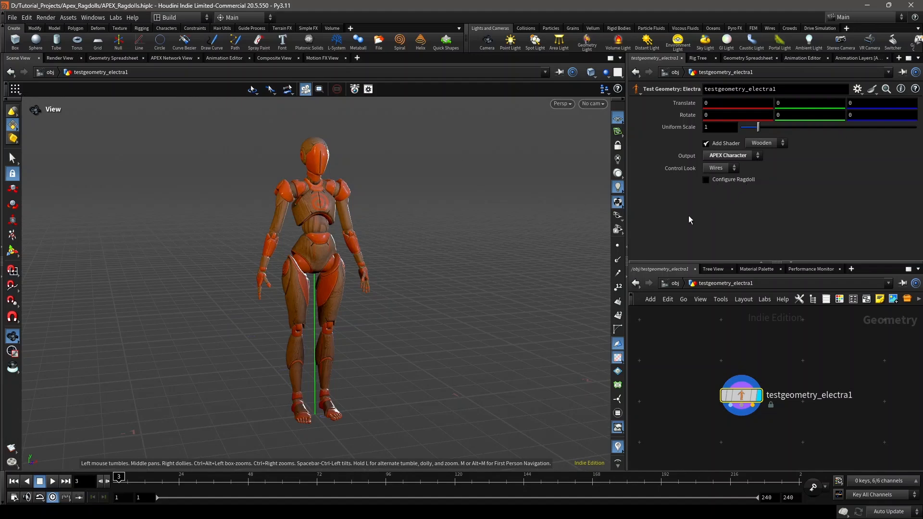
middle_drag(782, 366, 769, 322)
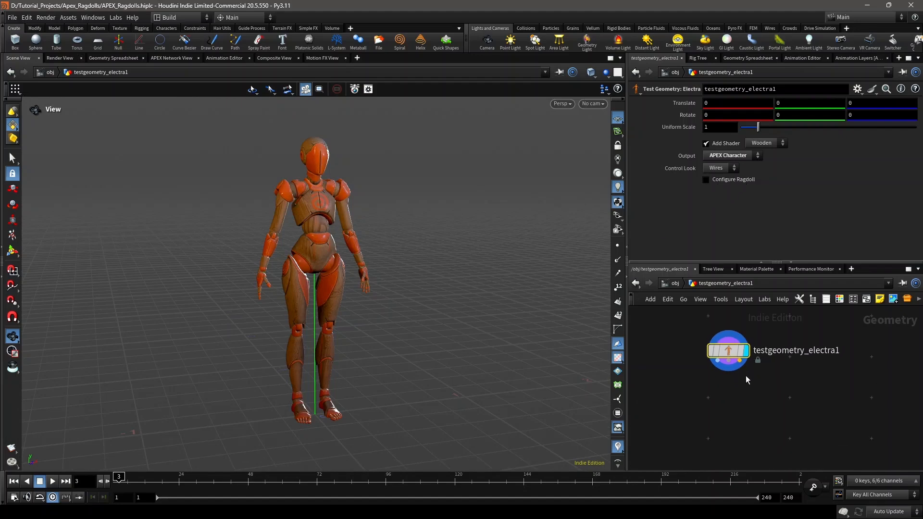
scroll(757, 383, down, 2)
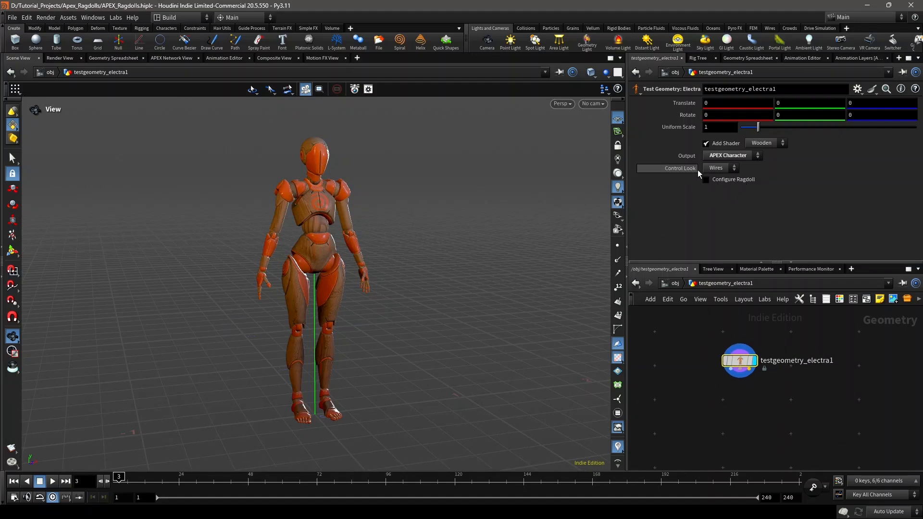
drag(392, 219, 362, 230)
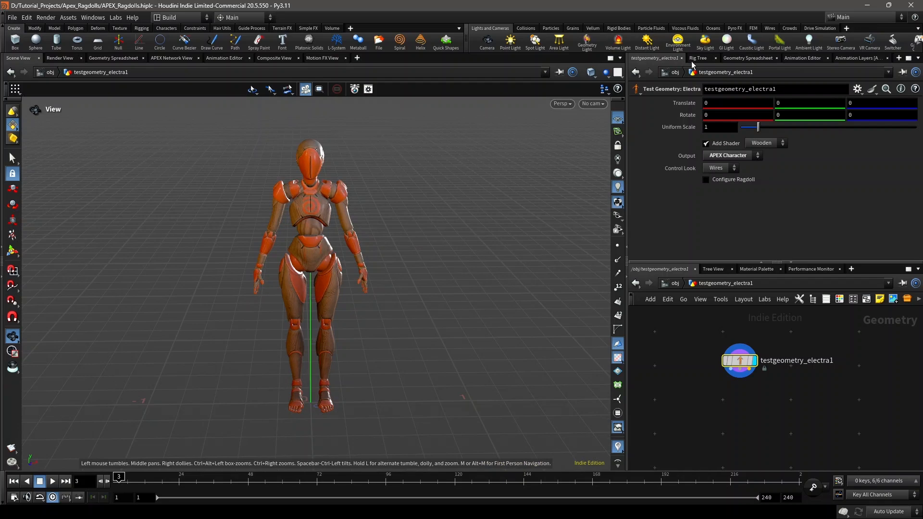
drag(269, 219, 323, 219)
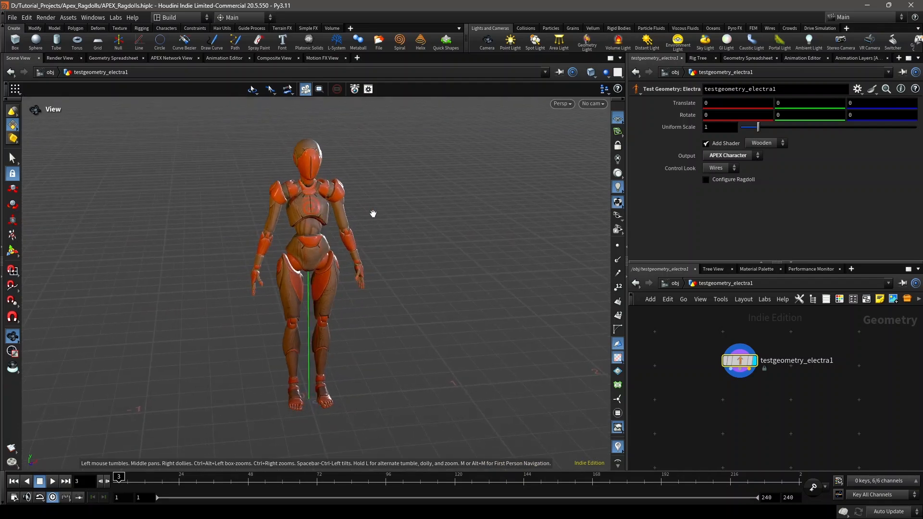
- Examine the packed character contents of testgeometry_electra1 in the rig tree: Base.rig, Base.skel, Base.shp and controlshapelibrary
click(699, 58)
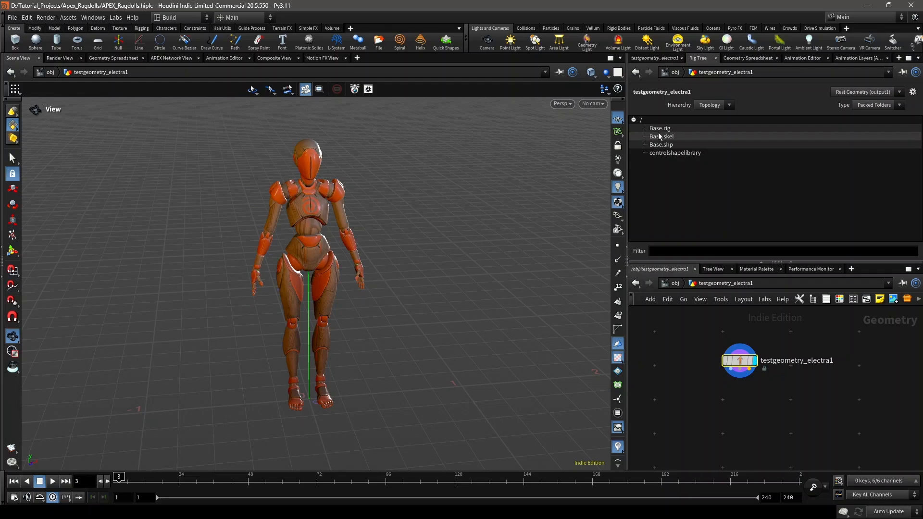
click(633, 120)
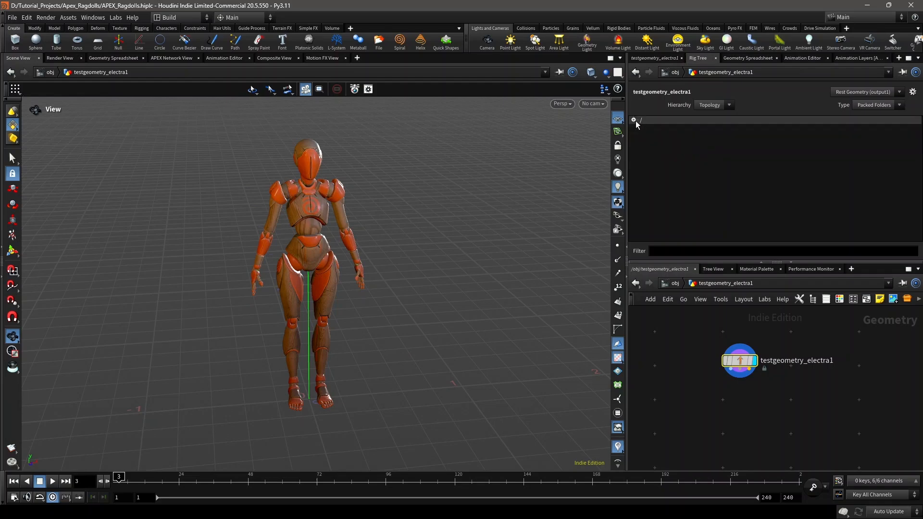
click(633, 120)
click(634, 120)
click(634, 120)
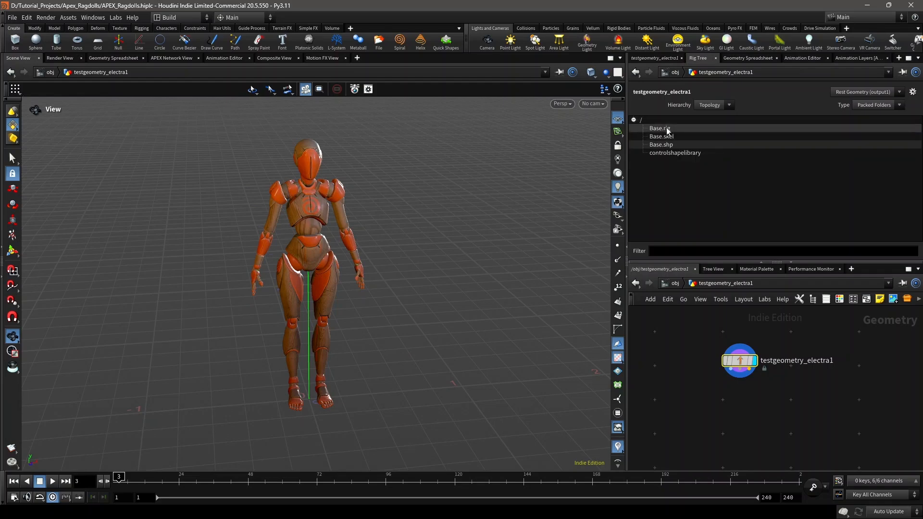
click(667, 130)
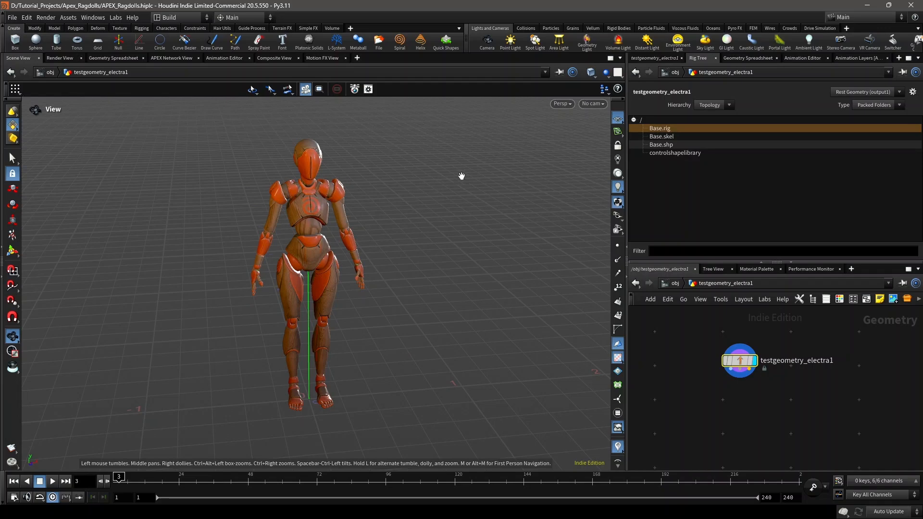
click(669, 137)
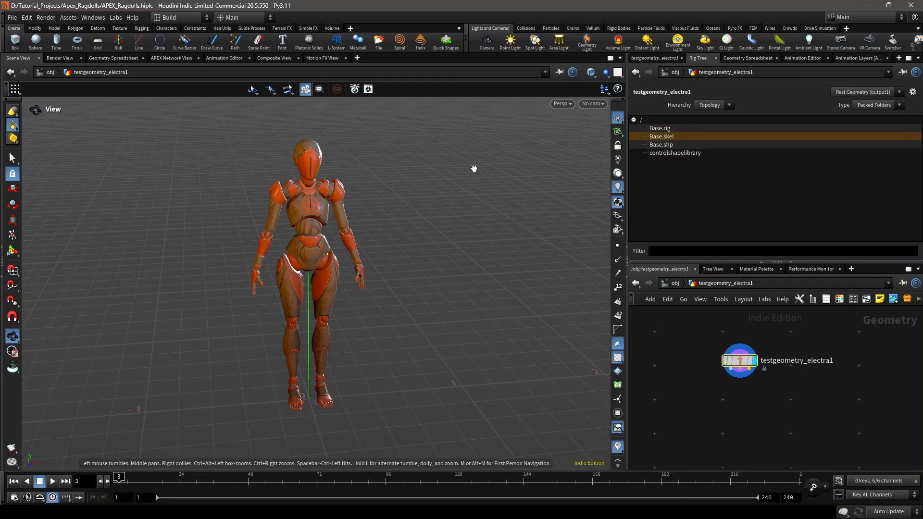
drag(310, 256, 315, 276)
click(675, 145)
click(680, 155)
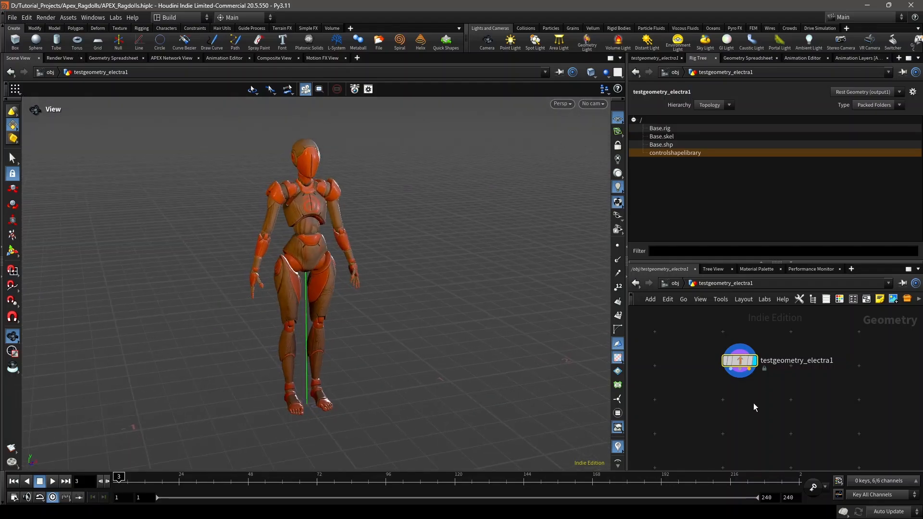
middle_drag(753, 404, 728, 387)
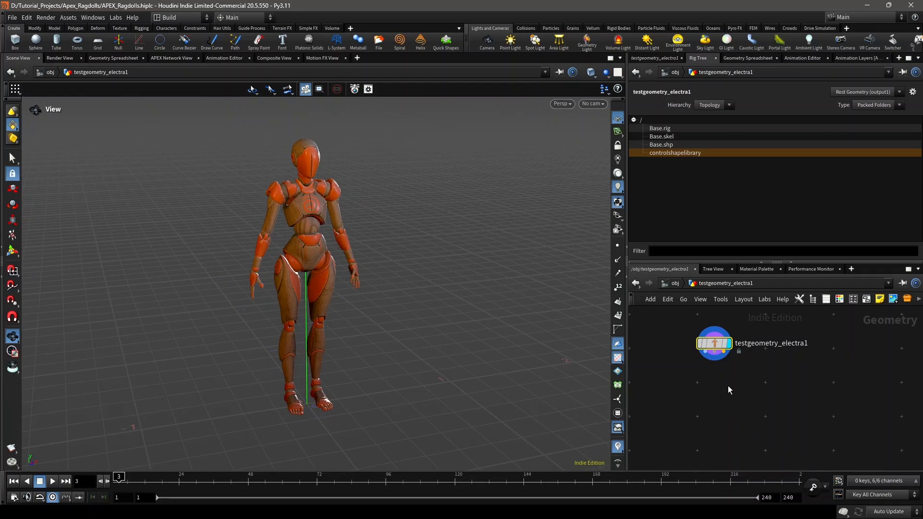
click(679, 138)
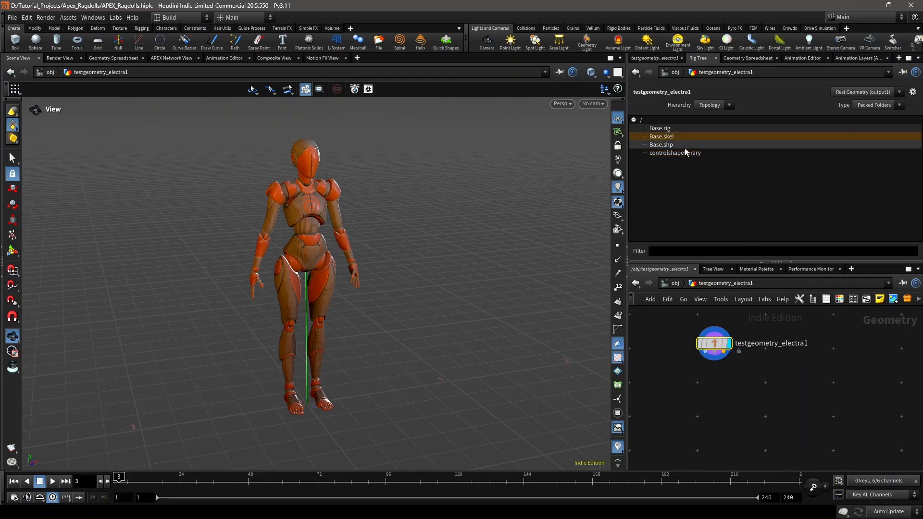
click(683, 145)
click(653, 58)
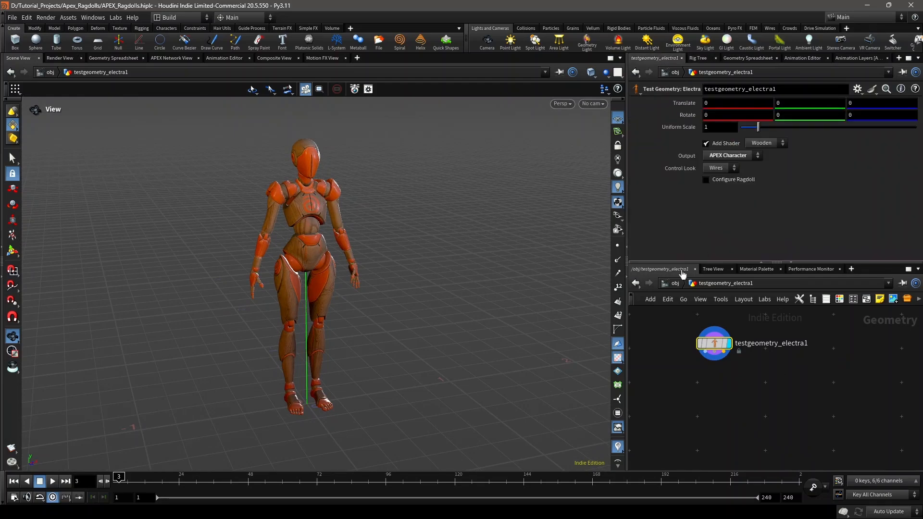
- Add an Unpack Folder node wired to the first output of testgeometry_electra1
drag(340, 268, 350, 263)
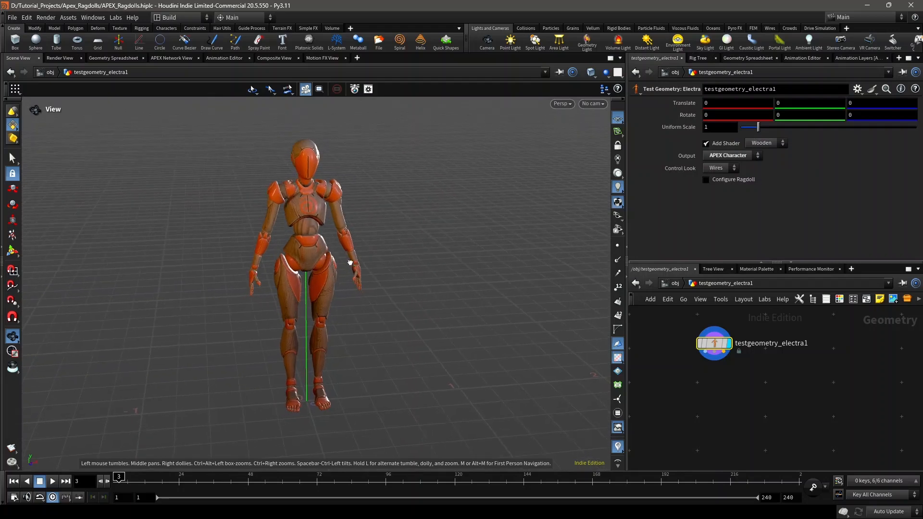
middle_drag(742, 398, 745, 384)
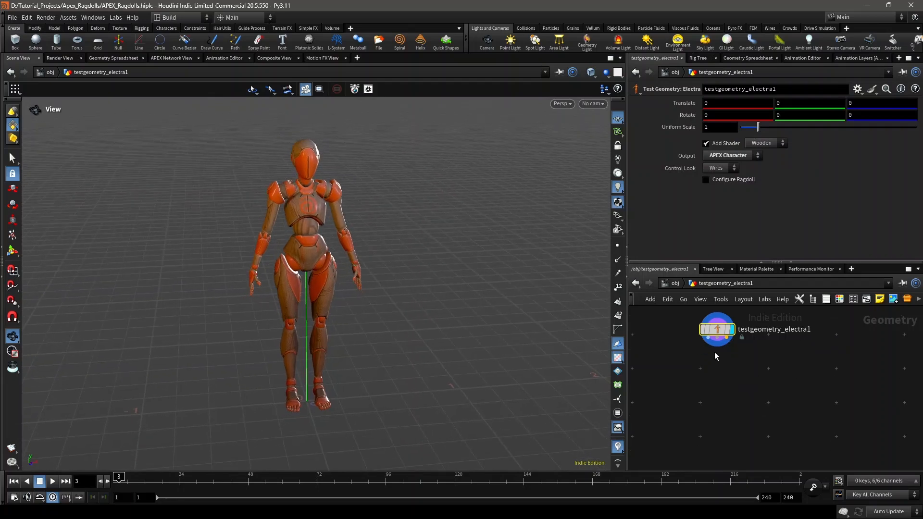
click(708, 339)
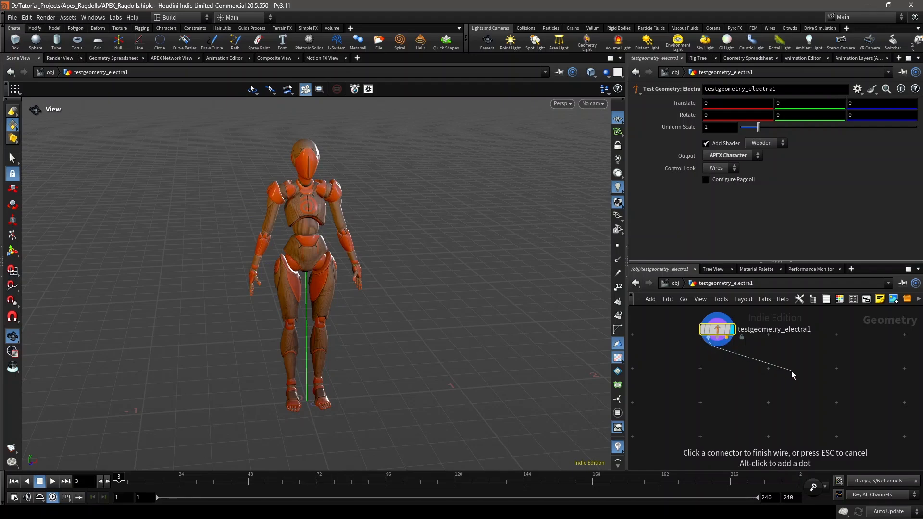
key(Tab)
text(unpack fol)
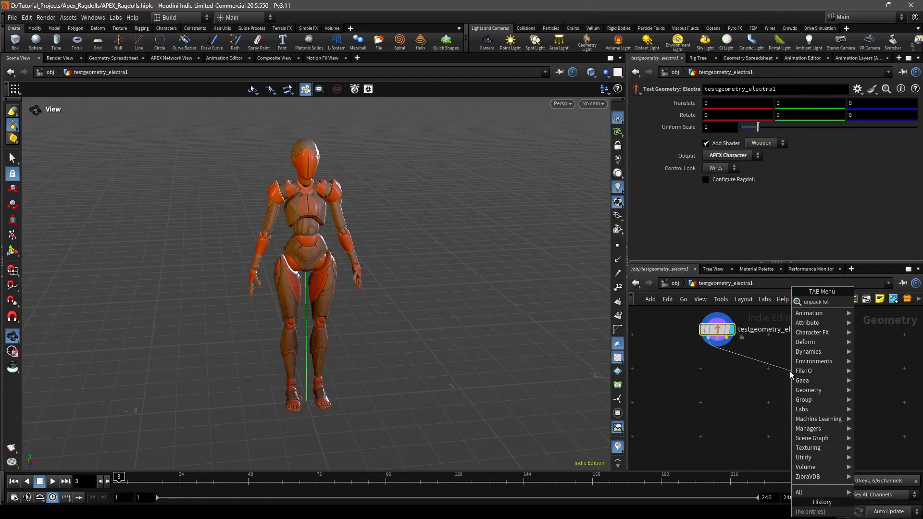
key(Return)
click(791, 375)
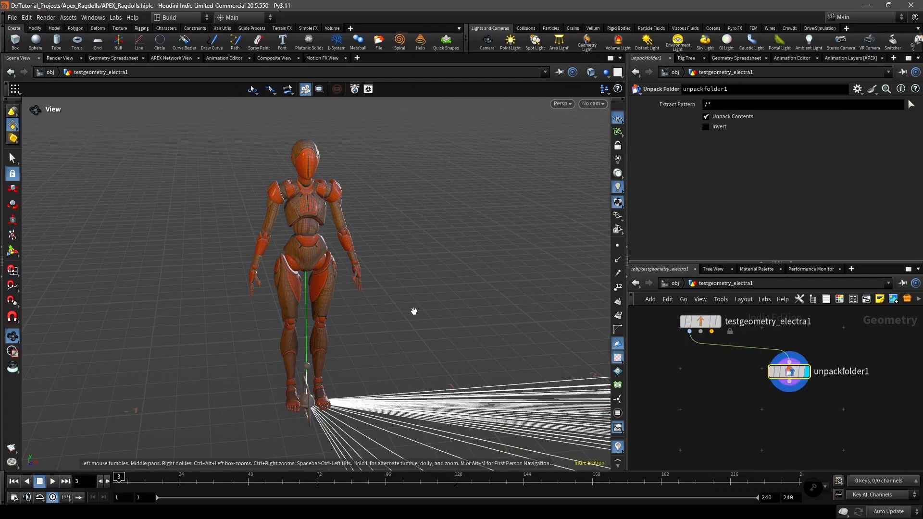
- Set the Unpack Folder node's extract pattern to /Base.skel and rename the node skel
drag(412, 311, 429, 315)
click(732, 105)
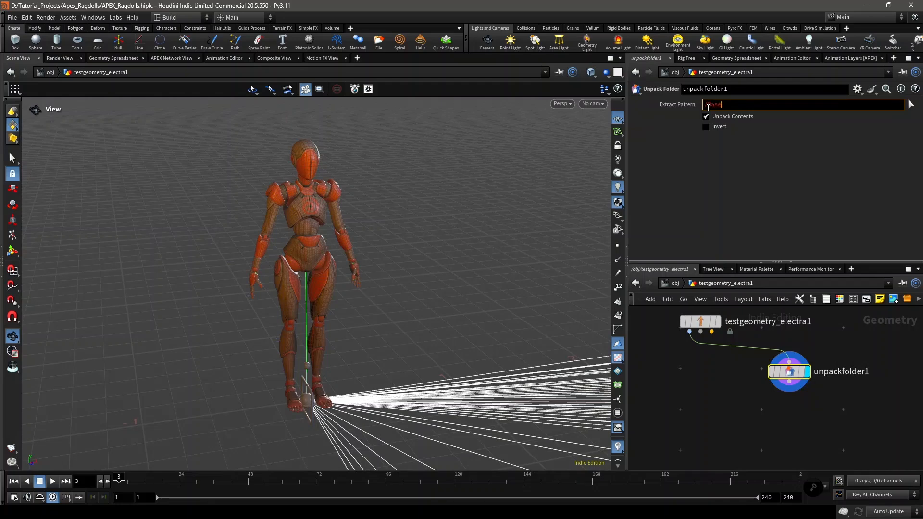
key(Return)
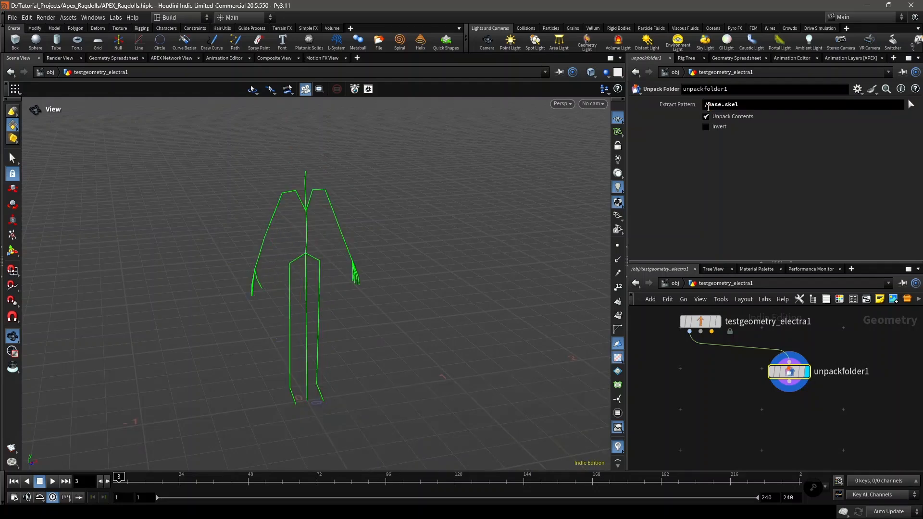
double_click(847, 373)
text(S)
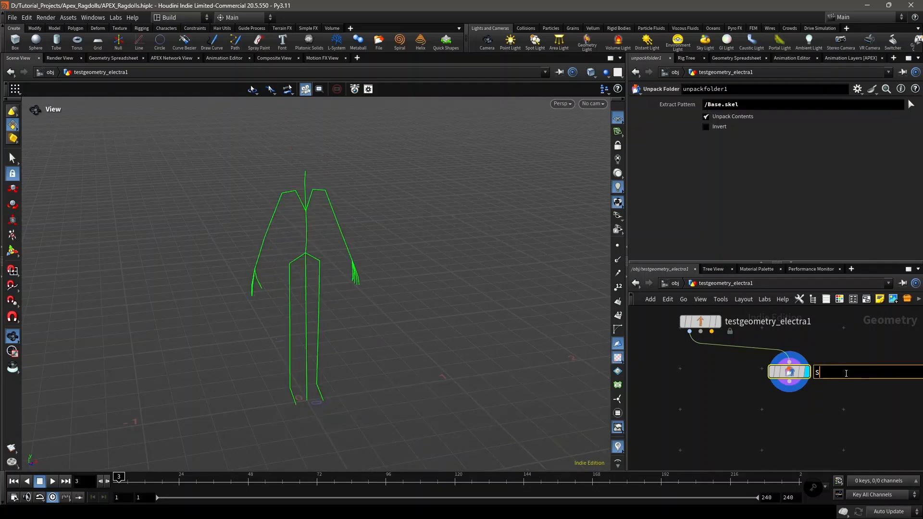
key(Return)
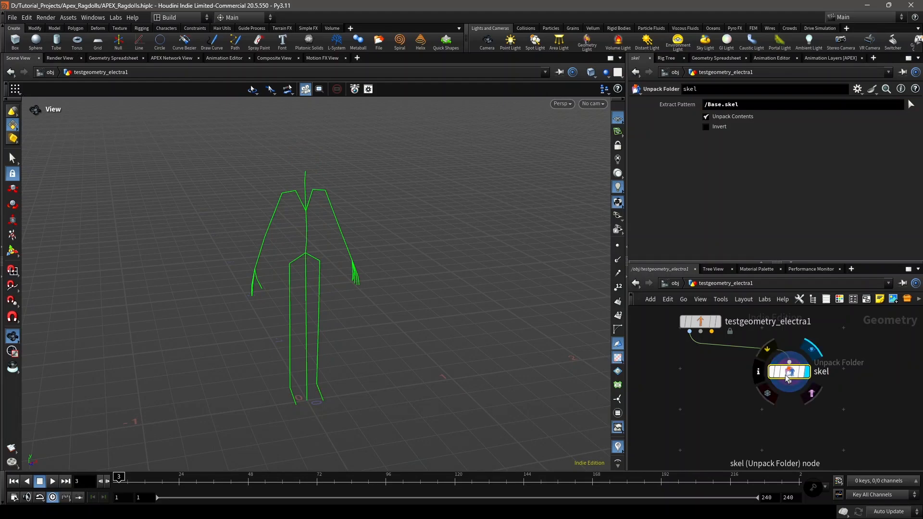
- Duplicate the skel node beside the original and rename the copy rest_shp
alt+drag(787, 373, 858, 374)
middle_drag(841, 408, 768, 412)
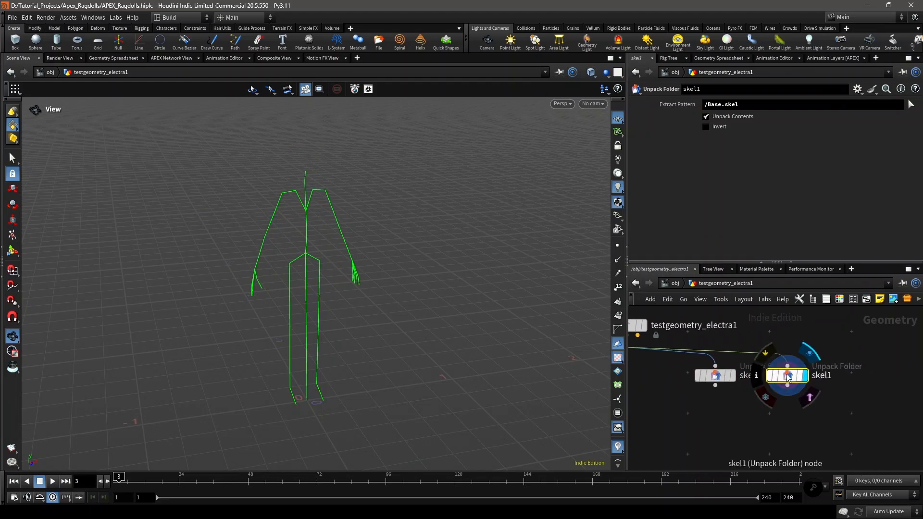
drag(787, 374, 797, 373)
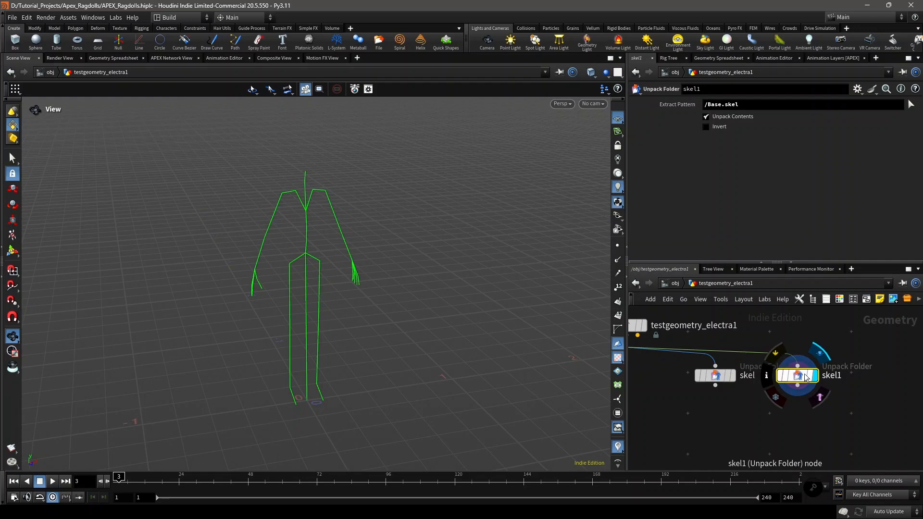
double_click(831, 375)
text(rest_shp)
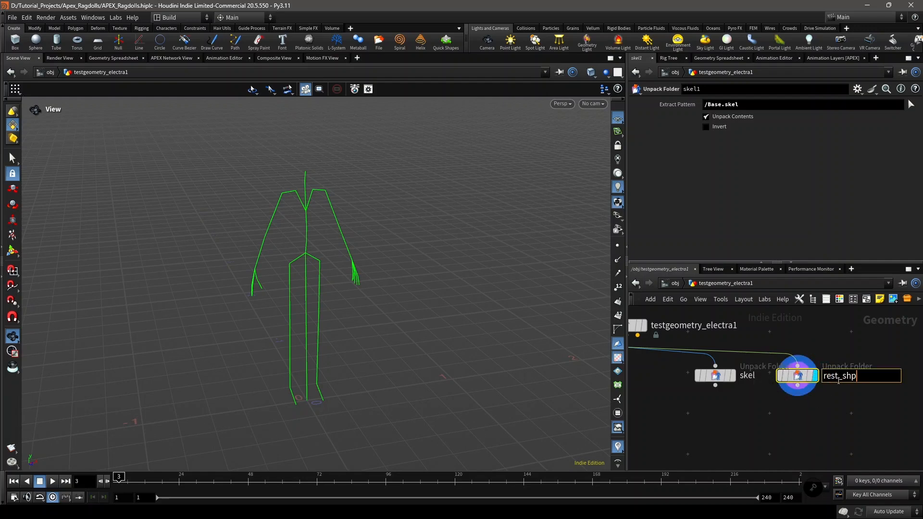
key(Return)
- Set the extract pattern of the rest_shp node to /Base.shp
drag(739, 104, 727, 104)
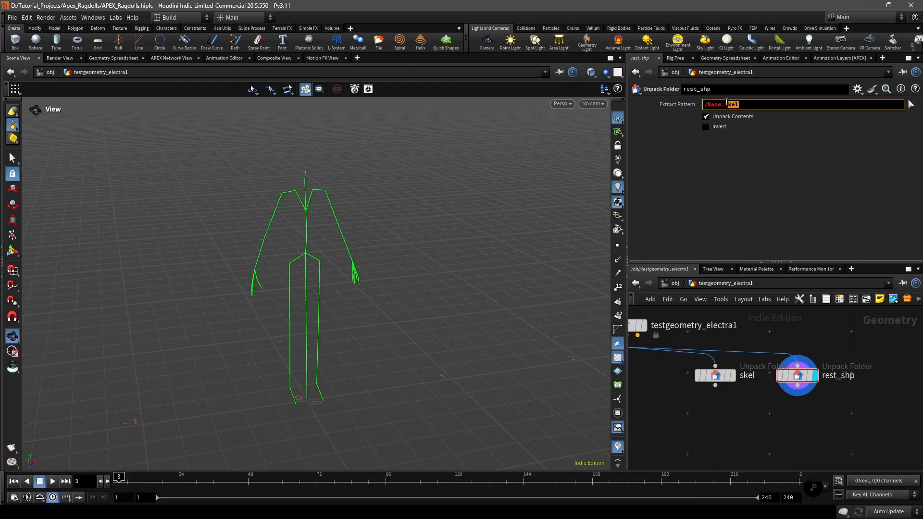
text(hp)
key(Return)
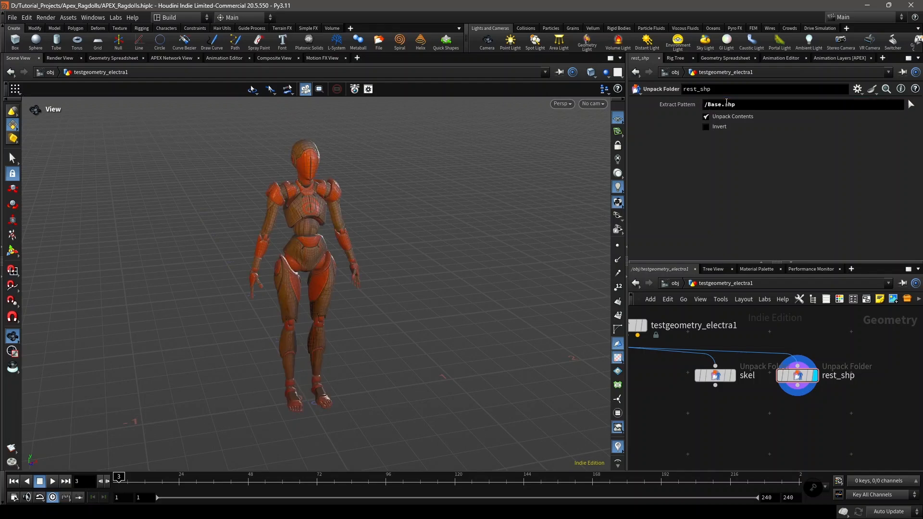
- Add a Ragdoll Collision Shapes node below the two Unpack Folder nodes
scroll(756, 317, down, 3)
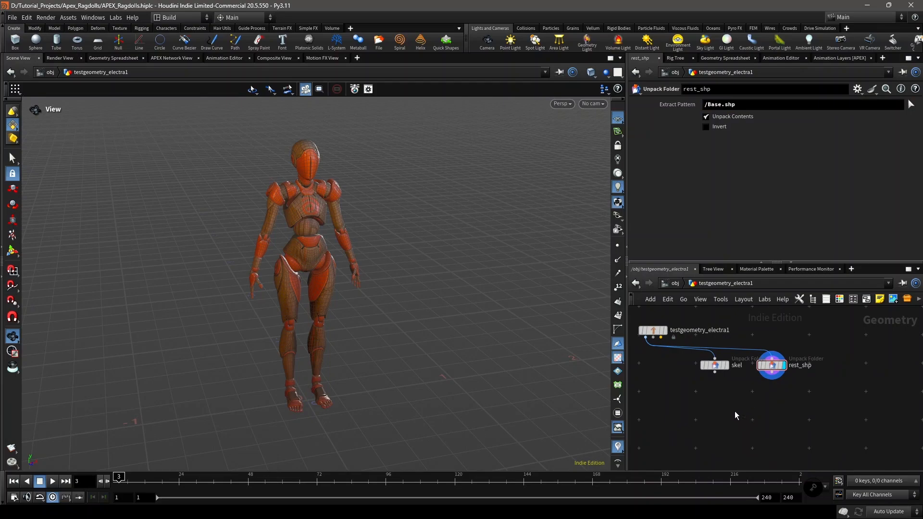
drag(232, 217, 356, 269)
key(Tab)
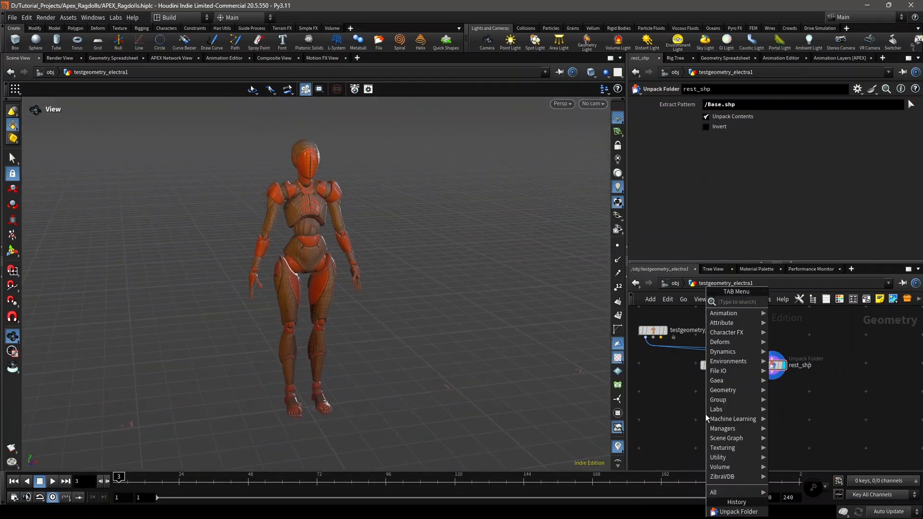
text(ragdoll col)
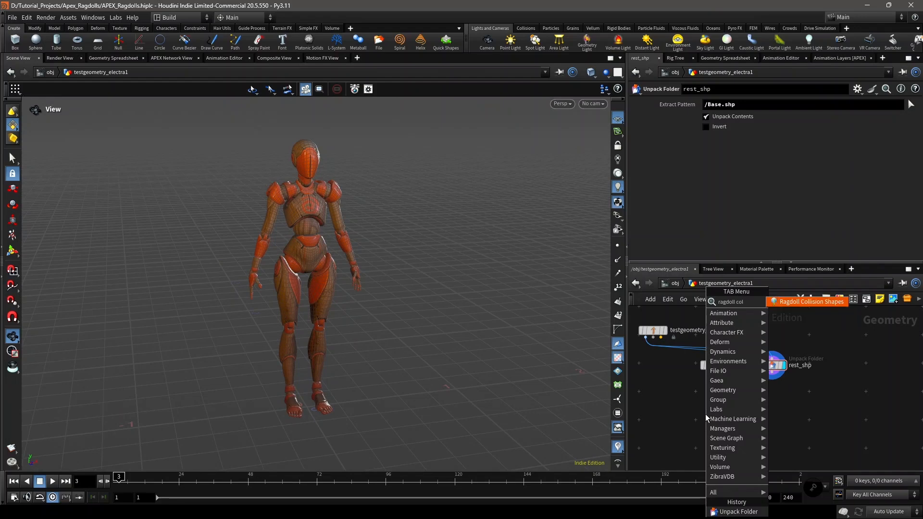
key(Return)
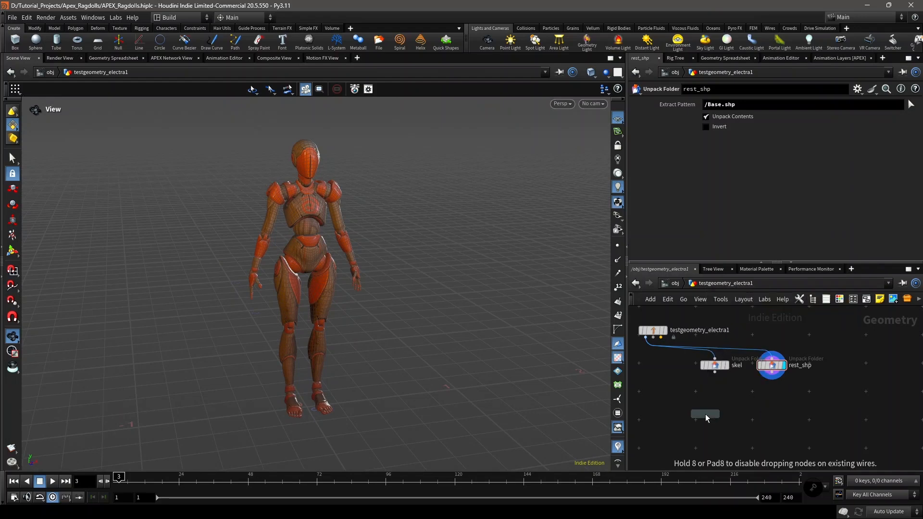
click(705, 414)
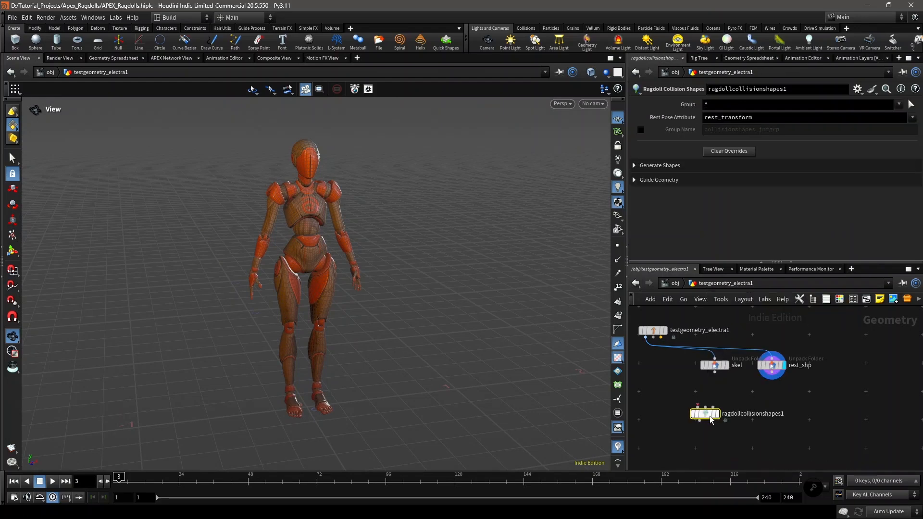
- Place the Ragdoll Collision Shapes node between the two unpack branches and connect the skel output to its Skeleton input
scroll(710, 416, up, 2)
drag(743, 414, 760, 418)
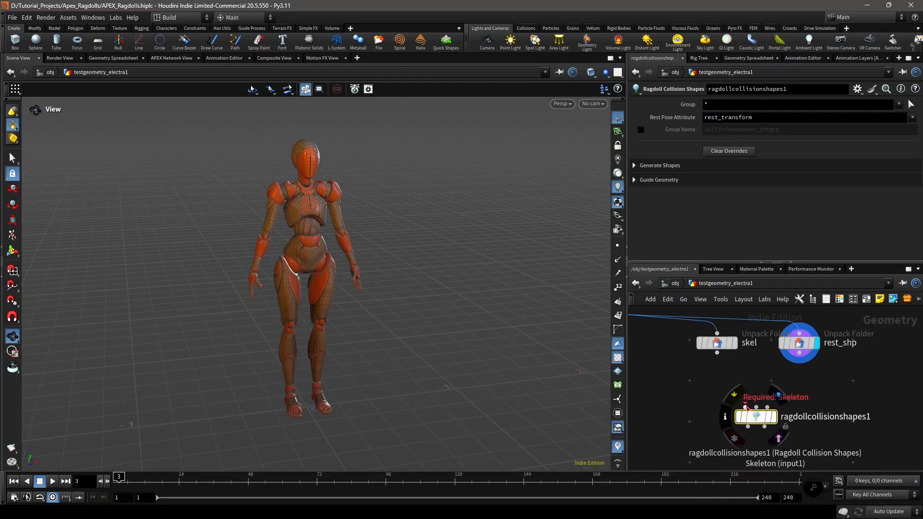
click(746, 406)
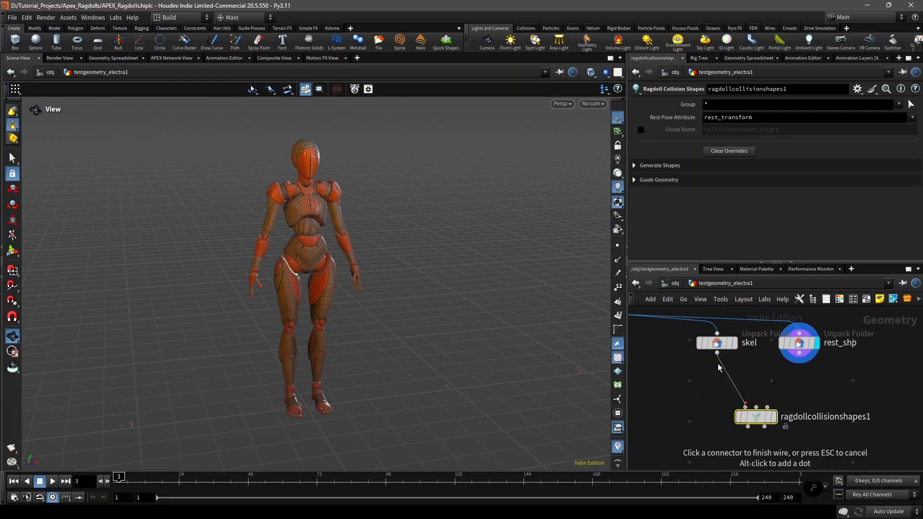
click(717, 354)
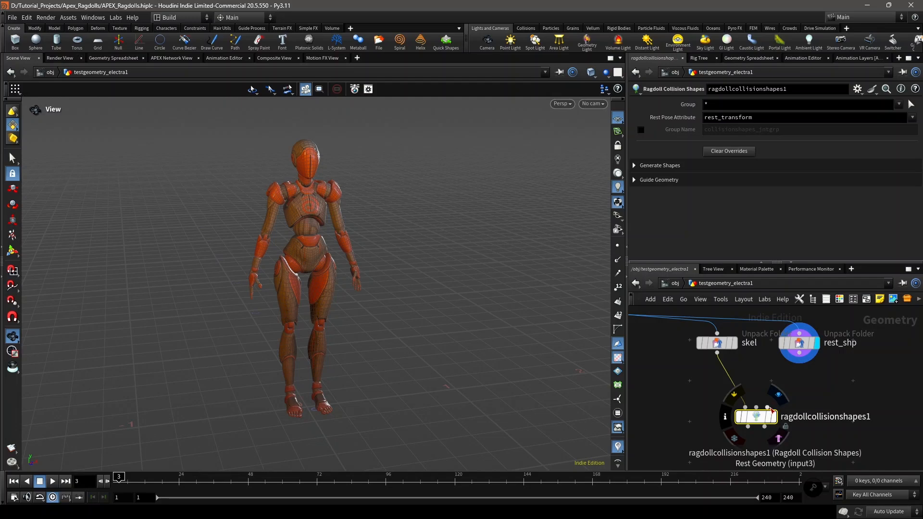
- Connect the rest_shp output to the Rest Geometry input of the Ragdoll Collision Shapes node and display that node
click(767, 409)
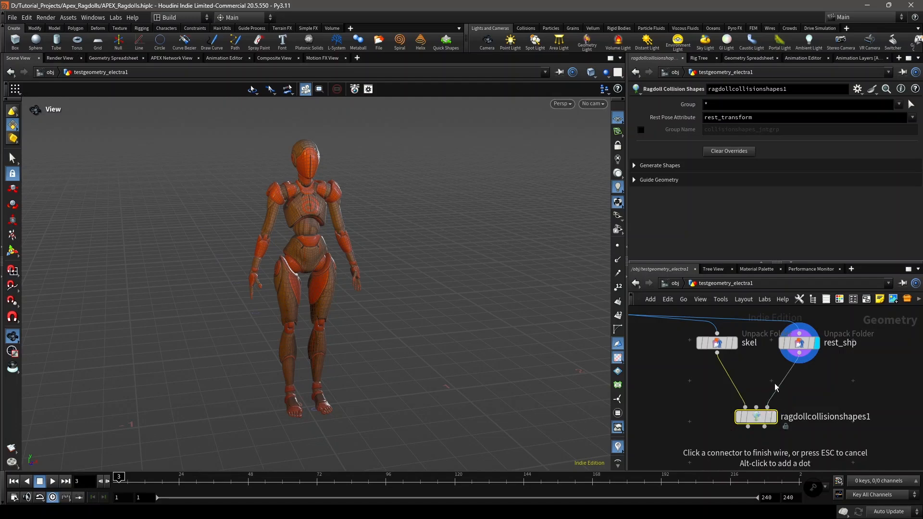
click(823, 344)
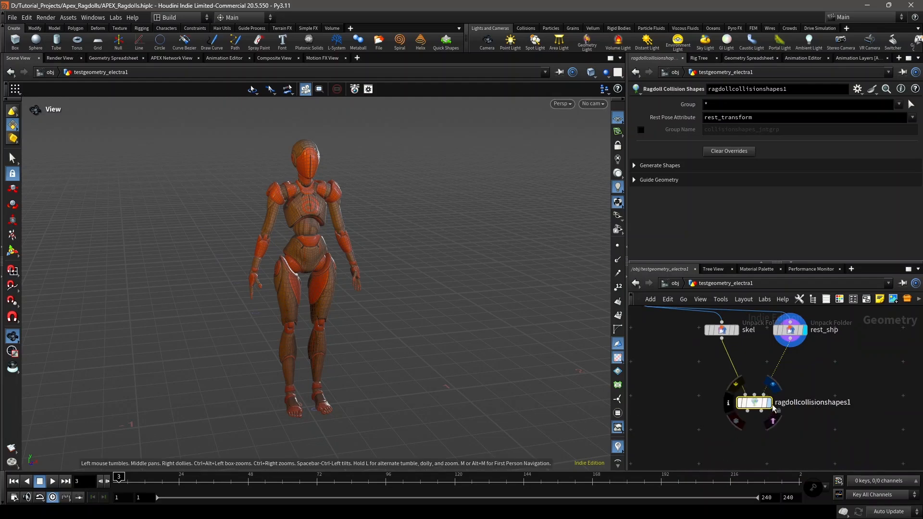
click(769, 403)
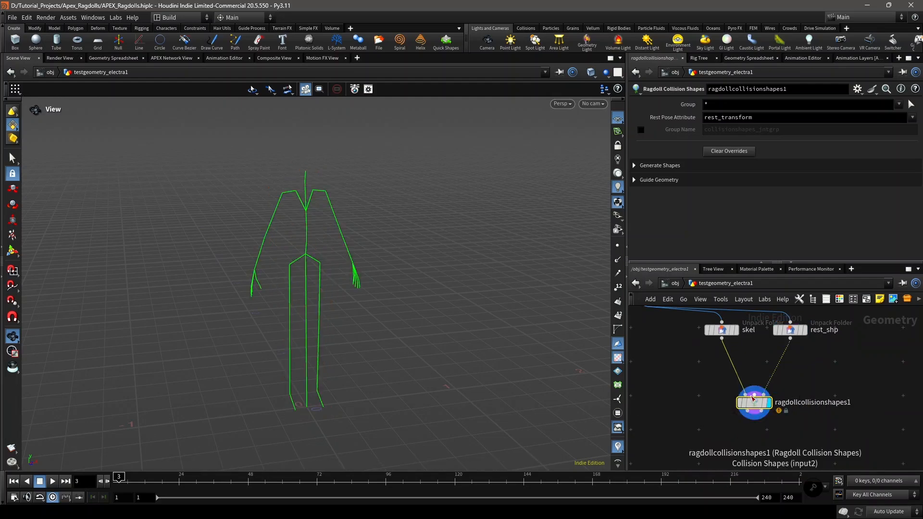
- Examine the warning in the node information of the Ragdoll Collision Shapes node
mouse_move(733, 406)
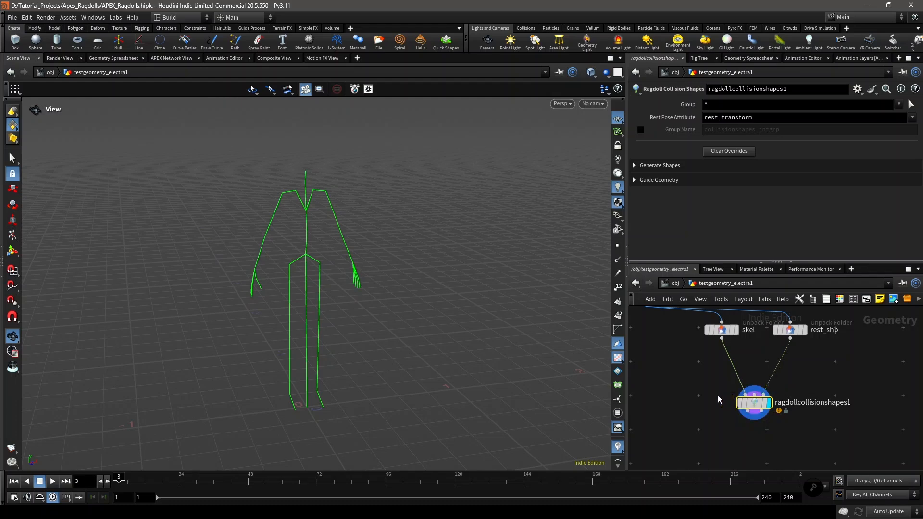
click(771, 385)
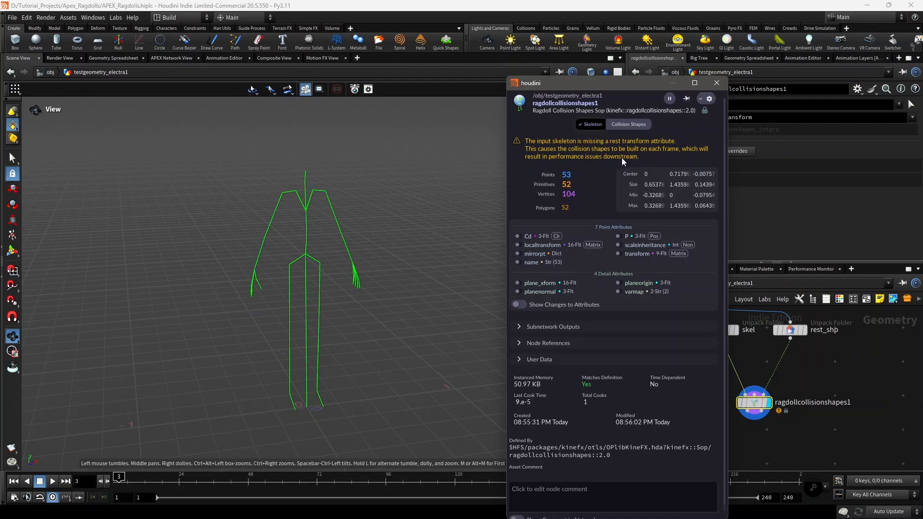
click(716, 83)
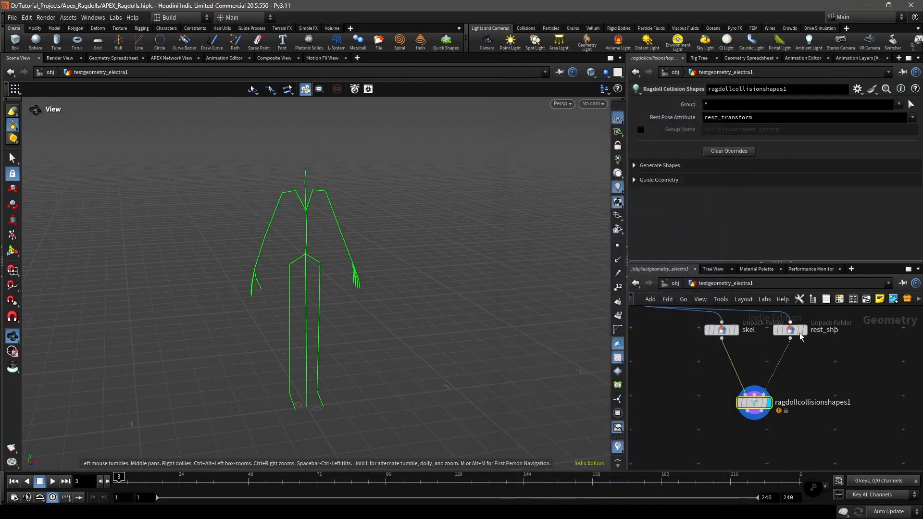
- Add a Rig Stash Pose node below the skel node
scroll(748, 370, up, 1)
scroll(748, 370, down, 1)
middle_drag(748, 370, 764, 391)
middle_click(739, 366)
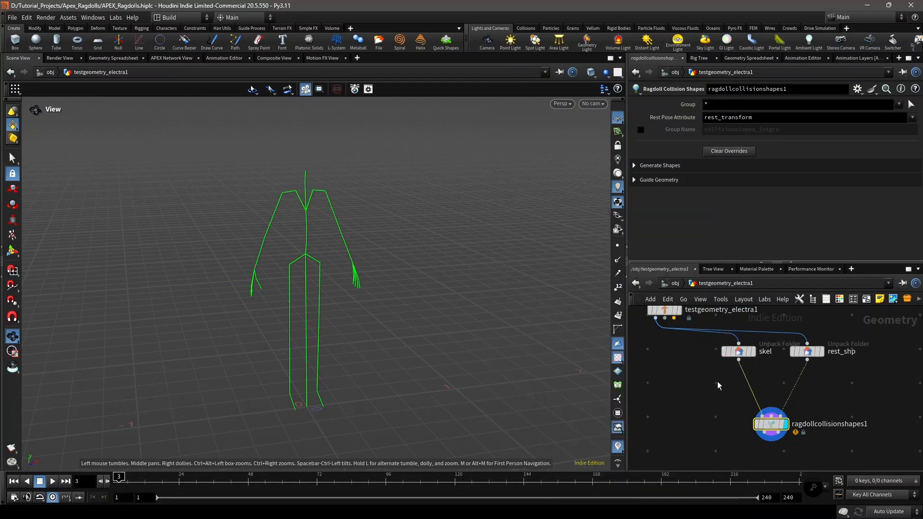
key(Tab)
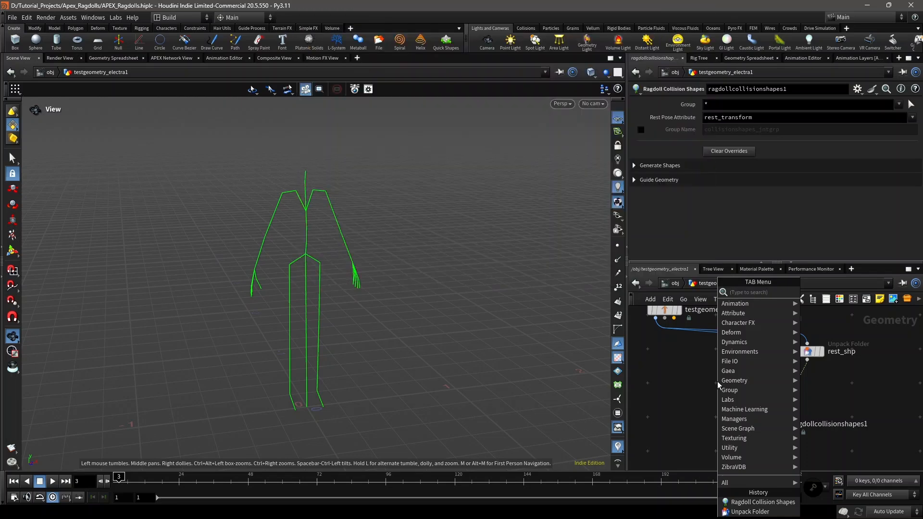
text(rig stash)
key(Return)
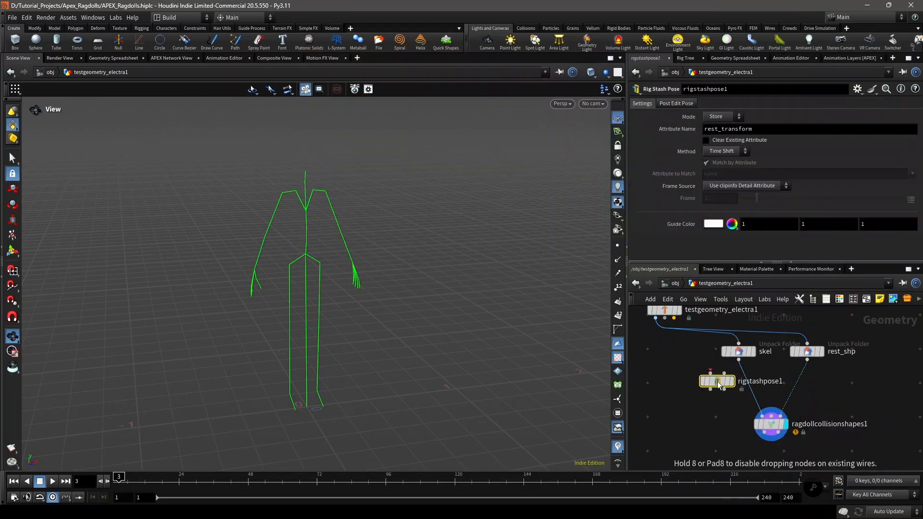
- Insert the Rig Stash Pose node into the wire between skel and the Ragdoll Collision Shapes node, placing it under skel
scroll(719, 385, up, 2)
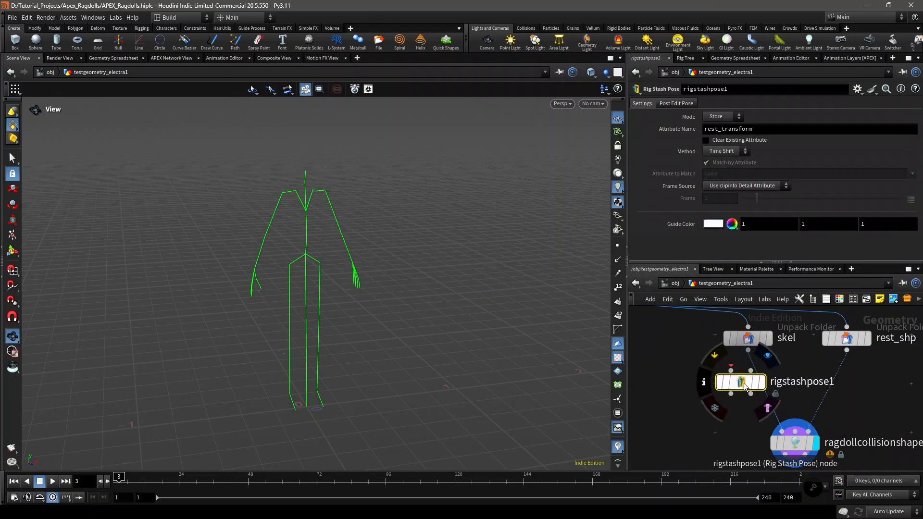
drag(760, 387, 756, 395)
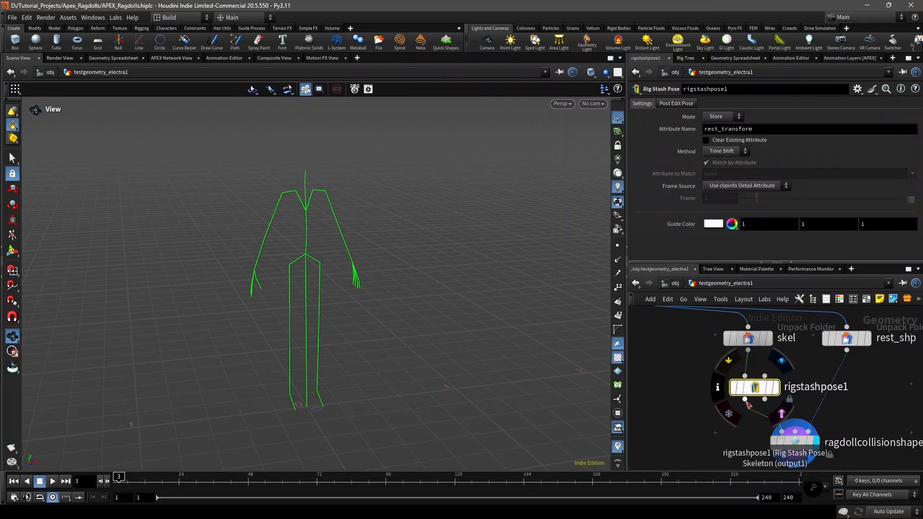
middle_click(746, 408)
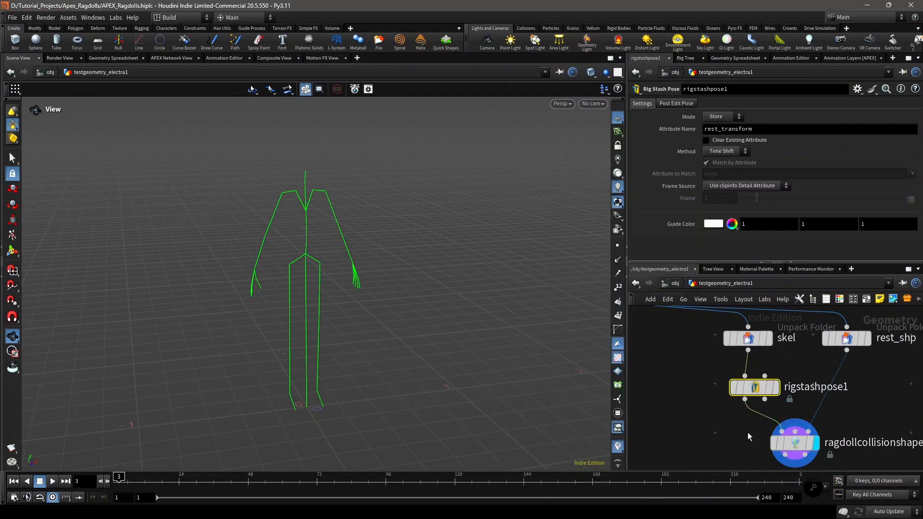
scroll(750, 379, down, 1)
middle_drag(756, 377, 763, 411)
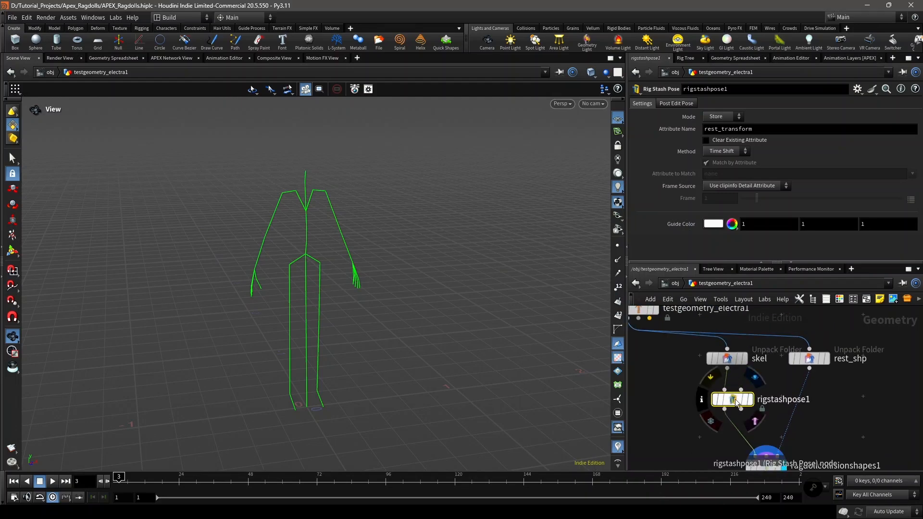
mouse_move(736, 402)
mouse_down()
mouse_move(734, 416)
mouse_move(733, 409)
mouse_up()
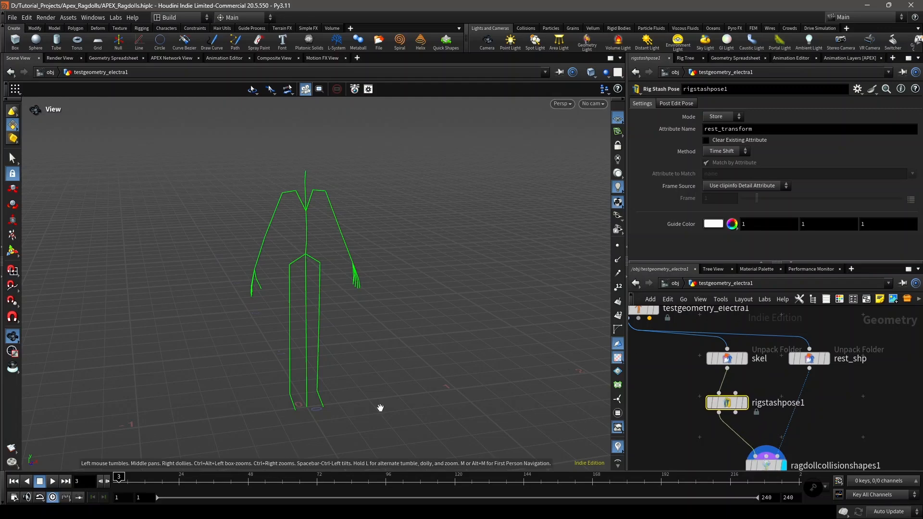
- Set the timeline to frame 1 and display the result of the Rig Stash Pose node
click(114, 480)
scroll(744, 404, up, 1)
click(743, 403)
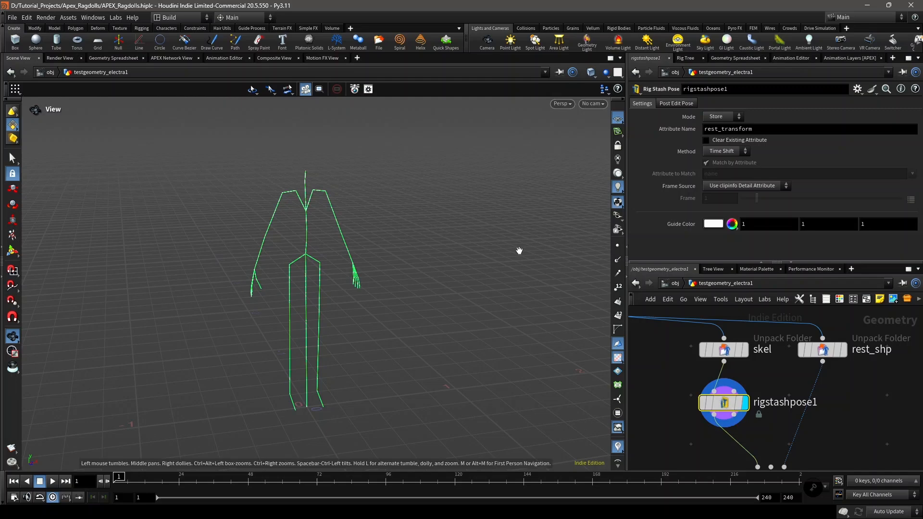
drag(341, 260, 363, 312)
scroll(721, 404, up, 1)
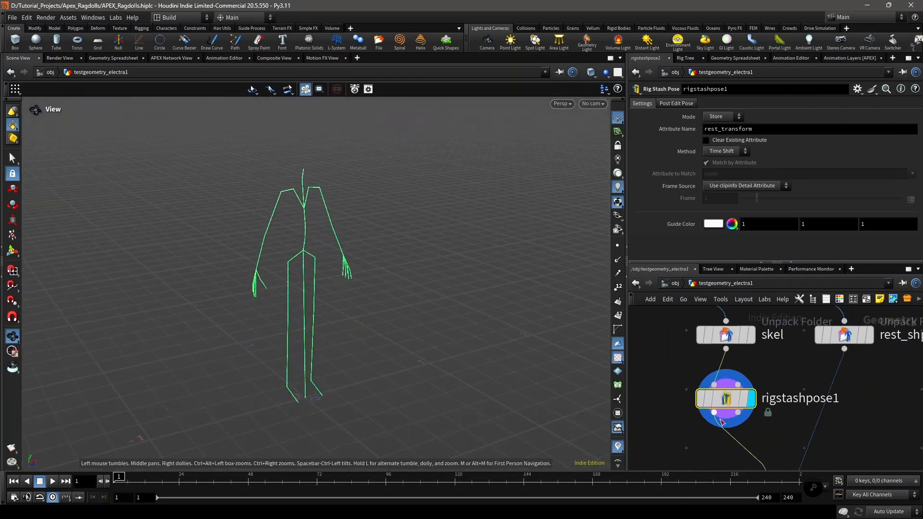
middle_click(714, 417)
- Display the Ragdoll Collision Shapes node and enter its viewer state to show the collision shapes on the character
middle_drag(812, 447, 774, 364)
scroll(774, 363, down, 1)
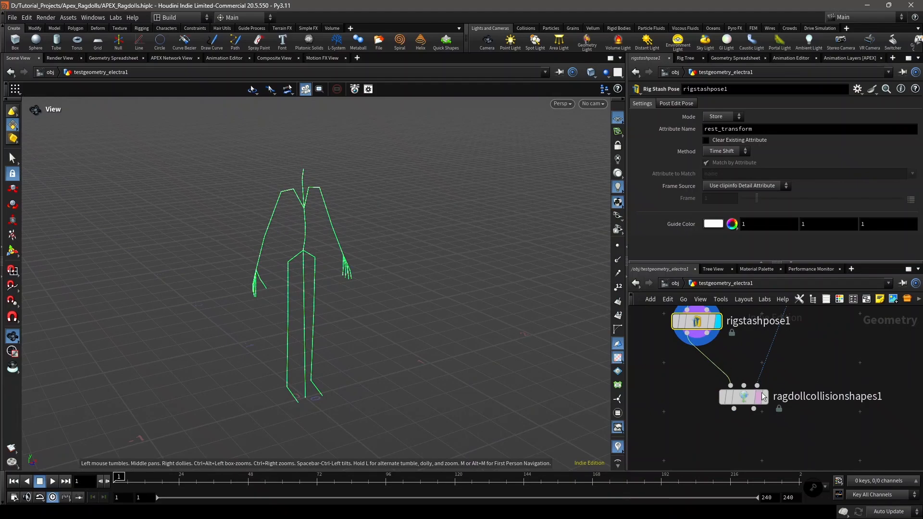
click(748, 400)
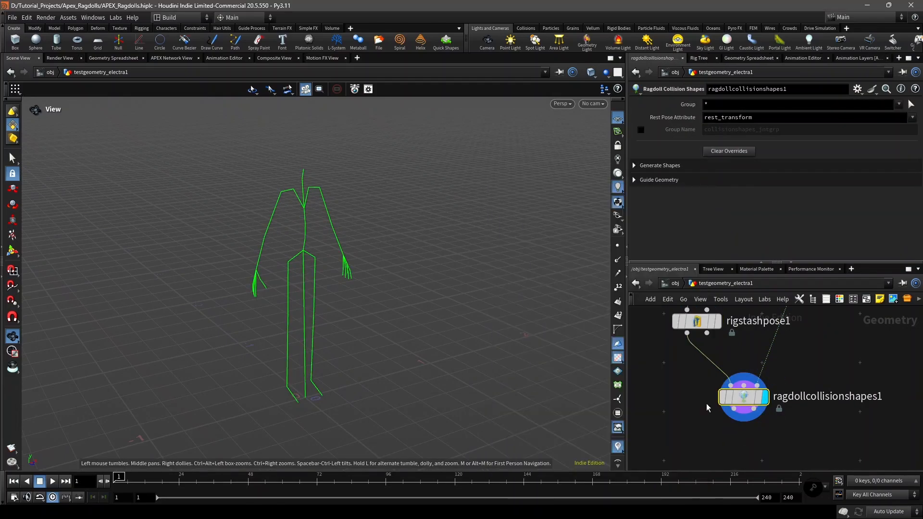
scroll(707, 413, down, 2)
drag(84, 289, 243, 298)
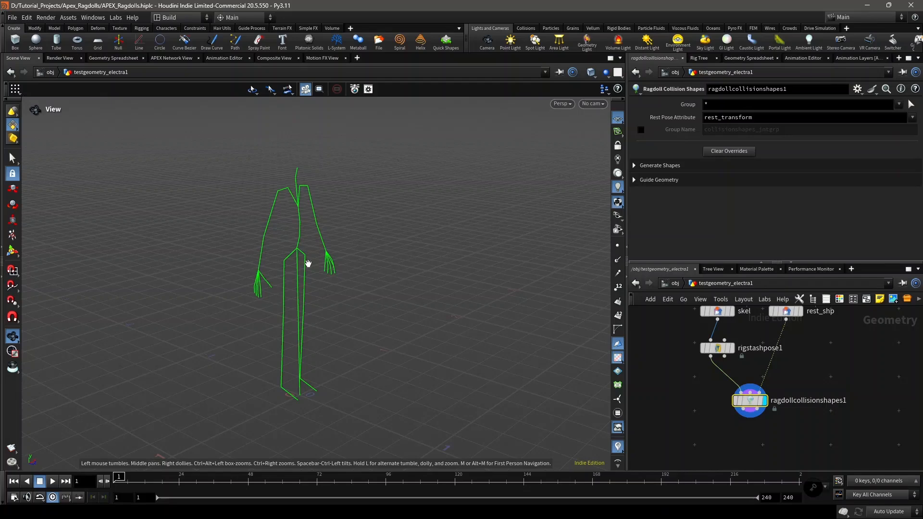
key(Return)
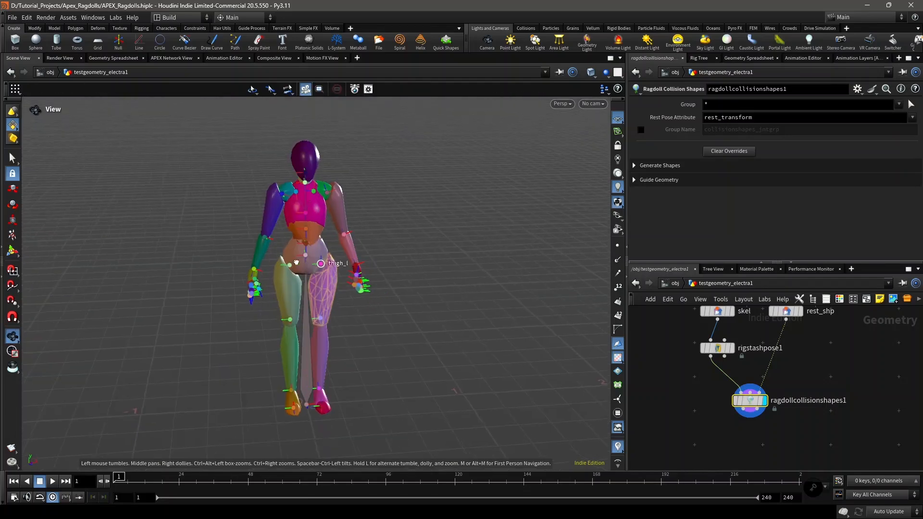
key(Return)
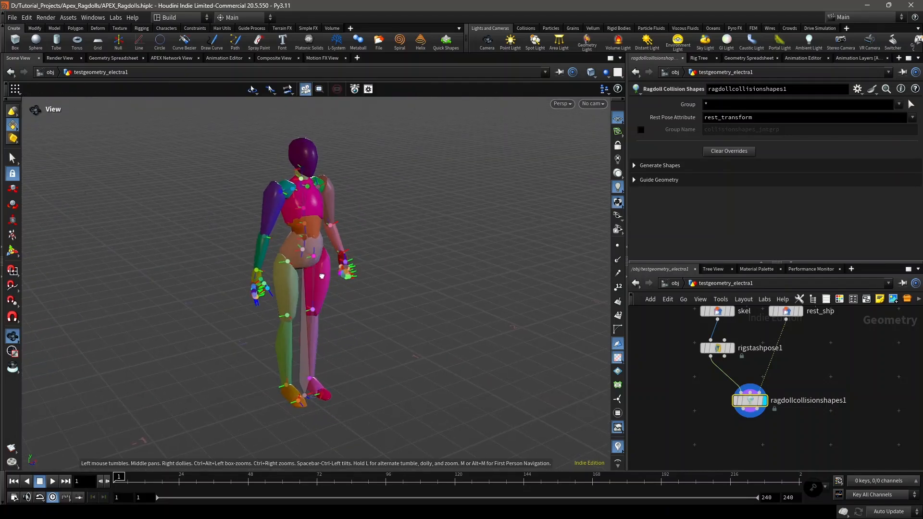
alt+drag(365, 265, 316, 217)
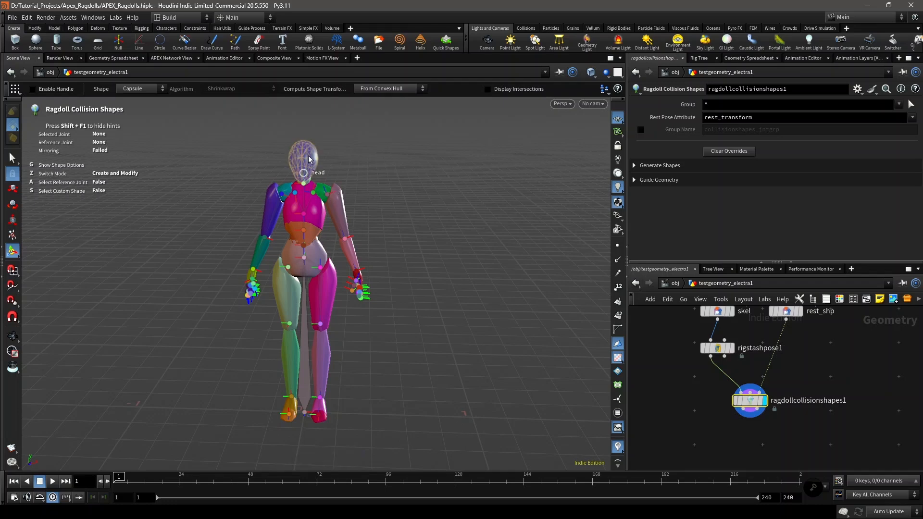
- Examine the overlap between the torso collision shapes, and turn Display Intersections off
key(Escape)
drag(365, 153, 345, 204)
scroll(326, 177, up, 3)
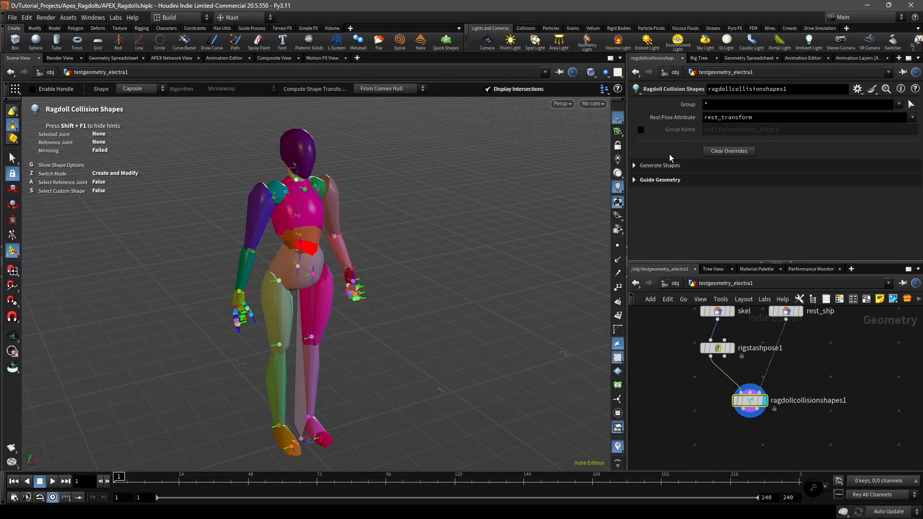
click(508, 90)
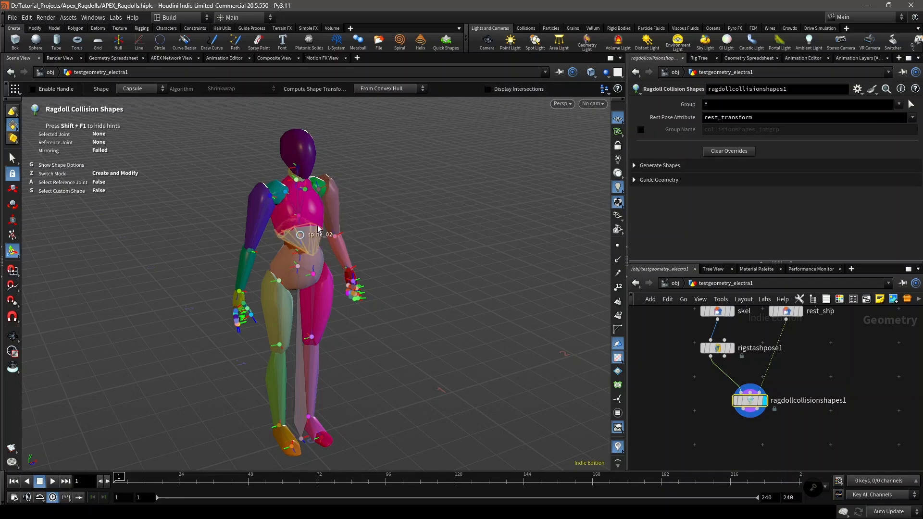
- In the Generate Shapes settings, disable Generate Convex Hulls from Skin Geometry and enable Generate Basic Shapes
click(635, 166)
click(635, 165)
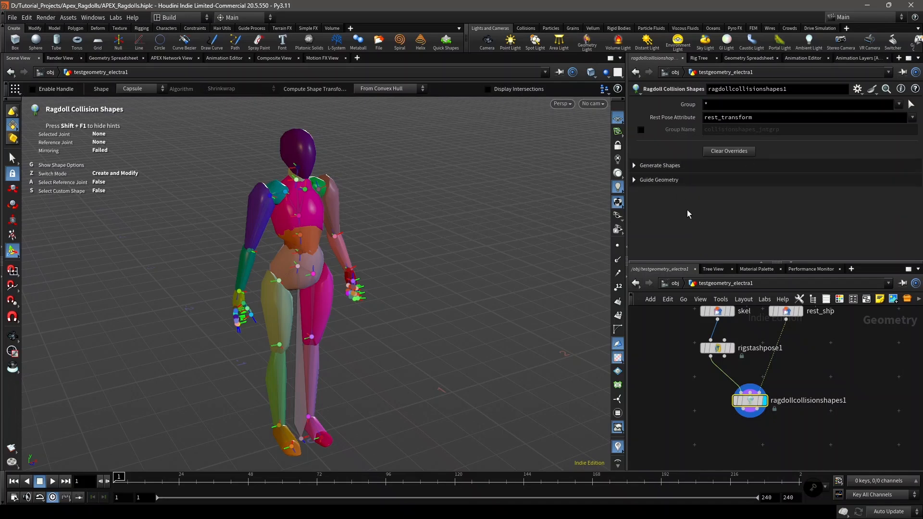
click(675, 166)
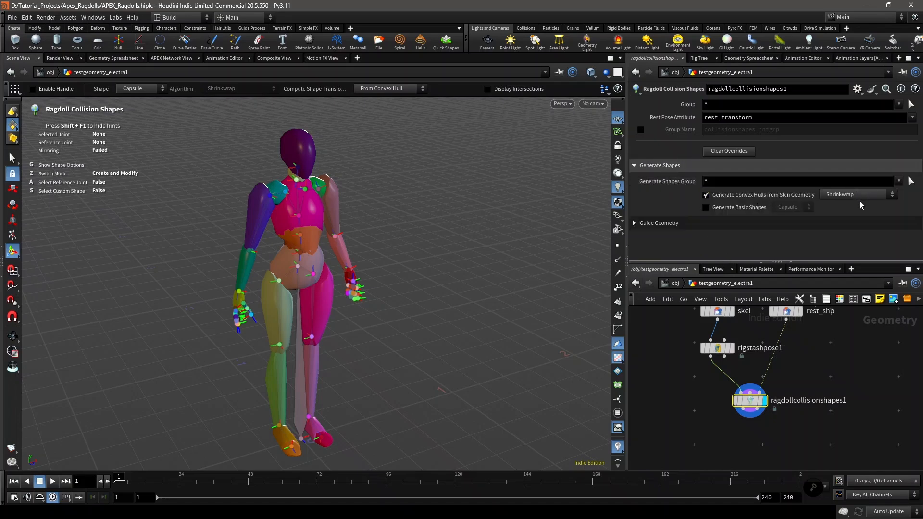
click(743, 197)
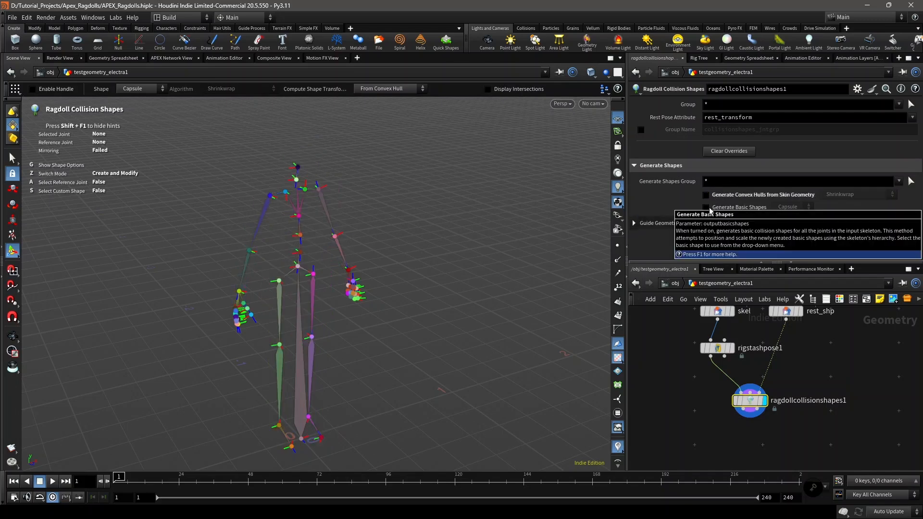
click(731, 208)
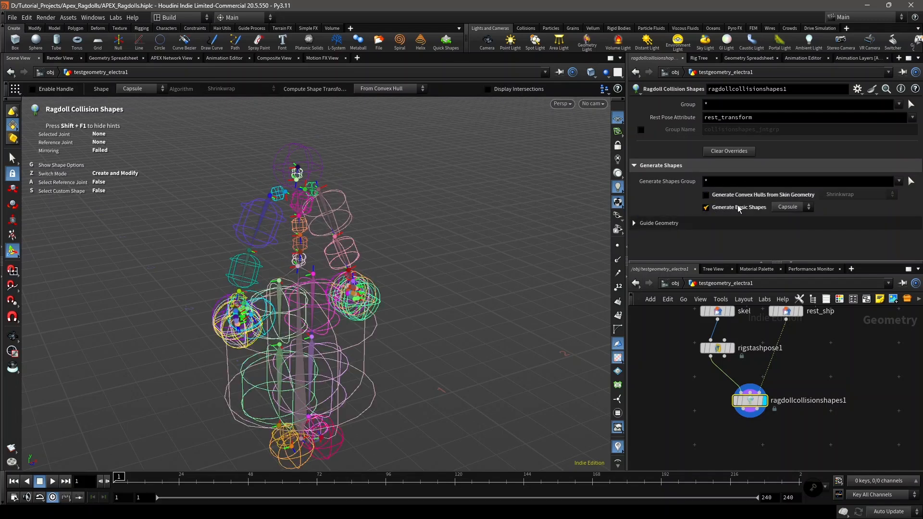
- Try Box as the basic shape type, and set it back to Capsule
click(789, 207)
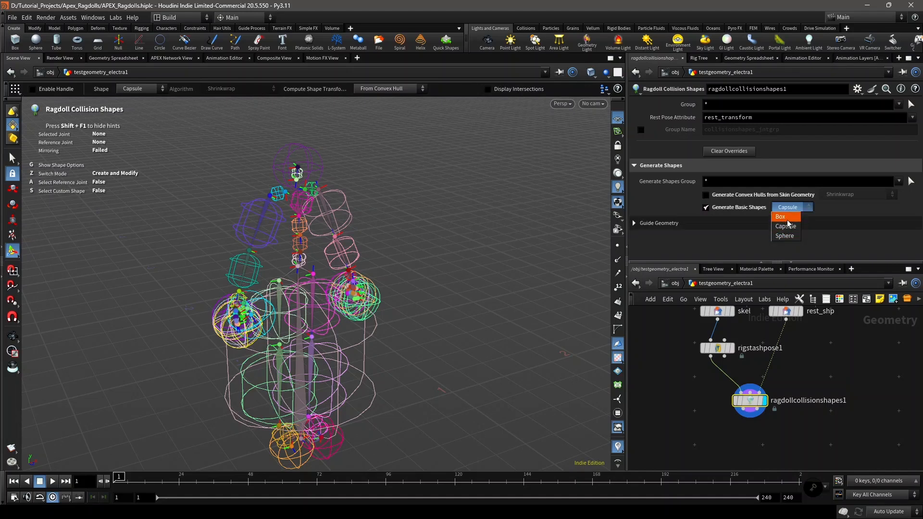
click(788, 217)
click(792, 206)
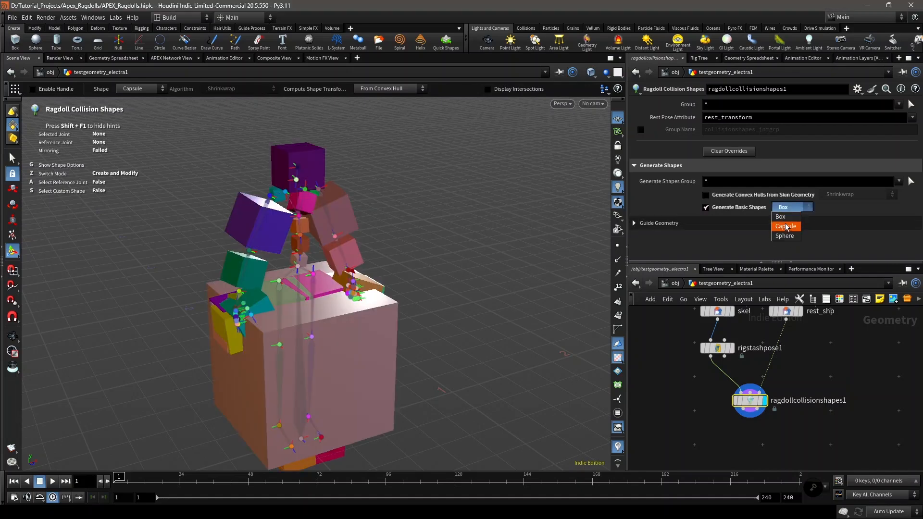
click(790, 226)
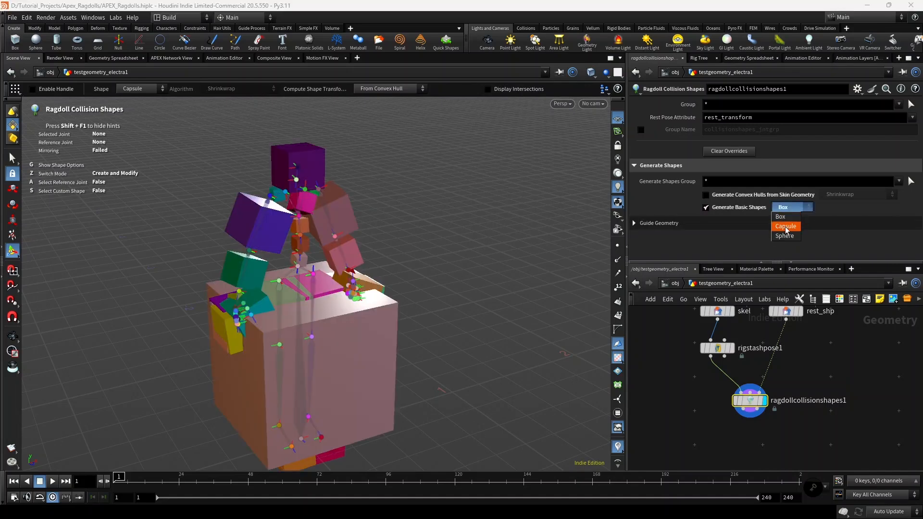
- Disable Generate Basic Shapes and re-enable Generate Convex Hulls from Skin Geometry
click(706, 207)
click(705, 196)
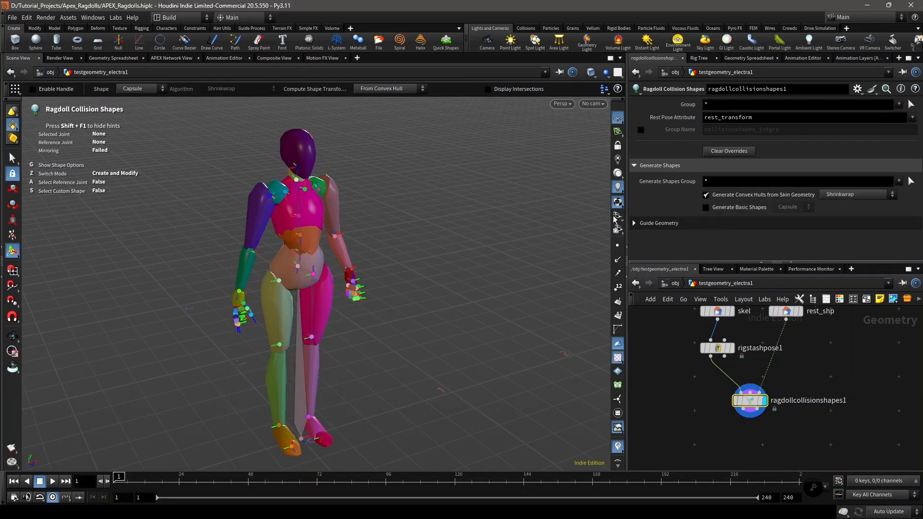
- Examine the convex hull shapes on the upper body and hands, and re-enter the Ragdoll Collision Shapes viewer state
key(Escape)
key(Return)
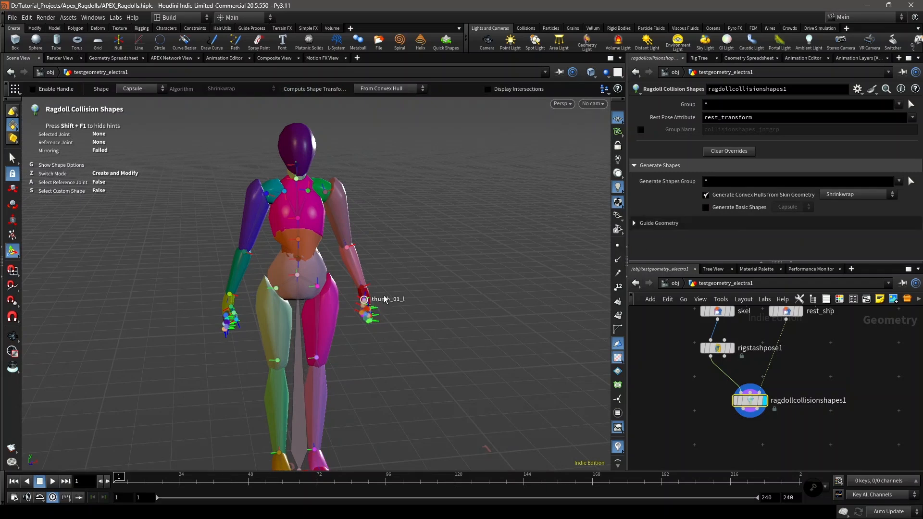
key(Escape)
drag(371, 307, 445, 334)
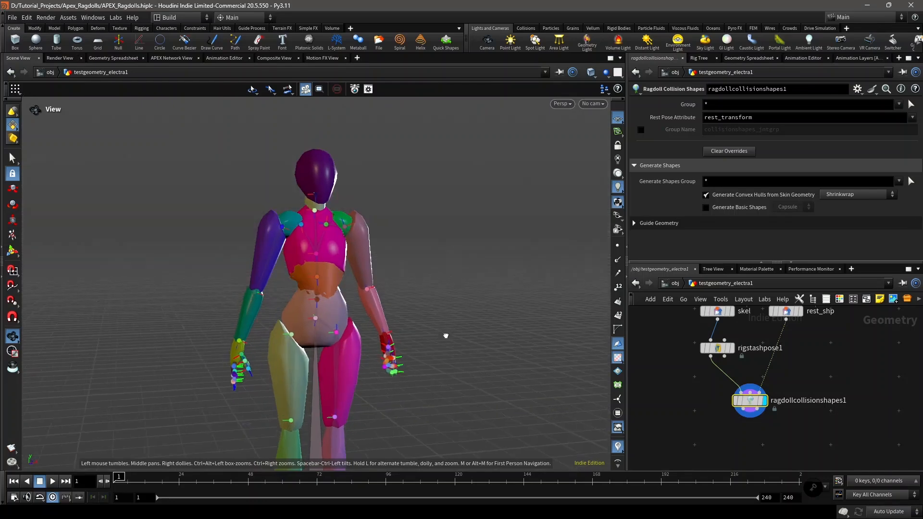
key(Return)
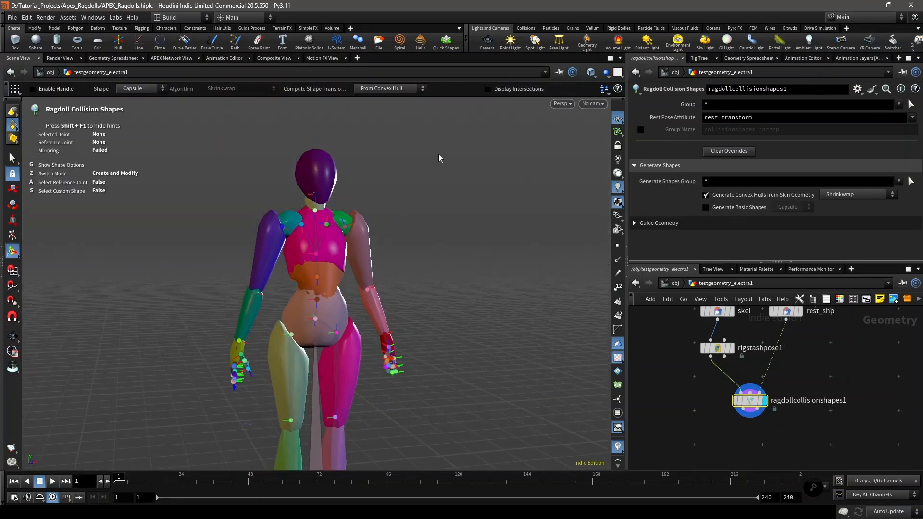
- Enable Display Intersections for the collision shapes and examine the overlap between the waist and pelvis
click(508, 88)
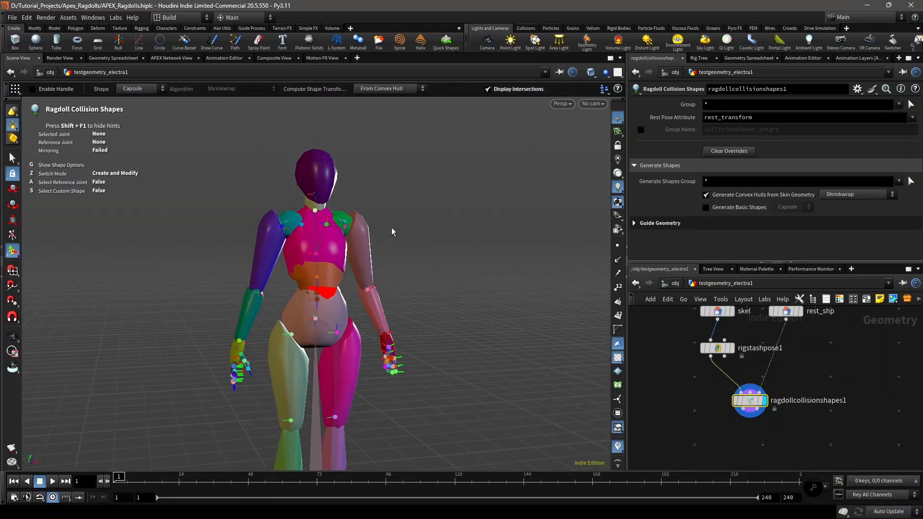
key(Escape)
scroll(335, 267, up, 1)
drag(342, 267, 337, 336)
scroll(317, 298, up, 5)
alt+drag(335, 301, 368, 279)
click(347, 280)
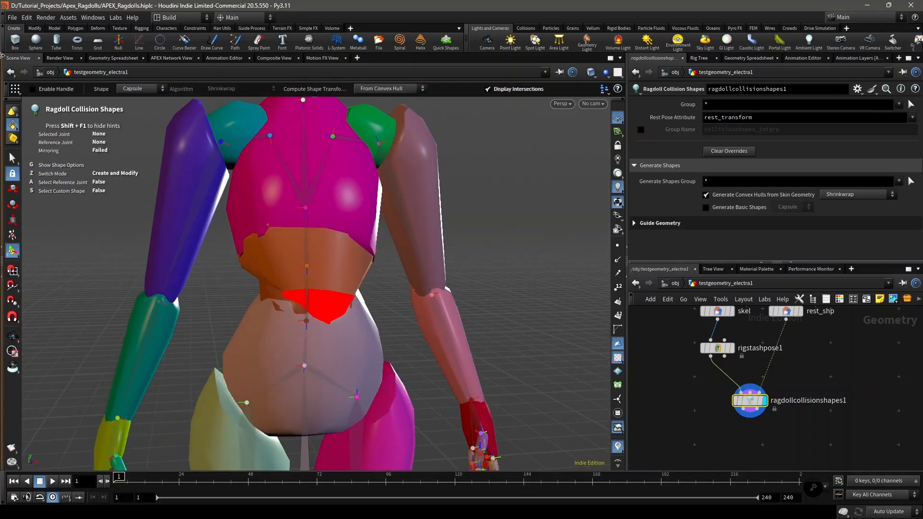
- Enable the handle for the collision shapes and set the shape type to Convex Hull with the Shrinkwrap algorithm
click(56, 90)
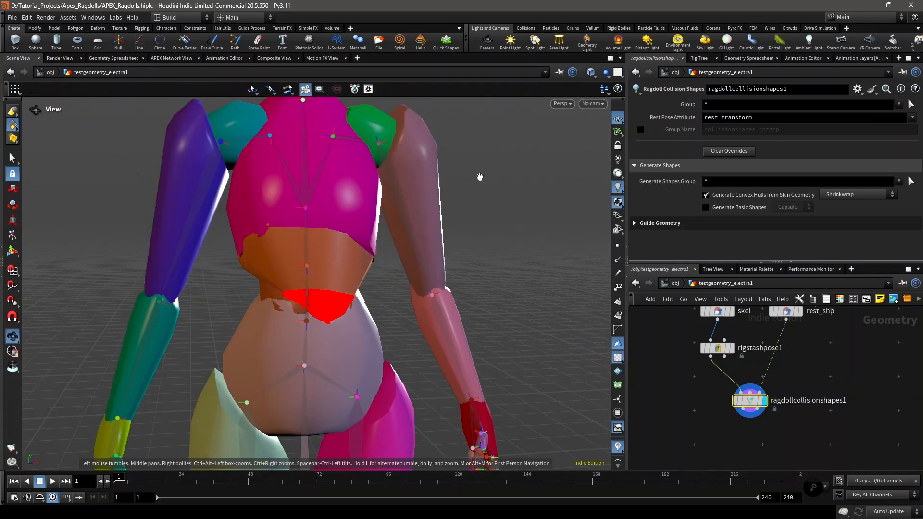
scroll(480, 177, down, 1)
alt+middle_drag(480, 178, 482, 270)
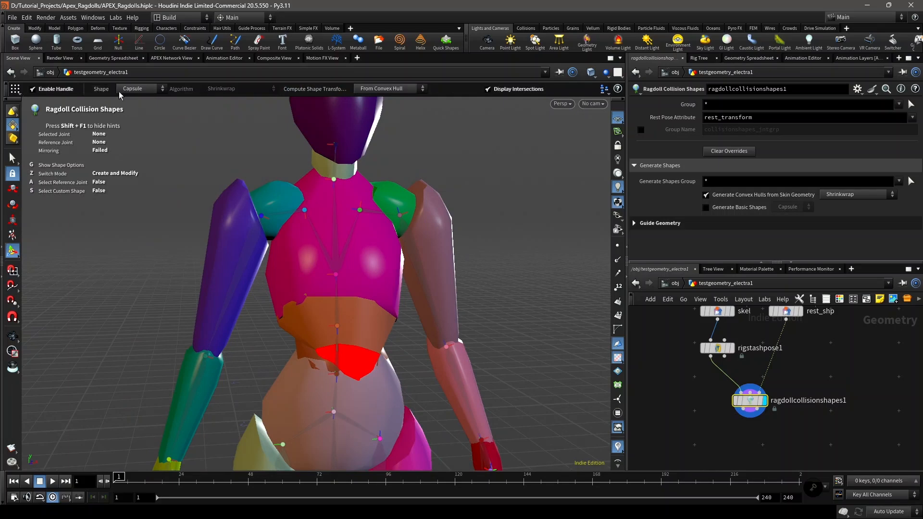
click(120, 91)
click(136, 137)
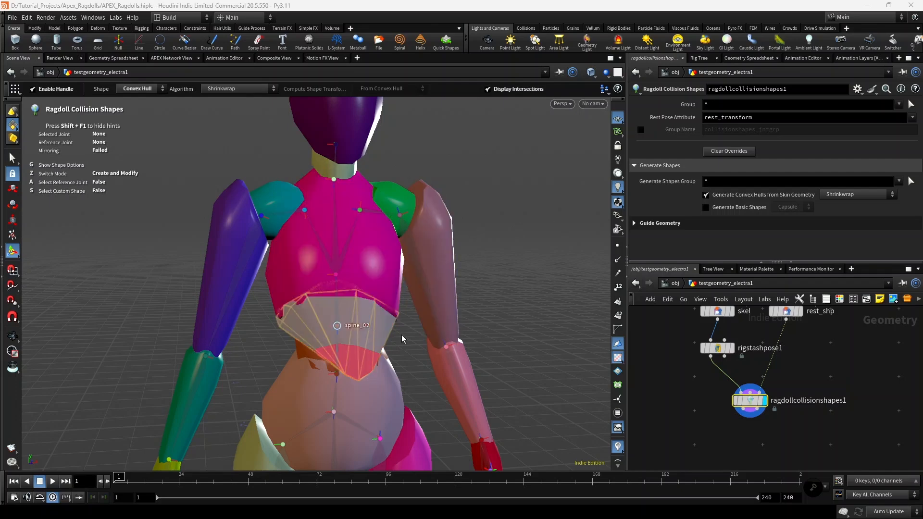
- Scale down the spine_02 convex hull along its length so it no longer overlaps the pelvis shape
click(343, 330)
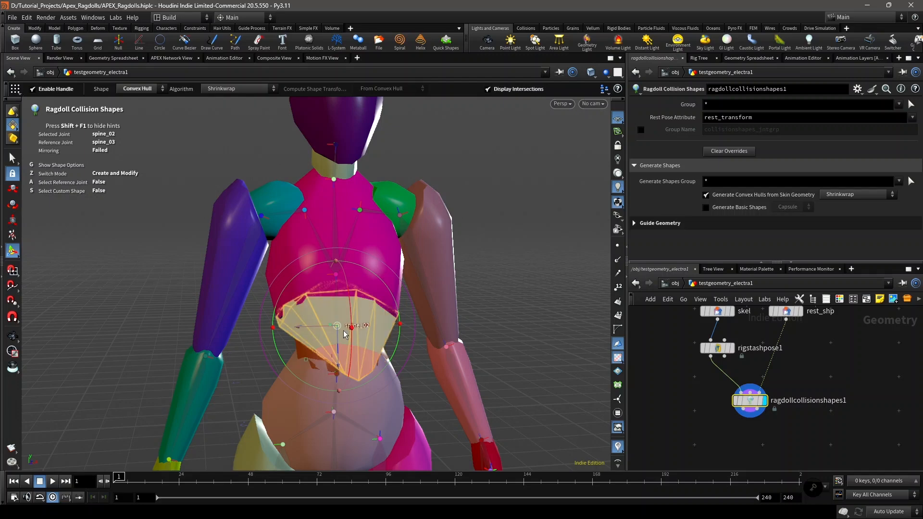
key(y)
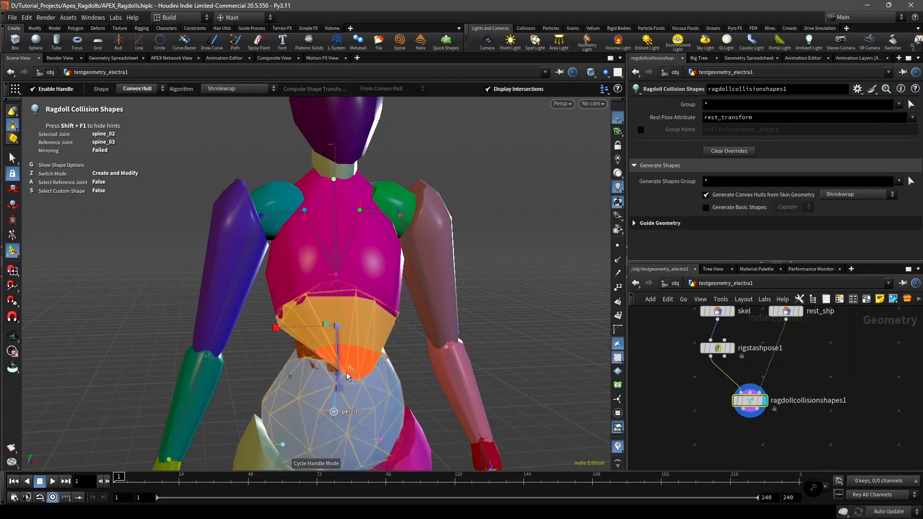
alt+drag(339, 388, 319, 358)
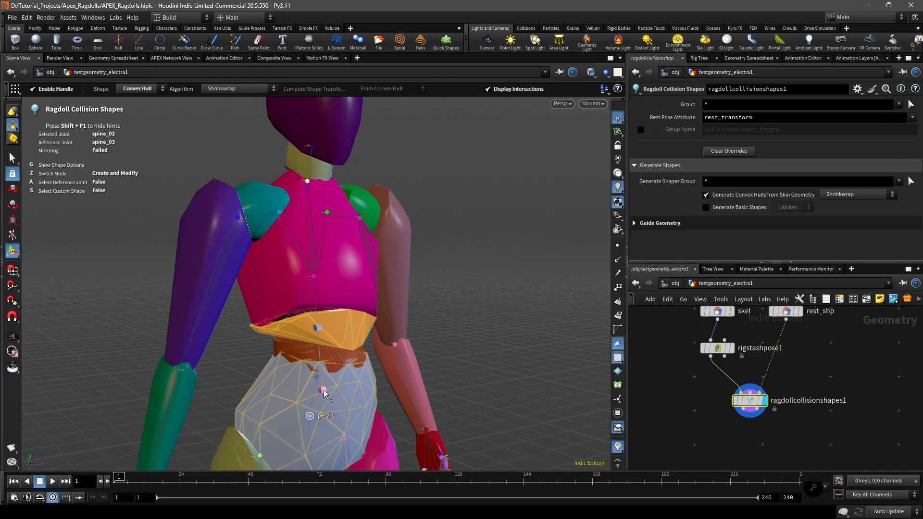
drag(324, 390, 323, 393)
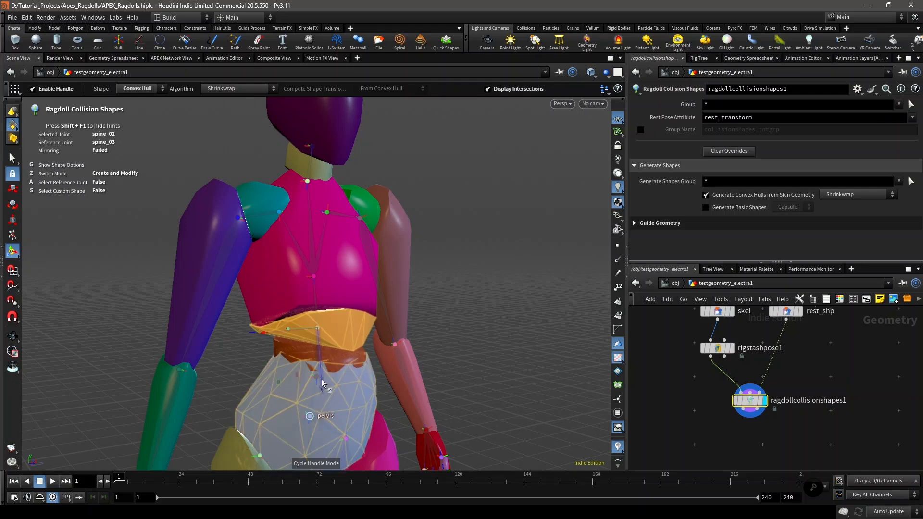
key(Escape)
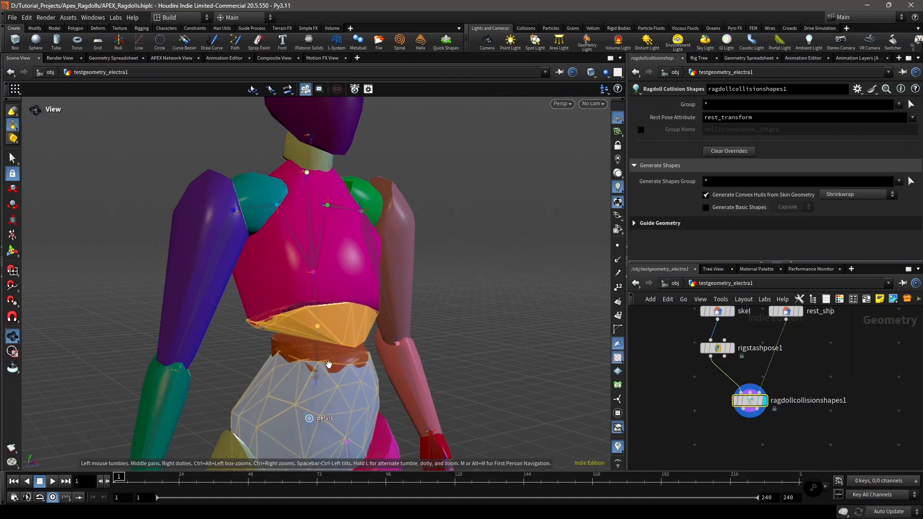
- Adjust the length of the spine_01 collision shape at the waist between the spine_02 and pelvis shapes
mouse_move(329, 364)
alt+mouse_down()
mouse_move(354, 362)
mouse_move(339, 359)
alt+mouse_up()
click(340, 359)
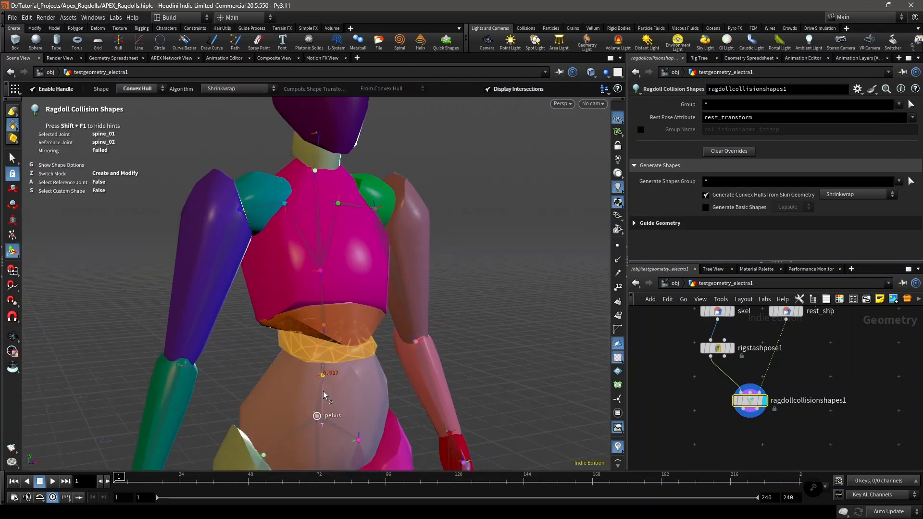
drag(324, 397, 325, 400)
alt+right_drag(366, 351, 396, 327)
alt+middle_drag(396, 327, 362, 264)
alt+drag(362, 263, 365, 309)
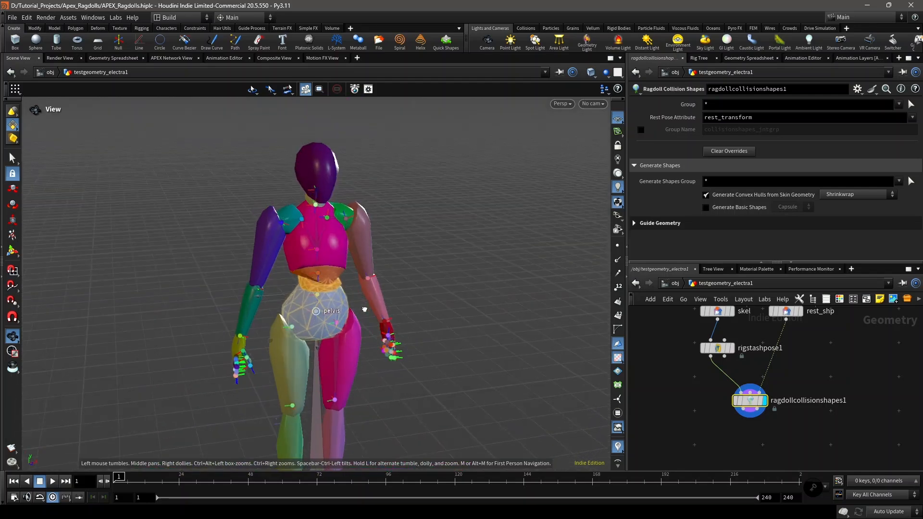
- Add a Ragdoll Solver node below ragdollcollisionshapes1
scroll(705, 396, down, 3)
middle_drag(706, 396, 695, 391)
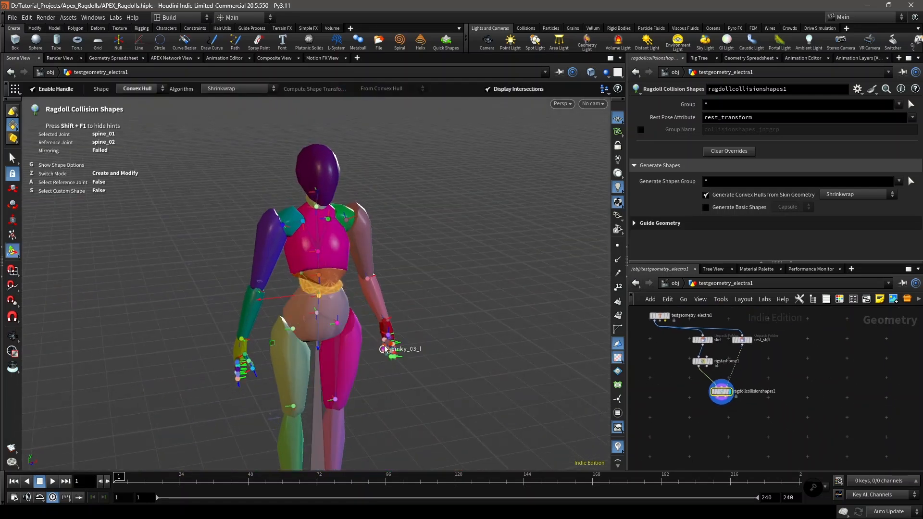
alt+right_drag(383, 344, 372, 318)
alt+middle_drag(372, 318, 360, 284)
key(Tab)
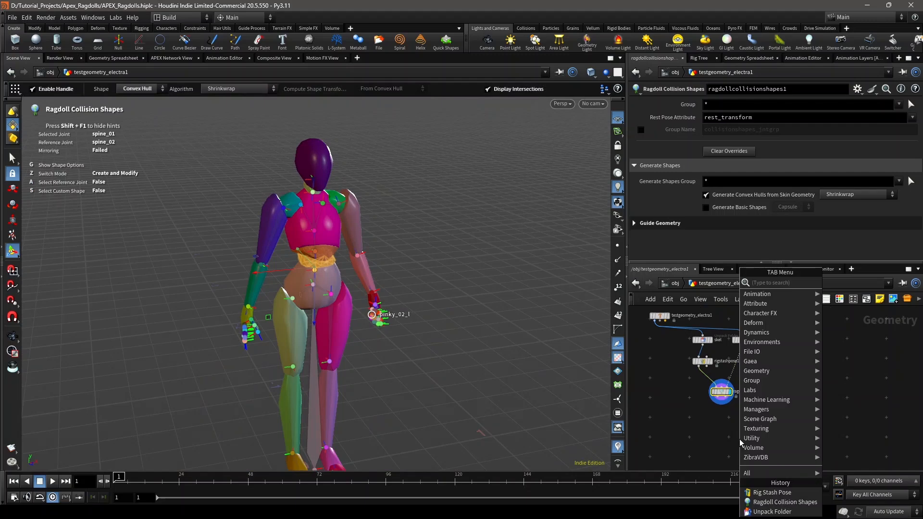
text(ragdol s)
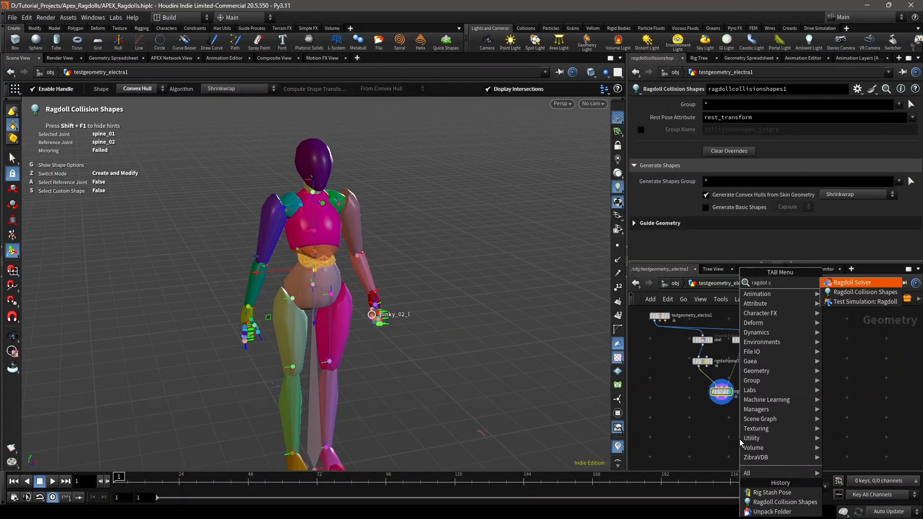
text(o)
key(Return)
scroll(739, 440, up, 3)
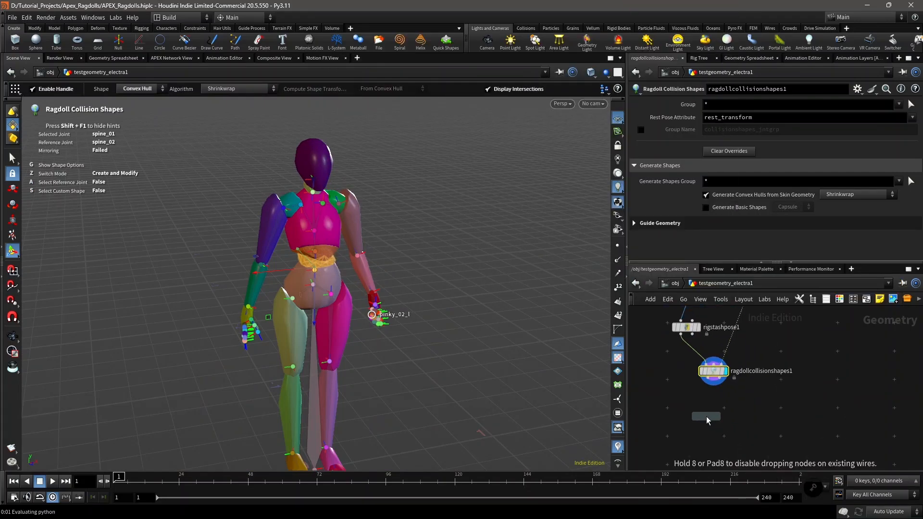
click(705, 416)
- Connect the outputs of ragdollcollisionshapes1 to the Ragdoll Solver's inputs and display the solver
drag(701, 406, 707, 384)
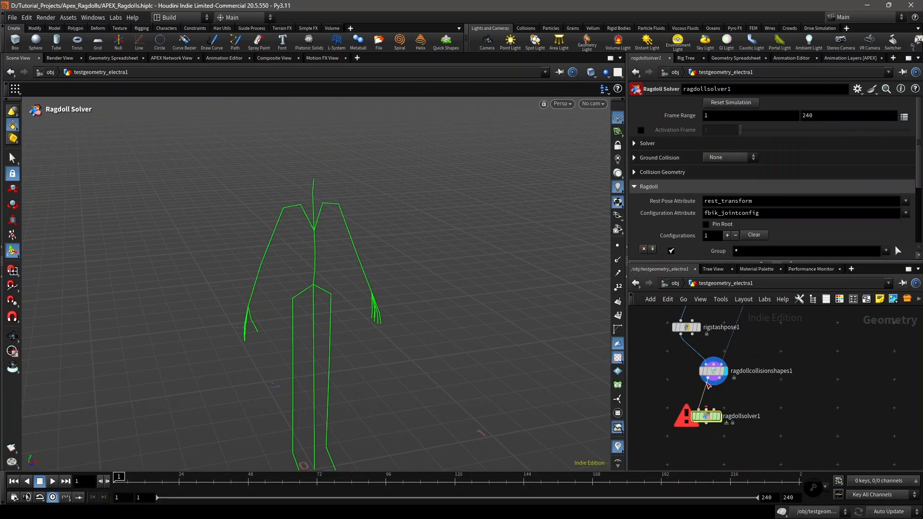
click(707, 406)
click(715, 418)
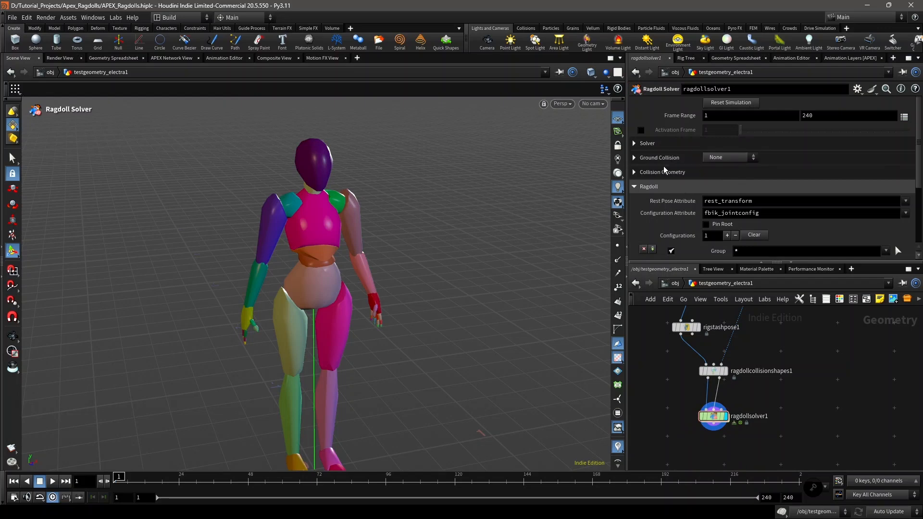
- Set the Ragdoll Solver's Ground Collision to Ground Plane
click(713, 158)
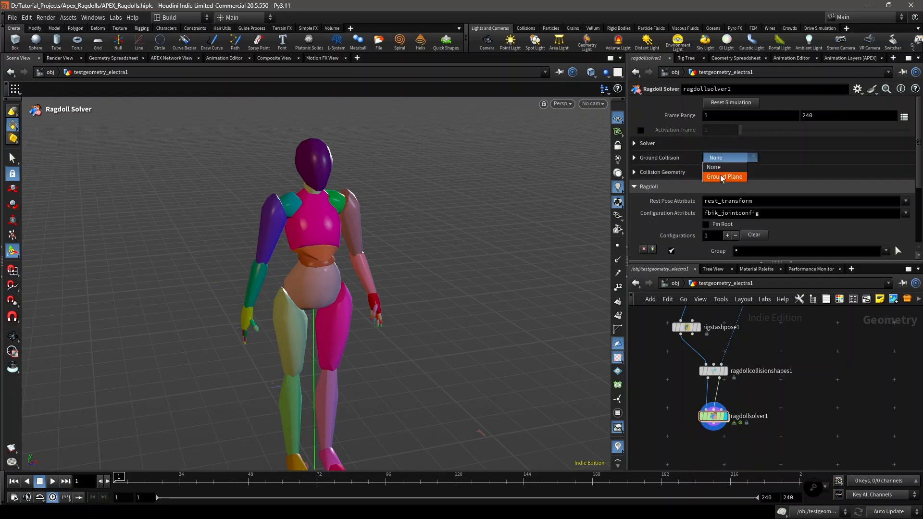
click(719, 177)
key(Escape)
drag(590, 206, 394, 251)
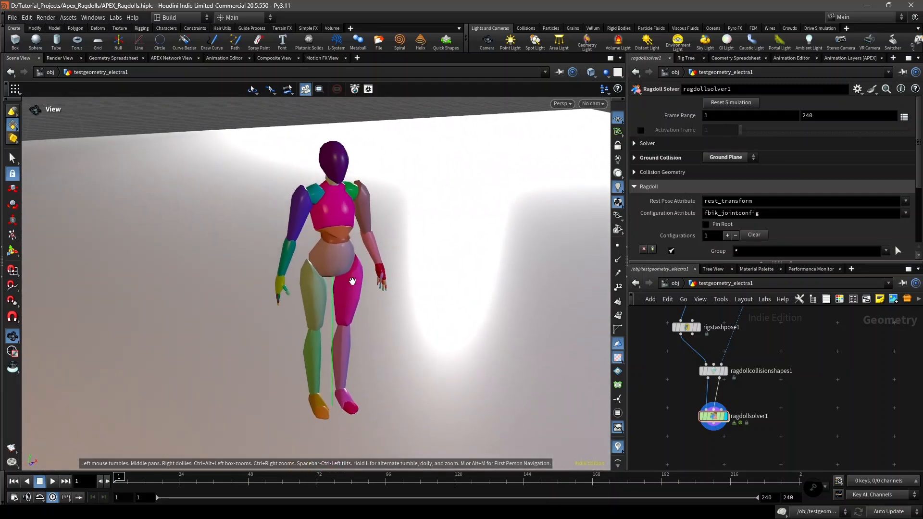
key(Return)
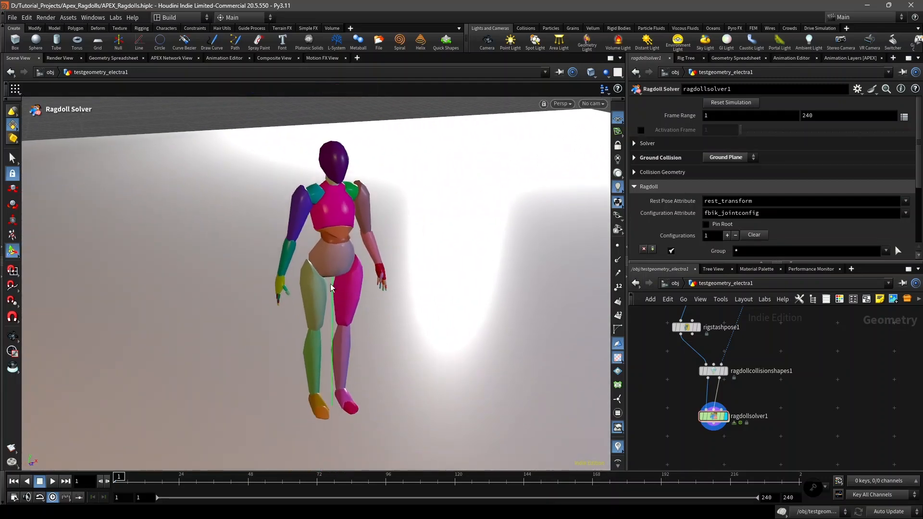
- Play the ragdoll simulation, scrub back to frame 16, and examine the character from the side
click(52, 482)
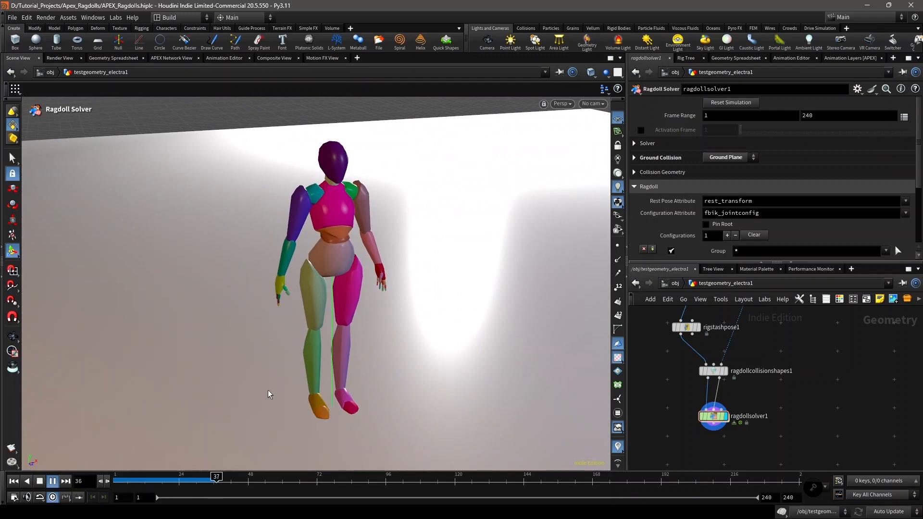
drag(208, 477, 157, 479)
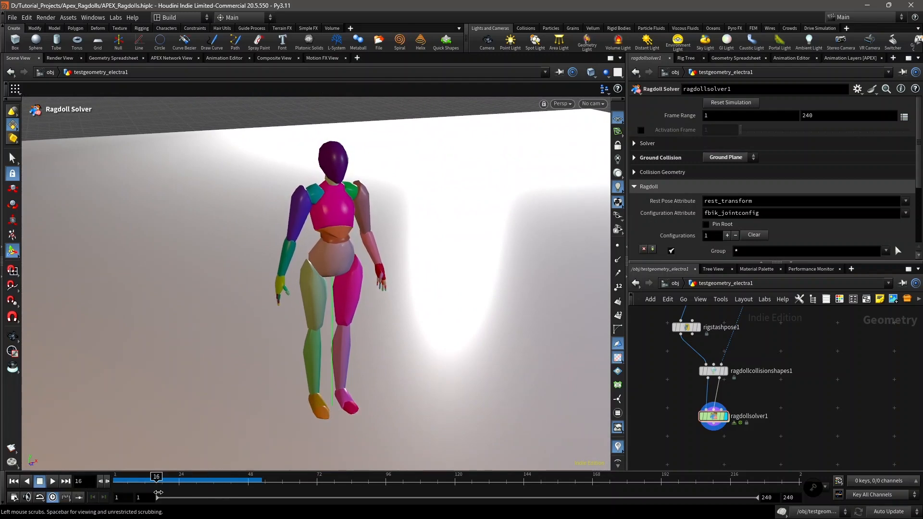
key(space)
drag(329, 257, 395, 293)
- Move the skel, rest_shp, rigstashpose1 and testgeometry_electra1 nodes upward to make room above ragdollcollisionshapes1
scroll(735, 347, down, 1)
middle_drag(735, 349, 731, 391)
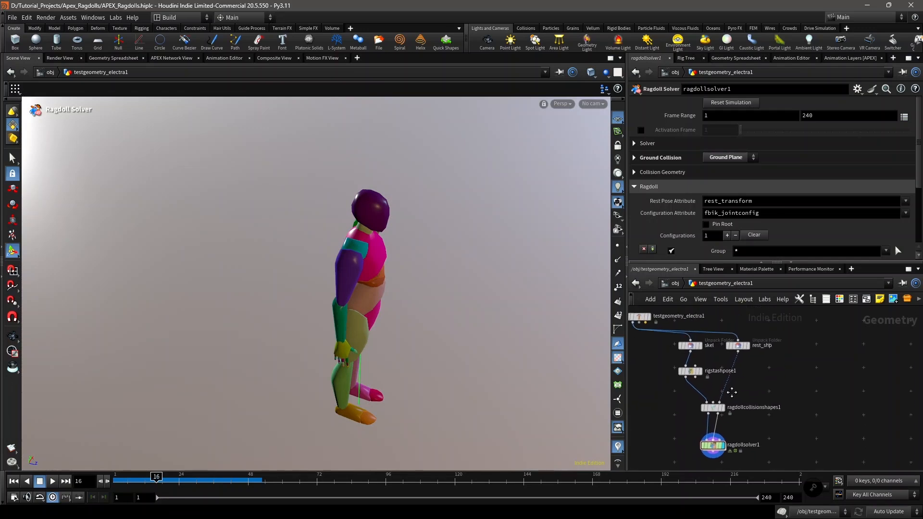
drag(772, 386, 667, 337)
drag(691, 375, 691, 368)
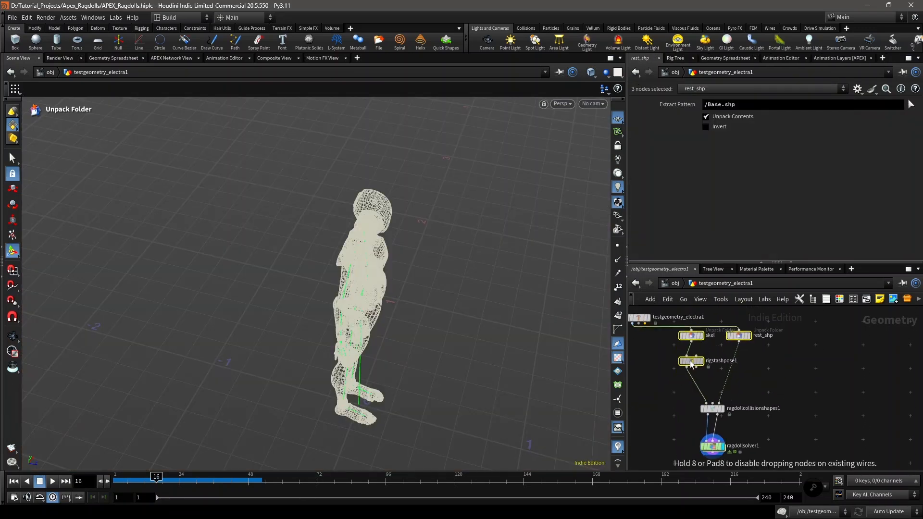
middle_drag(645, 318, 665, 346)
click(665, 346)
drag(662, 344, 667, 331)
click(711, 422)
scroll(705, 420, up, 1)
middle_drag(704, 420, 694, 414)
scroll(694, 414, up, 2)
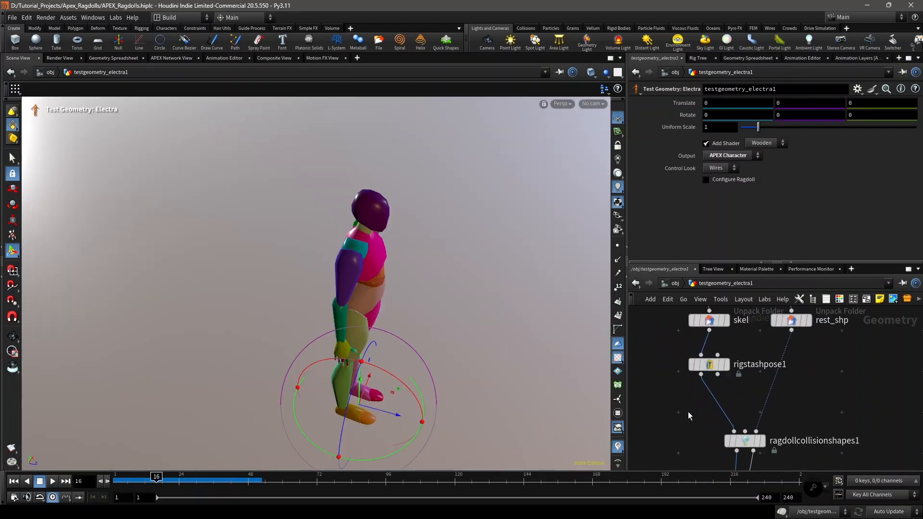
key(Tab)
key(Escape)
alt+drag(88, 300, 160, 296)
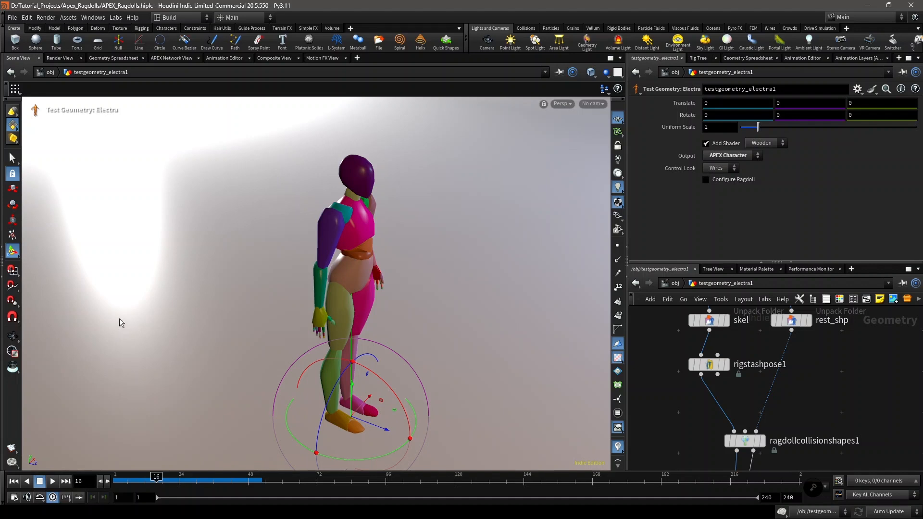
click(13, 335)
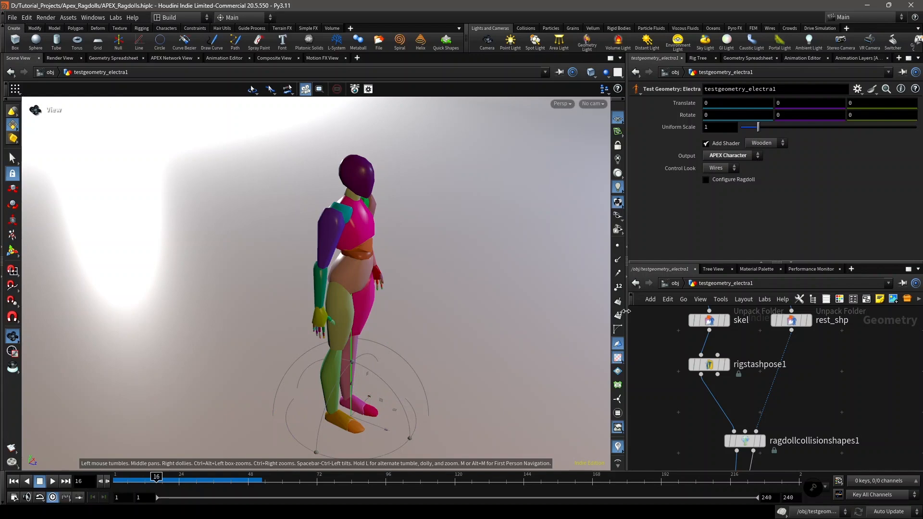
key(Tab)
key(Escape)
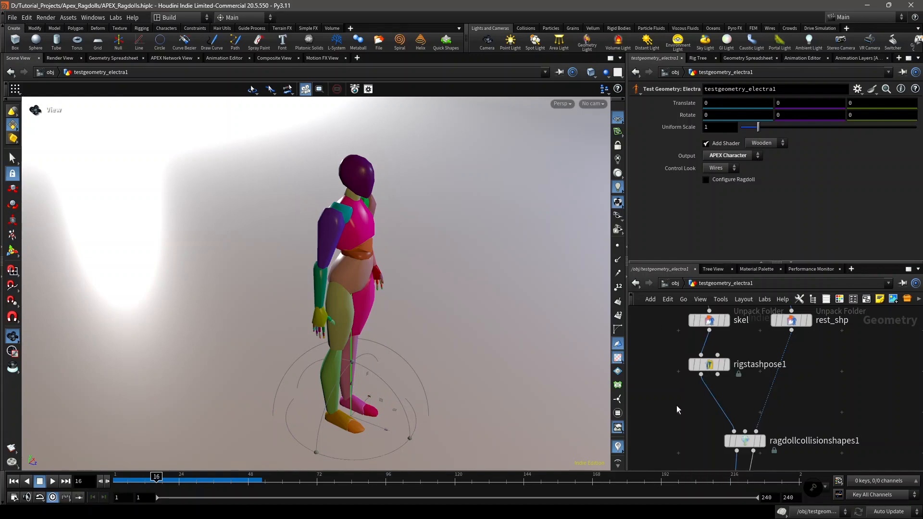
- Add a Configure Joint Limits node and insert it between rigstashpose1 and ragdollcollisionshapes1
key(Tab)
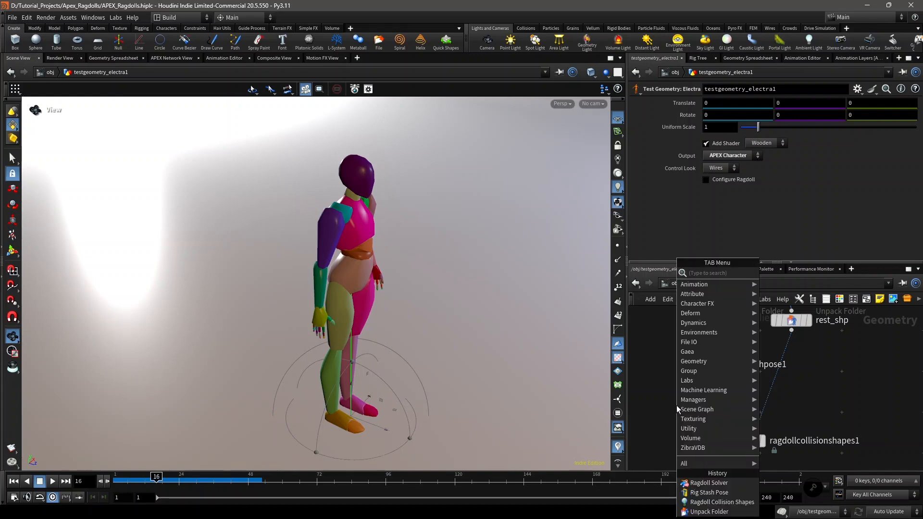
text(config)
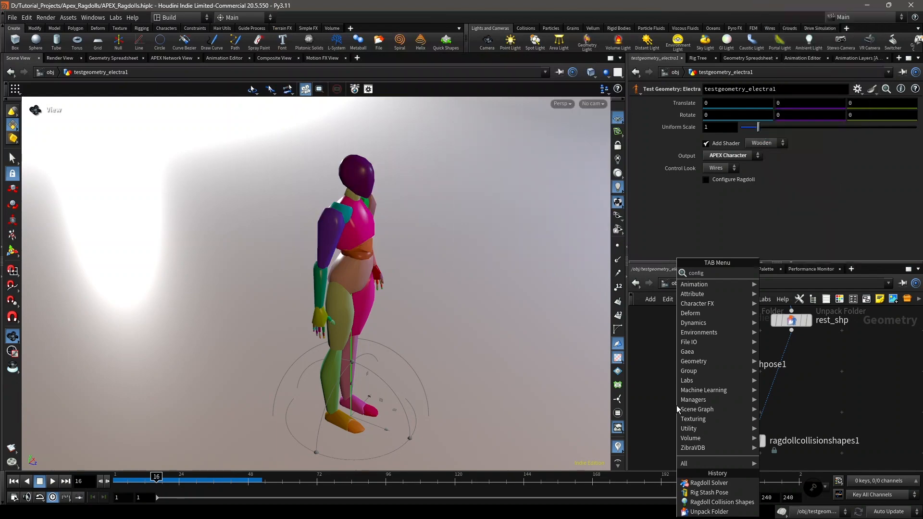
text(ure joint limi)
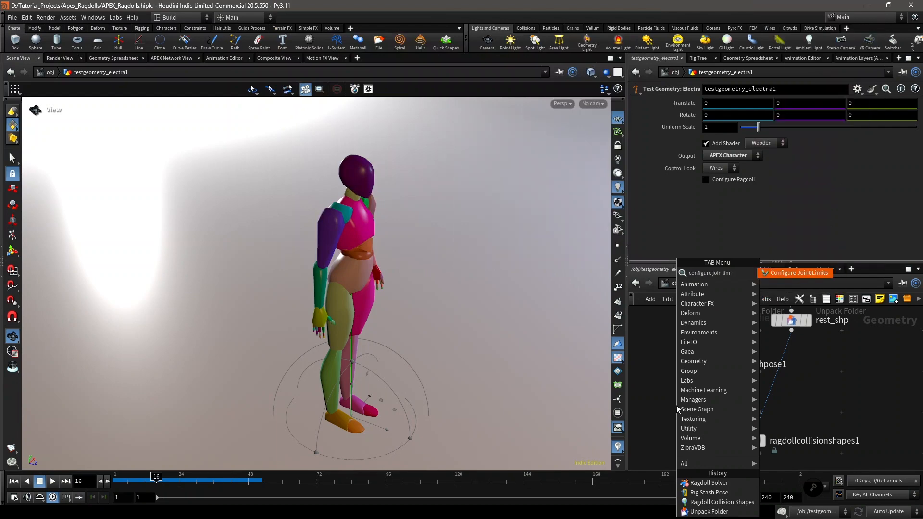
key(Return)
click(676, 405)
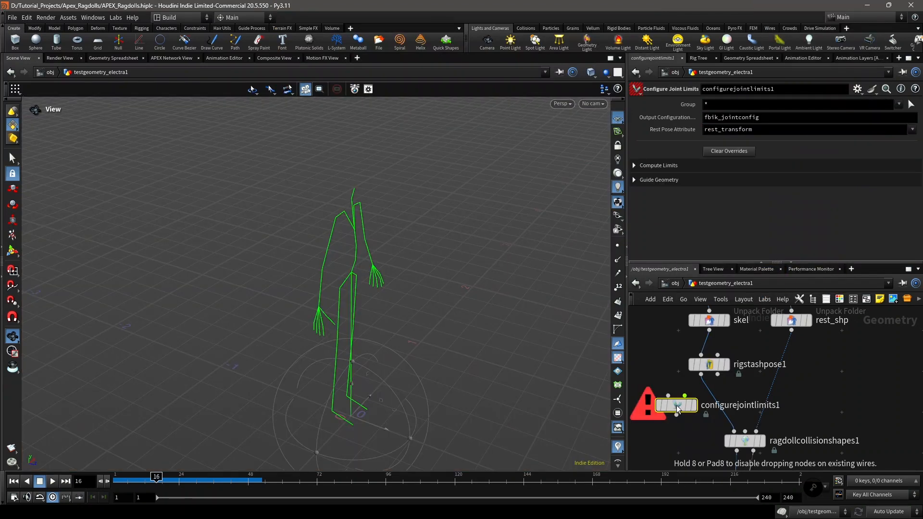
drag(676, 409, 709, 409)
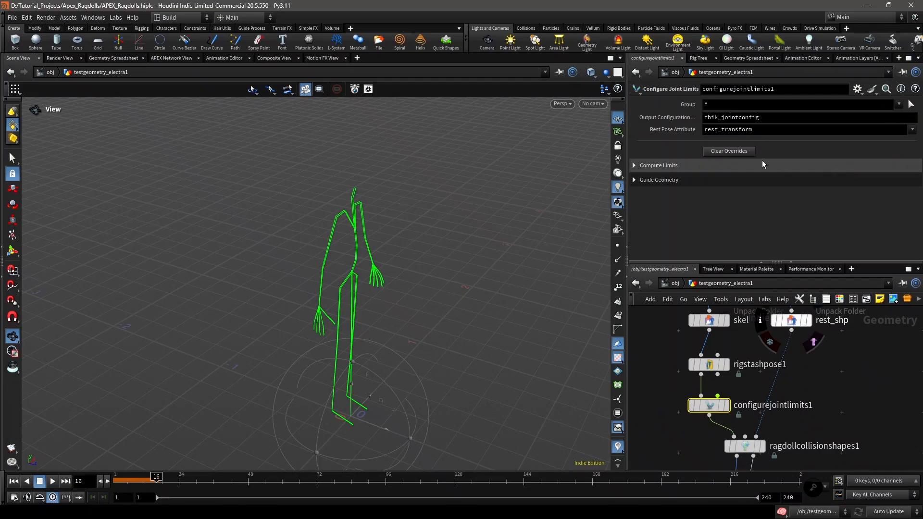
scroll(746, 407, down, 3)
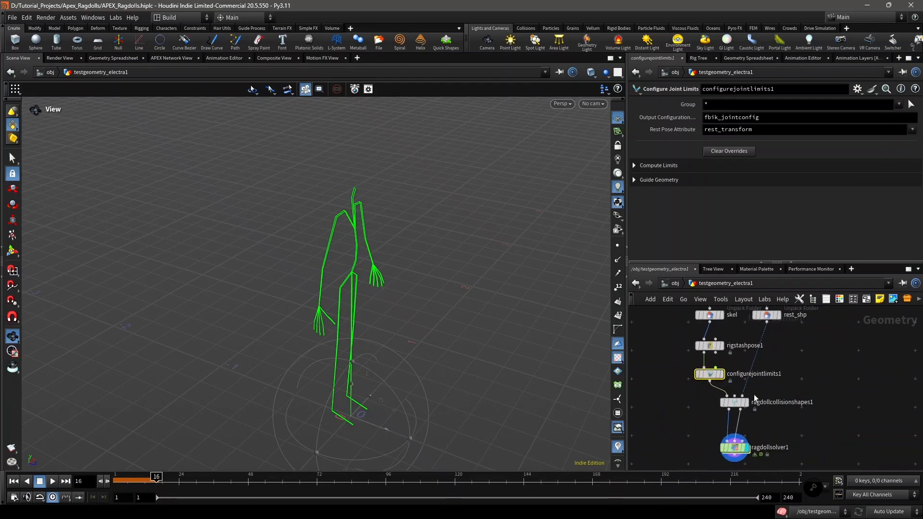
- Display configurejointlimits1, return the timeline to frame 1, and activate the node's joint limit handles in the viewport
scroll(724, 373, up, 2)
click(718, 373)
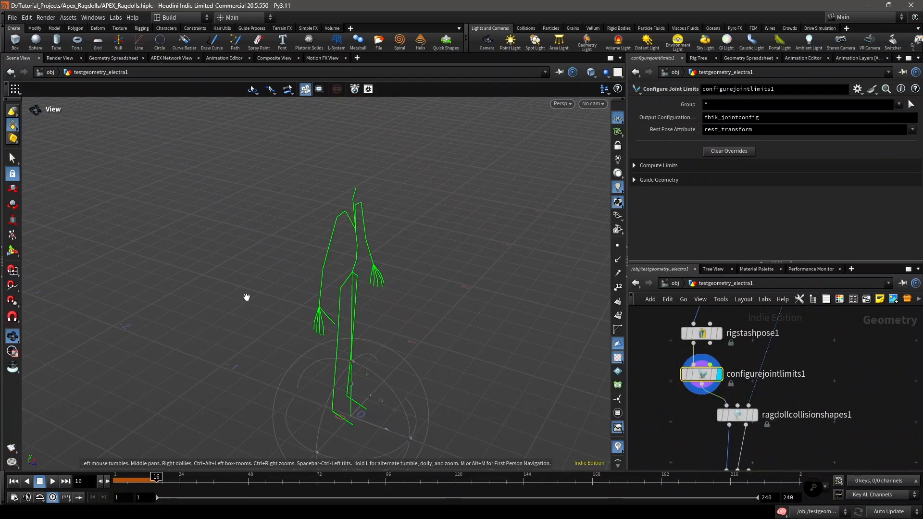
drag(150, 480, 58, 468)
key(Return)
key(Escape)
drag(370, 332, 326, 289)
key(Return)
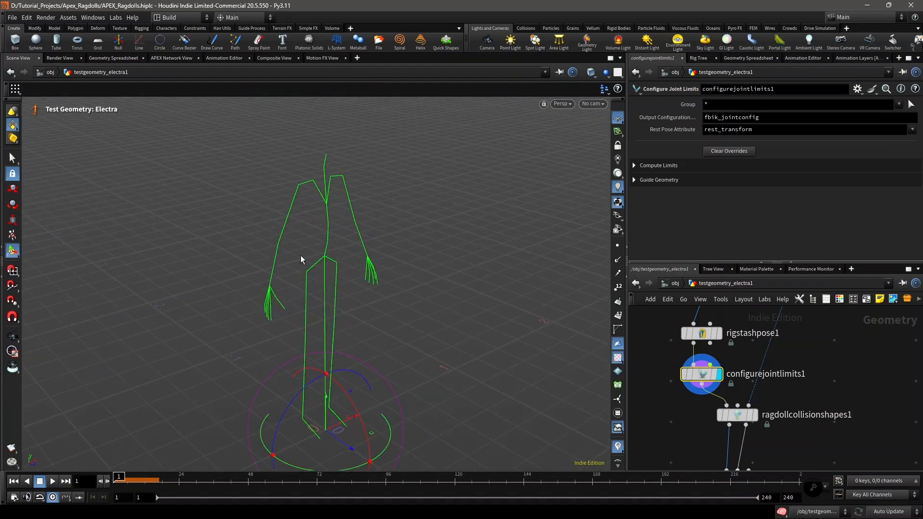
key(Return)
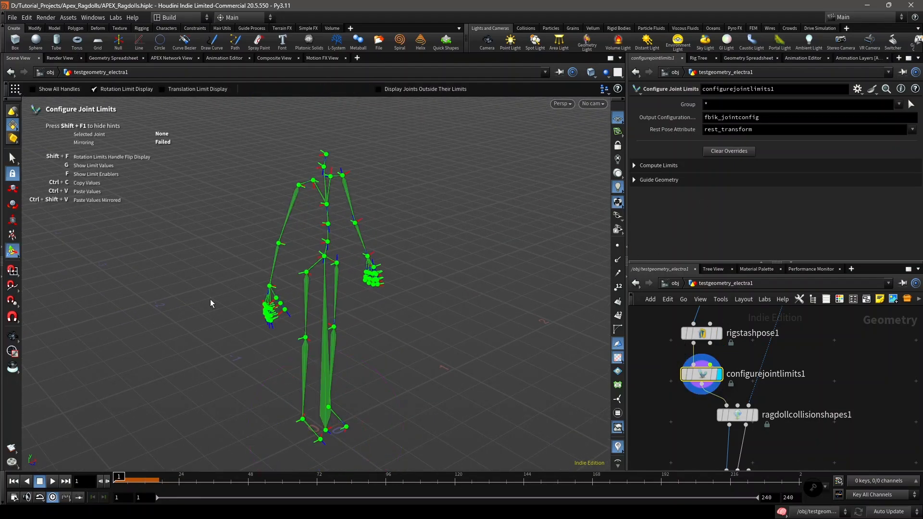
mouse_move(711, 379)
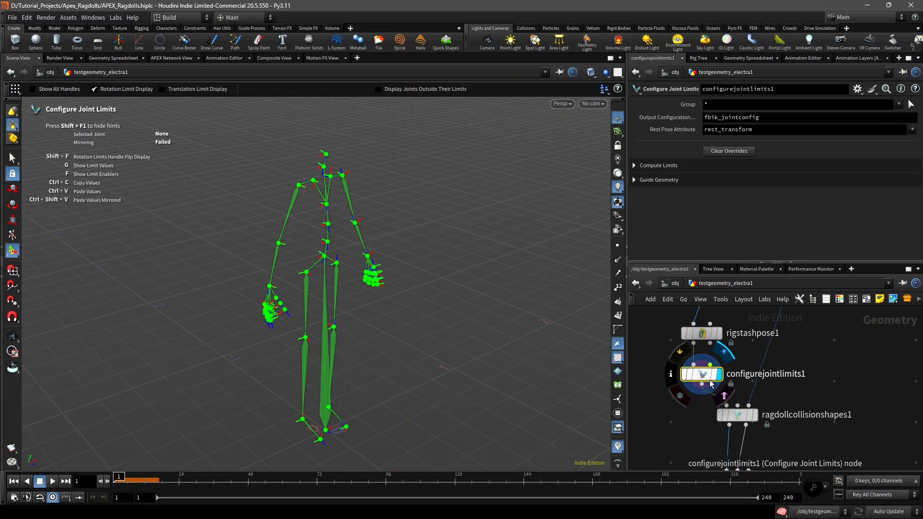
- Select the spine_01 joint, widen its rotation limits by hand with the viewport handles, and inspect the resulting limit surface
key(Escape)
scroll(344, 271, up, 5)
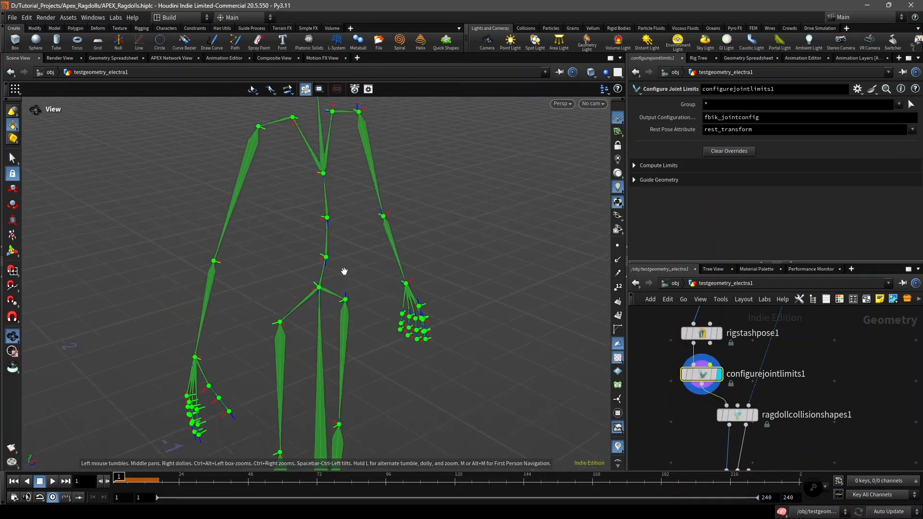
scroll(344, 271, up, 5)
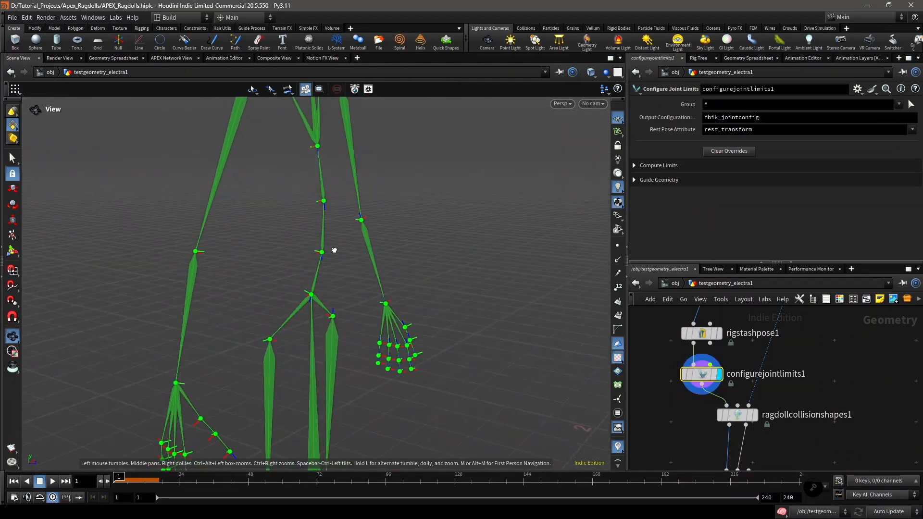
scroll(332, 252, up, 2)
key(Return)
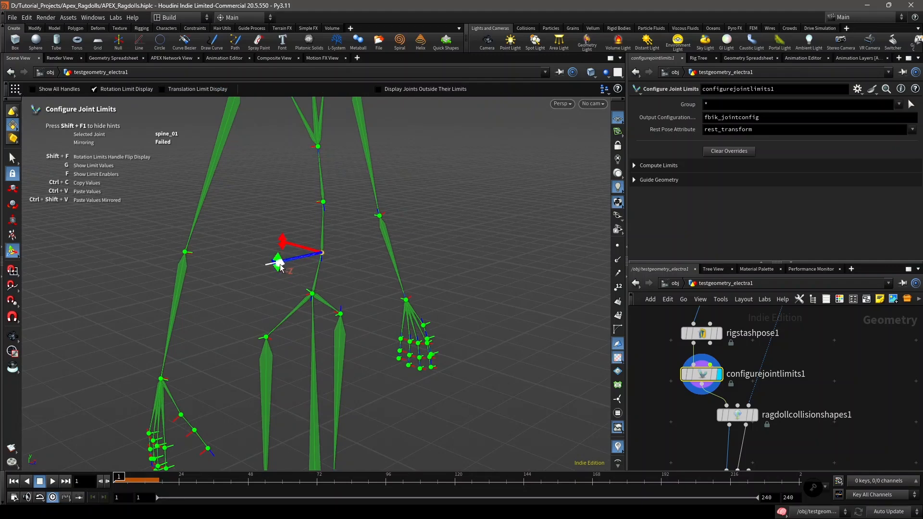
drag(280, 265, 337, 273)
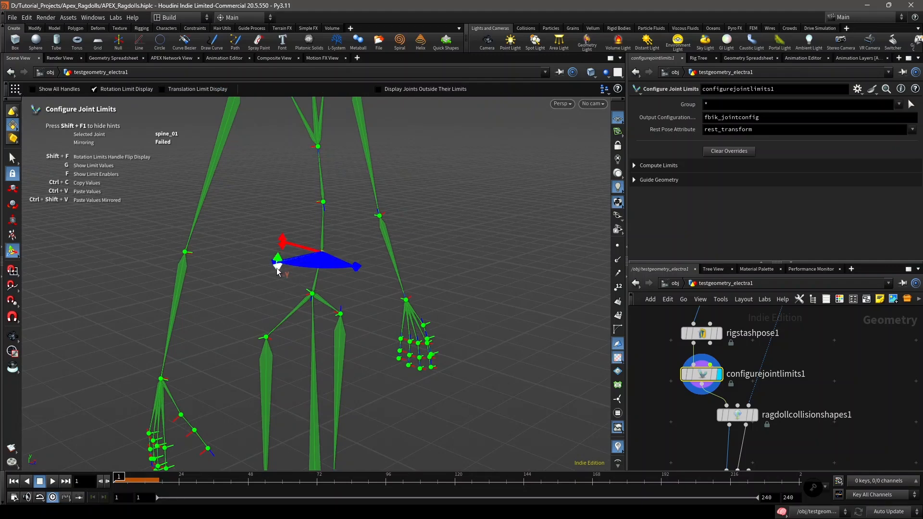
drag(277, 268, 293, 299)
drag(277, 264, 275, 226)
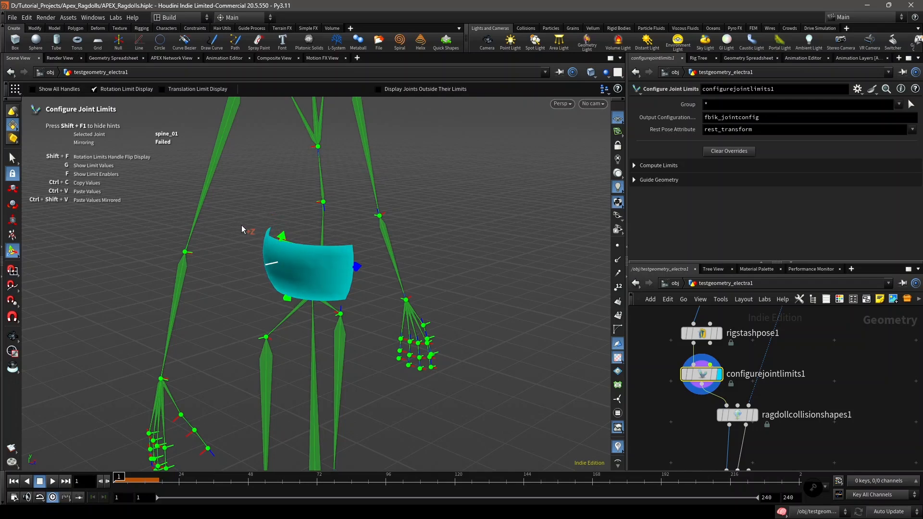
alt+drag(307, 243, 366, 264)
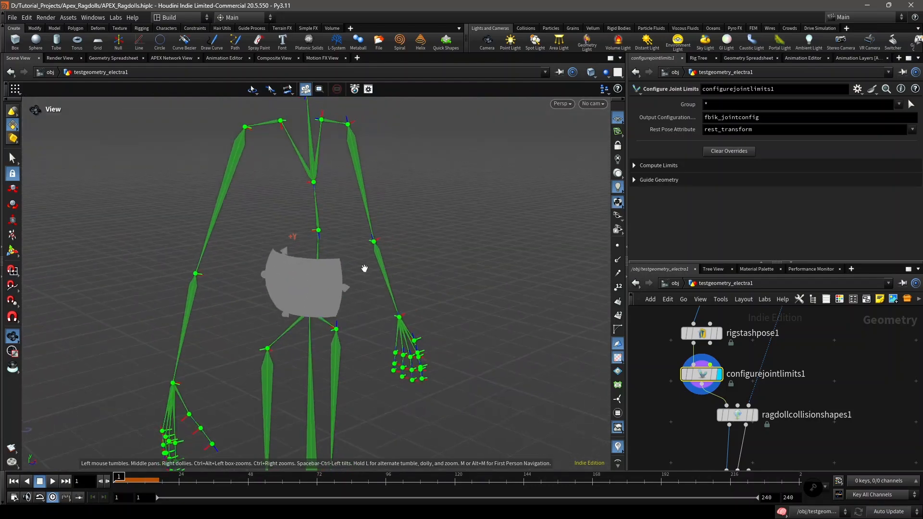
scroll(707, 371, down, 4)
scroll(707, 370, up, 2)
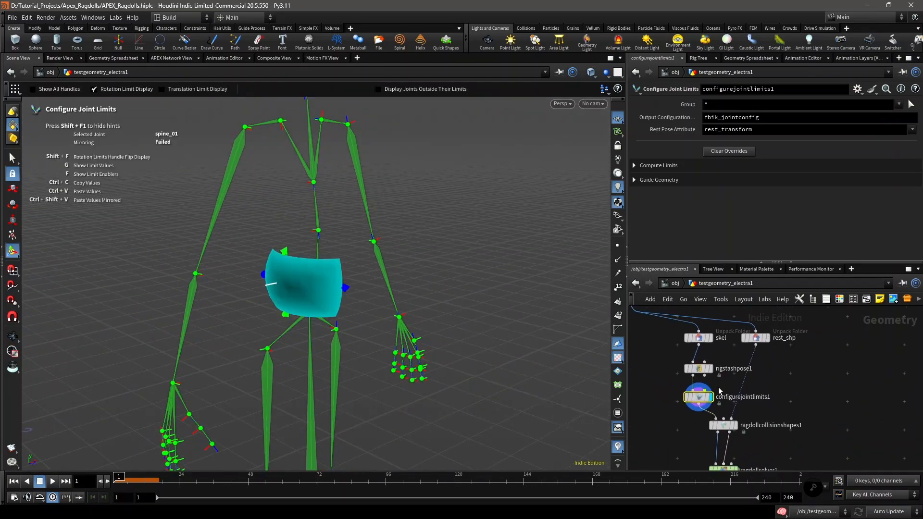
alt+drag(277, 246, 356, 274)
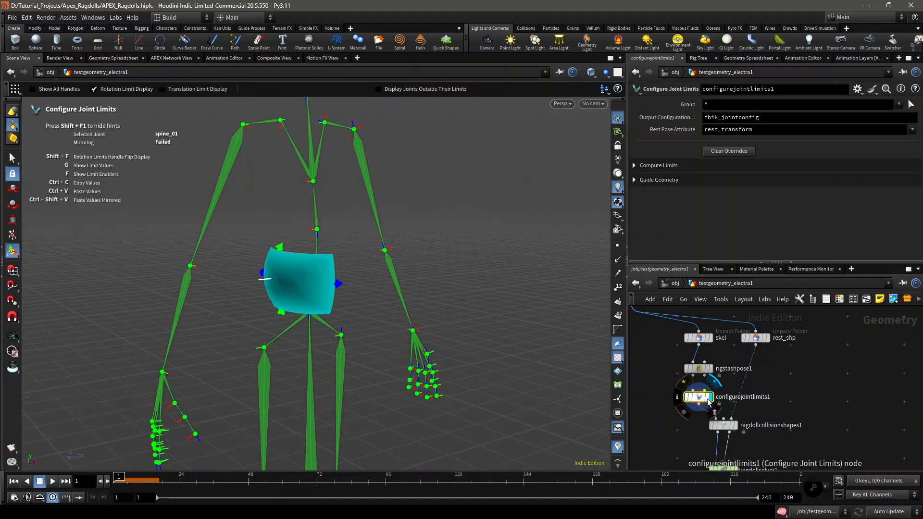
- Move the rest_shp node further right in the network to make room beside skel
scroll(727, 363, up, 2)
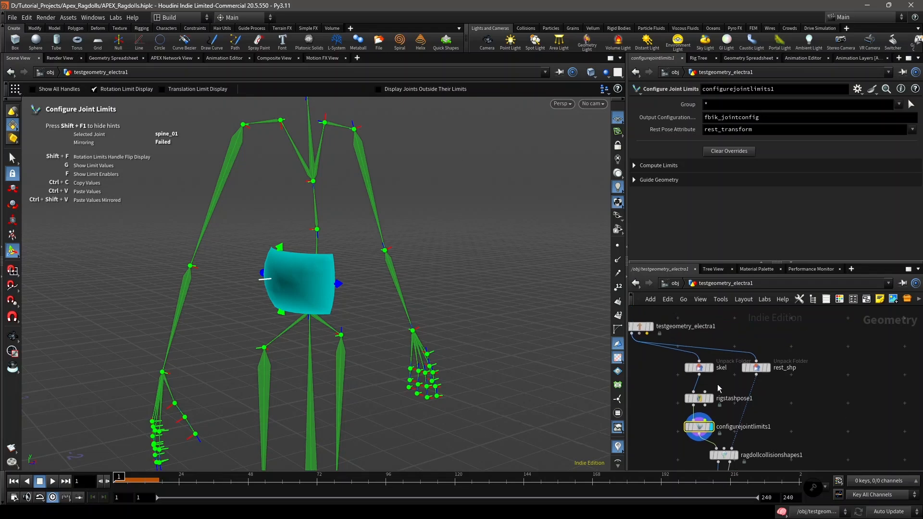
click(765, 367)
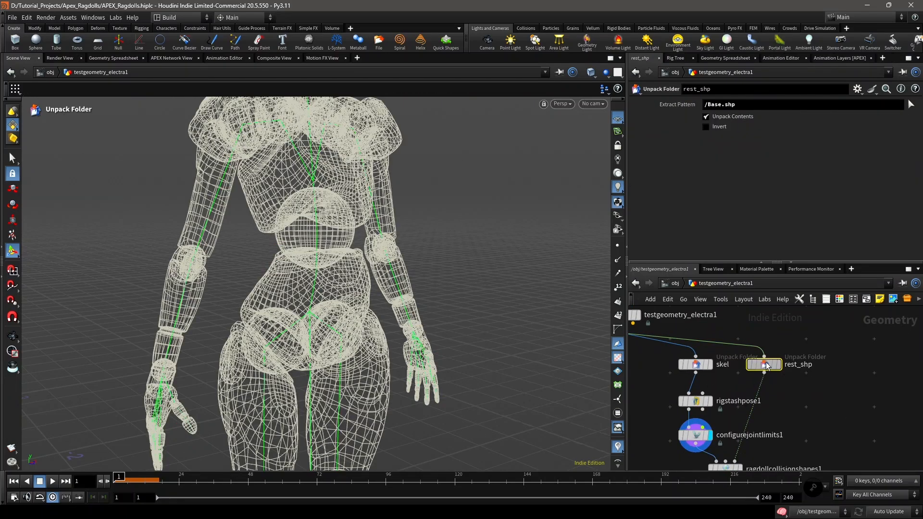
drag(765, 366, 828, 365)
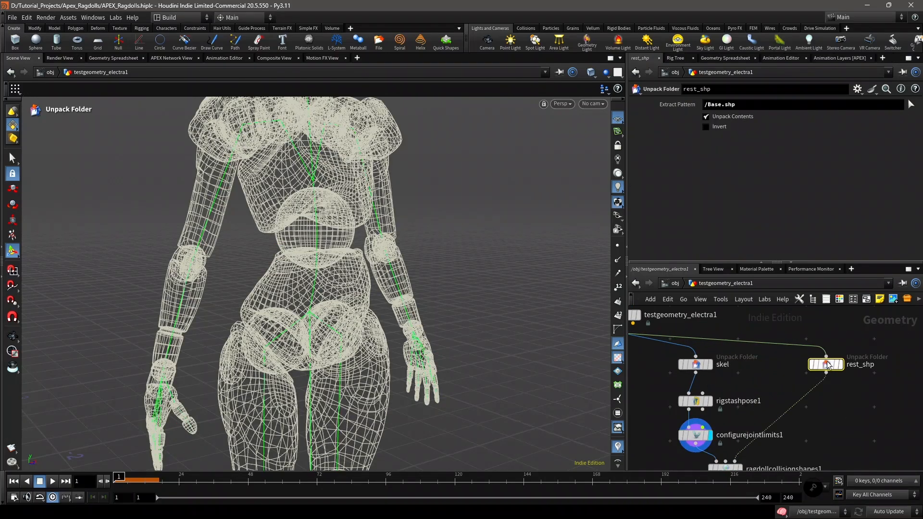
- Expand the Compute Limits settings of configurejointlimits1 and examine the option for computing joint limits from a MotionClip
click(704, 433)
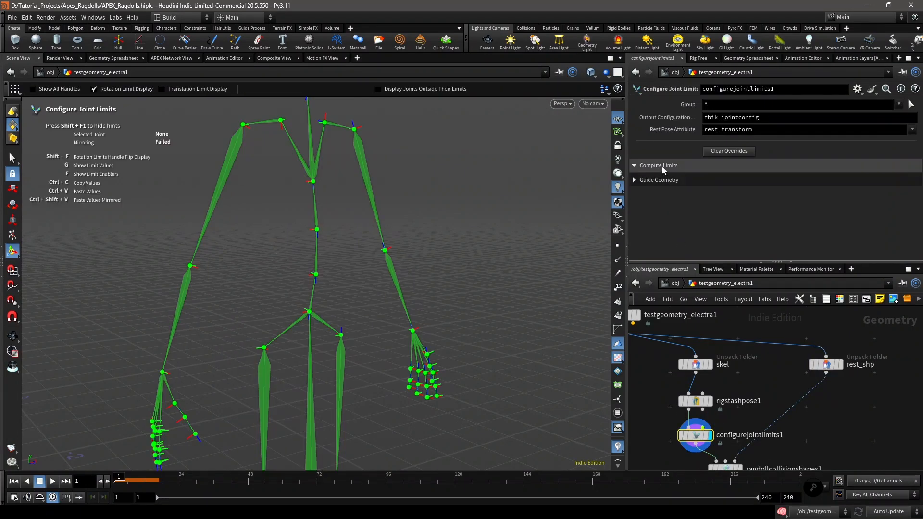
click(662, 166)
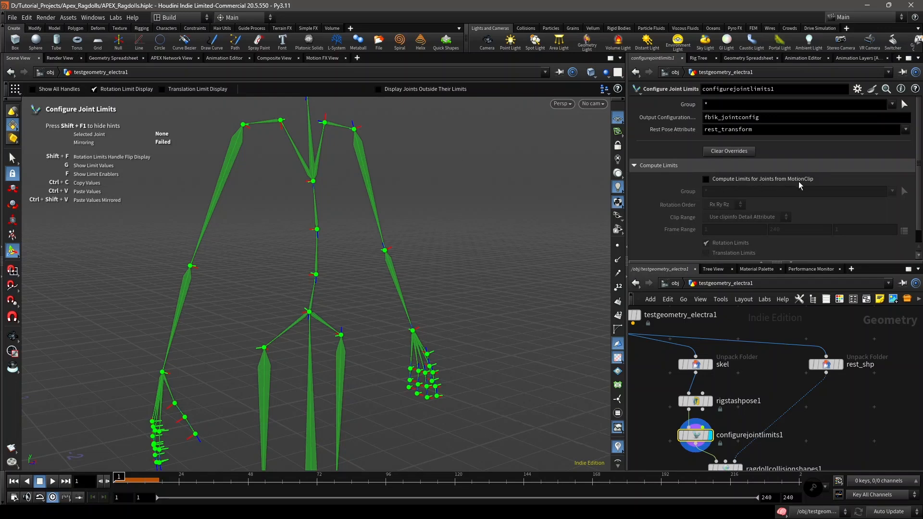
scroll(785, 391, down, 2)
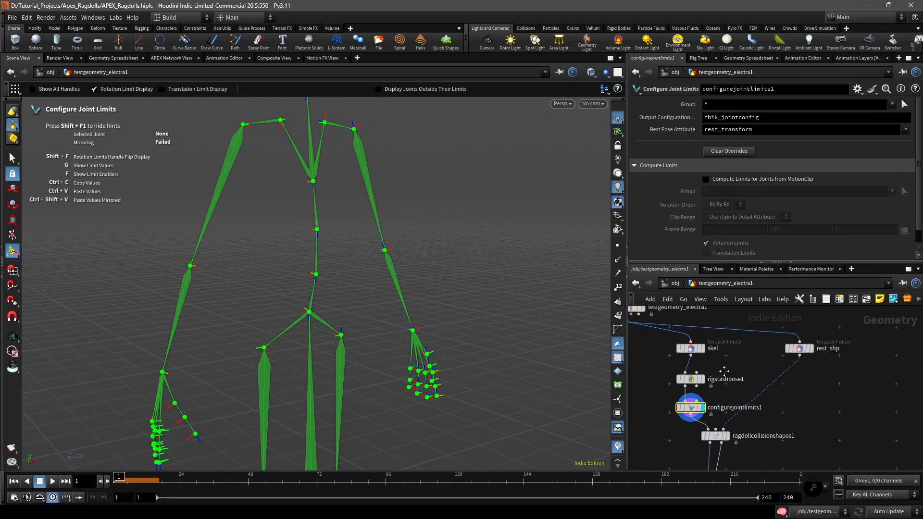
- Move ragdollcollisionshapes1 and ragdollsolver1 to the right and skel slightly upward to make room for another branch
middle_drag(723, 371, 696, 367)
scroll(704, 367, down, 2)
drag(746, 427, 723, 398)
middle_drag(712, 371, 719, 406)
scroll(692, 365, up, 2)
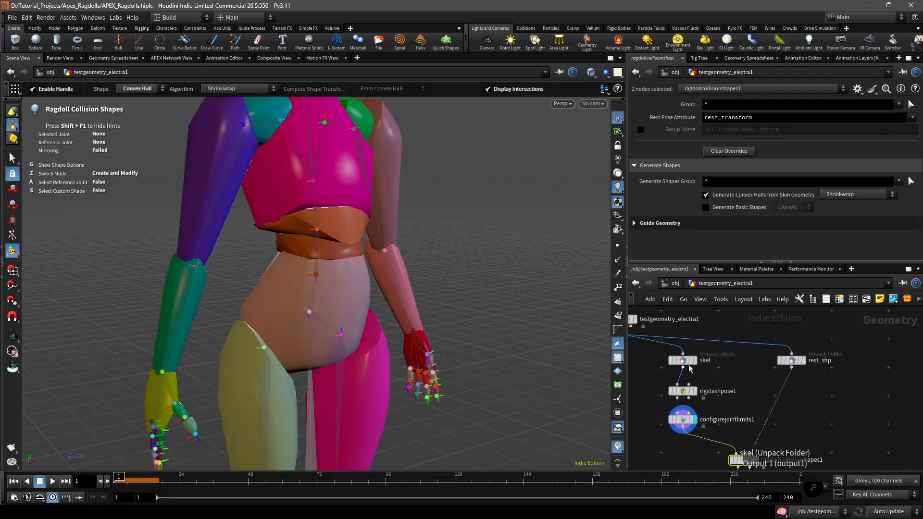
mouse_move(682, 360)
mouse_down()
mouse_move(694, 355)
mouse_move(681, 353)
mouse_up()
scroll(685, 361, up, 2)
- Add a Rig Pose node fed by the skel output and display it
click(682, 360)
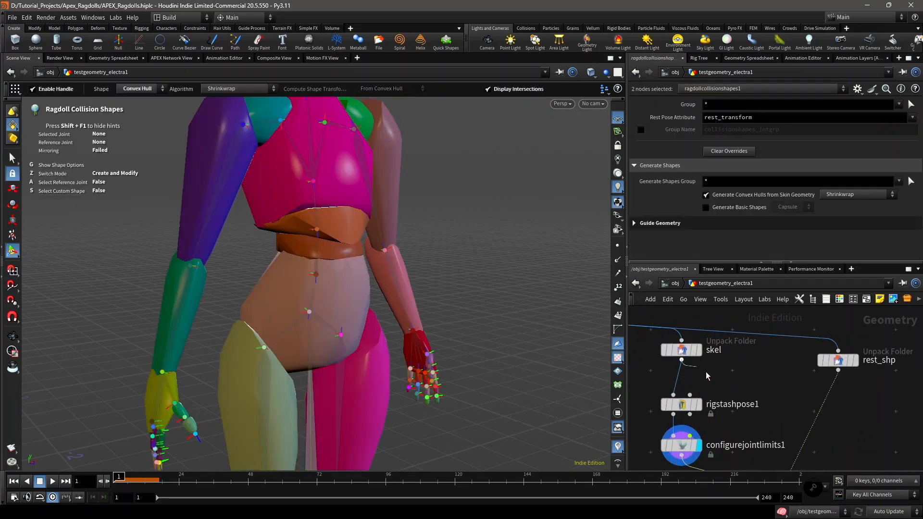
key(Tab)
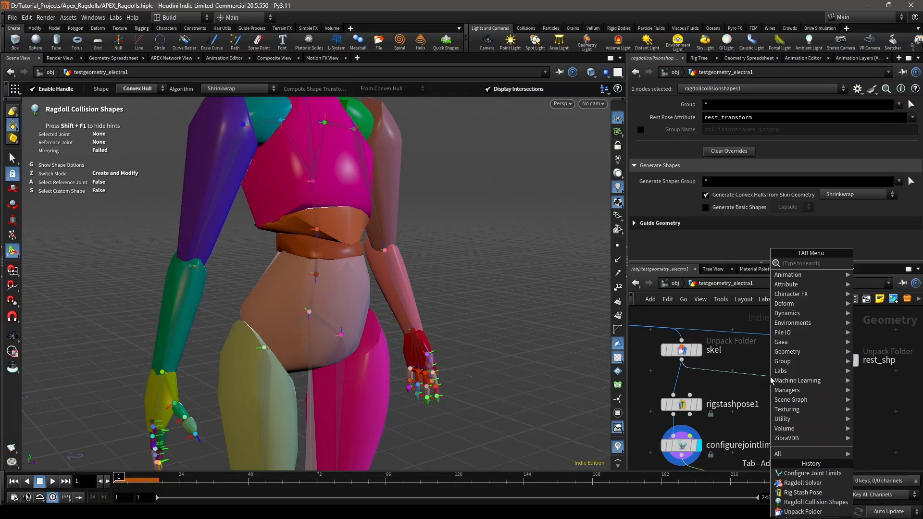
text(rigpos)
key(Return)
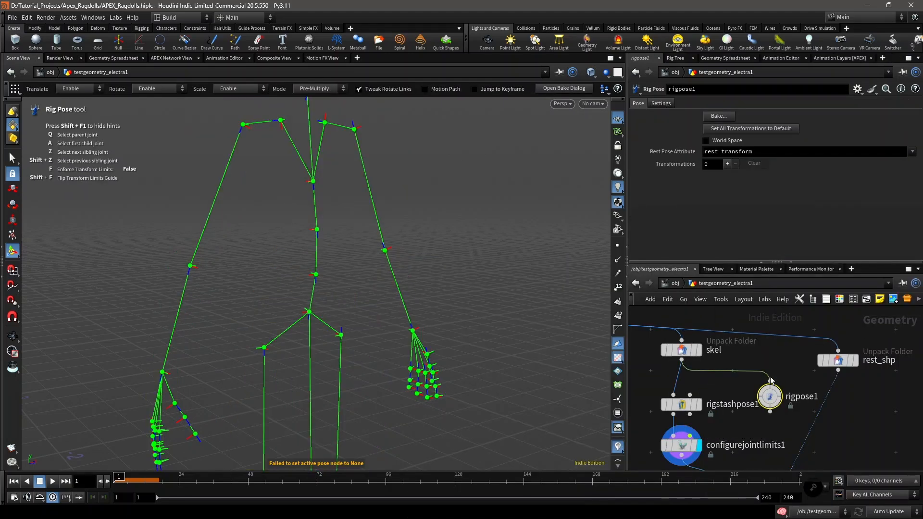
scroll(770, 380, up, 3)
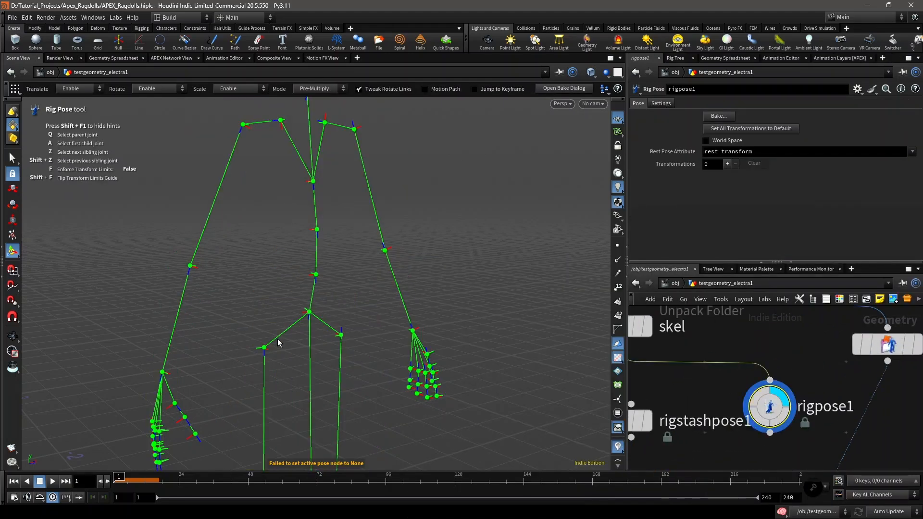
- Select all joints of the skeleton in the Rig Pose tool and set keyframes for them on frames 1, 2 and 3
key(Escape)
scroll(269, 310, down, 10)
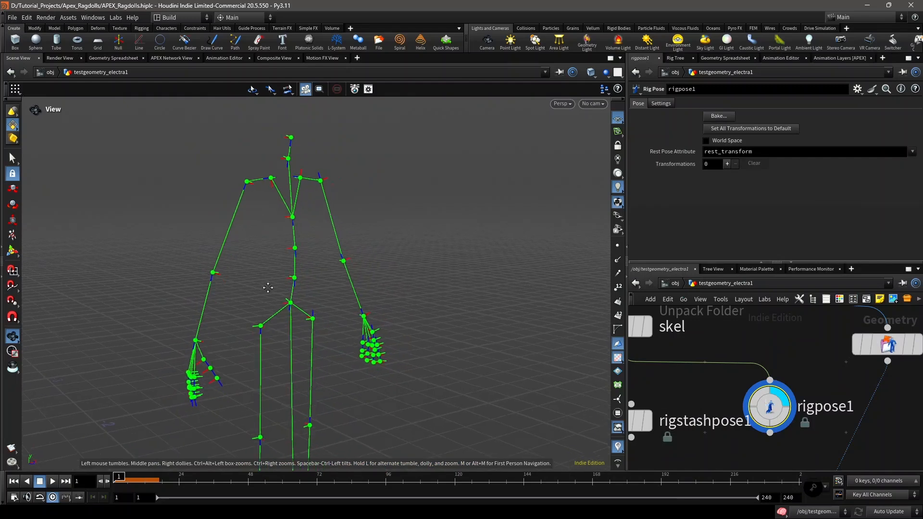
scroll(279, 296, down, 10)
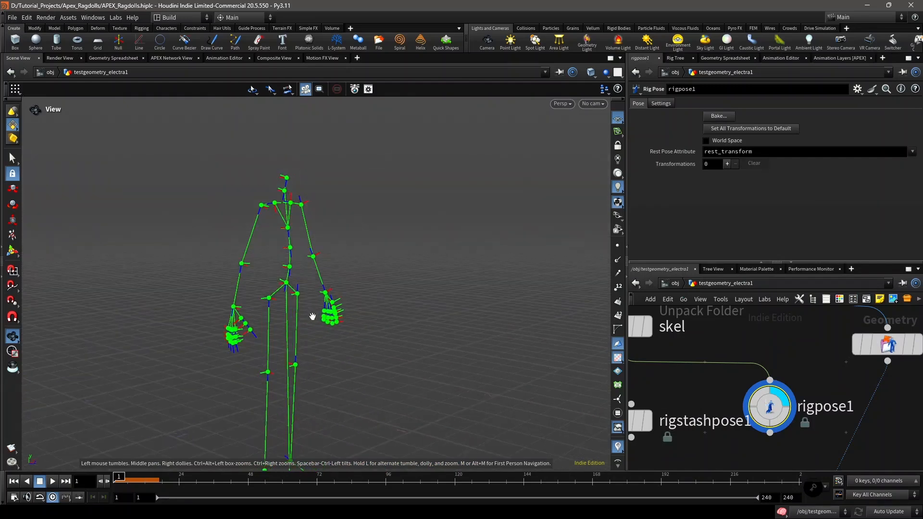
key(Return)
drag(388, 408, 190, 183)
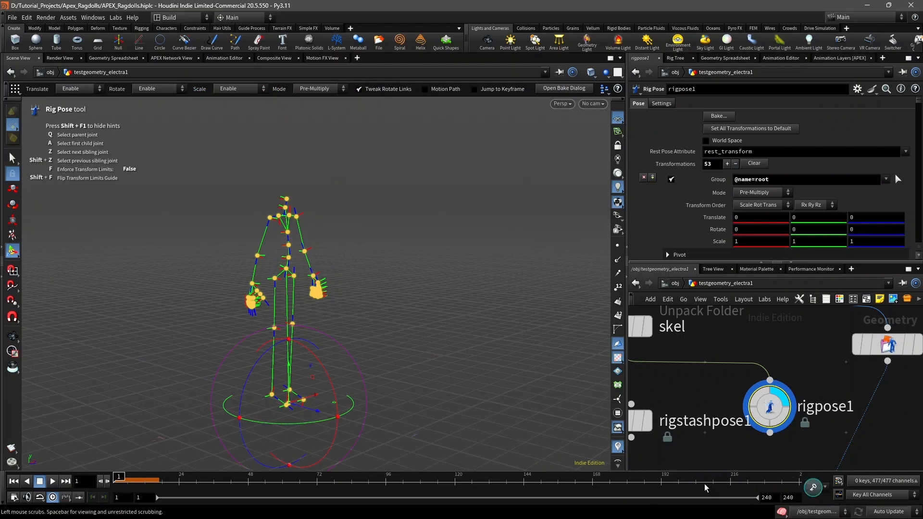
click(117, 479)
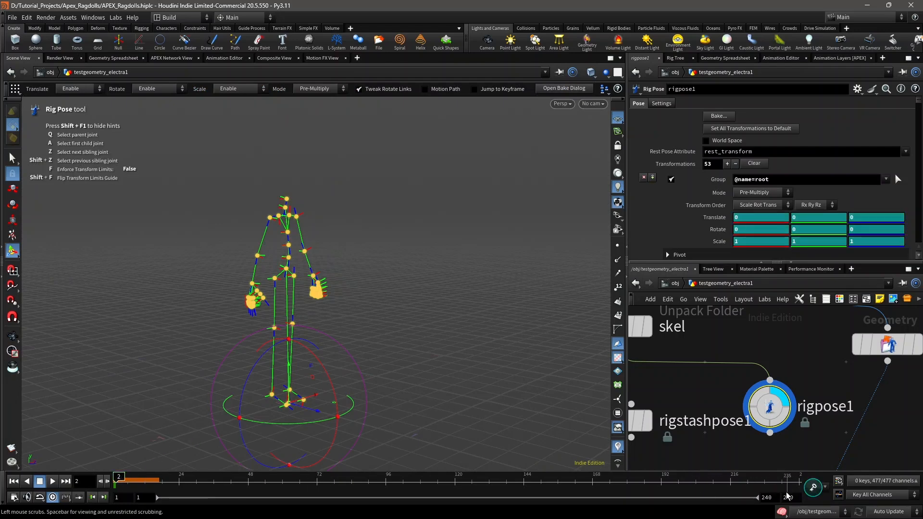
click(812, 486)
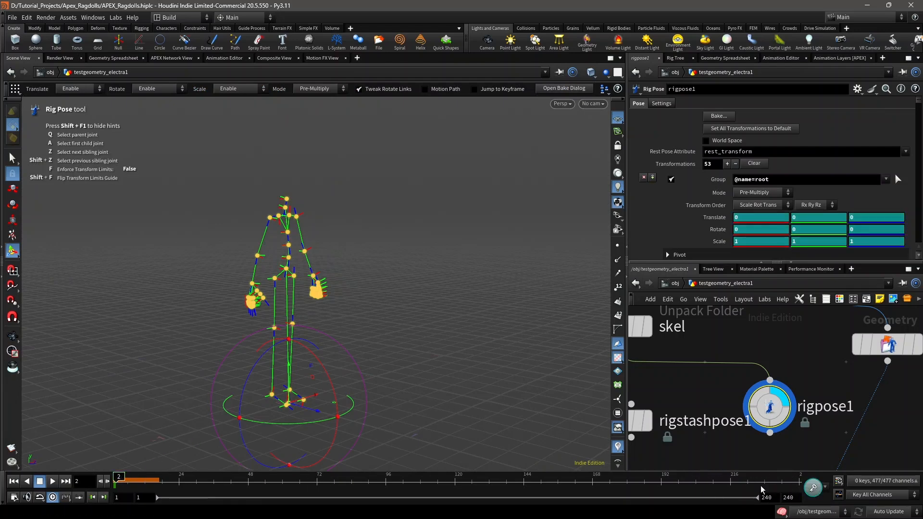
click(120, 478)
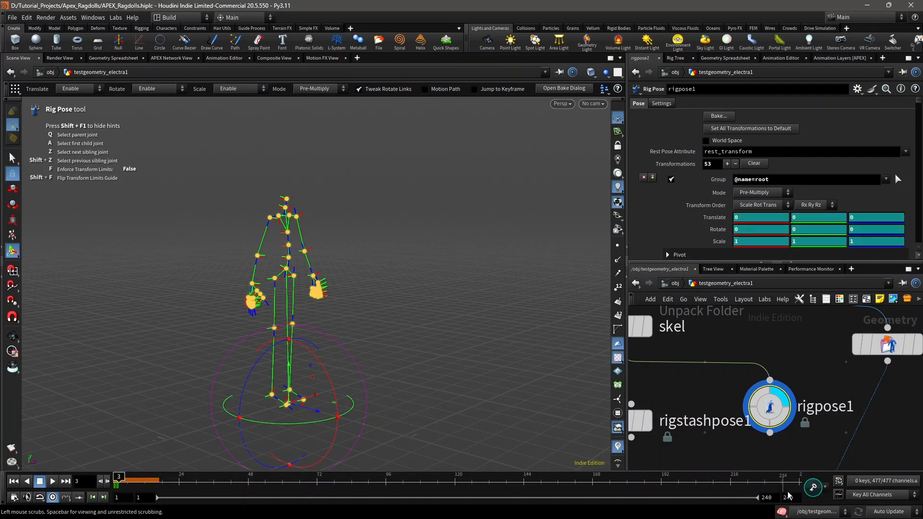
click(812, 487)
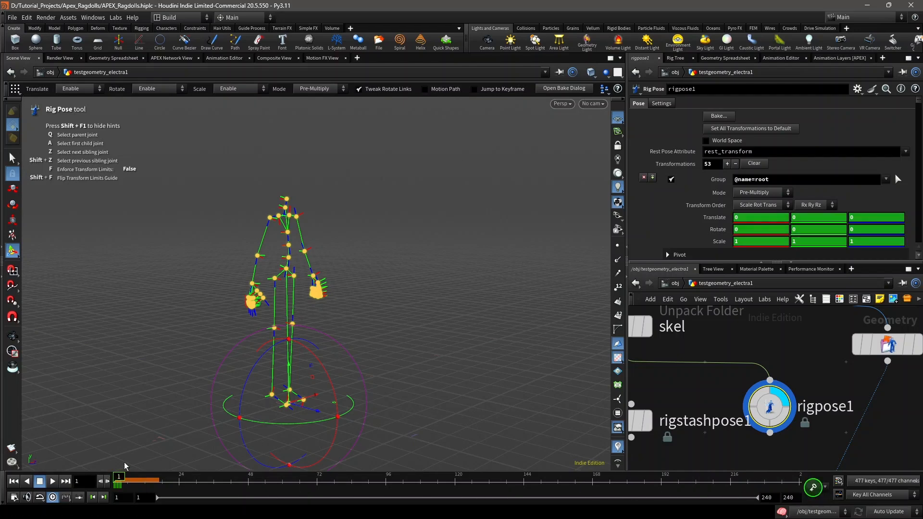
- Clear the joint selection, scrub between frames 1 and 3, and examine the keyed skeleton and the node network
alt+drag(337, 332, 307, 308)
scroll(296, 274, up, 2)
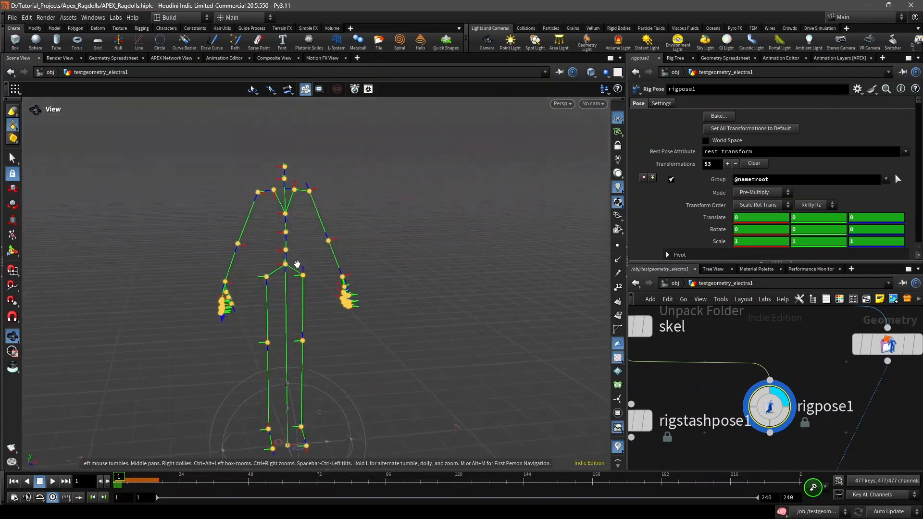
key(Return)
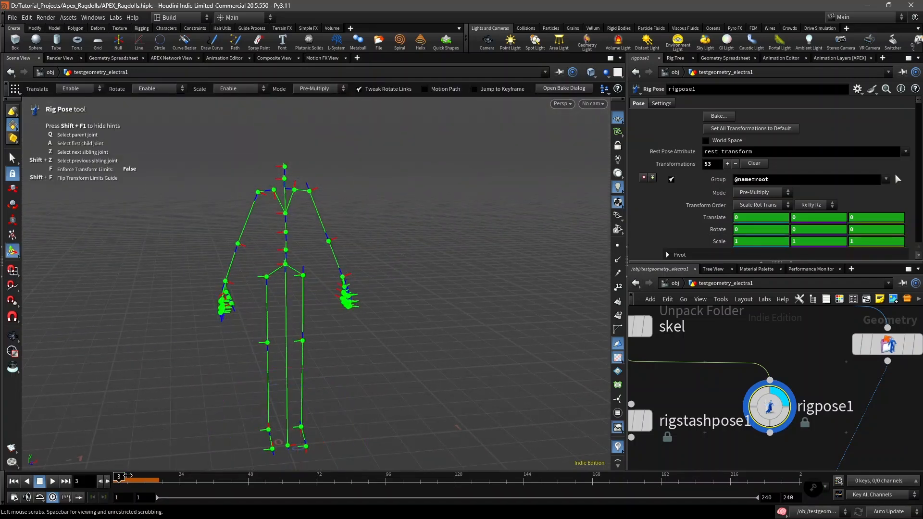
key(Escape)
scroll(284, 262, up, 5)
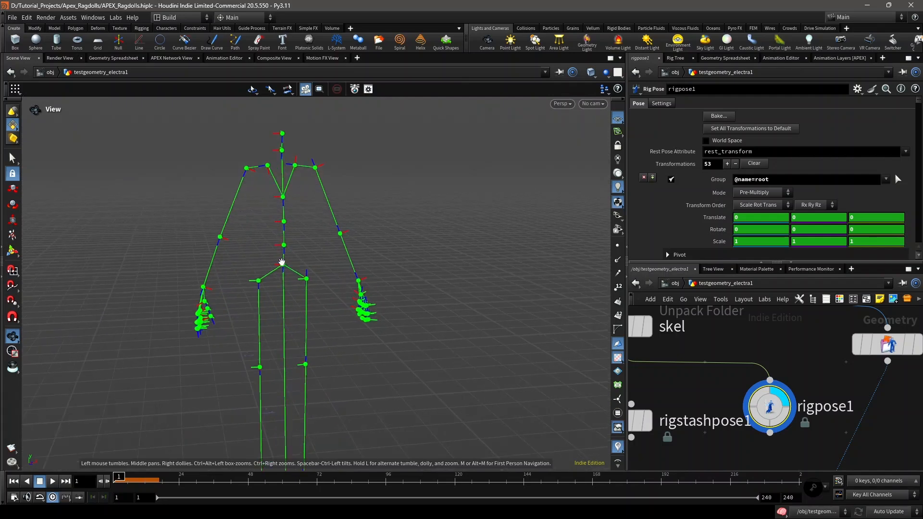
drag(303, 264, 329, 268)
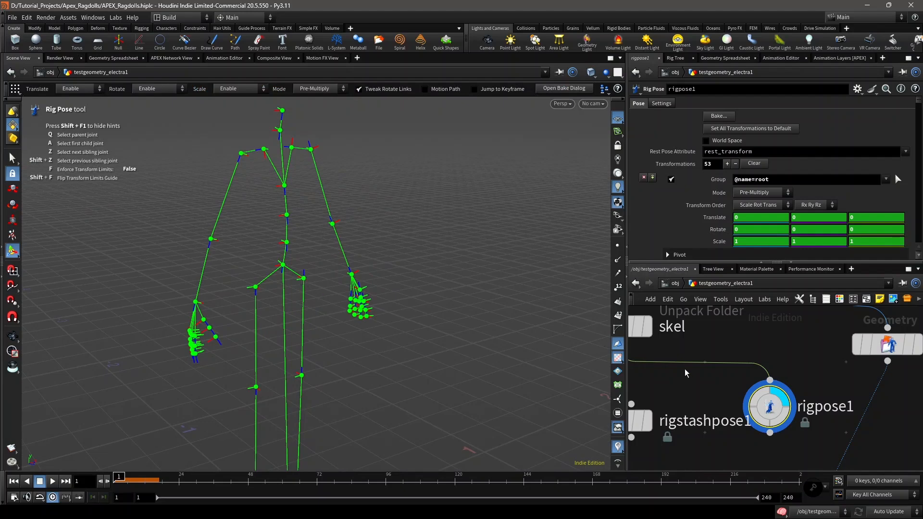
scroll(684, 373, down, 6)
scroll(692, 418, up, 2)
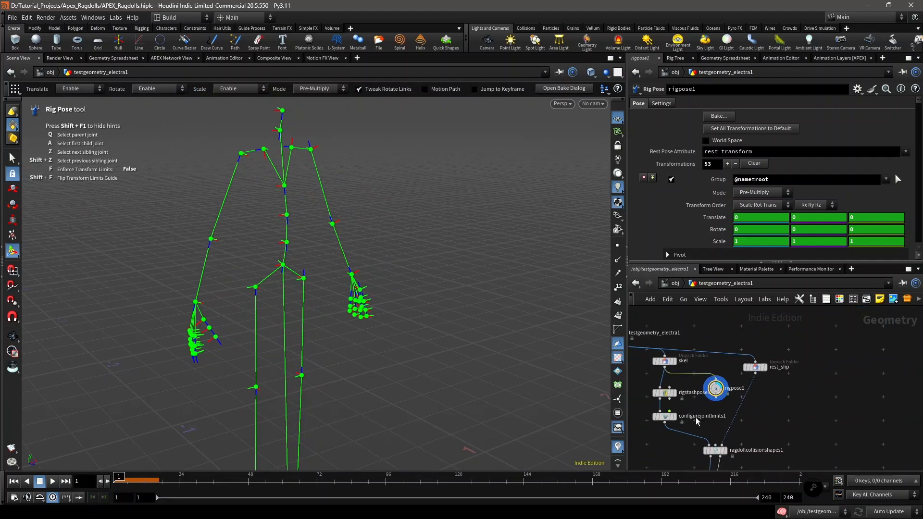
- On frame 1, bend the spine joints forward and rotate the clavicle and upper arm joints to fold both arms up toward the head
scroll(696, 420, up, 3)
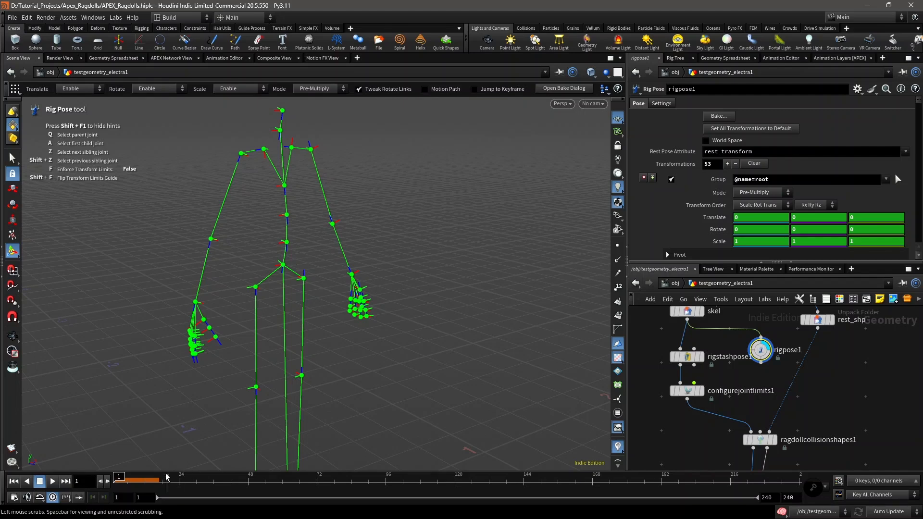
alt+middle_drag(289, 252, 286, 288)
scroll(287, 289, up, 3)
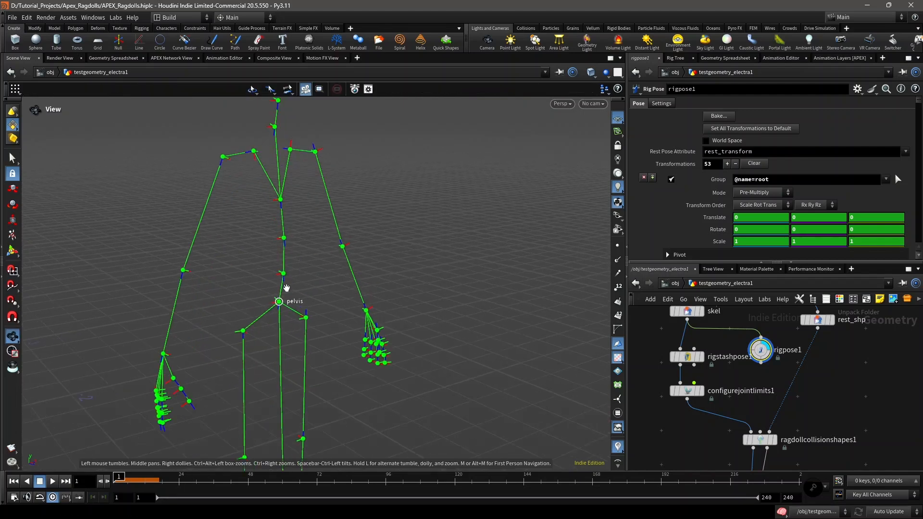
click(283, 273)
drag(313, 250, 321, 269)
click(299, 210)
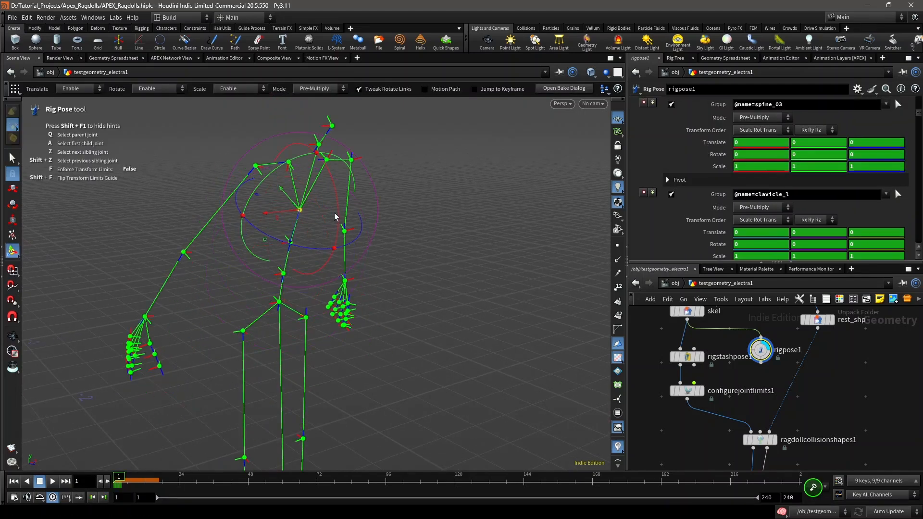
drag(336, 216, 339, 231)
click(260, 169)
drag(231, 168, 433, 217)
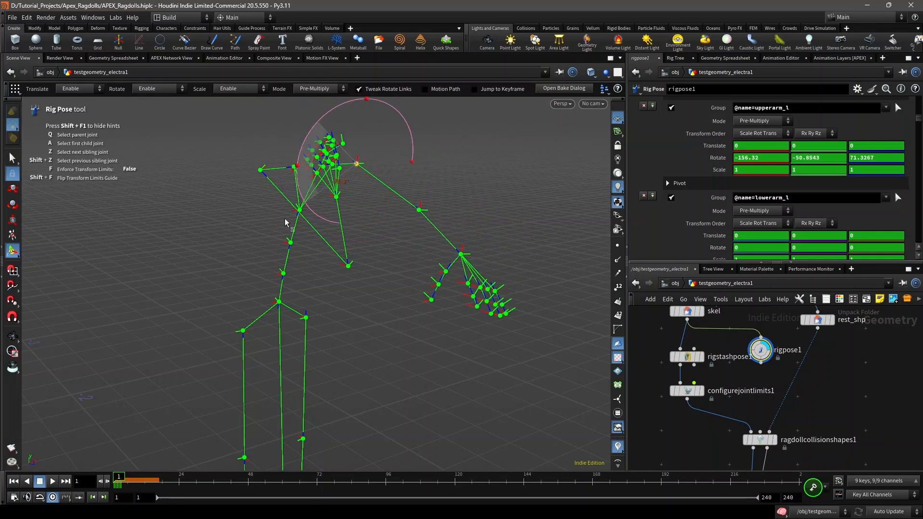
- Fold the legs on frame 1, rotating thigh_l to about 88.5, the calf to about -115.5 and foot_l to about 39.3 in Y
click(412, 205)
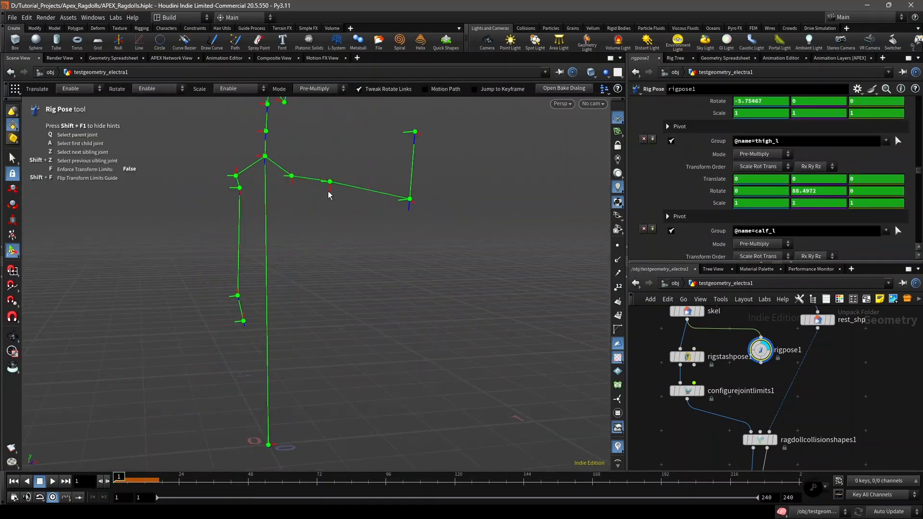
key(Escape)
drag(373, 313, 373, 344)
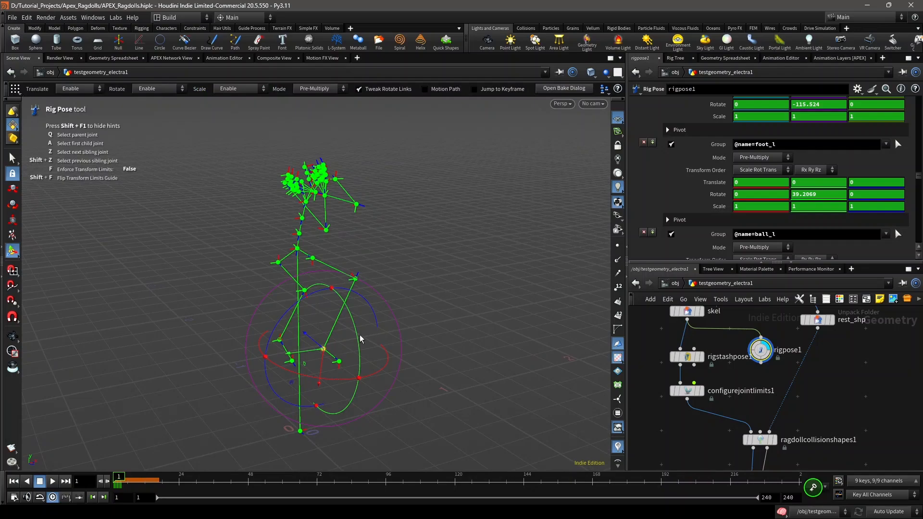
key(Escape)
drag(394, 268, 349, 267)
key(Return)
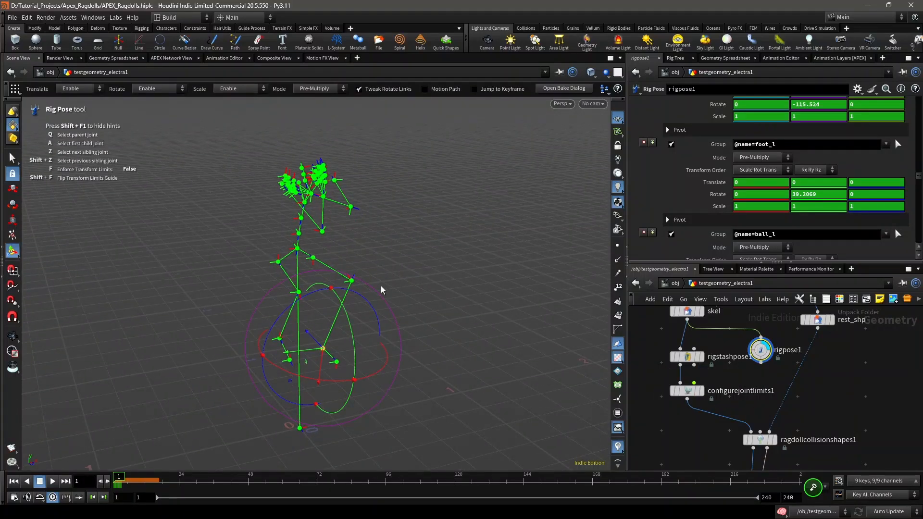
click(308, 278)
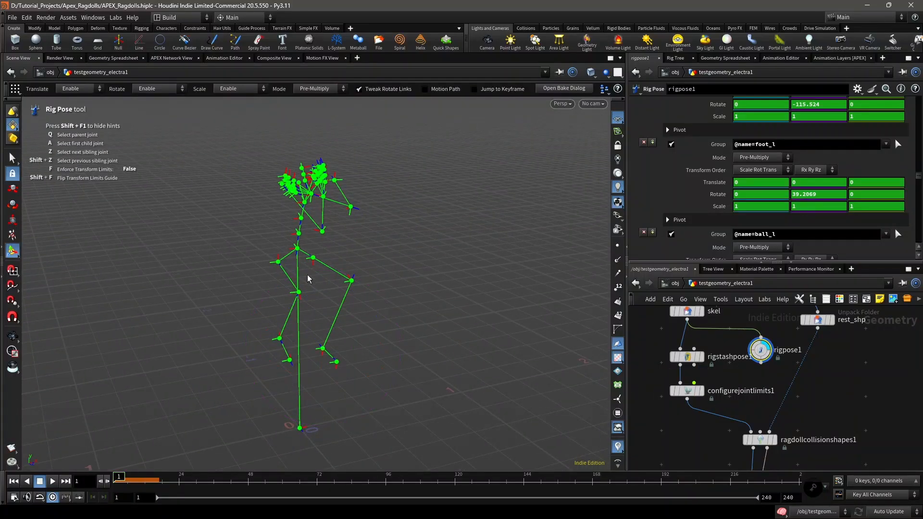
- On frame 2, select all joints except root and rotate them together to about -17.4 in X
click(118, 479)
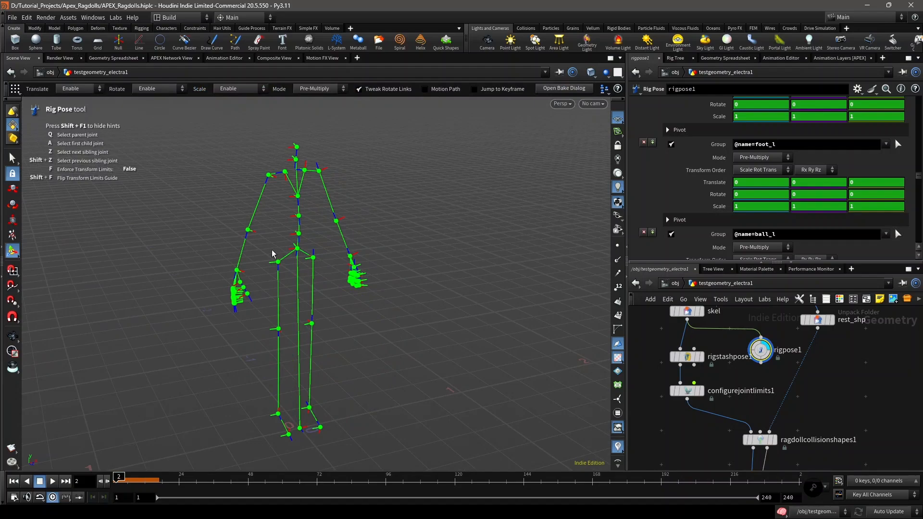
click(298, 248)
key(ctrl+z)
drag(427, 441, 133, 132)
drag(318, 201, 325, 255)
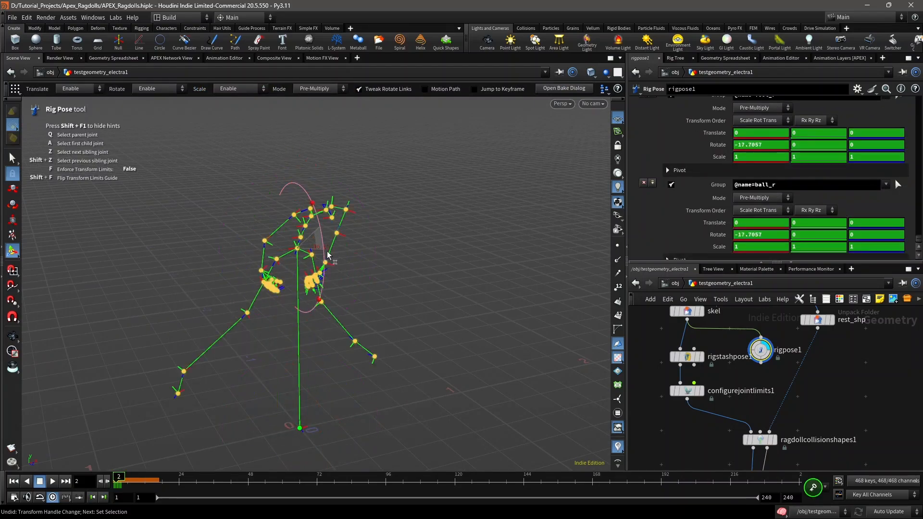
click(343, 206)
drag(333, 168, 264, 193)
- Adjust the upper spine on frame 2 and rotate both upper arm joints to raise the arms overhead
click(300, 236)
click(300, 218)
drag(332, 217, 307, 187)
click(318, 175)
drag(332, 144, 305, 119)
click(269, 179)
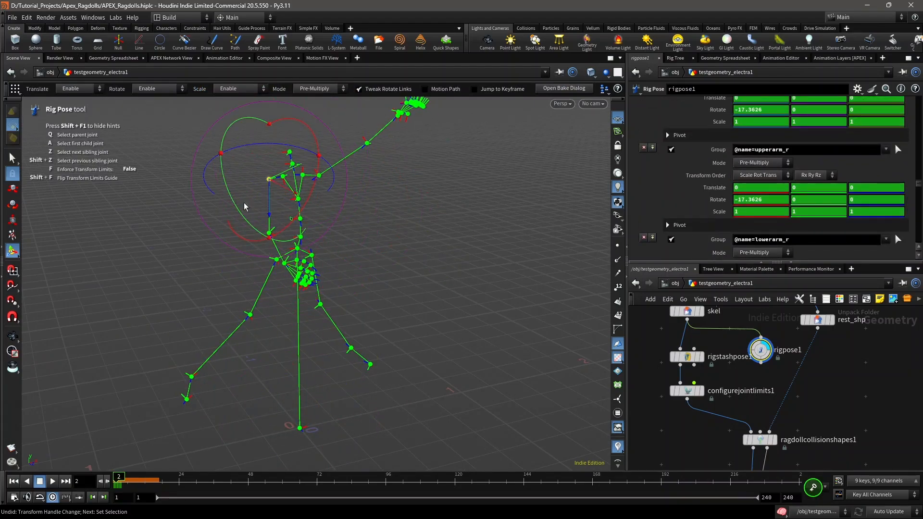
drag(244, 205, 272, 82)
click(318, 176)
drag(319, 200, 335, 212)
- Rotate both thigh joints on frame 2 to spread the legs, with thigh_l at about -31.5 in X
click(276, 259)
drag(231, 237, 240, 223)
click(312, 255)
drag(336, 221, 323, 250)
scroll(324, 250, down, 1)
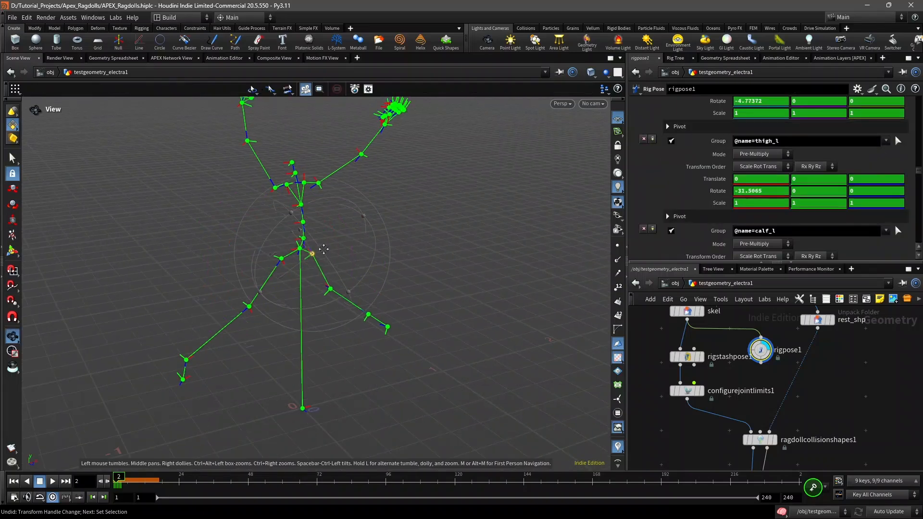
alt+middle_drag(323, 249, 318, 307)
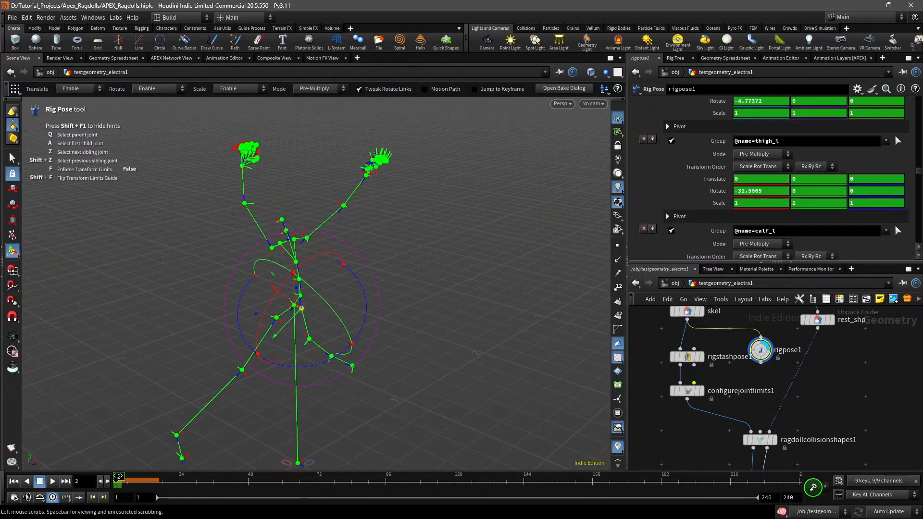
- On frame 3, select all joints except root, rotate them together to about 15.7 in X, and clear the selection
drag(118, 475, 119, 476)
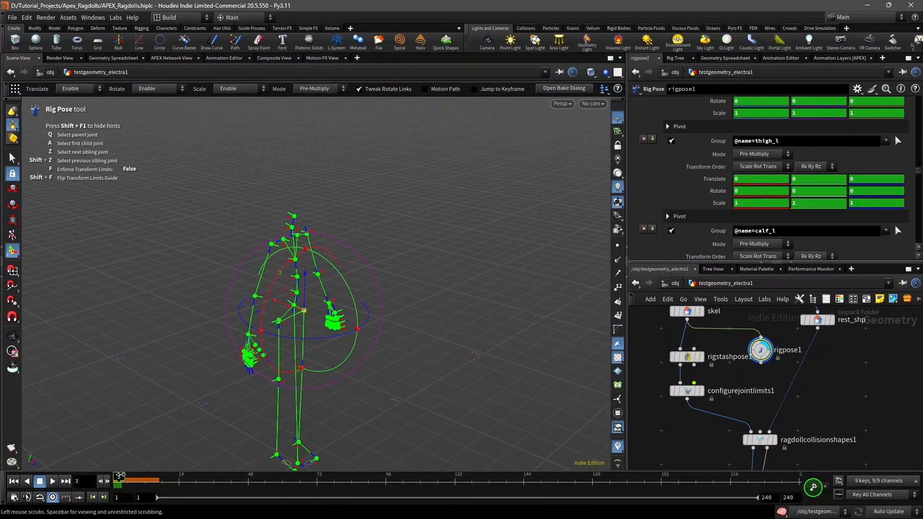
click(440, 349)
alt+scroll(324, 345, up, 1)
alt+scroll(331, 348, down, 1)
alt+middle_drag(328, 356, 310, 295)
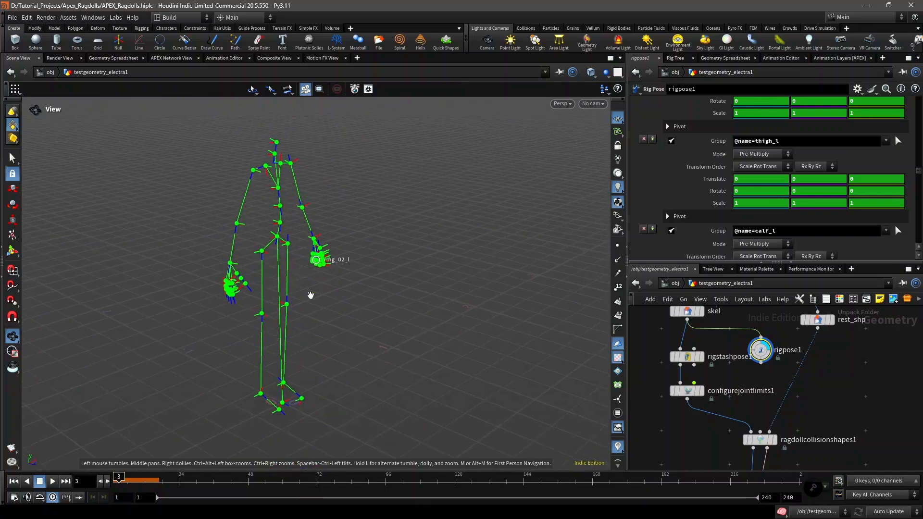
key(Return)
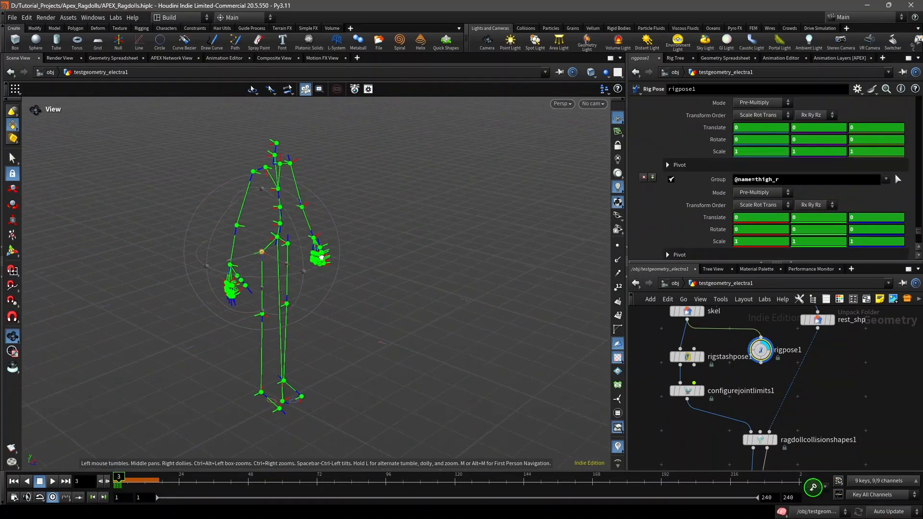
click(282, 392)
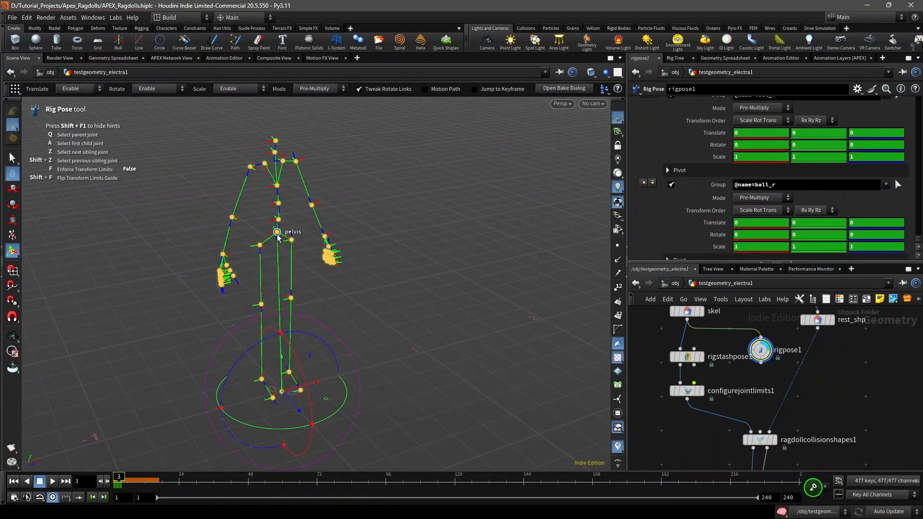
drag(278, 237, 303, 230)
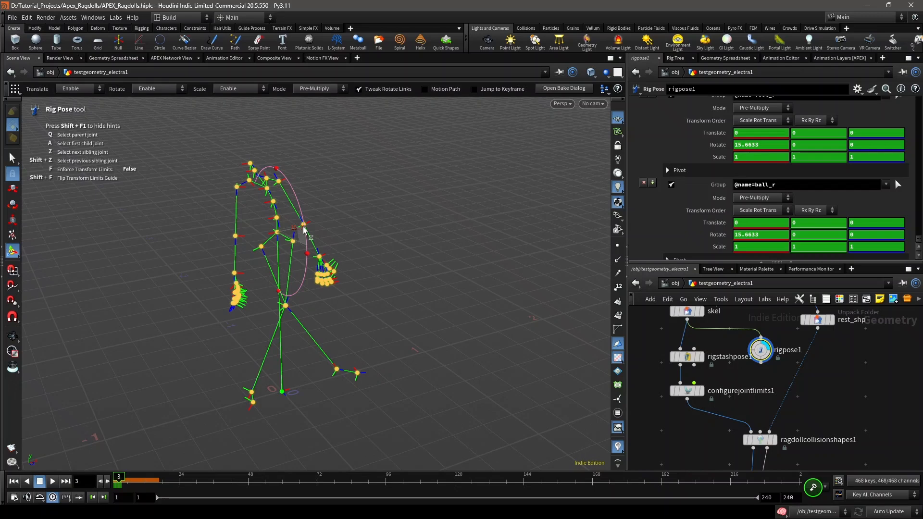
click(333, 398)
scroll(313, 402, down, 2)
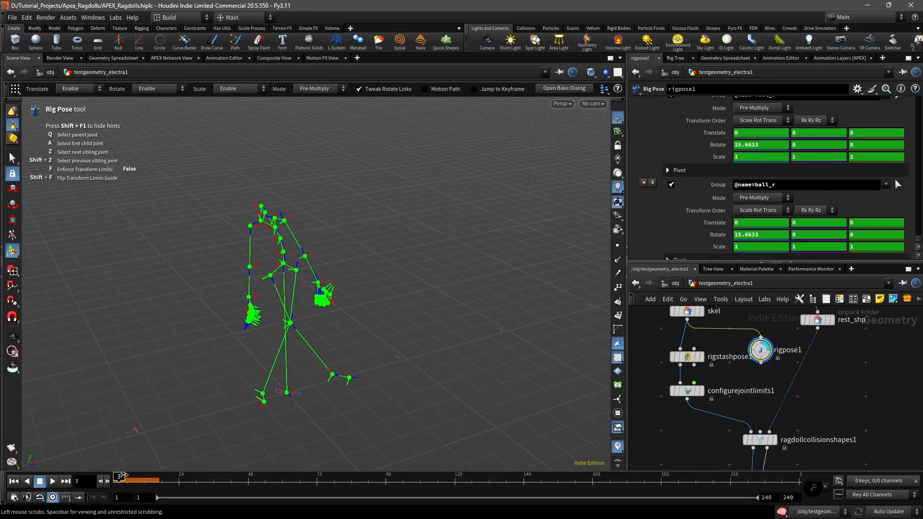
- Scrub through frames 1 to 3 and examine the range-of-motion poses from different angles
drag(121, 476, 120, 476)
mouse_move(244, 368)
alt+mouse_down()
mouse_move(327, 319)
mouse_move(301, 314)
mouse_move(336, 323)
mouse_move(383, 315)
mouse_move(340, 309)
mouse_move(323, 251)
mouse_move(309, 259)
mouse_move(322, 255)
mouse_move(328, 273)
mouse_move(279, 267)
mouse_move(312, 262)
mouse_move(292, 246)
mouse_move(325, 274)
mouse_move(351, 270)
mouse_move(294, 266)
mouse_move(327, 274)
mouse_move(292, 253)
mouse_move(336, 266)
mouse_move(236, 383)
alt+mouse_up()
key(Return)
key(Escape)
key(Return)
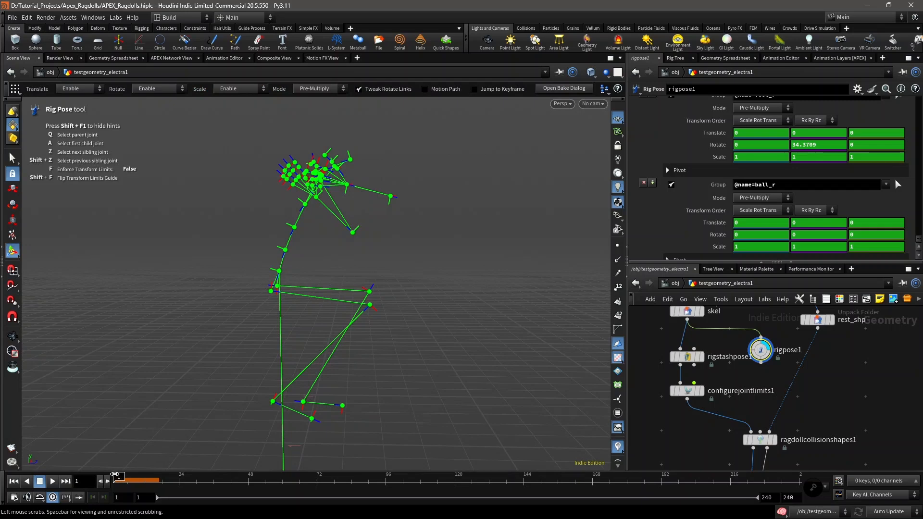
click(119, 477)
key(Escape)
drag(337, 308, 233, 336)
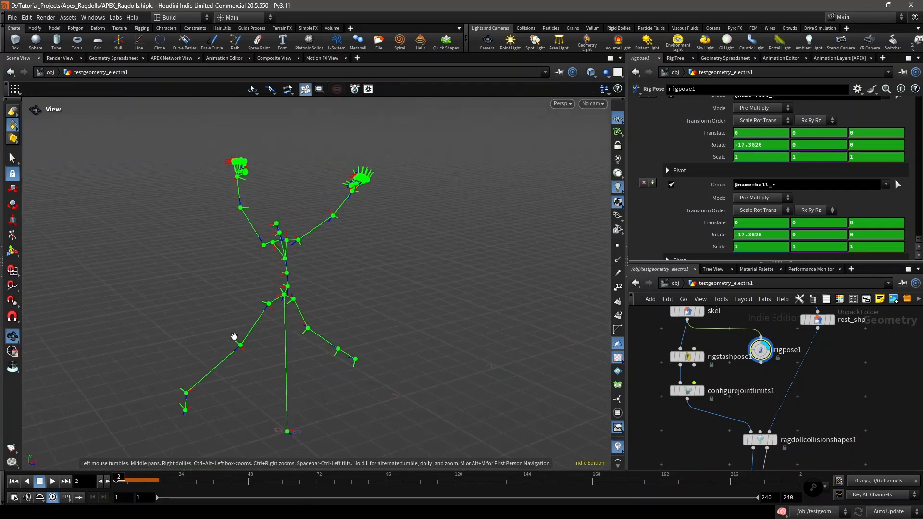
click(115, 478)
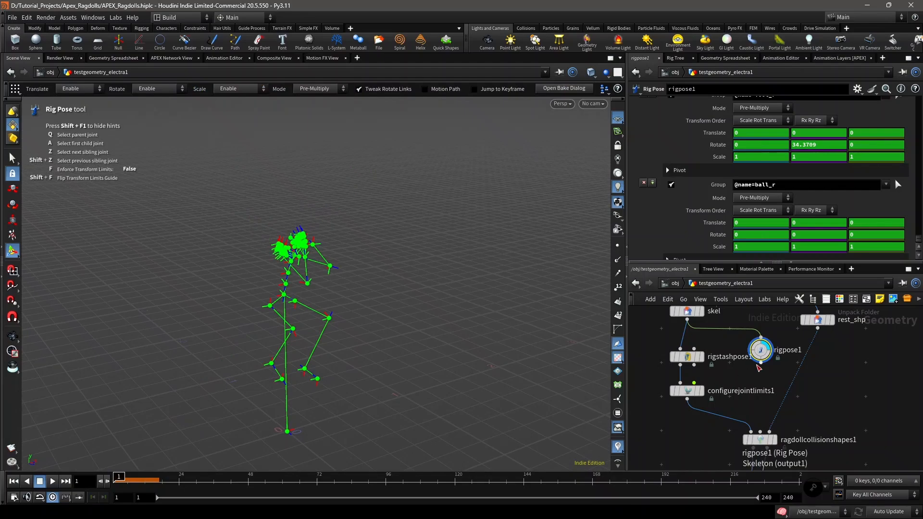
middle_drag(764, 383, 749, 373)
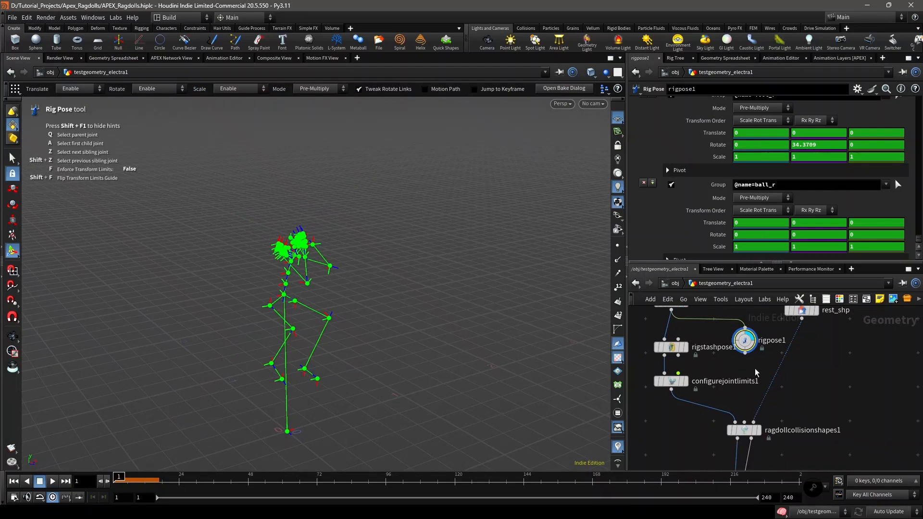
- Add a MotionClip node below rigpose1, feed it from the Rig Pose output and display it
key(Tab)
text(motionclip)
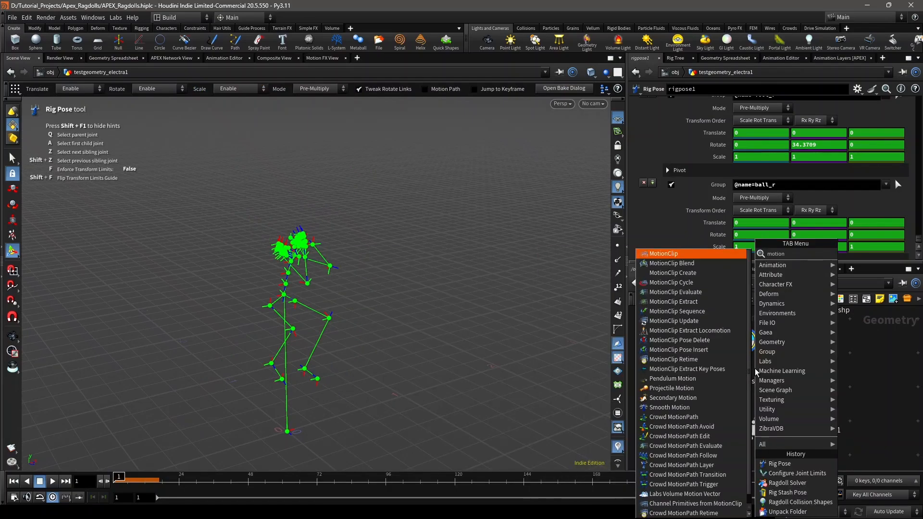
key(Return)
click(755, 372)
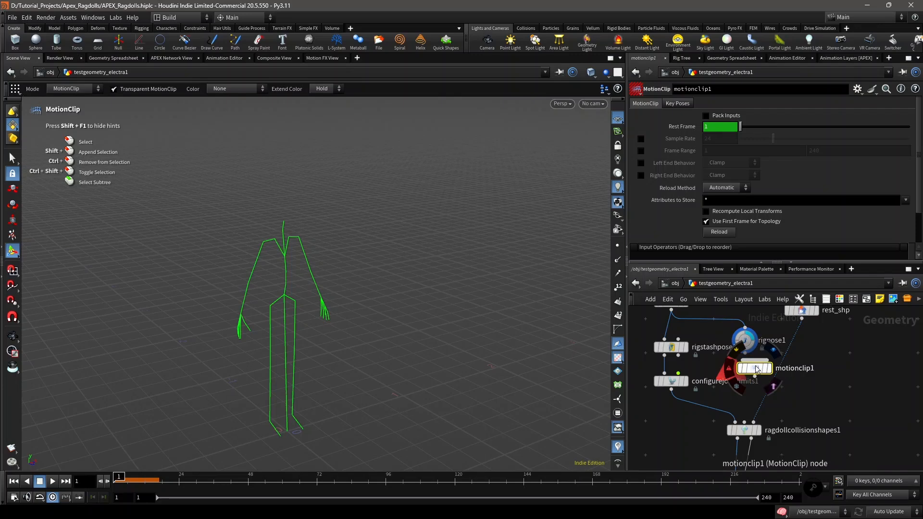
drag(756, 368, 746, 380)
click(745, 354)
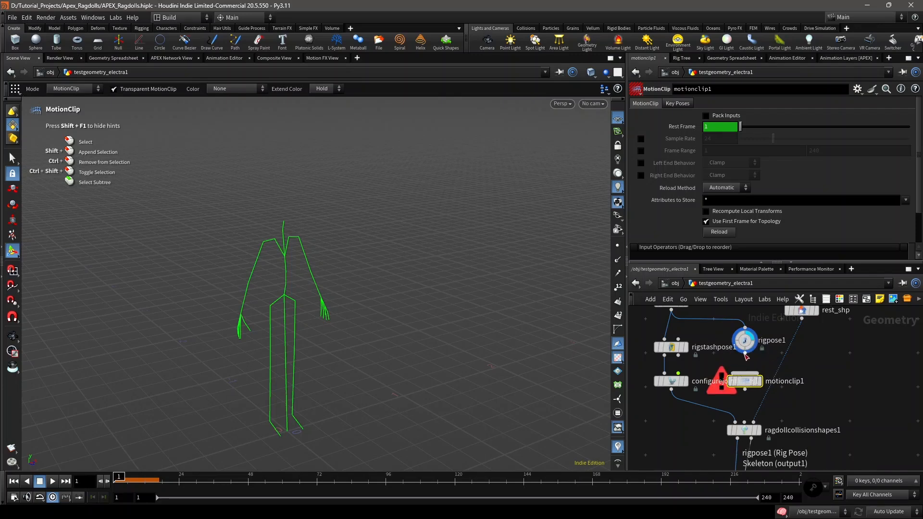
click(746, 382)
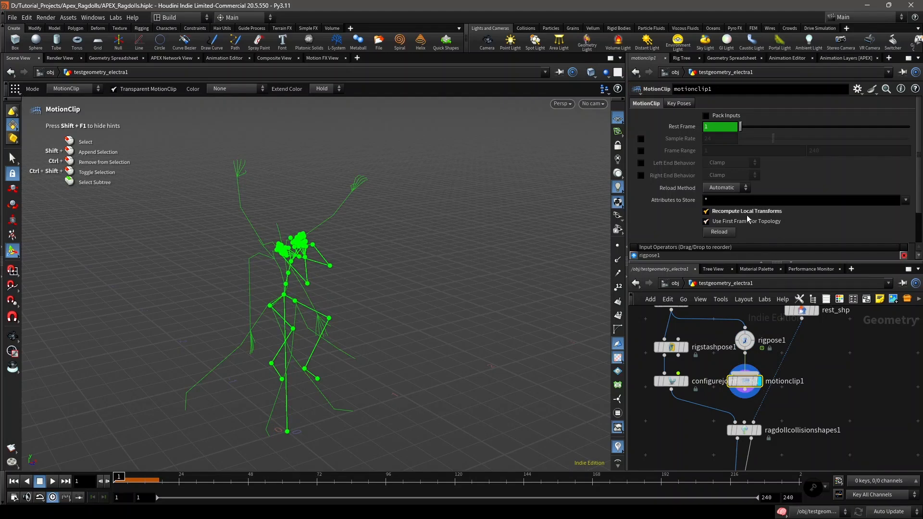
- Enable Recompute Local Transforms and the Frame Range override on motionclip1
click(641, 150)
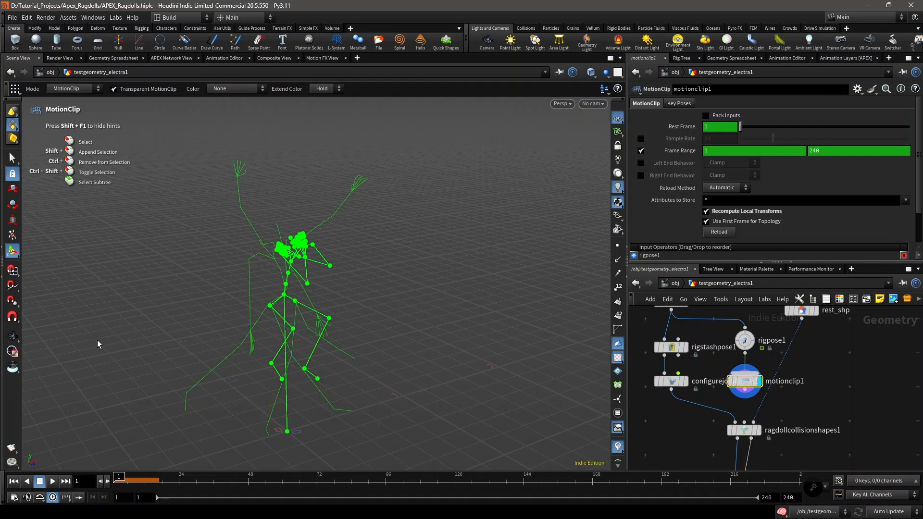
key(Escape)
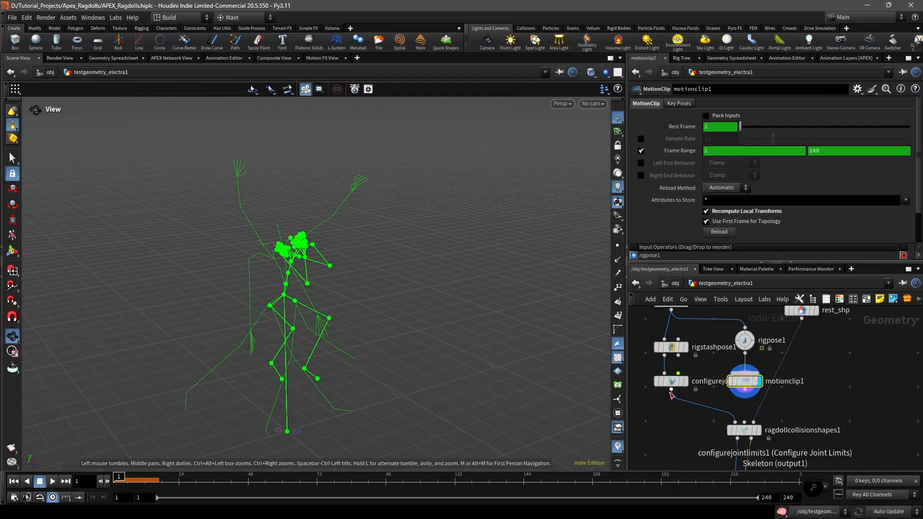
- Connect the motionclip1 output to the MotionClip input of configurejointlimits1
mouse_move(745, 389)
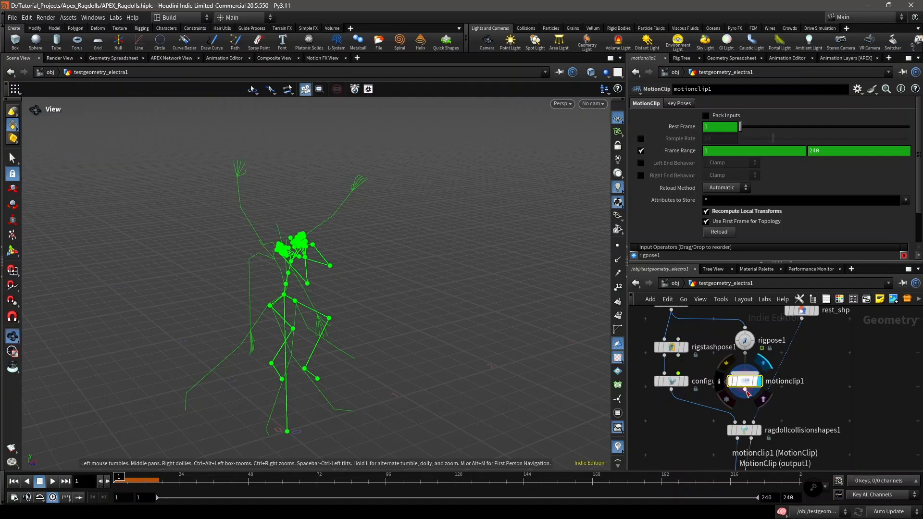
click(747, 392)
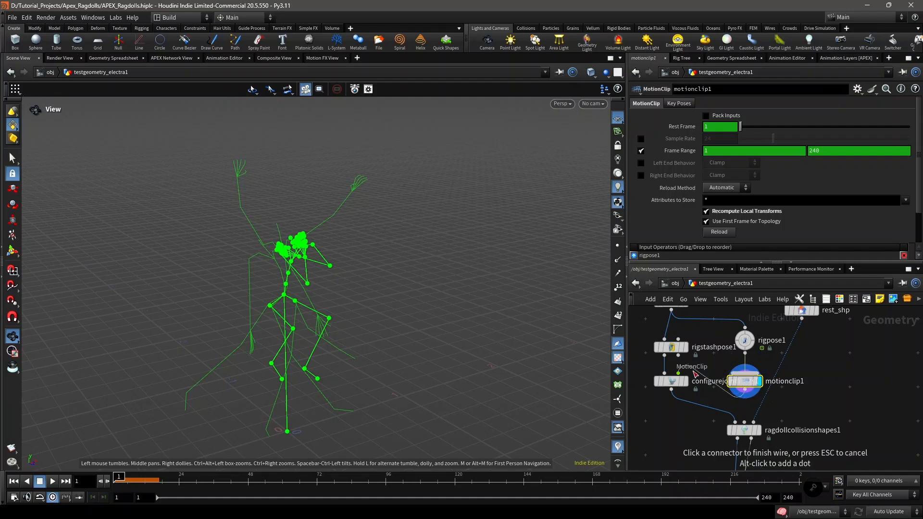
click(679, 373)
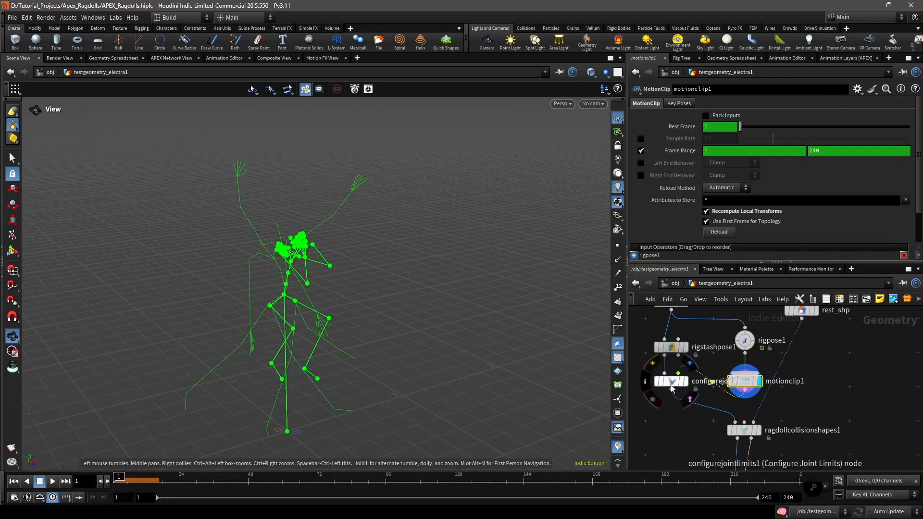
- Move configurejointlimits1 slightly down, display and select it, and activate its joint limits tool in the viewport
drag(673, 385, 674, 404)
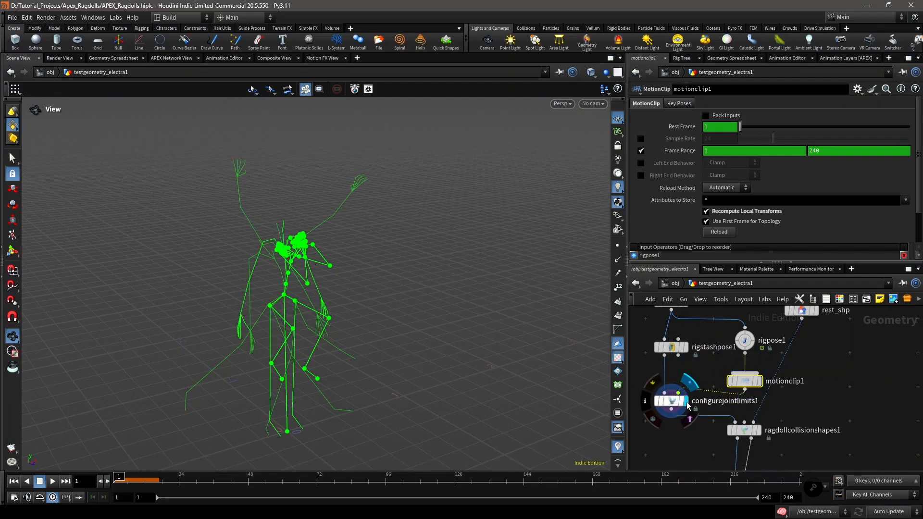
click(664, 407)
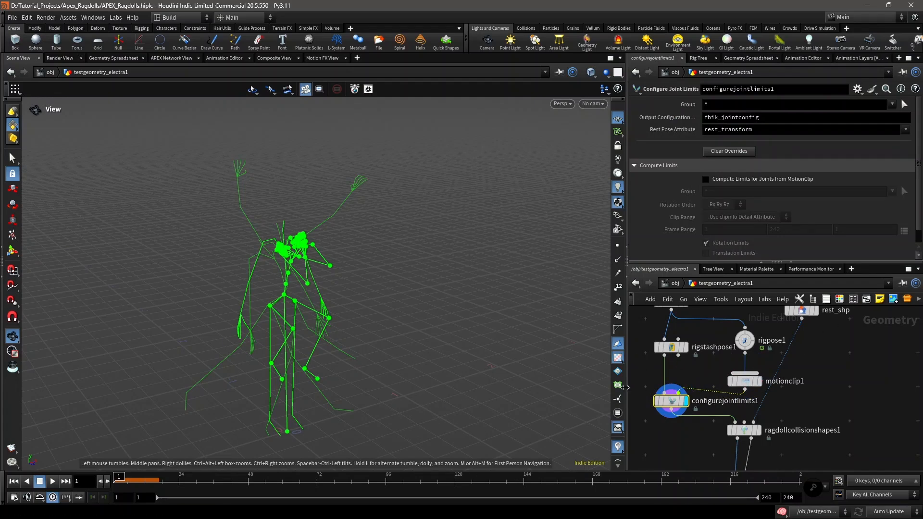
click(11, 251)
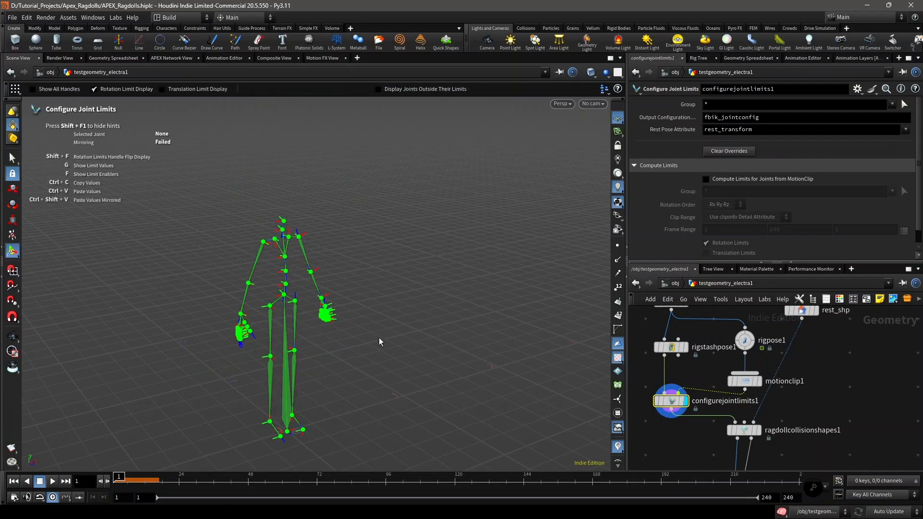
- Enable Compute Limits for Joints from MotionClip on configurejointlimits1
scroll(313, 299, up, 4)
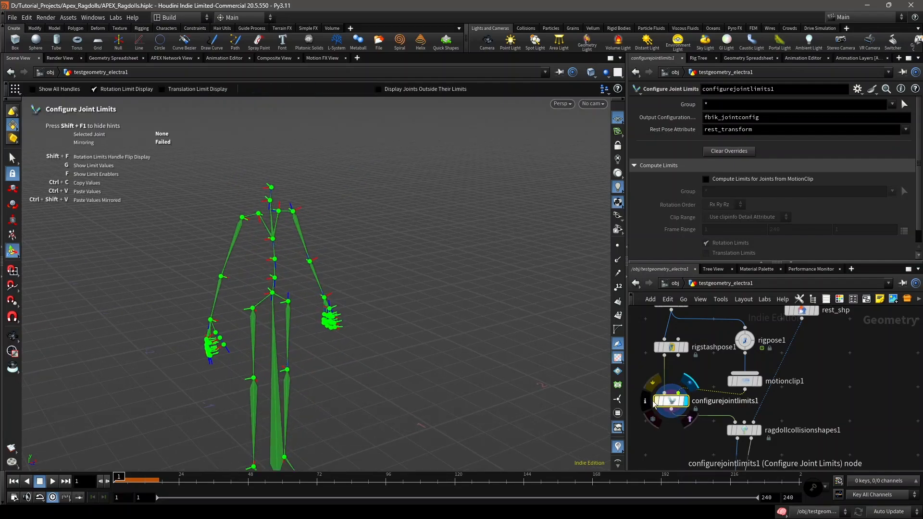
alt+drag(360, 352, 298, 274)
alt+middle_drag(298, 274, 303, 253)
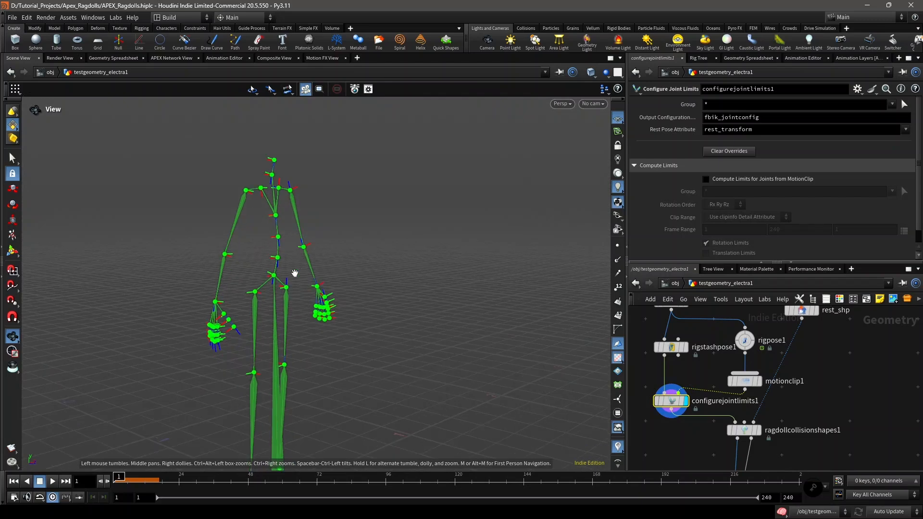
scroll(295, 269, up, 2)
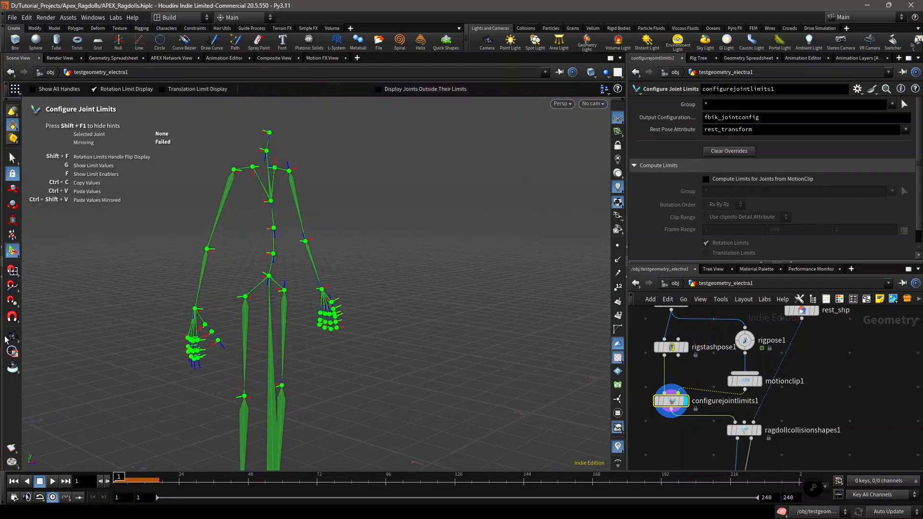
click(19, 335)
click(742, 179)
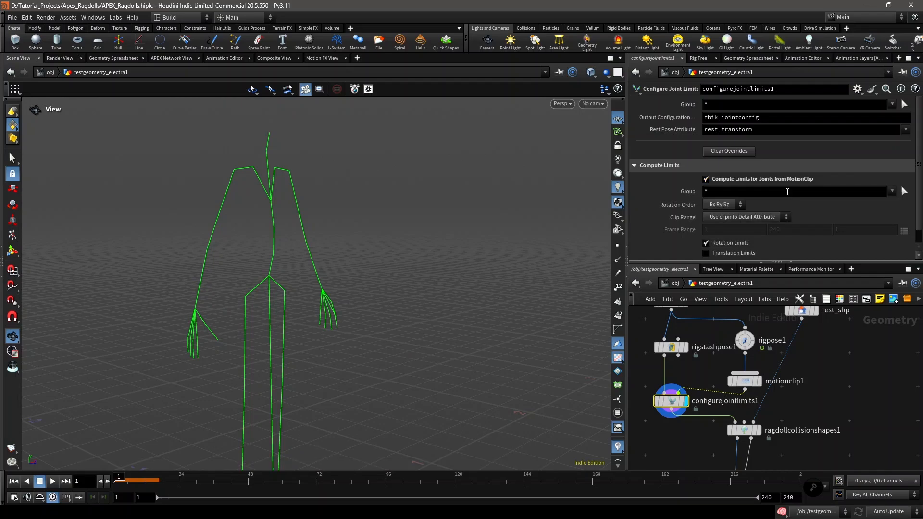
scroll(735, 250, down, 1)
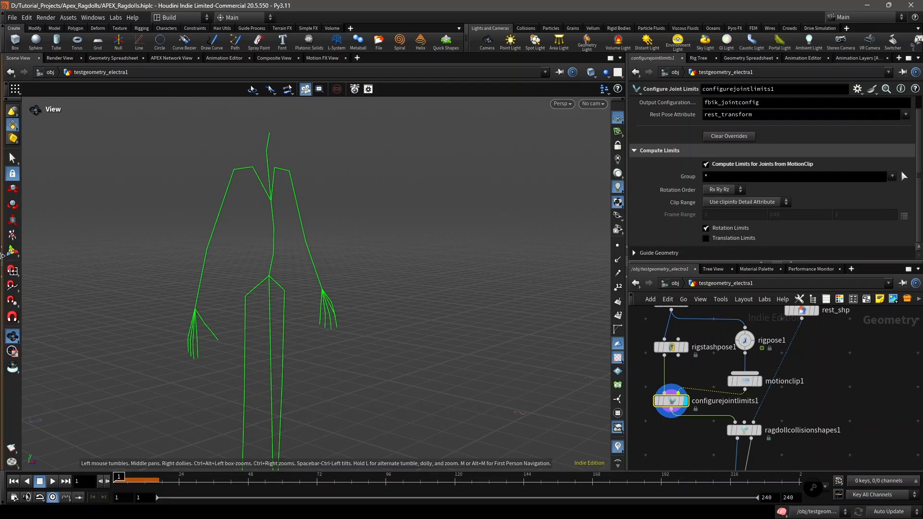
- Examine the computed rotation limits on the pelvis, leg, arm and hand joints with the Configure Joint Limits viewport tool
click(12, 252)
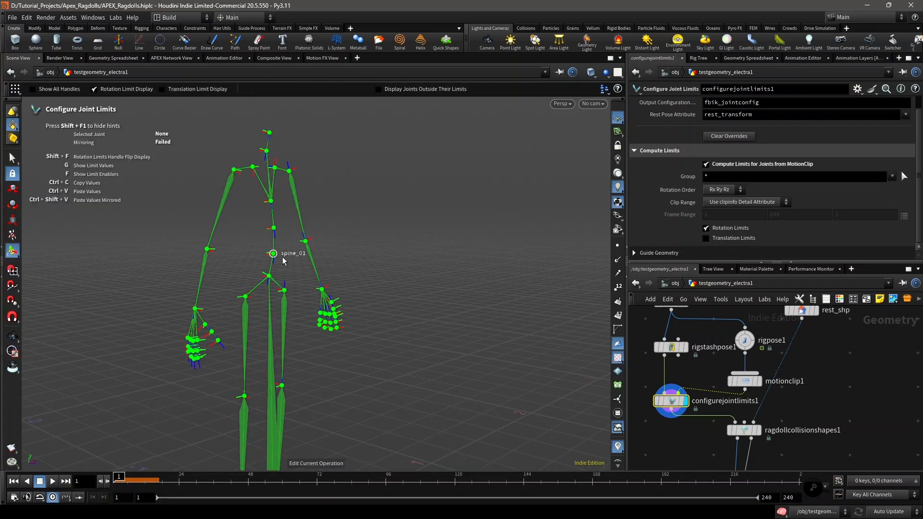
click(270, 276)
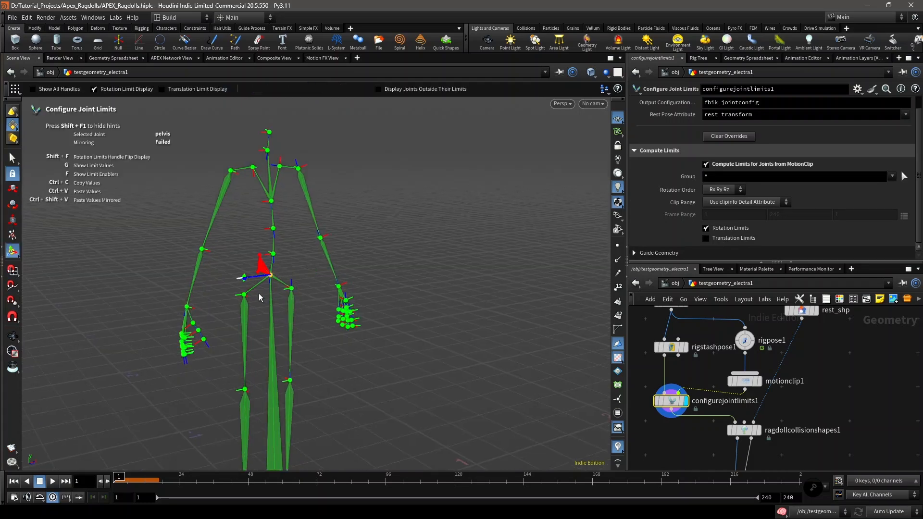
click(245, 389)
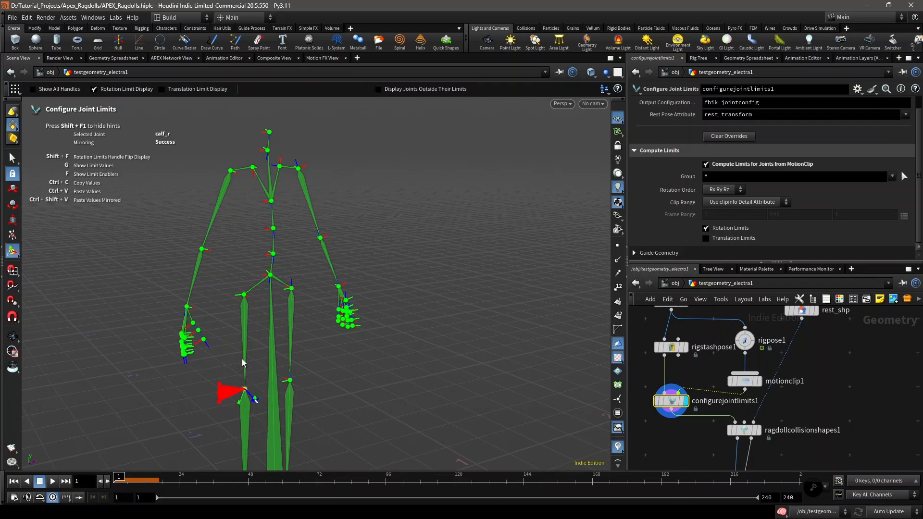
click(244, 295)
click(291, 288)
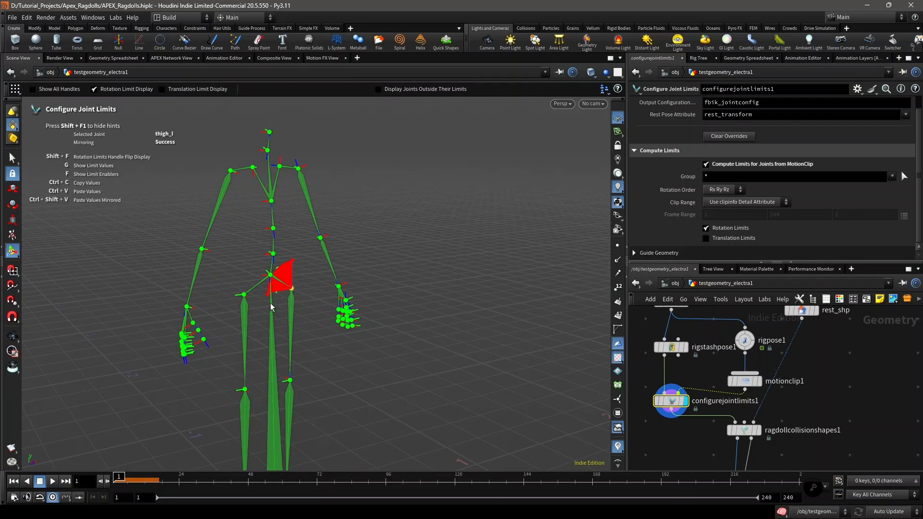
click(321, 239)
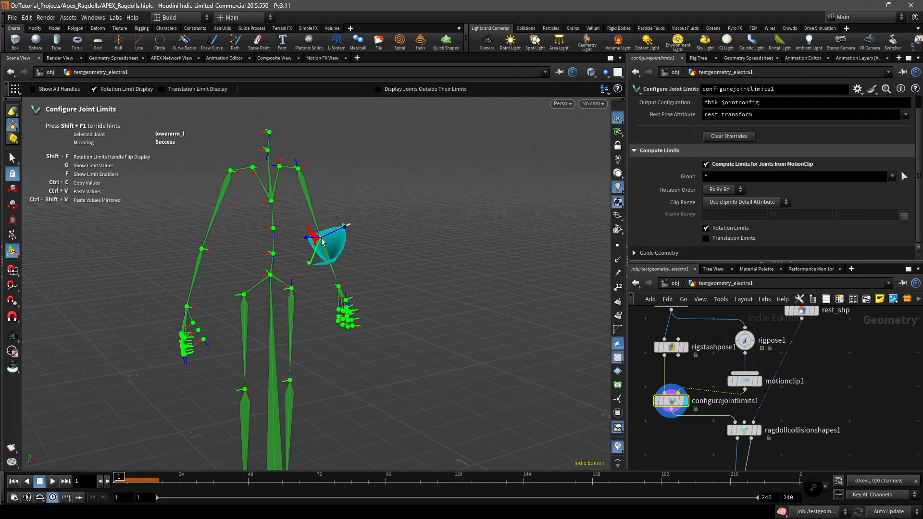
click(305, 195)
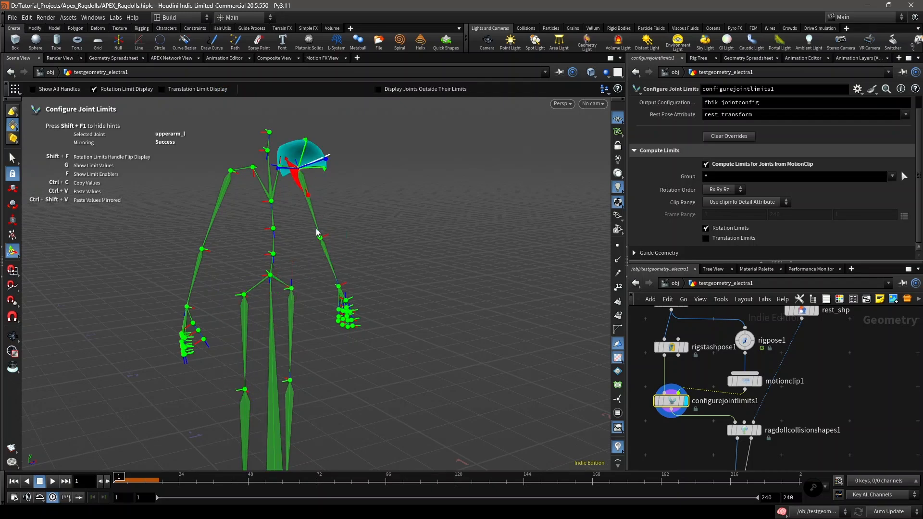
click(339, 285)
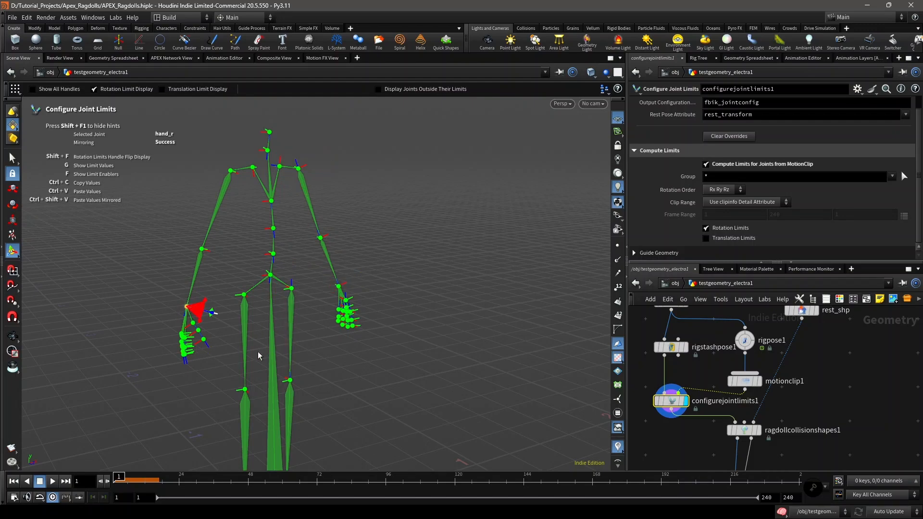
key(Escape)
scroll(236, 360, down, 3)
drag(235, 361, 288, 321)
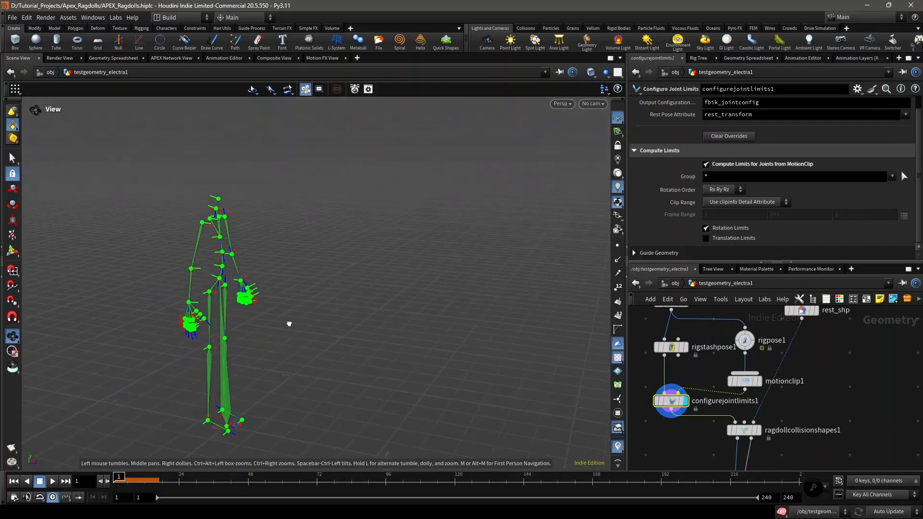
key(Return)
- Display ragdollsolver1, play the ragdoll simulation to examine the fall, and return to frame 1
scroll(774, 310, down, 3)
scroll(769, 394, up, 2)
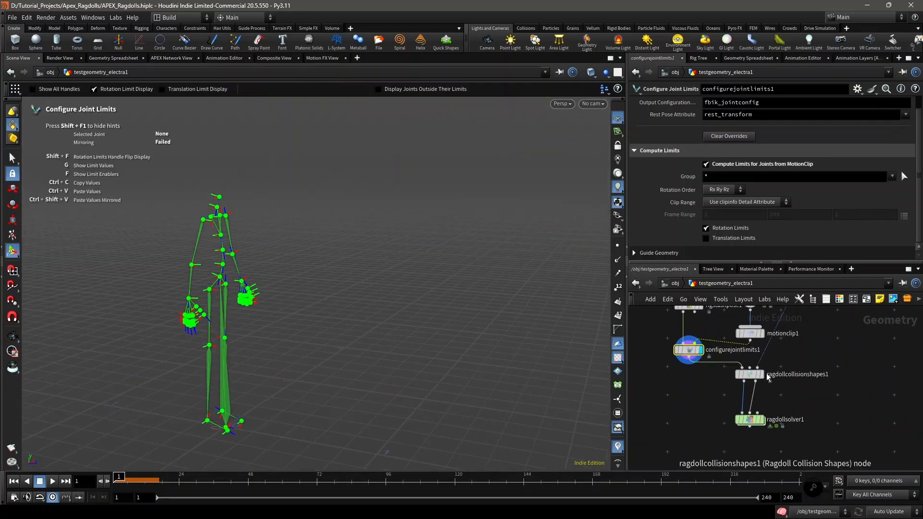
click(749, 375)
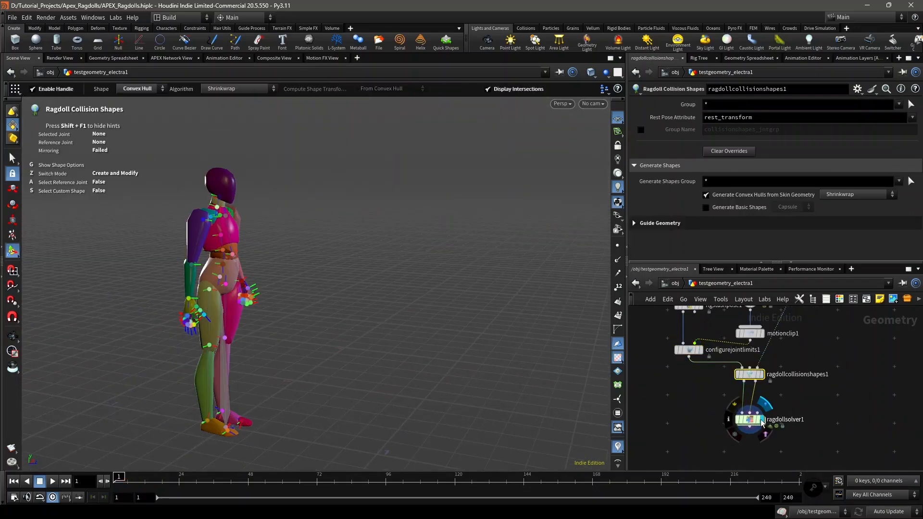
click(750, 419)
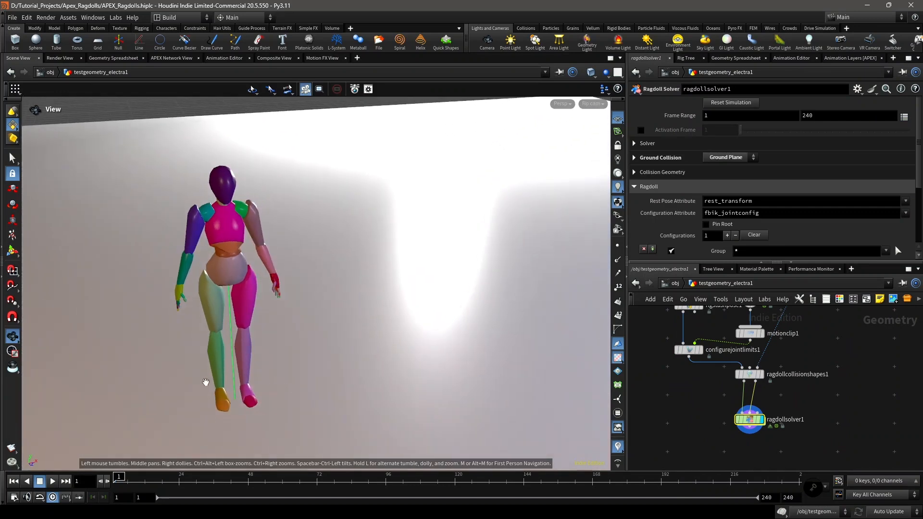
click(53, 481)
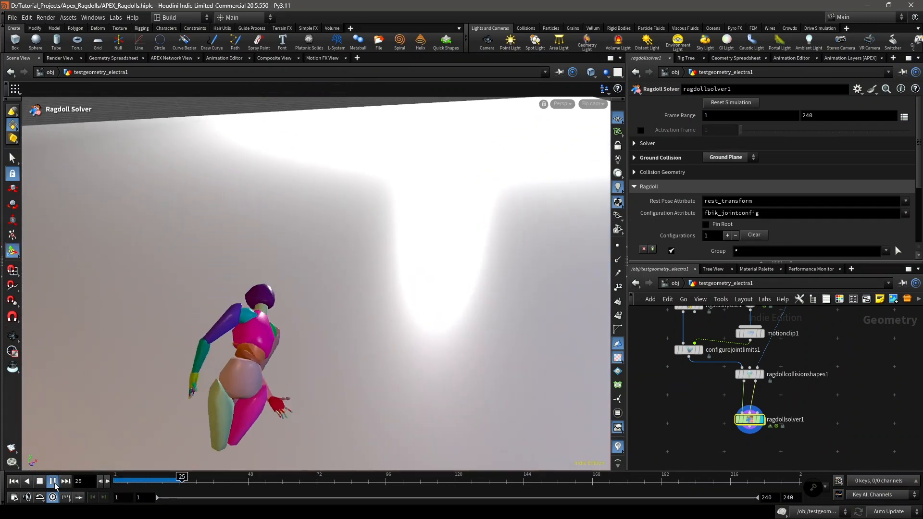
key(Escape)
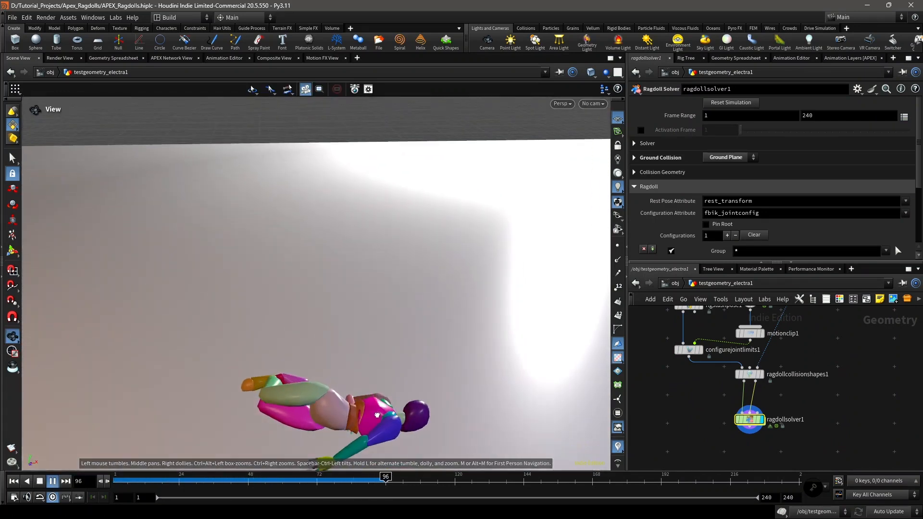
drag(377, 415, 293, 452)
mouse_move(211, 479)
mouse_down()
mouse_move(147, 479)
mouse_move(340, 480)
mouse_move(188, 478)
mouse_move(171, 463)
mouse_move(93, 455)
mouse_up()
- Delete the ragdollsolver1 node
scroll(768, 410, down, 3)
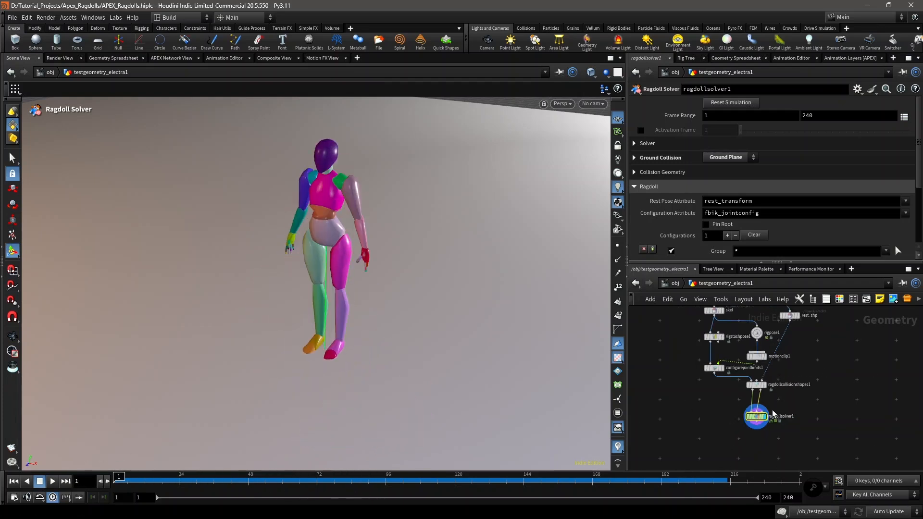
scroll(772, 440, up, 2)
drag(778, 437, 723, 401)
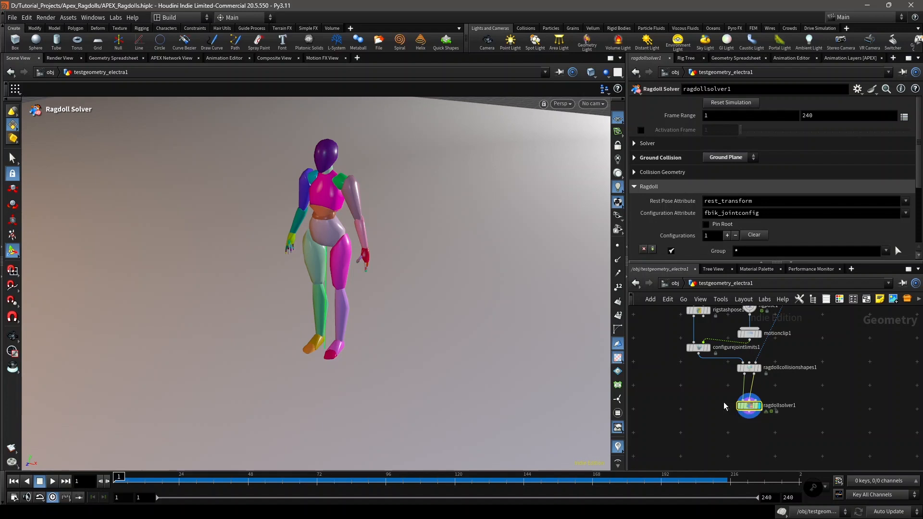
key(Delete)
scroll(725, 403, down, 2)
middle_drag(728, 406, 741, 415)
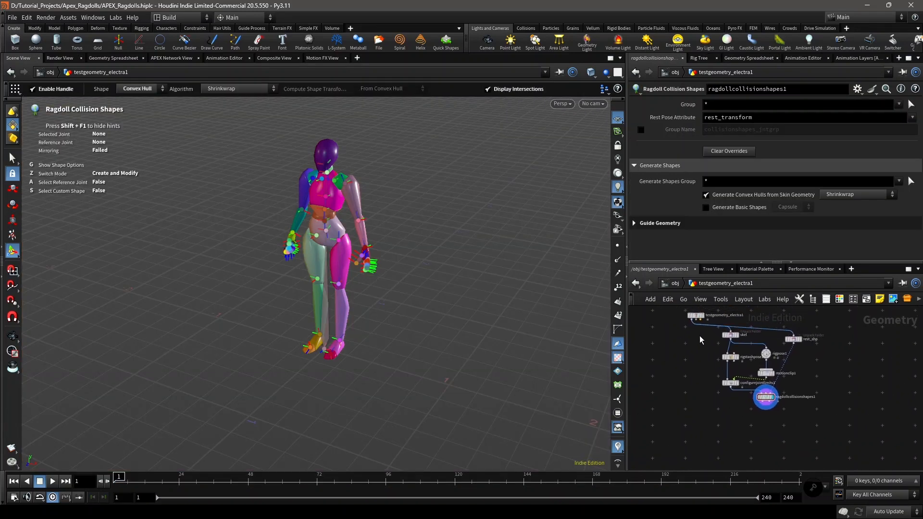
- Move ragdollcollisionshapes1 slightly further down from configurejointlimits1 in the network
scroll(764, 400, up, 4)
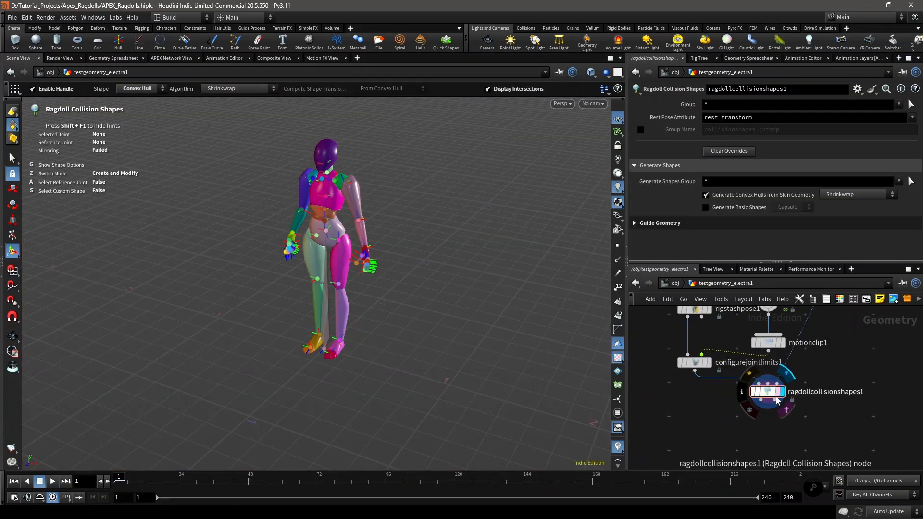
scroll(765, 396, down, 2)
scroll(792, 405, up, 2)
drag(762, 392, 762, 409)
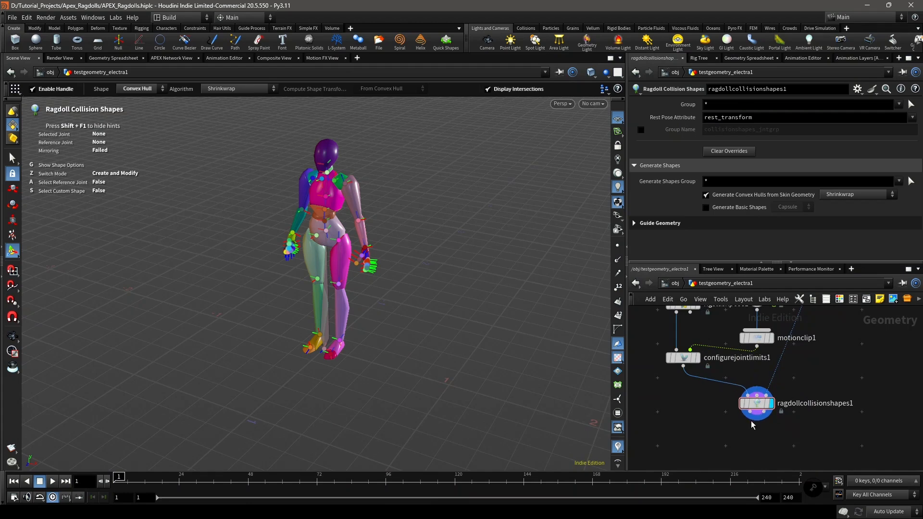
- Add a Null node below ragdollcollisionshapes1, feed it from the first output and display it
middle_drag(751, 427, 741, 399)
key(Tab)
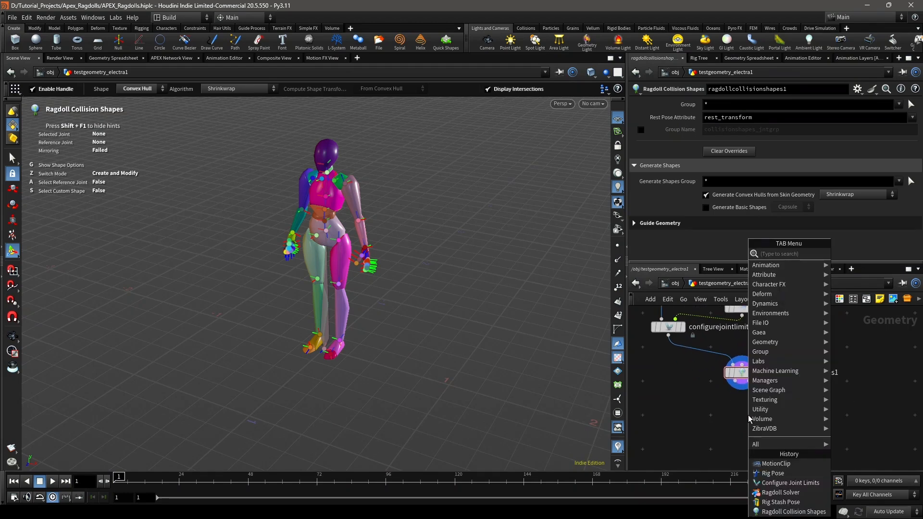
text(null)
key(Return)
click(748, 415)
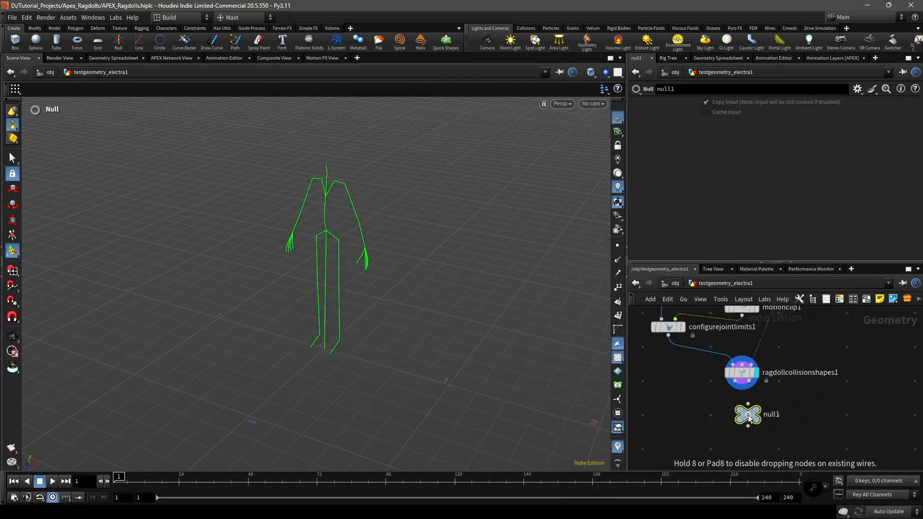
scroll(735, 397, up, 3)
drag(746, 373, 764, 406)
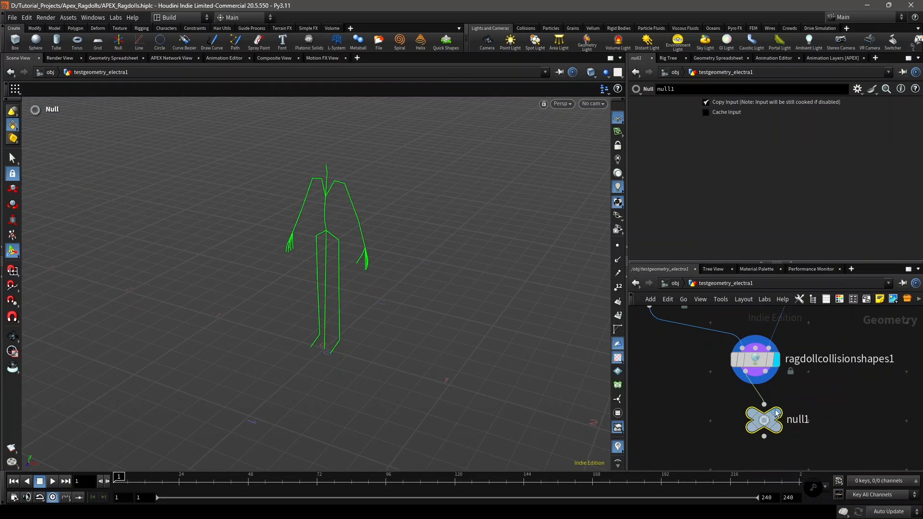
- Compare the node information of null1 and configurejointlimits1 to examine their point attributes
middle_click(766, 422)
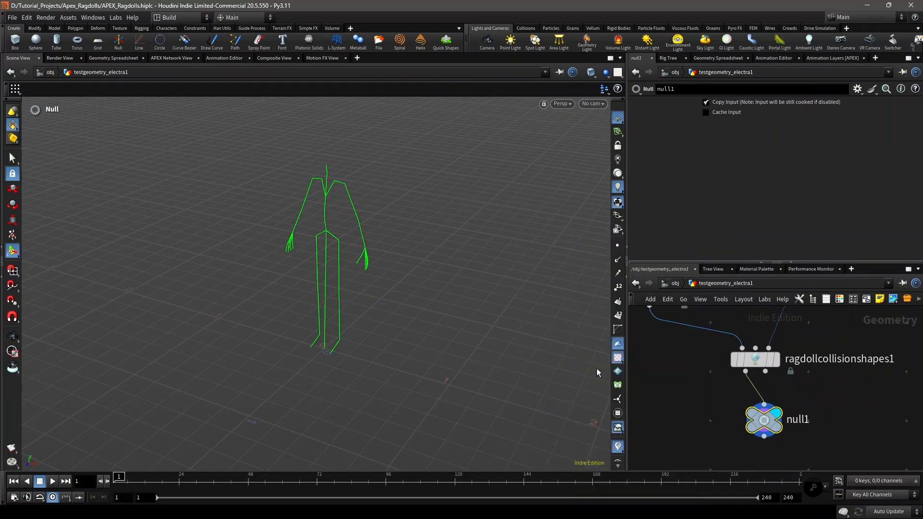
scroll(789, 416, down, 2)
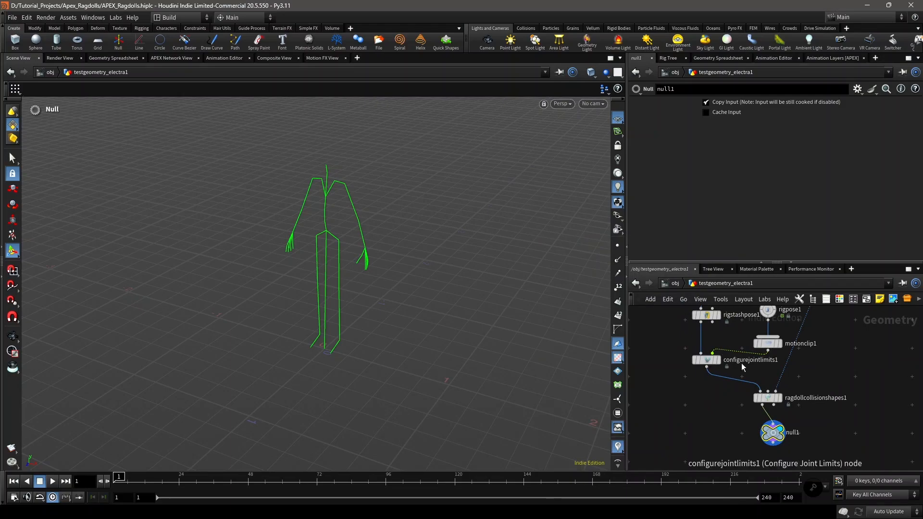
middle_click(706, 361)
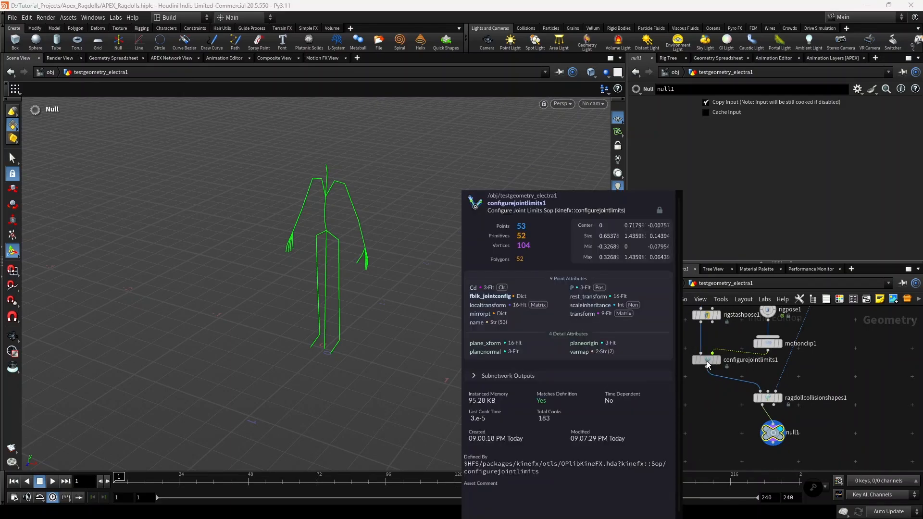
middle_click(772, 433)
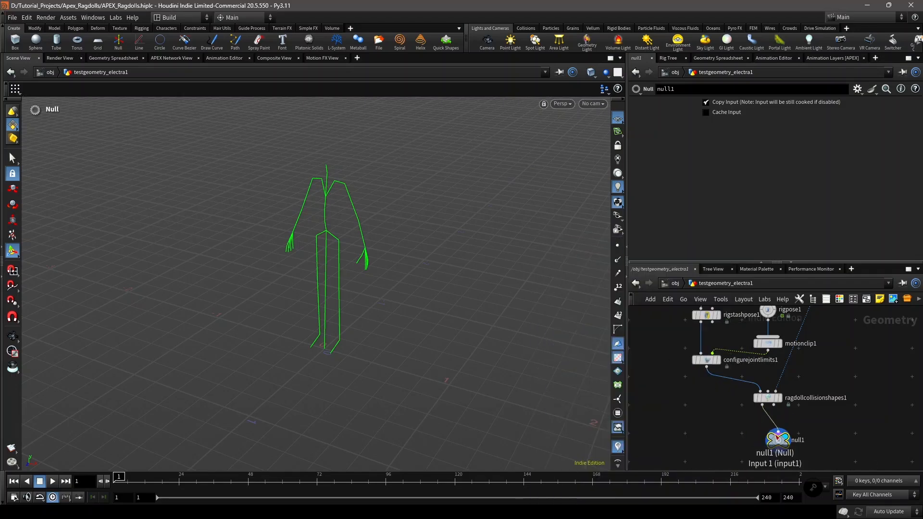
- Rewire null1 to the second output of ragdollcollisionshapes1 and inspect its node information
scroll(769, 423, up, 2)
drag(765, 408, 773, 392)
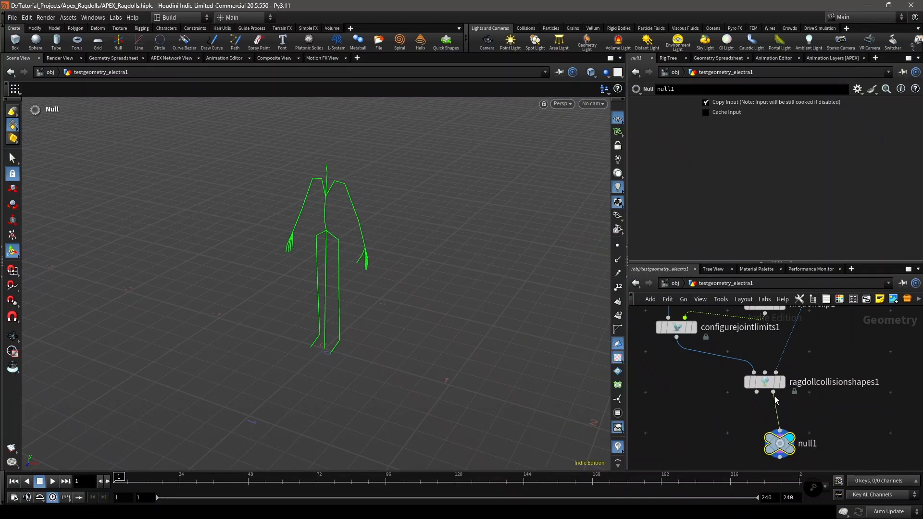
middle_click(782, 444)
- Delete the temporary null1 node
scroll(788, 443, down, 4)
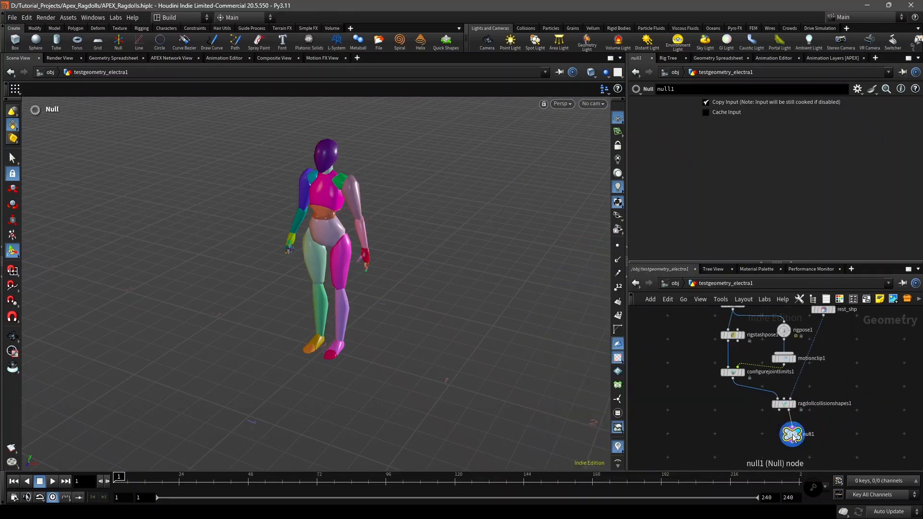
key(Delete)
scroll(723, 406, down, 2)
scroll(706, 341, up, 2)
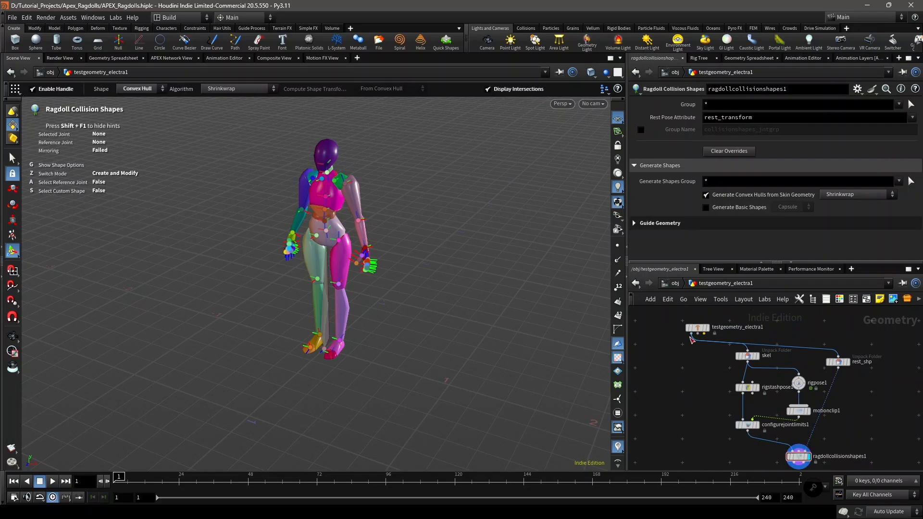
- Add a Pack Folder node below testgeometry_electra1, fed from its first output
click(691, 335)
scroll(694, 406, down, 2)
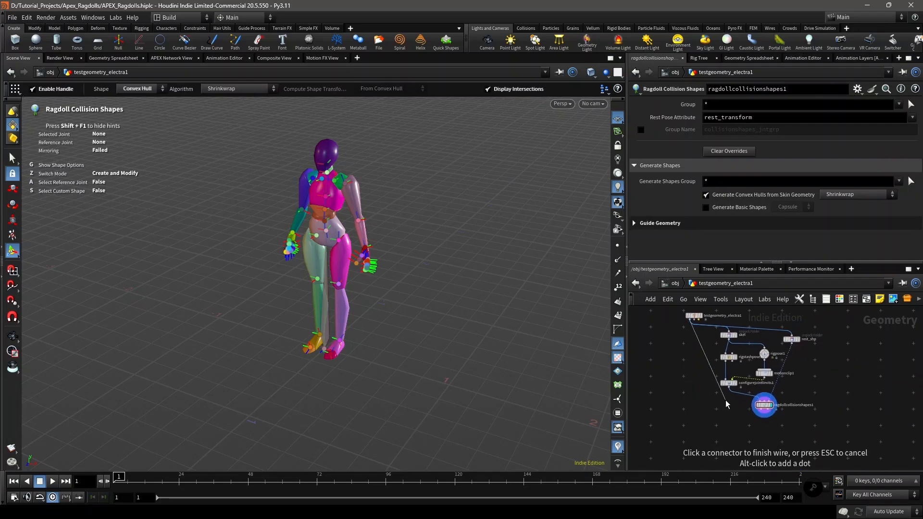
click(690, 402)
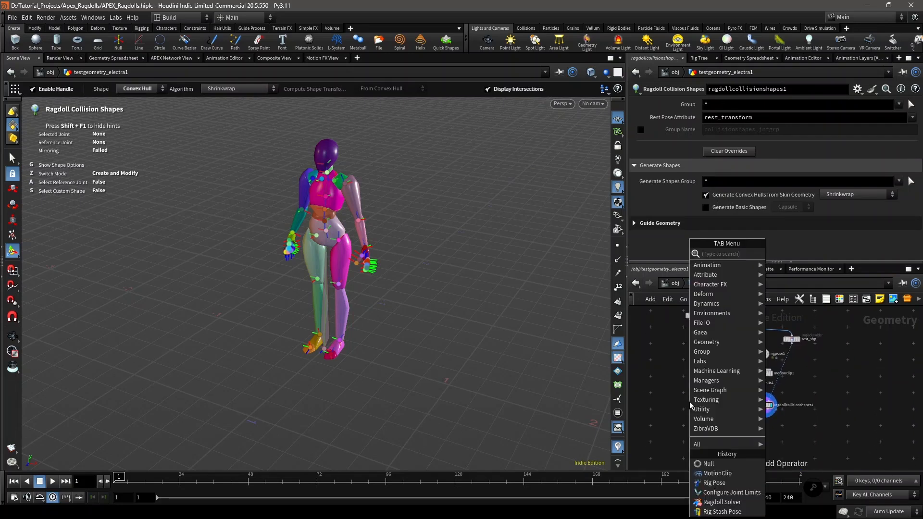
text(packfo)
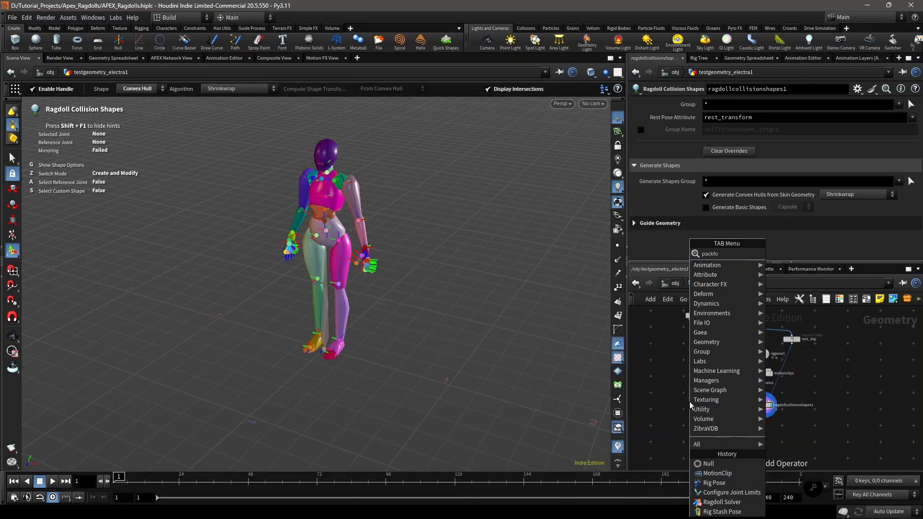
key(Return)
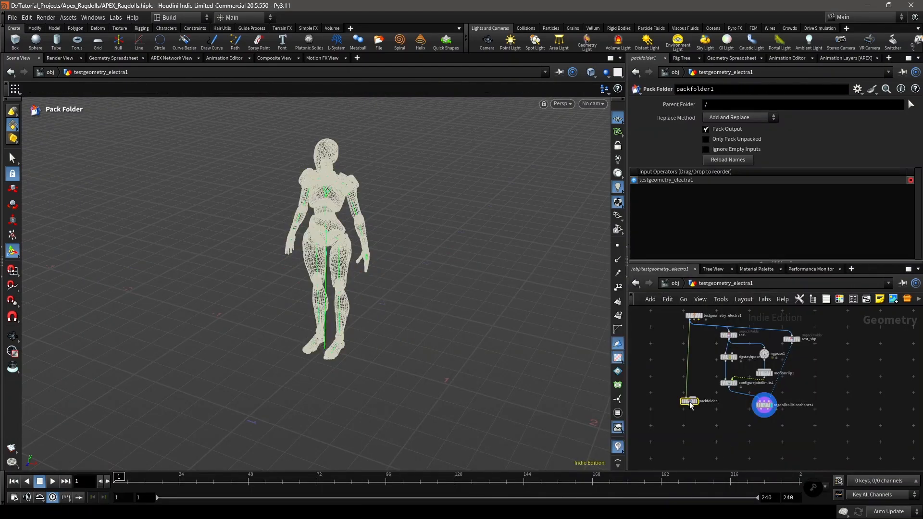
- Wire the first and second outputs of ragdollcollisionshapes1 into packfolder1's source inputs, lower packfolder1 slightly and display it
scroll(690, 403, up, 3)
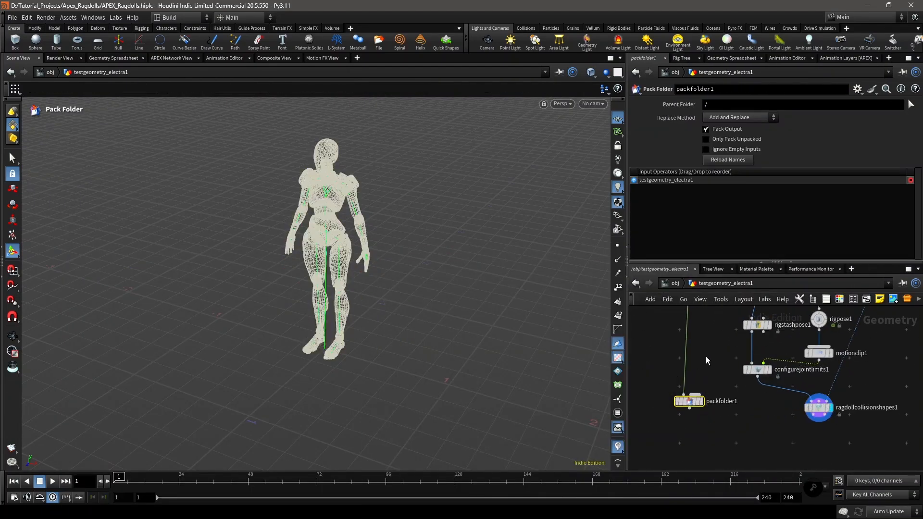
scroll(705, 356, down, 5)
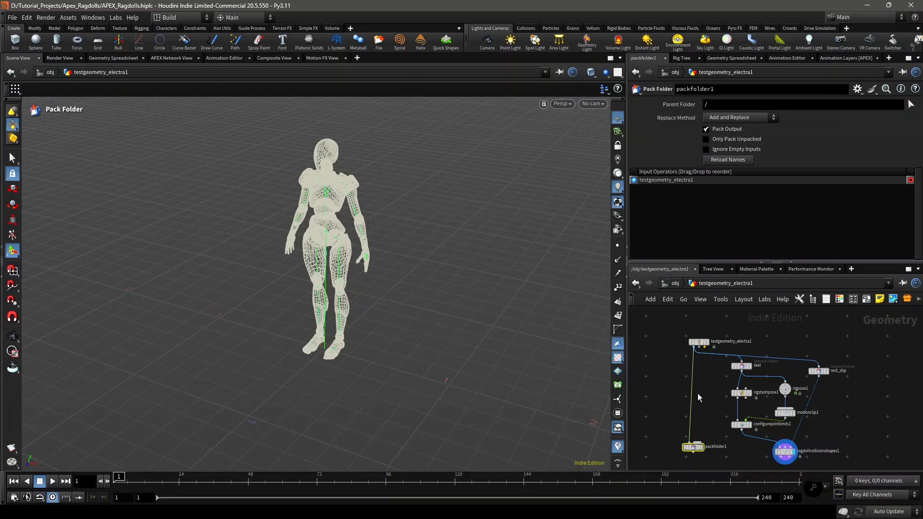
scroll(698, 397, up, 3)
click(687, 404)
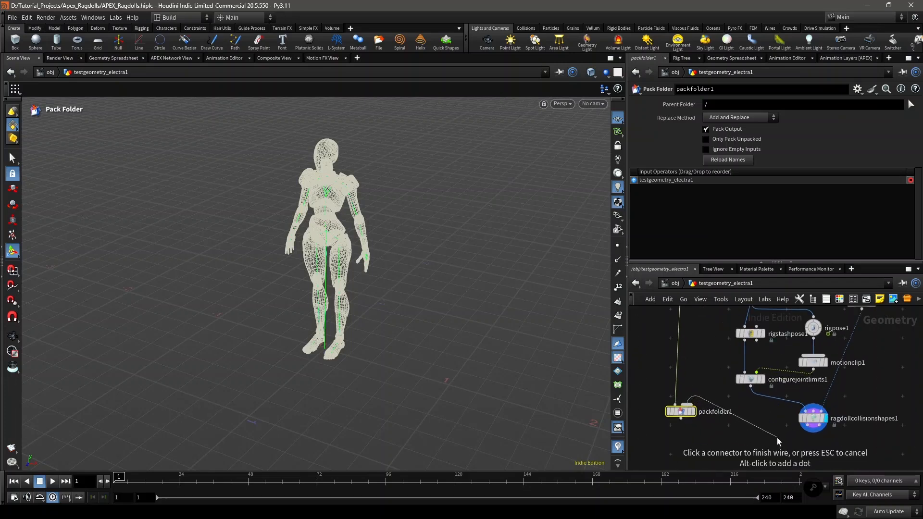
click(692, 405)
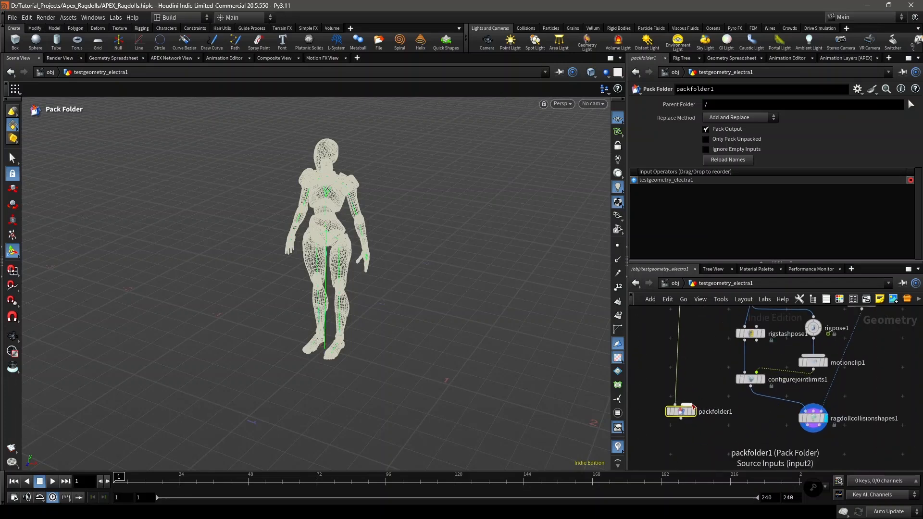
click(692, 405)
click(791, 430)
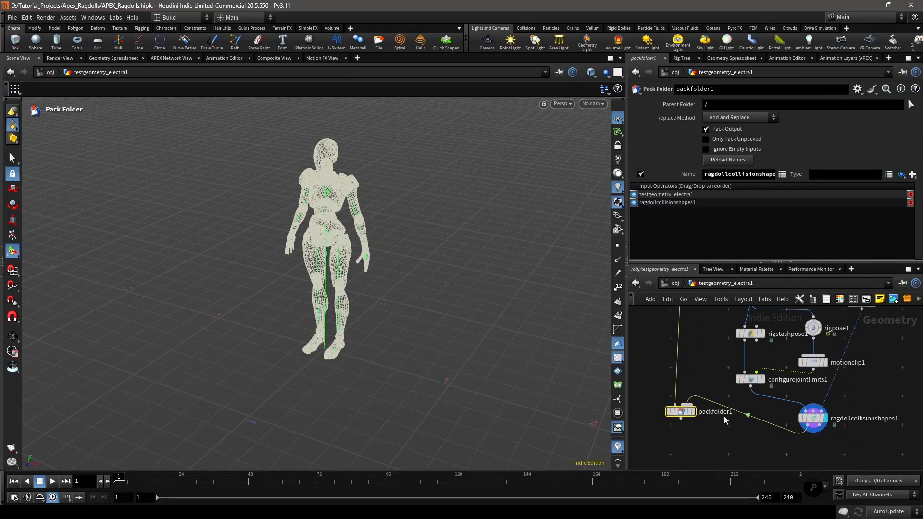
click(688, 405)
click(812, 431)
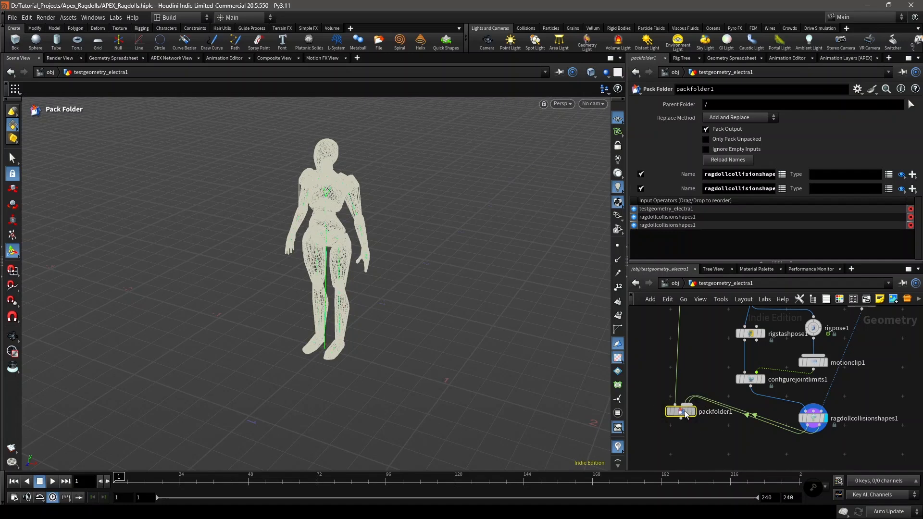
drag(684, 411, 683, 432)
click(690, 442)
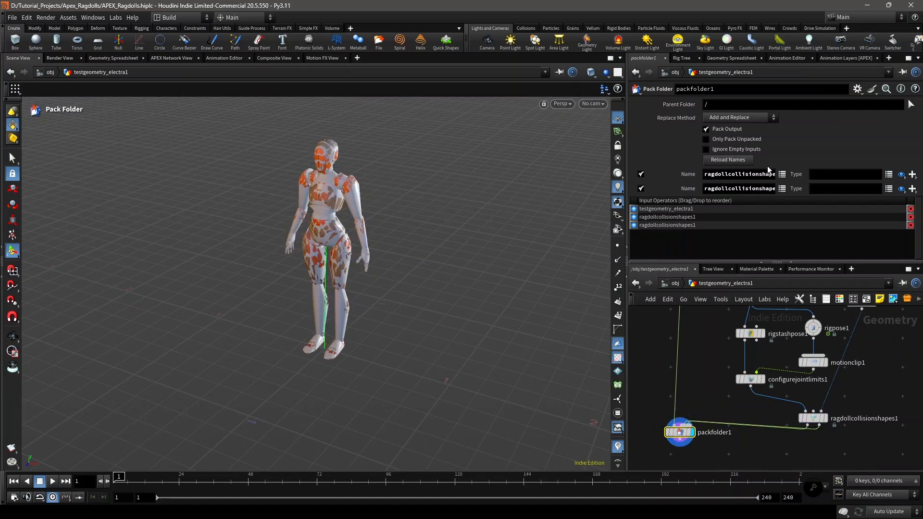
- Name the first packed ragdollcollisionshapes1 input Base and set its type to skel
click(746, 175)
click(703, 356)
double_click(727, 178)
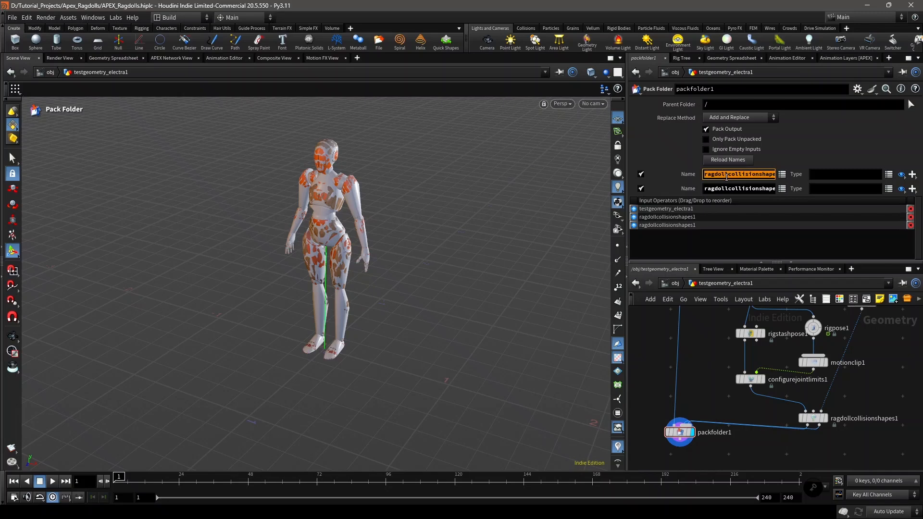
text(Base)
key(Tab)
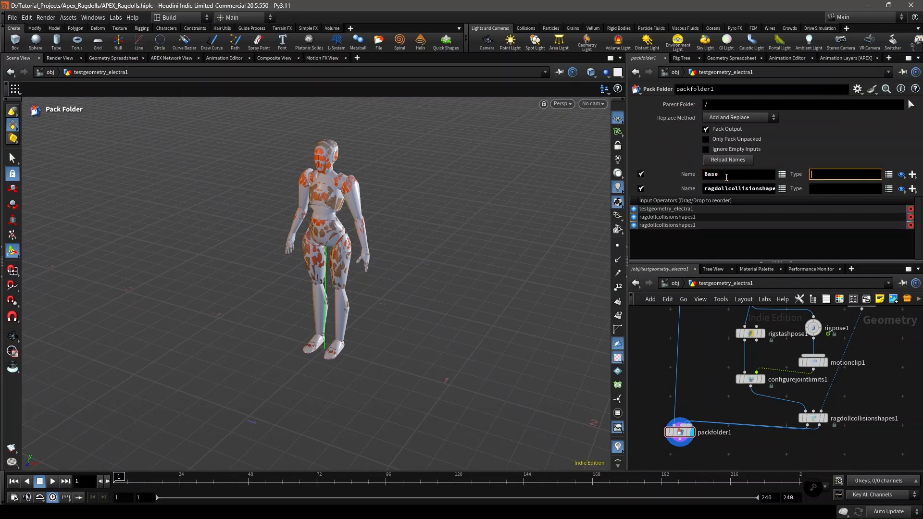
text(skel)
key(Return)
- Name the second packed ragdollcollisionshapes1 input RagdollCollision
double_click(749, 193)
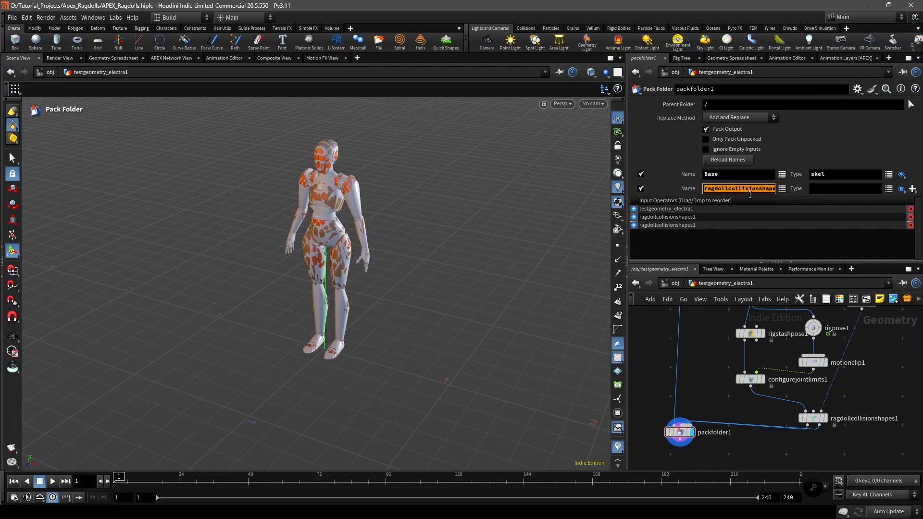
text(R)
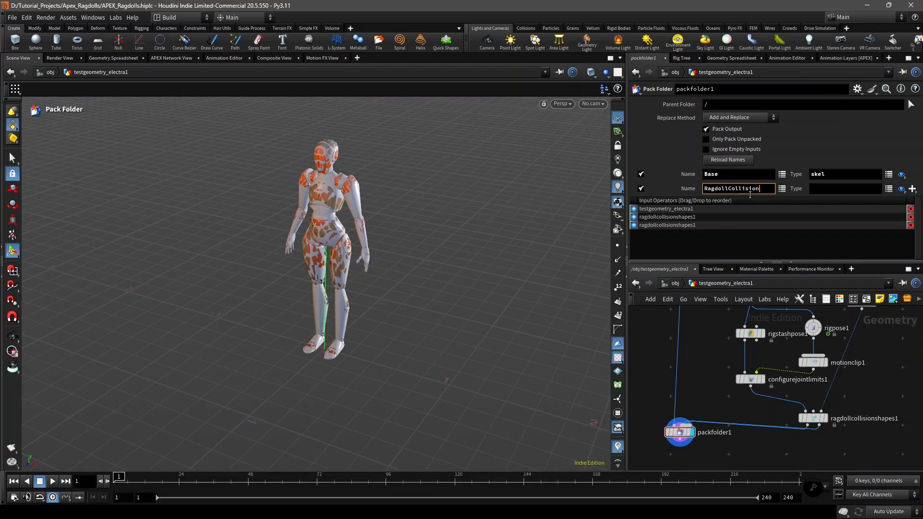
key(Return)
scroll(704, 377, down, 5)
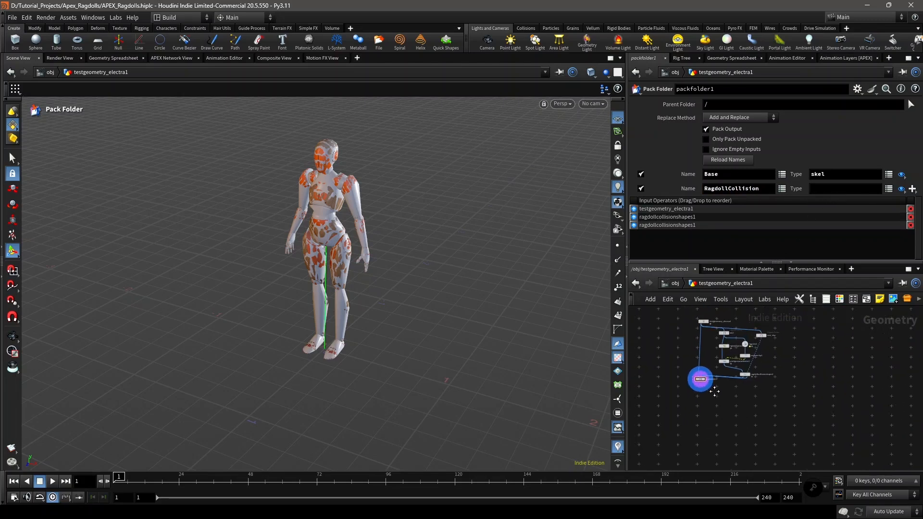
scroll(712, 399, up, 4)
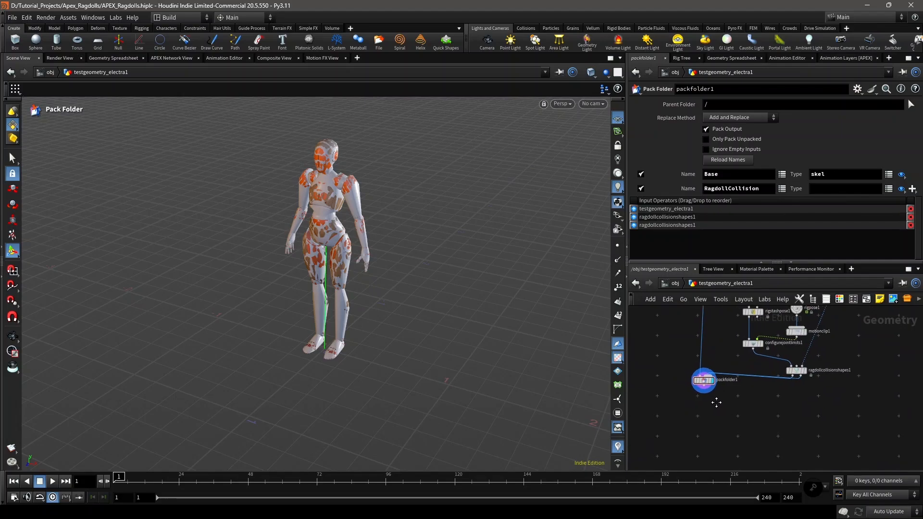
alt+drag(355, 250, 380, 212)
alt+drag(334, 185, 369, 183)
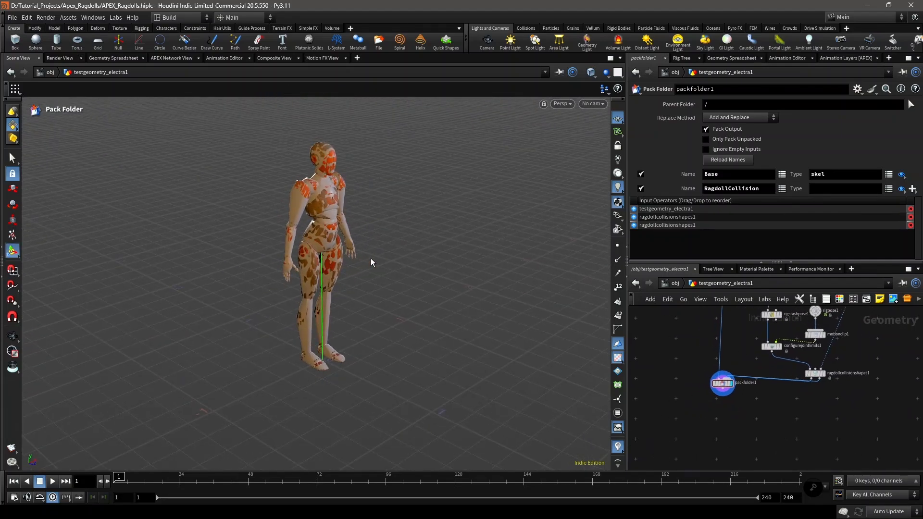
alt+drag(371, 262, 335, 224)
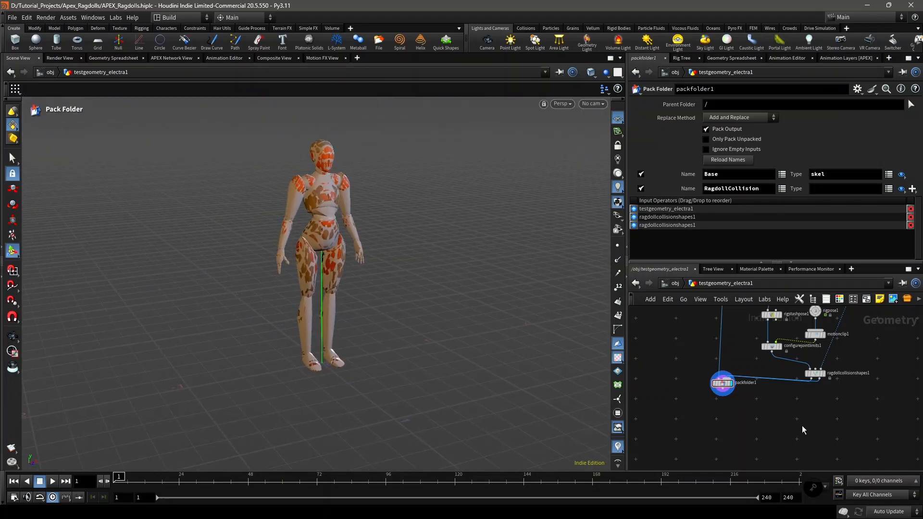
scroll(729, 410, up, 2)
key(Tab)
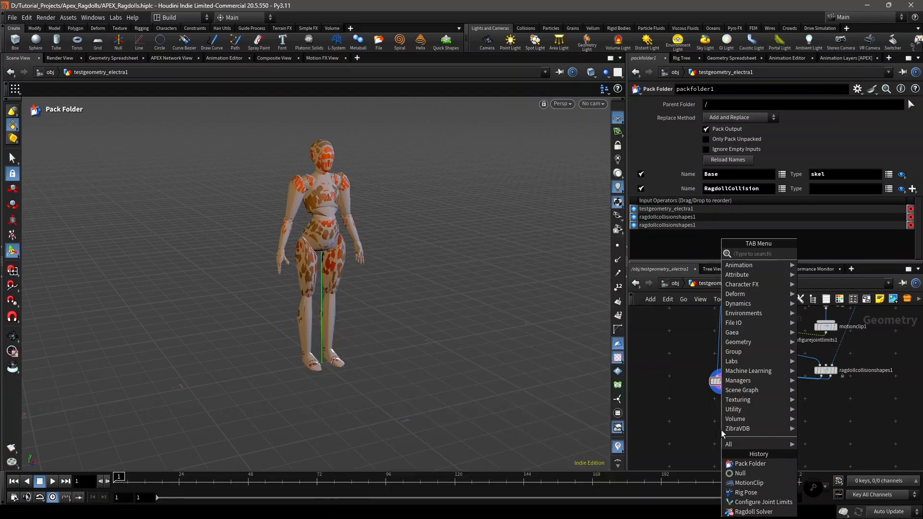
text(apex map c)
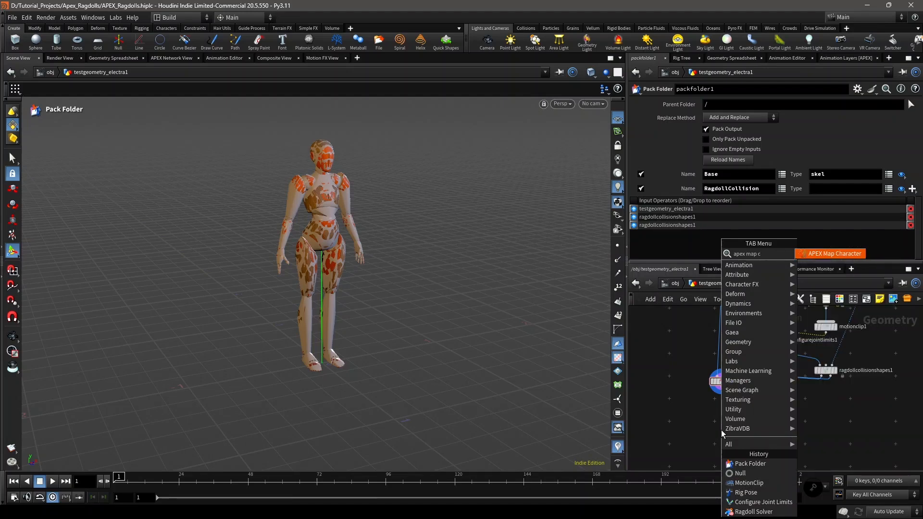
key(Return)
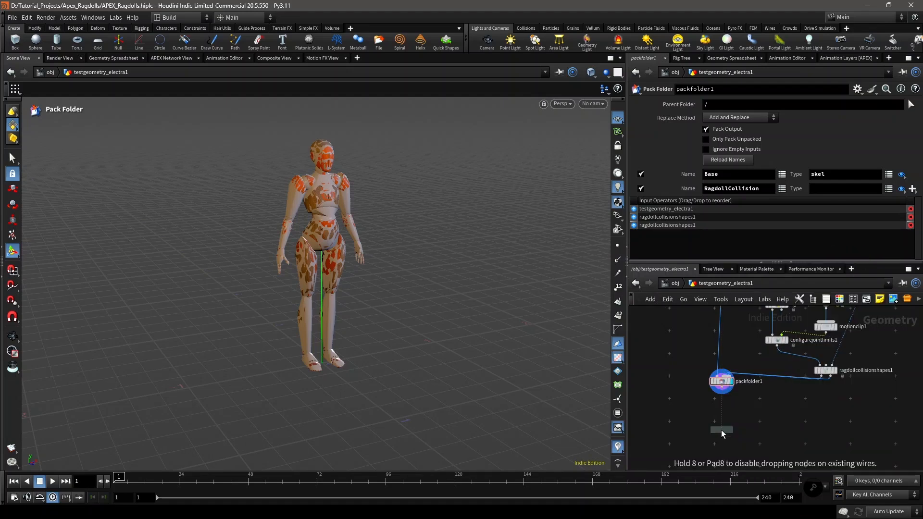
key(Escape)
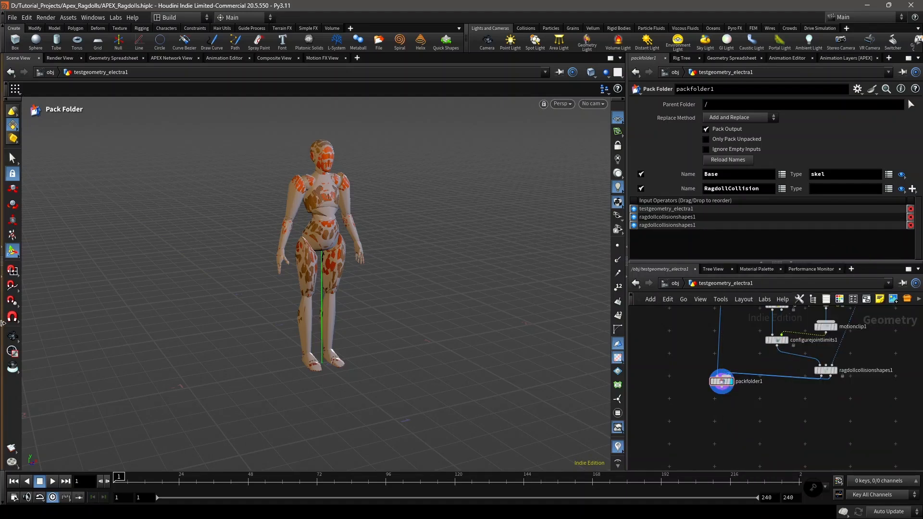
- Switch the viewport to the View tool, add an APEX Map Character node fed from packfolder1 and display it
click(12, 336)
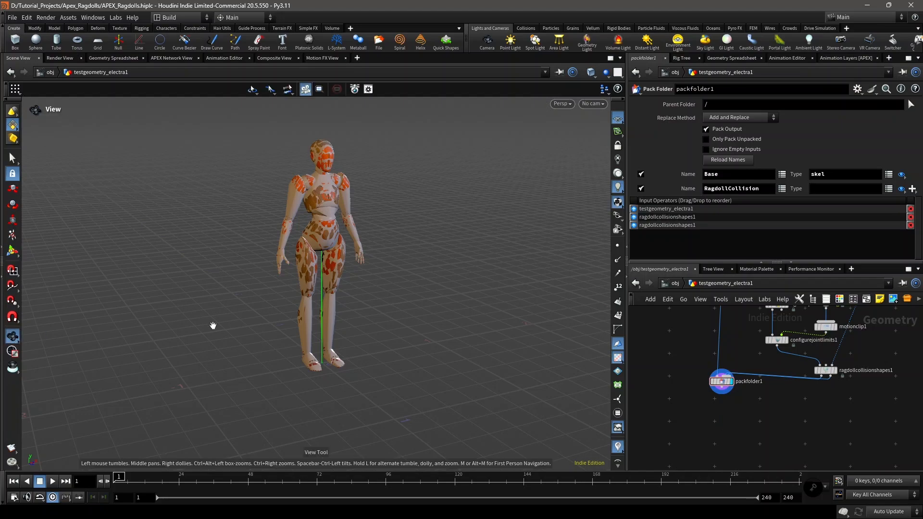
key(Tab)
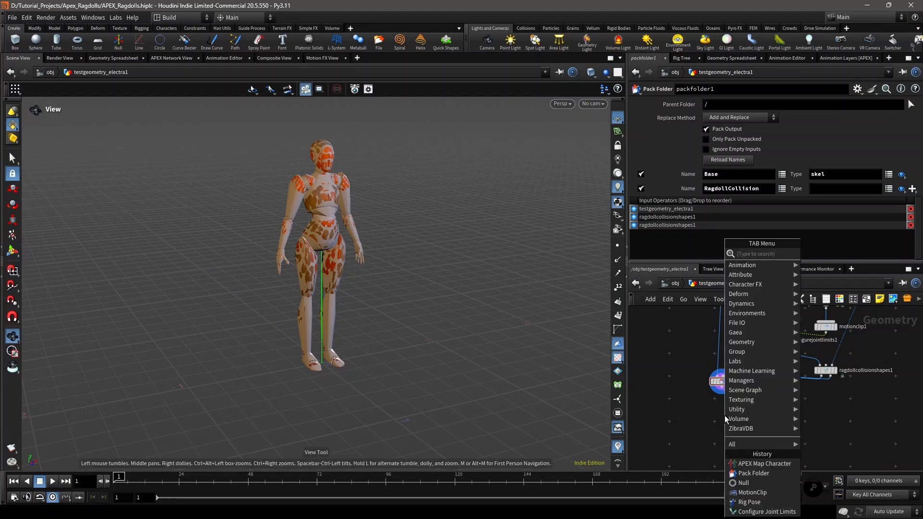
text(apex map)
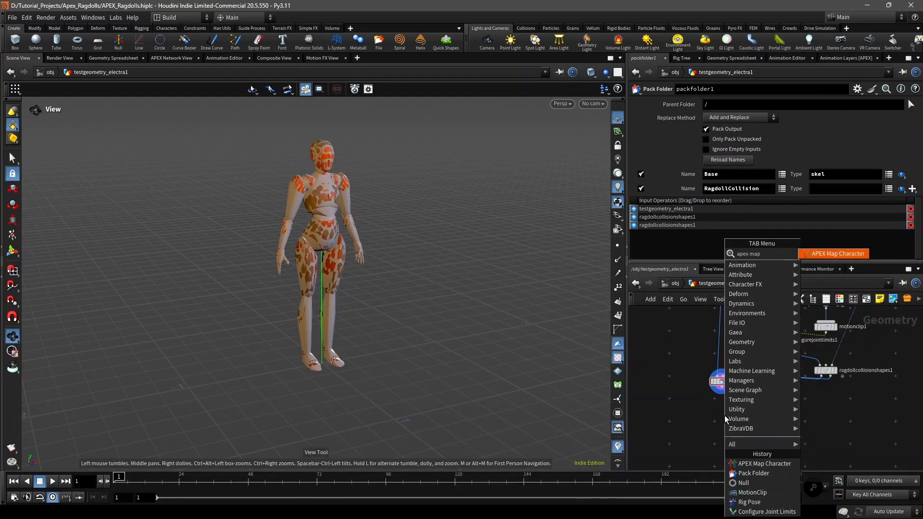
key(Return)
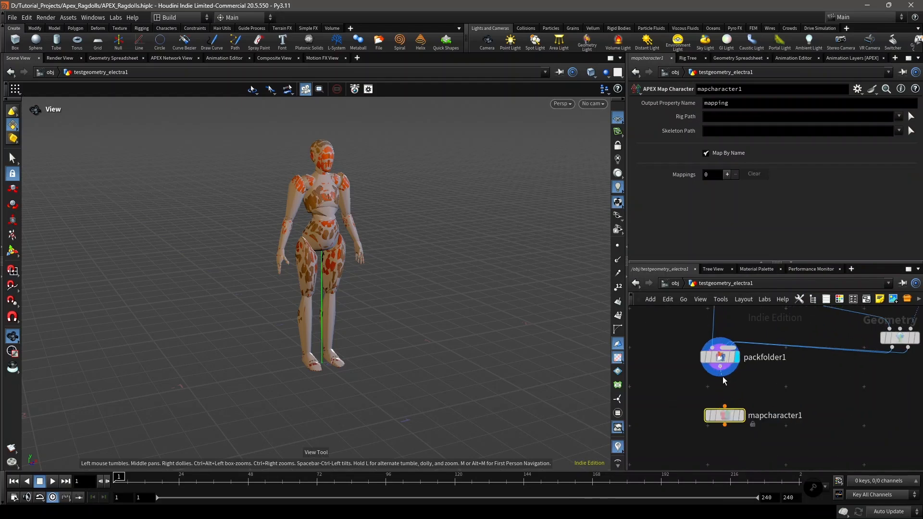
drag(723, 377, 720, 408)
click(740, 416)
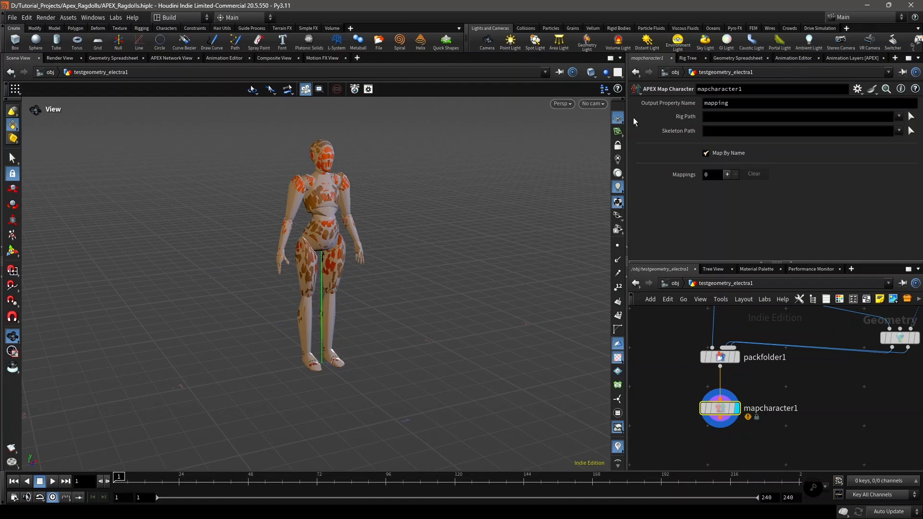
- Set mapcharacter1's rig path to /Base.rig and its skeleton path to /Base.skel
click(898, 117)
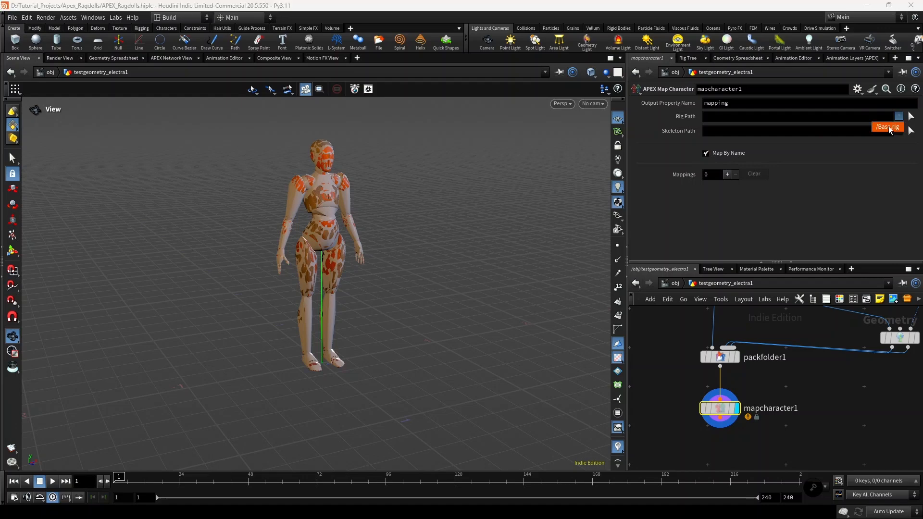
click(887, 126)
click(898, 131)
click(887, 141)
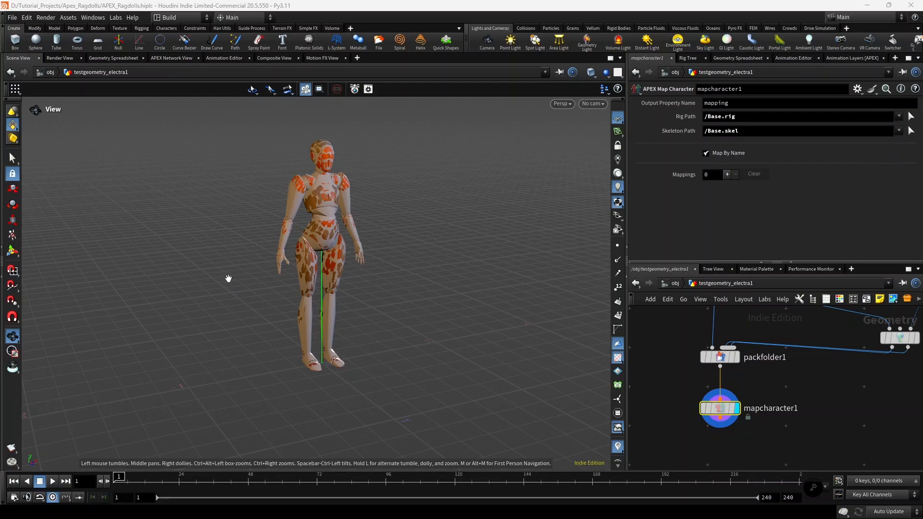
- Activate the Map Character viewport state and examine the mapping lines between the skeleton joints and the rig controls from several angles
key(Return)
alt+drag(188, 268, 522, 438)
drag(444, 414, 422, 357)
right_drag(294, 303, 324, 290)
drag(323, 290, 360, 284)
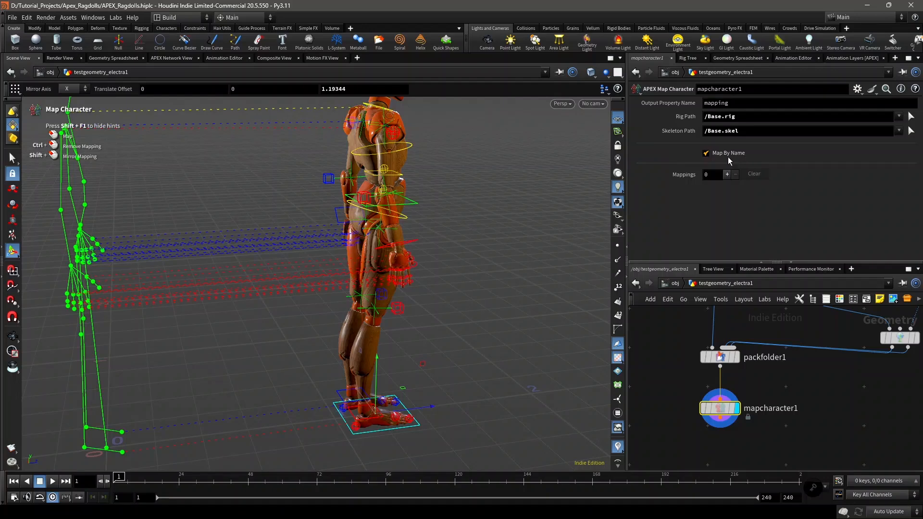
right_drag(413, 211, 350, 235)
middle_drag(351, 235, 362, 276)
drag(363, 276, 397, 241)
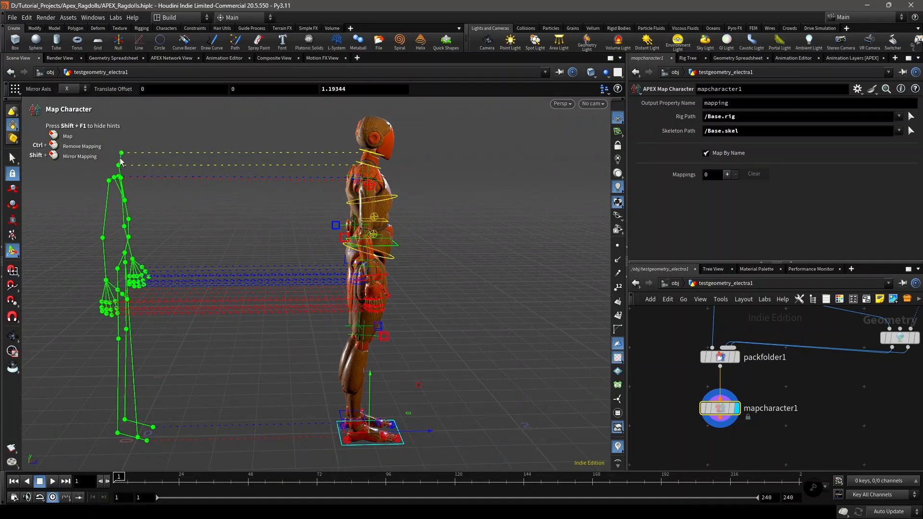
drag(276, 242, 249, 249)
key(Return)
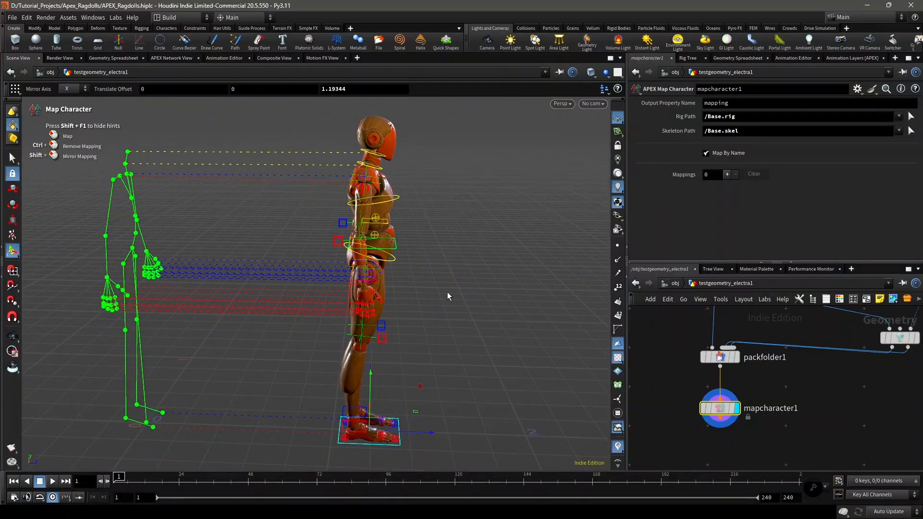
drag(382, 282, 437, 274)
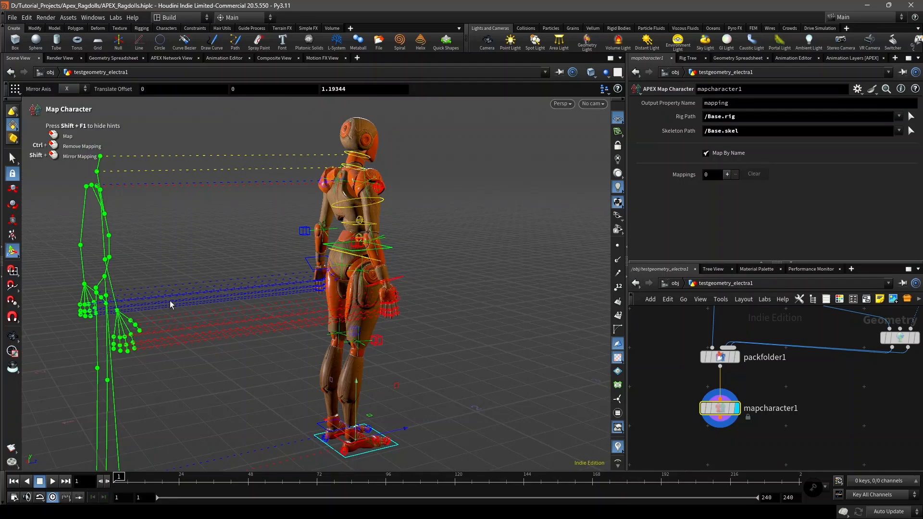
alt+drag(250, 301, 356, 289)
alt+right_drag(356, 288, 430, 293)
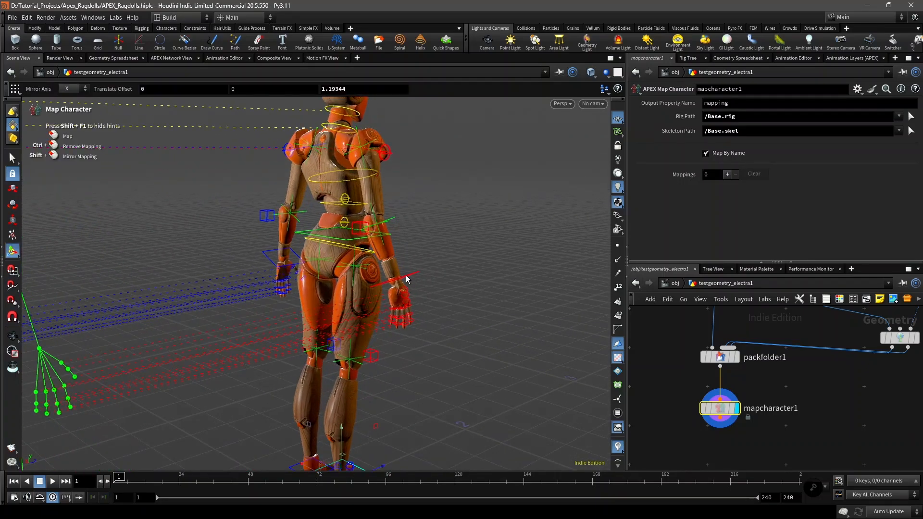
- Map the hand_r joint to the arm_ikhandle_r control and the hand_l joint to arm_ikhandle_l
alt+drag(405, 281, 424, 273)
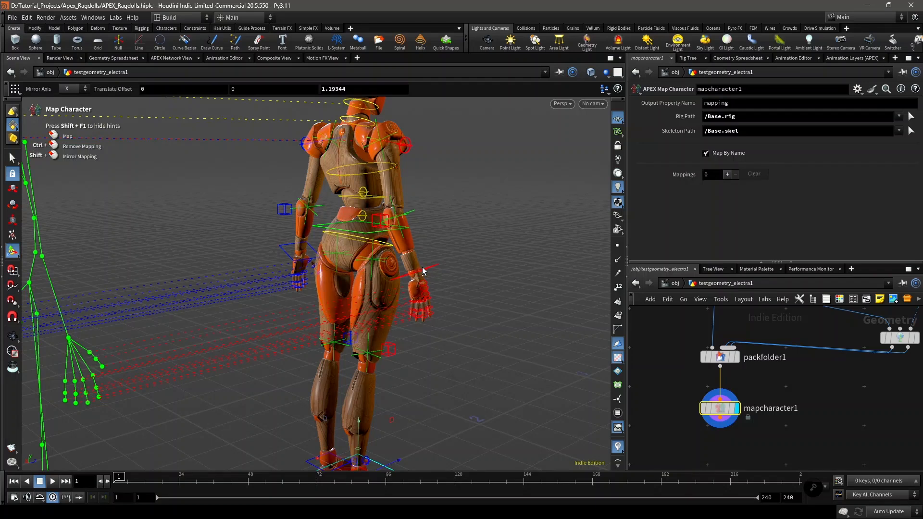
click(422, 273)
alt+drag(98, 344, 92, 333)
alt+middle_drag(93, 334, 205, 321)
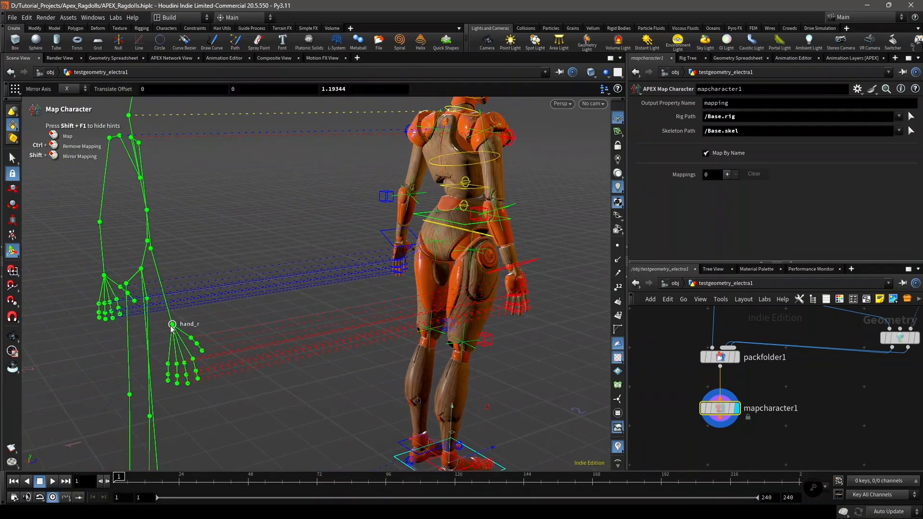
click(527, 270)
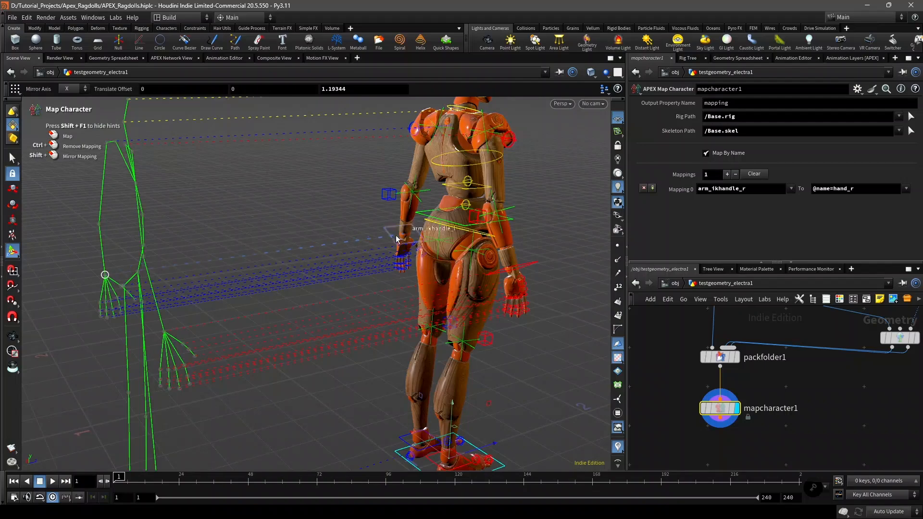
click(362, 240)
- Map the spine_01 joint to the cog control, and undo a trial mapping of pelvis to hips
alt+drag(361, 240, 344, 250)
alt+drag(232, 269, 218, 277)
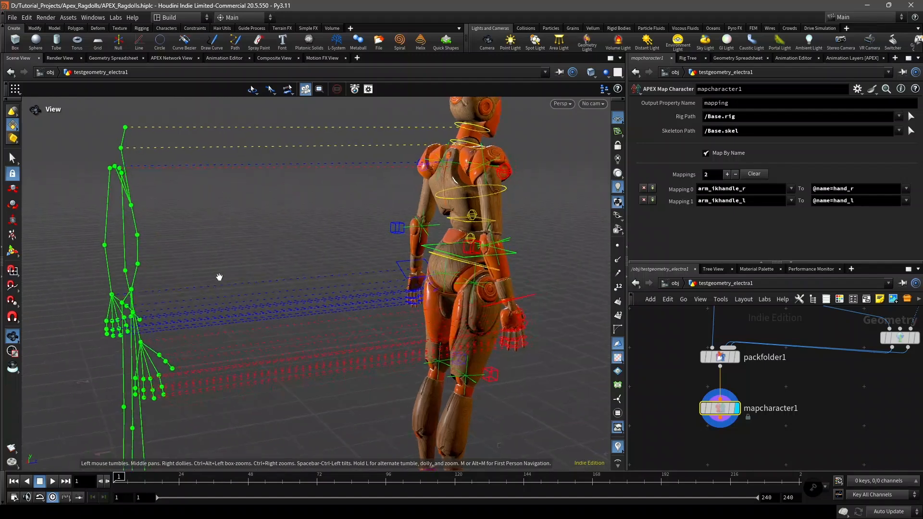
alt+drag(154, 282, 430, 253)
drag(129, 283, 453, 265)
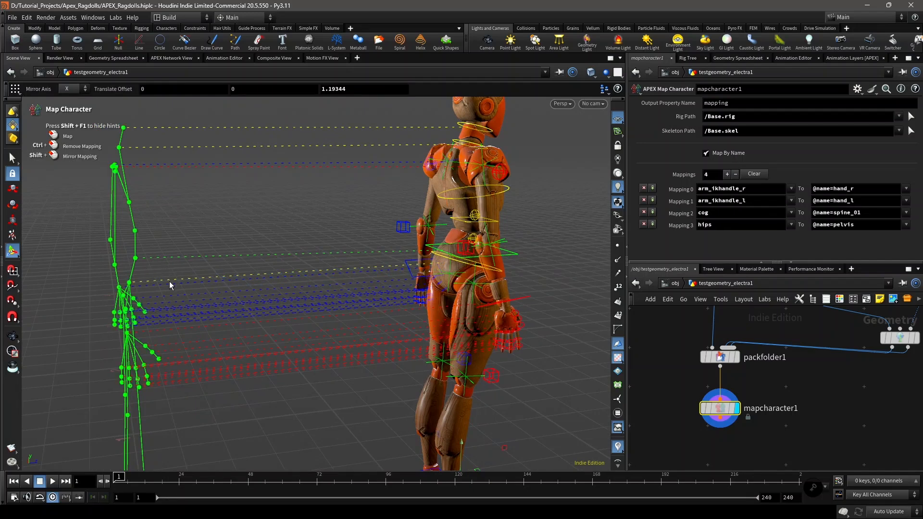
key(ctrl+z)
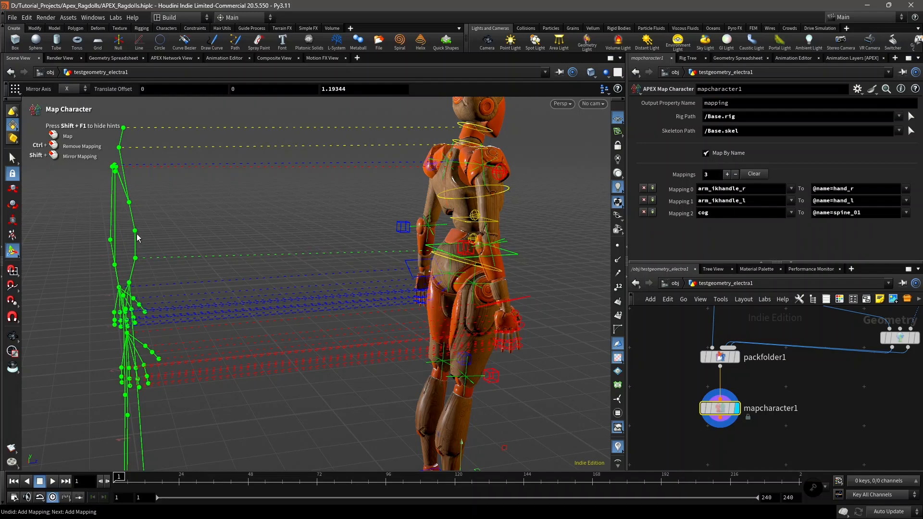
- Map the spine_02 joint to the spine_mid control and the spine_03 joint to the chest control
drag(135, 230, 473, 224)
drag(129, 203, 131, 205)
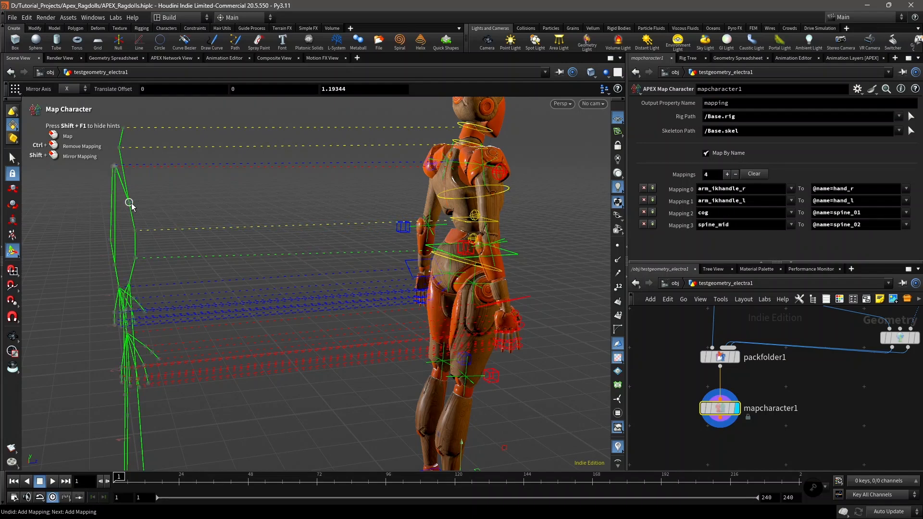
drag(416, 199, 447, 191)
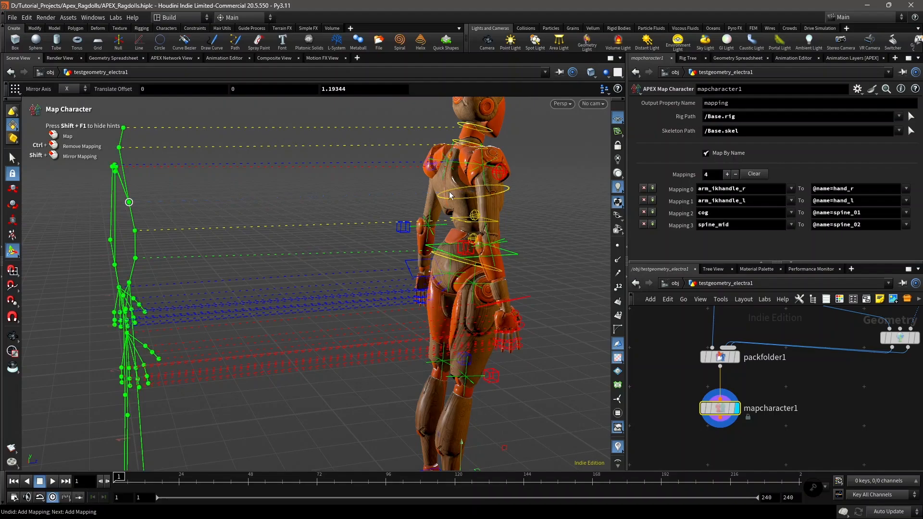
- Map the foot_r joint to leg_ikhandle_r and the foot_l joint to the left leg's IK handle control
mouse_move(293, 243)
mouse_down()
mouse_move(318, 268)
mouse_move(288, 231)
mouse_up()
middle_drag(353, 348, 324, 292)
right_drag(351, 345, 291, 345)
drag(291, 345, 360, 336)
middle_drag(292, 387, 334, 342)
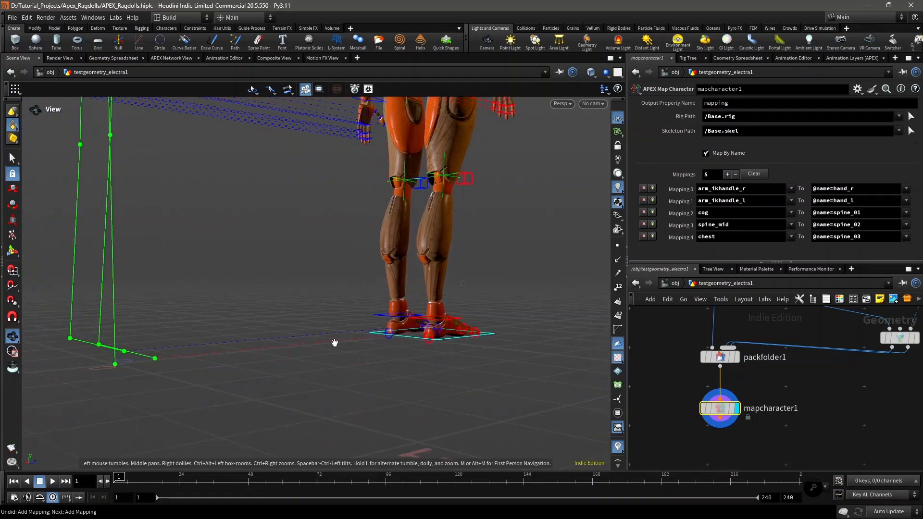
click(426, 319)
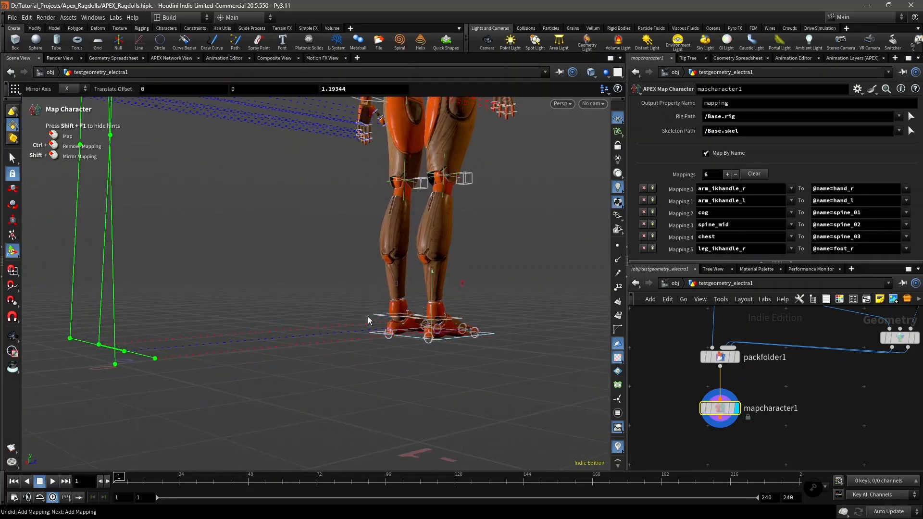
click(70, 338)
drag(72, 342, 175, 311)
scroll(211, 340, up, 4)
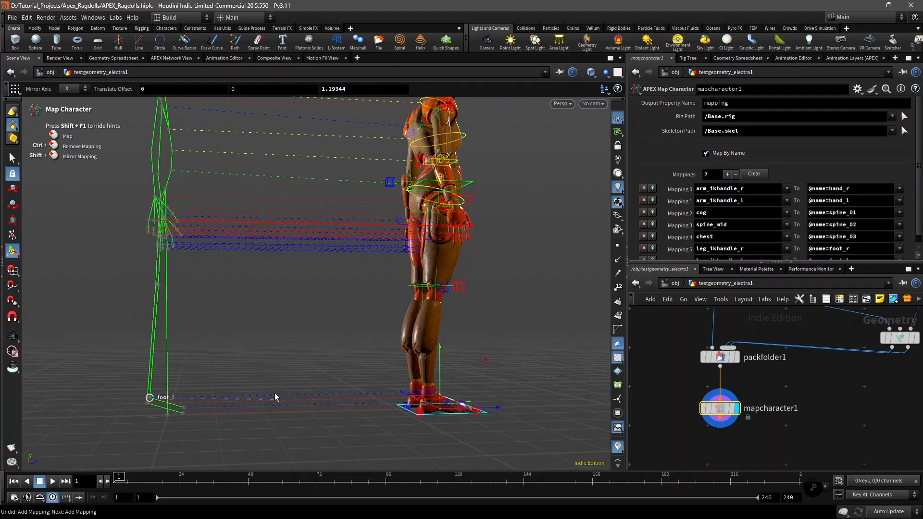
- Examine the skeleton's elbow and knee joints alongside the rig's arm and leg pole controls
drag(275, 396, 315, 370)
scroll(239, 381, up, 3)
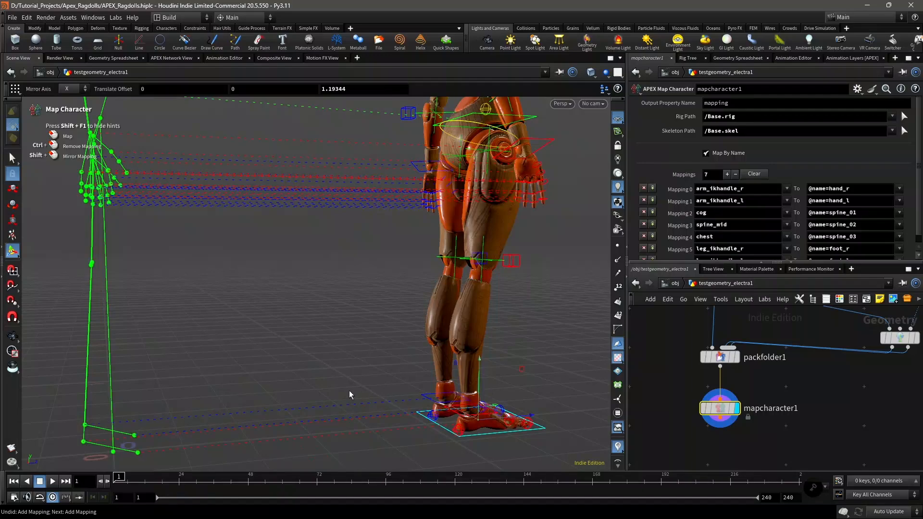
drag(436, 403, 209, 360)
middle_drag(163, 332, 166, 358)
drag(166, 358, 168, 380)
right_drag(130, 293, 143, 288)
drag(143, 287, 131, 282)
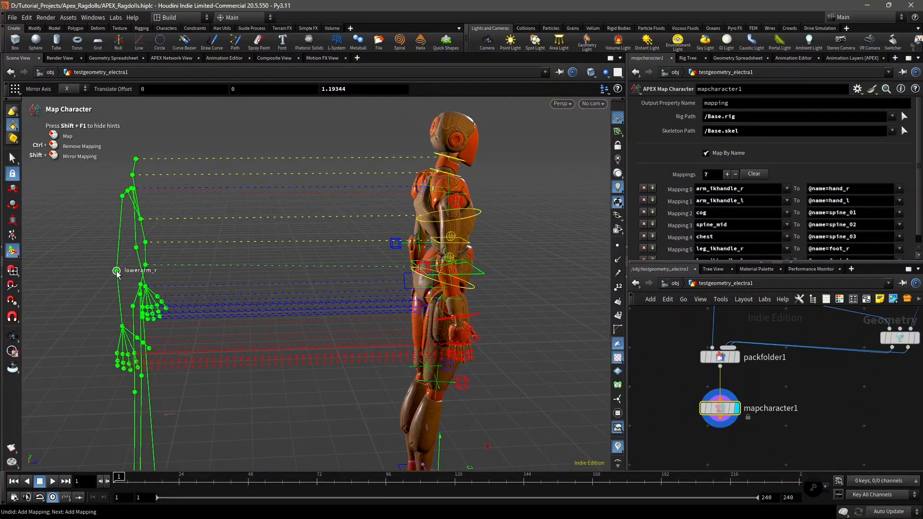
mouse_move(116, 273)
right_down()
mouse_move(129, 279)
mouse_move(115, 283)
right_up()
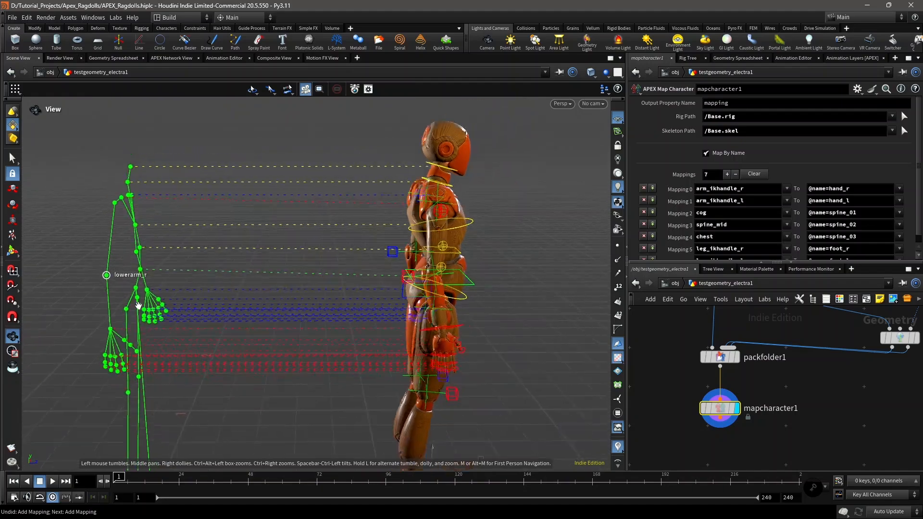
middle_drag(132, 395, 156, 300)
drag(155, 300, 156, 308)
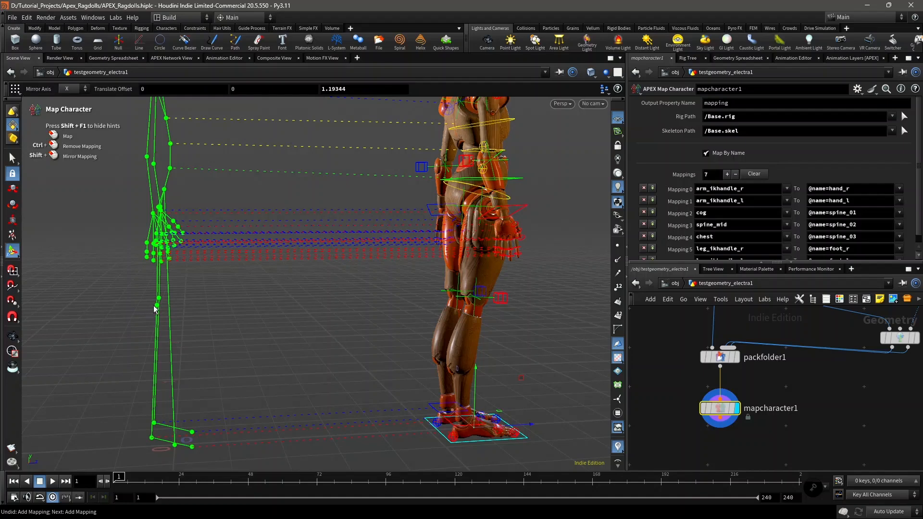
- Map the right and left knee joints to the matching leg pole controls of the rig
alt+drag(469, 327, 342, 356)
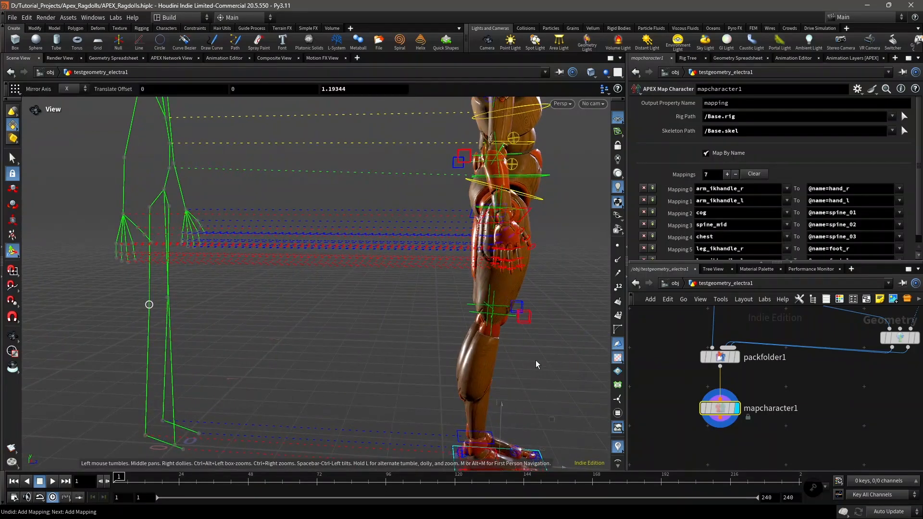
click(523, 316)
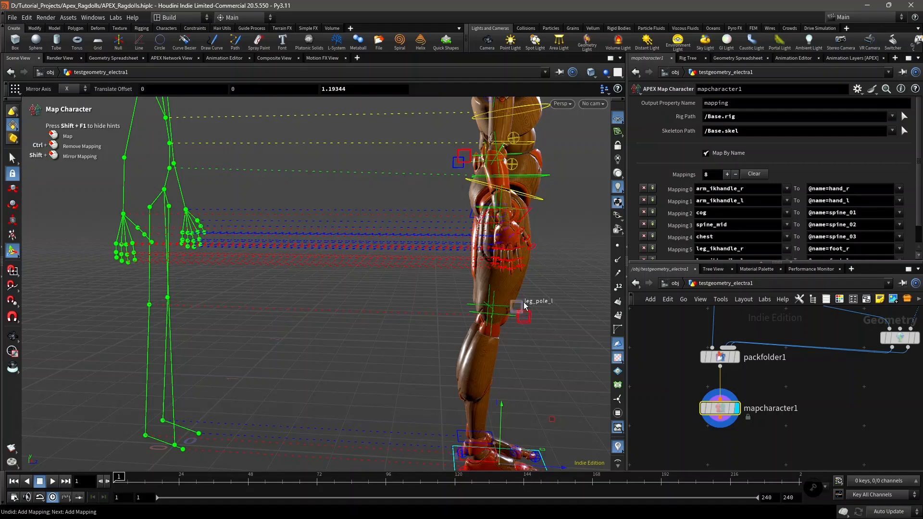
click(168, 297)
- Map the right and left lower arm joints to the matching arm pole controls behind the elbows
scroll(249, 293, down, 1)
alt+middle_drag(249, 293, 251, 372)
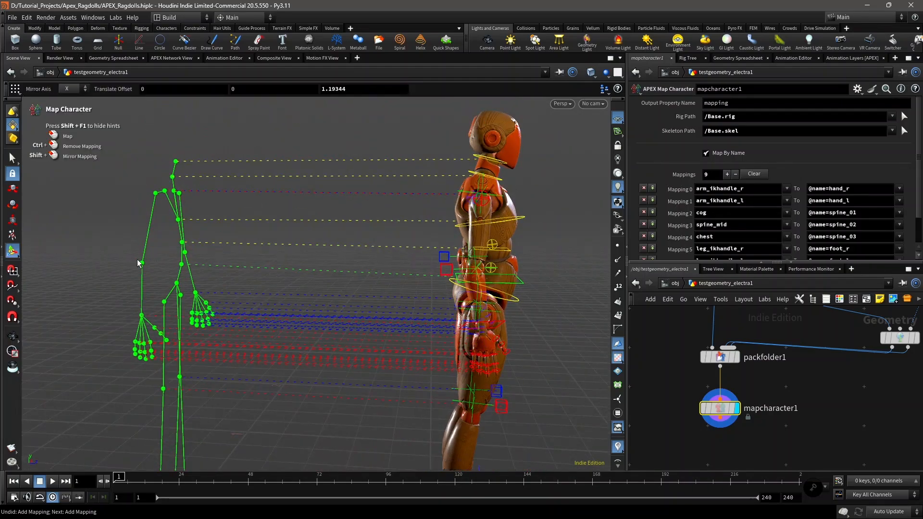
key(Escape)
drag(140, 262, 186, 286)
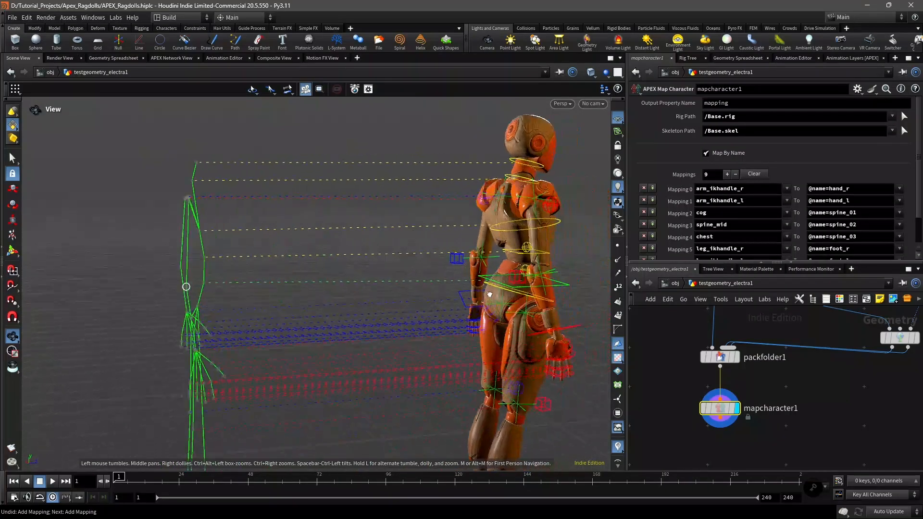
alt+drag(489, 294, 404, 290)
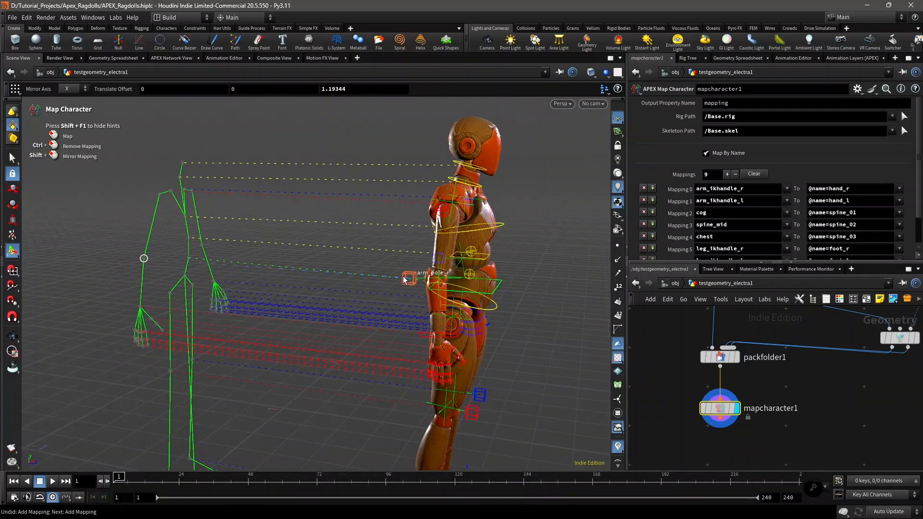
click(404, 279)
alt+drag(346, 264, 381, 288)
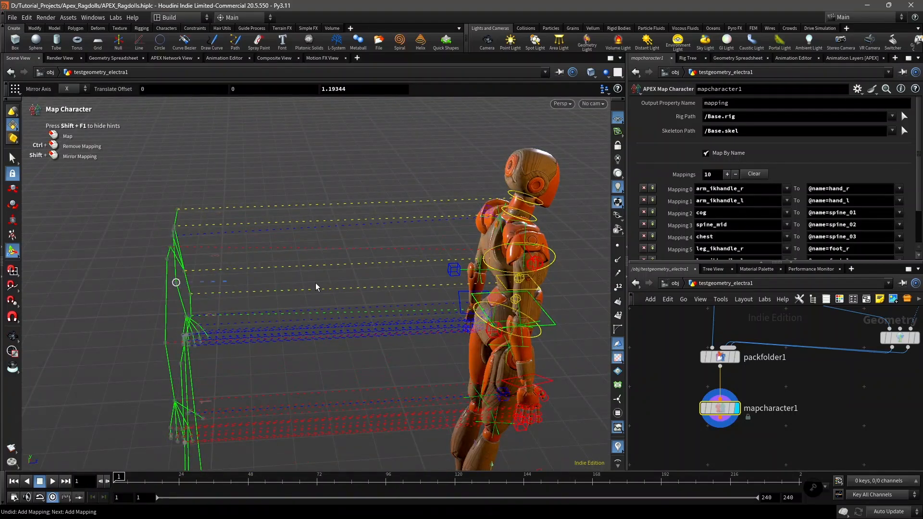
click(447, 270)
alt+drag(446, 270, 368, 289)
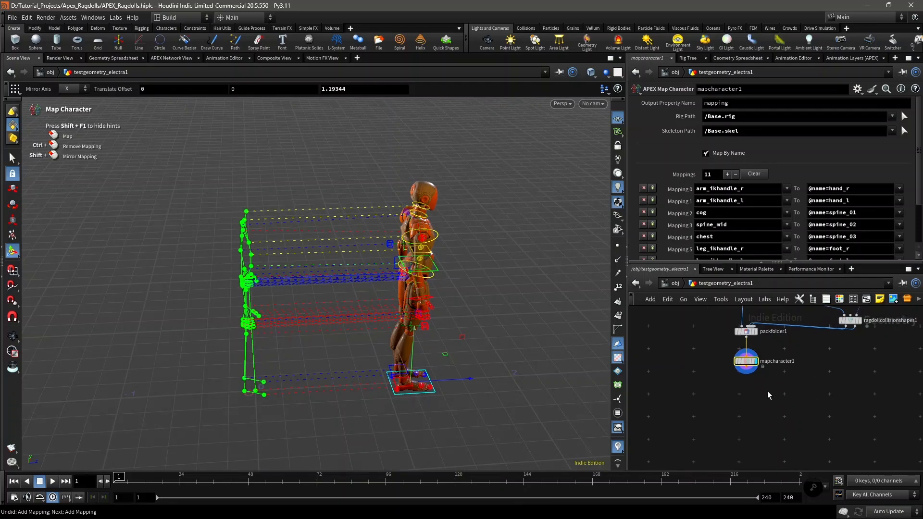
key(Tab)
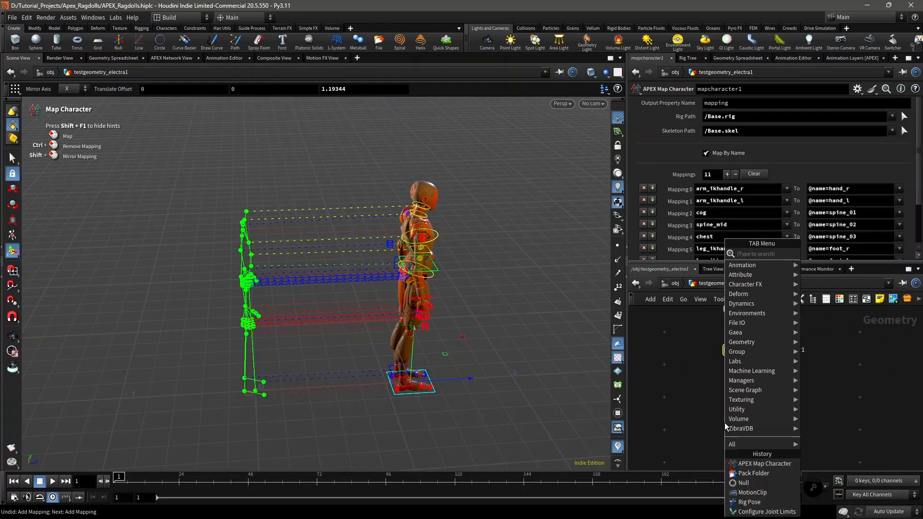
mouse_move(769, 389)
mouse_move(845, 394)
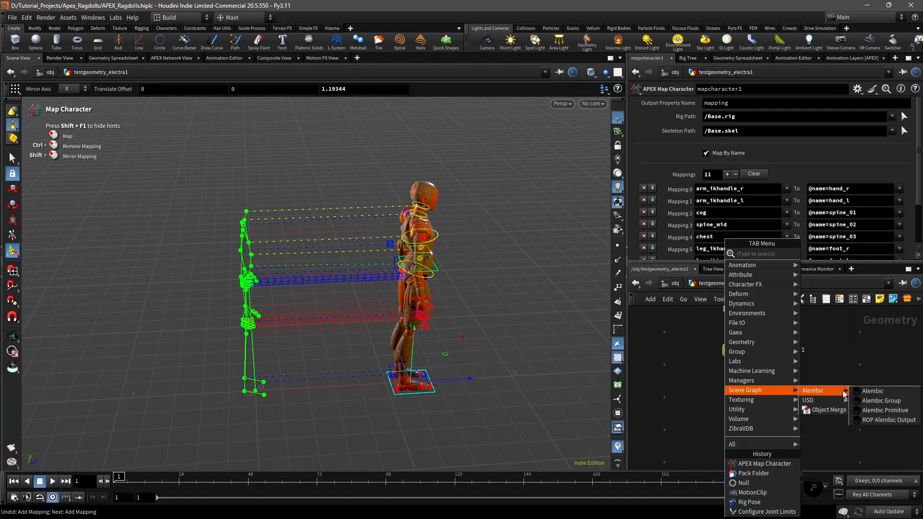
click(854, 360)
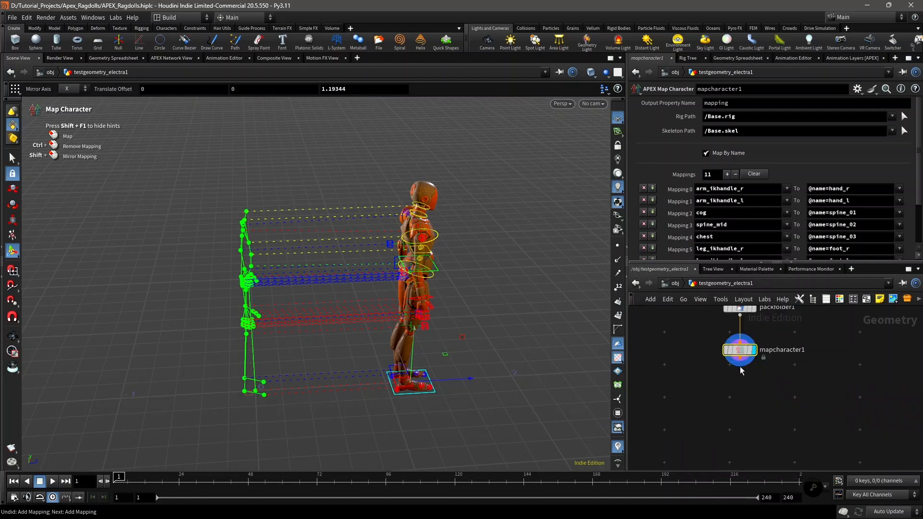
- Switch the viewport to the View tool, add an APEX Configure Character node fed from mapcharacter1 and display it
drag(739, 352, 738, 346)
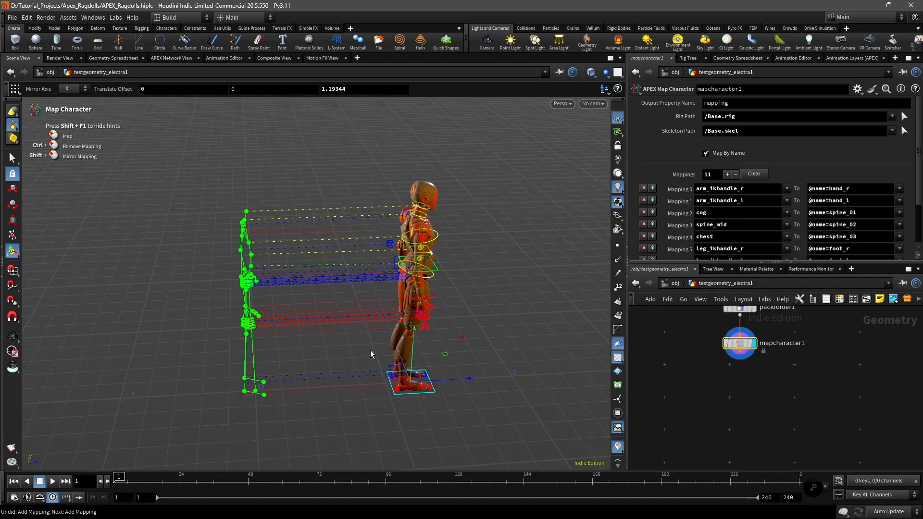
click(11, 336)
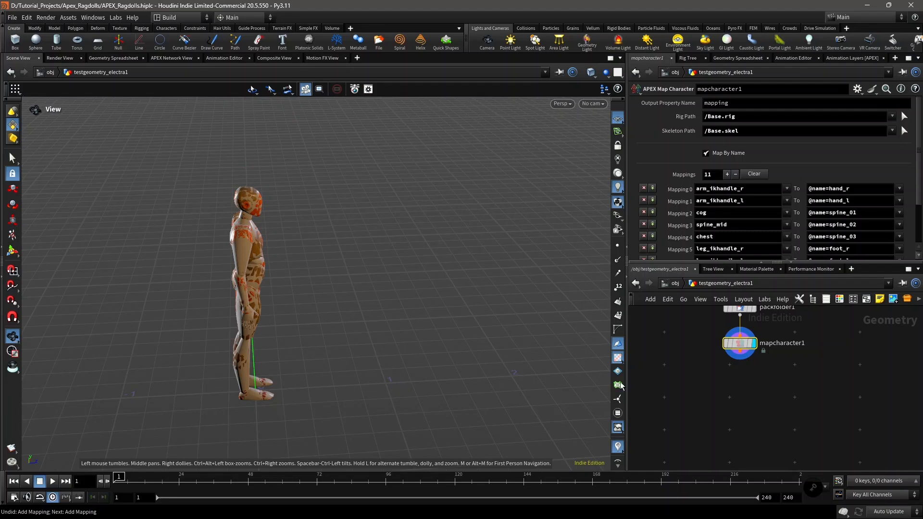
key(Tab)
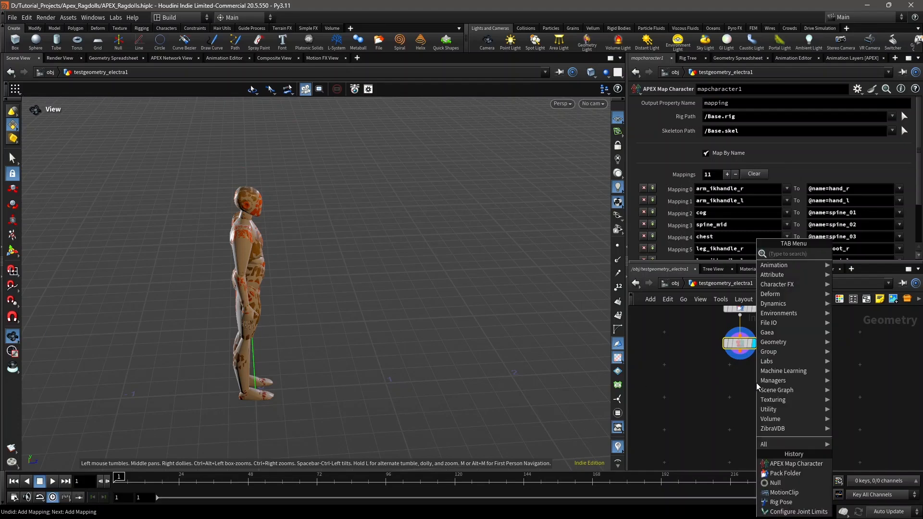
text(ape)
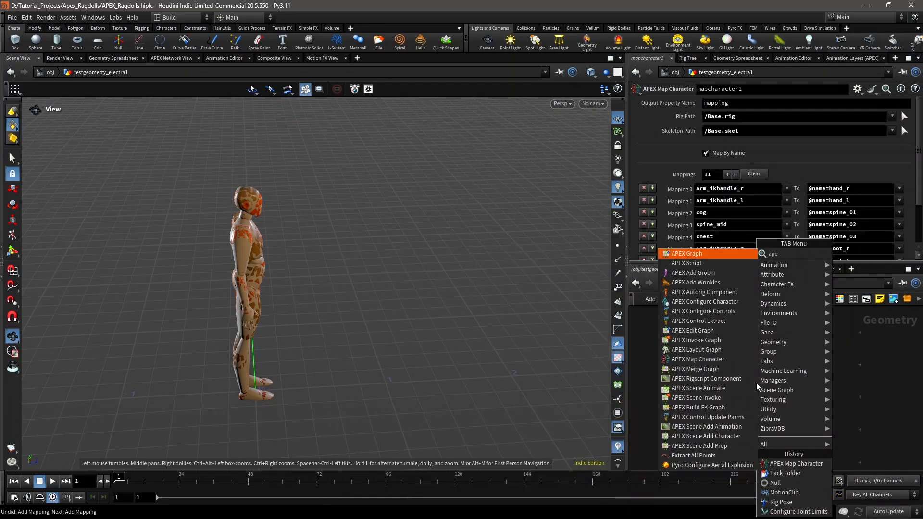
text(x configu)
key(Return)
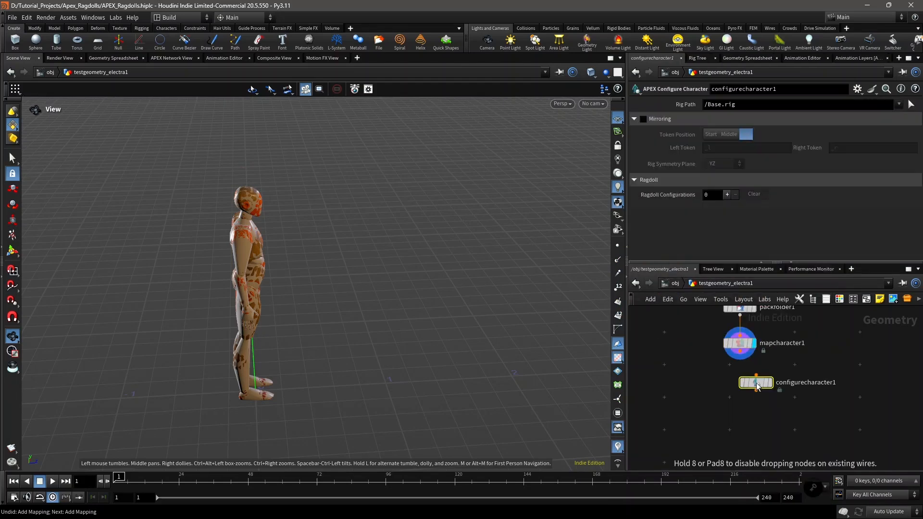
click(756, 386)
scroll(755, 386, up, 2)
mouse_move(781, 391)
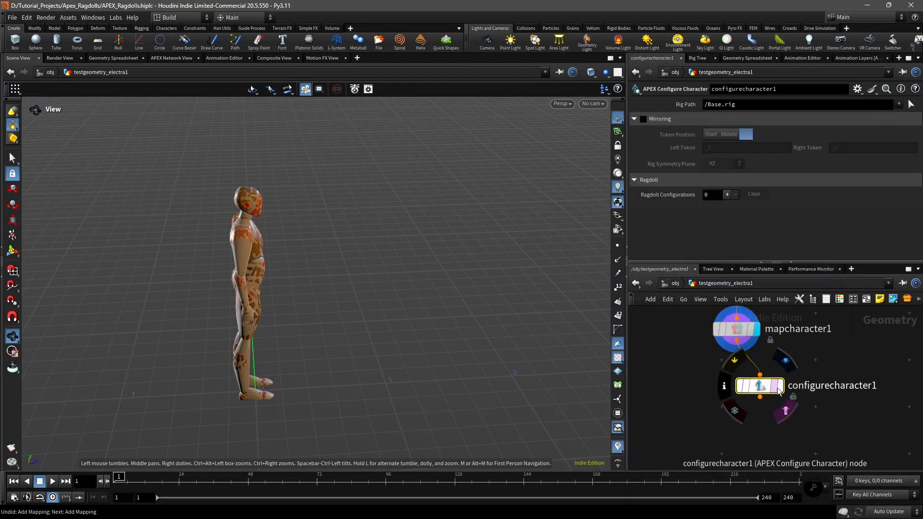
drag(781, 392, 757, 390)
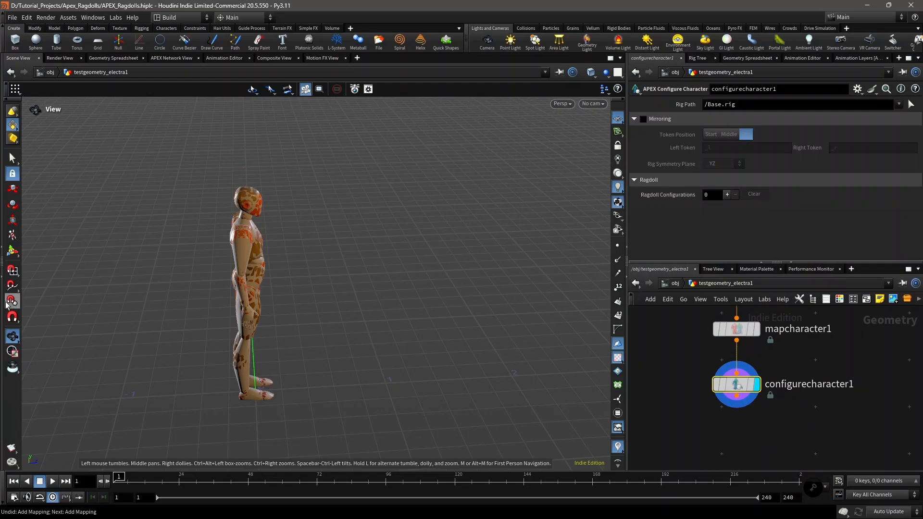
- View the character's rig controls in the Animate viewport state, and return the viewport to the View tool
click(11, 252)
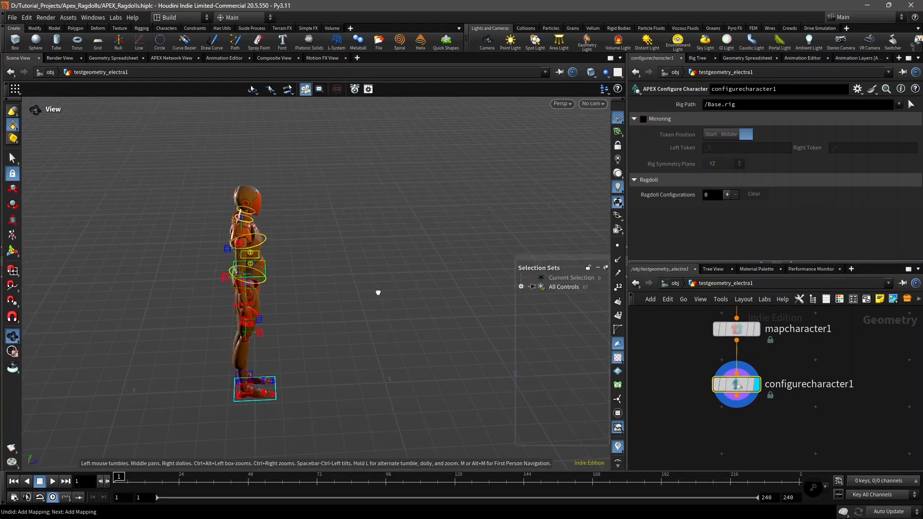
drag(377, 292, 272, 301)
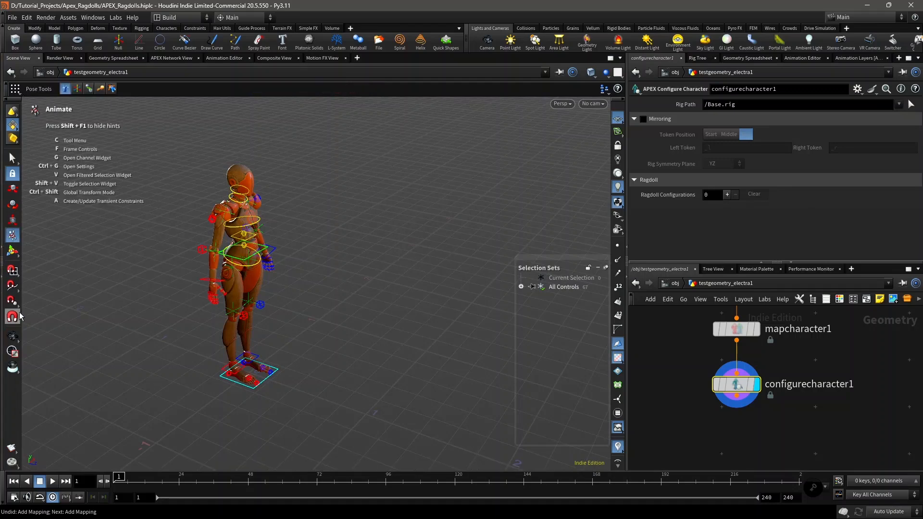
click(12, 336)
drag(249, 272, 298, 269)
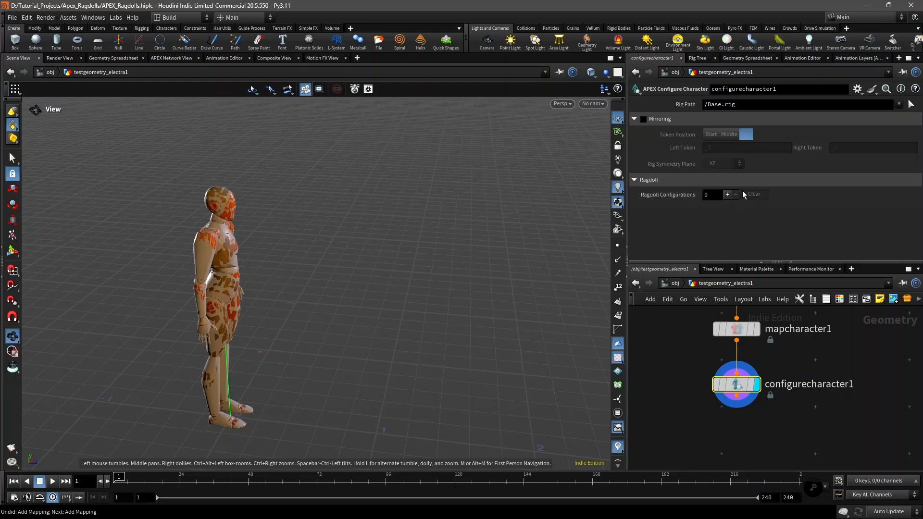
- Add one ragdoll configuration to the configure character node and set its character name to Electra_Ragdoll
click(726, 194)
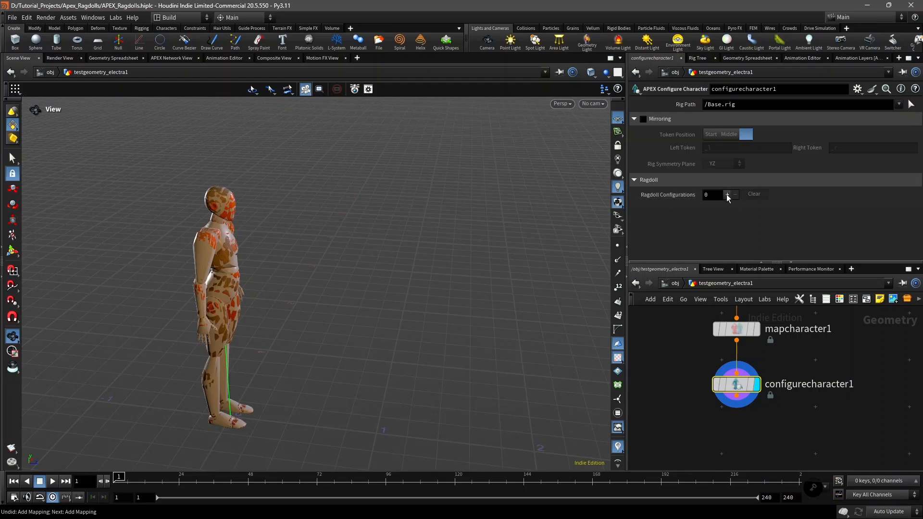
scroll(708, 222, down, 2)
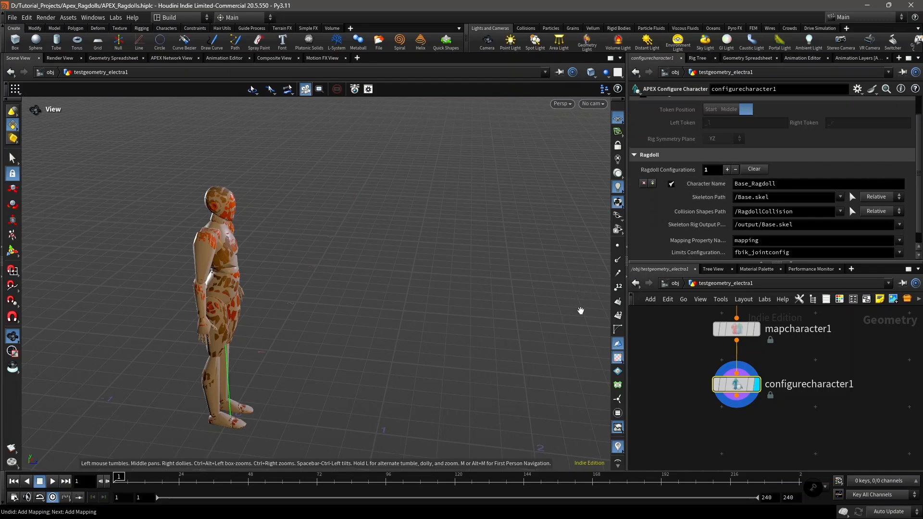
drag(788, 184, 698, 184)
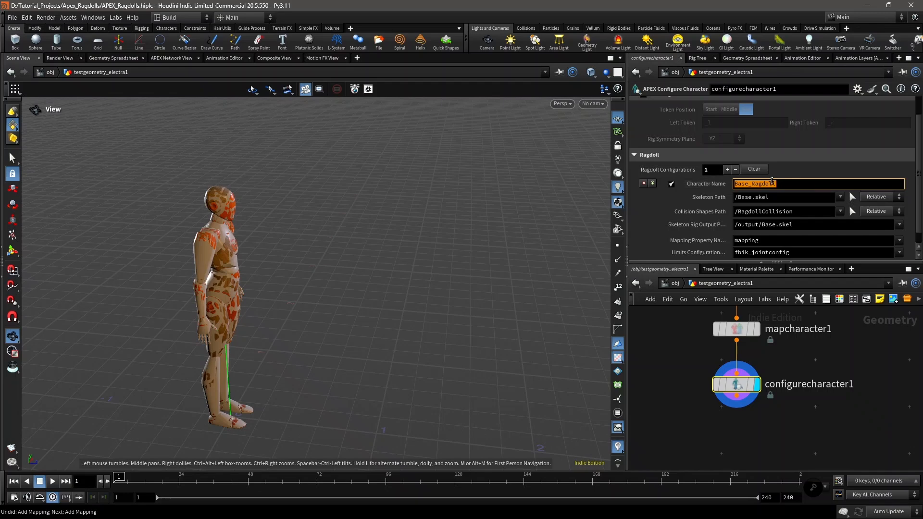
text(Electra_Ragdoll)
key(Return)
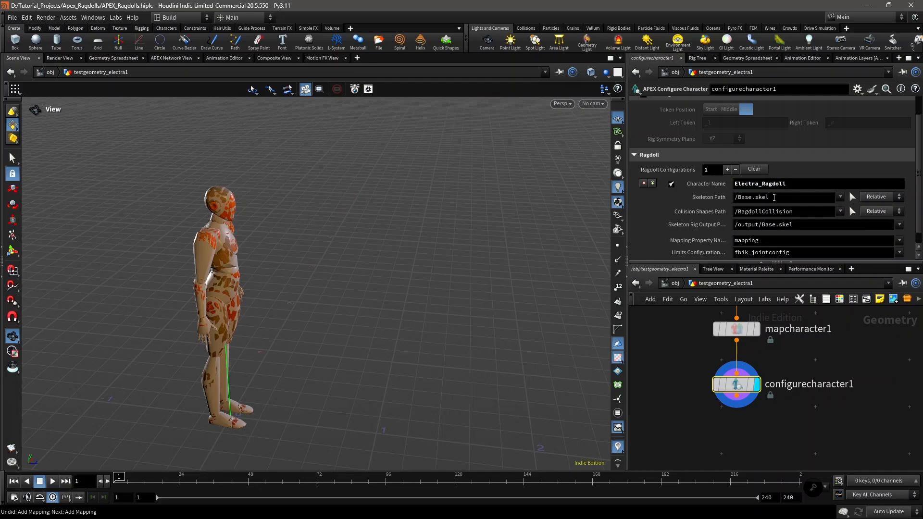
- Check the skeleton path options and select /RagdollCollision as the ragdoll configuration's collision shapes path
click(840, 197)
click(840, 211)
click(711, 218)
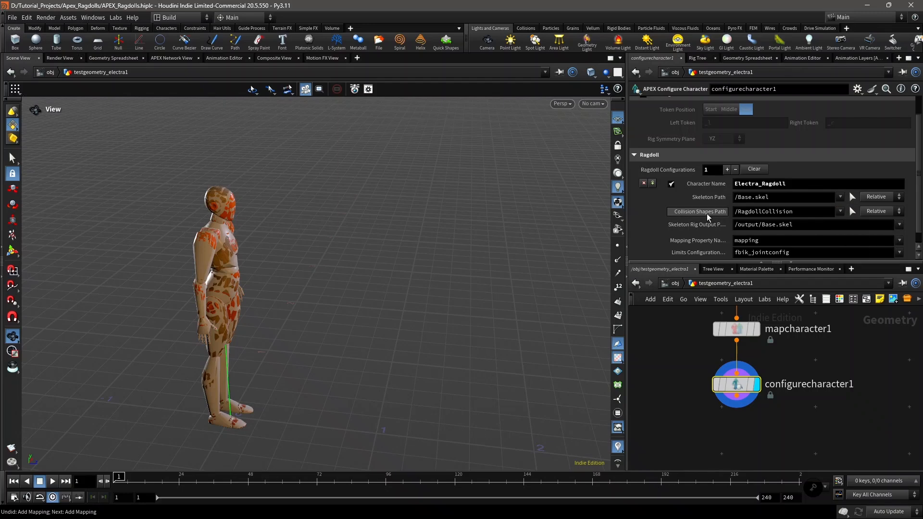
click(839, 211)
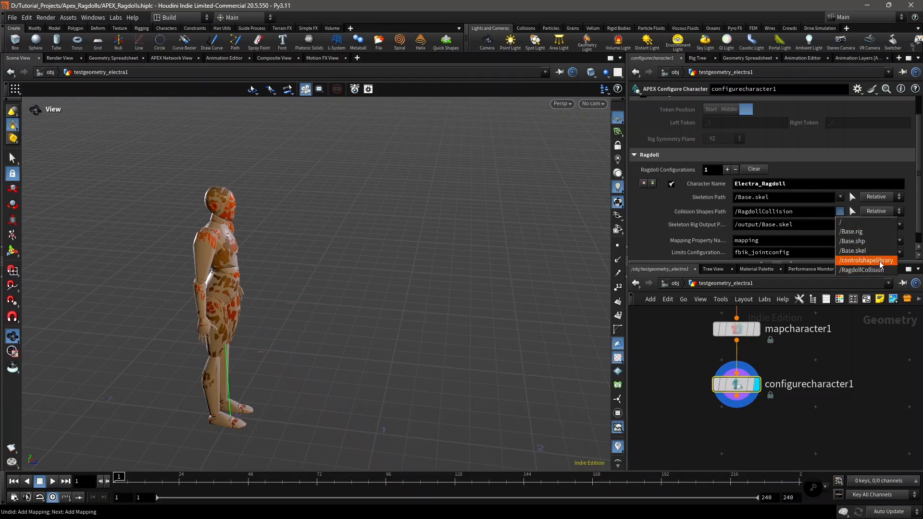
click(853, 270)
scroll(730, 221, down, 1)
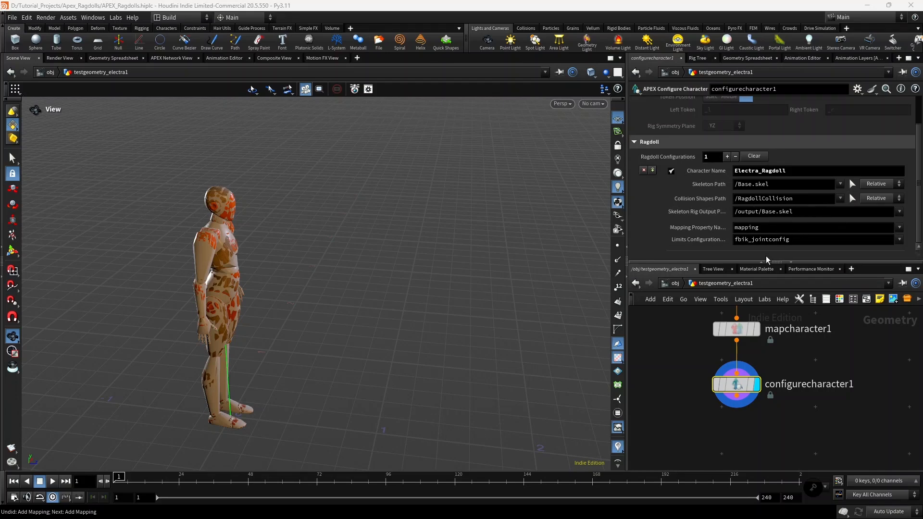
- Examine the limits configuration attribute setting and the upstream joint limits and collision shapes nodes that feed the character configuration
middle_drag(832, 426, 835, 414)
scroll(760, 429, down, 1)
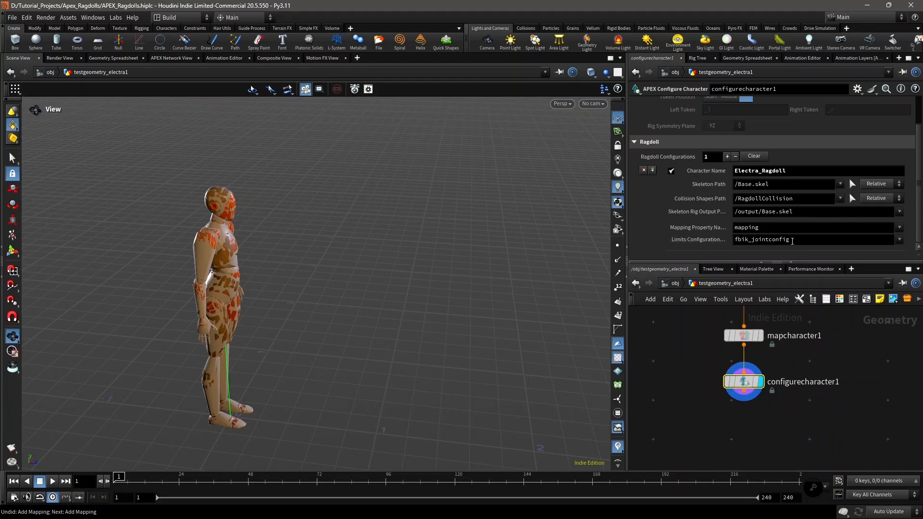
scroll(831, 342, down, 2)
middle_drag(832, 345, 832, 385)
middle_click(809, 412)
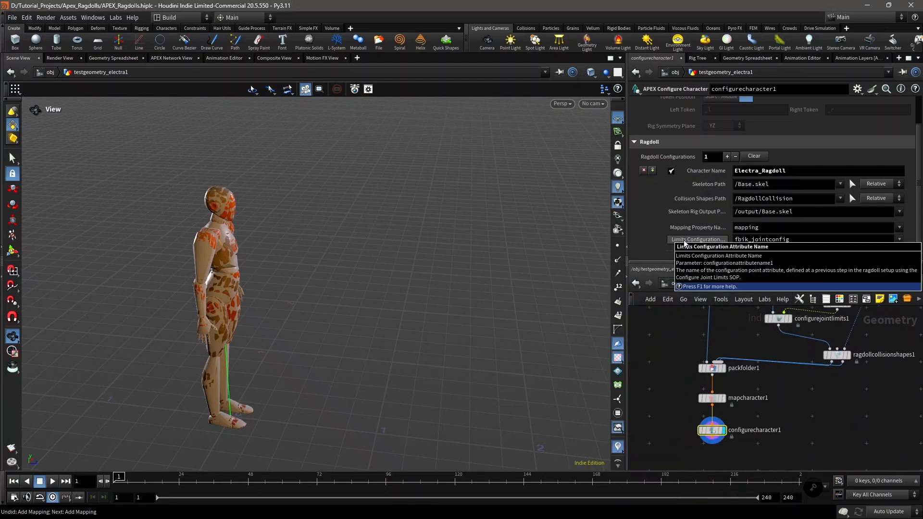
middle_drag(770, 457, 757, 430)
scroll(717, 421, up, 2)
scroll(717, 422, down, 3)
scroll(724, 406, up, 2)
scroll(725, 407, down, 2)
scroll(744, 399, down, 4)
scroll(760, 431, up, 3)
scroll(760, 430, down, 2)
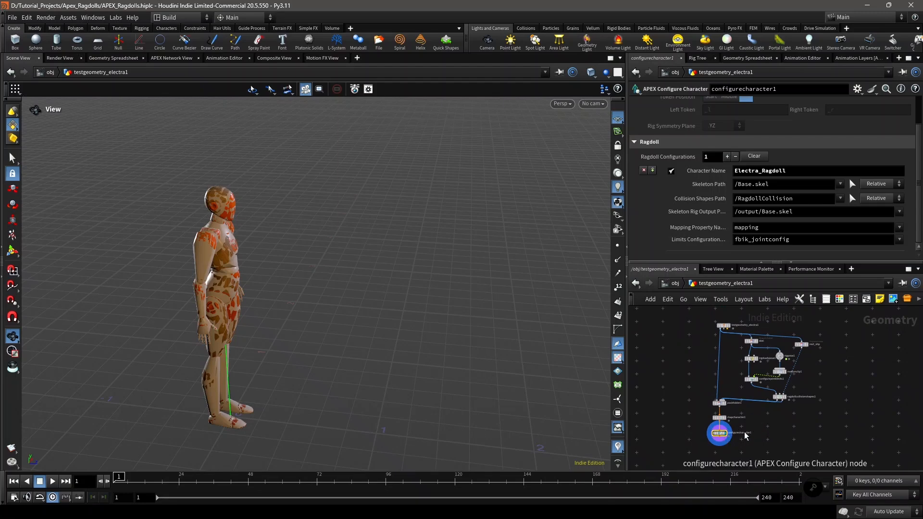
middle_drag(742, 420, 738, 442)
scroll(733, 423, up, 2)
scroll(733, 424, down, 1)
scroll(736, 425, down, 1)
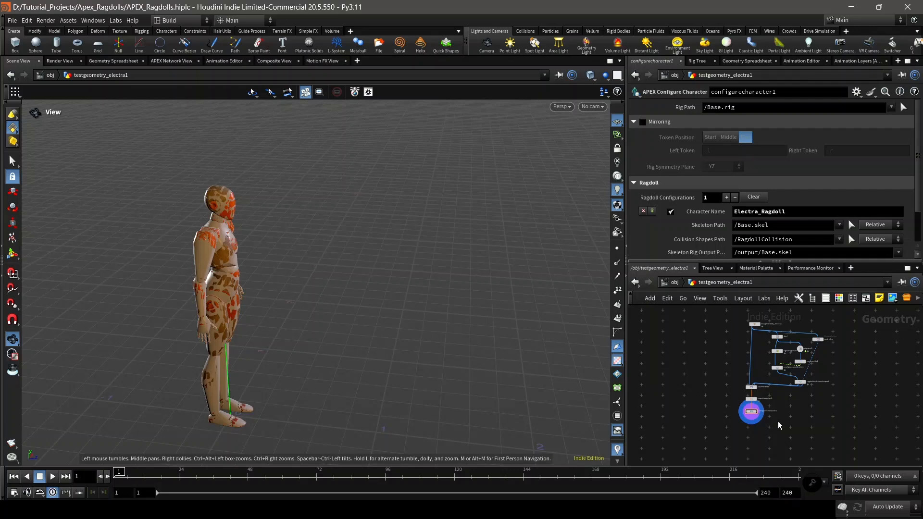
- Add an APEX Scene Add Character node, wire configurecharacter1 into its second input and display it
scroll(768, 403, up, 4)
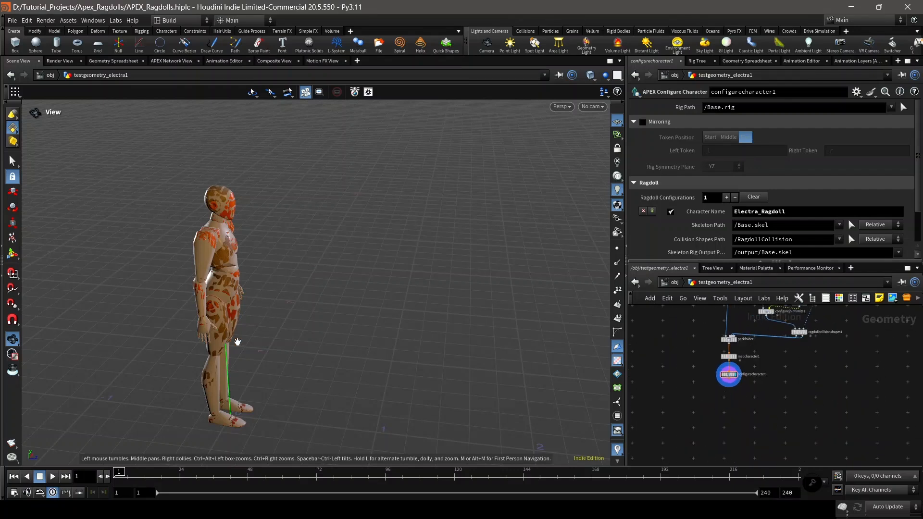
scroll(729, 408, up, 3)
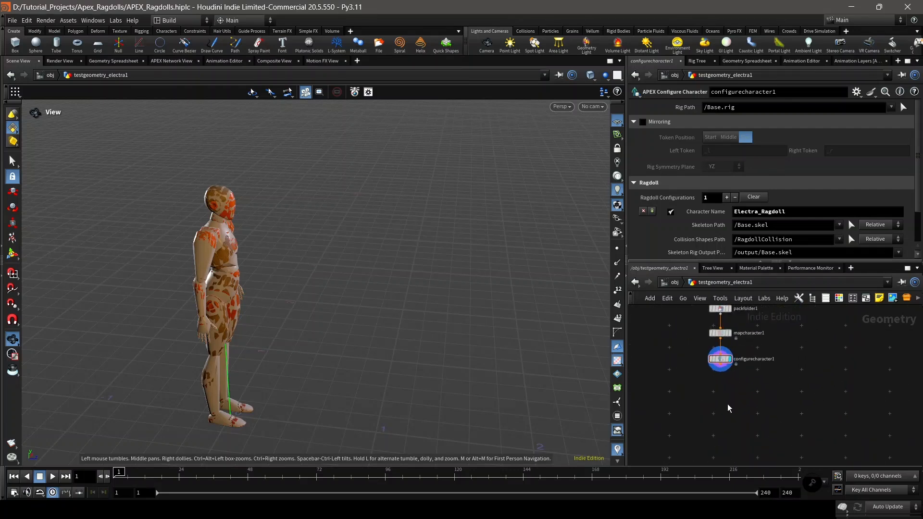
scroll(720, 407, up, 3)
key(Tab)
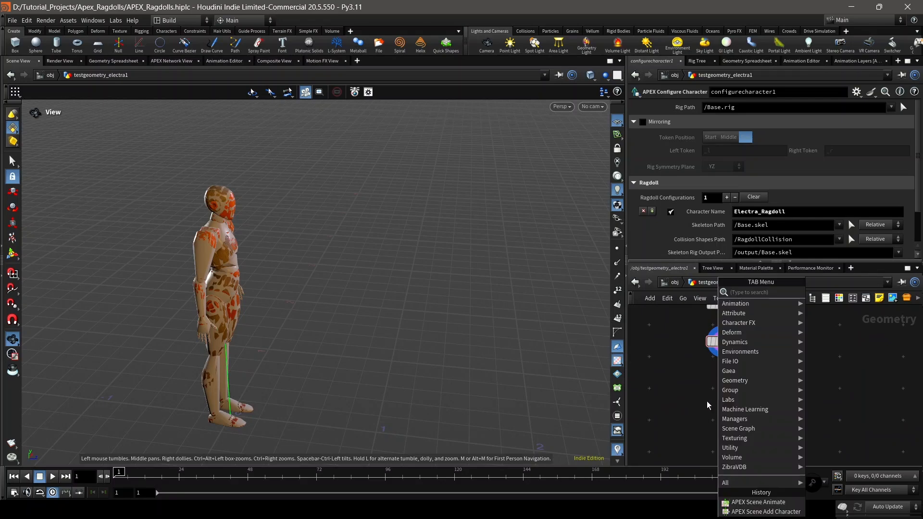
click(685, 384)
key(Tab)
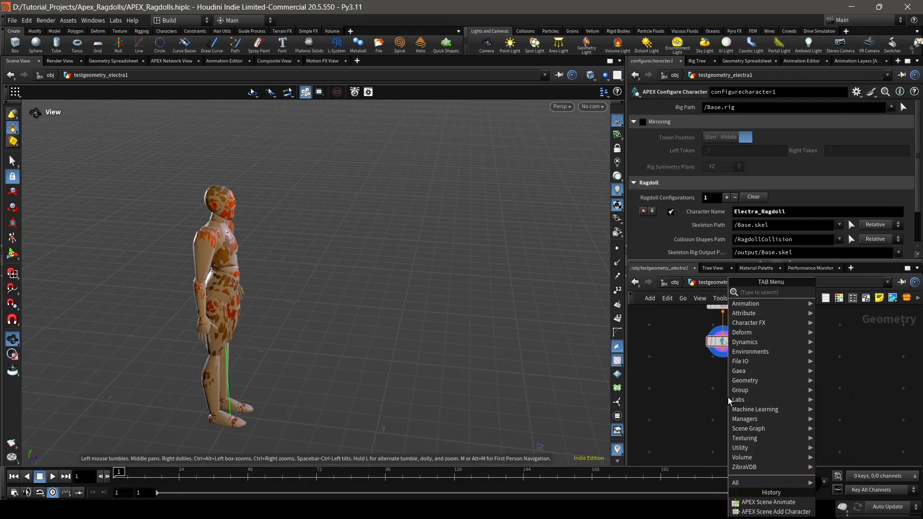
text(apex)
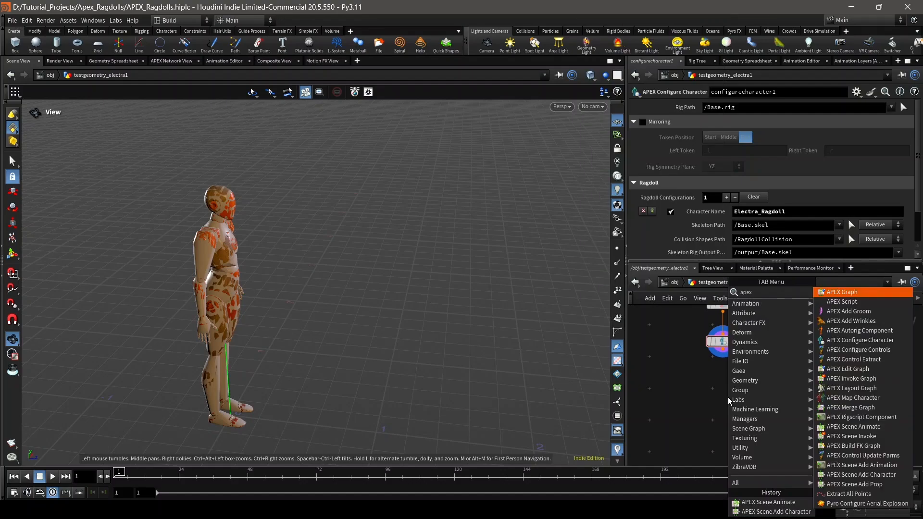
text( add scene)
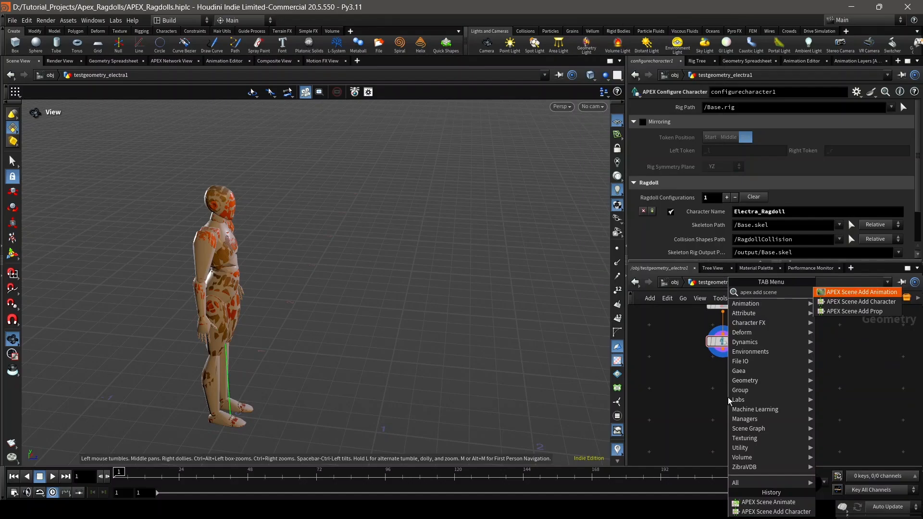
key(Down)
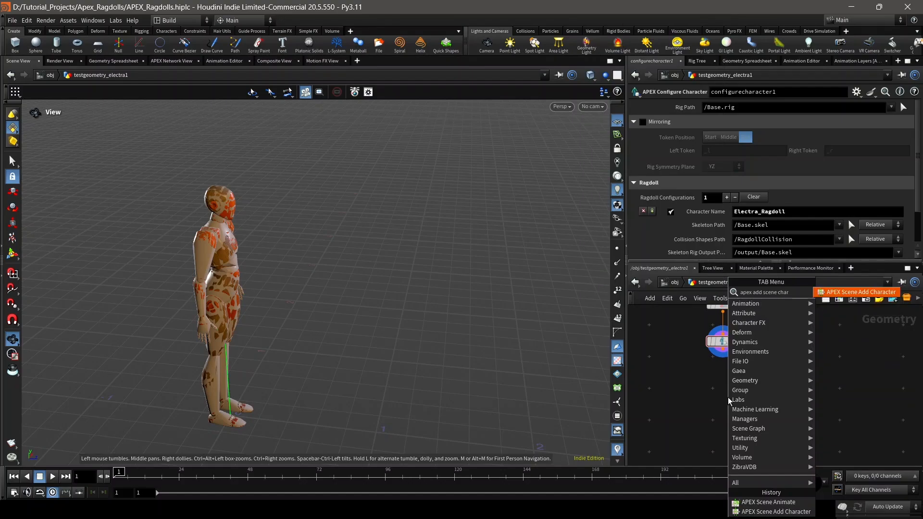
key(Return)
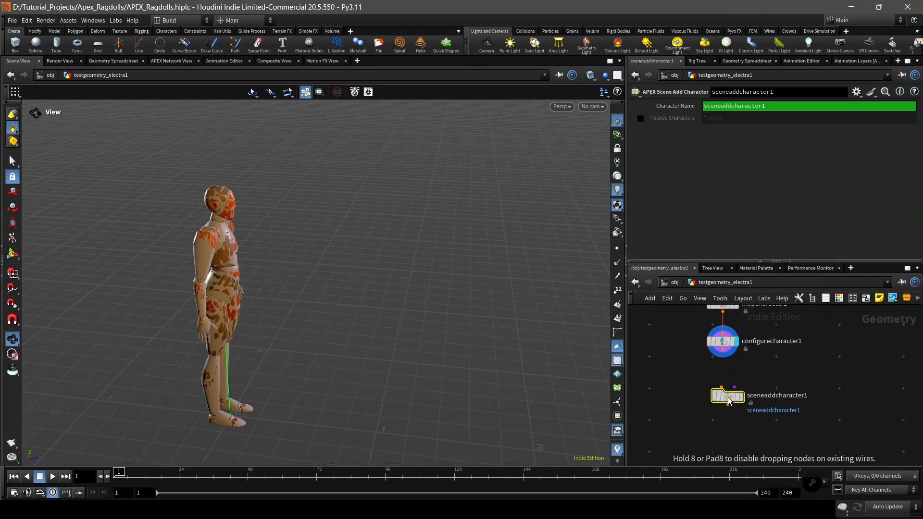
click(722, 358)
click(734, 386)
scroll(736, 387, up, 2)
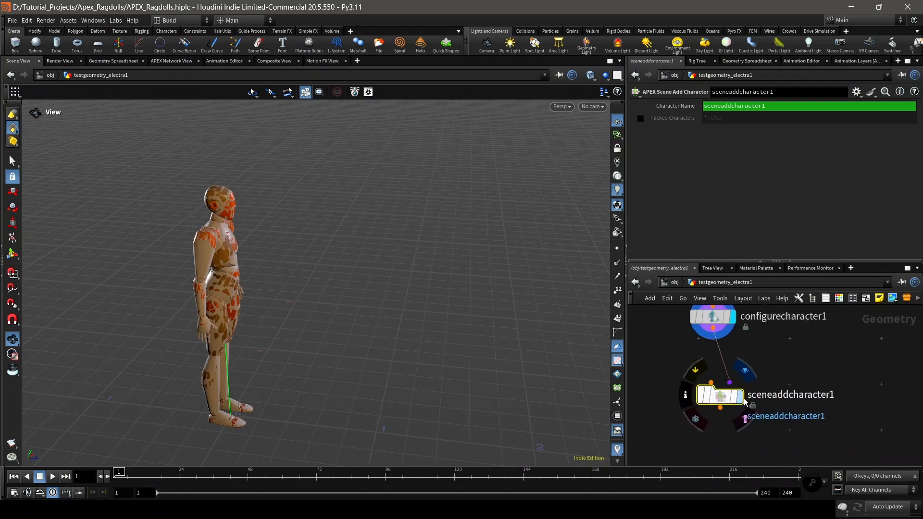
- Rename the scene add character node to Electra and nudge it into place beneath configurecharacter1
double_click(778, 395)
double_click(778, 395)
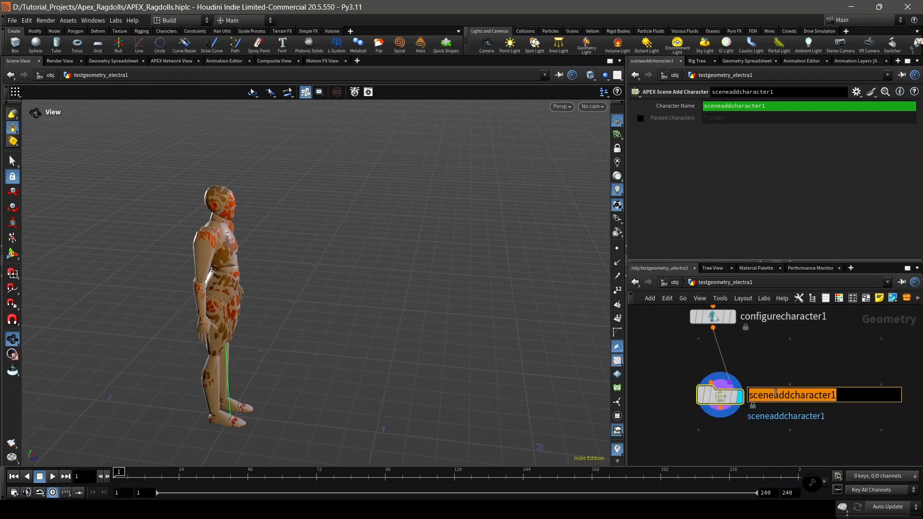
text(Electra)
key(Return)
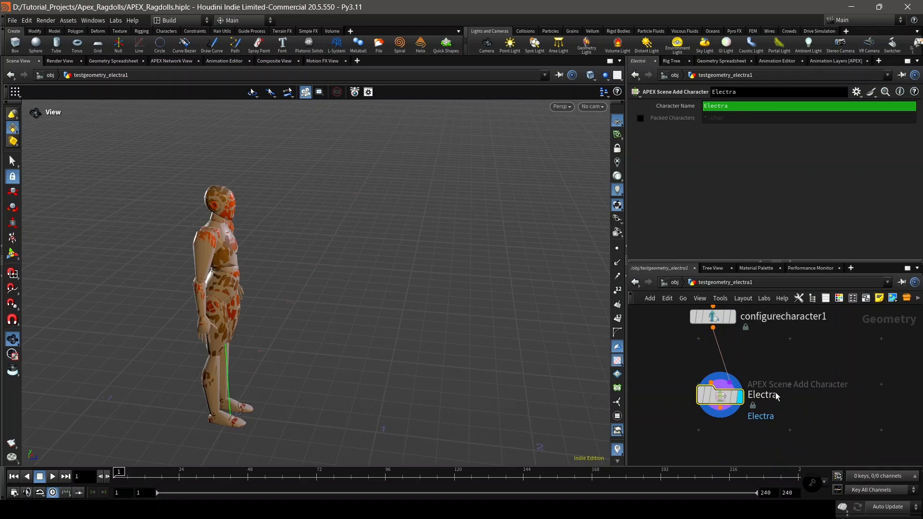
scroll(771, 396, down, 2)
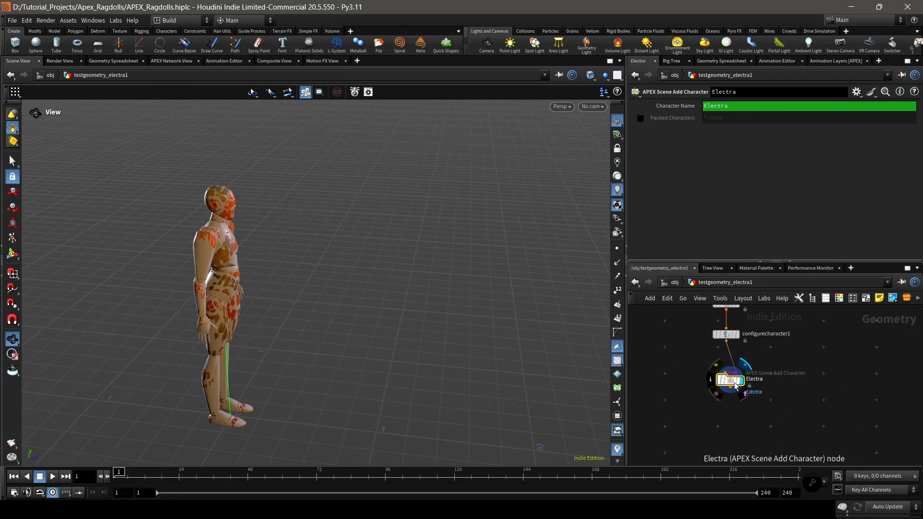
drag(732, 379, 729, 383)
- Add an APEX Scene Animate node below the Electra node, connect Electra's output to it and display it
middle_drag(735, 422, 716, 395)
key(Tab)
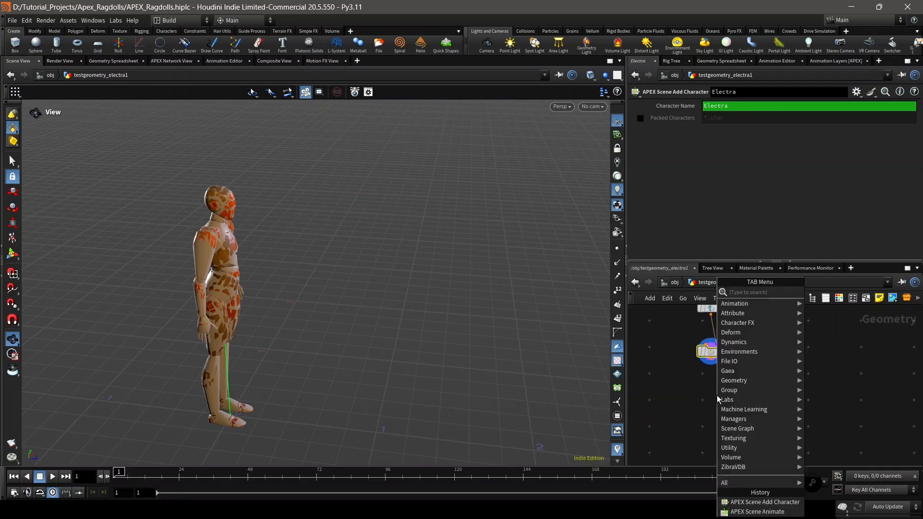
text(sc)
key(BackSpace)
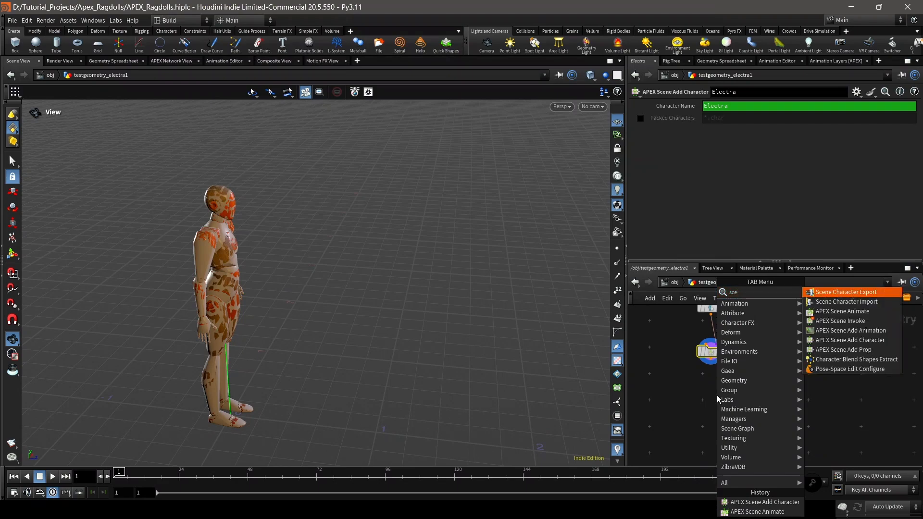
text(ceneanim)
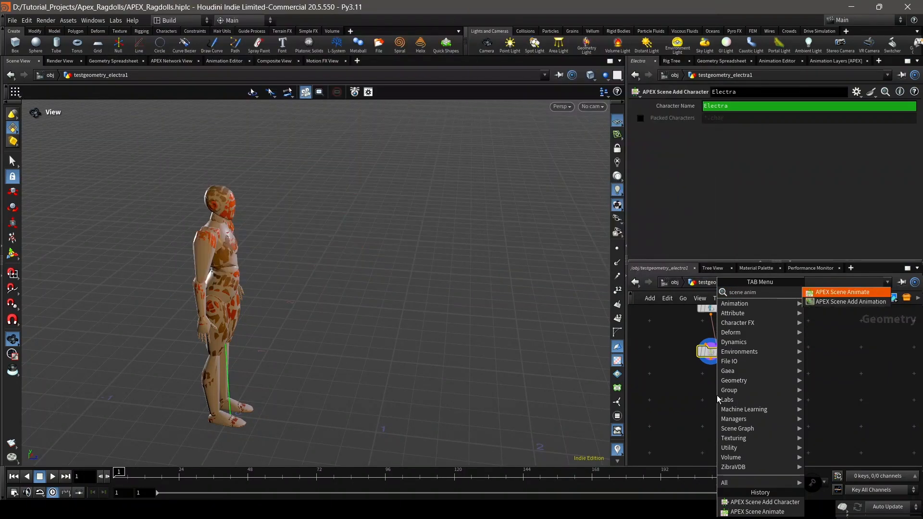
key(Return)
click(716, 395)
scroll(716, 395, up, 3)
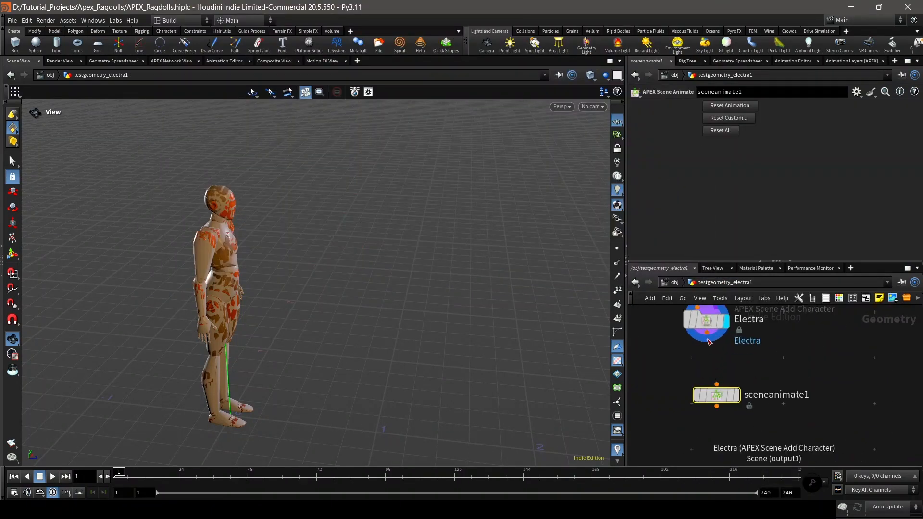
drag(706, 333, 717, 384)
click(735, 395)
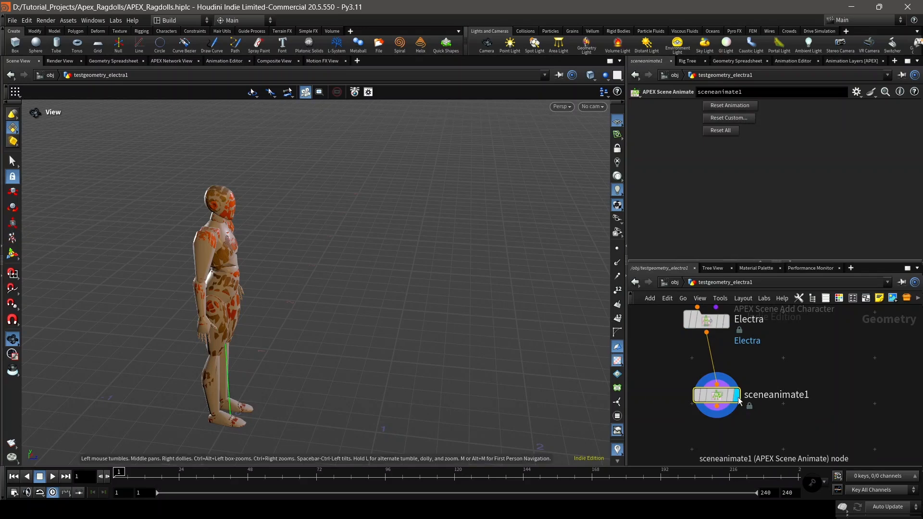
- Align the sceneanimate1 node under Electra, enter the Animate state, and move the arm_ikhandle_r control outward from the hip
drag(724, 401, 714, 388)
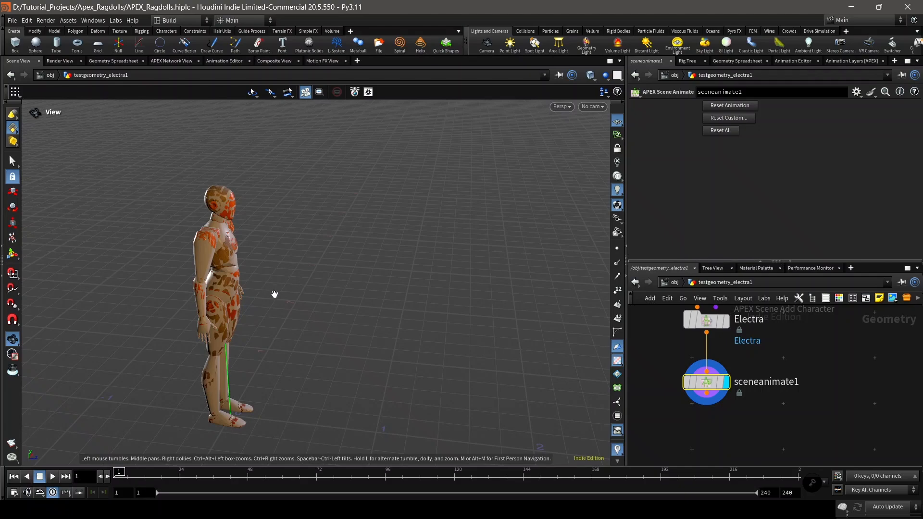
click(12, 238)
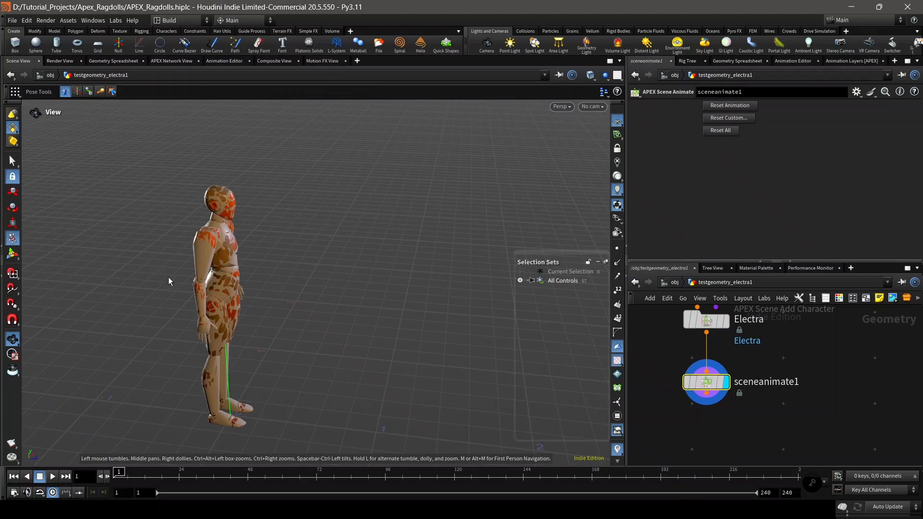
alt+drag(239, 342, 193, 310)
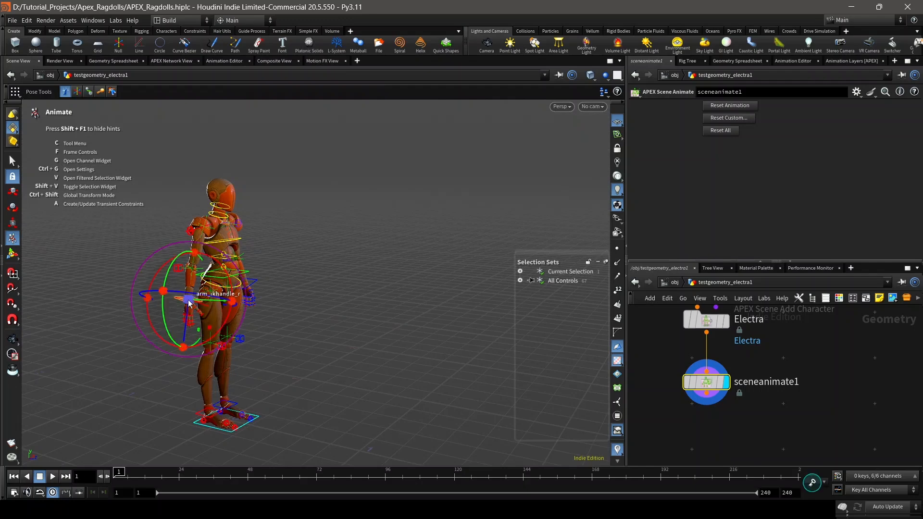
click(188, 300)
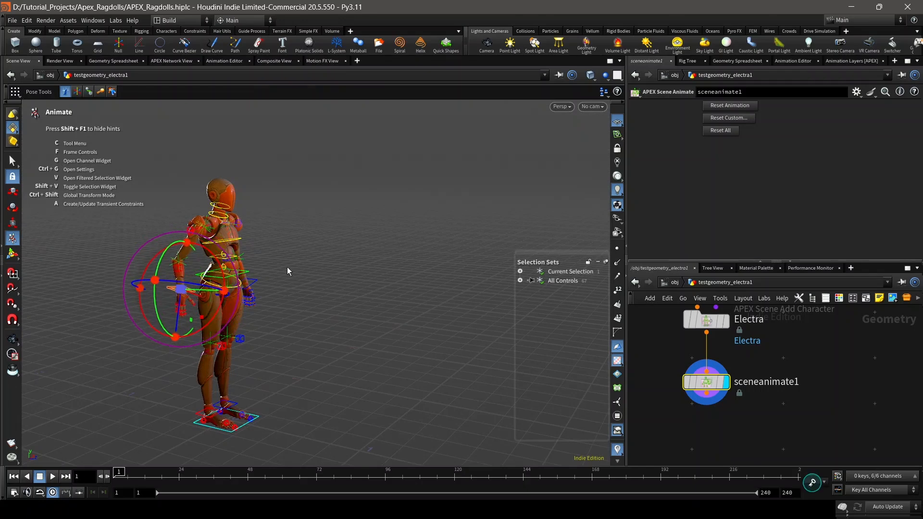
click(326, 254)
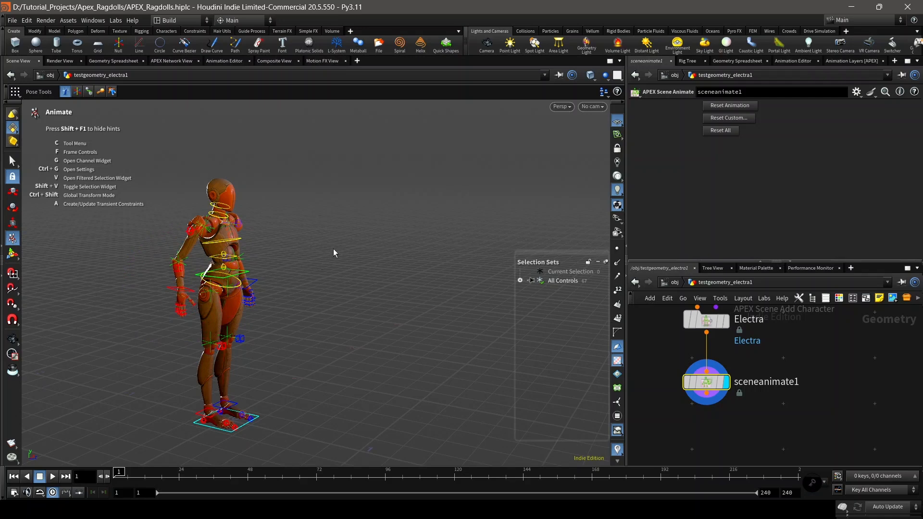
- Expand the All Controls selection set and switch to the Ragdoll tool to create a ragdoll of Electra
click(520, 280)
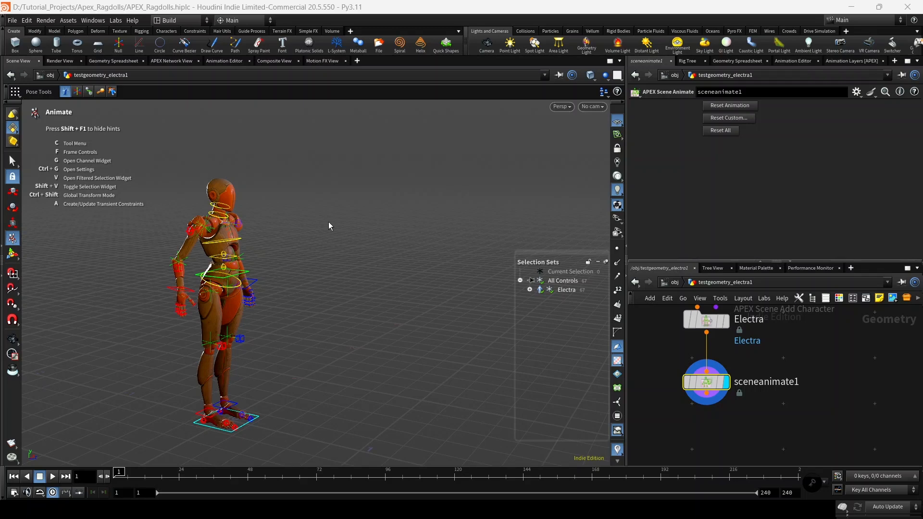
key(c)
click(303, 245)
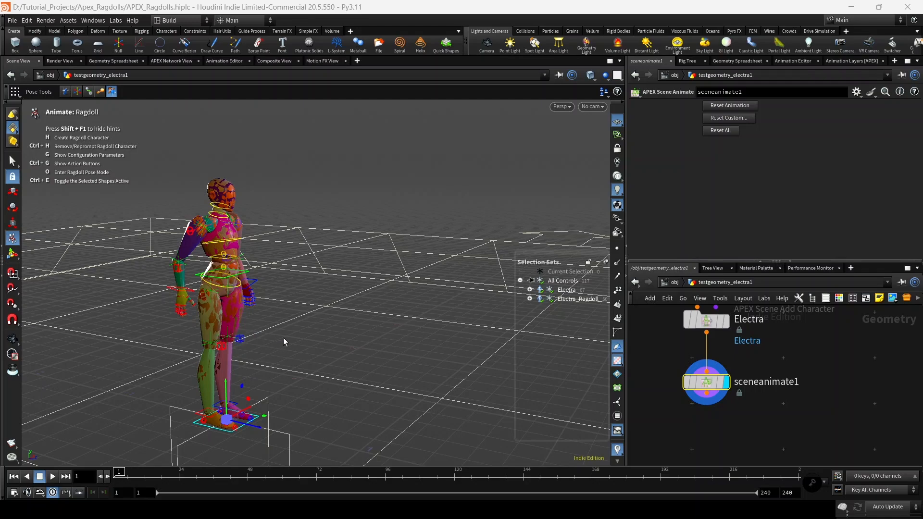
- Play the ragdoll simulation to watch the character collapse, and return to frame 1
key(Escape)
drag(292, 316, 244, 241)
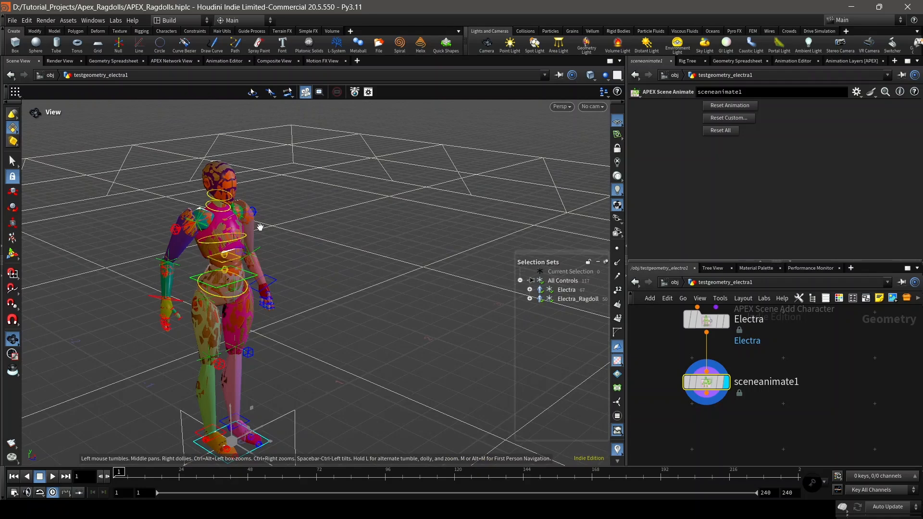
drag(248, 243, 276, 292)
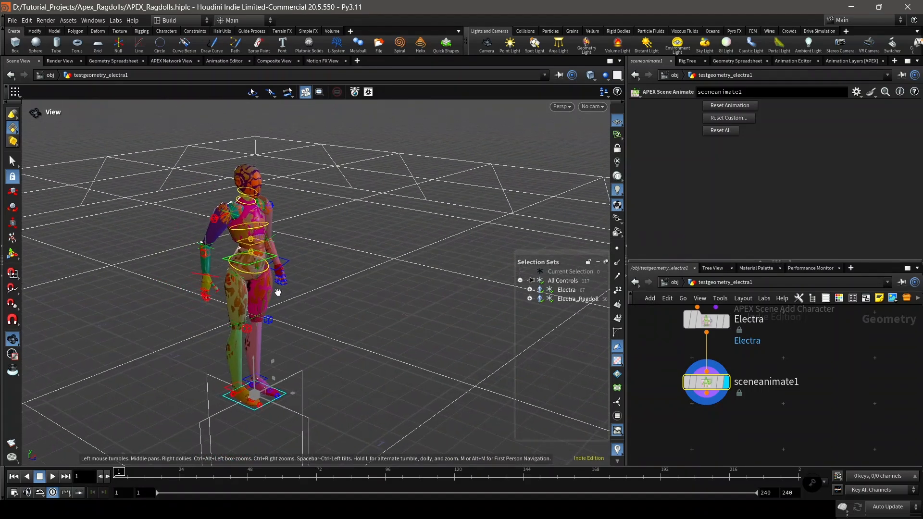
click(52, 476)
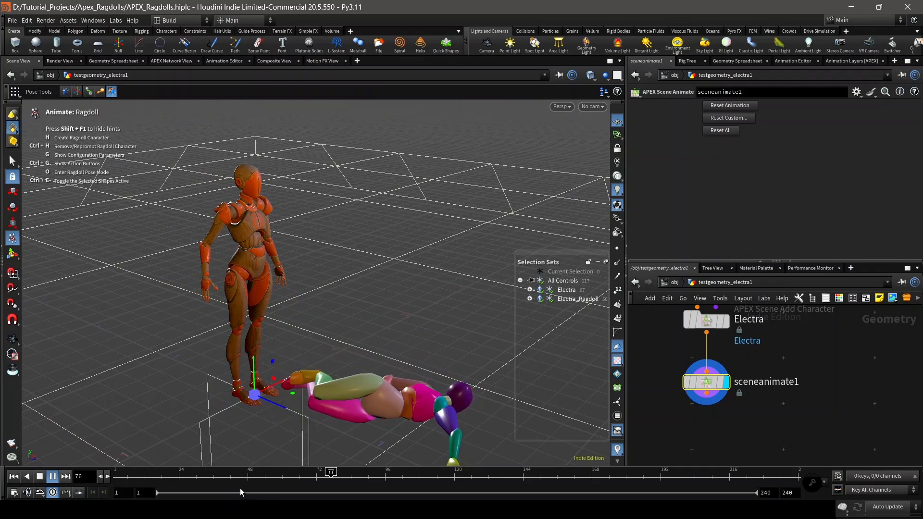
drag(179, 474, 115, 475)
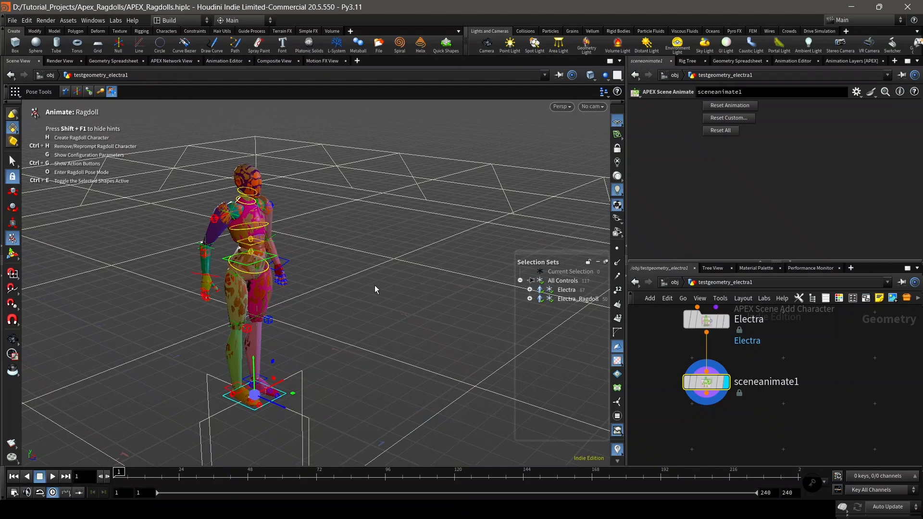
- Turn off Ground Display in the ragdoll solver settings, review the ragdoll actions, and close the settings
key(g)
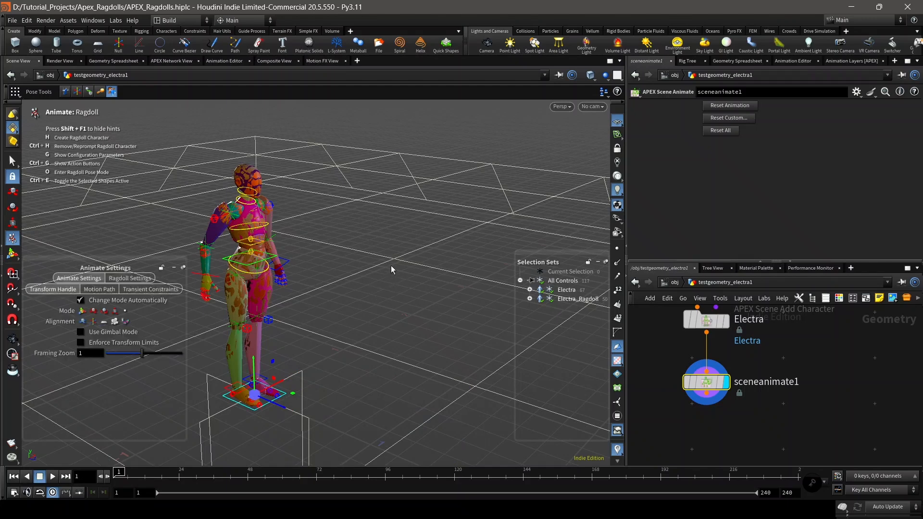
drag(122, 266, 407, 166)
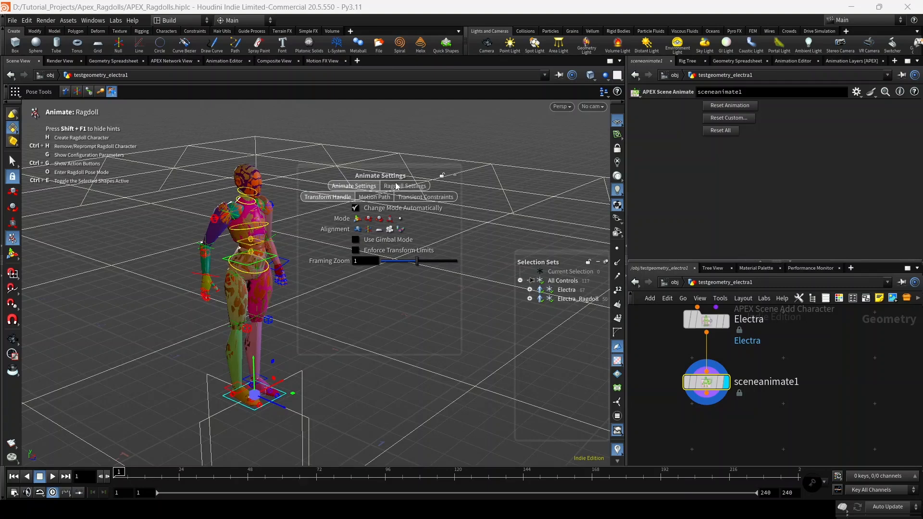
click(409, 188)
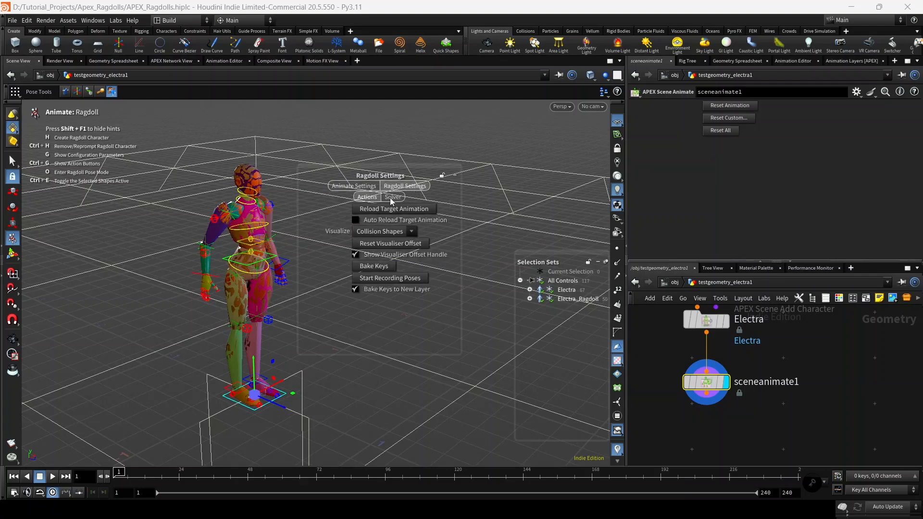
click(393, 197)
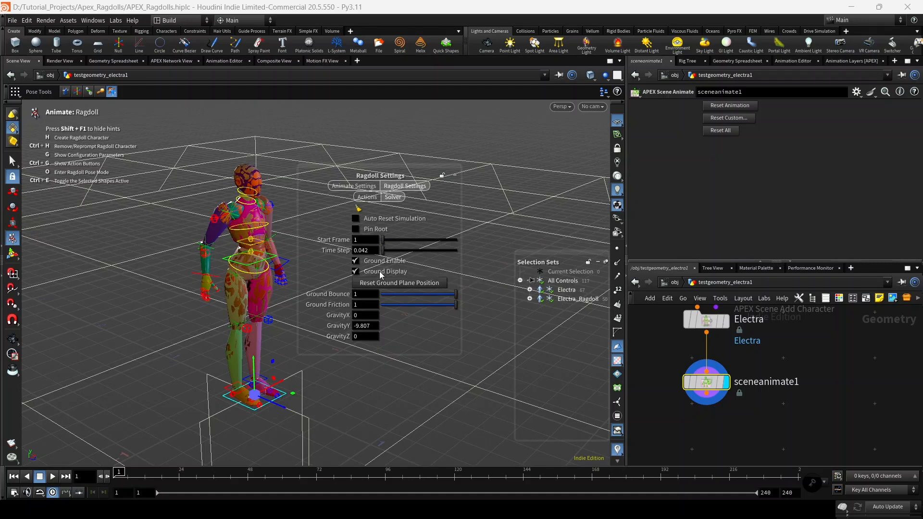
click(396, 273)
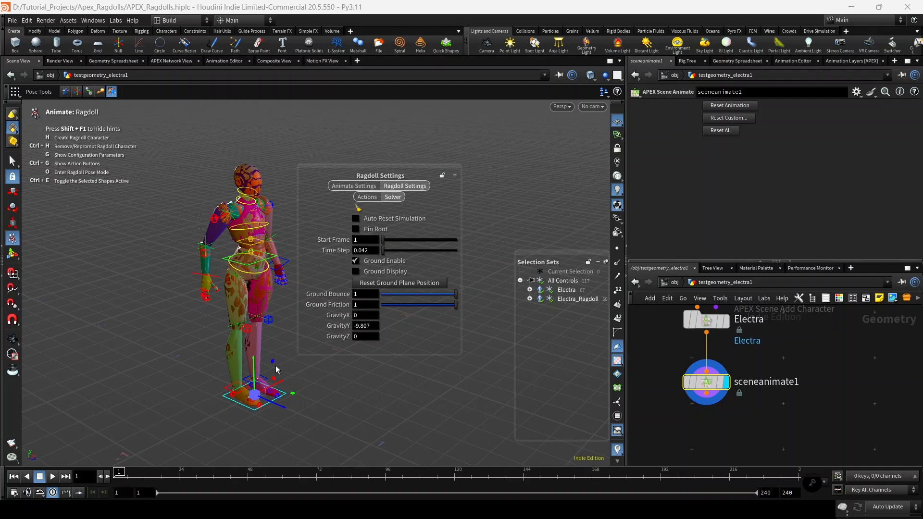
click(368, 197)
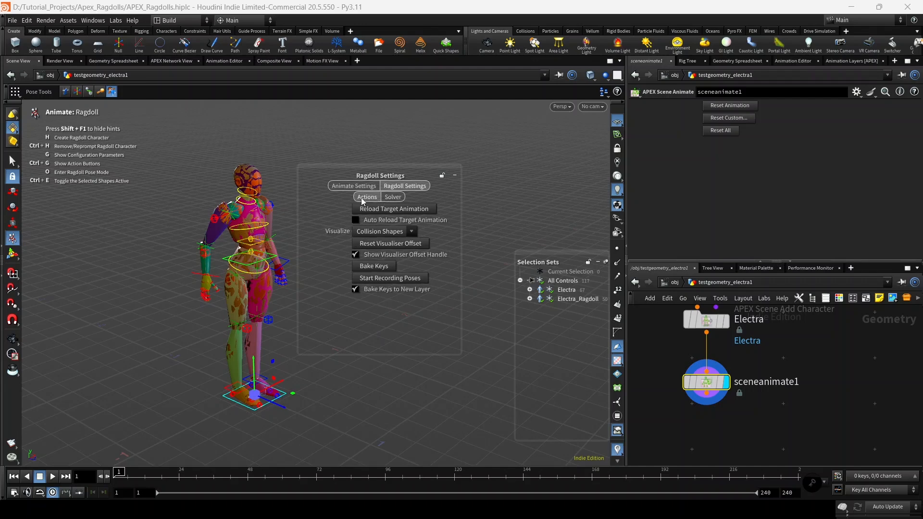
click(392, 197)
click(369, 198)
key(ctrl+g)
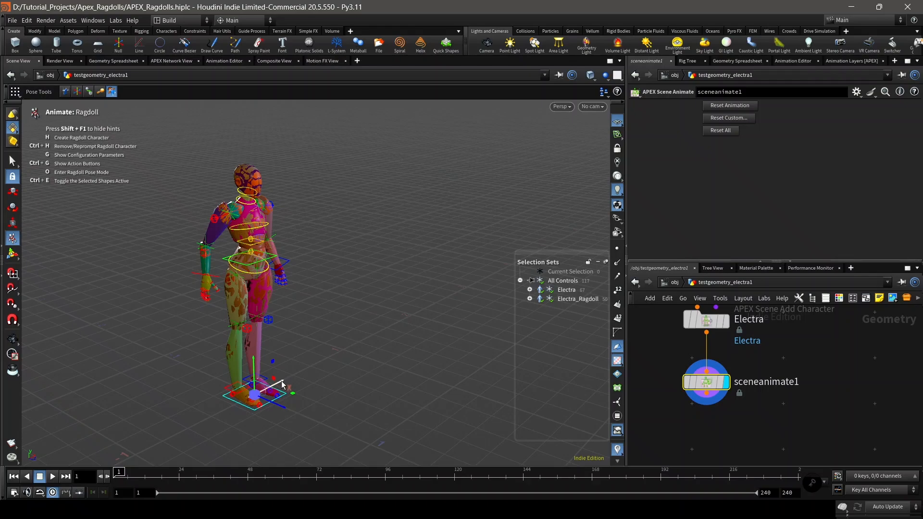
- Offset the ragdoll visualiser so the ragdoll stands beside the original character
key(h)
key(Escape)
drag(361, 353, 320, 368)
key(Return)
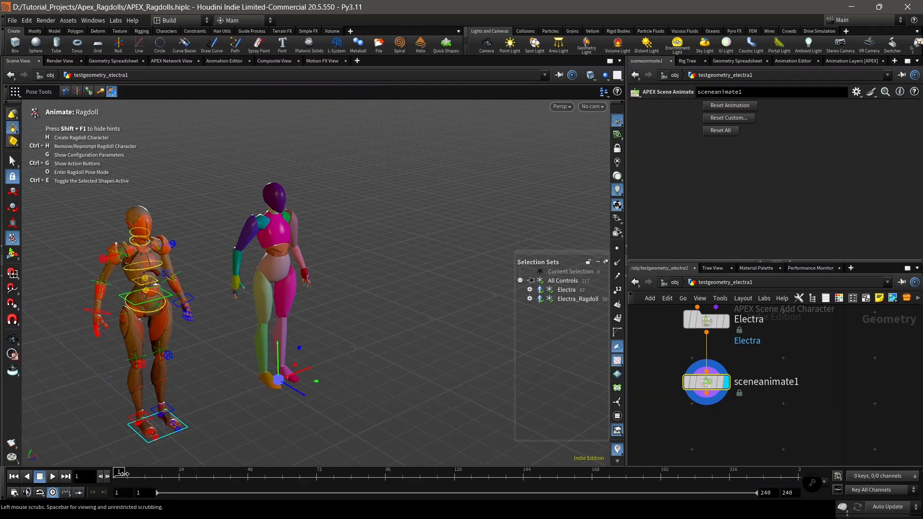
- Scrub the simulation to frame 70 and compare the offset ragdoll with the original character
drag(124, 473, 311, 478)
alt+drag(356, 385, 409, 376)
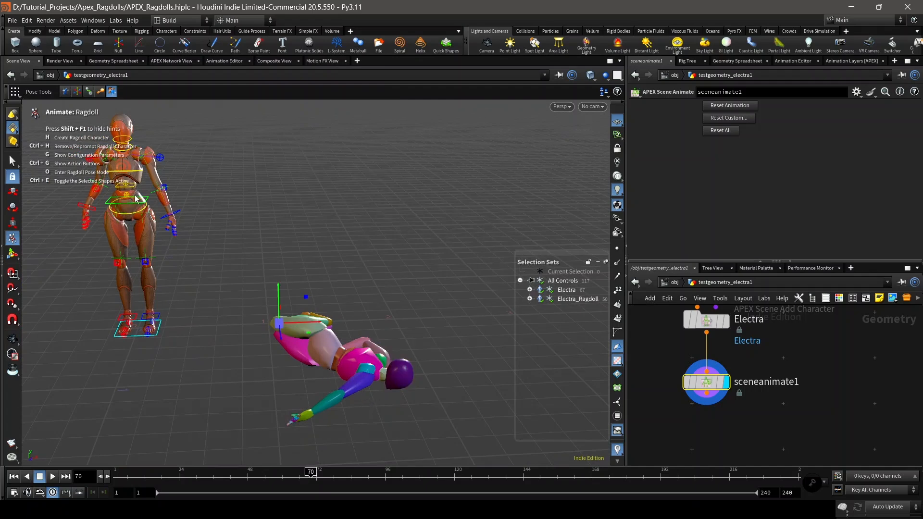
drag(192, 201, 339, 278)
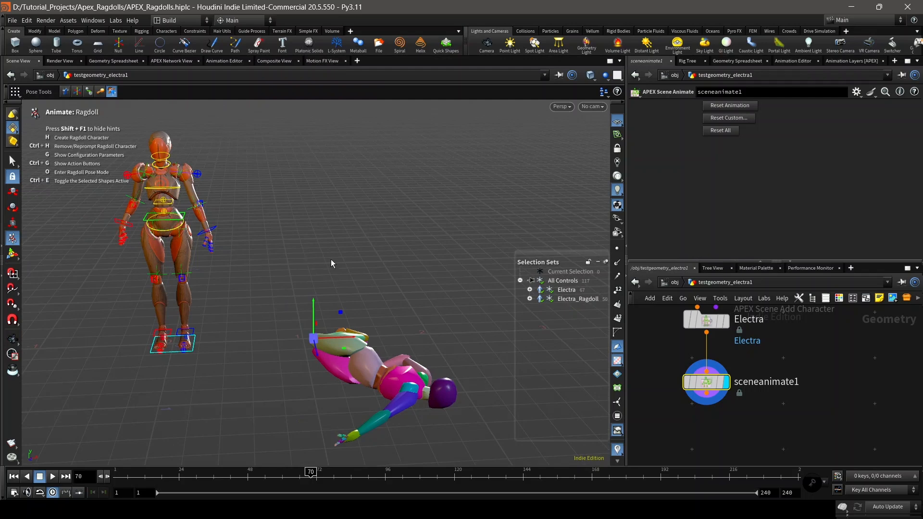
- Set the ragdoll's Visualize option to Skin Geometry
key(g)
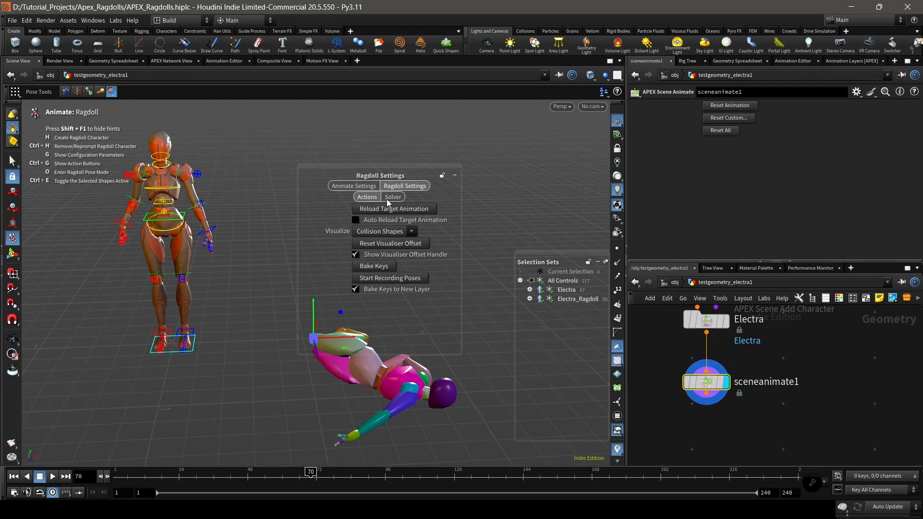
click(372, 232)
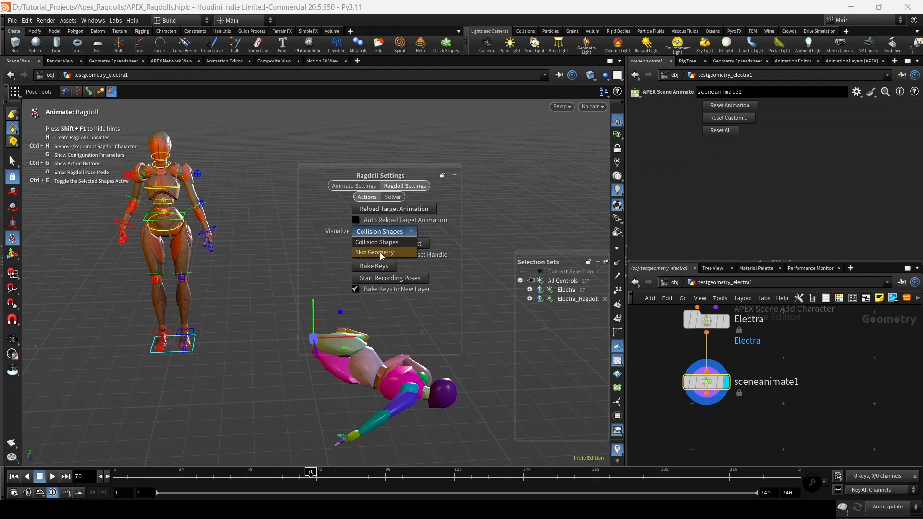
click(379, 251)
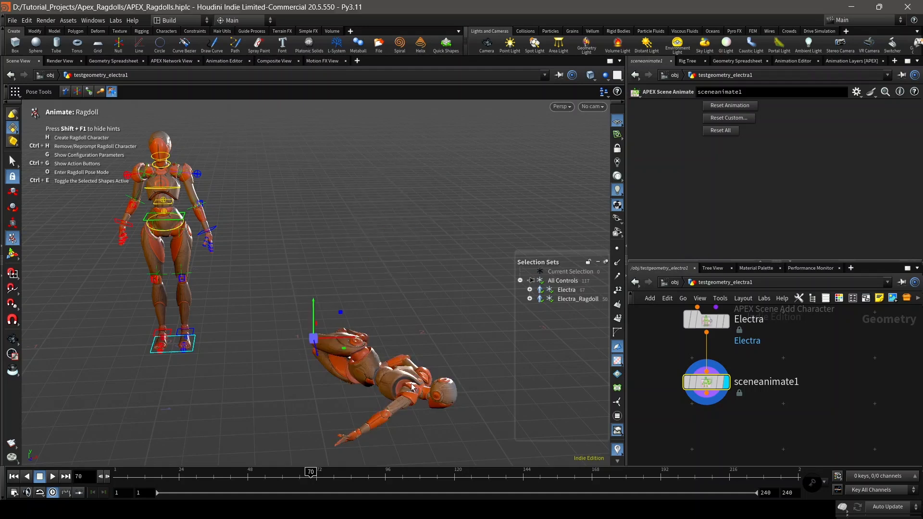
- Replay the simulation from frame 1 with the skinned ragdoll and return to frame 1
drag(269, 478, 11, 465)
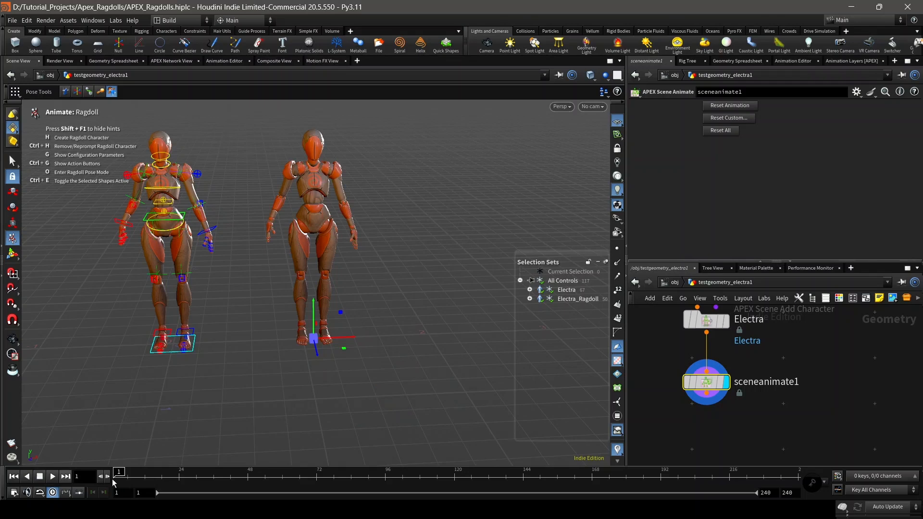
click(120, 474)
drag(124, 472, 73, 479)
click(53, 476)
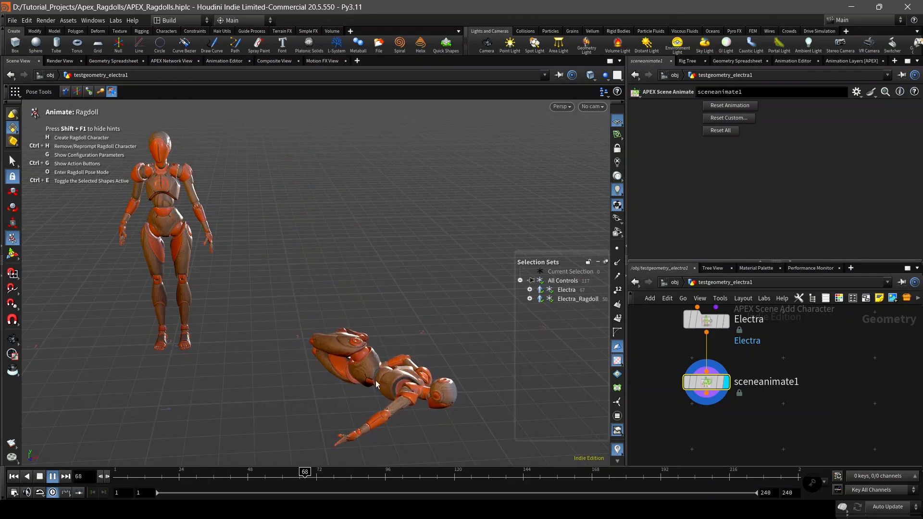
drag(216, 475, 119, 477)
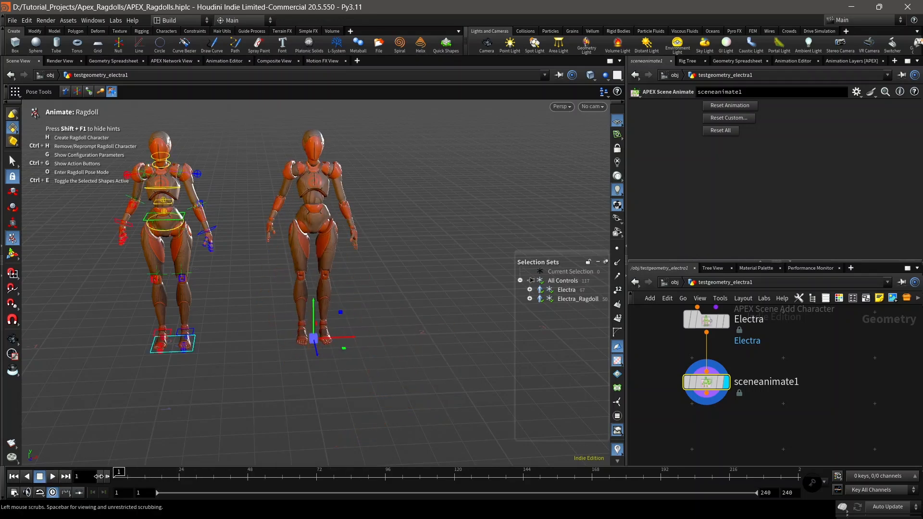
- Switch back to the Animate tool and lower Electra's hip control slightly so the knees bend
key(Escape)
drag(294, 308, 298, 313)
middle_drag(299, 313, 385, 303)
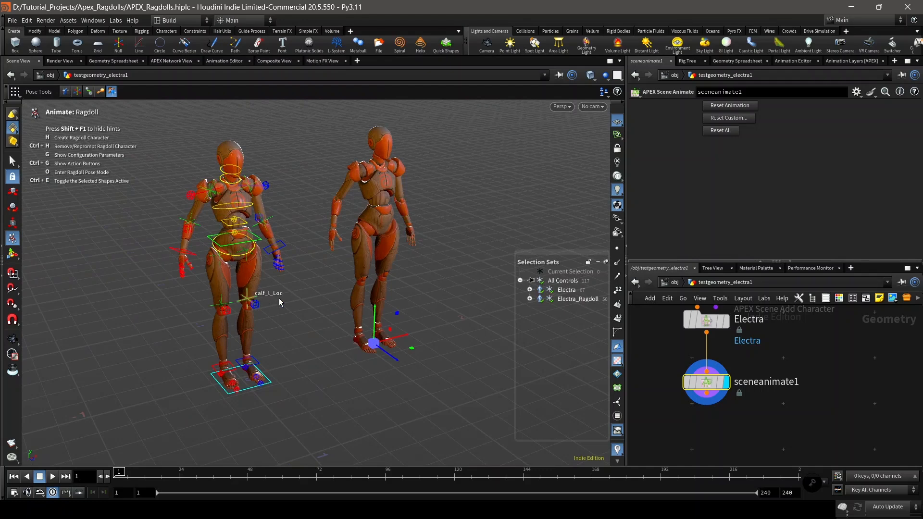
key(y)
click(275, 275)
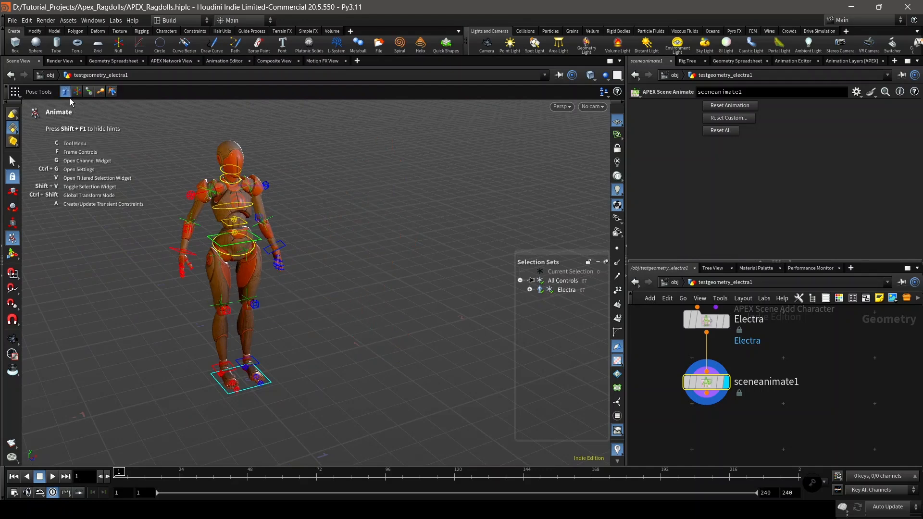
scroll(195, 266, up, 2)
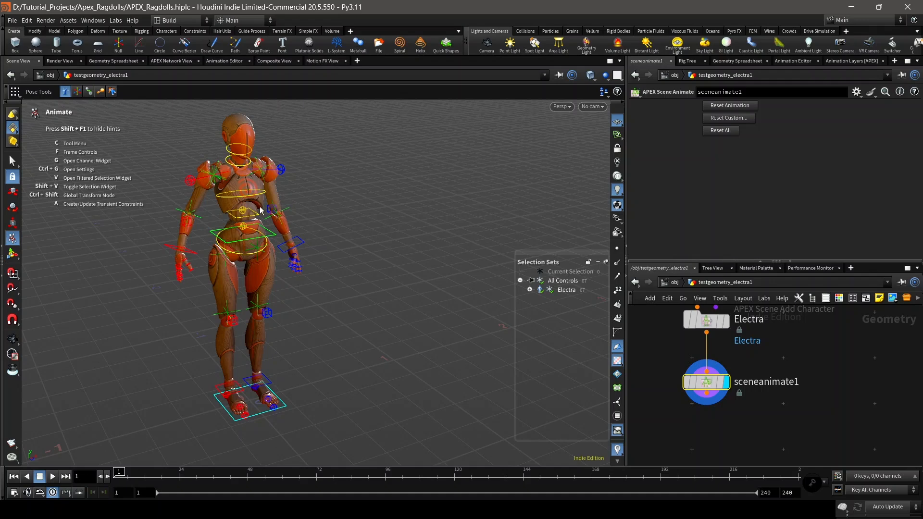
click(235, 245)
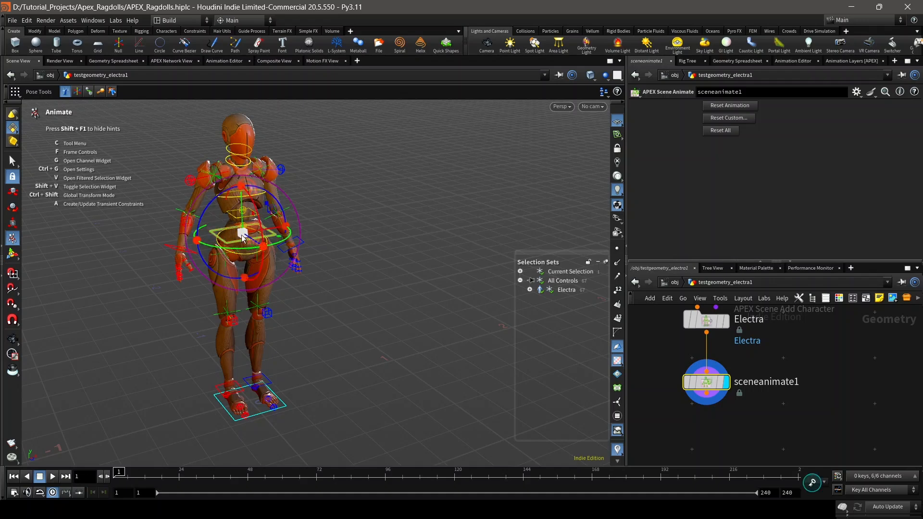
mouse_move(242, 235)
mouse_down()
mouse_move(257, 246)
mouse_move(243, 257)
mouse_move(244, 239)
mouse_up()
click(405, 264)
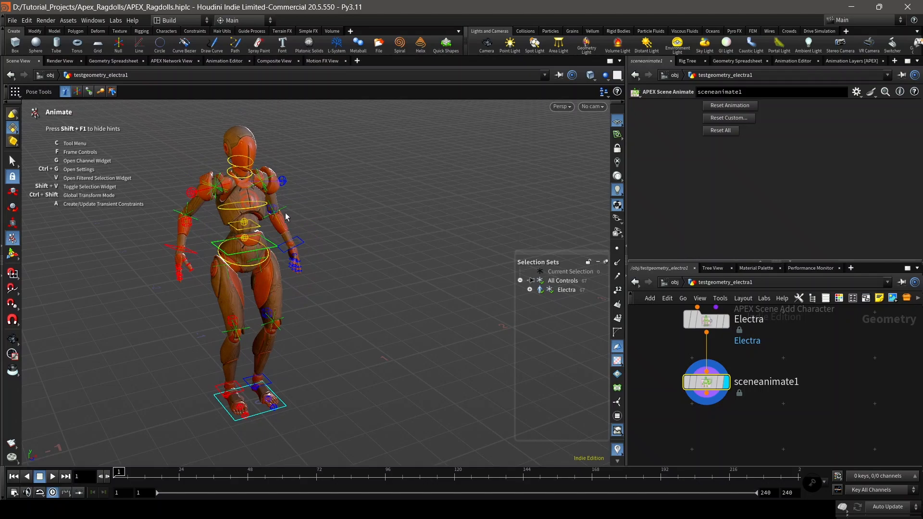
- Return to the Ragdoll tool and frame both the posed character and its ragdoll
key(c)
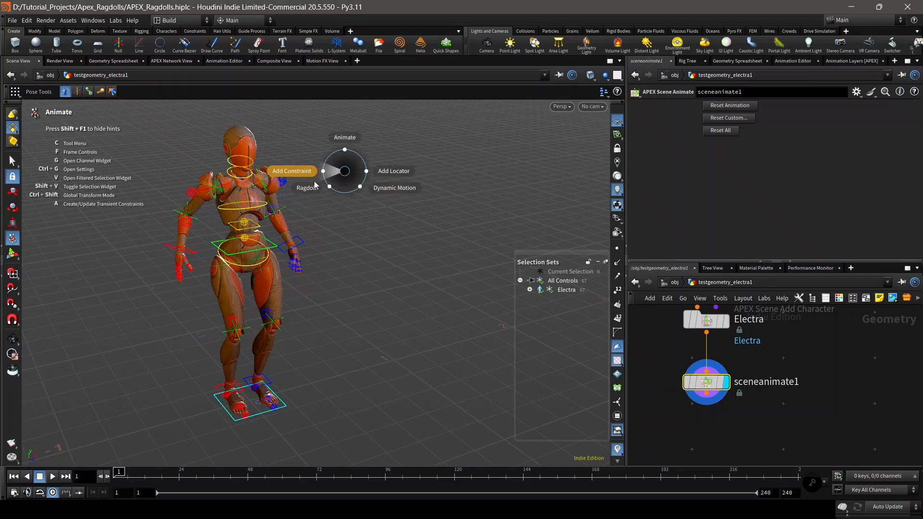
key(h)
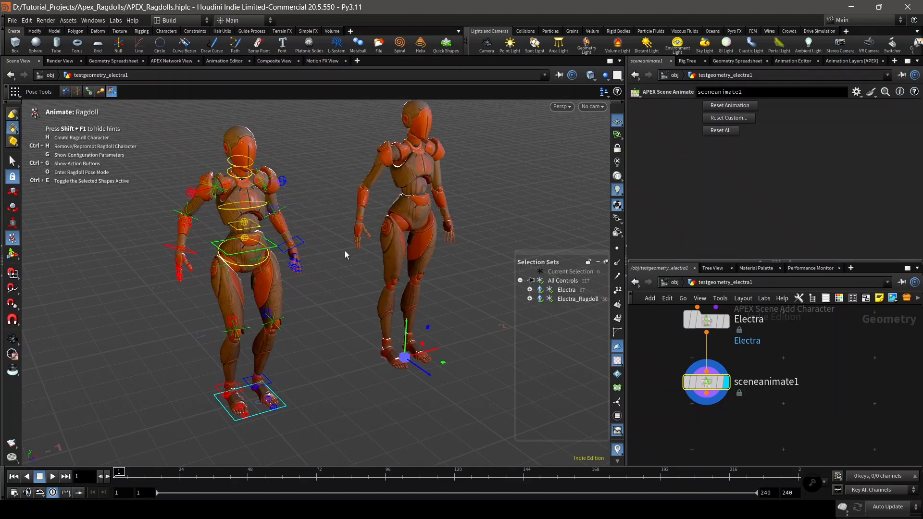
scroll(345, 251, up, 1)
scroll(313, 270, down, 3)
alt+middle_drag(352, 257, 280, 296)
mouse_move(311, 283)
alt+mouse_down()
mouse_move(340, 275)
mouse_move(338, 262)
mouse_move(307, 282)
mouse_move(321, 277)
alt+mouse_up()
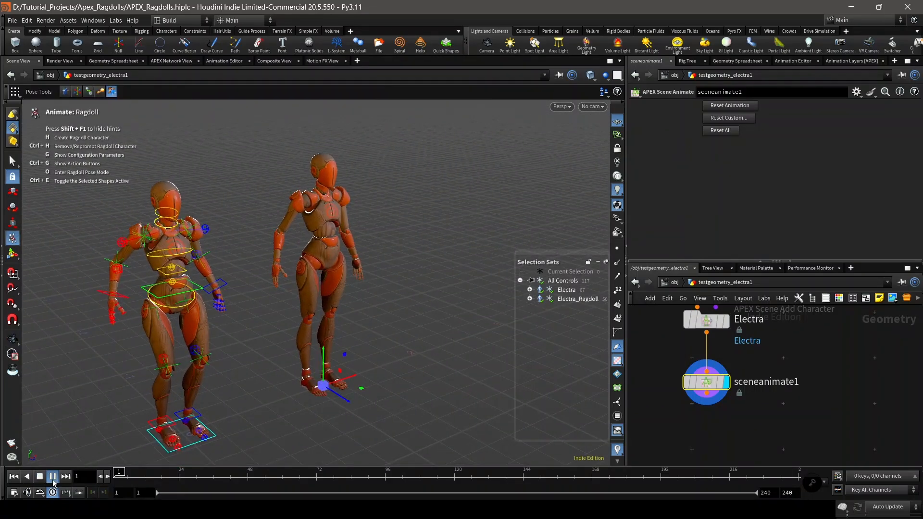
- Stop the playback and reload the ragdoll's target animation from the Electra_Ragdoll_motionclip clip
click(139, 474)
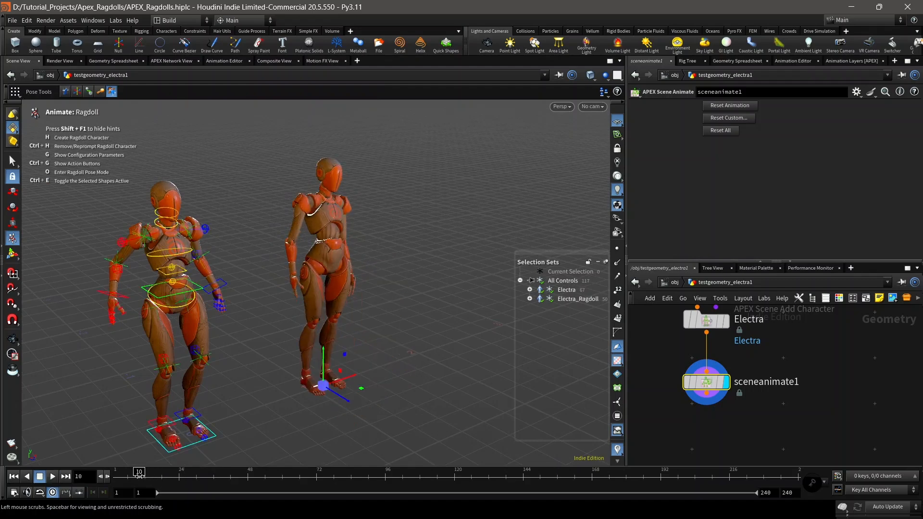
drag(138, 474, 123, 480)
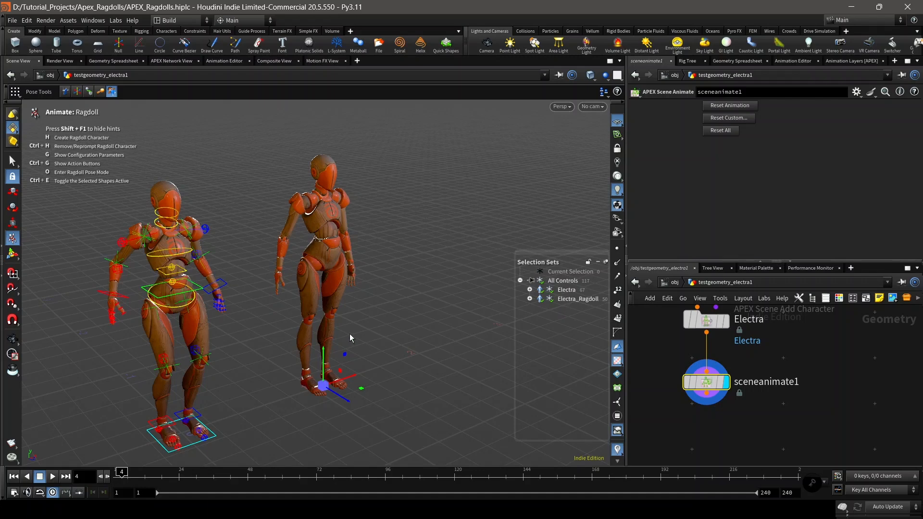
key(g)
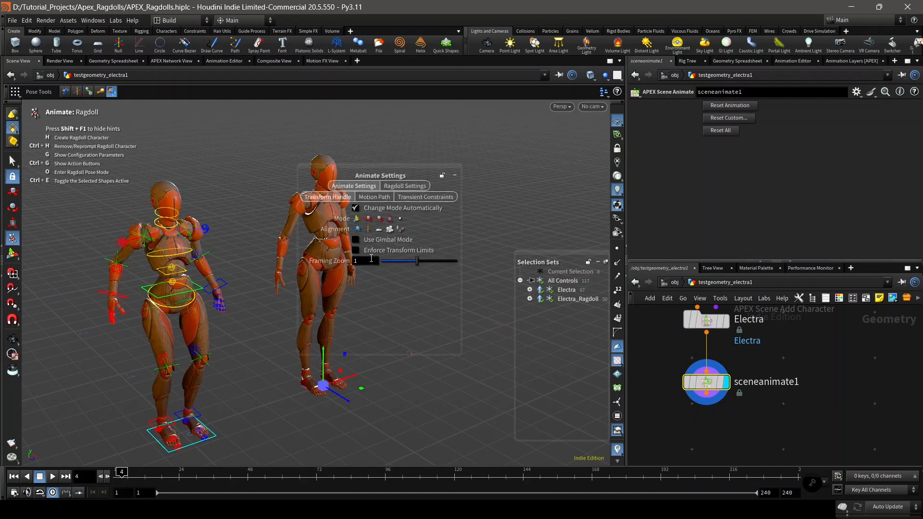
click(406, 186)
drag(401, 175, 448, 175)
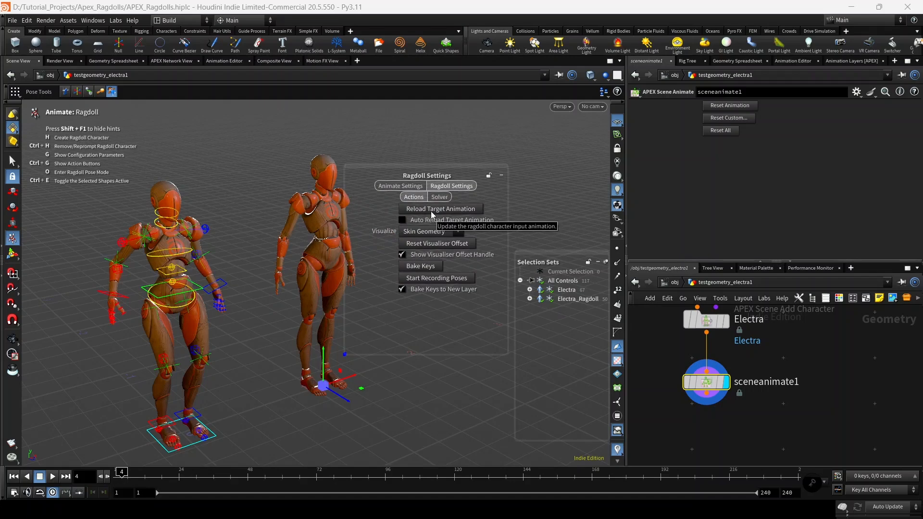
click(442, 210)
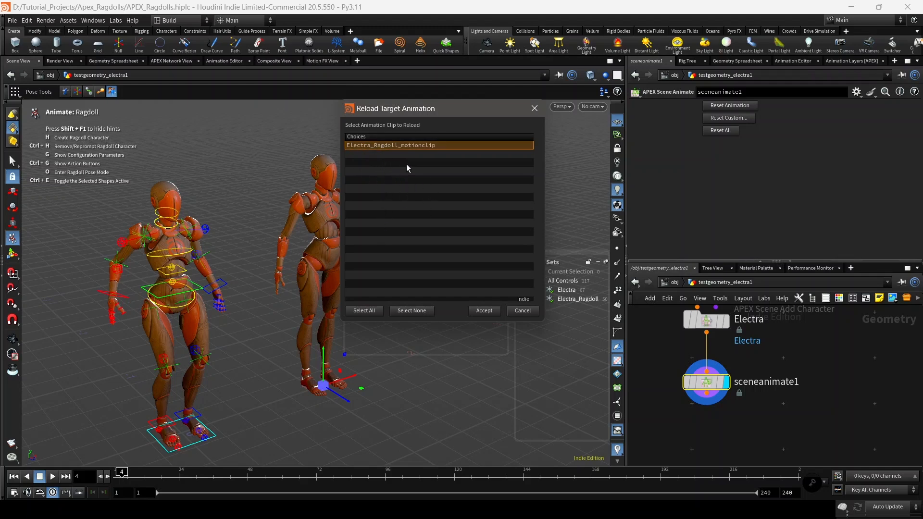
click(484, 311)
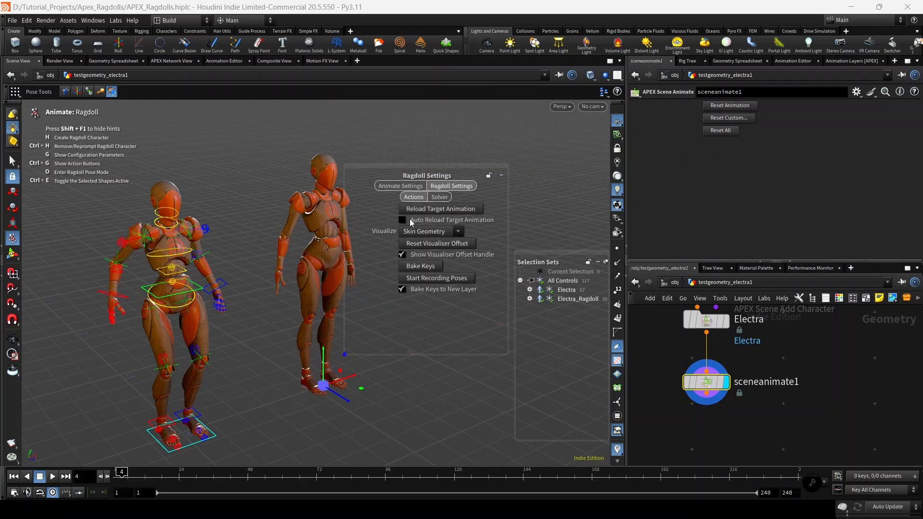
click(442, 208)
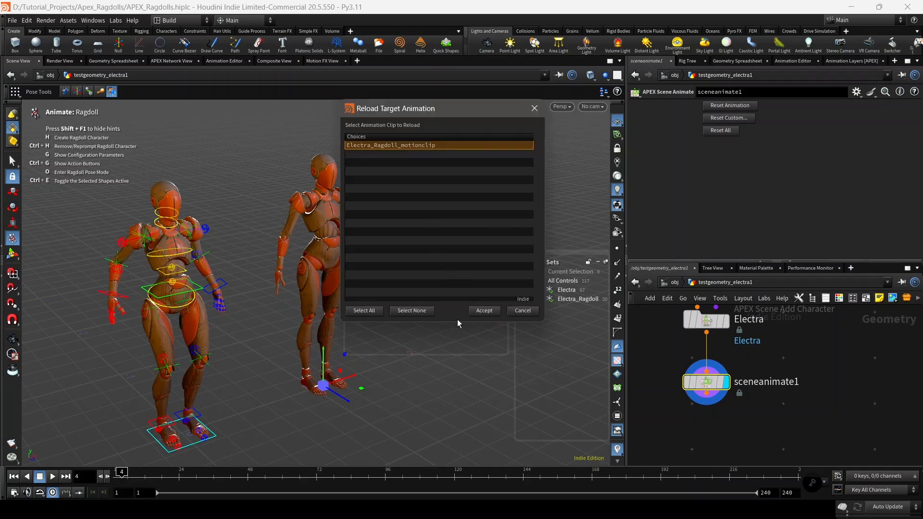
click(484, 311)
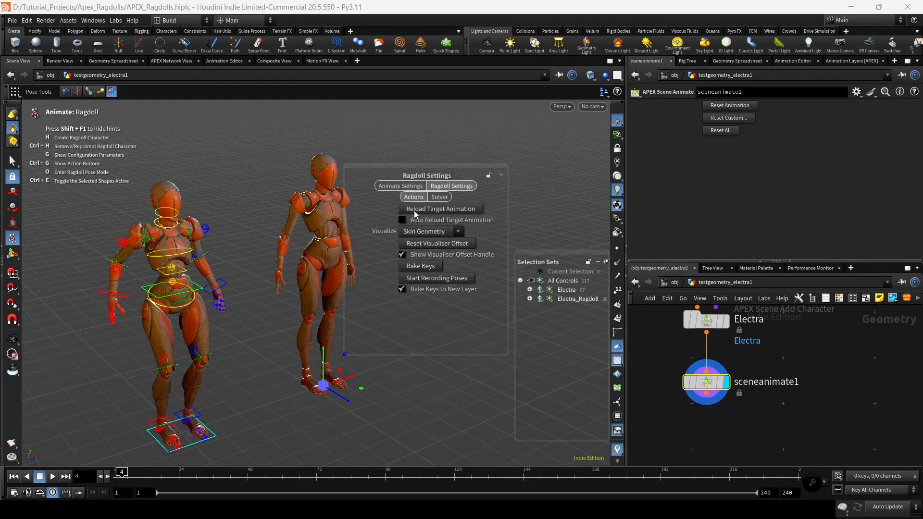
key(g)
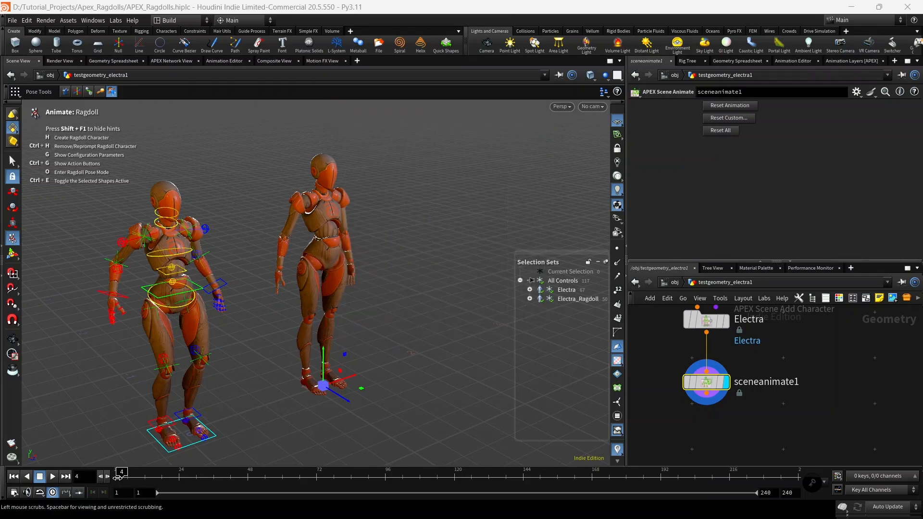
- Play the simulation from frame 1 with the reloaded target pose and return to frame 1
drag(122, 471, 112, 473)
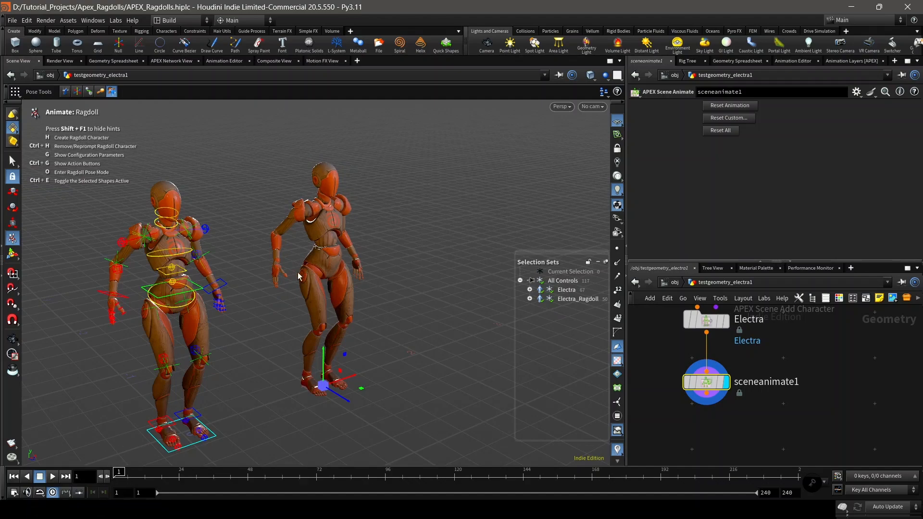
key(Escape)
drag(238, 339, 226, 373)
click(52, 477)
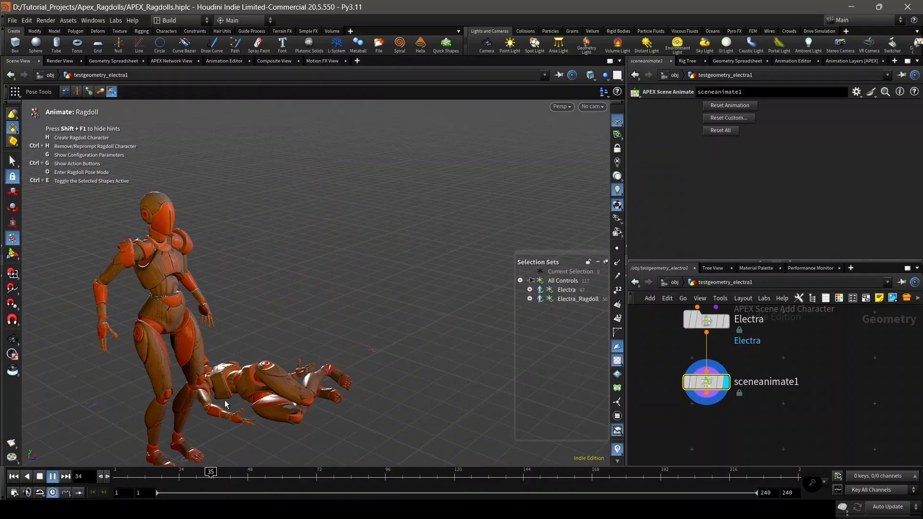
alt+drag(301, 372, 113, 469)
alt+drag(226, 366, 247, 327)
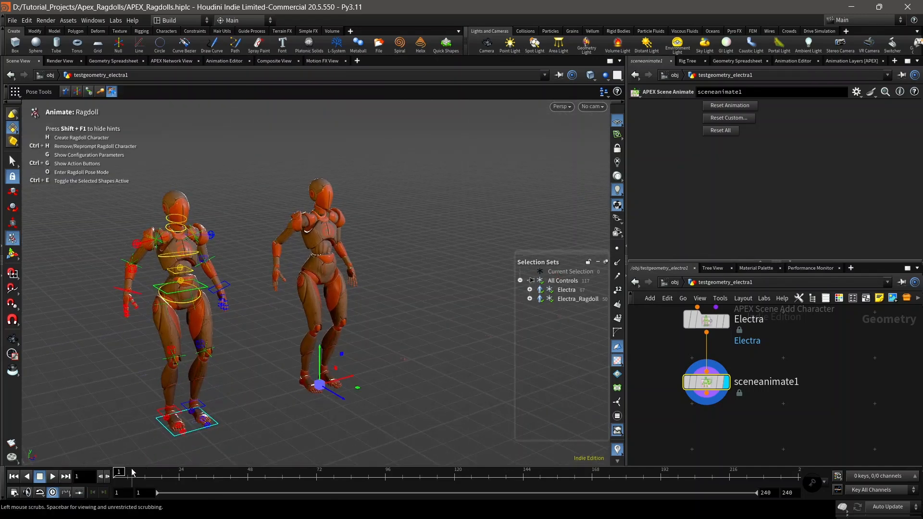
- Scrub to frame 12 to compare the falling ragdoll with Electra's posed rig, and go back to frame 1
drag(133, 473, 144, 473)
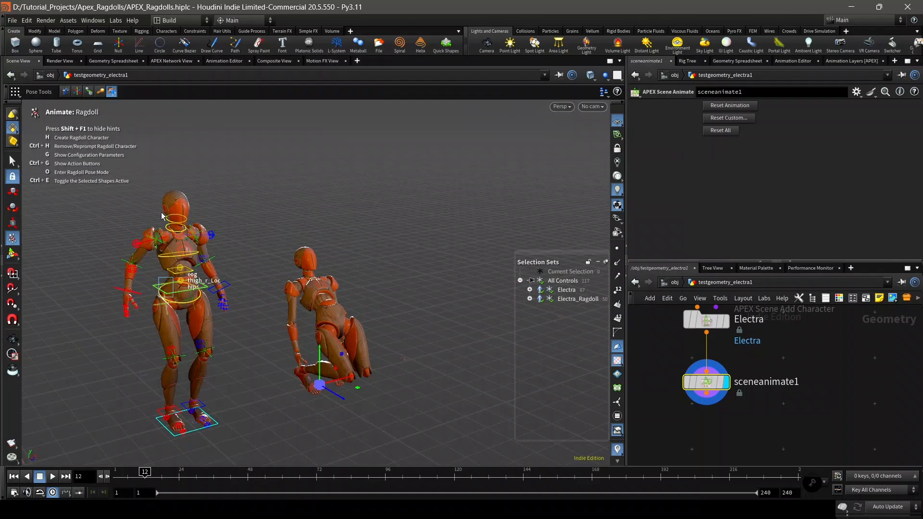
drag(173, 297, 159, 265)
click(132, 218)
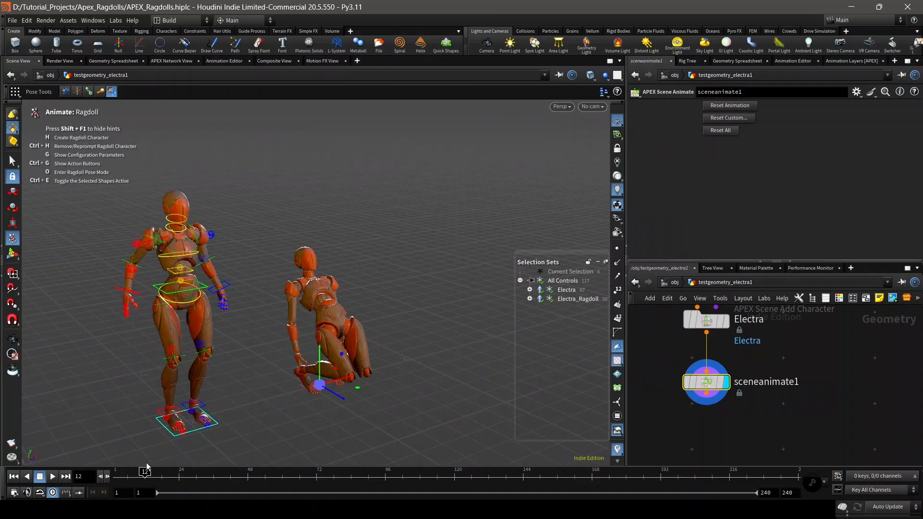
drag(146, 472, 118, 472)
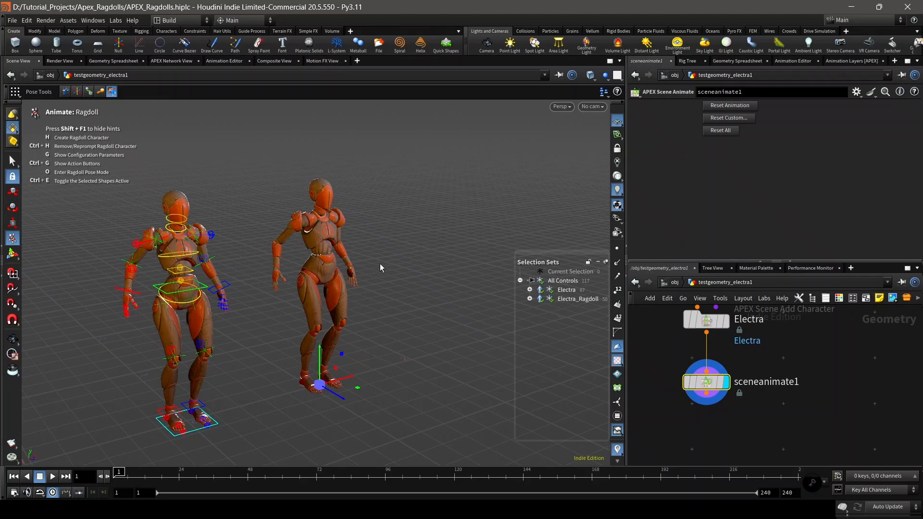
- Bake the ragdoll's pose at frame 38 to Electra's controls with Bake Keys to New Layer turned off
key(g)
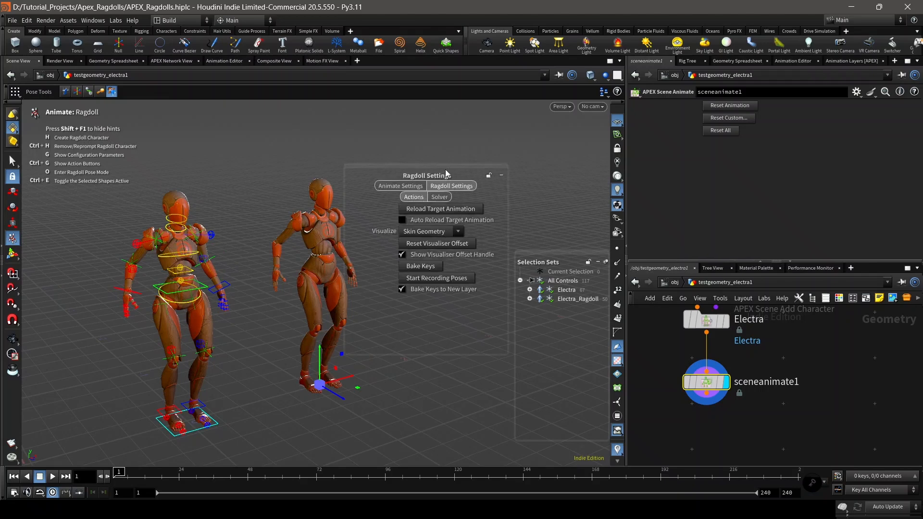
drag(448, 168, 467, 158)
drag(253, 481, 226, 479)
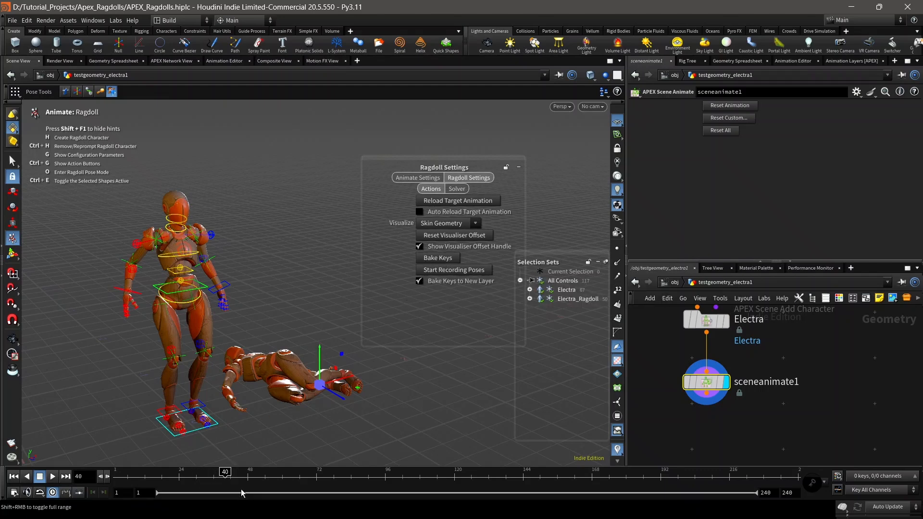
drag(253, 475, 219, 475)
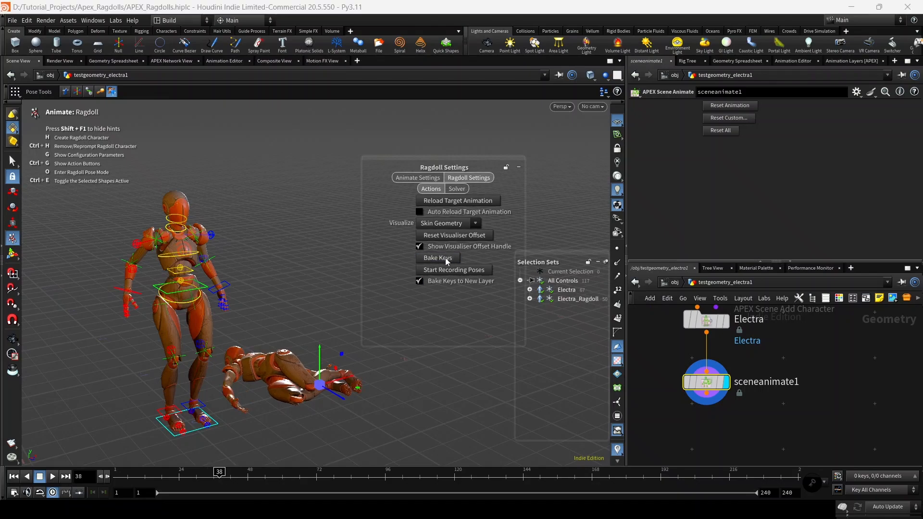
click(419, 280)
mouse_move(192, 397)
alt+mouse_down()
mouse_move(143, 462)
mouse_move(162, 371)
mouse_move(160, 411)
mouse_move(207, 405)
mouse_move(164, 376)
mouse_move(232, 327)
mouse_move(199, 388)
alt+mouse_up()
mouse_move(203, 478)
mouse_down()
mouse_move(196, 476)
mouse_move(207, 473)
mouse_up()
- Delete the baked keys at frame 38 from all controls, clear the selection, and return to frame 1
click(562, 280)
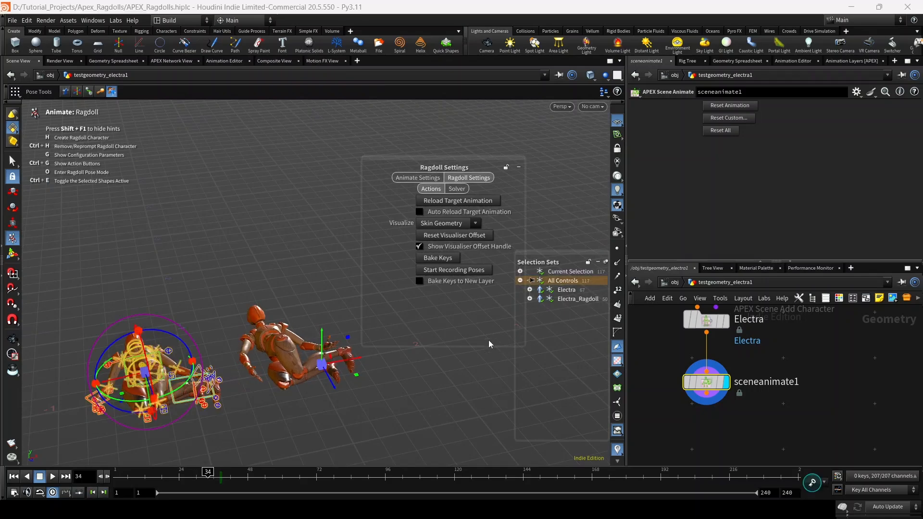
shift+drag(209, 476, 244, 476)
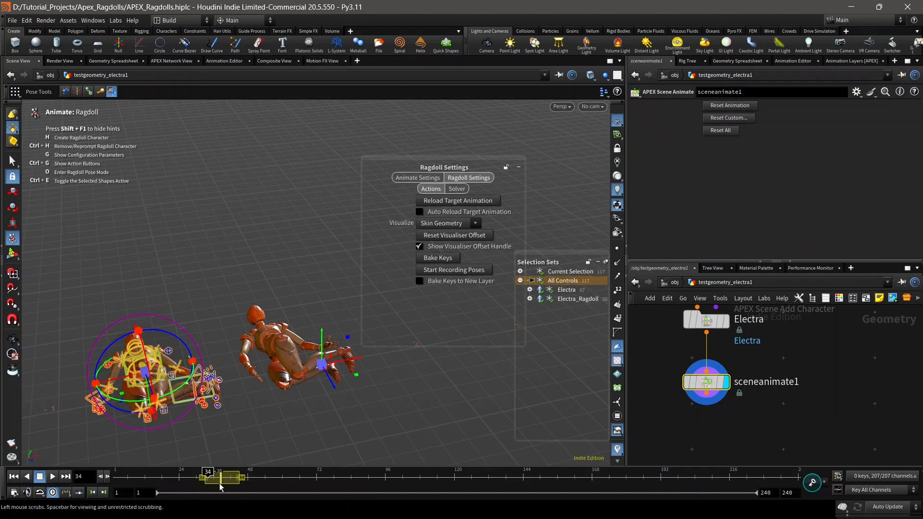
key(Delete)
drag(222, 479, 201, 479)
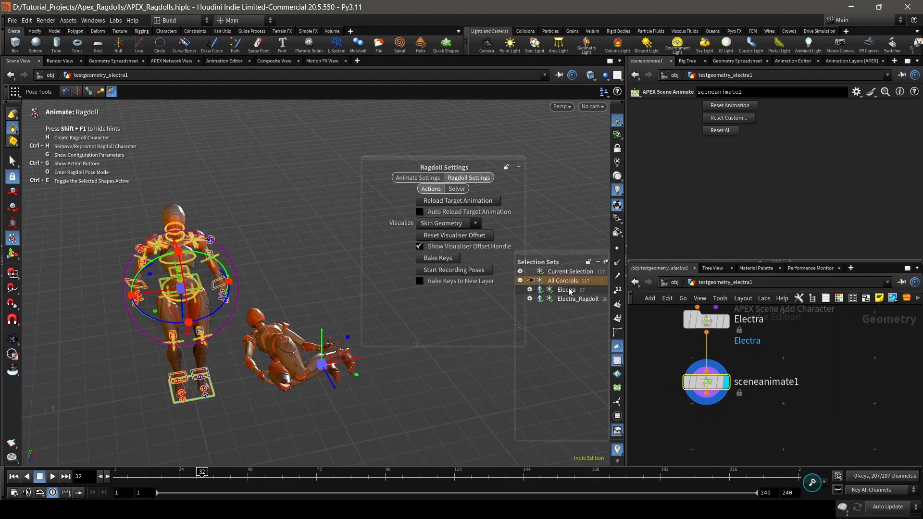
click(327, 406)
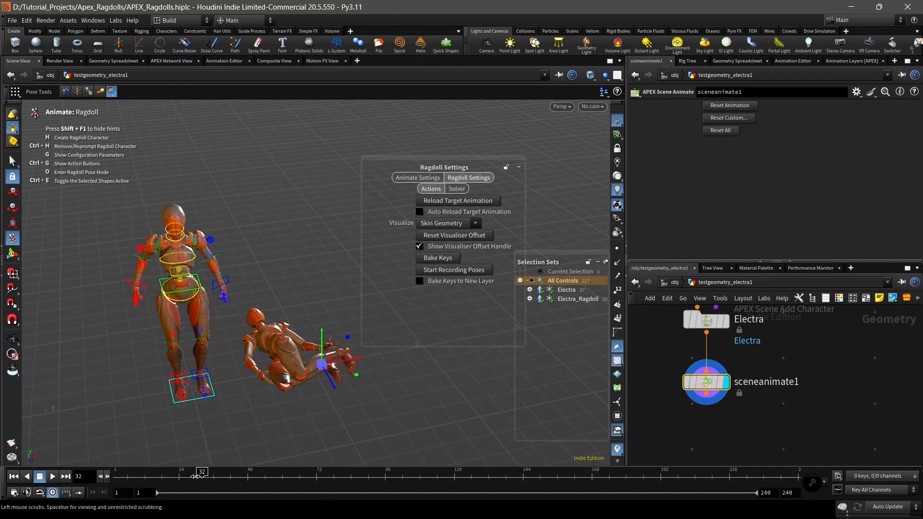
drag(202, 473, 115, 473)
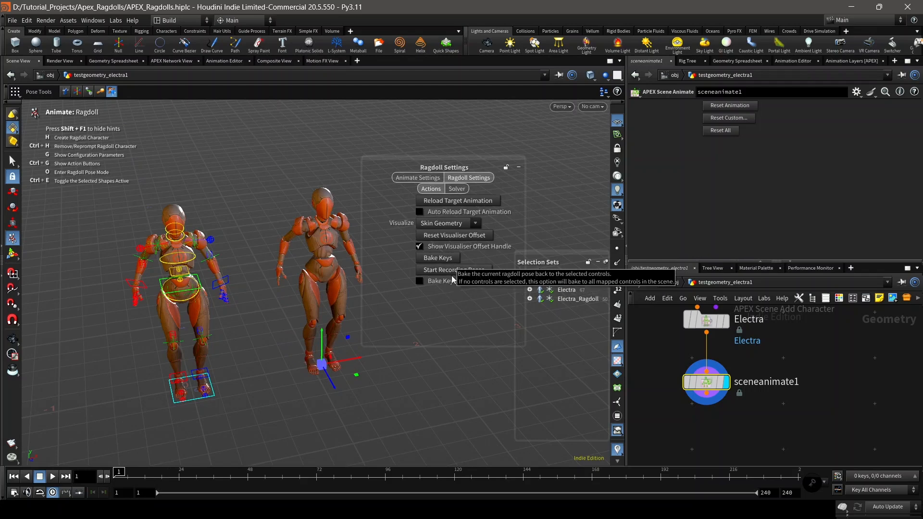
- Turn on Bake Keys to New Layer in the Ragdoll Settings and review the scene's animation layers
mouse_move(114, 491)
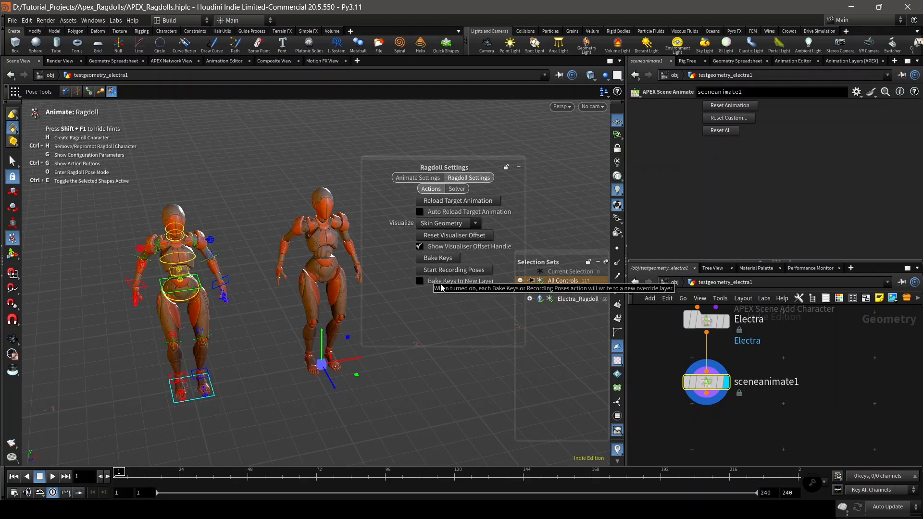
click(423, 283)
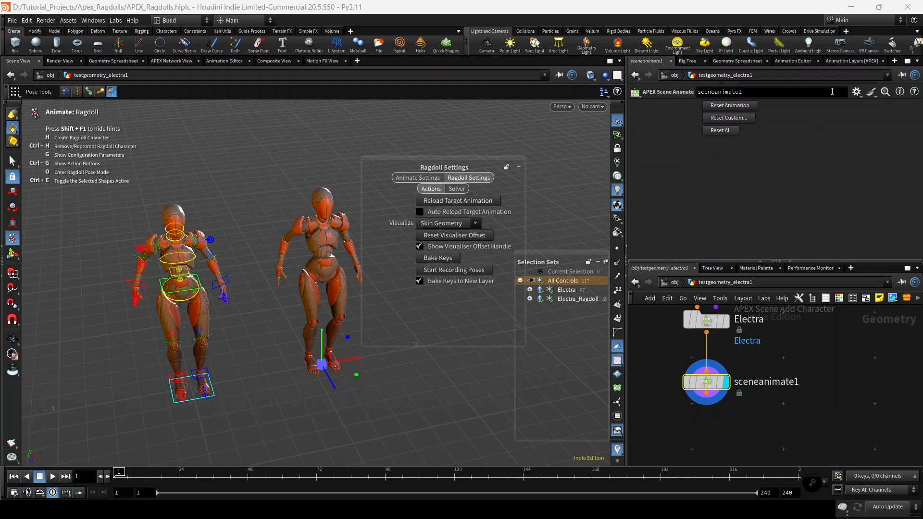
click(849, 62)
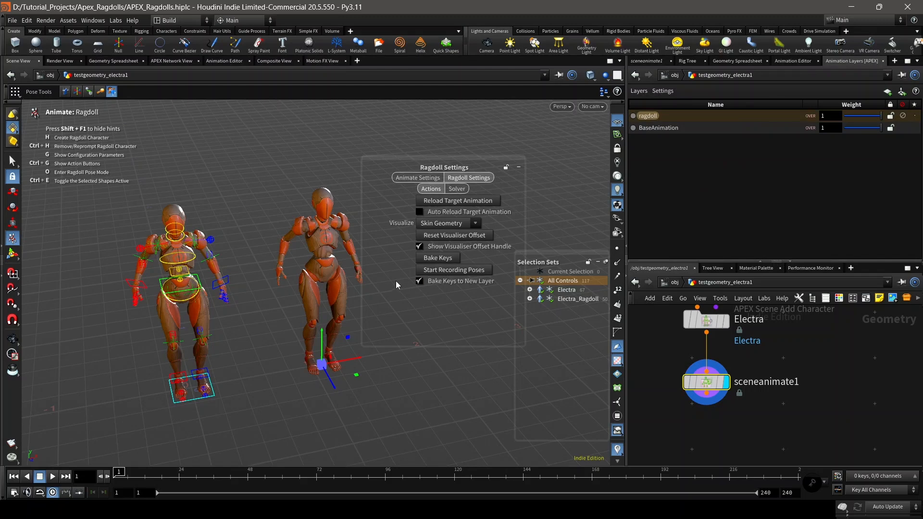
drag(404, 166, 422, 154)
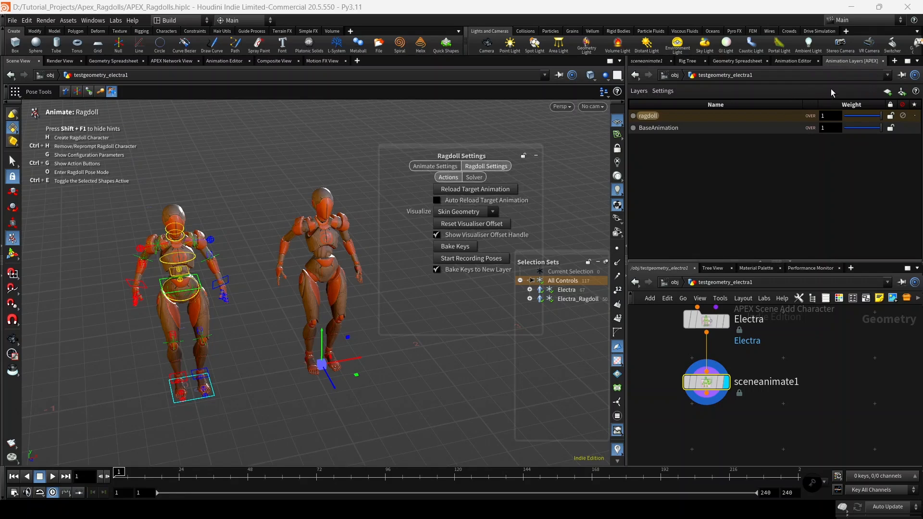
click(647, 61)
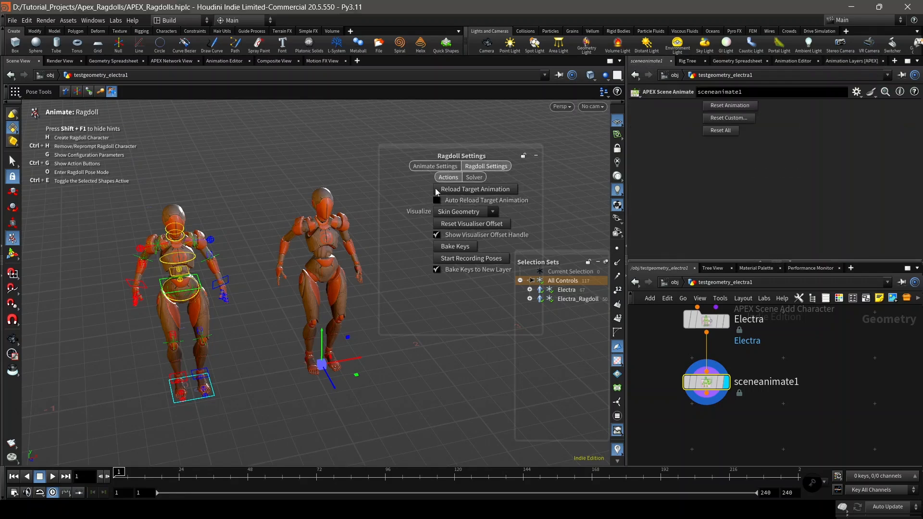
click(436, 270)
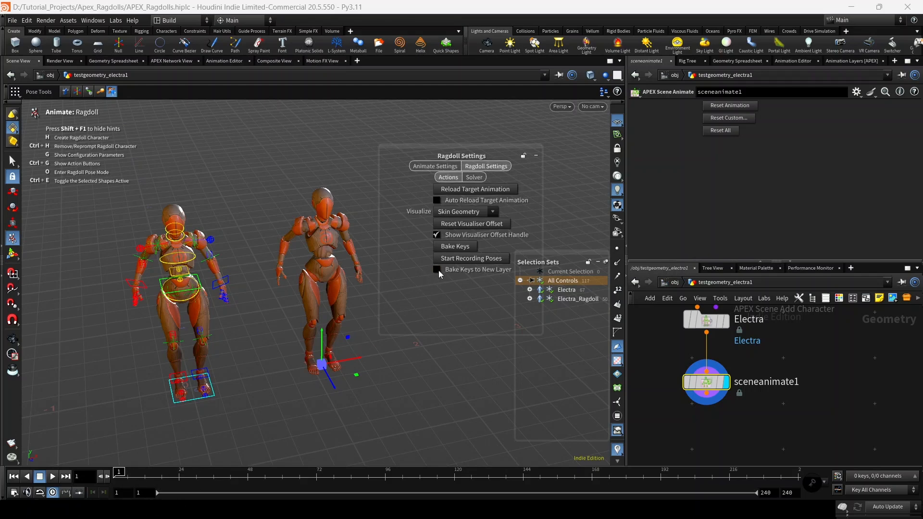
click(437, 269)
- Record the ragdoll's poses onto Electra's controls during playback from frame 1 to about frame 153, and return to frame 1
click(468, 259)
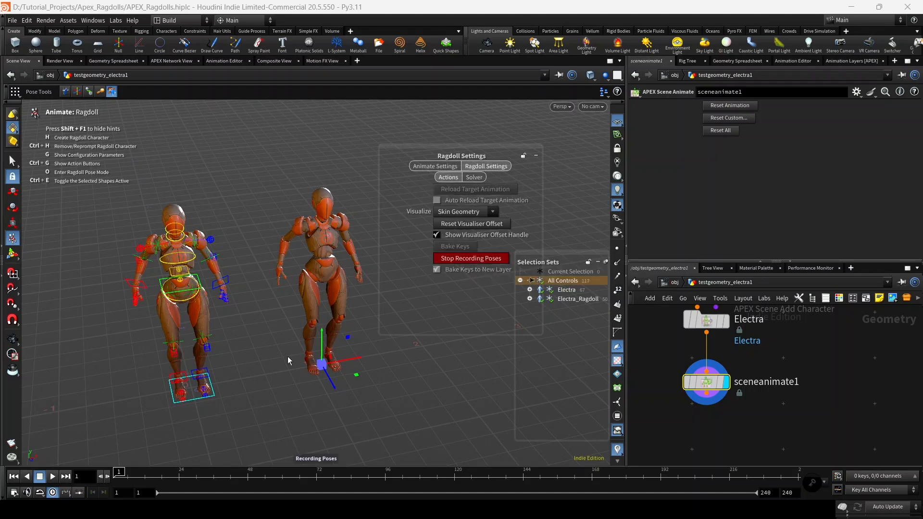
click(53, 477)
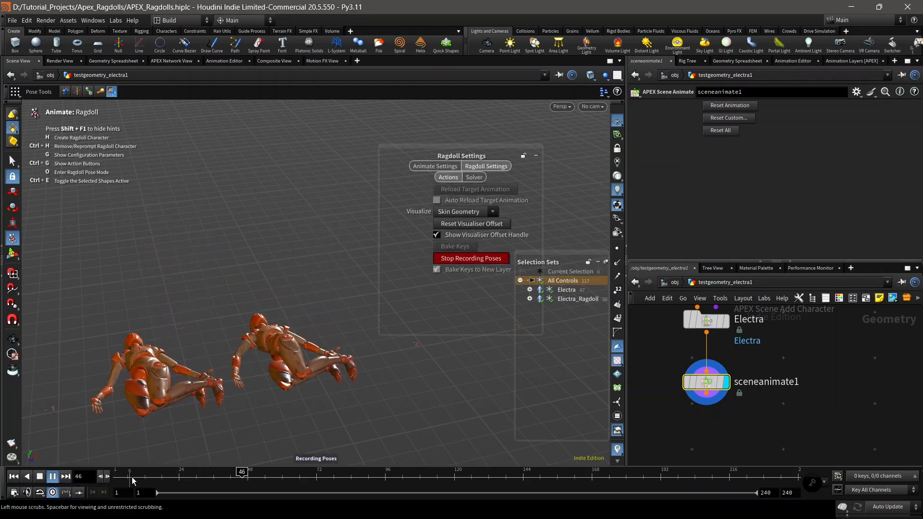
click(575, 292)
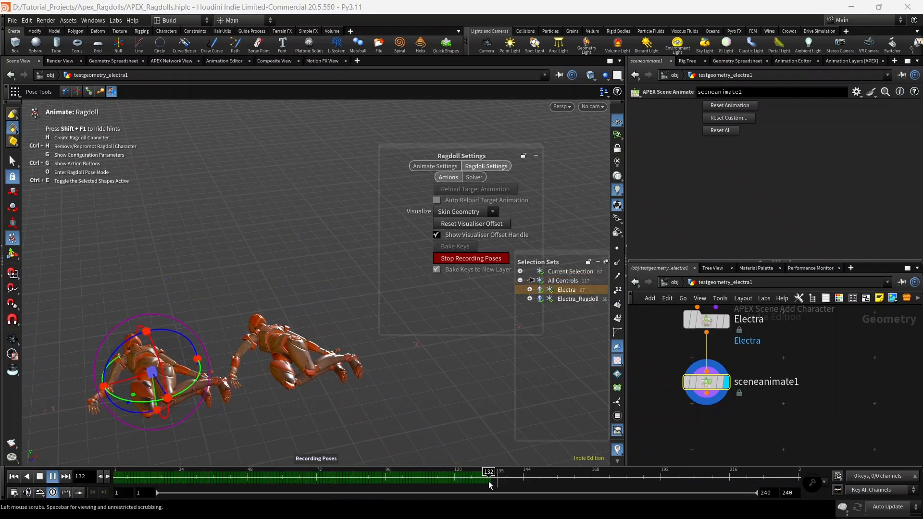
click(486, 261)
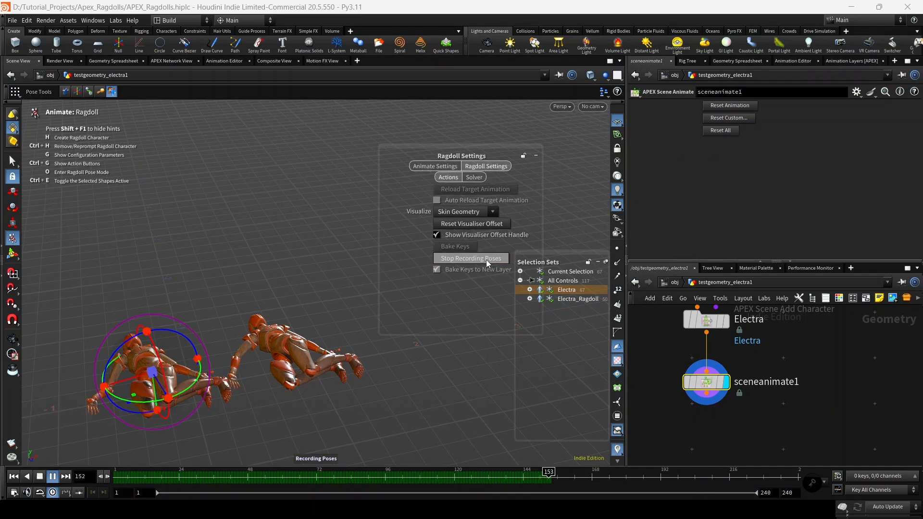
drag(548, 482, 512, 480)
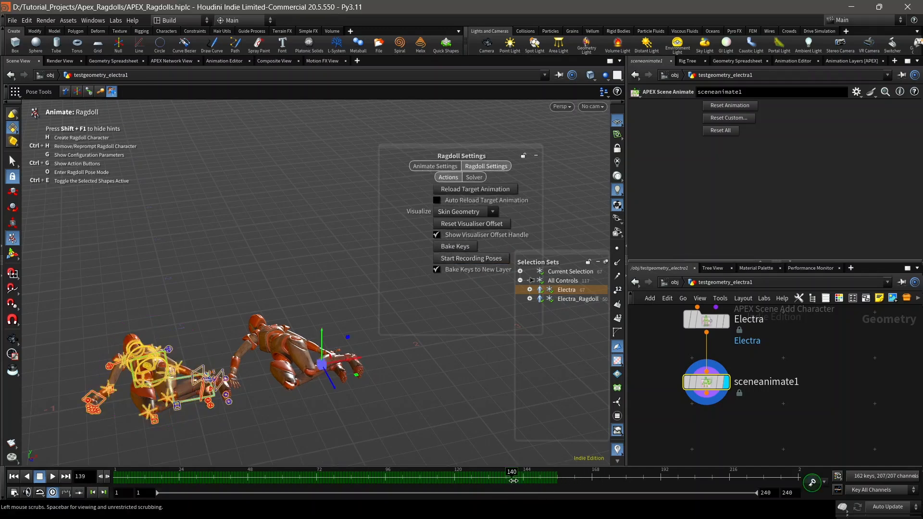
drag(323, 480, 113, 479)
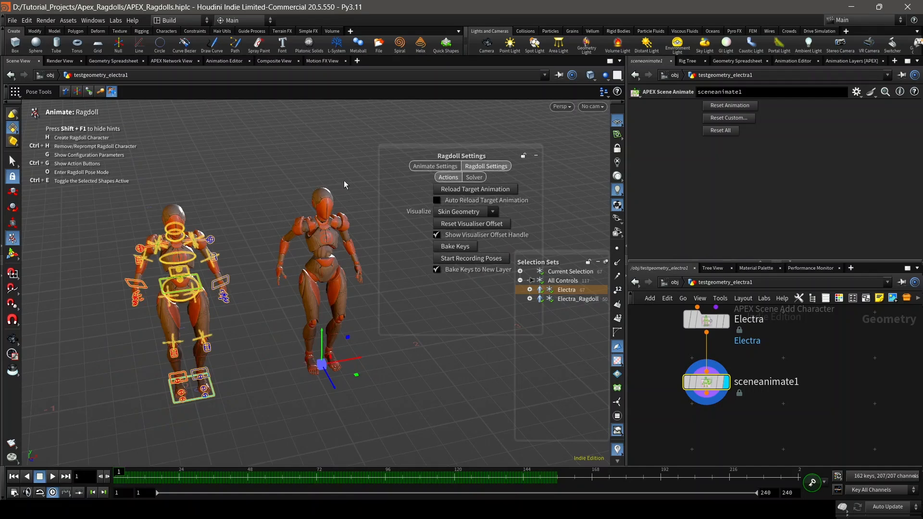
- Hide the Ragdoll Settings and switch from the Ragdoll state back to the base Animate state
key(ctrl+g)
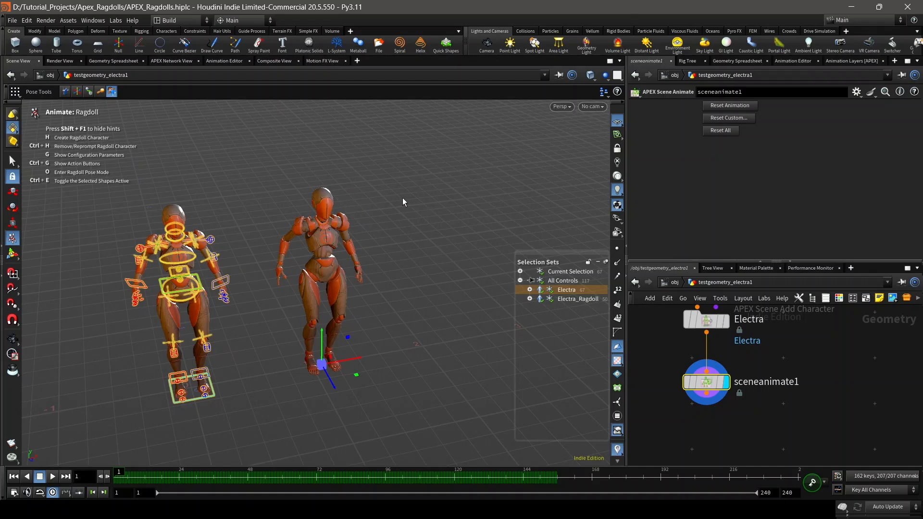
key(c)
click(416, 211)
key(c)
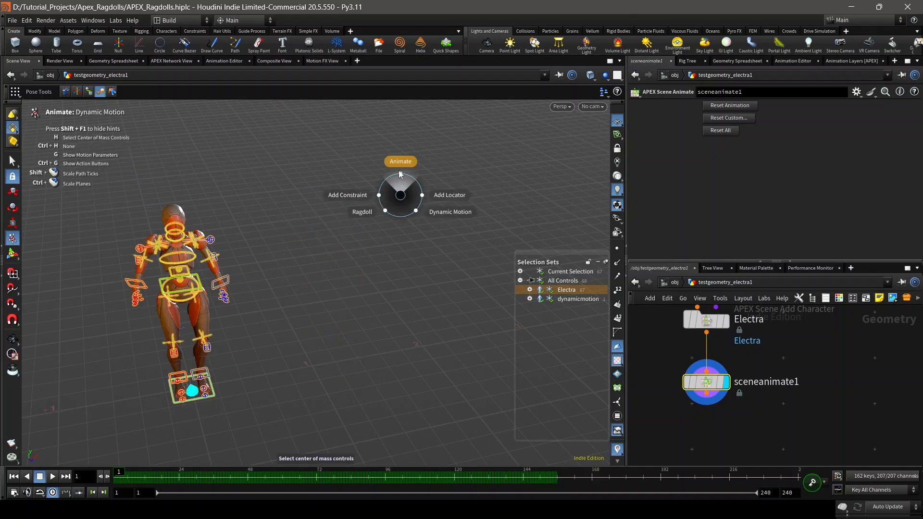
click(400, 175)
- Play back the recorded ragdoll animation on Electra with the control selection cleared, and return to frame 1
alt+middle_drag(250, 313, 320, 294)
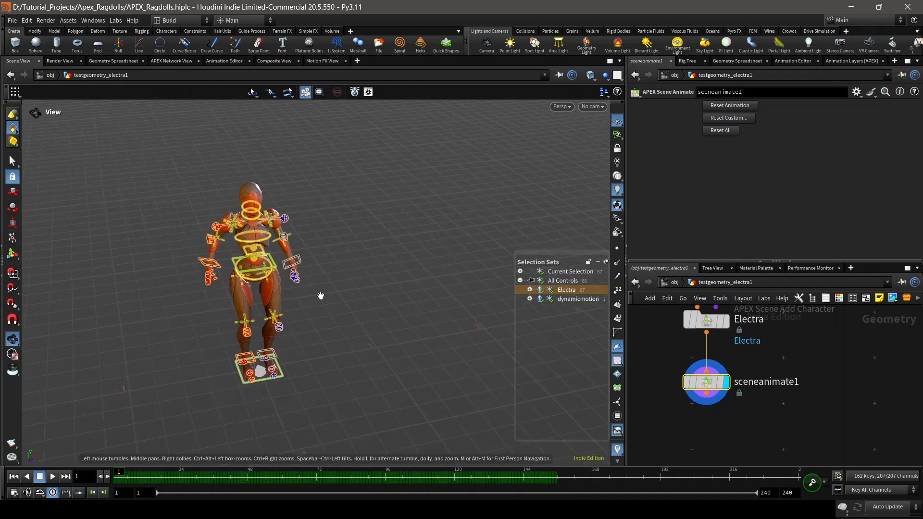
click(53, 477)
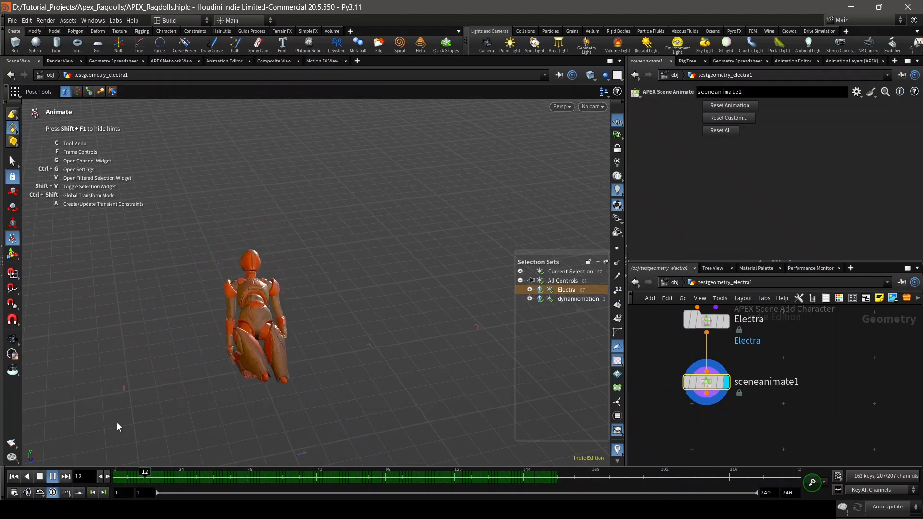
alt+drag(287, 337, 301, 378)
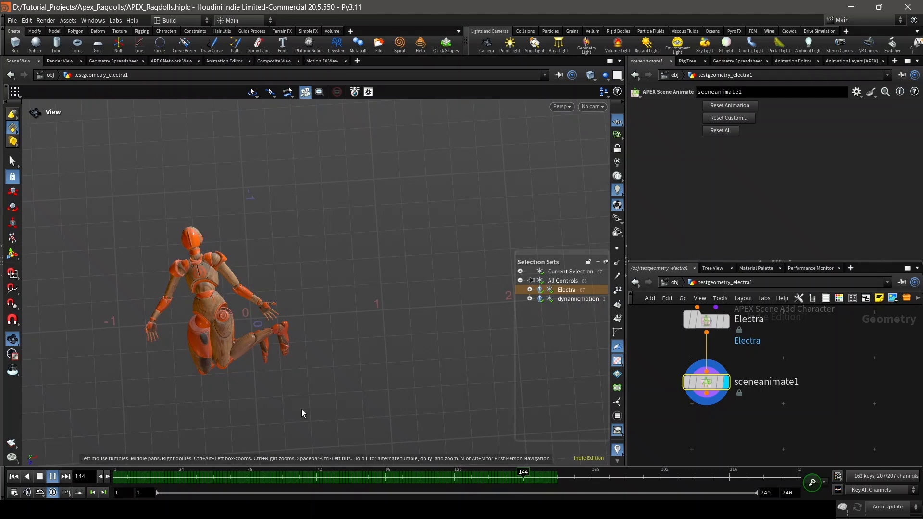
click(237, 459)
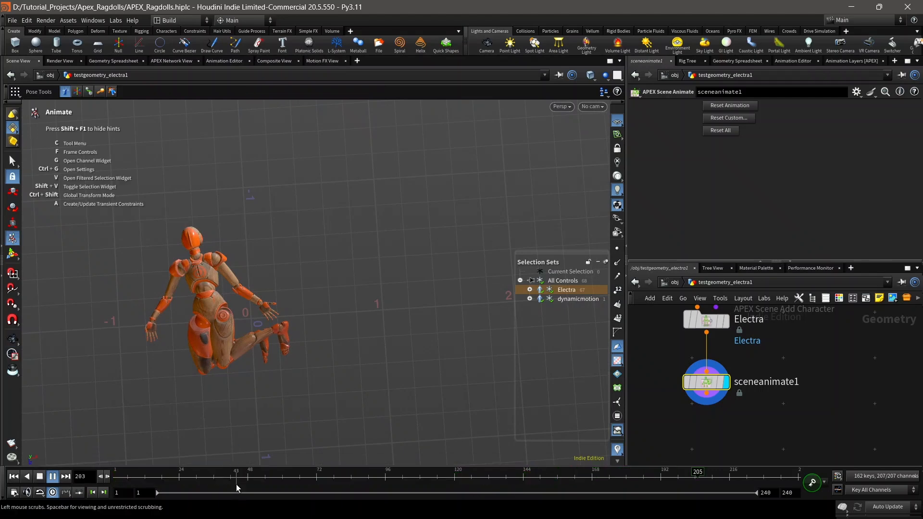
drag(233, 480, 113, 476)
- Add a displayed APEX Scene Invoke node below sceneanimate1 and set it to output all character shapes
alt+drag(249, 393, 290, 284)
scroll(746, 342, down, 2)
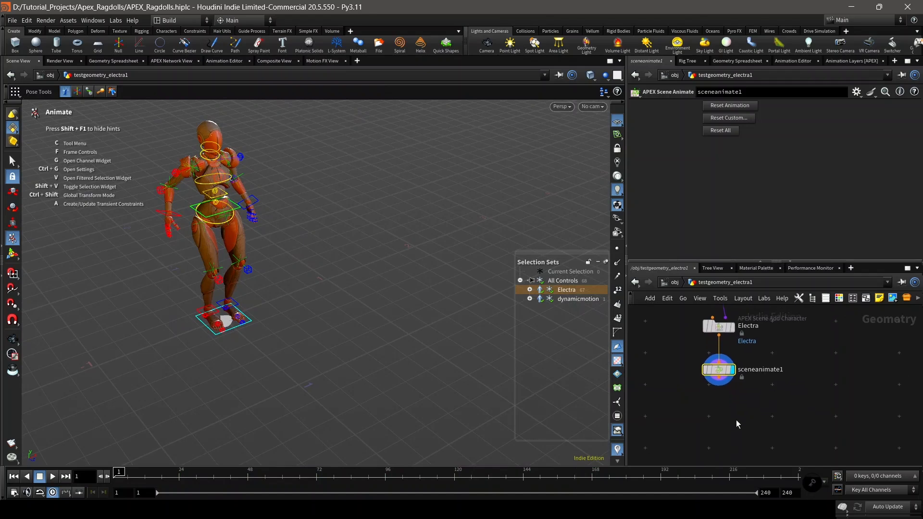
key(Tab)
text(ap)
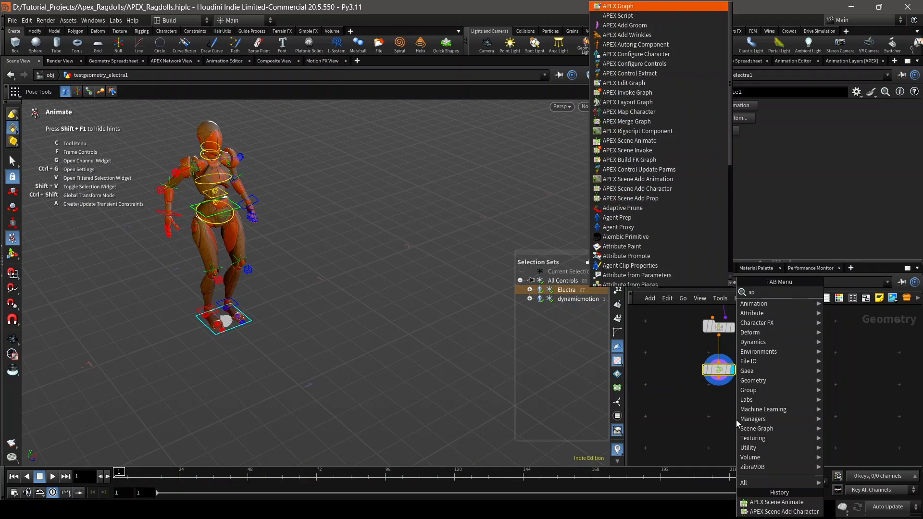
text(ex scene inv)
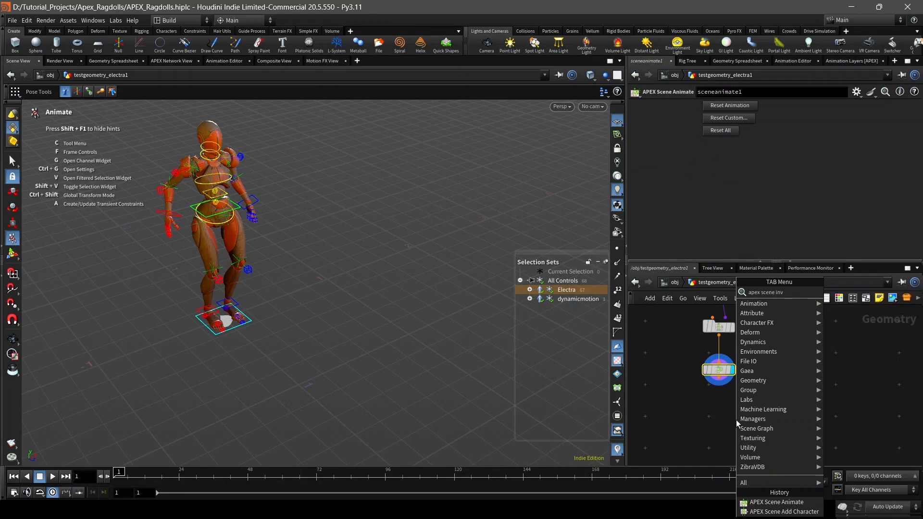
key(Return)
click(737, 420)
scroll(738, 423, up, 2)
drag(706, 348, 733, 414)
click(733, 412)
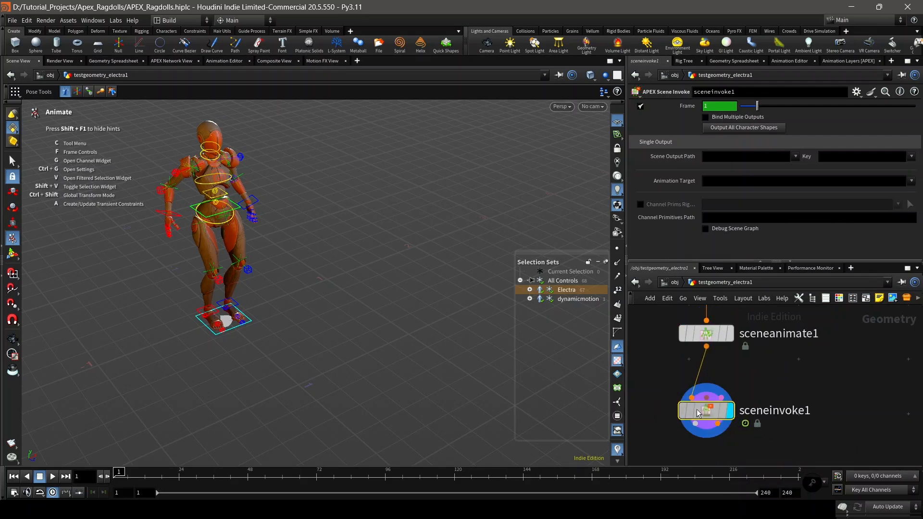
click(745, 127)
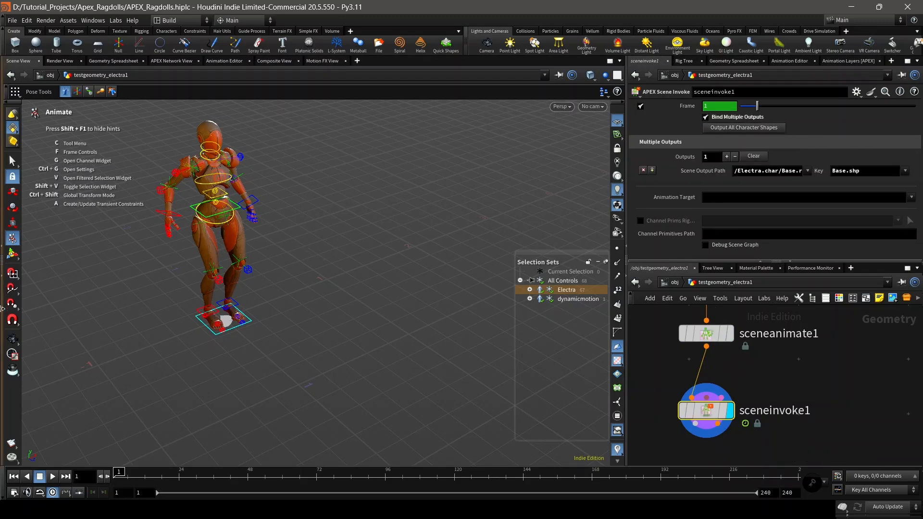
- Check the invoked character's animation in the View tool by playing and scrubbing to frame 48, and return to frame 1
click(13, 339)
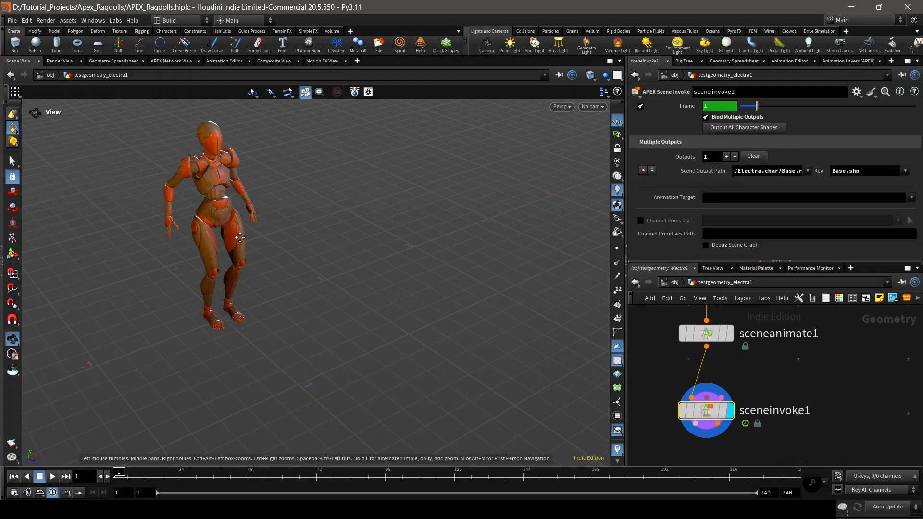
drag(243, 229, 287, 246)
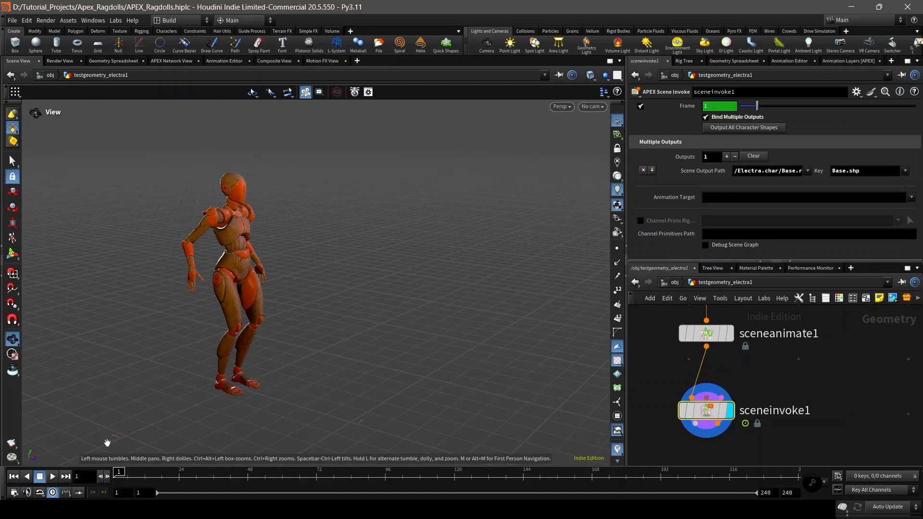
click(52, 475)
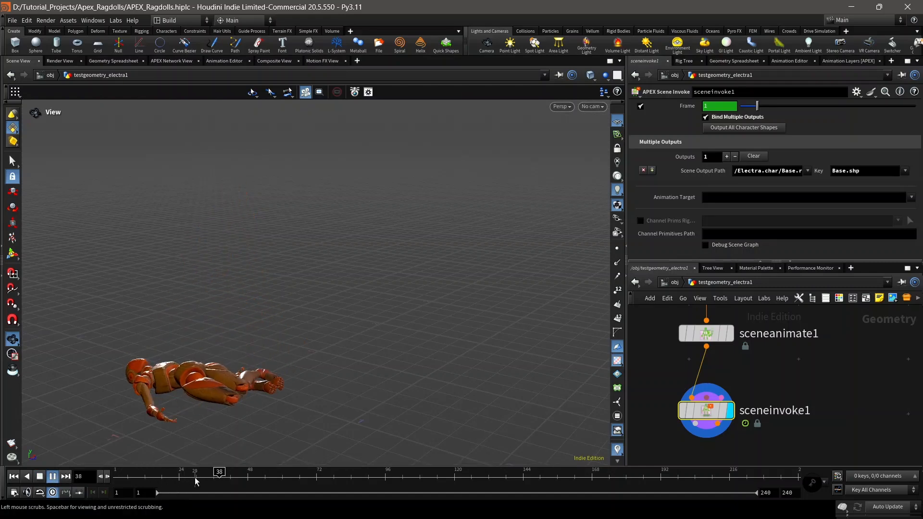
drag(158, 474, 248, 472)
scroll(736, 364, down, 2)
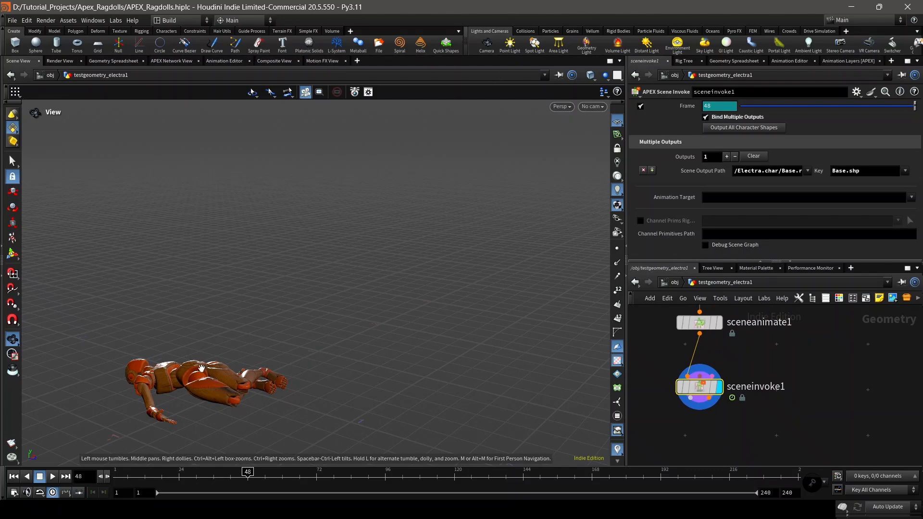
drag(245, 472, 119, 472)
- Display the sceneanimate1 node again and enter its Animate state with the character in view
scroll(815, 377, down, 3)
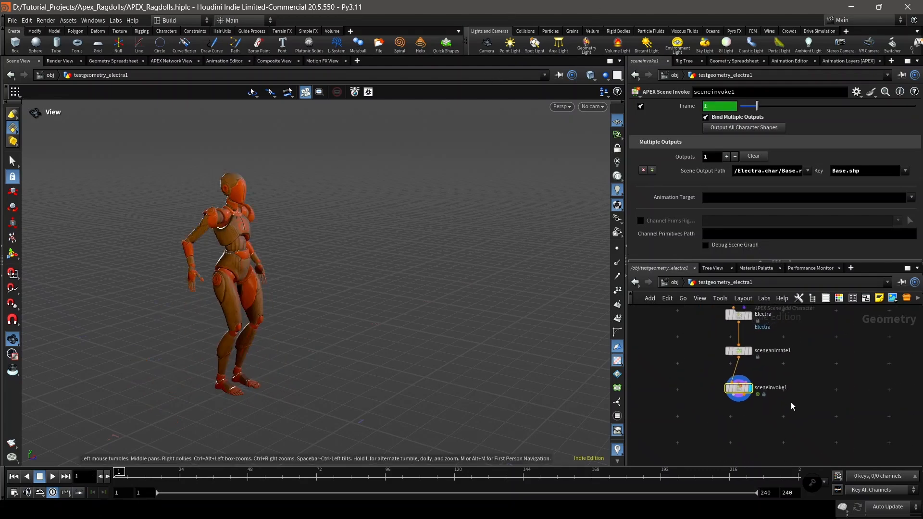
drag(789, 411, 718, 384)
scroll(755, 382, up, 3)
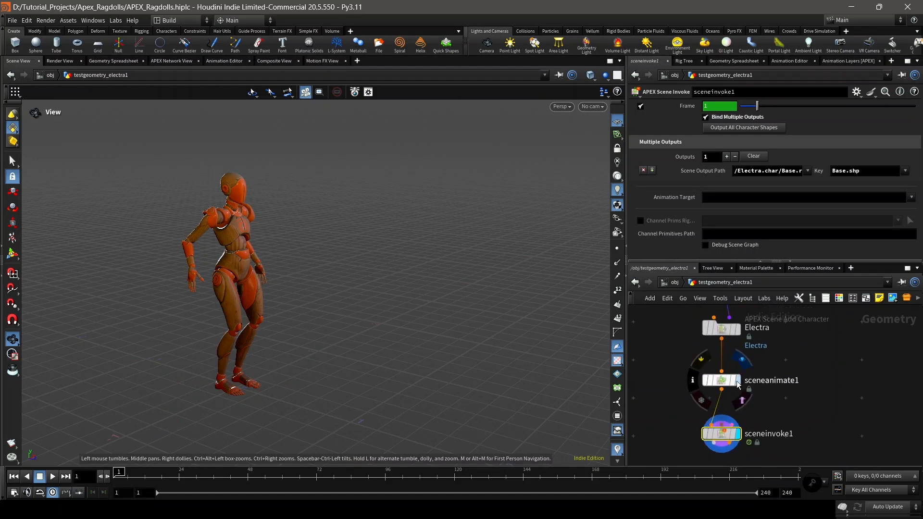
click(738, 380)
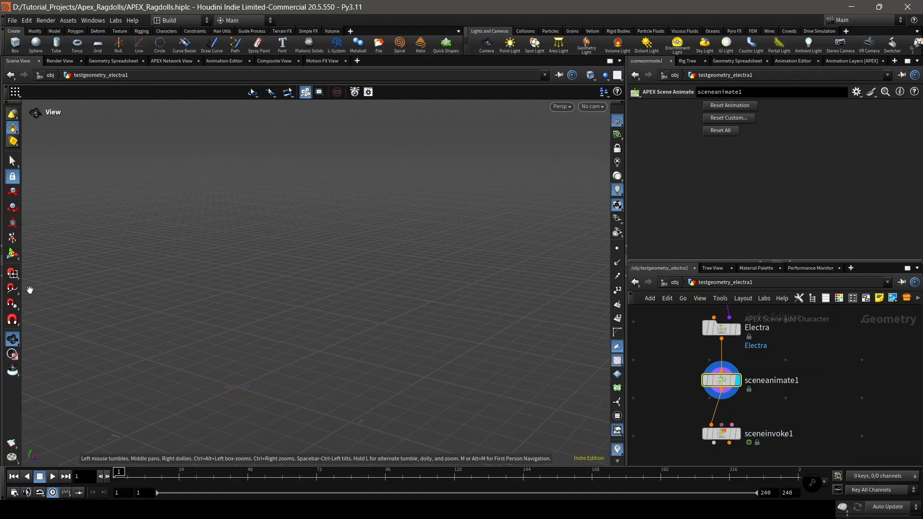
click(12, 238)
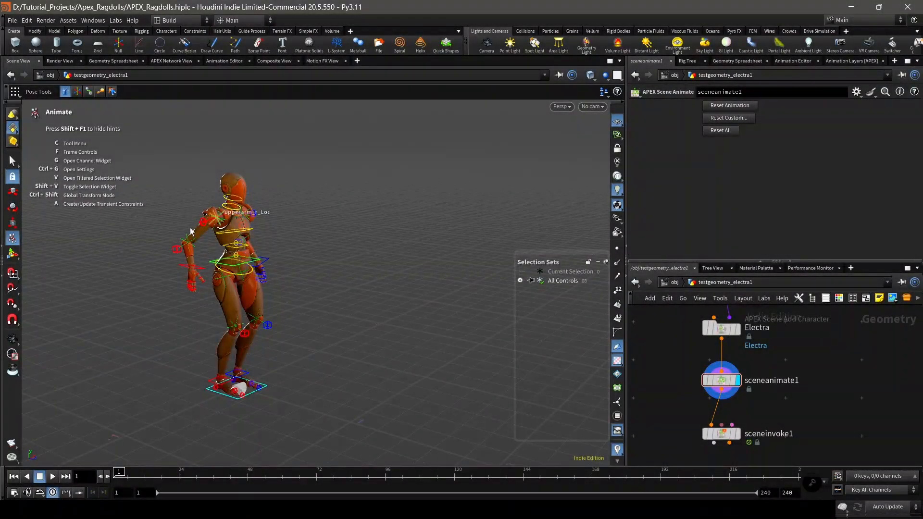
alt+right_drag(192, 280, 214, 282)
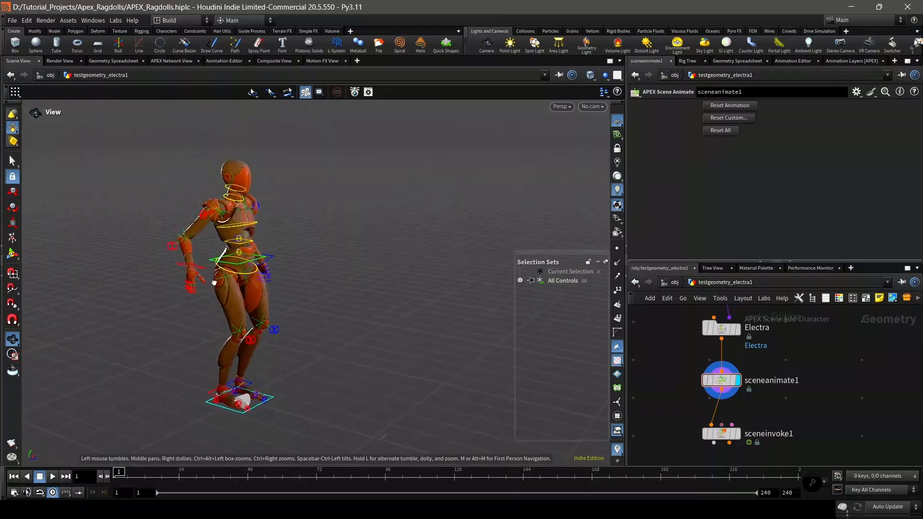
mouse_move(214, 282)
alt+mouse_down()
mouse_move(253, 284)
mouse_move(192, 287)
mouse_move(191, 274)
mouse_move(209, 264)
mouse_move(192, 274)
mouse_move(219, 274)
mouse_move(208, 272)
alt+mouse_up()
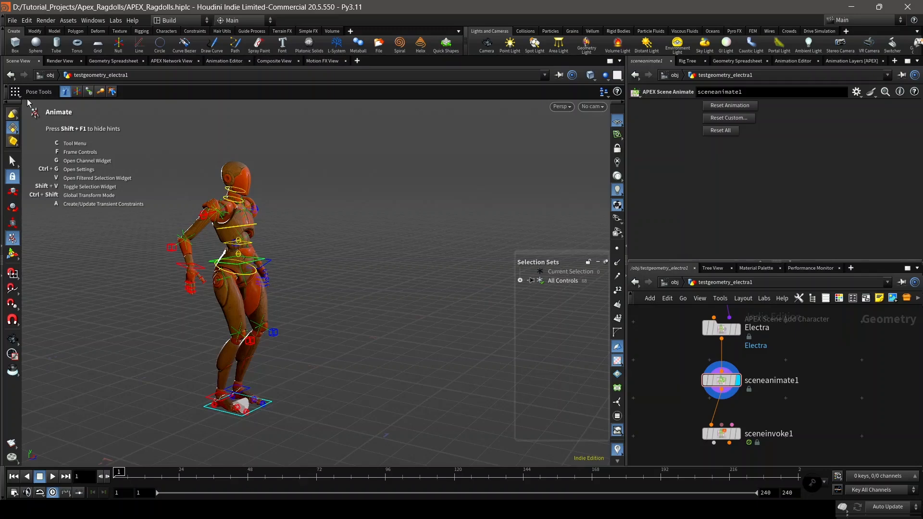
- Delete the sceneinvoke1 node from the network
scroll(813, 393, down, 1)
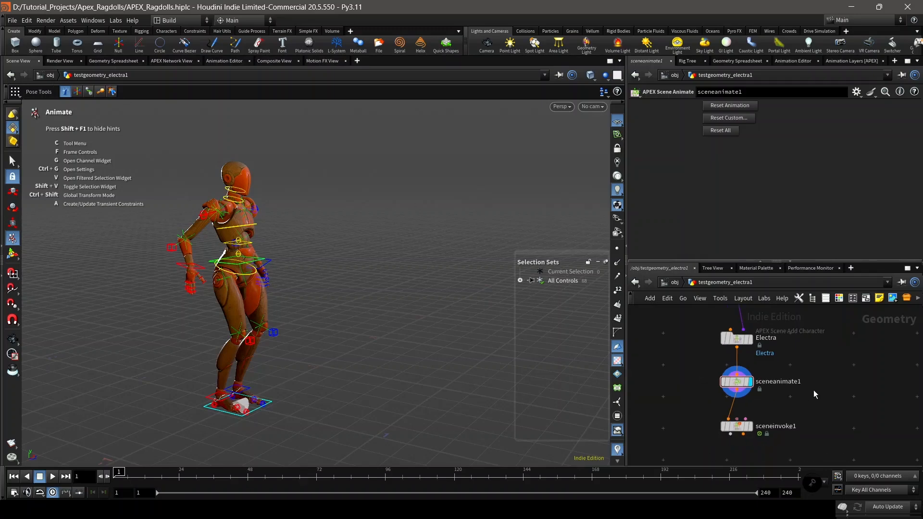
scroll(749, 394, up, 1)
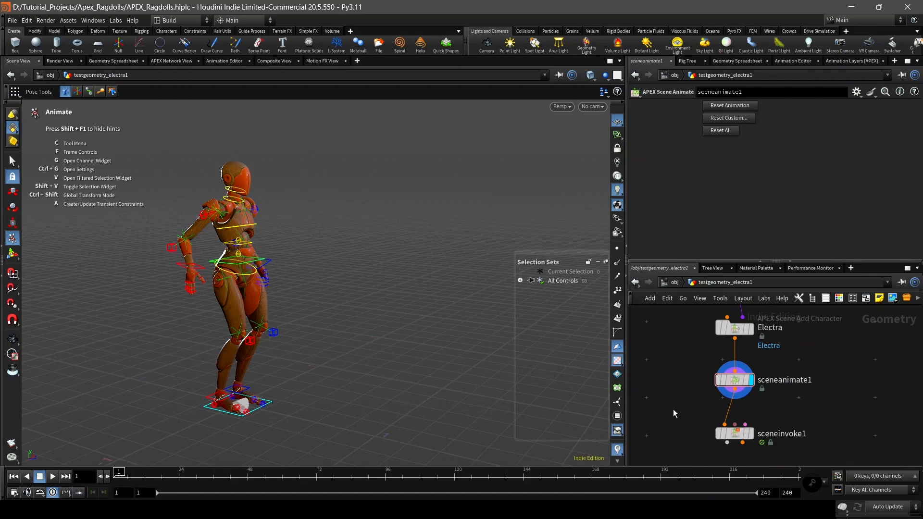
drag(673, 409, 779, 445)
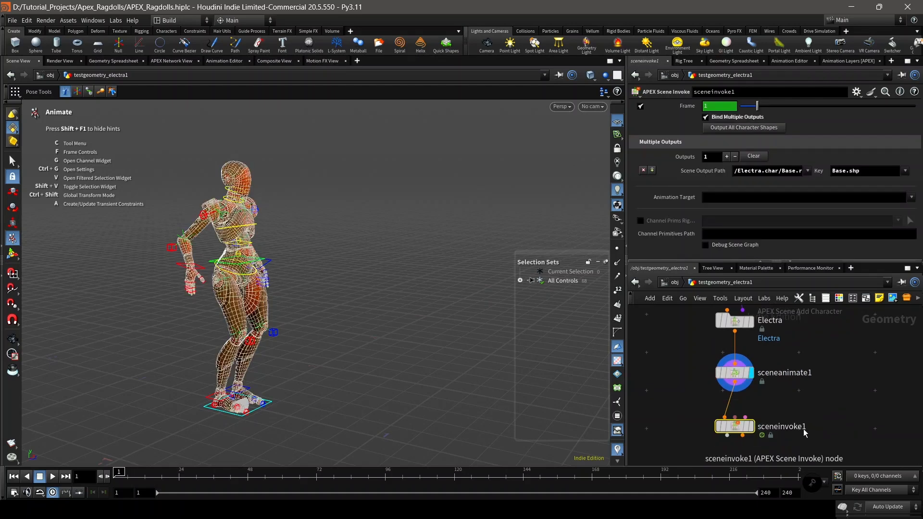
key(Delete)
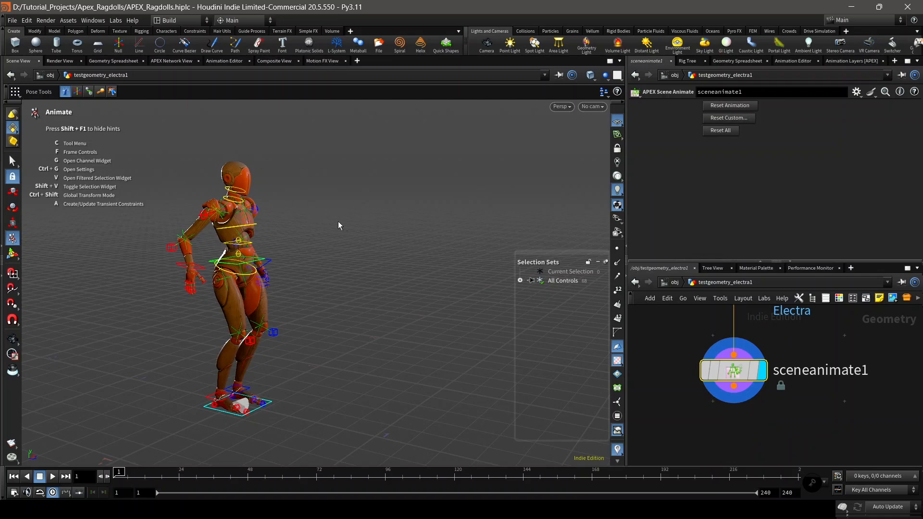
- Enter the Ragdoll state, delete all recorded keys on Electra's controls across the timeline, and return to frame 1
key(c)
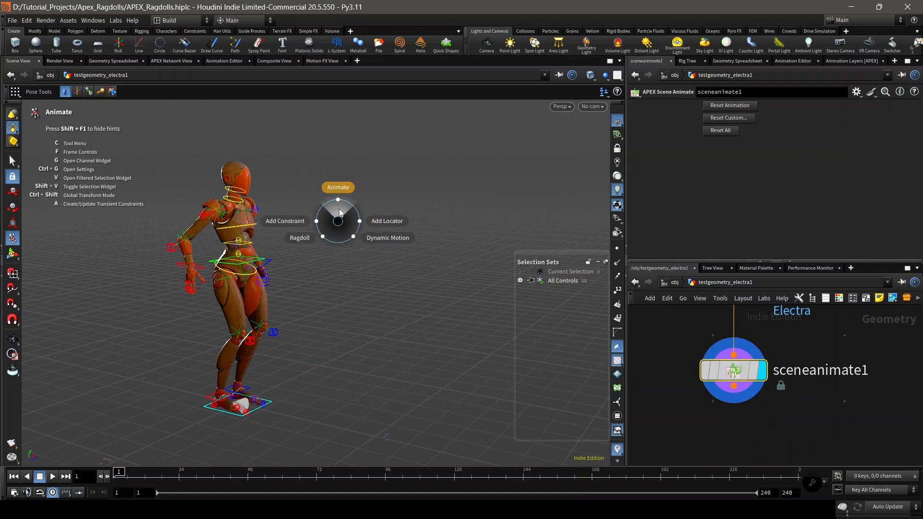
click(310, 239)
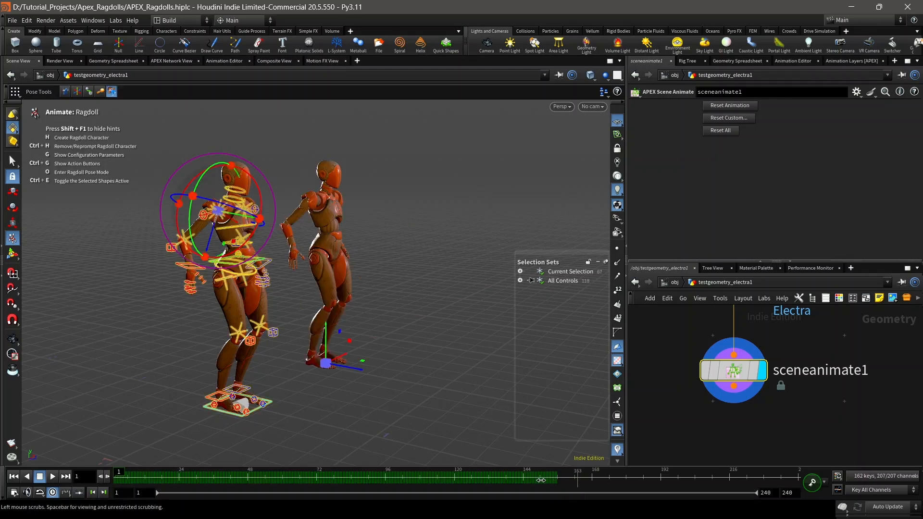
drag(400, 477, 570, 475)
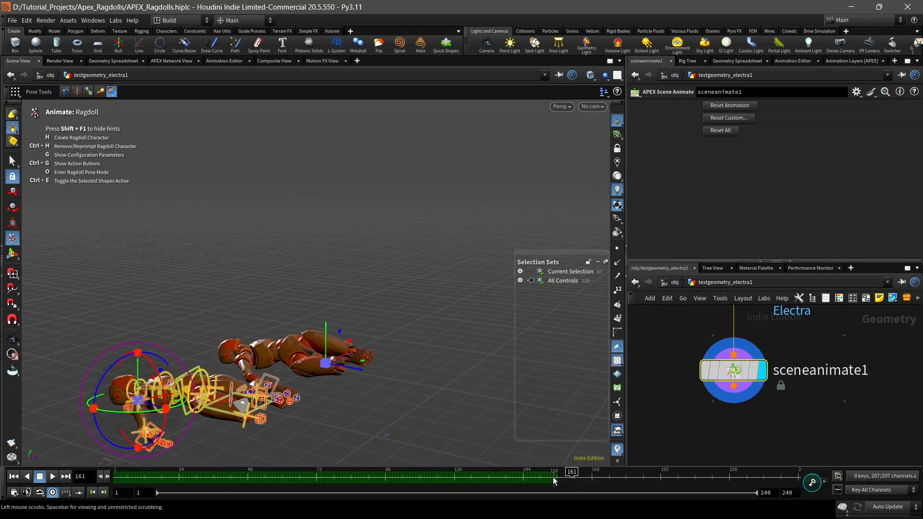
click(520, 280)
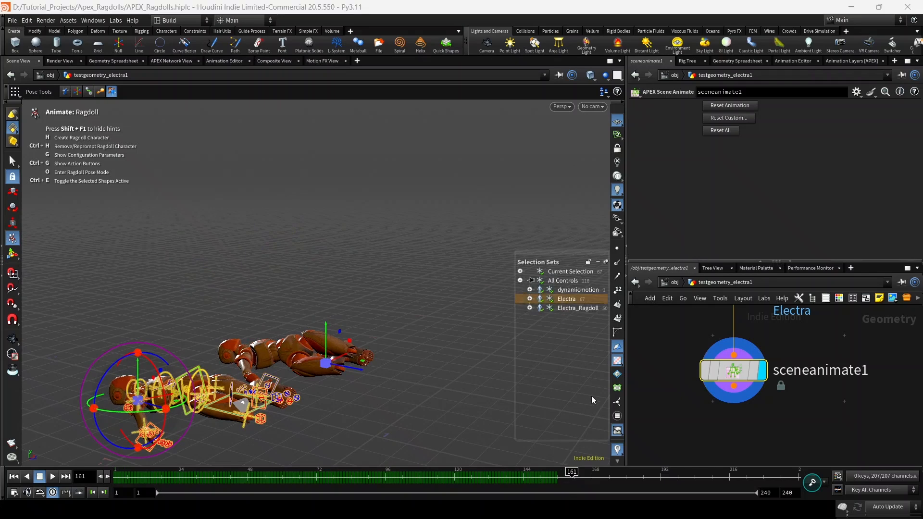
click(575, 300)
shift+drag(566, 474, 116, 479)
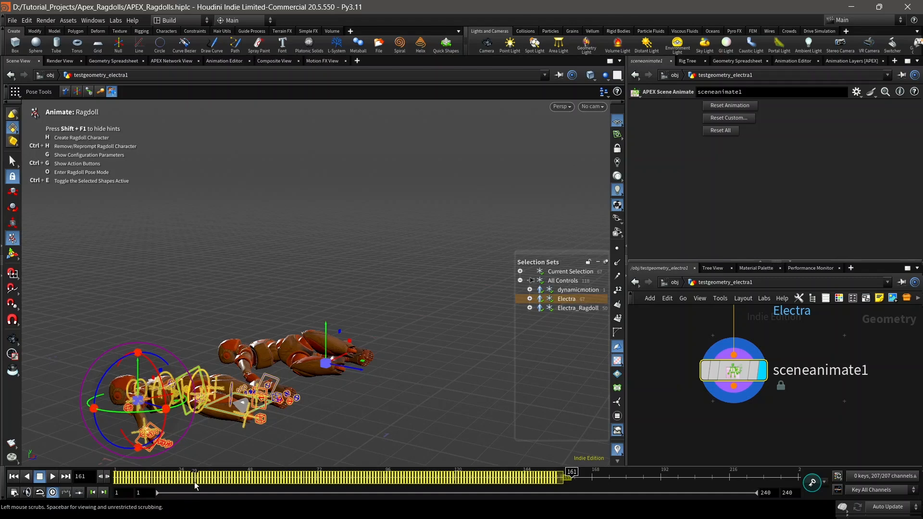
key(Delete)
drag(201, 481, 114, 478)
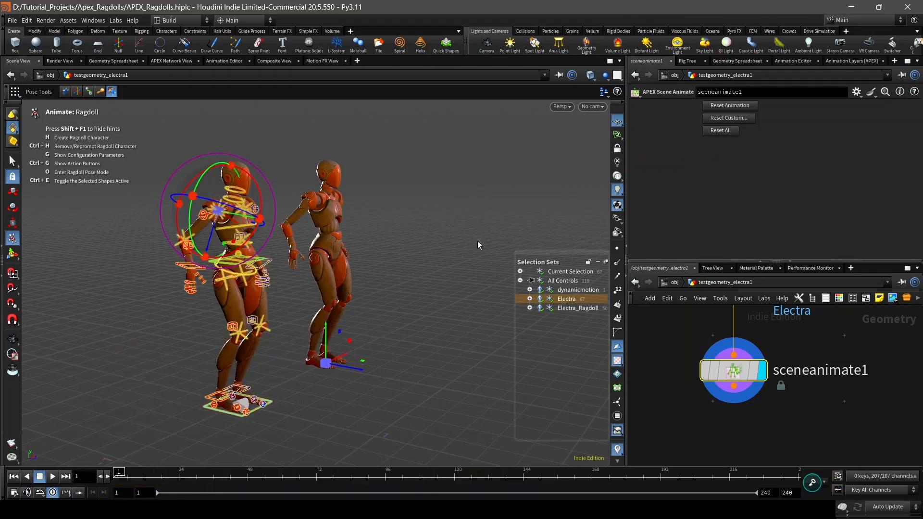
- Delete both ragdoll animation layers so only BaseAnimation is left, and clear the control selection
click(860, 62)
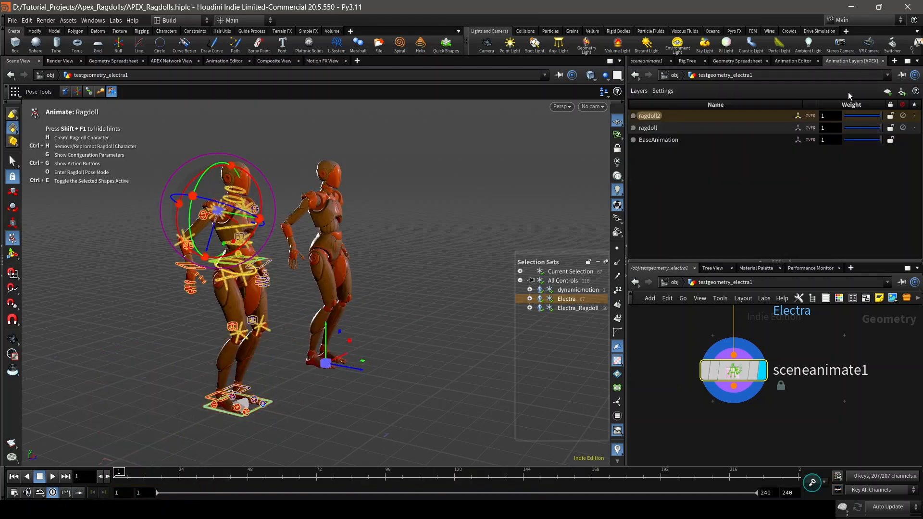
click(688, 128)
click(682, 118)
right_click(682, 117)
click(722, 260)
click(681, 118)
right_click(681, 118)
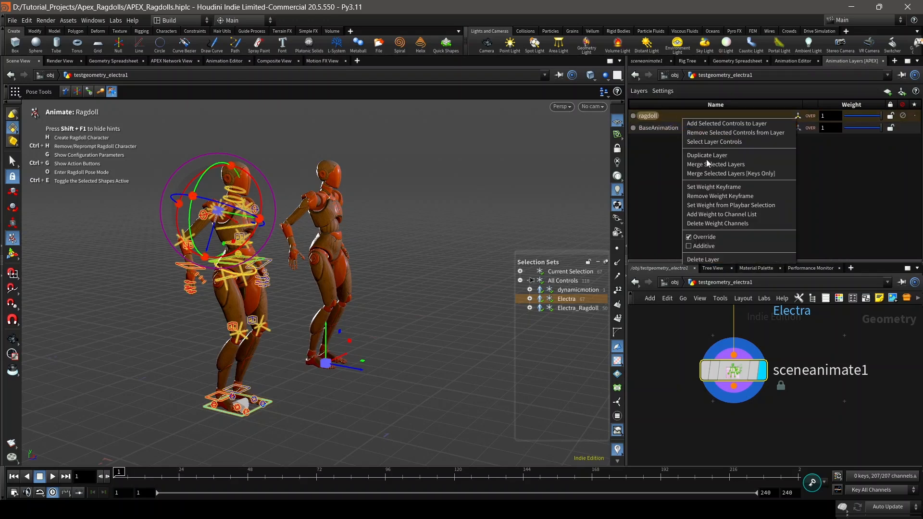
click(724, 261)
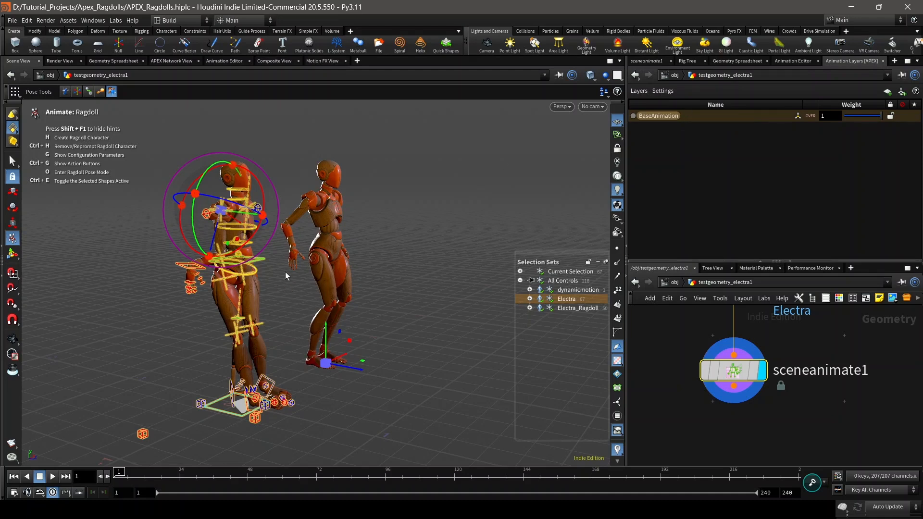
click(407, 252)
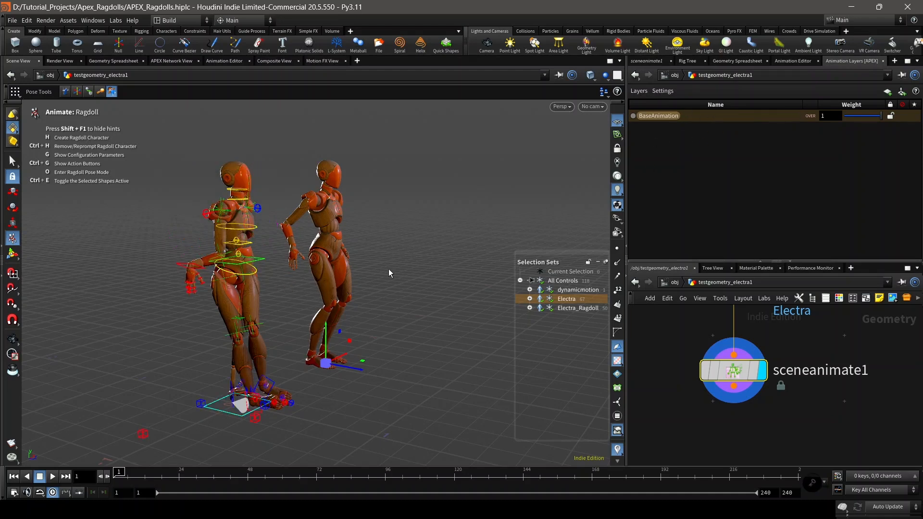
- Select all of Electra's controls, switch to the Animate state and reset their transform parameters to the defaults
alt+drag(431, 206, 419, 328)
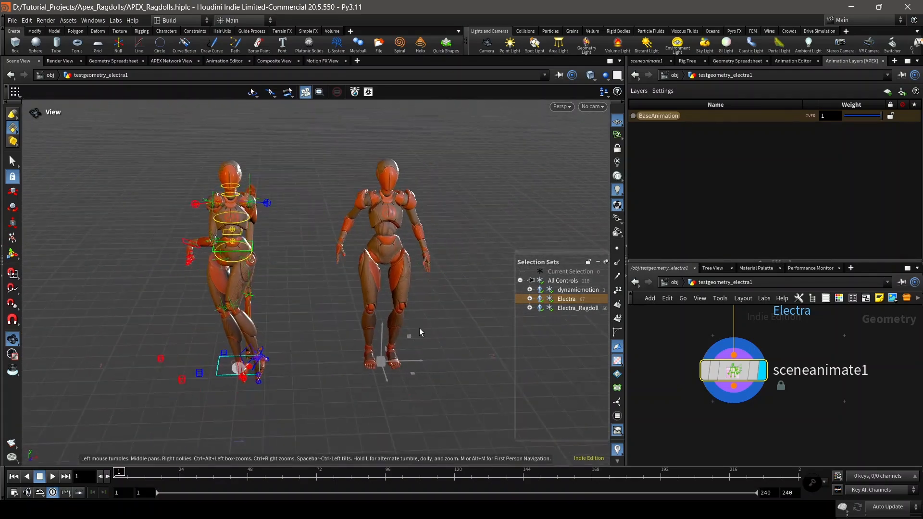
click(648, 62)
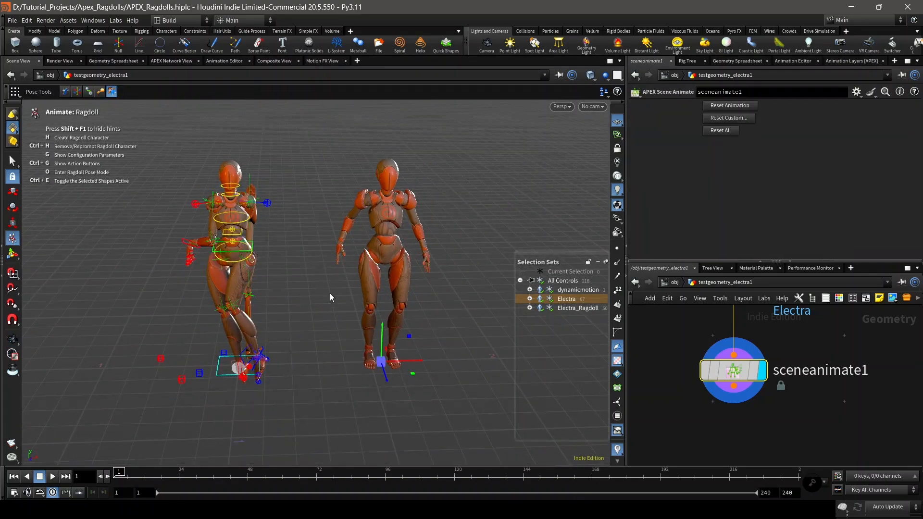
drag(284, 403, 131, 137)
key(c)
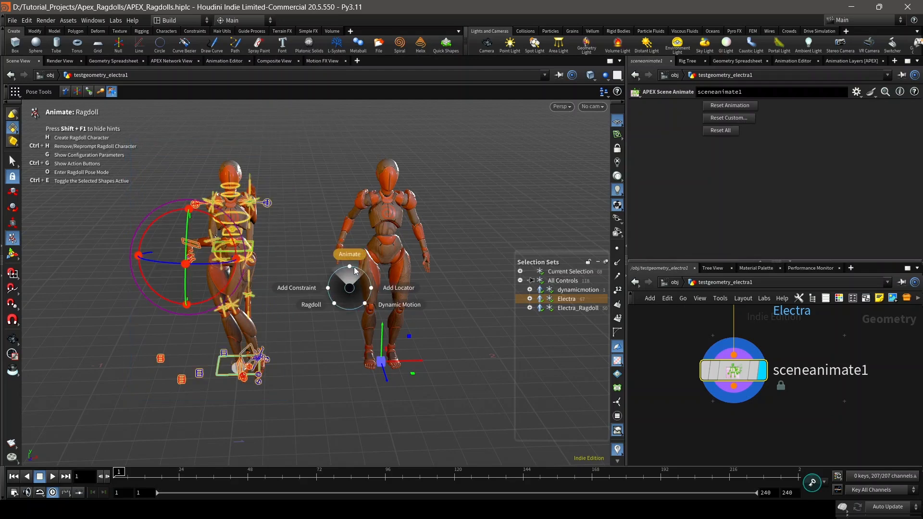
click(350, 268)
drag(318, 384, 111, 151)
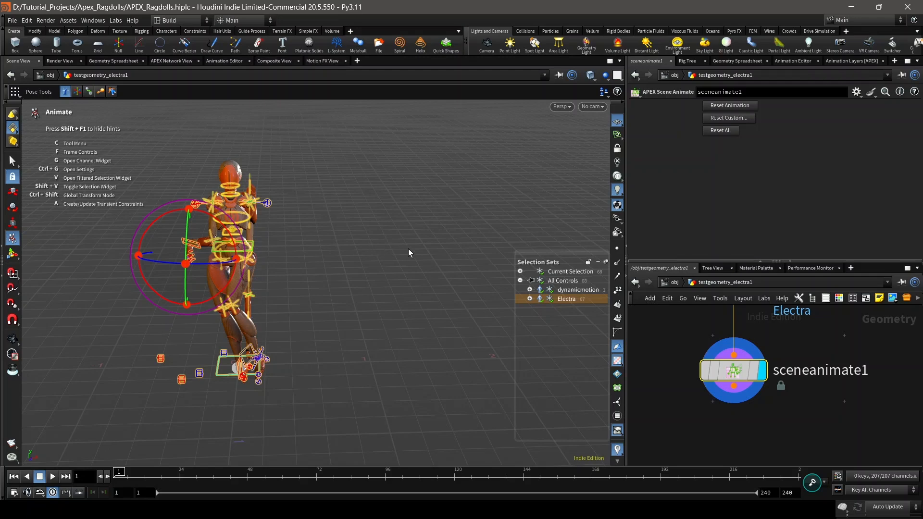
key(g)
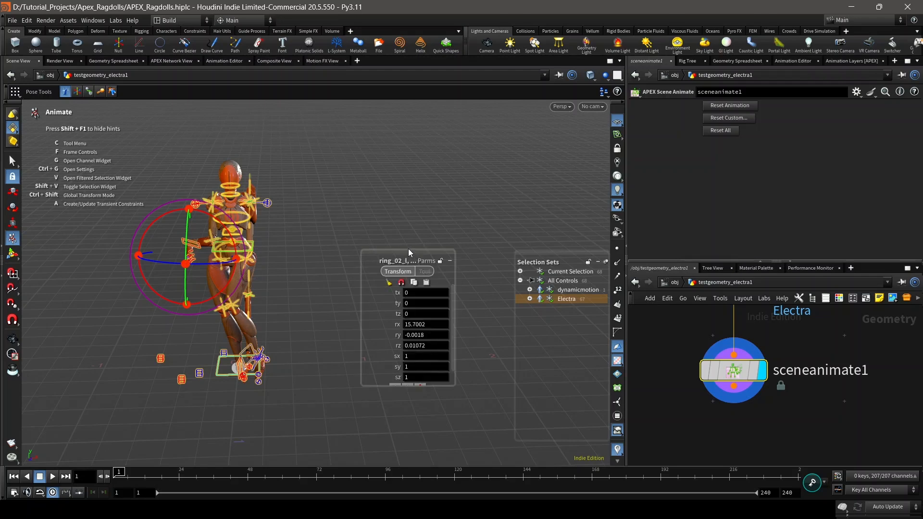
click(387, 283)
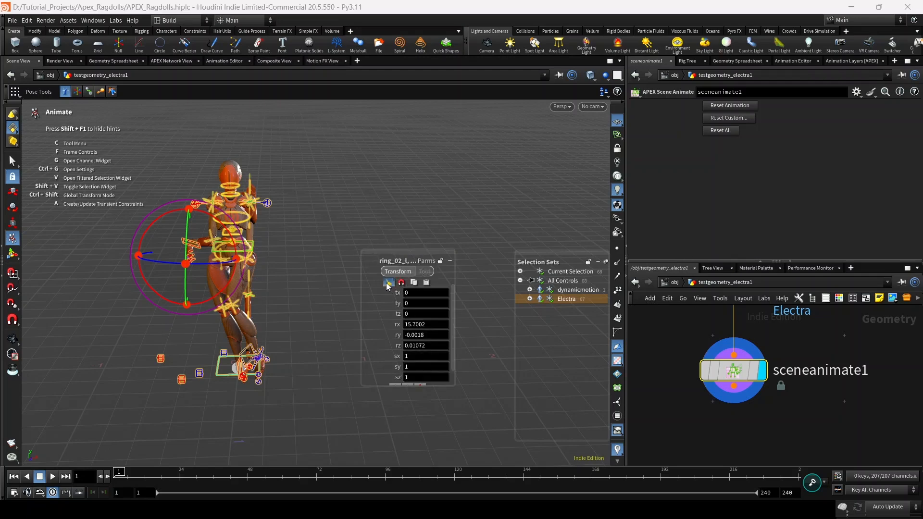
- Return to the Ragdoll state, hide the configuration parameters and clear the control selection
key(c)
click(345, 334)
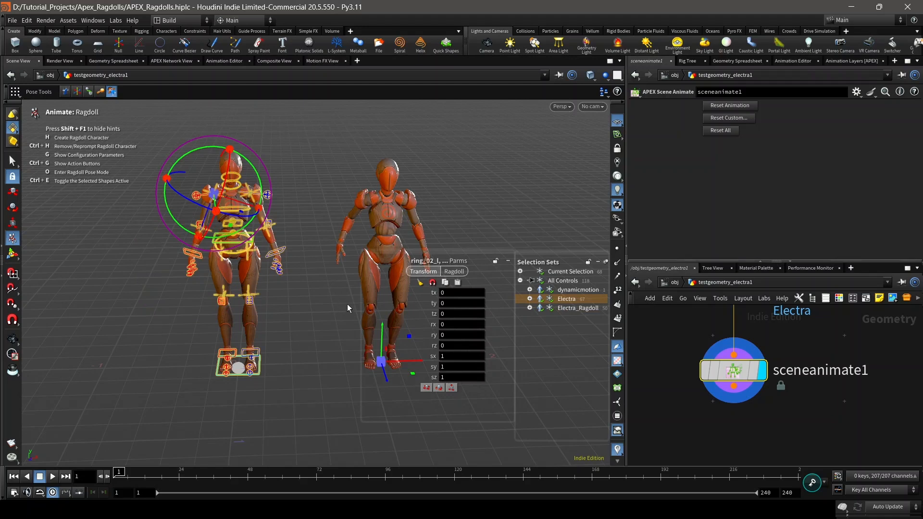
key(g)
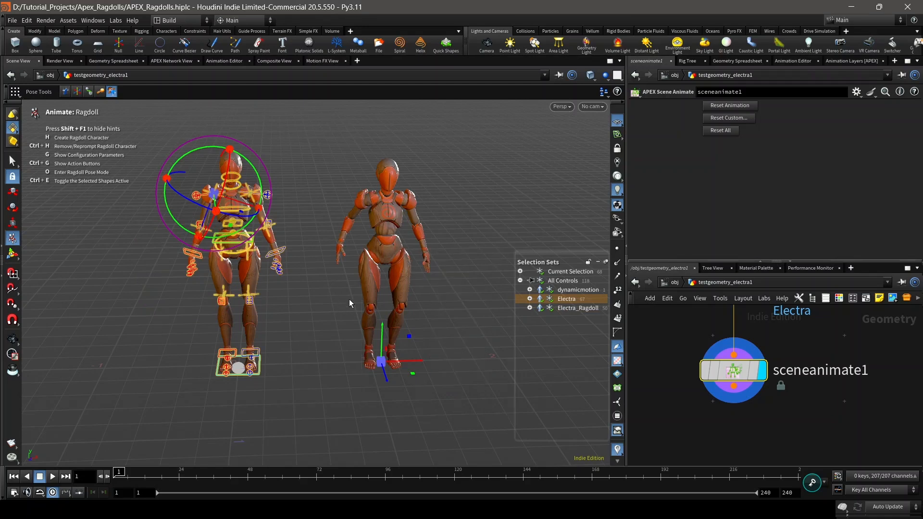
alt+drag(343, 263, 342, 316)
click(342, 319)
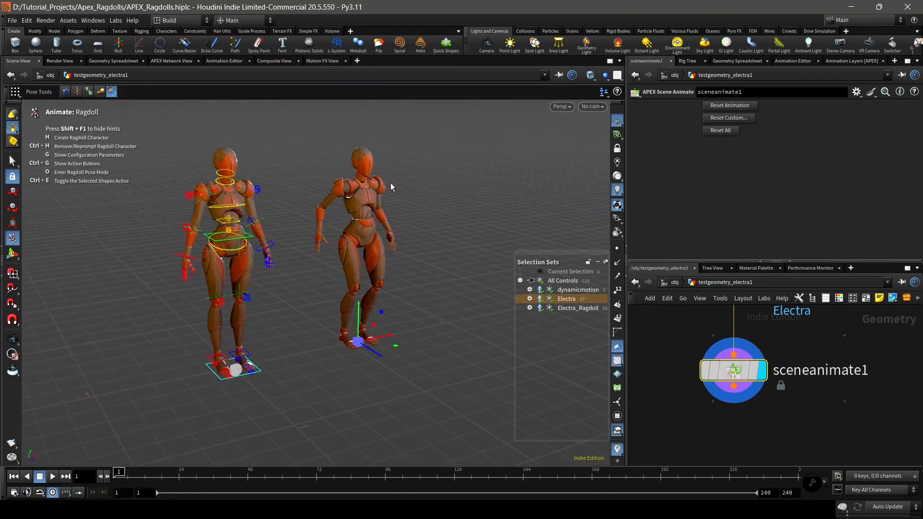
- Reload the target animation for the ragdoll from the Ragdoll Settings actions
key(g)
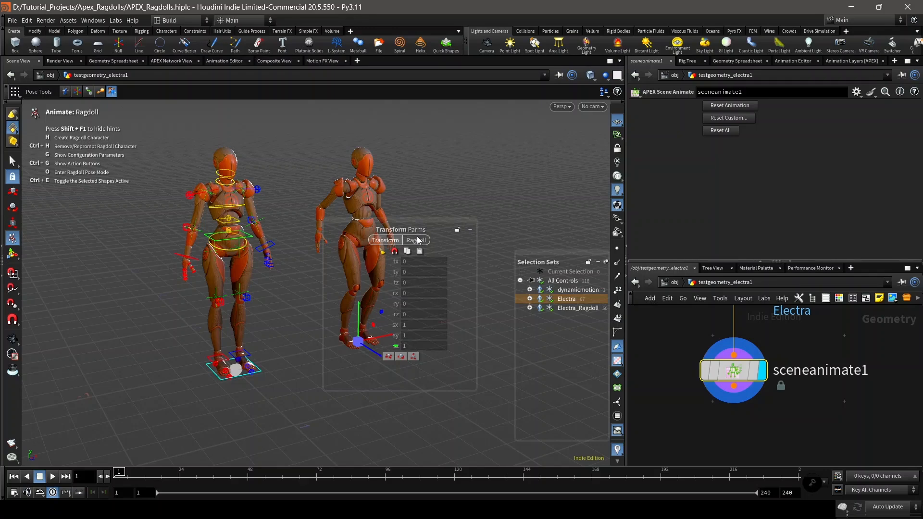
key(g)
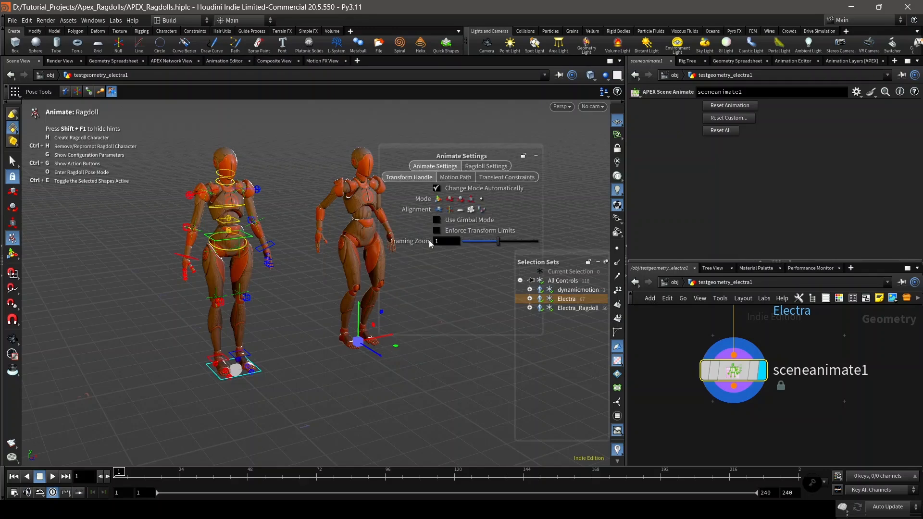
click(486, 168)
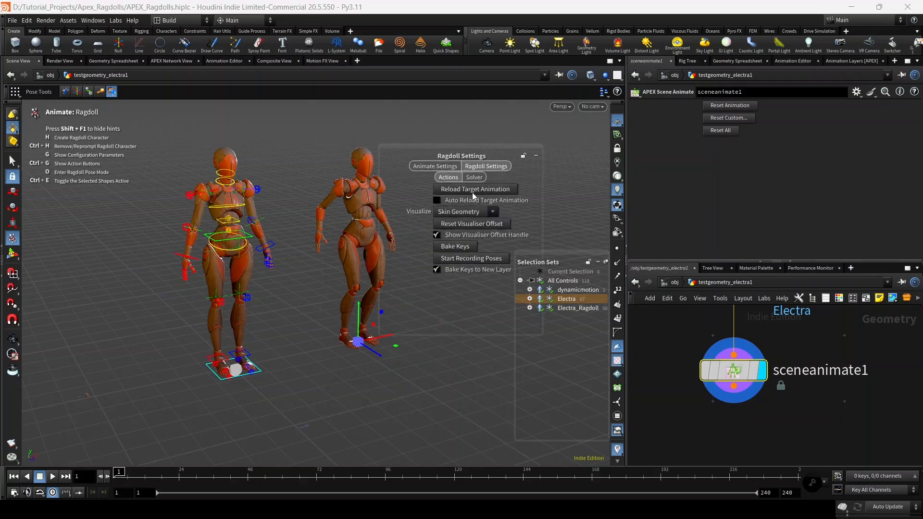
click(473, 190)
click(489, 312)
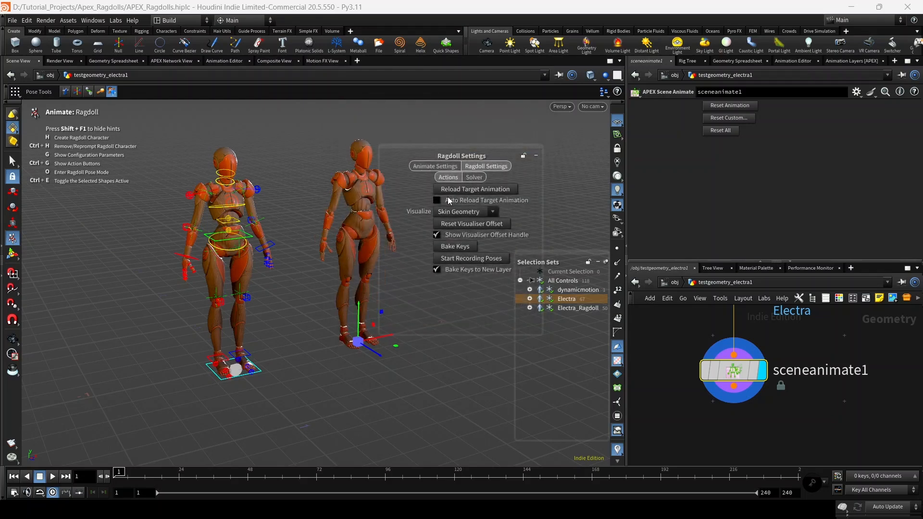
- Set the ragdoll's Visualize option to Collision Shapes and hide the Ragdoll Settings
key(Escape)
scroll(335, 245, up, 3)
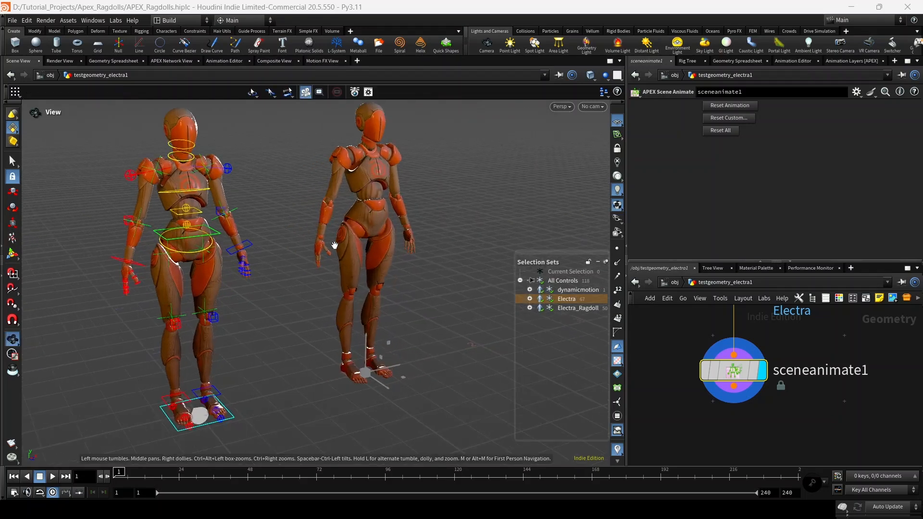
mouse_move(335, 245)
alt+mouse_down()
mouse_move(319, 250)
mouse_move(330, 249)
alt+mouse_up()
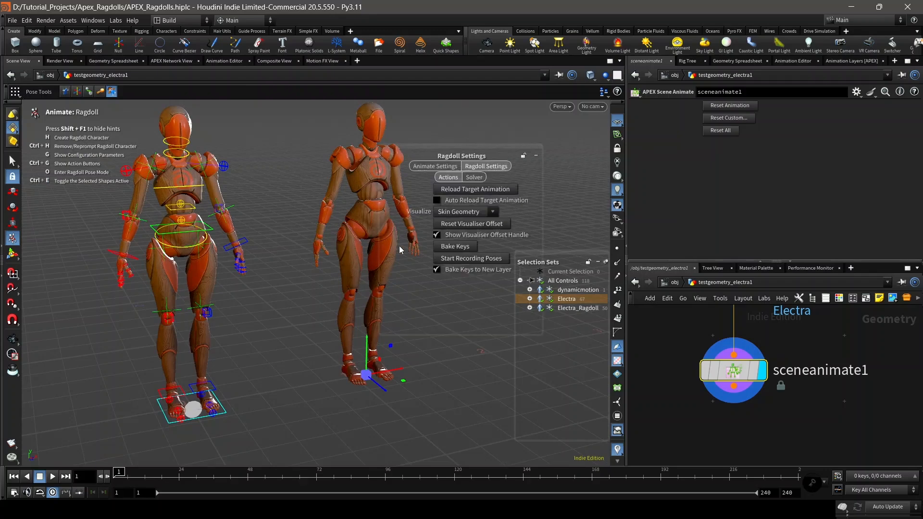
click(464, 214)
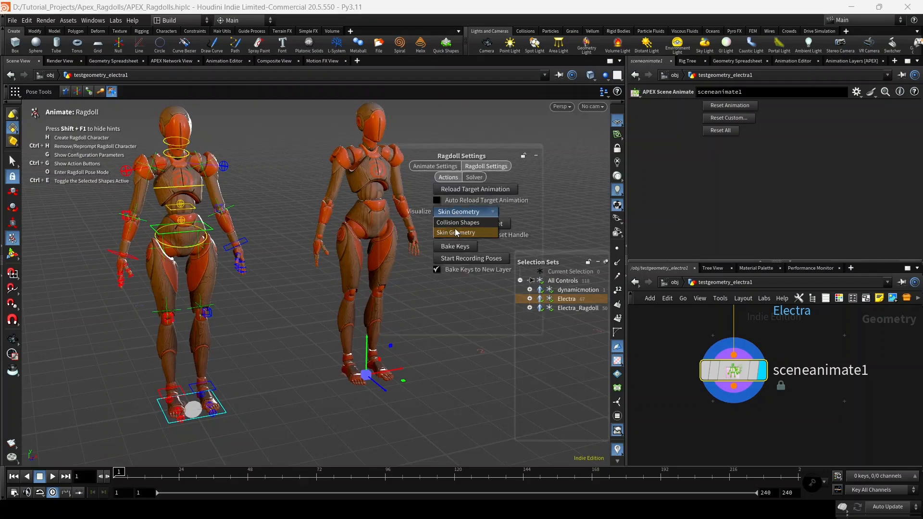
click(455, 224)
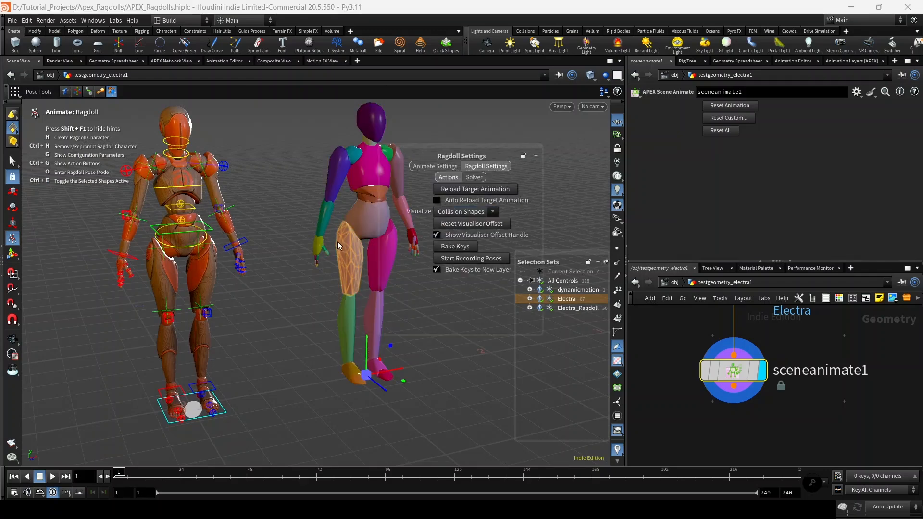
key(g)
- Select Electra's arm_ikhandle_l control and enable Match World Transforms in the animated ragdoll parameters of hand_l
scroll(332, 240, up, 5)
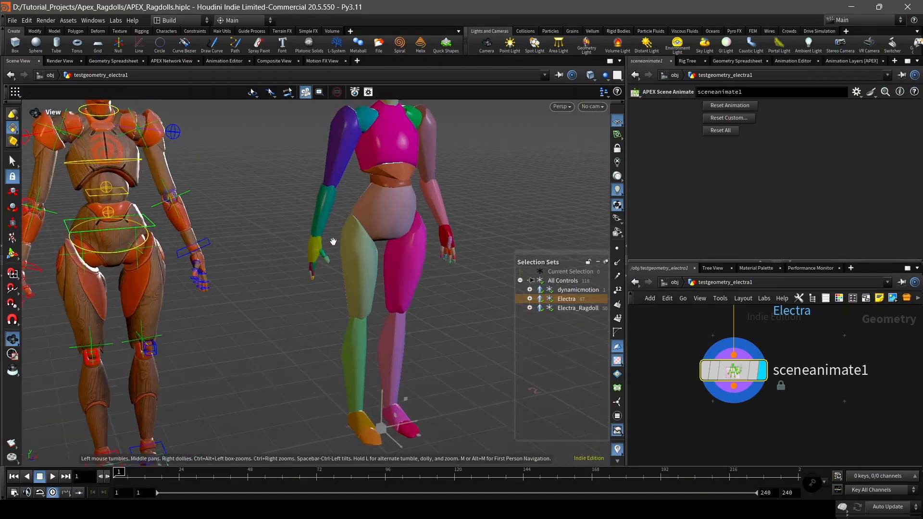
alt+drag(325, 247, 194, 235)
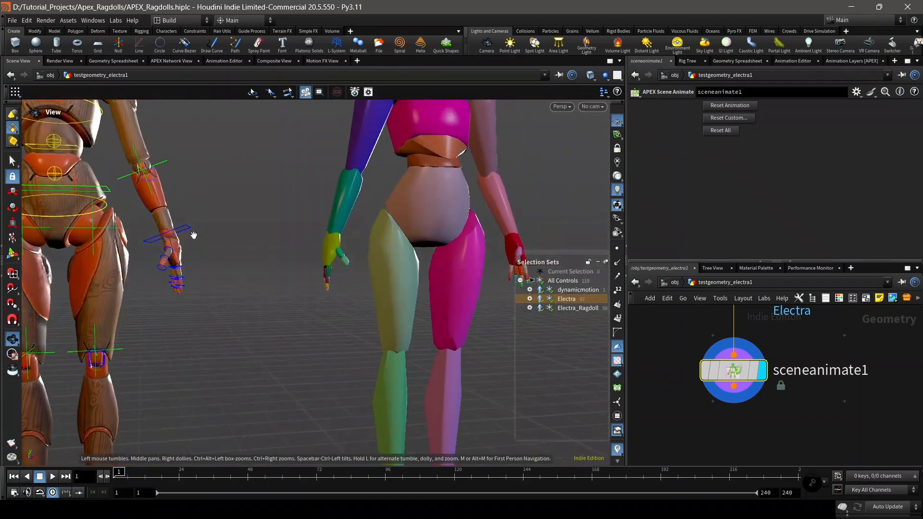
scroll(193, 235, up, 2)
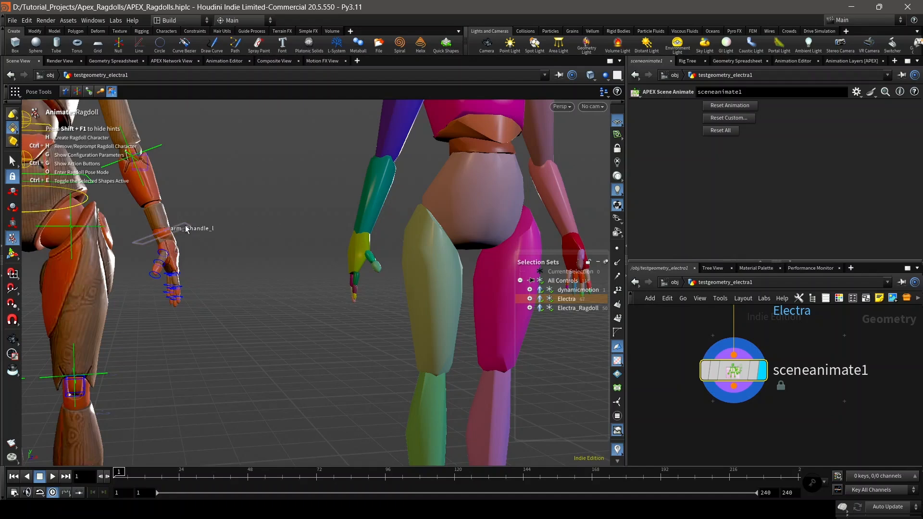
click(185, 230)
click(189, 229)
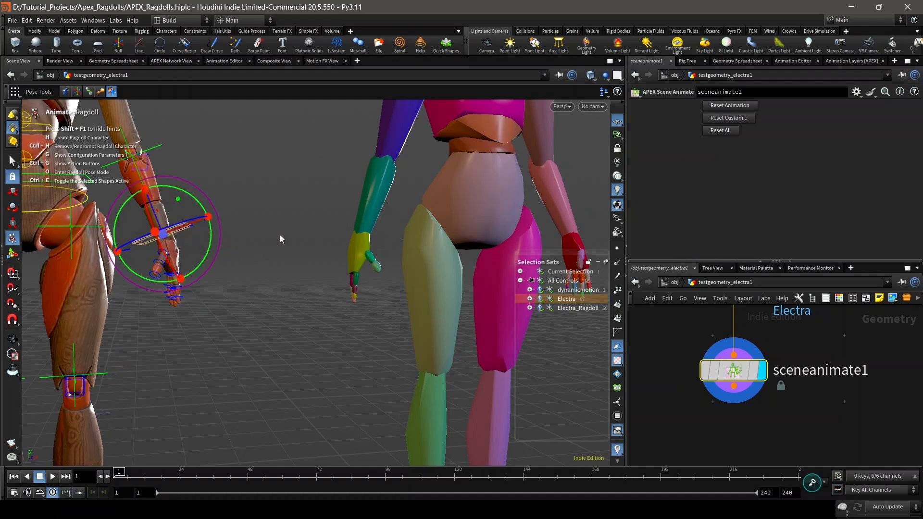
key(p)
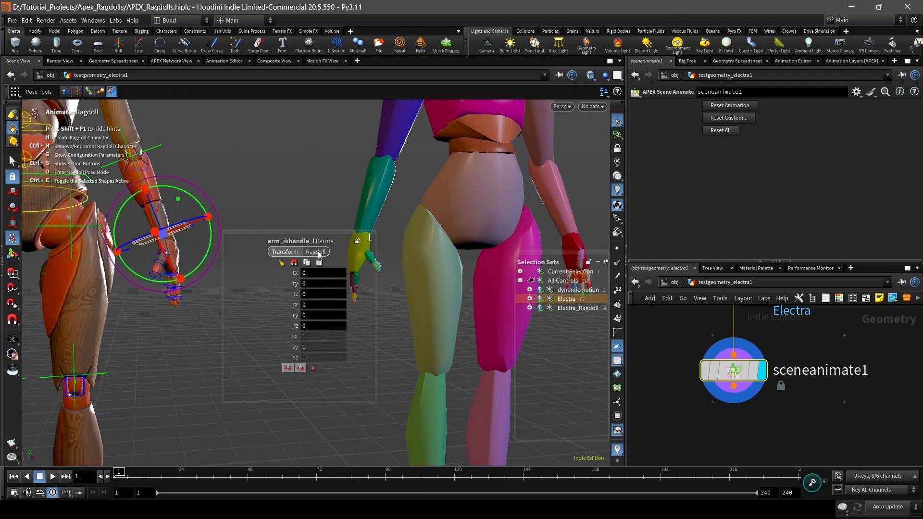
click(317, 252)
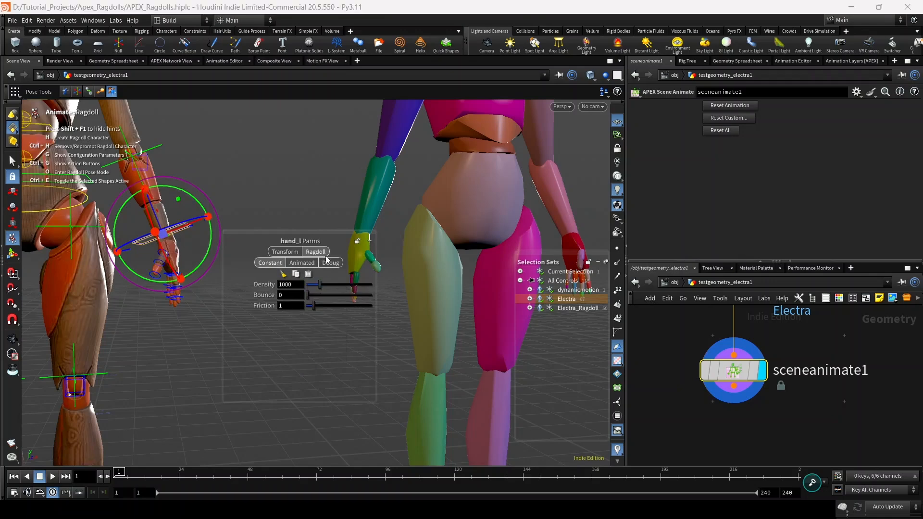
click(301, 262)
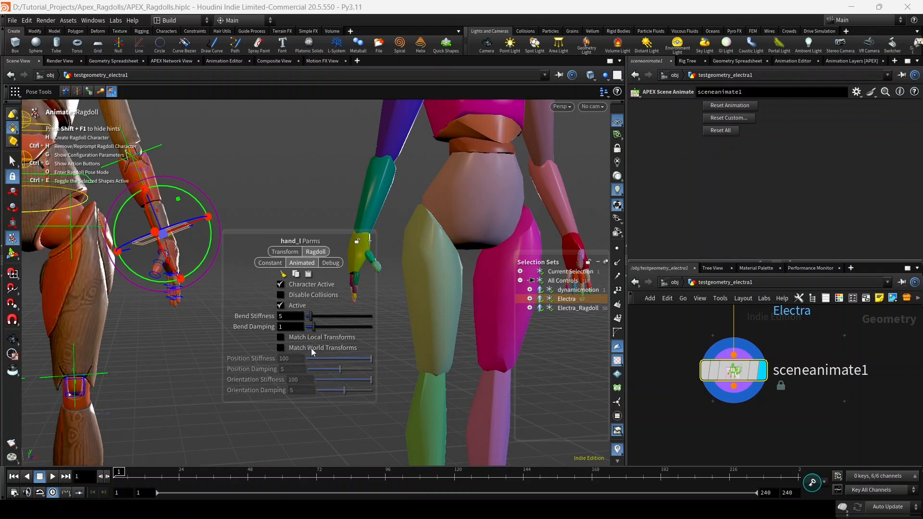
click(329, 350)
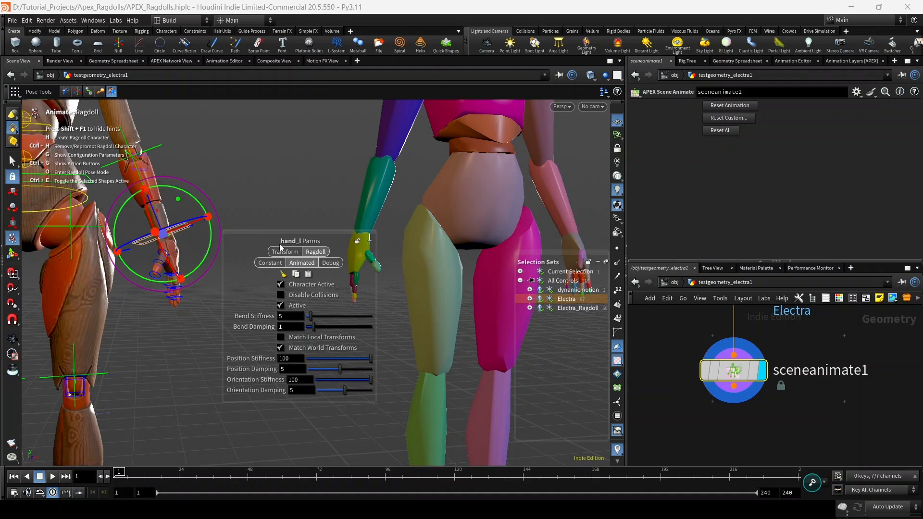
drag(301, 233, 75, 278)
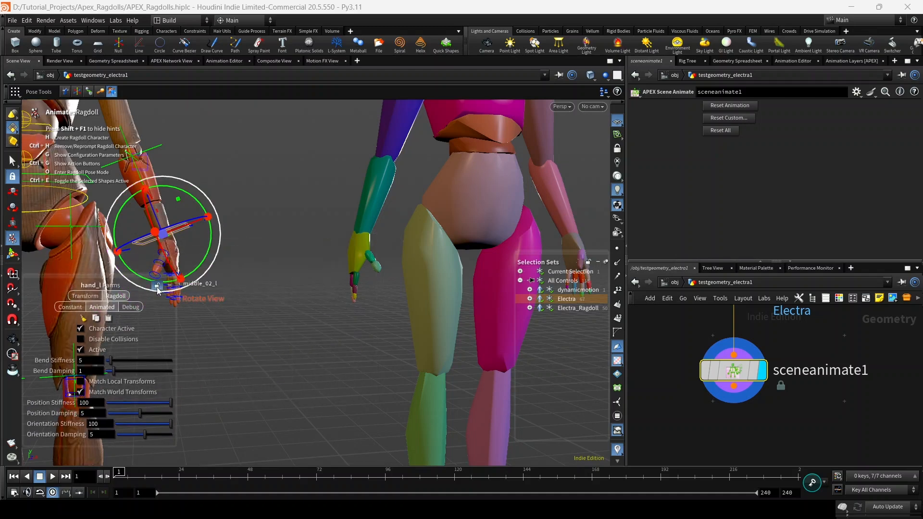
- Clear the control selection and play the ragdoll simulation from frame 1 with both figures in view
key(space)
scroll(323, 307, down, 5)
middle_drag(336, 302, 375, 304)
scroll(365, 306, down, 3)
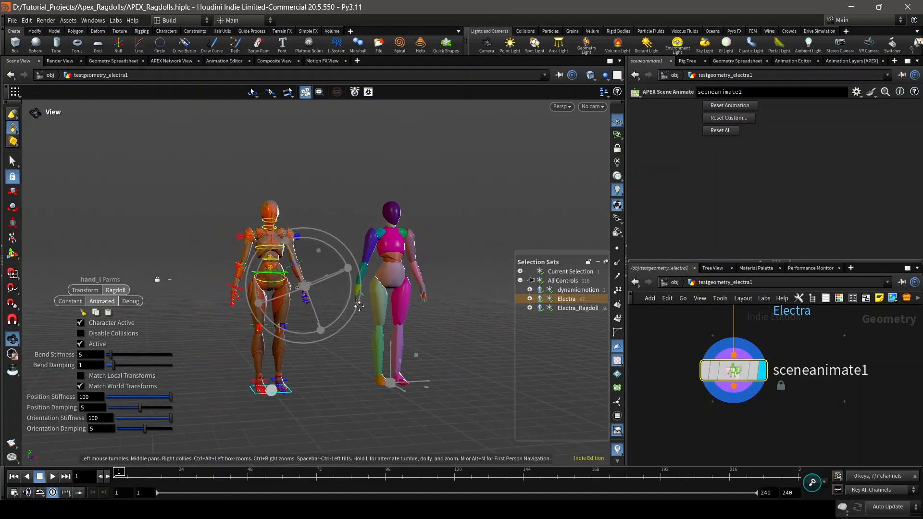
drag(359, 306, 365, 325)
click(316, 363)
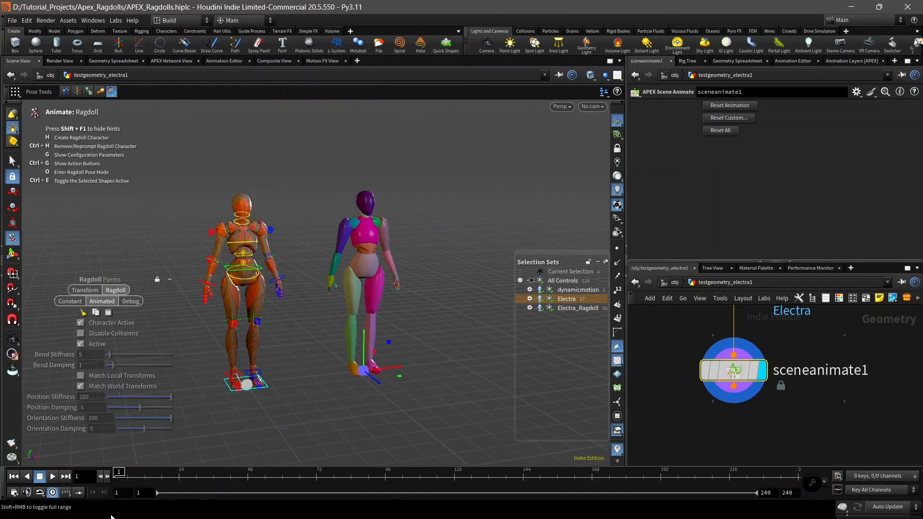
click(52, 476)
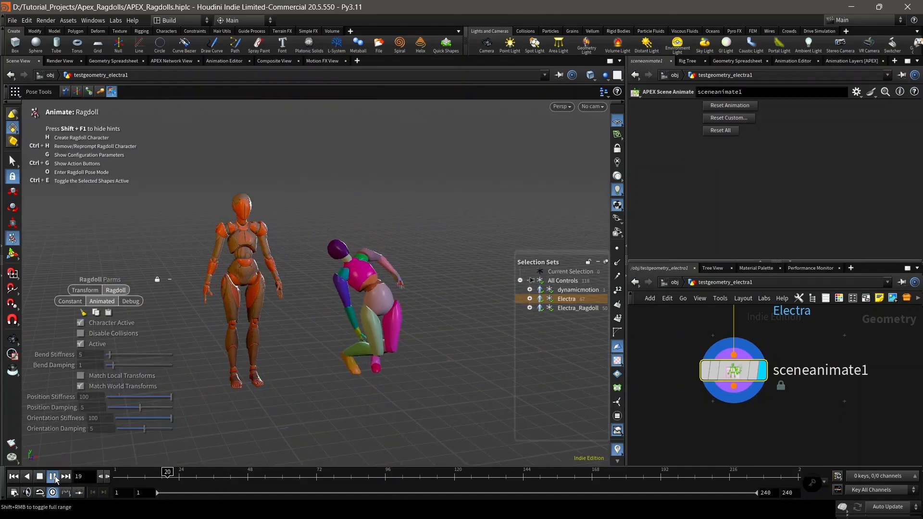
- Examine the ragdoll's left arm and hand up close during playback, and return the timeline to frame 1
key(space)
scroll(342, 290, up, 6)
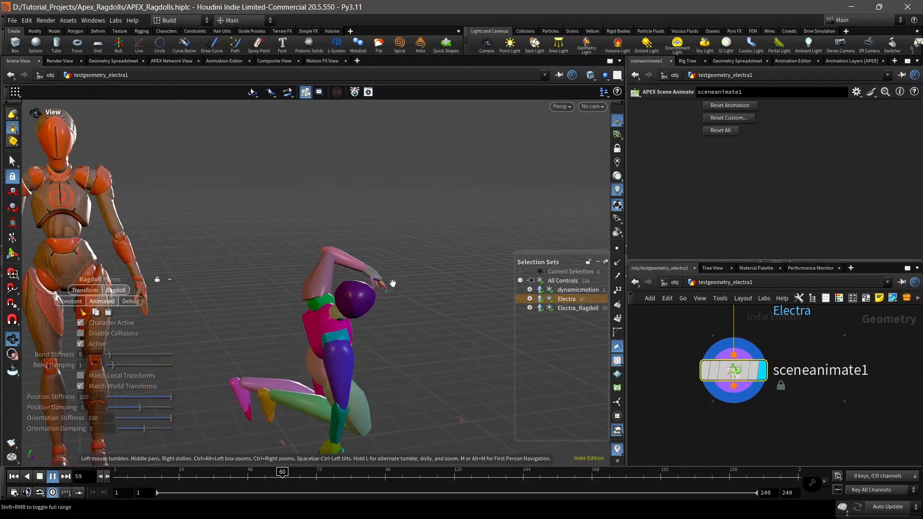
drag(342, 291, 380, 302)
scroll(346, 292, up, 3)
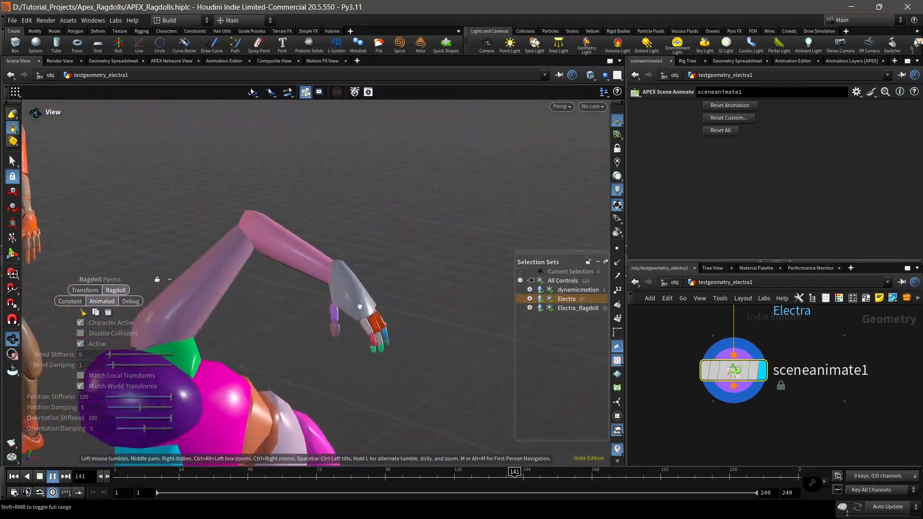
drag(307, 311, 293, 294)
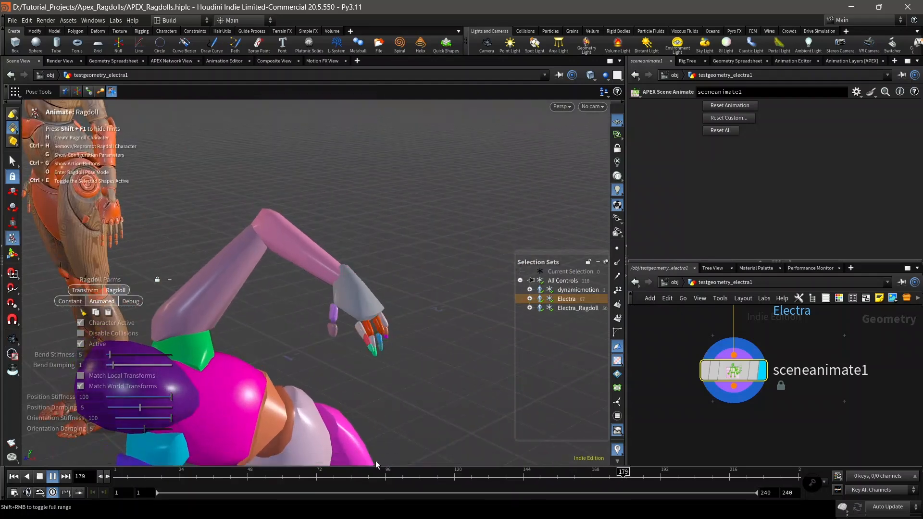
drag(307, 476, 115, 460)
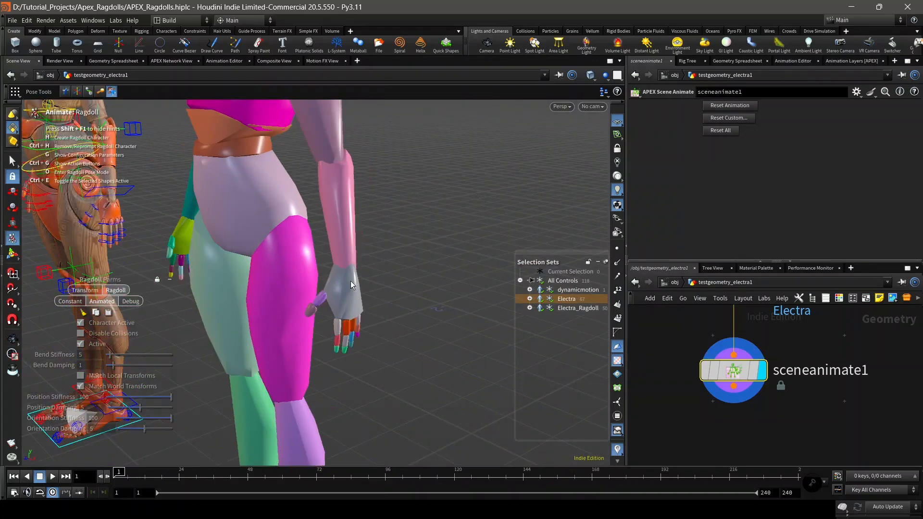
right_drag(355, 259, 356, 312)
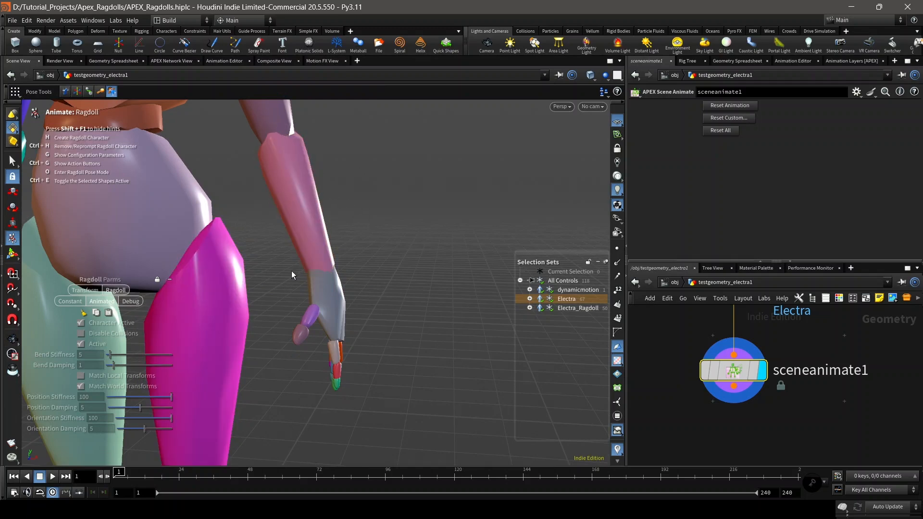
right_drag(319, 274, 352, 285)
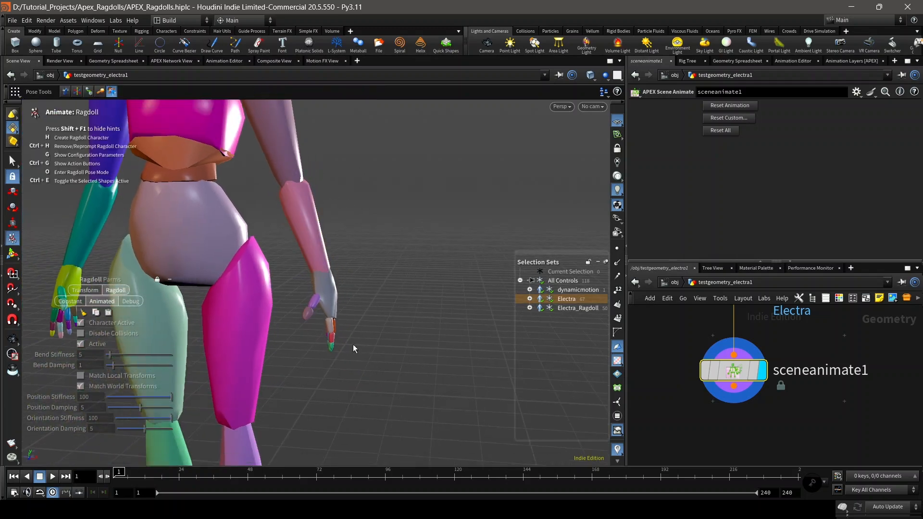
- Select Electra's arm_ikhandle_l control and turn off Match World Transforms and Active in the animated ragdoll parameters of hand_l
middle_drag(353, 344, 341, 295)
drag(391, 317, 356, 387)
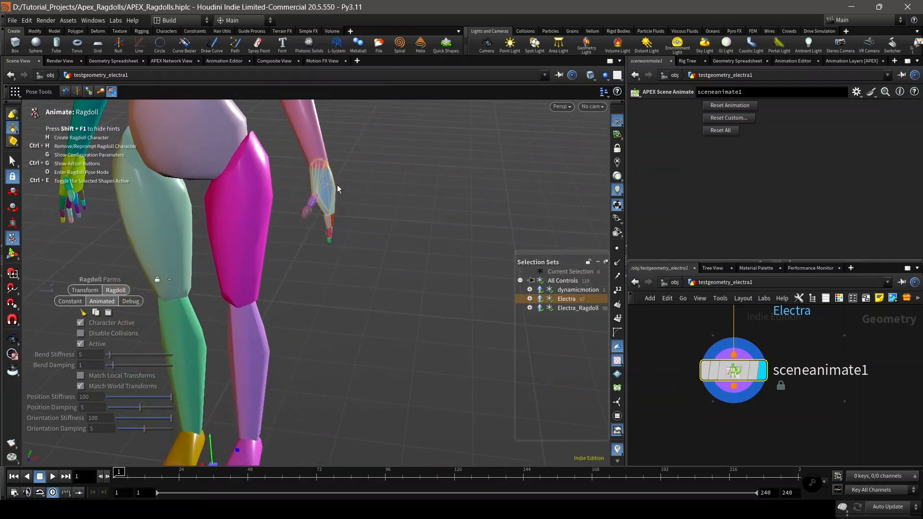
scroll(344, 152, down, 1)
middle_drag(344, 153, 360, 241)
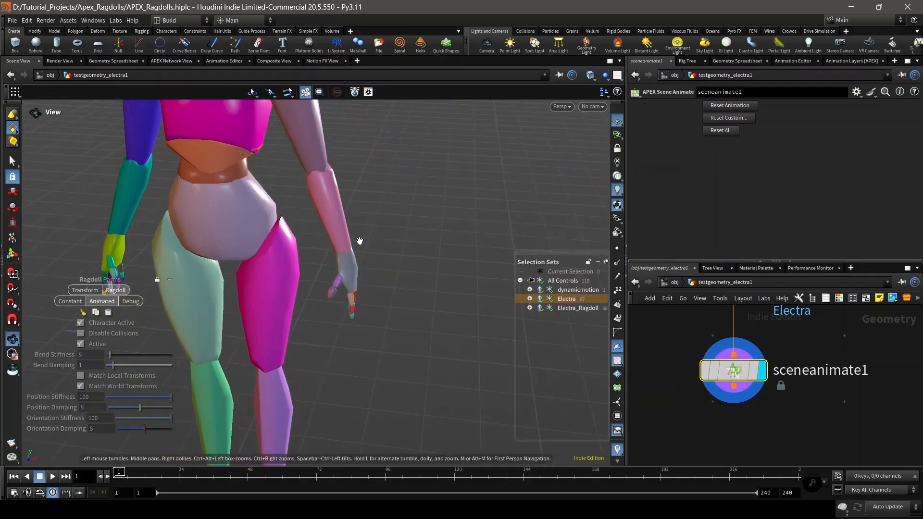
click(335, 204)
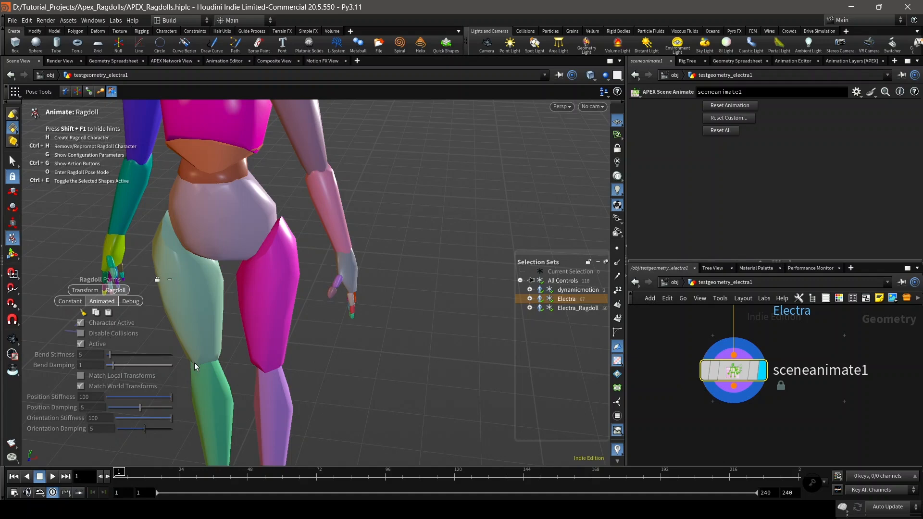
alt+drag(371, 337, 214, 251)
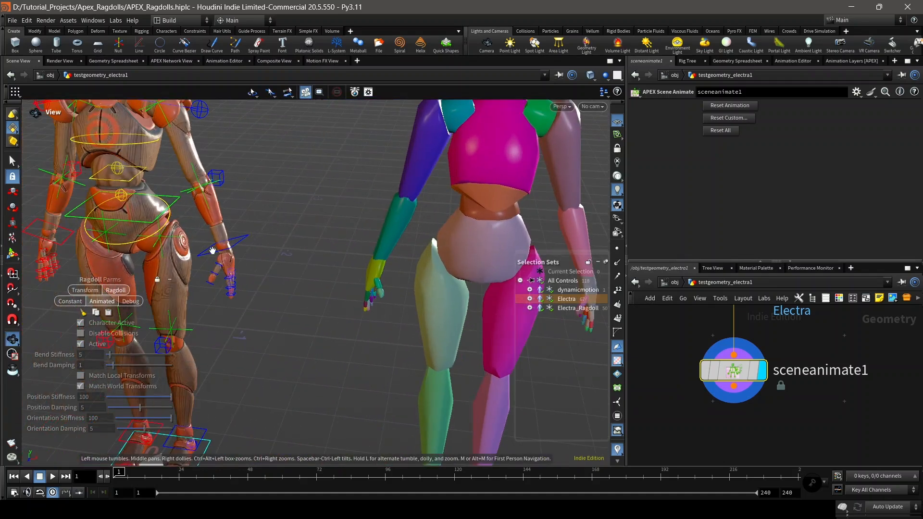
alt+right_drag(214, 252, 250, 243)
click(235, 240)
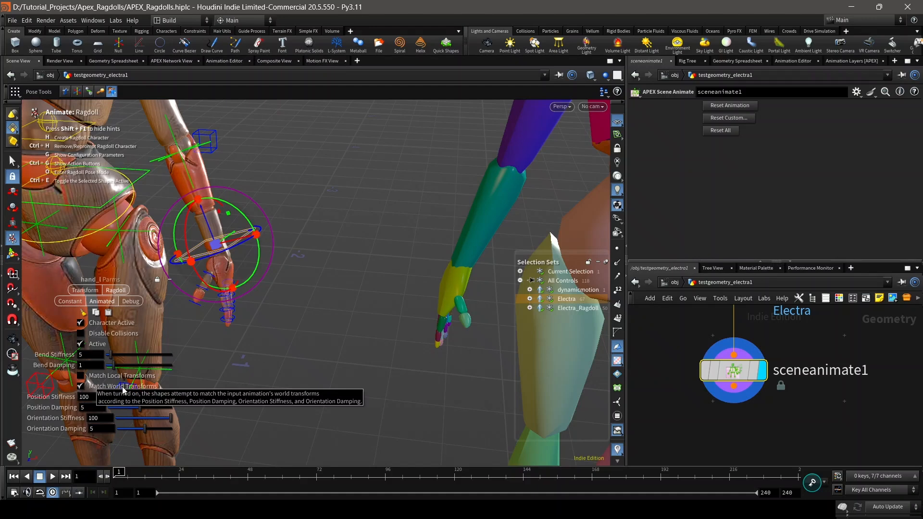
click(110, 388)
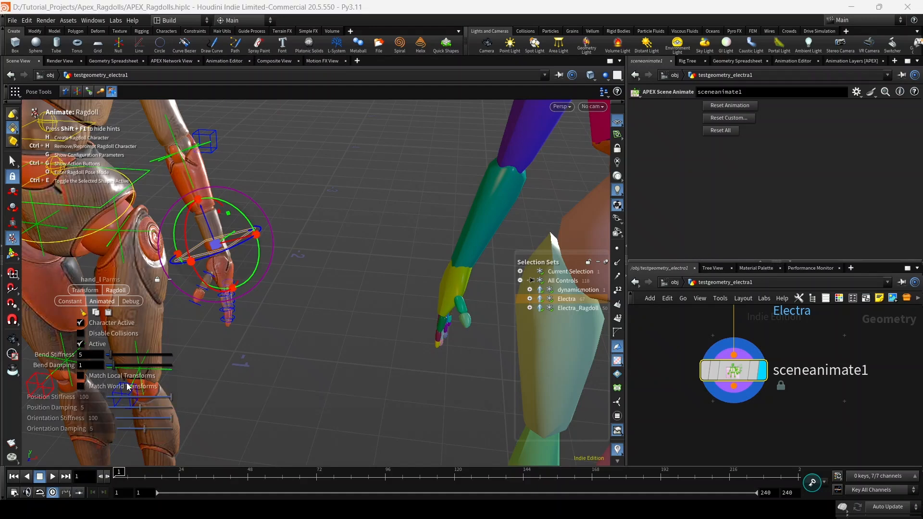
click(81, 344)
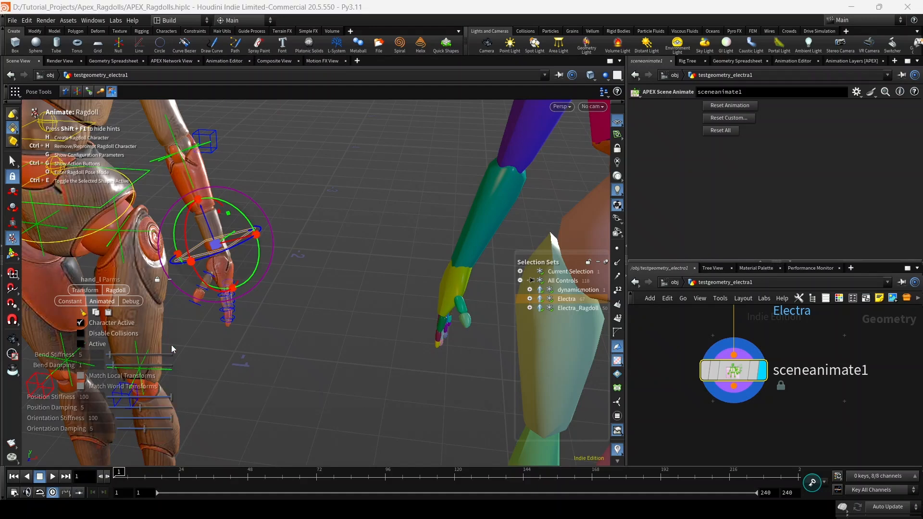
- Play the ragdoll simulation from frame 1, starting with both figures in view and moving in on the ragdoll
alt+right_drag(274, 344, 307, 321)
alt+middle_drag(306, 321, 255, 279)
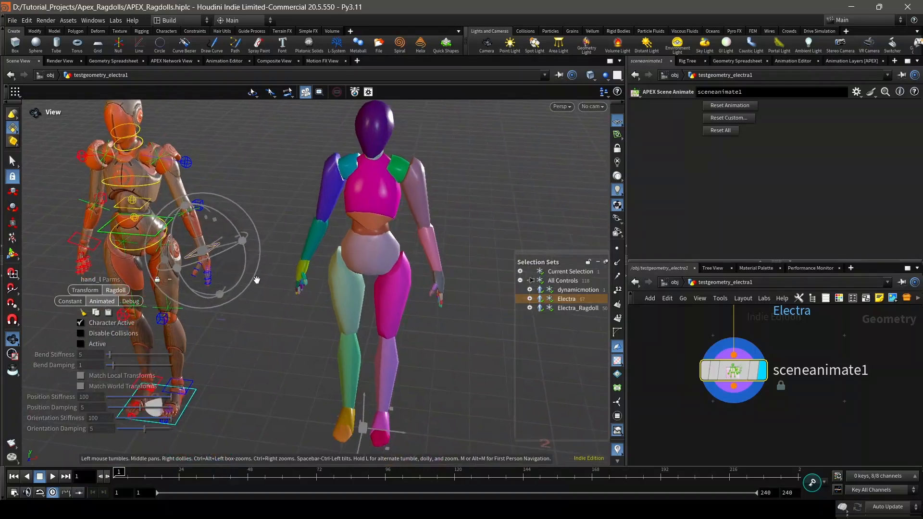
click(52, 476)
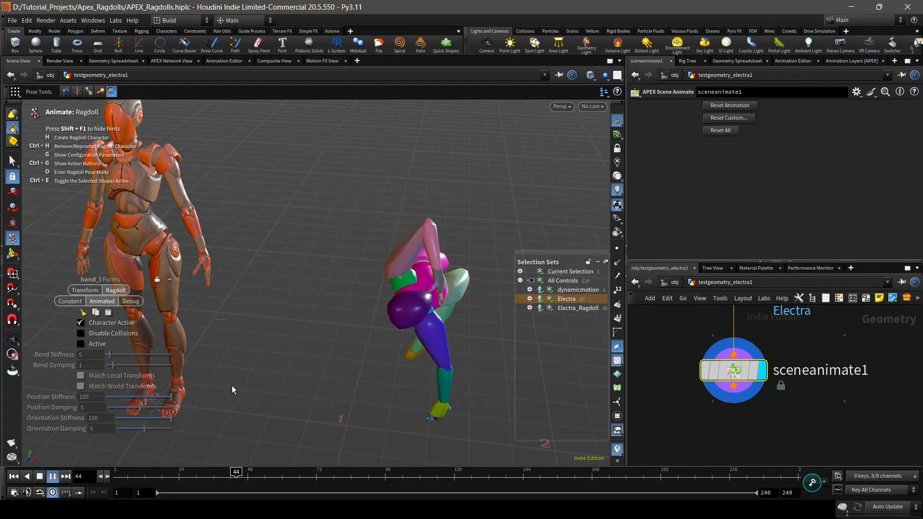
key(alt)
scroll(443, 283, up, 3)
alt+drag(443, 284, 361, 314)
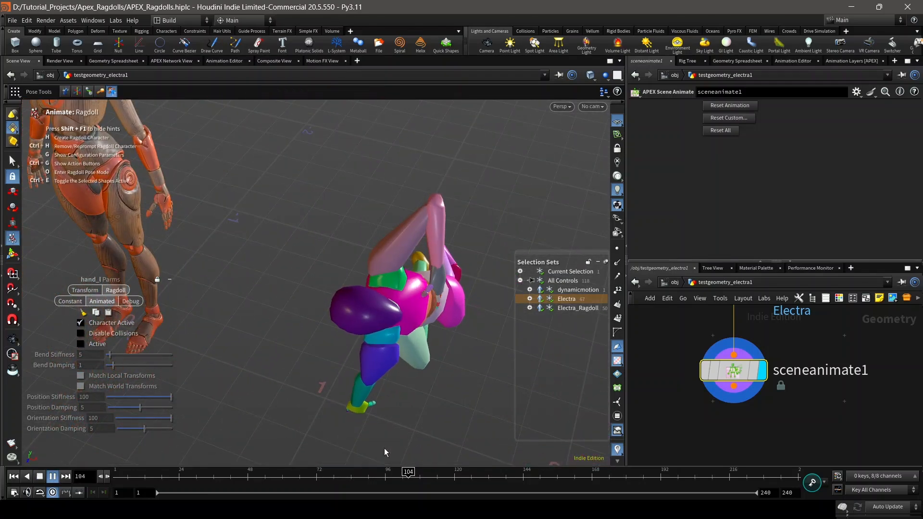
- Scrub the timeline to frame 90 and examine the ragdoll's left arm and hand from several angles
drag(332, 471, 321, 453)
drag(172, 455, 372, 322)
alt+drag(408, 361, 359, 301)
alt+middle_drag(394, 303, 329, 284)
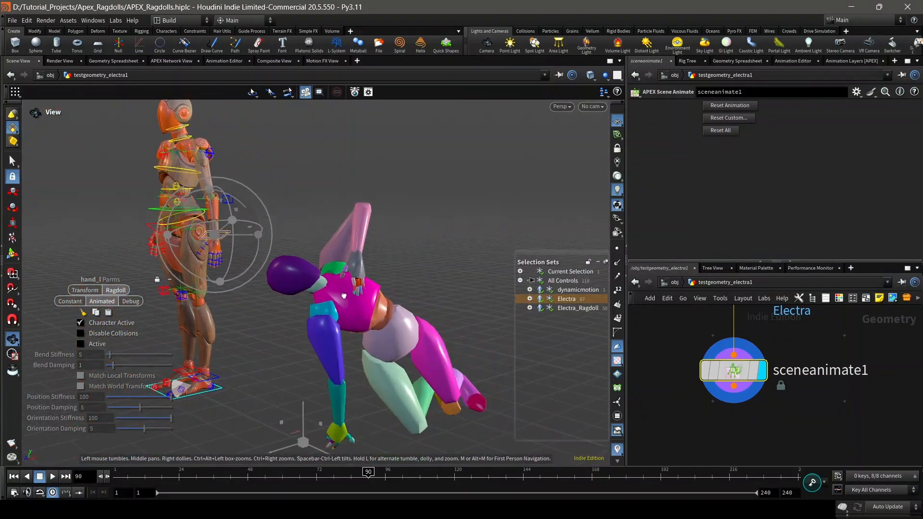
alt+drag(329, 284, 350, 305)
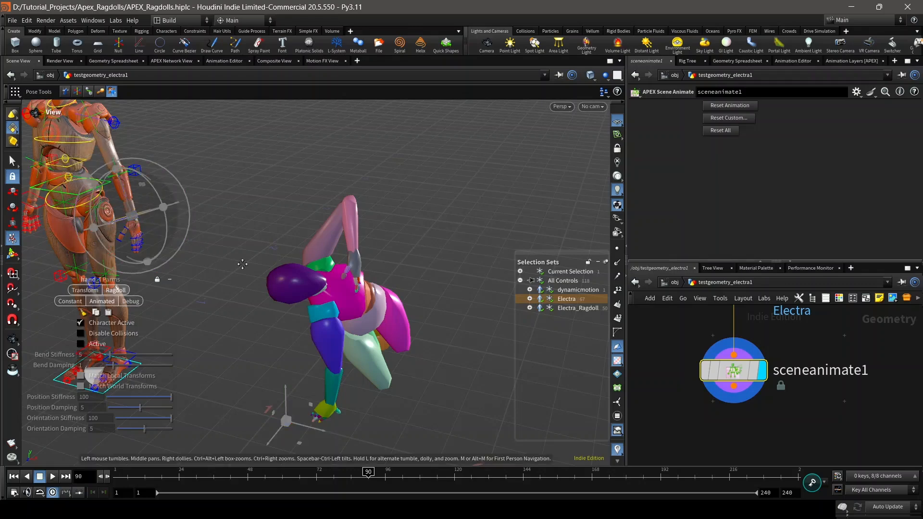
alt+middle_drag(240, 263, 302, 270)
alt+drag(250, 281, 298, 284)
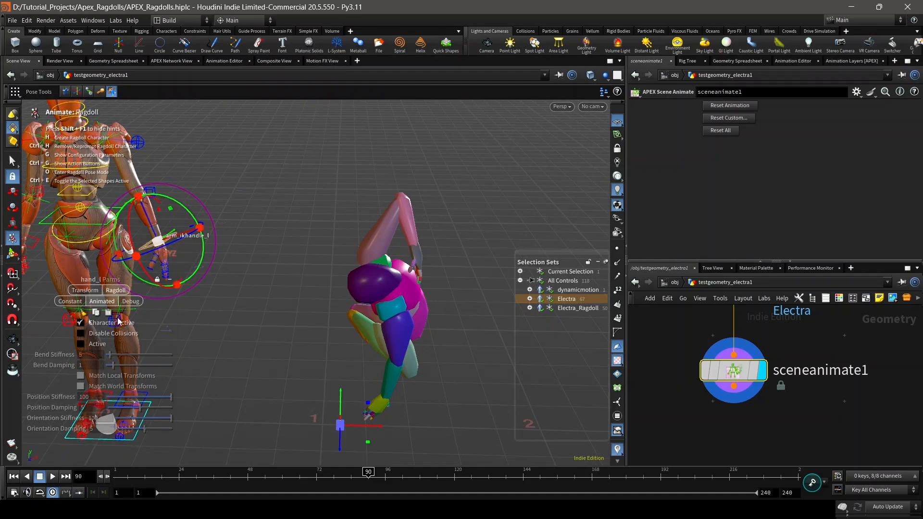
- Turn Active back on for hand_l and return the timeline to frame 1
click(97, 344)
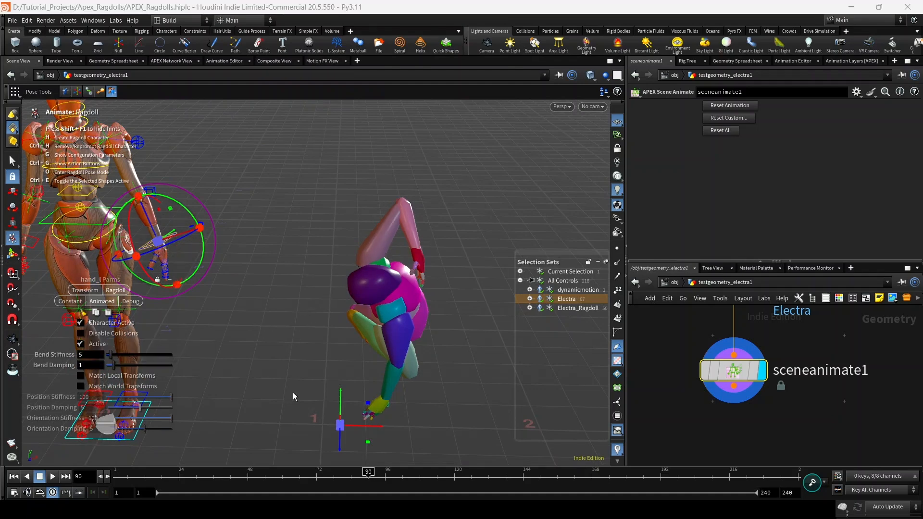
click(13, 475)
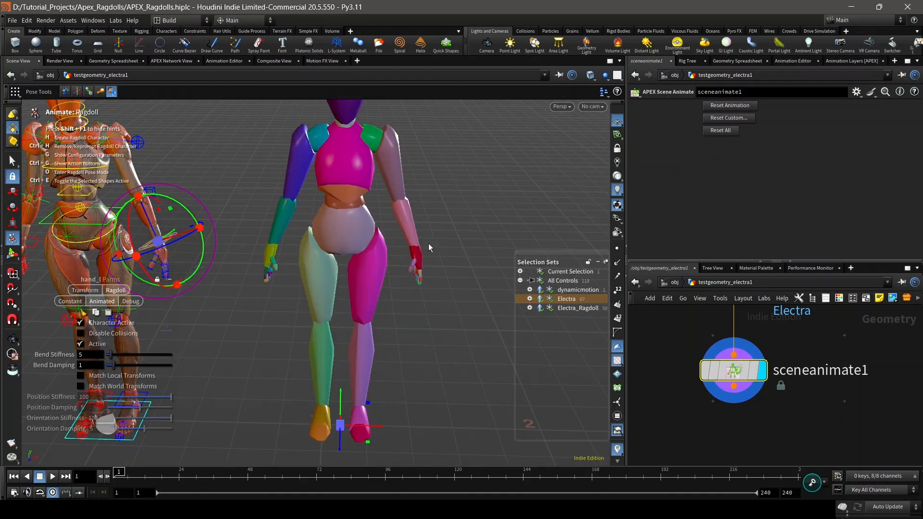
- Select the ragdoll's left hand collision shape and turn off Active in the animated parameters of hand_l
key(space)
scroll(428, 251, up, 3)
scroll(431, 255, up, 6)
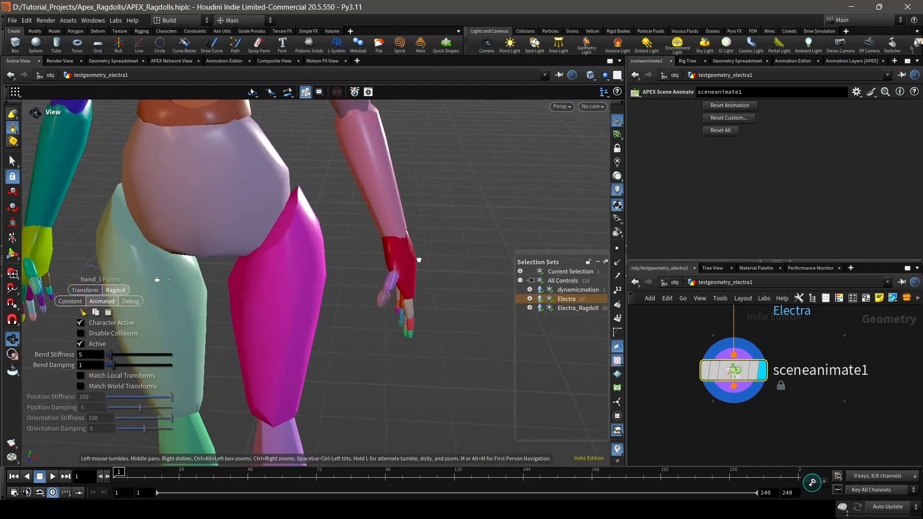
scroll(432, 274, up, 3)
drag(420, 270, 420, 282)
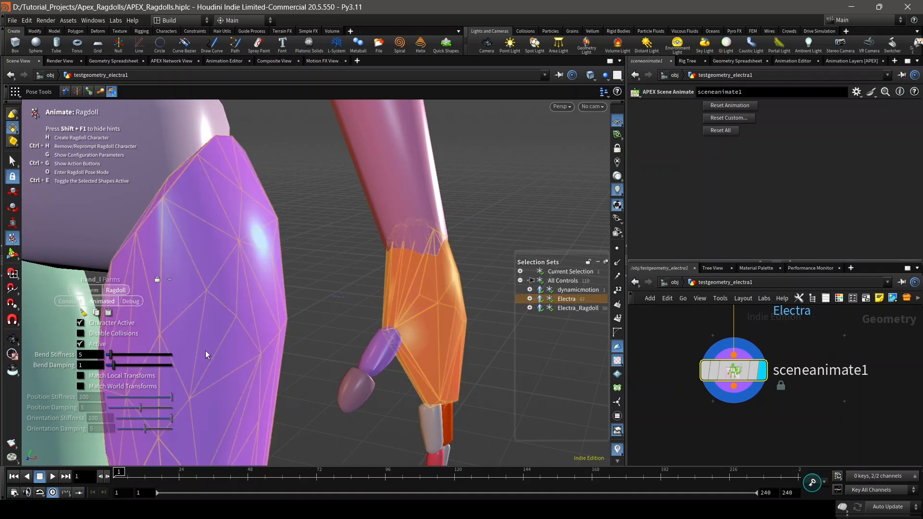
scroll(299, 325, down, 6)
scroll(332, 302, down, 3)
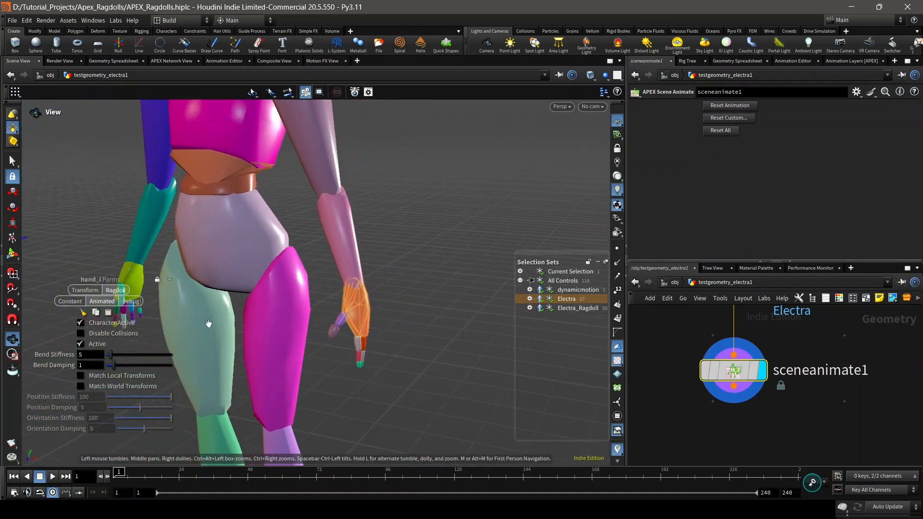
scroll(281, 338, down, 1)
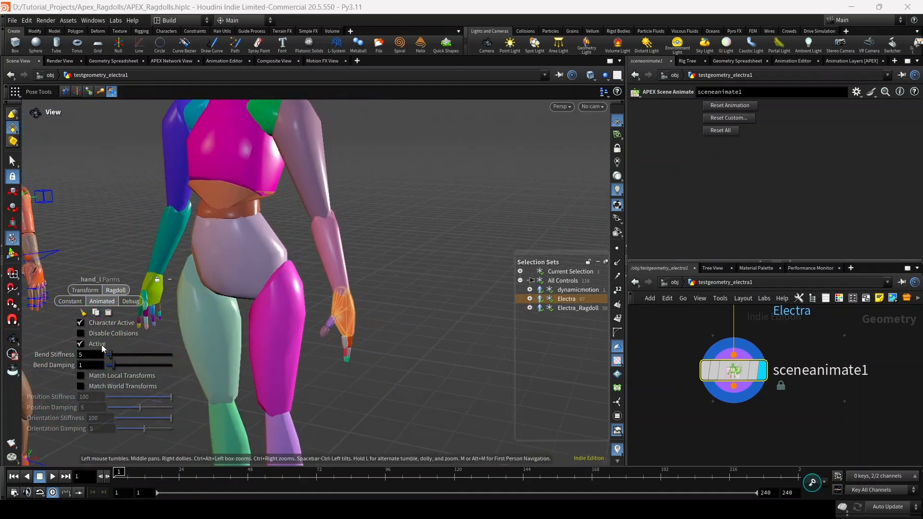
click(81, 344)
- Toggle Character Active off and on again for hand_l, and play the simulation with both figures in view
scroll(377, 333, down, 2)
scroll(376, 333, down, 5)
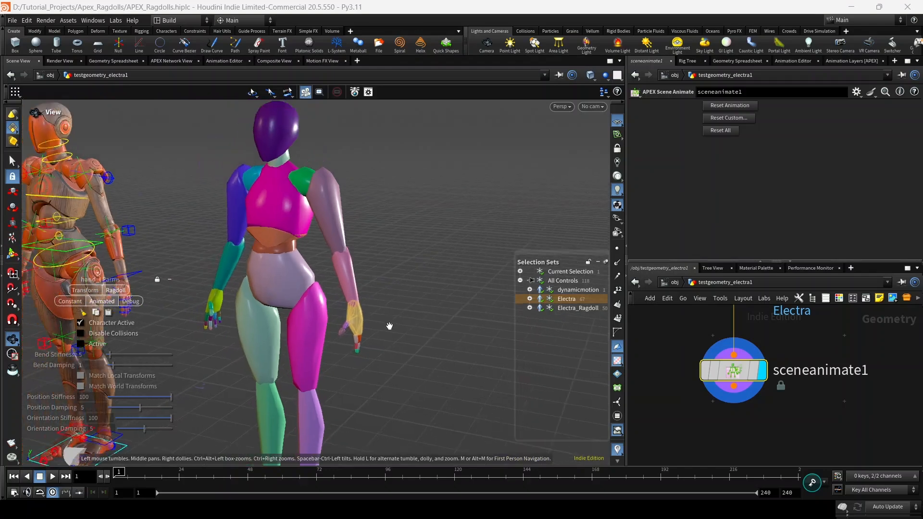
drag(398, 328, 414, 340)
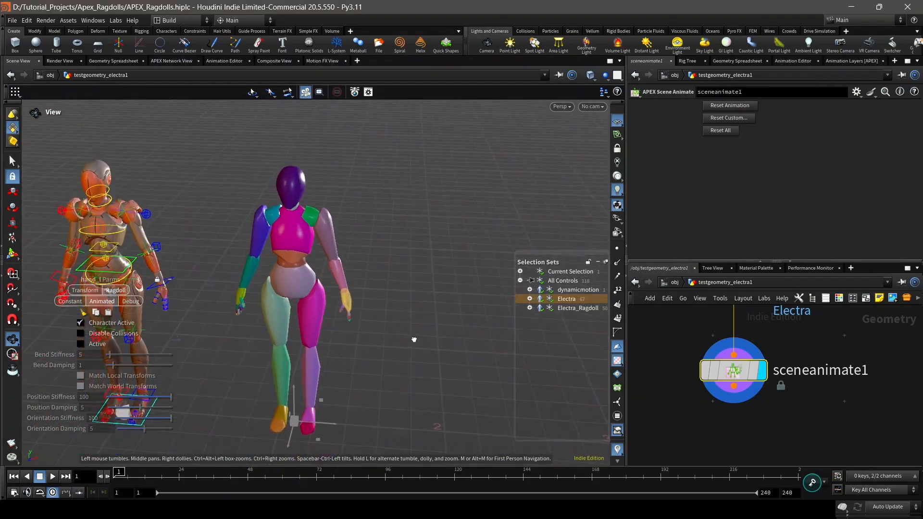
click(80, 323)
click(80, 323)
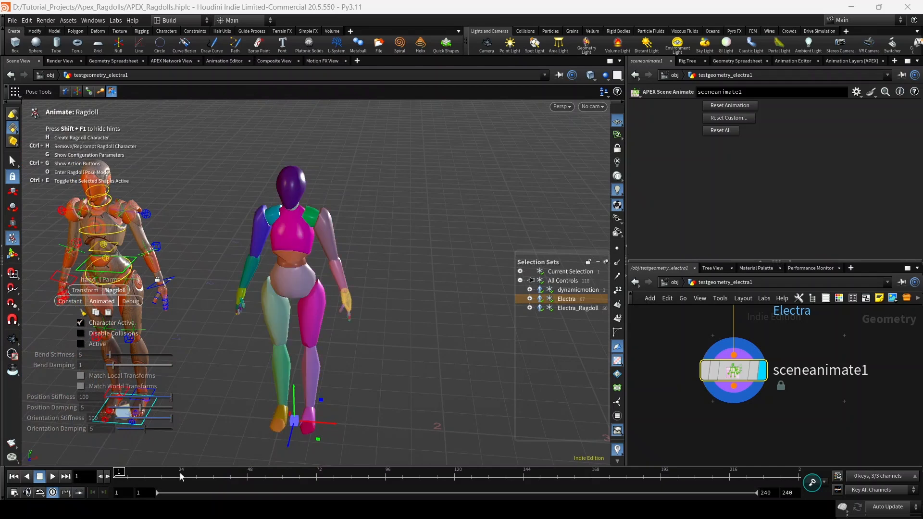
click(52, 476)
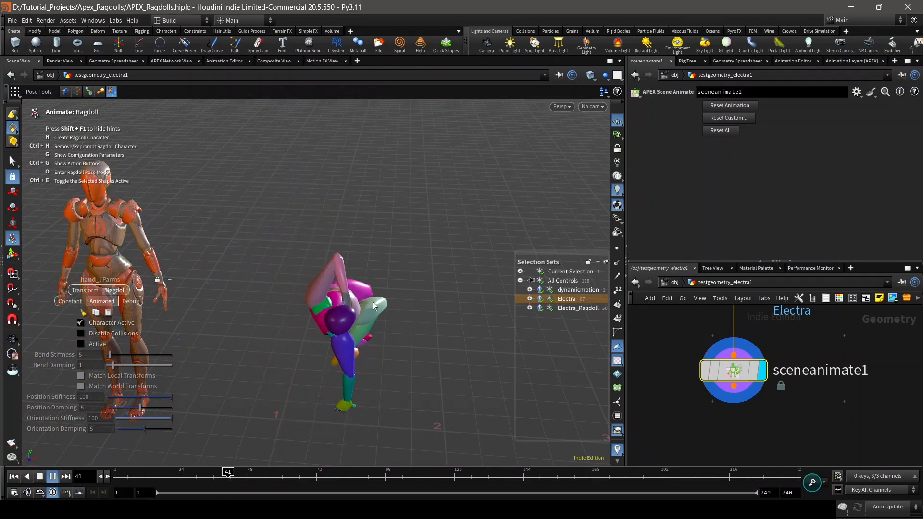
- Examine the ragdoll's left hand up close during playback, and return the timeline to frame 1
scroll(352, 302, up, 3)
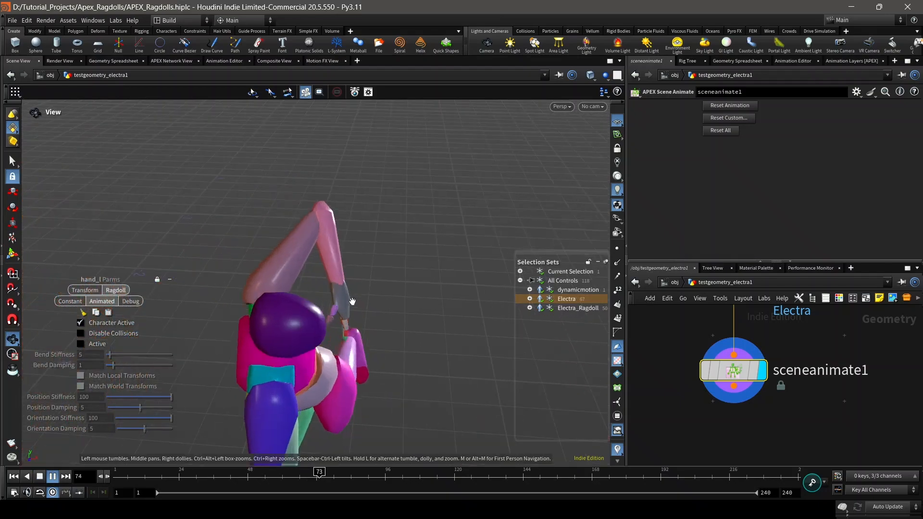
alt+drag(352, 302, 337, 340)
scroll(371, 309, up, 3)
drag(275, 480, 44, 453)
scroll(346, 292, down, 8)
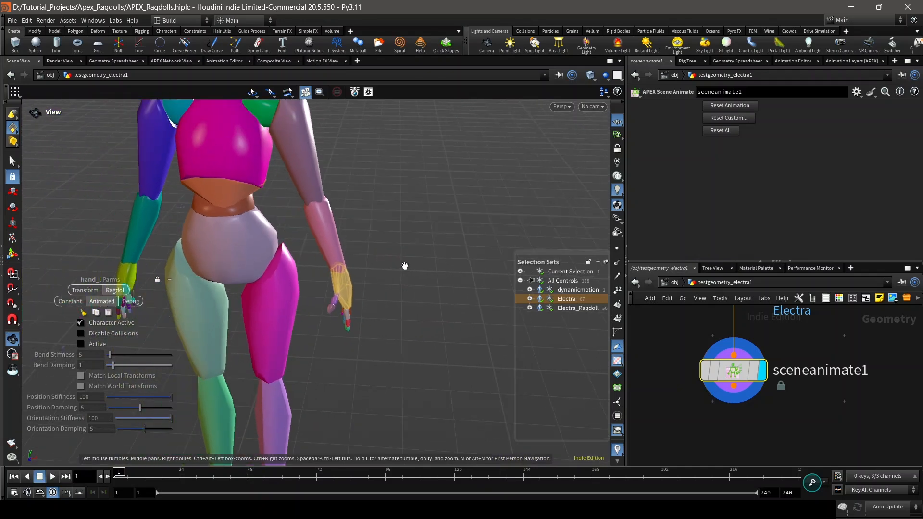
scroll(404, 217, down, 4)
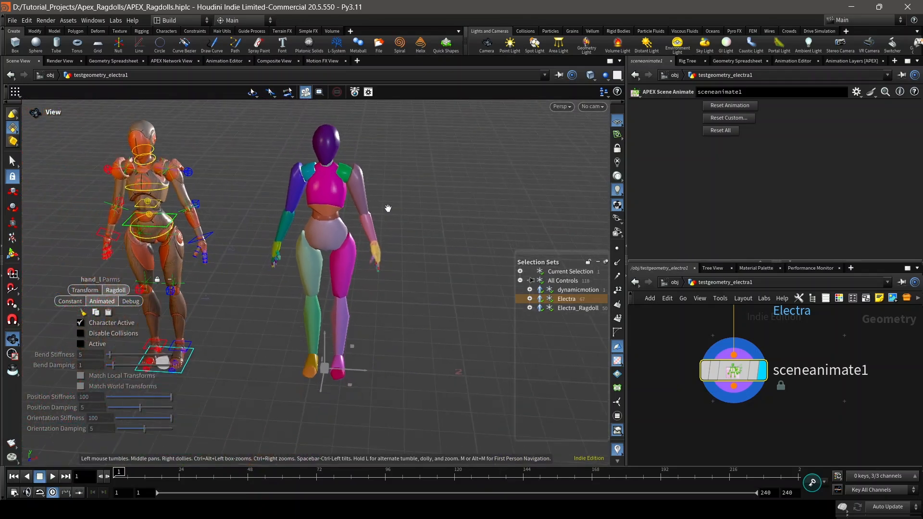
drag(398, 210, 412, 231)
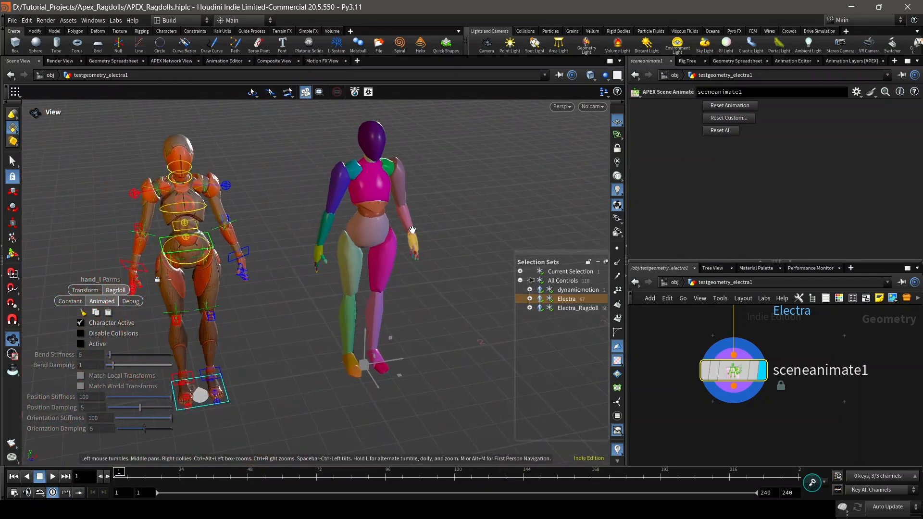
- Enter the Animate state on sceneanimate1, switch to the Ragdoll tool and create Electra's ragdoll
key(Return)
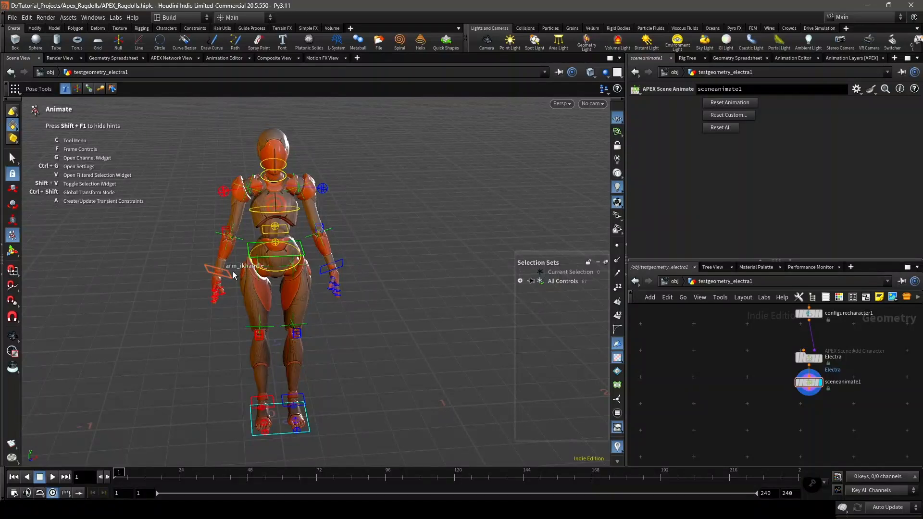
alt+right_drag(226, 284, 241, 293)
alt+drag(240, 293, 295, 281)
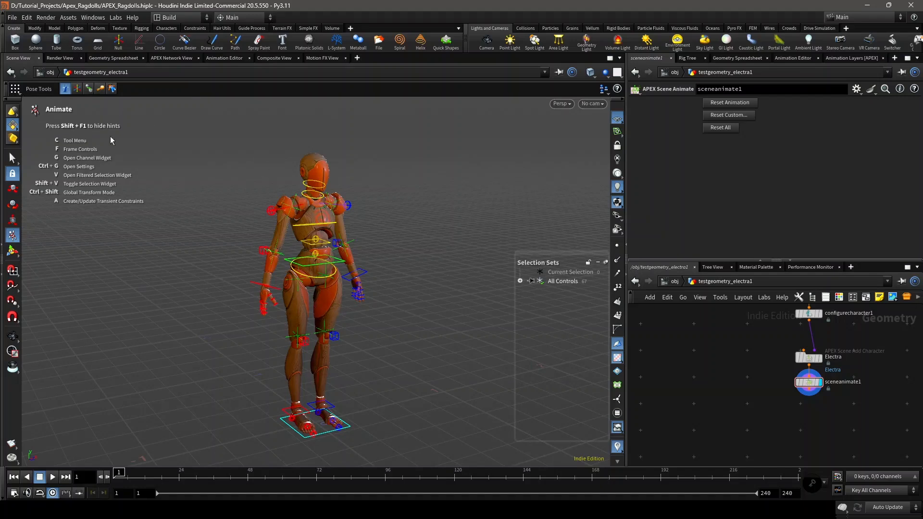
key(c)
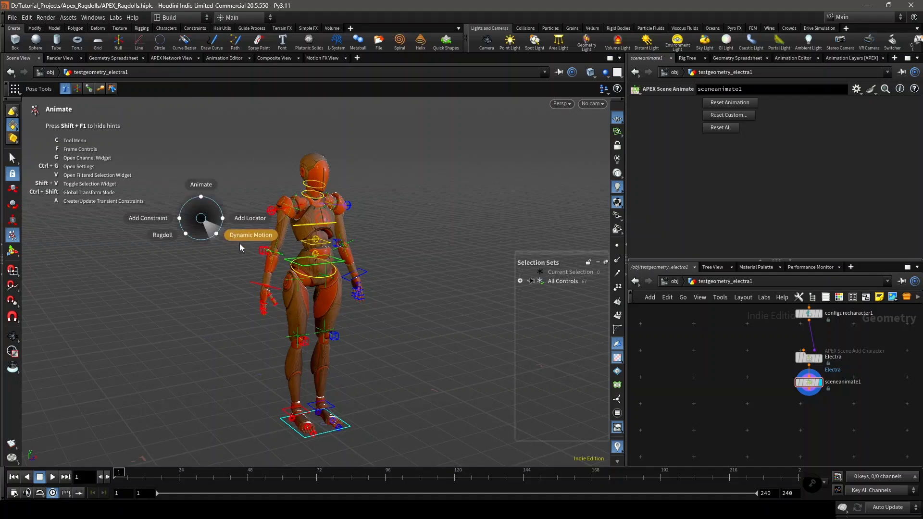
click(162, 235)
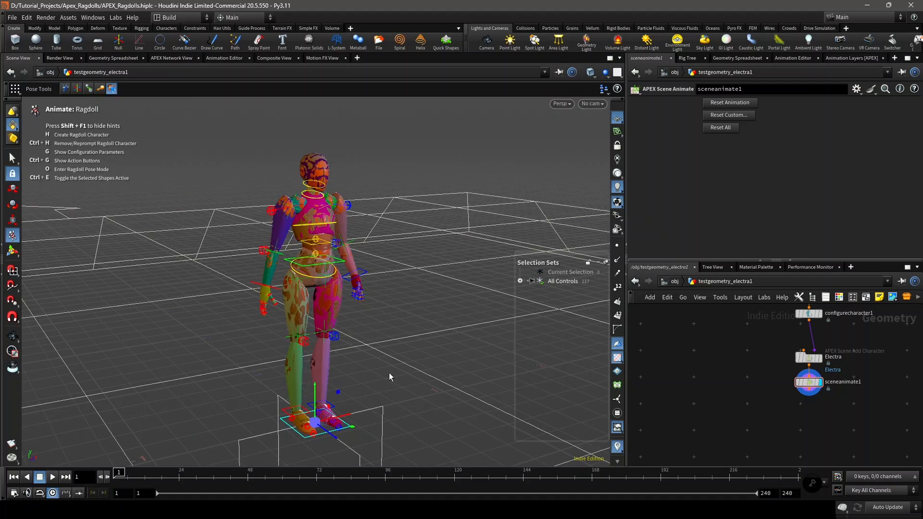
- Review the Actions and Solver options in the ragdoll configuration settings, and hide the settings
key(g)
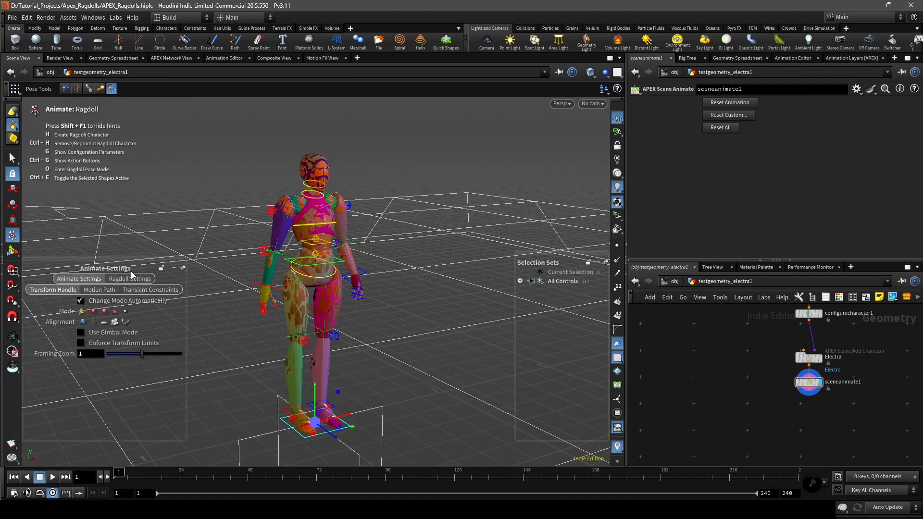
click(128, 279)
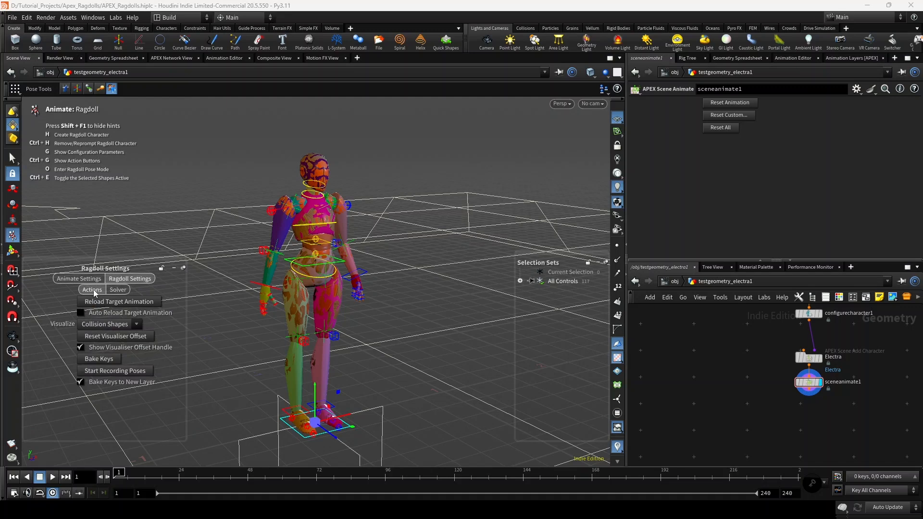
click(118, 290)
click(95, 290)
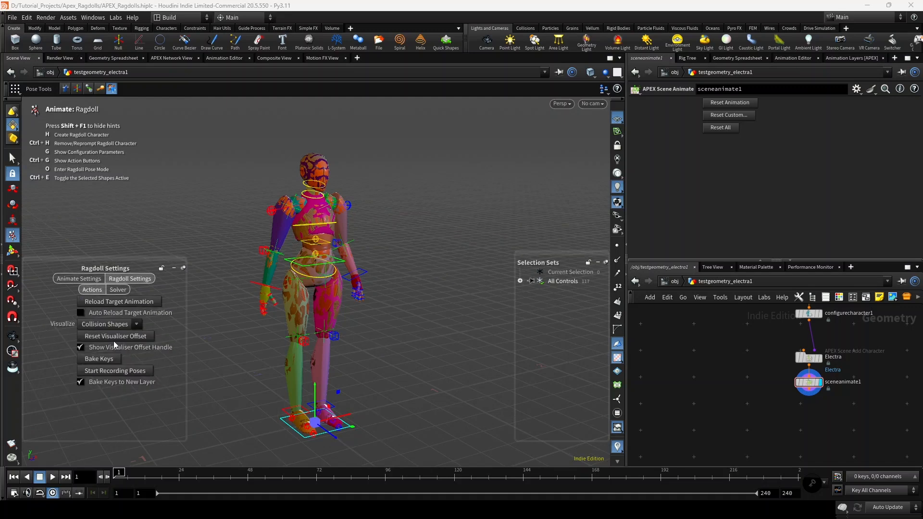
click(110, 324)
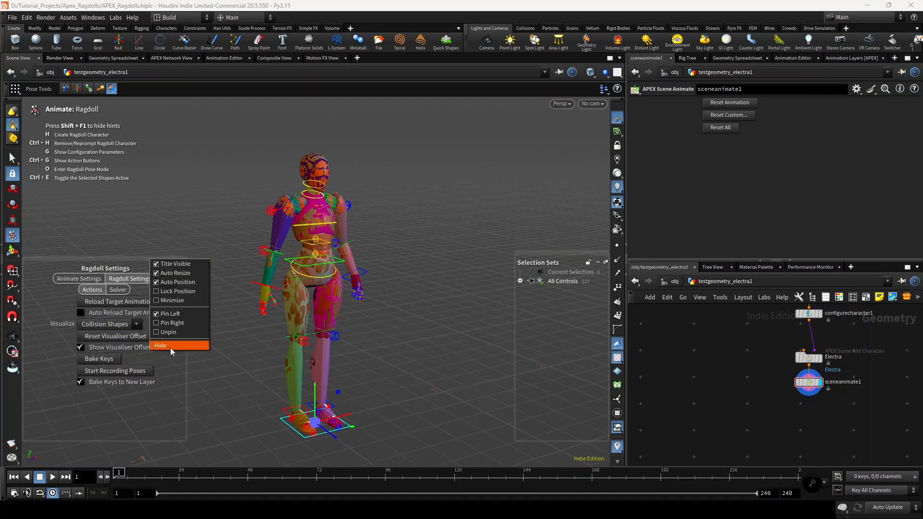
click(175, 346)
- Offset the ragdoll's visualisation sideways so that it stands beside Electra, and inspect both figures
drag(417, 408, 362, 390)
alt+middle_drag(361, 390, 331, 395)
alt+right_drag(331, 395, 330, 360)
mouse_move(329, 360)
alt+mouse_down()
mouse_move(348, 367)
mouse_move(342, 361)
alt+mouse_up()
alt+middle_drag(321, 291, 278, 298)
key(Return)
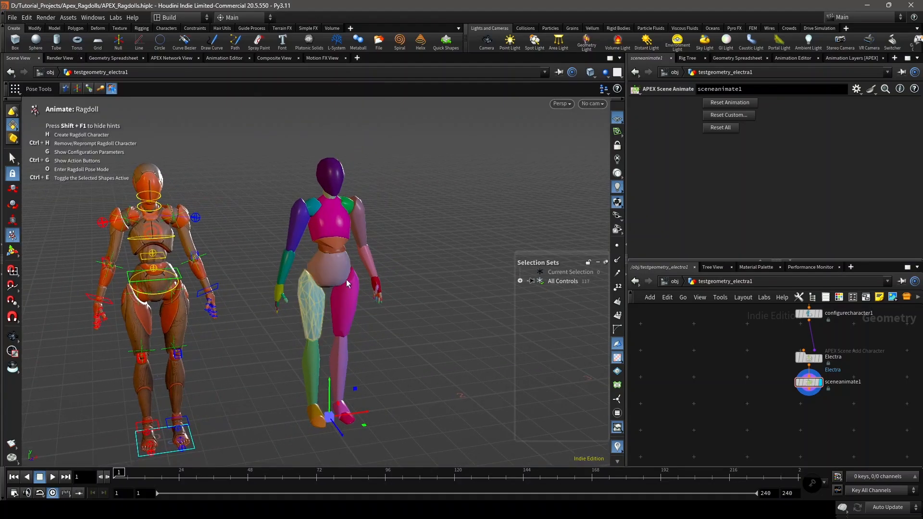
alt+middle_drag(344, 244, 326, 274)
alt+right_drag(325, 274, 339, 269)
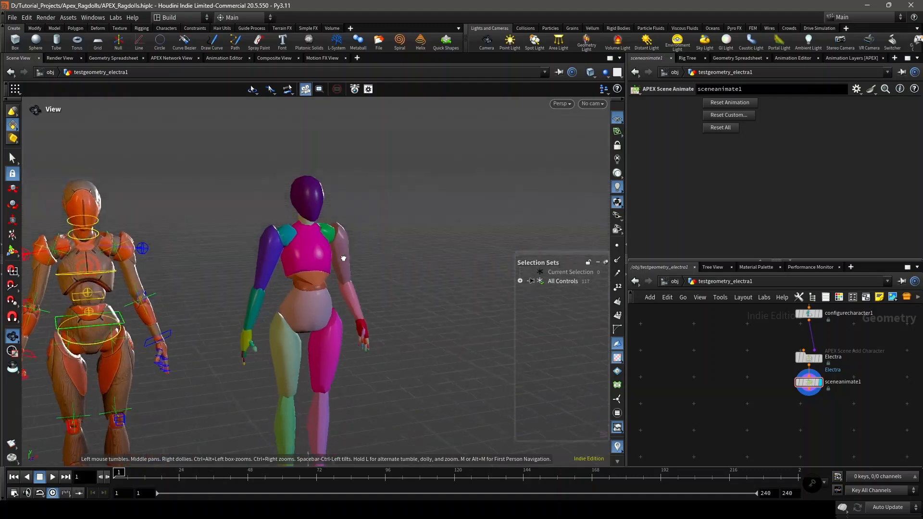
alt+drag(339, 269, 365, 254)
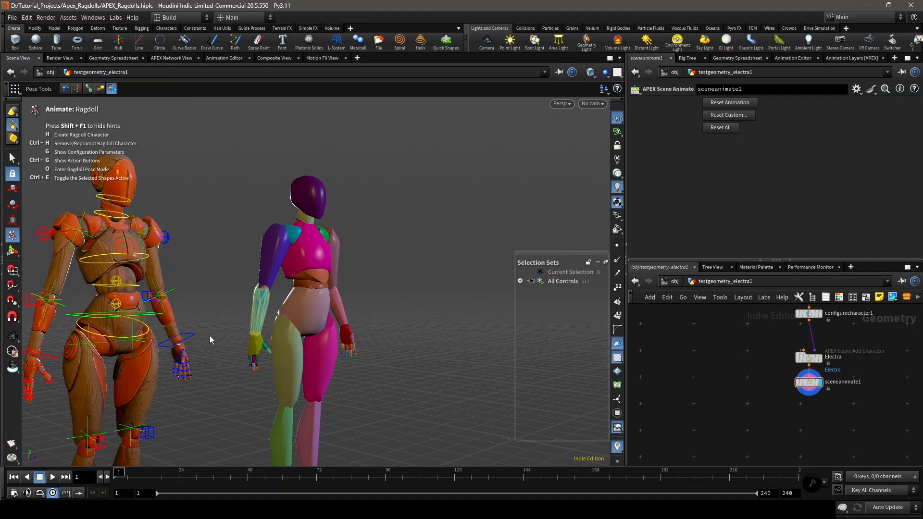
- Select Electra's neck control, scrub the timeline to frame 18 and examine the ragdoll's simulated pose
alt+right_drag(181, 336, 193, 338)
alt+drag(194, 338, 207, 240)
click(206, 250)
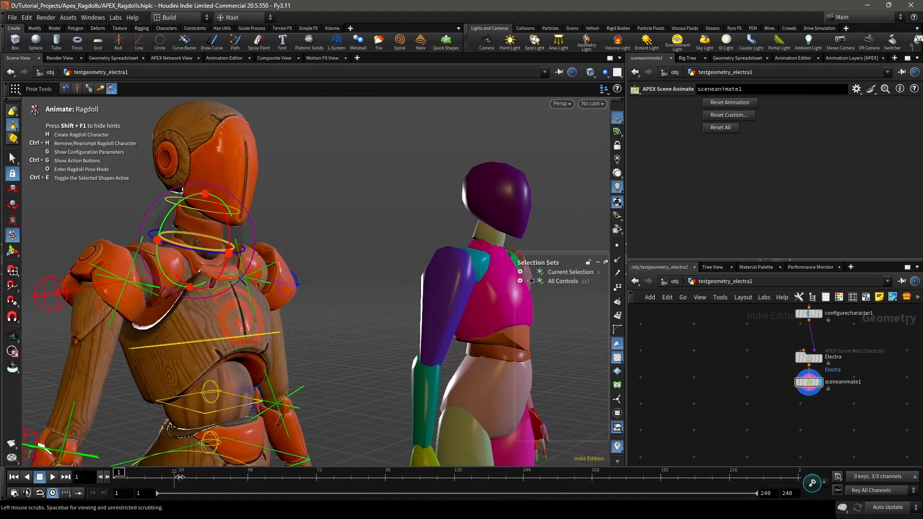
mouse_move(179, 476)
mouse_down()
mouse_move(189, 476)
mouse_move(161, 477)
mouse_up()
scroll(397, 364, down, 1)
alt+middle_drag(456, 332, 330, 275)
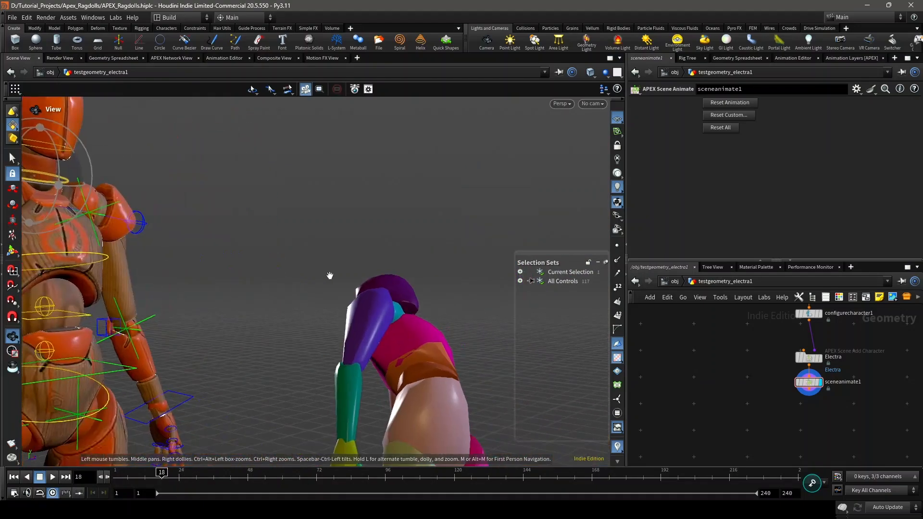
drag(329, 275, 314, 307)
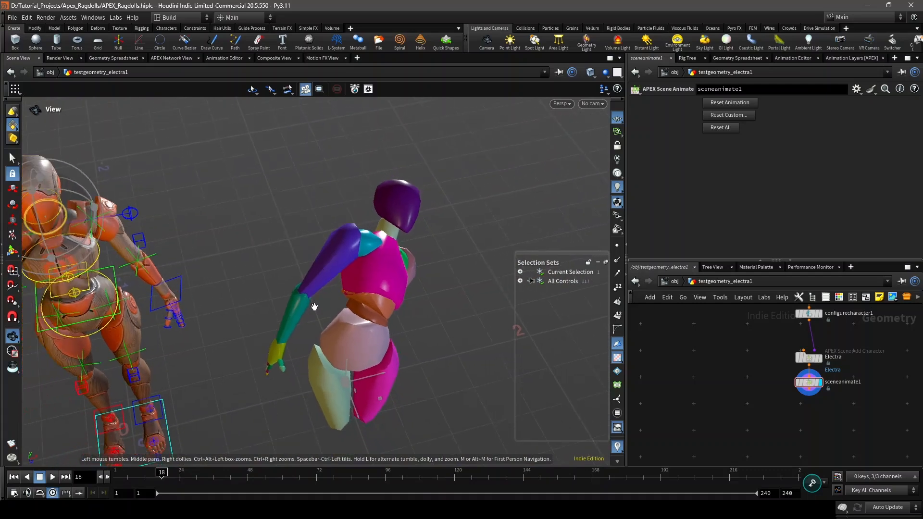
right_drag(314, 306, 365, 369)
drag(365, 369, 298, 254)
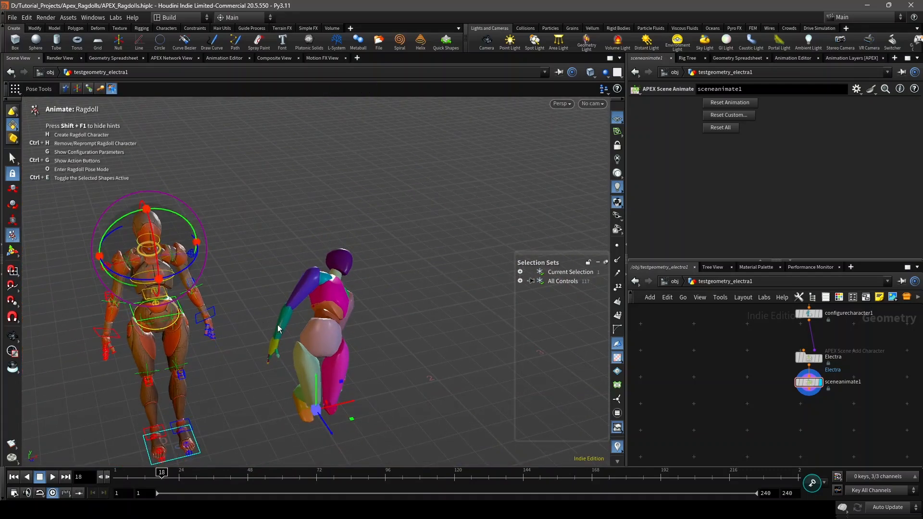
- Select all of Electra's controls from the selection sets, and deselect the base control around the feet
click(235, 367)
click(520, 281)
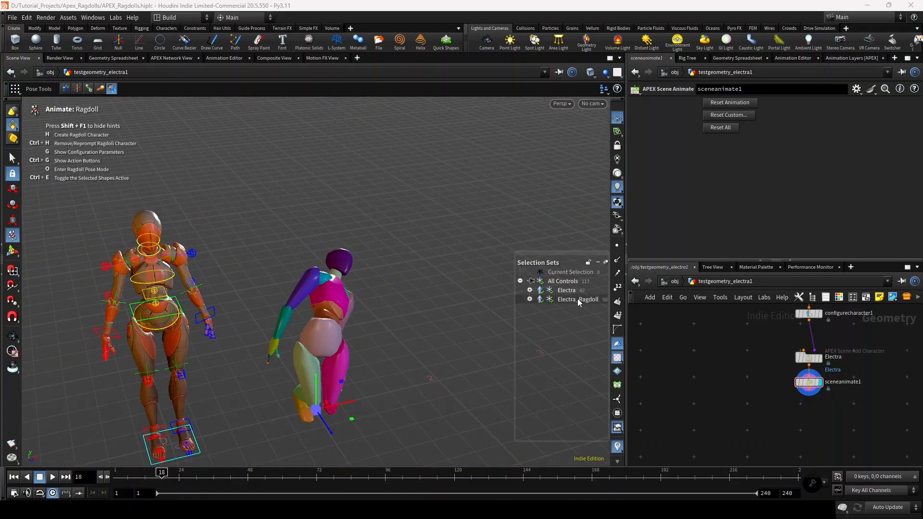
click(567, 290)
key(space)
drag(233, 384, 198, 410)
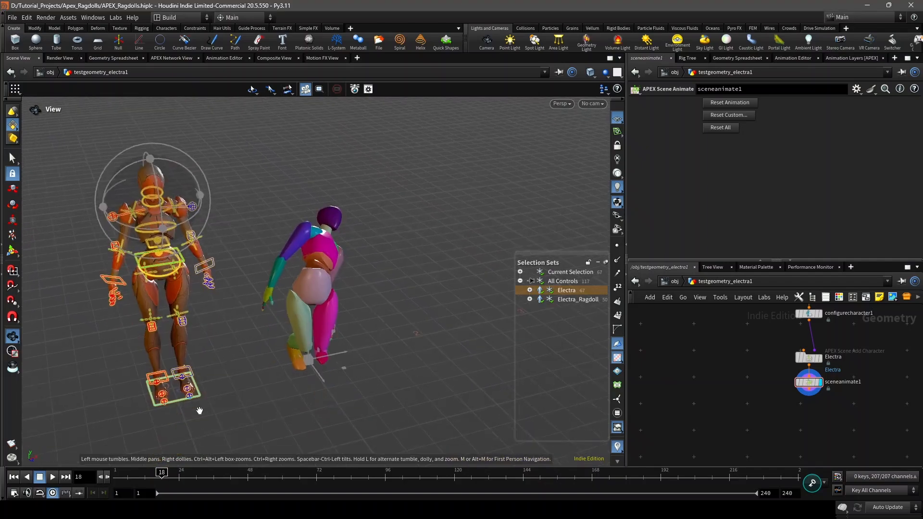
right_drag(197, 410, 177, 403)
middle_drag(177, 404, 160, 425)
key(Return)
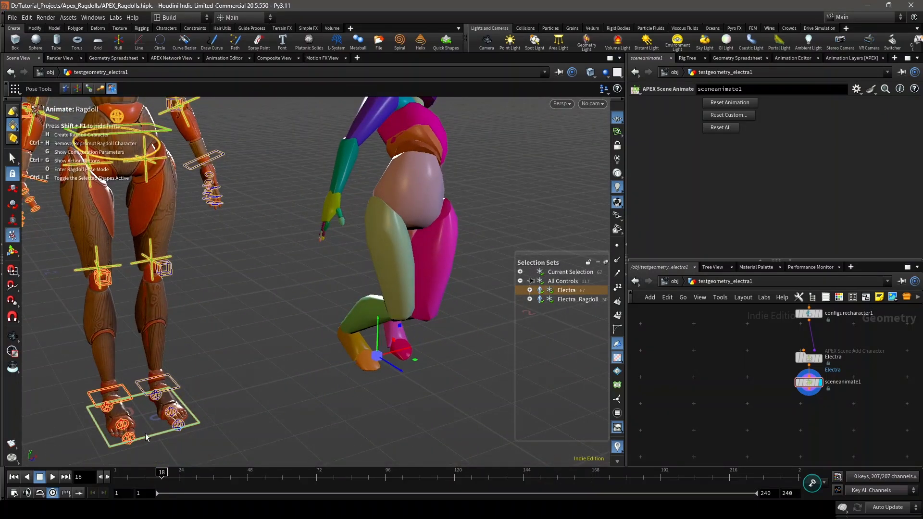
ctrl+click(149, 436)
- Bring both figures back into view and scrub the timeline back to frame 2
key(space)
right_drag(217, 407, 250, 383)
middle_drag(250, 383, 254, 396)
drag(254, 395, 297, 378)
drag(153, 475, 119, 475)
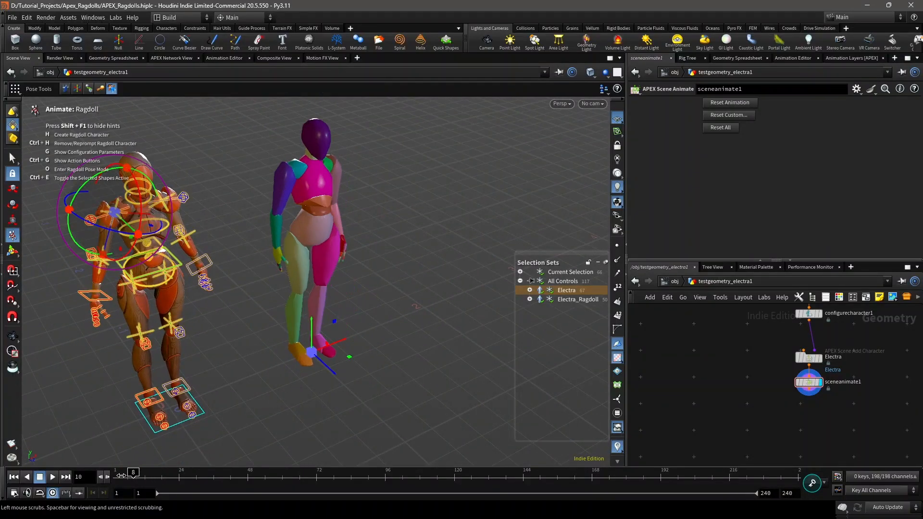
- Show the animated ragdoll parameters beside the figures, and return the timeline to frame 1
key(space)
mouse_move(247, 321)
mouse_down()
mouse_move(247, 302)
mouse_move(266, 310)
mouse_move(258, 315)
mouse_up()
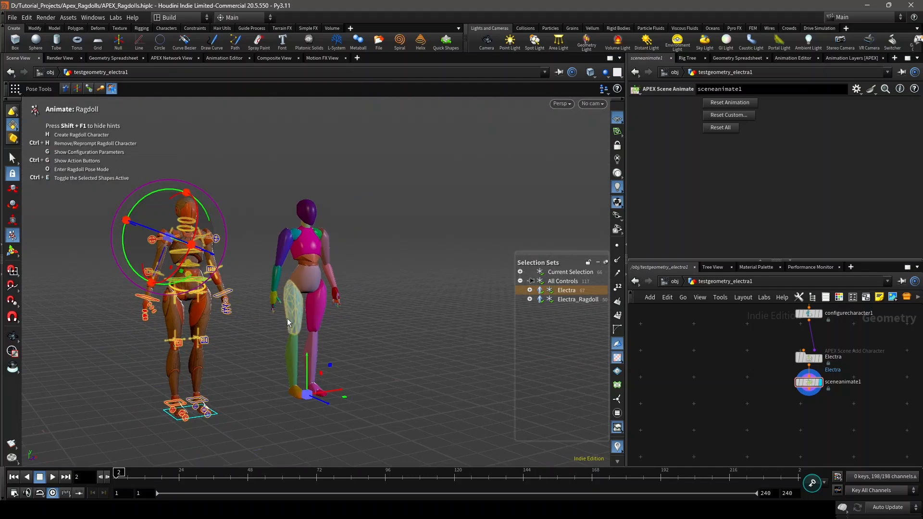
key(p)
click(313, 315)
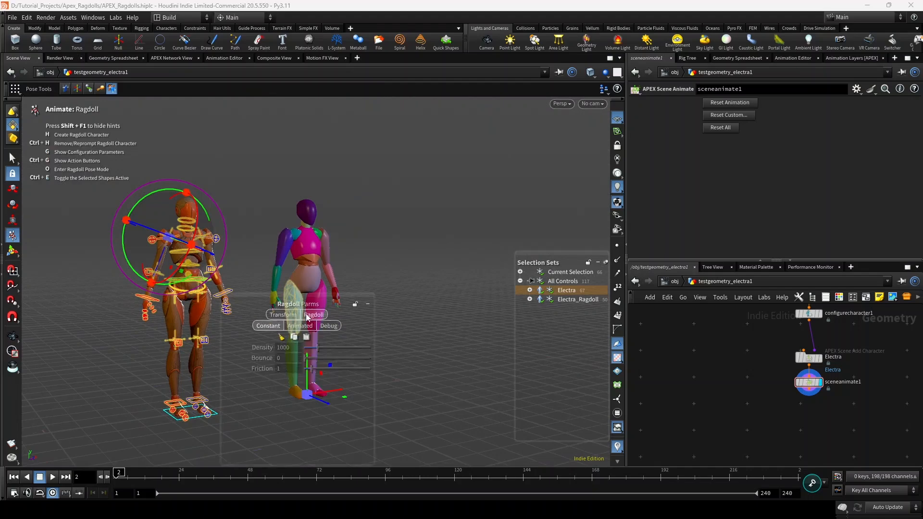
drag(305, 301, 456, 199)
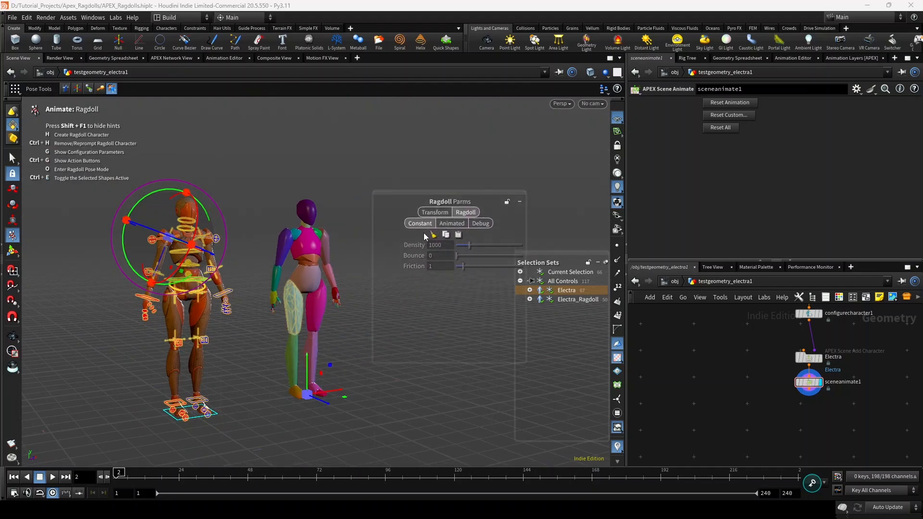
click(452, 223)
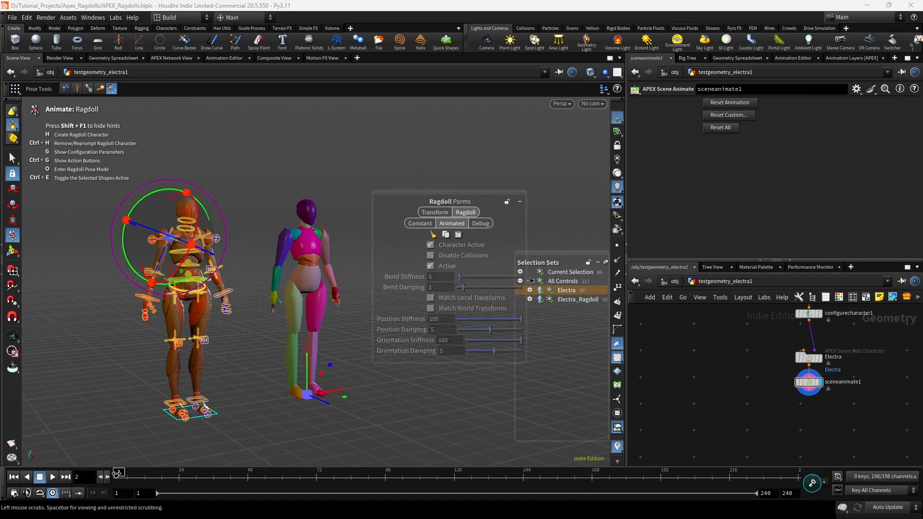
click(116, 474)
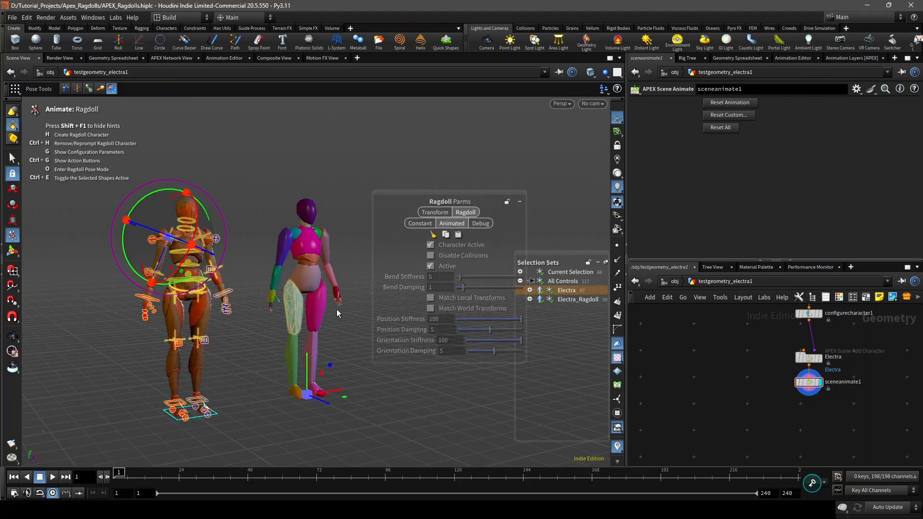
- Clear the control selection on Electra and select the whole Electra_Ragdoll set to view its animated parameters
click(237, 331)
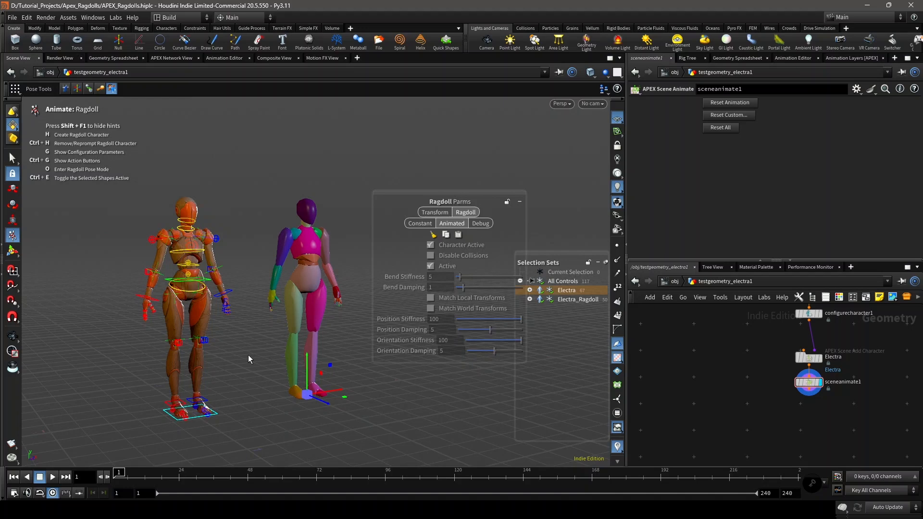
click(202, 401)
click(264, 330)
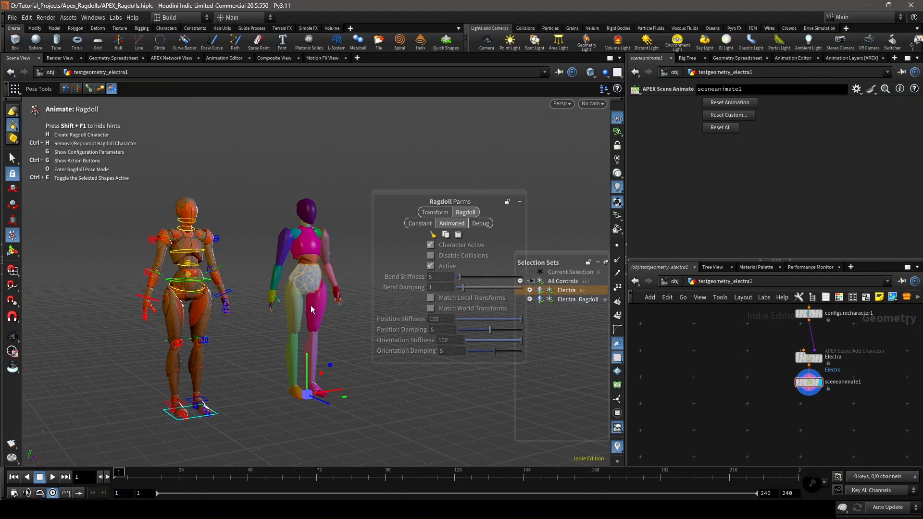
click(567, 300)
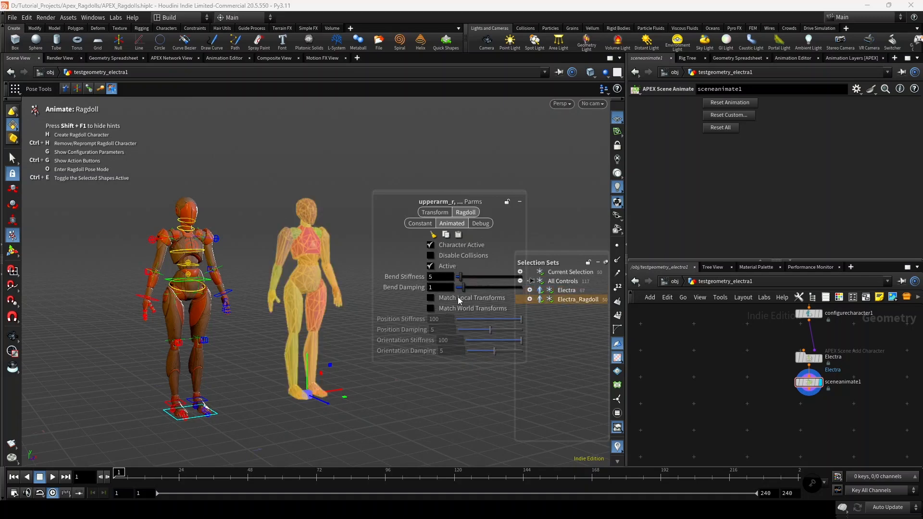
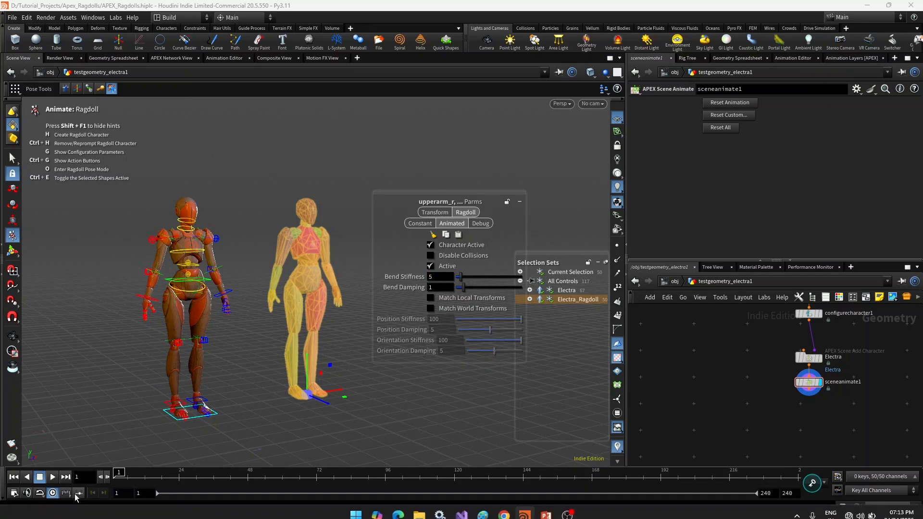
- Select the ragdoll's foot_r shape, play the simulation and return the timeline to frame 1
click(295, 391)
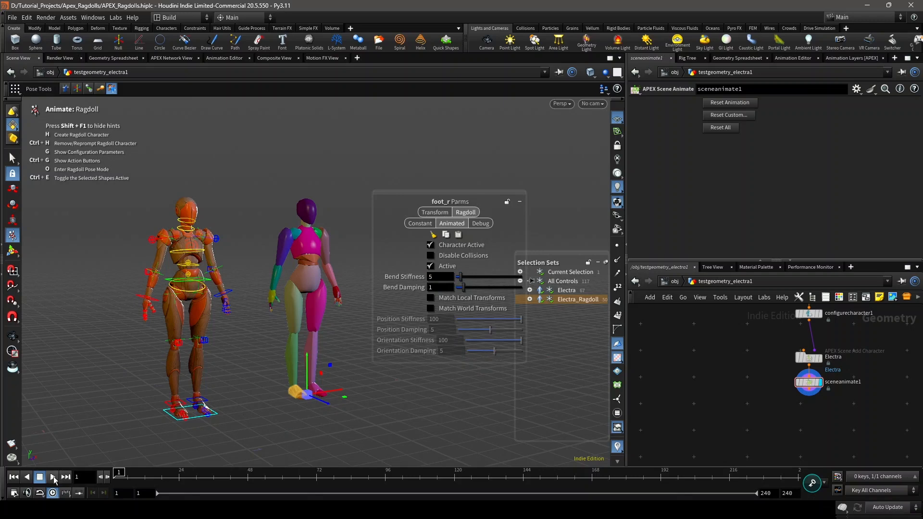
click(53, 477)
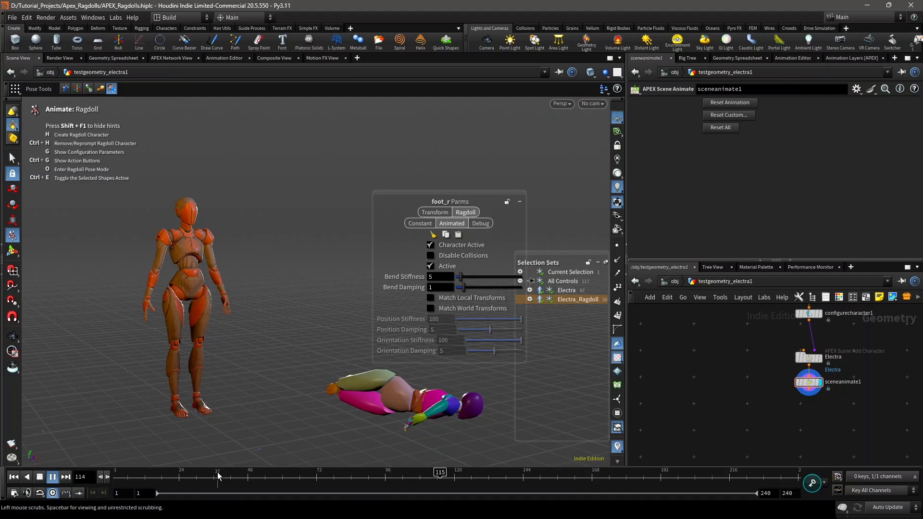
drag(217, 476, 40, 470)
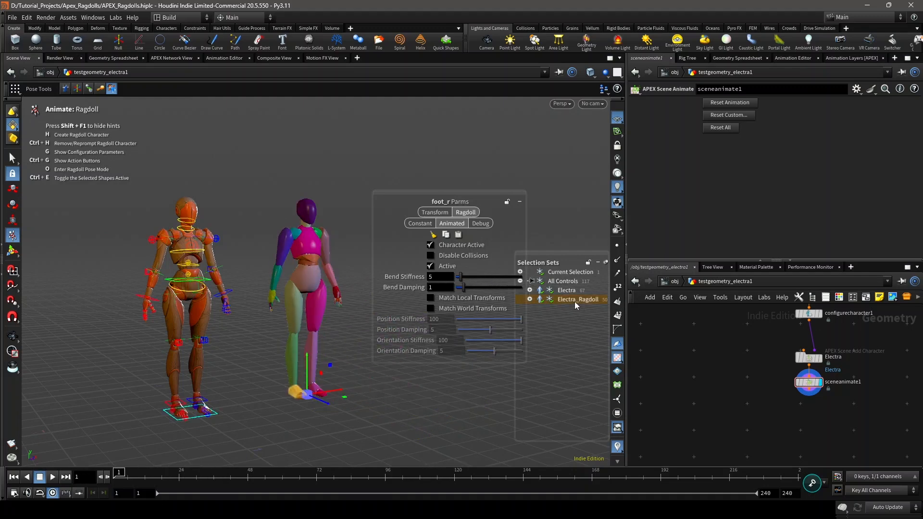
- Set Bend Stiffness to 20 for all Electra_Ragdoll shapes, play the simulation and return to frame 1
click(530, 299)
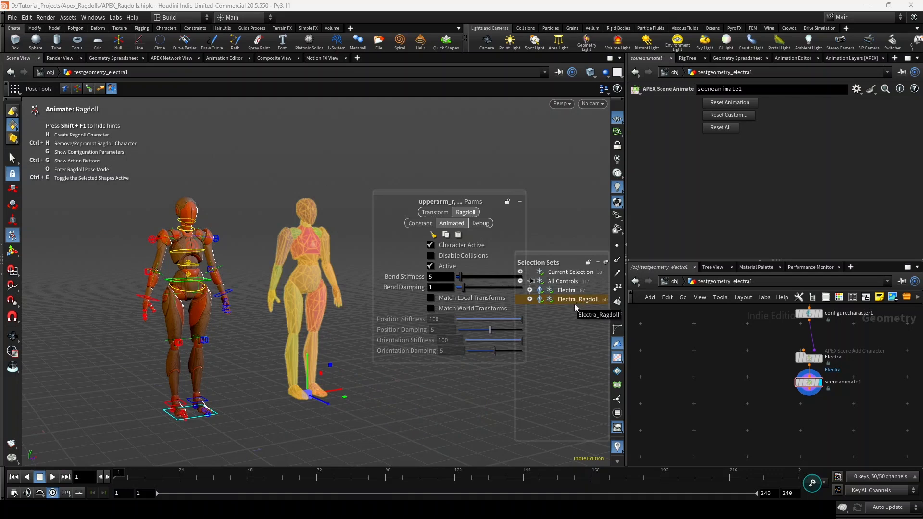
drag(442, 279, 411, 281)
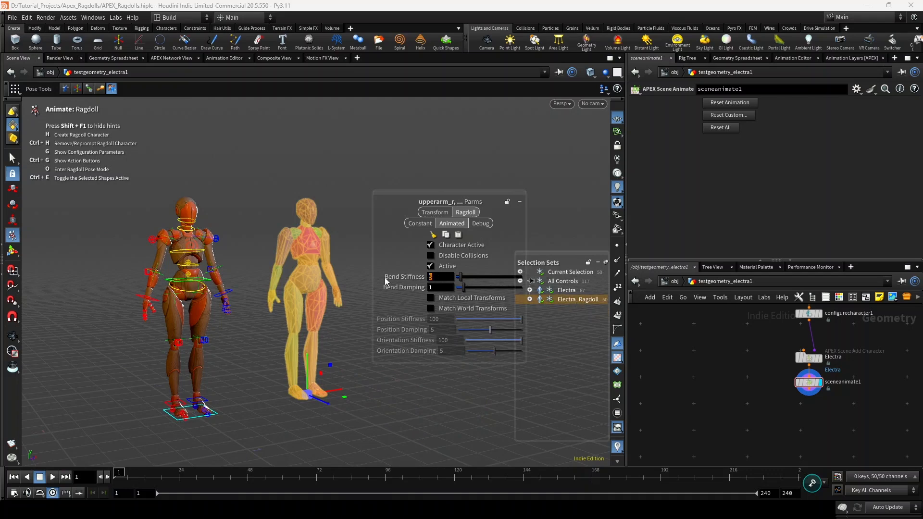
text(20)
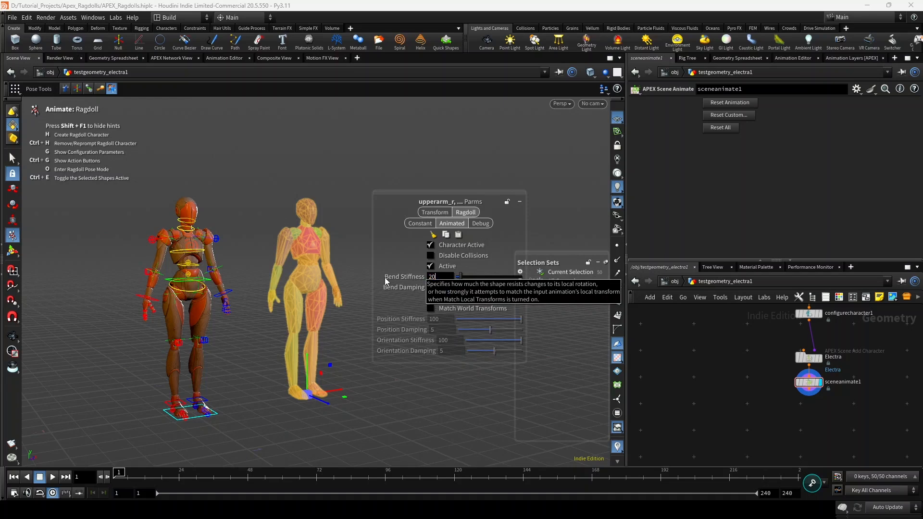
key(Return)
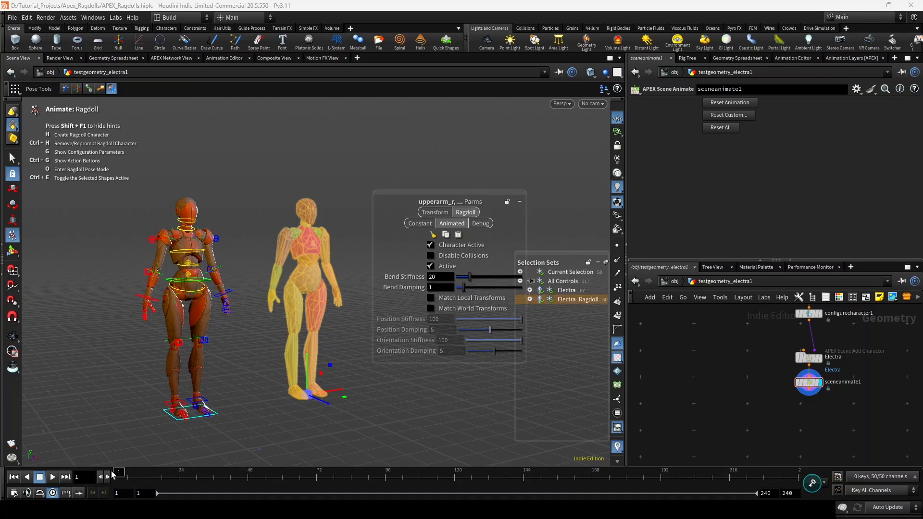
click(55, 478)
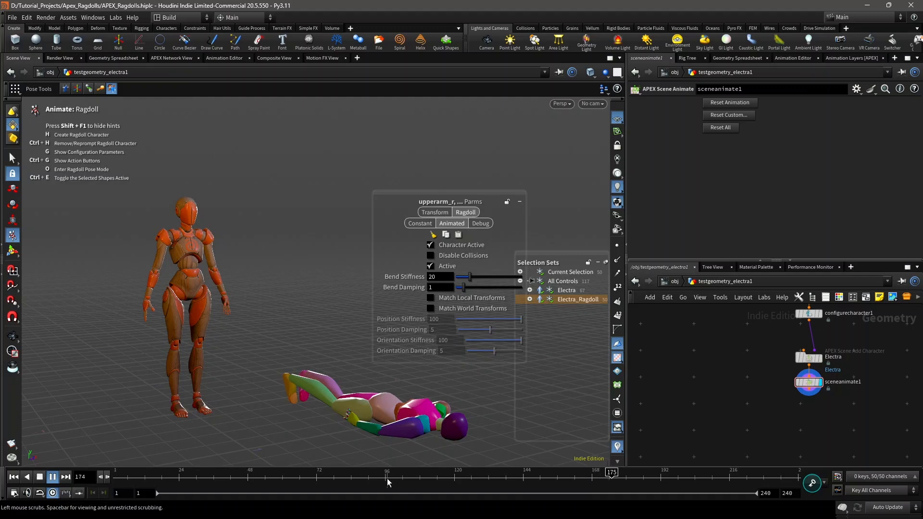
drag(388, 479, 115, 480)
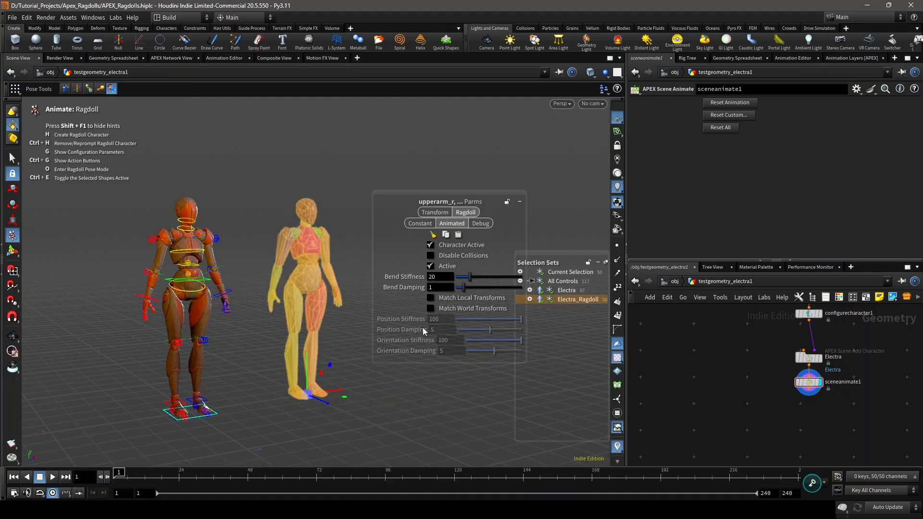
- Clear the whole-ragdoll selection and check the animated parameters of individual shapes, hand_l and spine_03
click(261, 319)
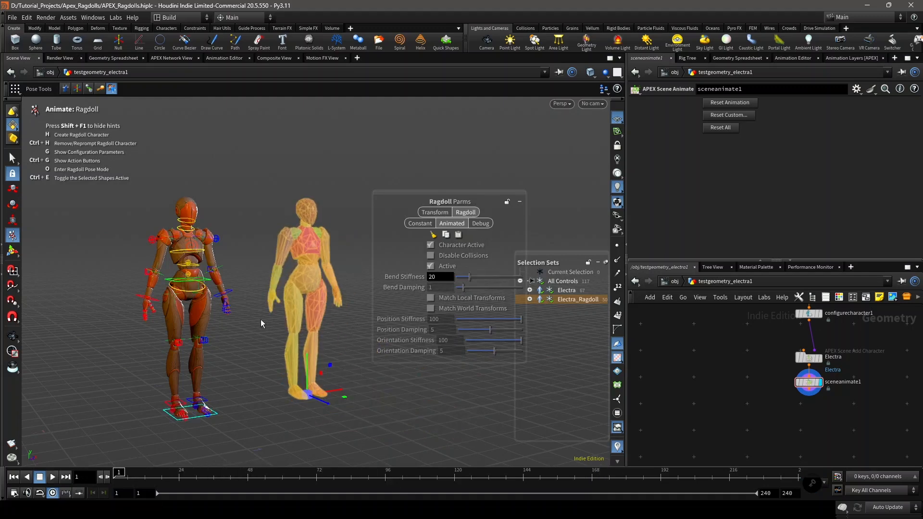
key(space)
middle_drag(325, 367, 307, 411)
right_drag(307, 411, 289, 264)
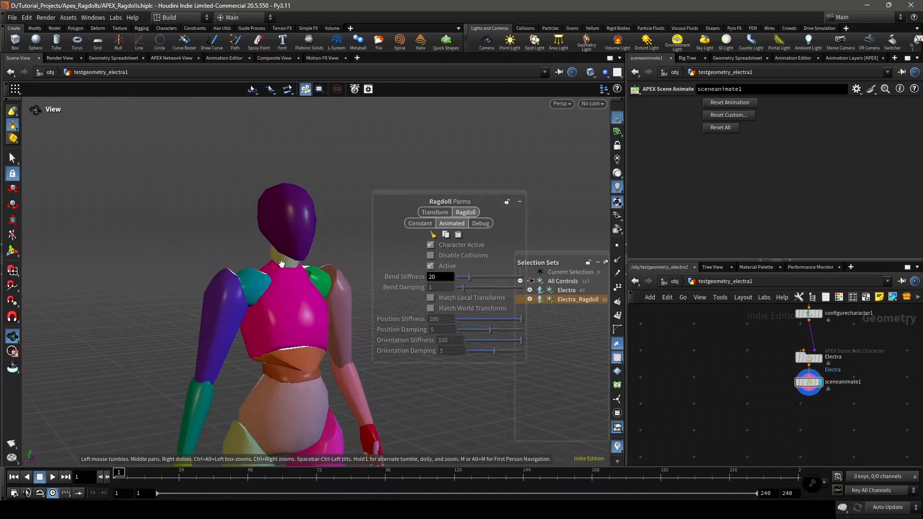
drag(288, 264, 302, 271)
right_drag(303, 271, 318, 279)
alt+drag(288, 268, 241, 235)
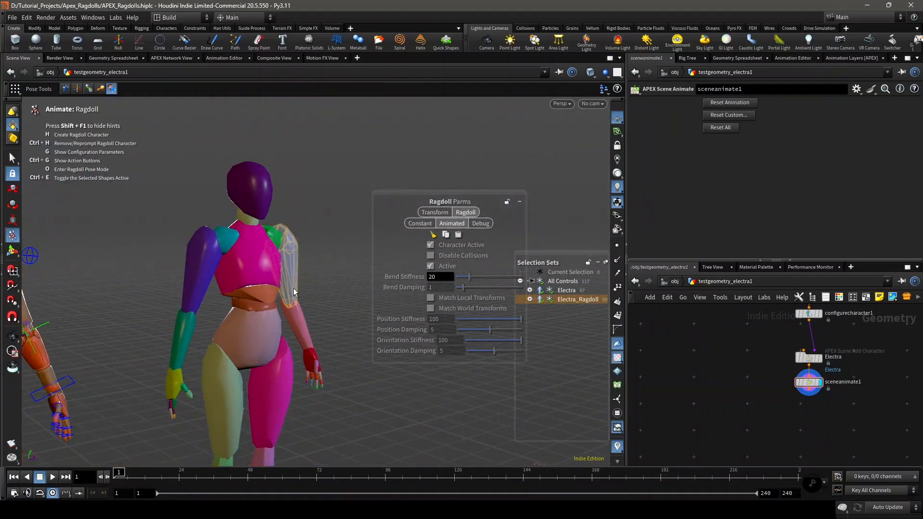
click(62, 388)
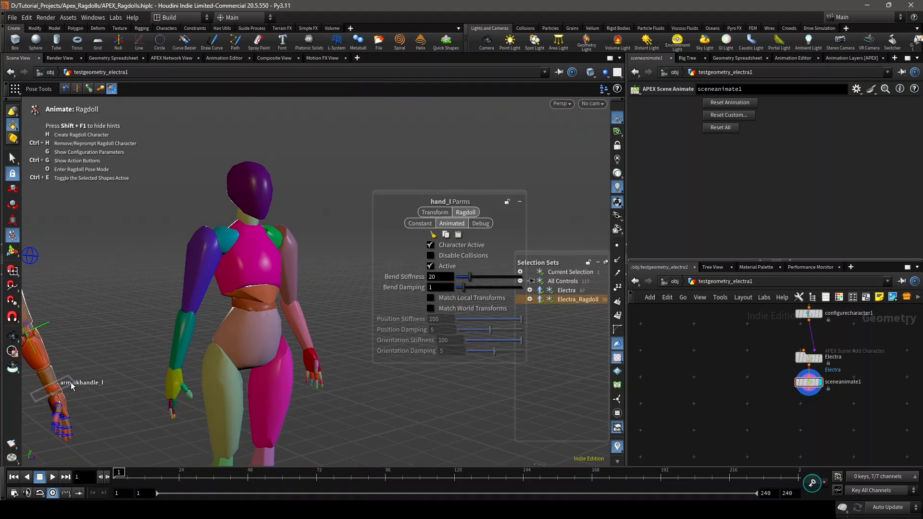
click(265, 278)
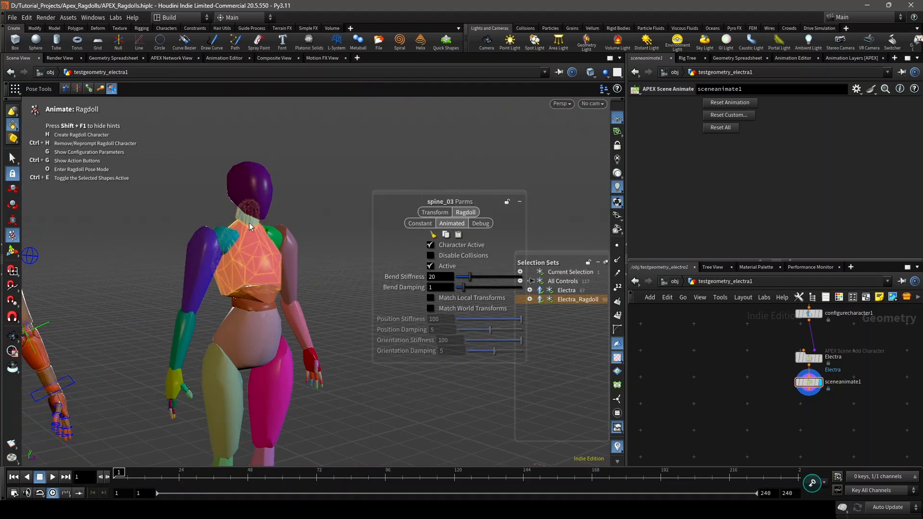
- Select the ragdoll's neck_01 shape and set its Bend Stiffness to 15
scroll(249, 223, up, 4)
click(240, 212)
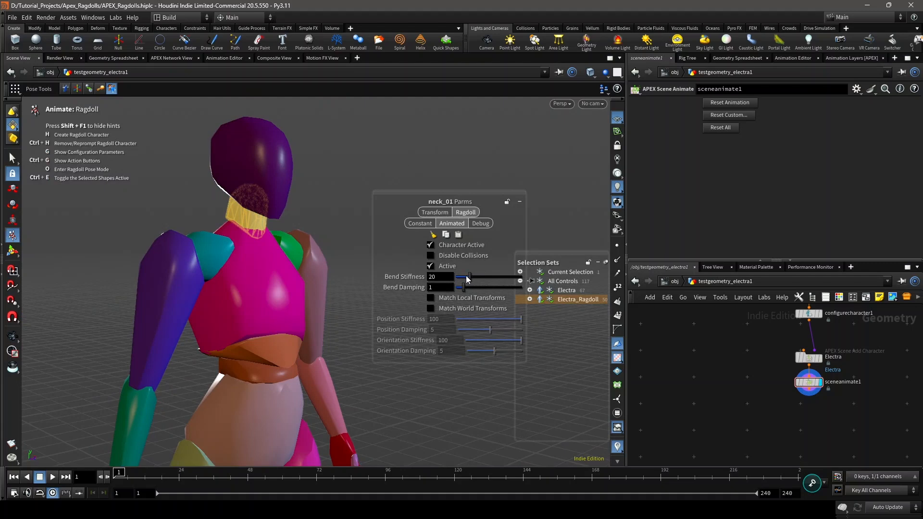
drag(449, 277, 333, 281)
text(15)
key(Return)
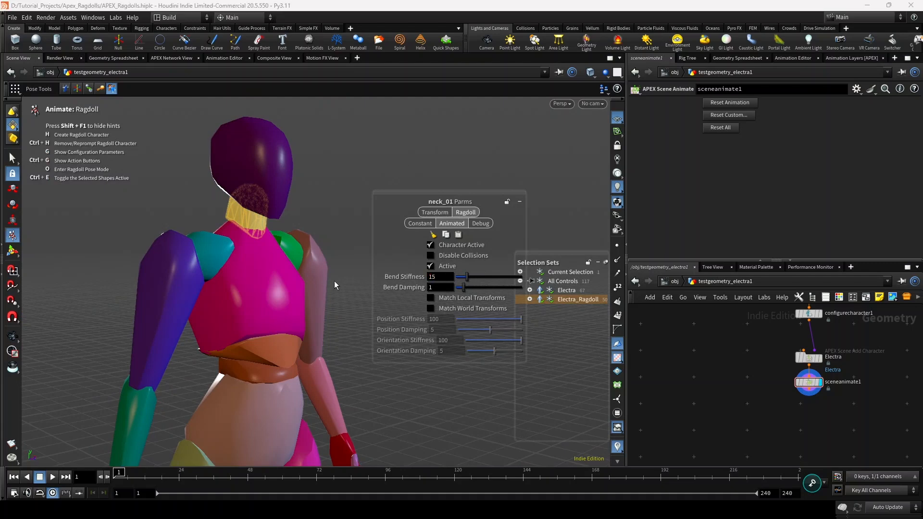
- Select the ragdoll's foot shapes together and set their Bend Stiffness to 30
scroll(194, 267, down, 3)
middle_drag(221, 284, 211, 245)
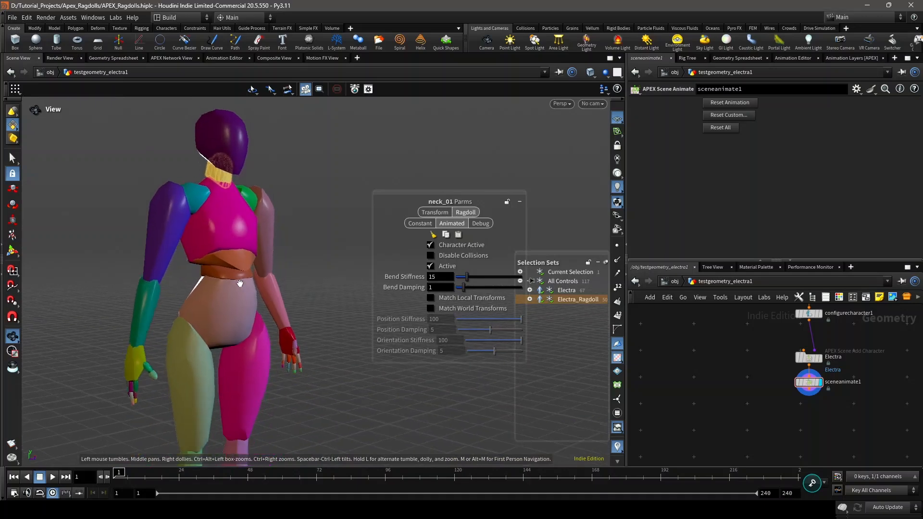
scroll(247, 294, down, 3)
middle_drag(247, 293, 224, 178)
middle_drag(218, 311, 183, 268)
drag(185, 332, 219, 323)
scroll(219, 324, up, 2)
drag(256, 368, 188, 311)
double_click(453, 277)
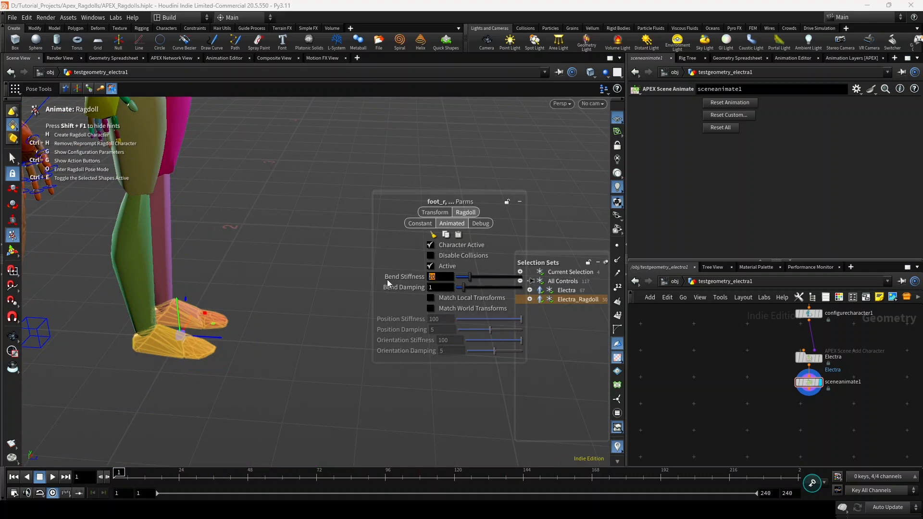
text(3)
key(Return)
- Examine Electra's foot controls up close and compare the full character with its ragdoll
scroll(298, 283, down, 5)
scroll(236, 317, down, 3)
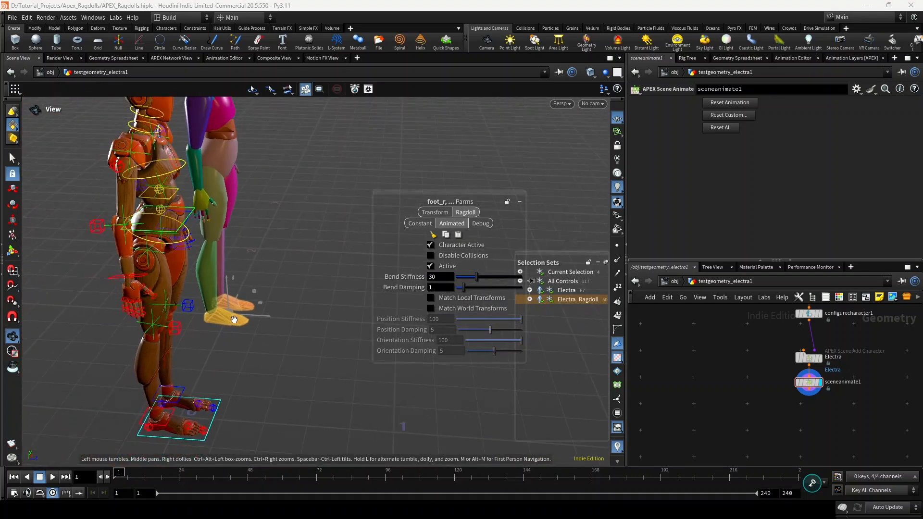
drag(237, 317, 211, 332)
scroll(235, 337, down, 2)
middle_drag(235, 338, 234, 365)
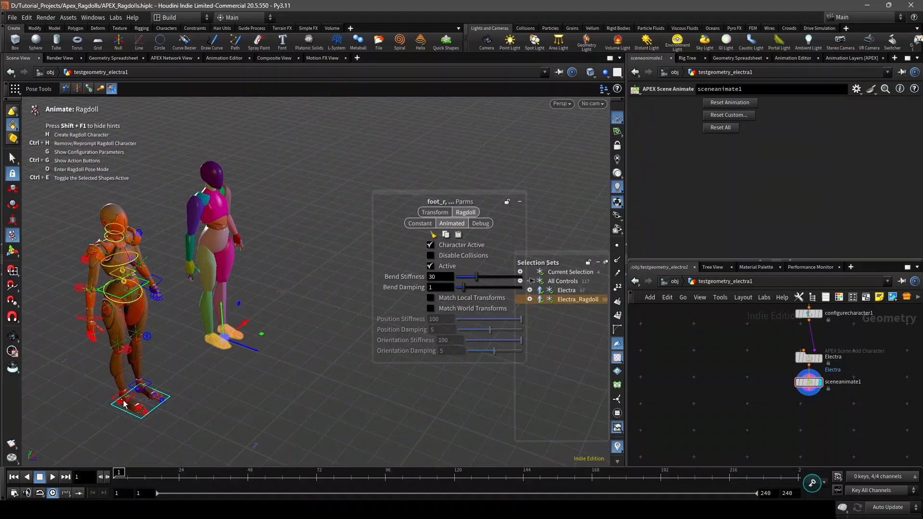
scroll(143, 425, up, 6)
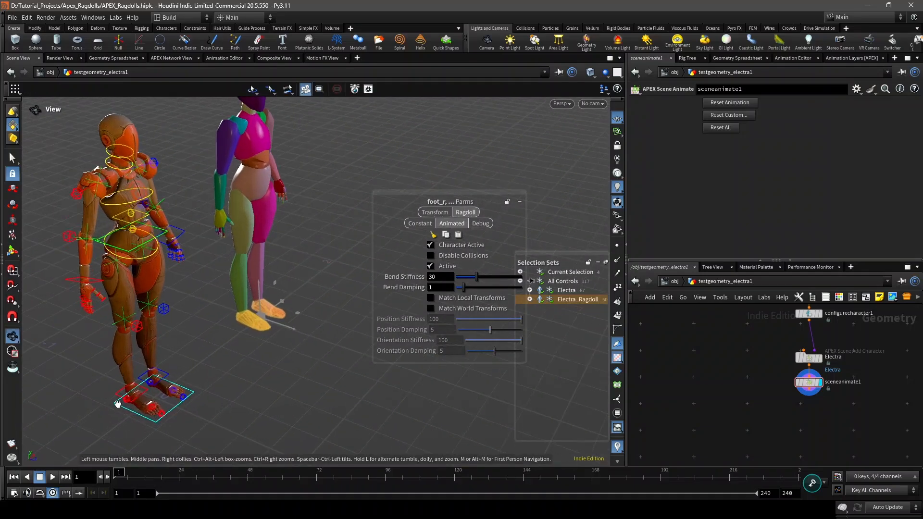
scroll(125, 392, up, 3)
scroll(122, 400, up, 1)
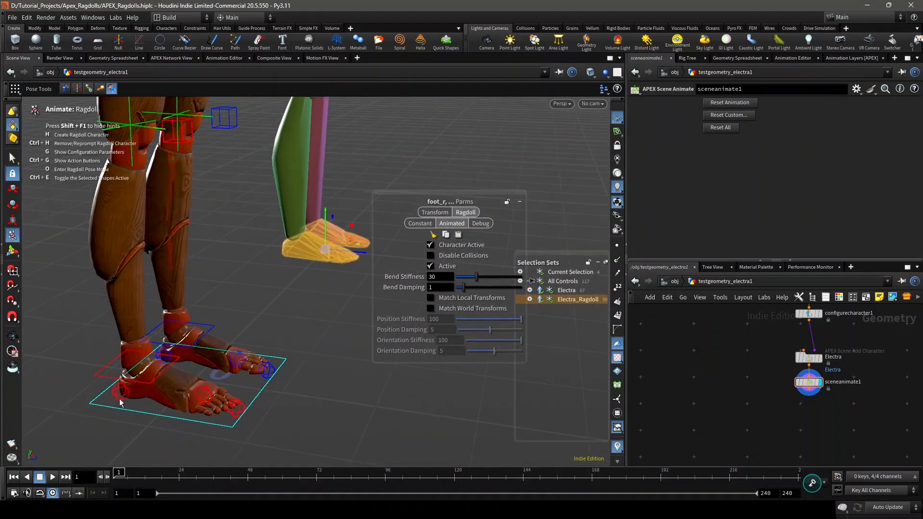
scroll(264, 329, down, 3)
scroll(278, 307, down, 8)
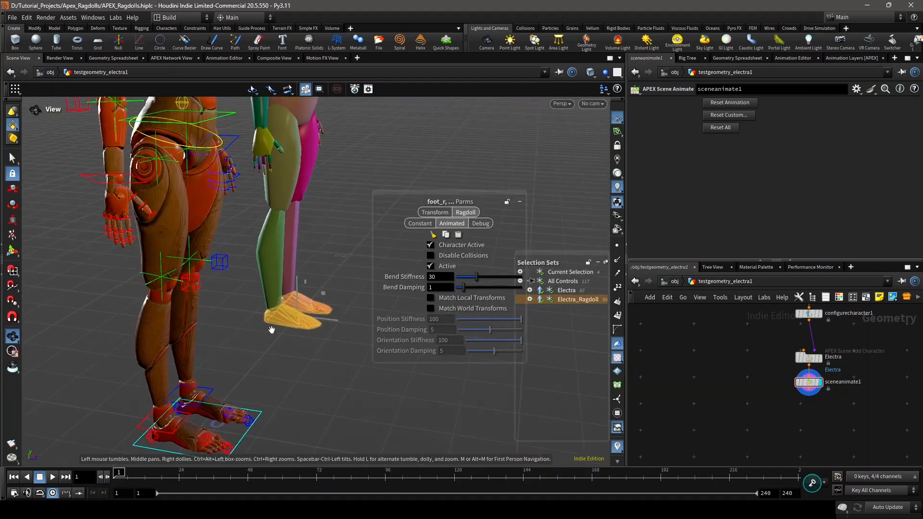
scroll(207, 369, down, 2)
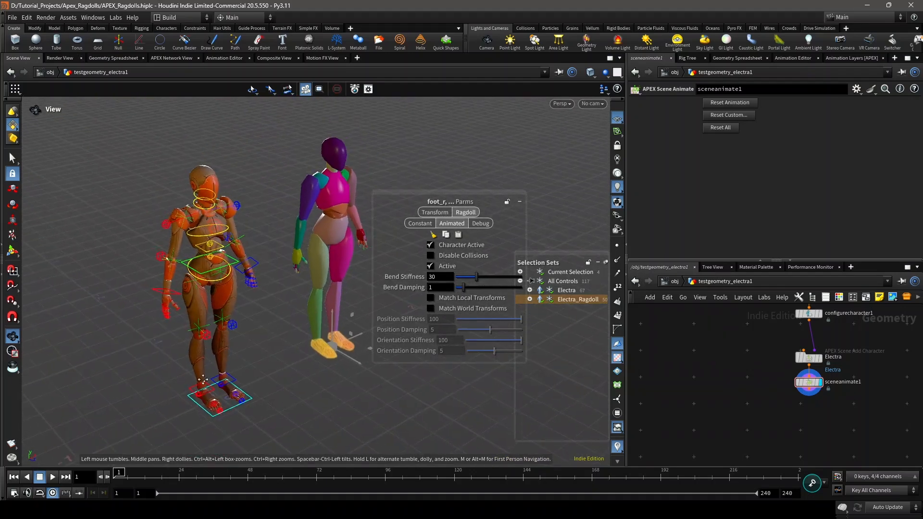
middle_drag(245, 362, 203, 382)
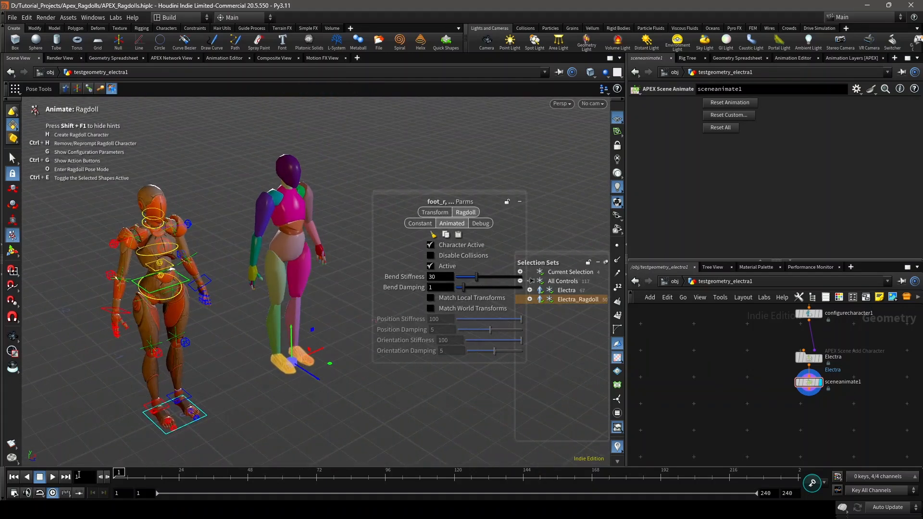
- Play the simulation with the adjusted neck and foot stiffness, and return the timeline to frame 1
click(53, 477)
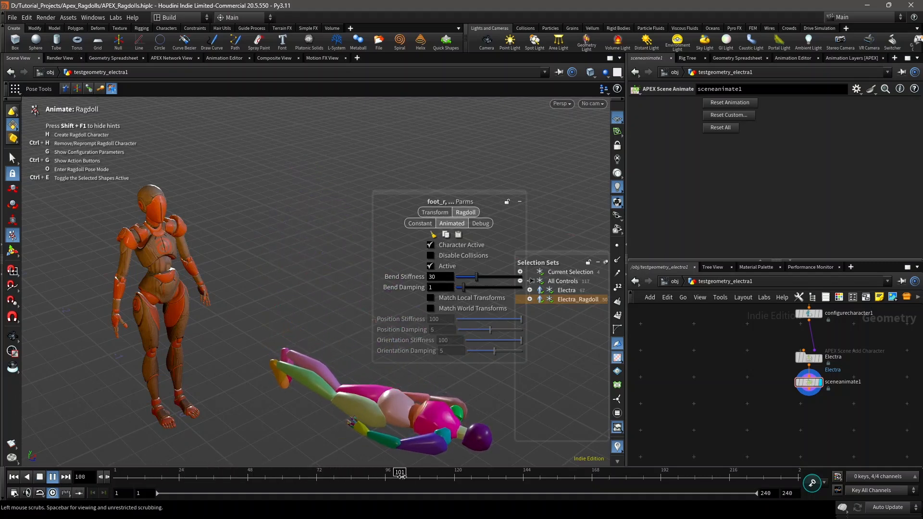
drag(401, 476, 114, 476)
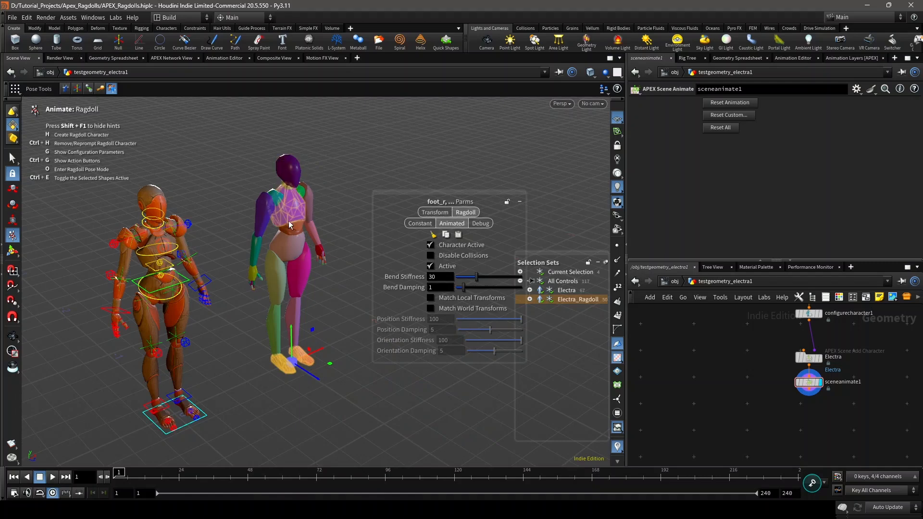
mouse_move(338, 411)
mouse_down()
mouse_move(277, 304)
mouse_move(334, 414)
mouse_up()
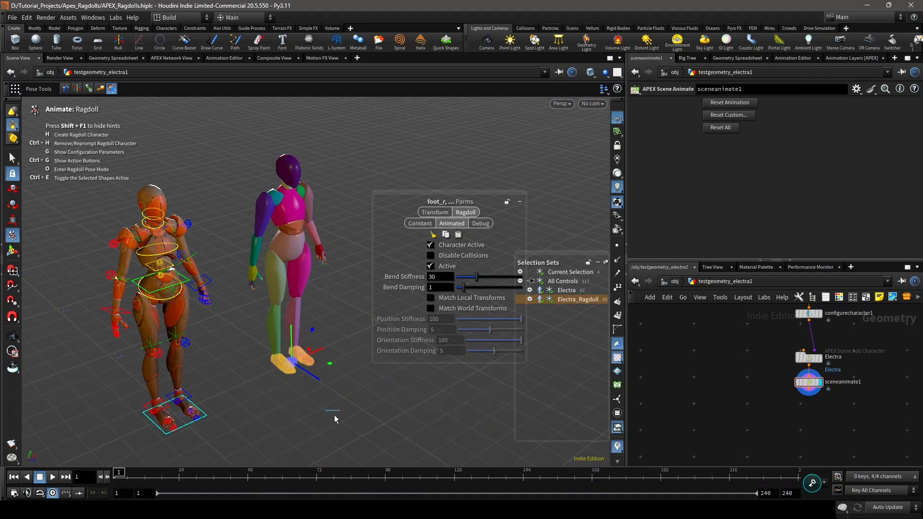
- Set the constant Density to 7000 for all Electra_Ragdoll shapes, play the simulation and return to frame 1
click(591, 300)
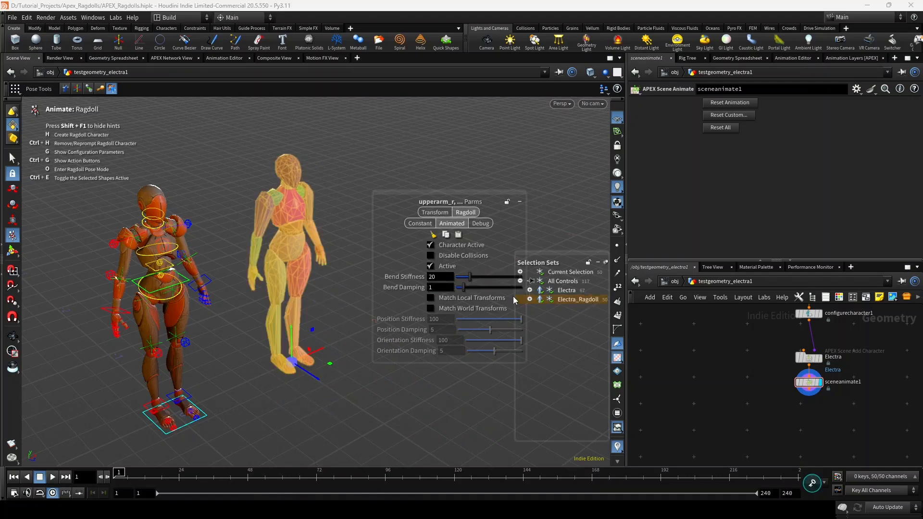
click(425, 224)
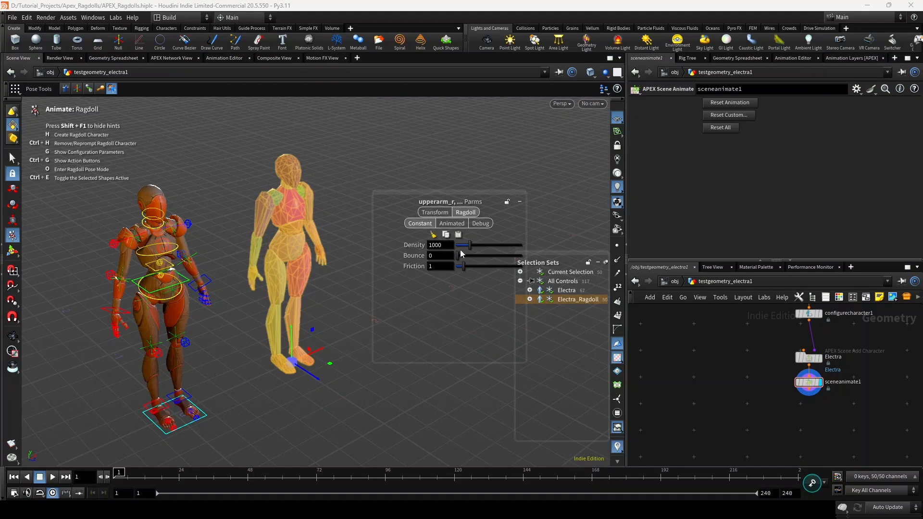
click(440, 245)
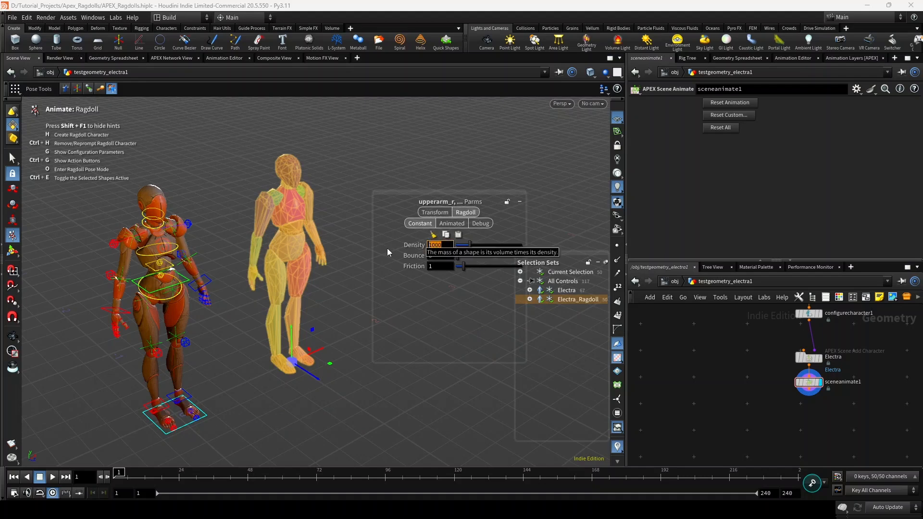
text(5)
key(BackSpace)
text(7000)
key(Return)
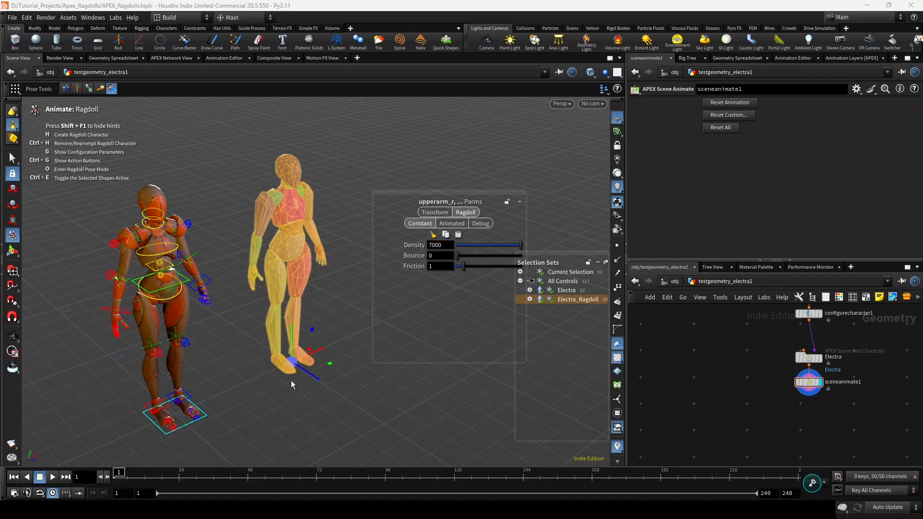
click(52, 477)
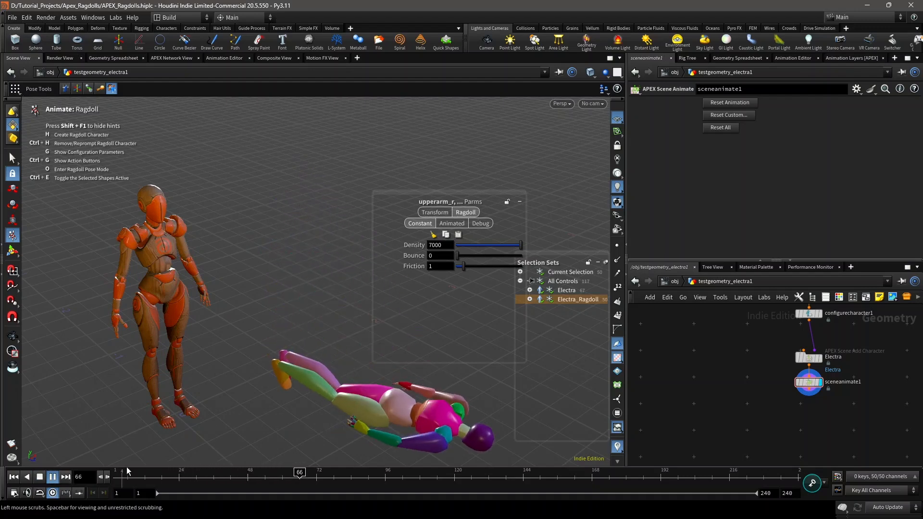
drag(197, 482, 114, 480)
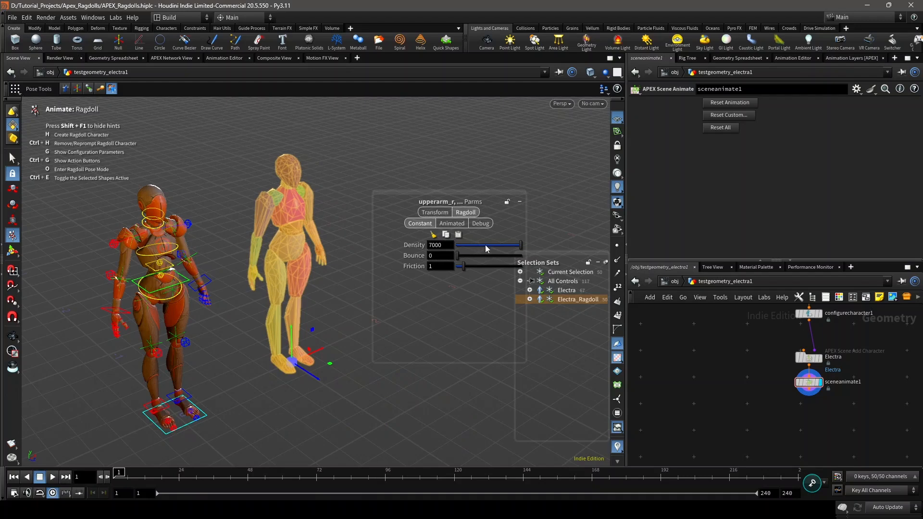
- Try a lower Density for the selected ragdoll shapes, and set the value to 1000
mouse_move(487, 248)
mouse_down()
mouse_move(518, 247)
mouse_move(486, 247)
mouse_up()
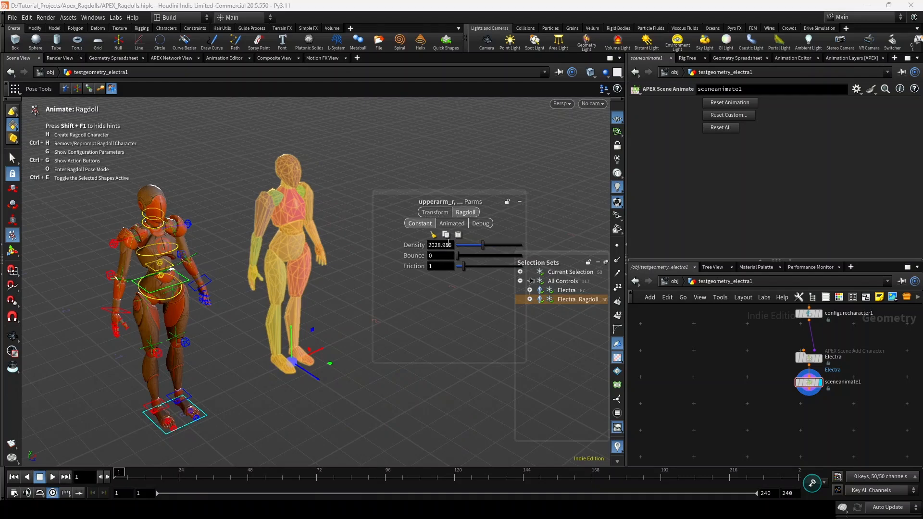
double_click(448, 245)
triple_click(432, 246)
text(1000)
key(Return)
- Set Bounce to about 0.877 for the selected ragdoll shapes, play the simulation and return to frame 1
drag(508, 257, 514, 256)
click(53, 478)
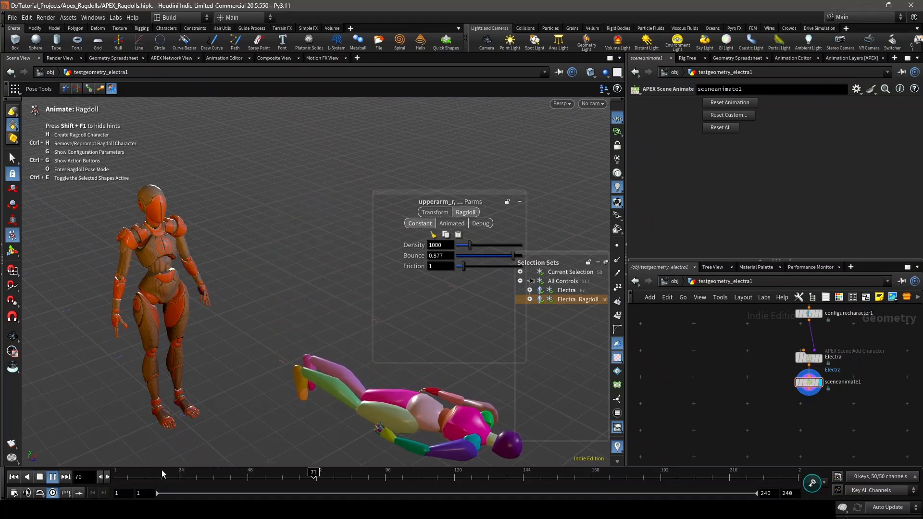
drag(162, 474, 52, 477)
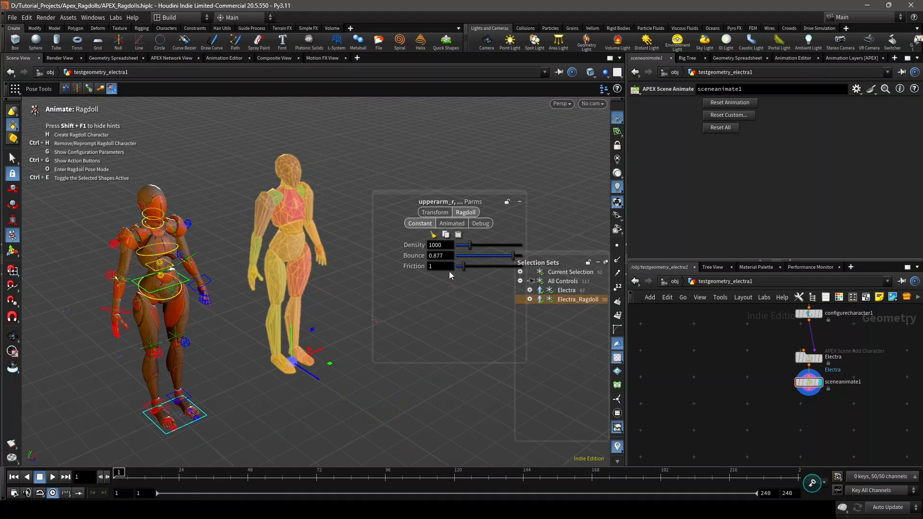
- Inspect the ragdoll beside Electra and compare its Animated and Constant parameters
scroll(153, 208, up, 5)
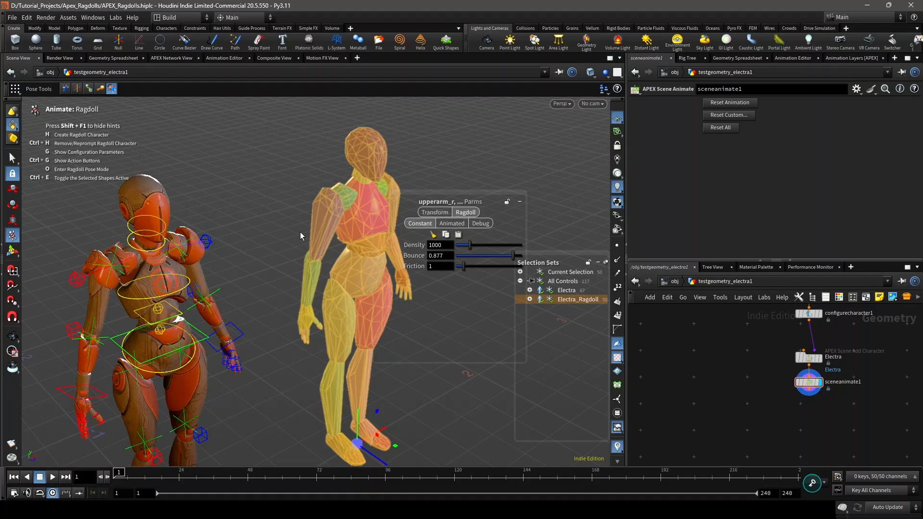
scroll(303, 229, down, 2)
alt+middle_drag(305, 227, 253, 231)
scroll(255, 233, down, 3)
mouse_move(258, 235)
alt+mouse_down()
mouse_move(256, 254)
mouse_move(270, 241)
alt+mouse_up()
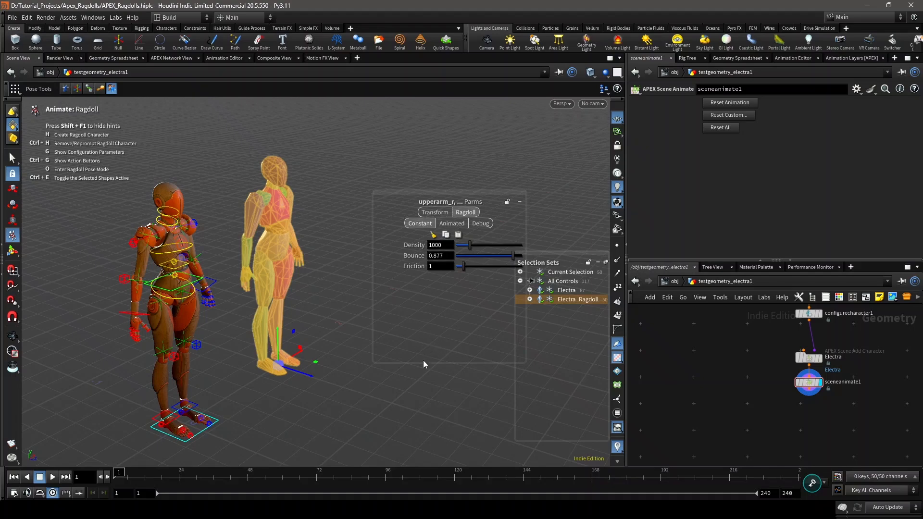
click(452, 223)
click(419, 225)
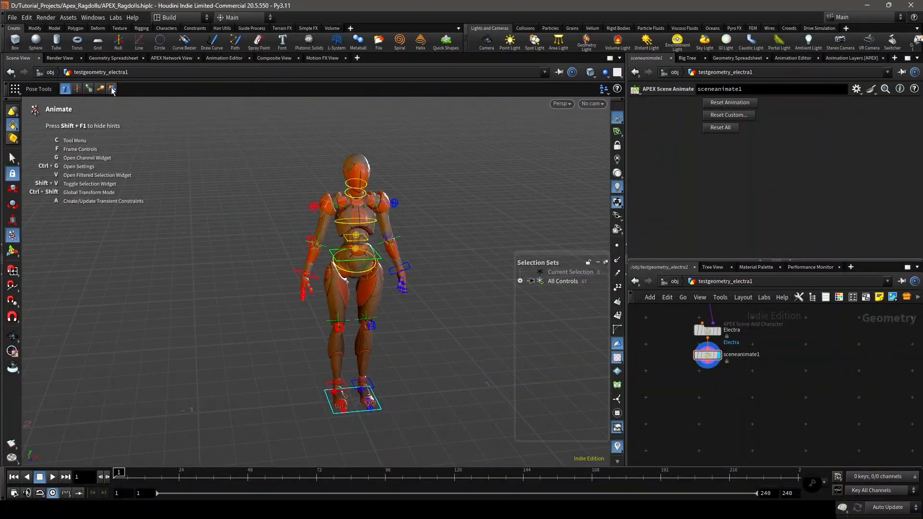
- Activate the Ragdoll tool for Electra in the Animate state
key(c)
click(284, 212)
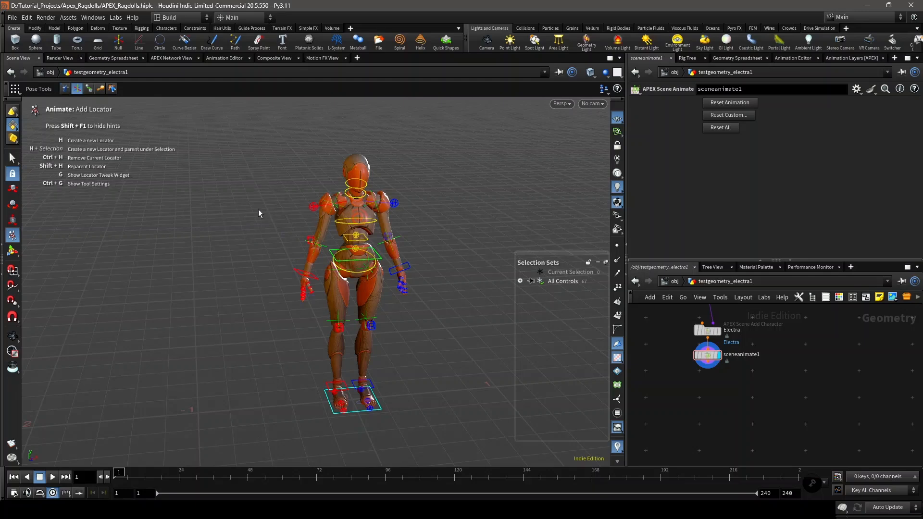
key(c)
click(236, 234)
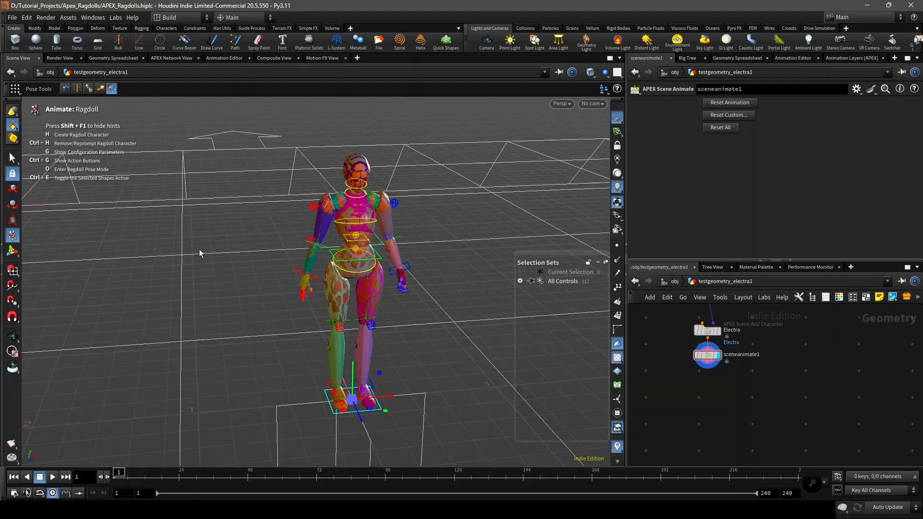
- Frame Electra with the overlapping ragdoll and play the simulation from frame 1
alt+right_drag(333, 299, 362, 299)
alt+middle_drag(362, 299, 339, 309)
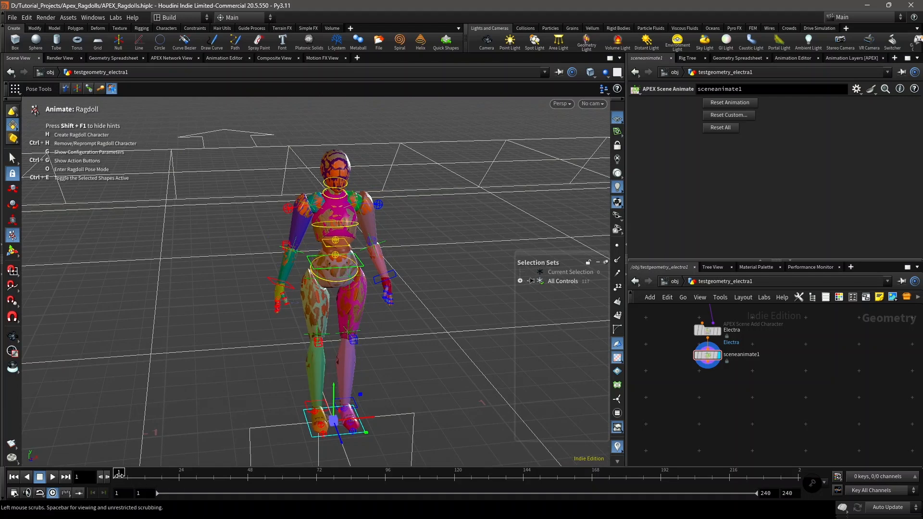
click(57, 476)
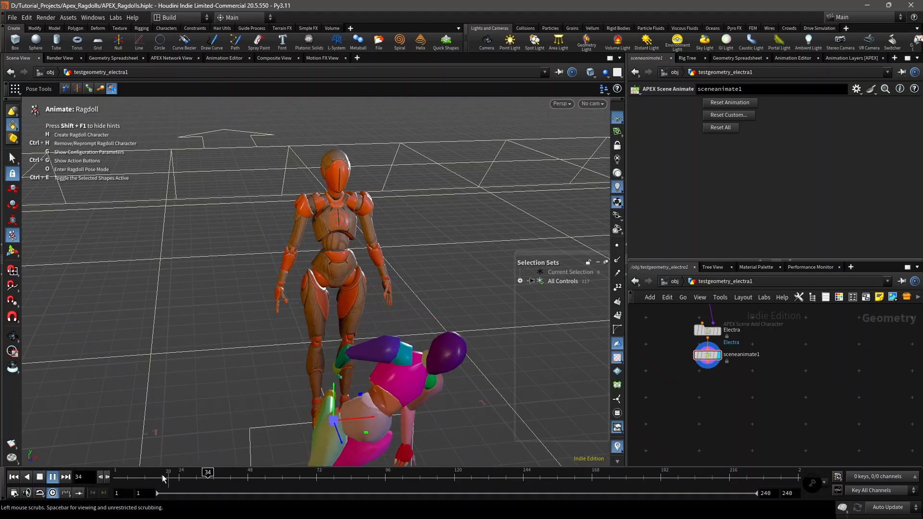
- Return the animation to frame 1 and enter Ragdoll Pose mode for Electra
drag(162, 475, 101, 473)
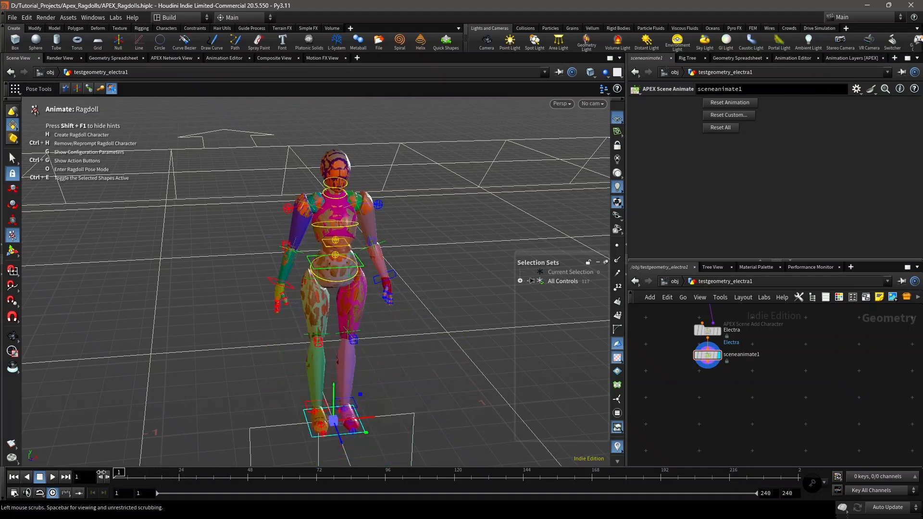
mouse_move(332, 333)
alt+mouse_down()
mouse_move(385, 330)
mouse_move(336, 279)
mouse_move(335, 317)
alt+mouse_up()
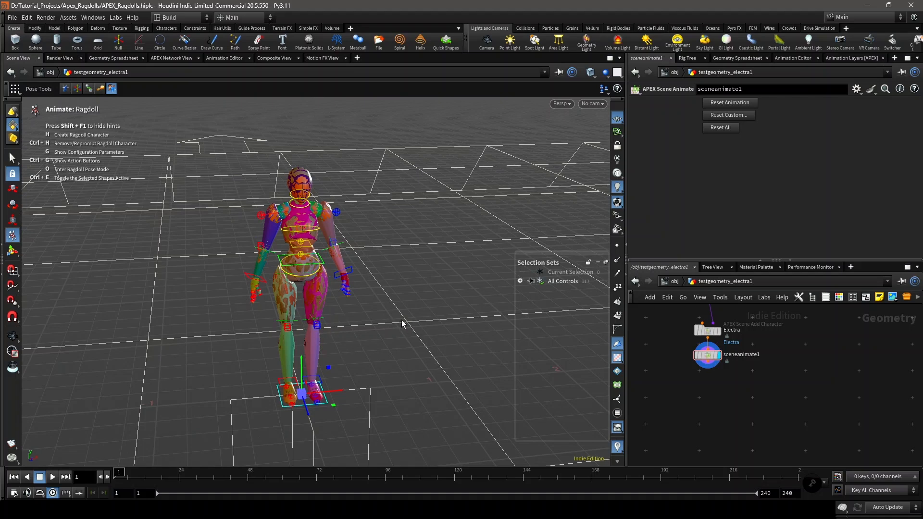
key(o)
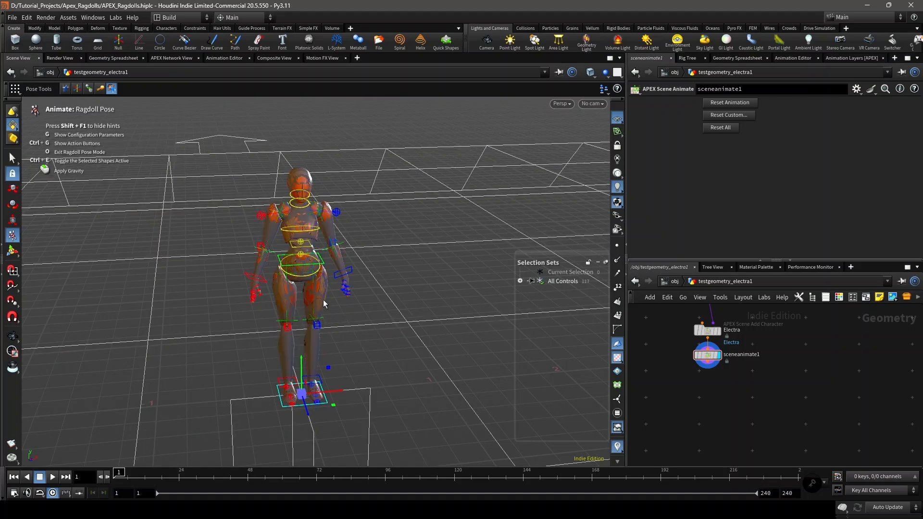
alt+right_drag(332, 282, 374, 274)
mouse_move(374, 274)
alt+mouse_down()
mouse_move(387, 247)
mouse_move(369, 276)
alt+mouse_up()
scroll(368, 278, down, 4)
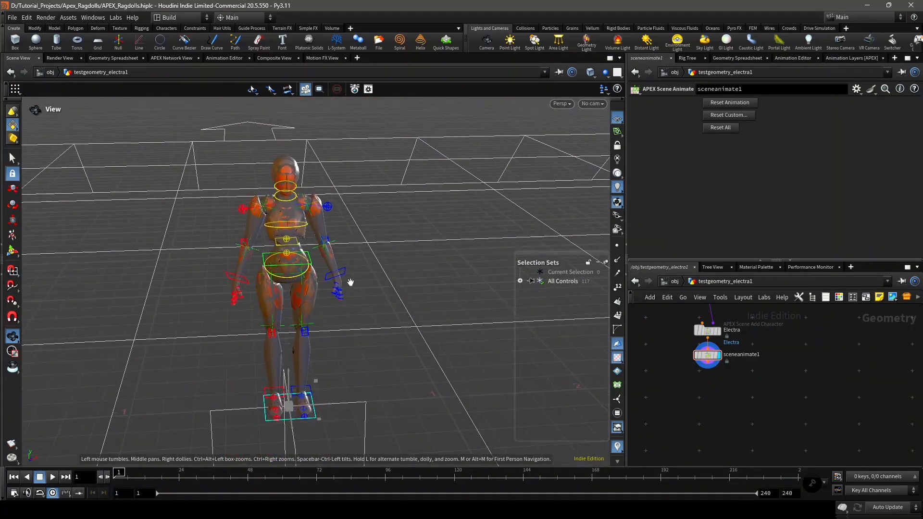
key(Return)
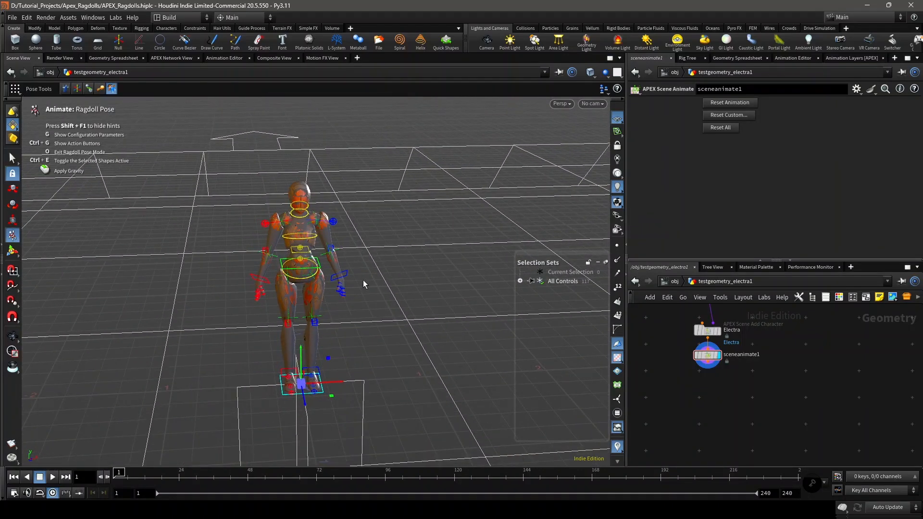
- Turn off Ground Display in the Ragdoll Pose solver settings and close the configuration parameters
key(g)
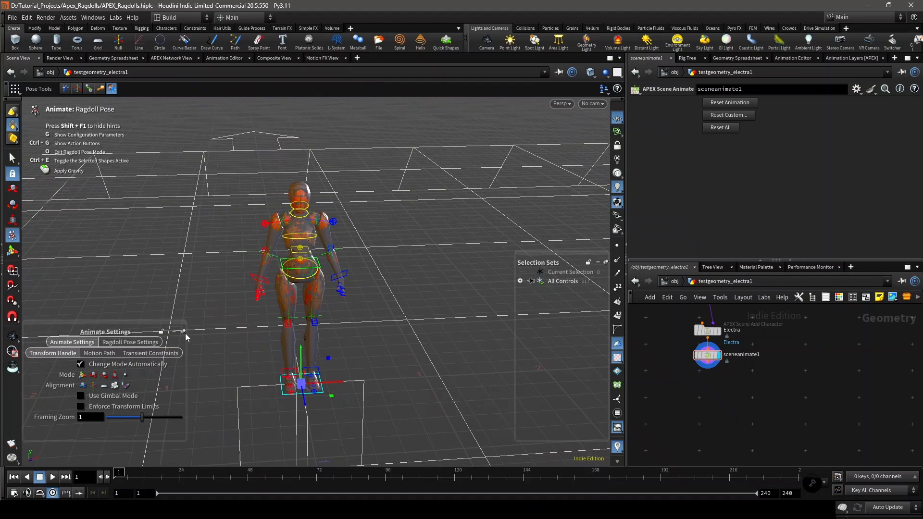
click(139, 343)
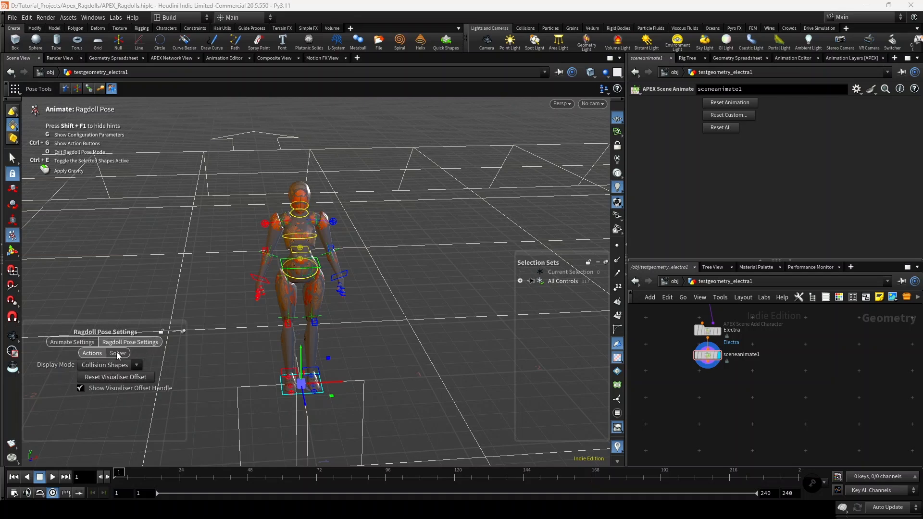
click(116, 352)
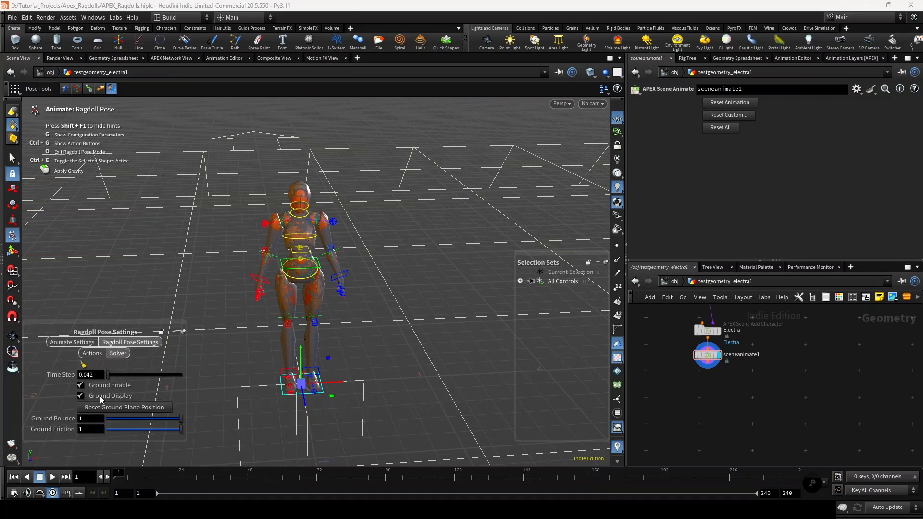
click(100, 397)
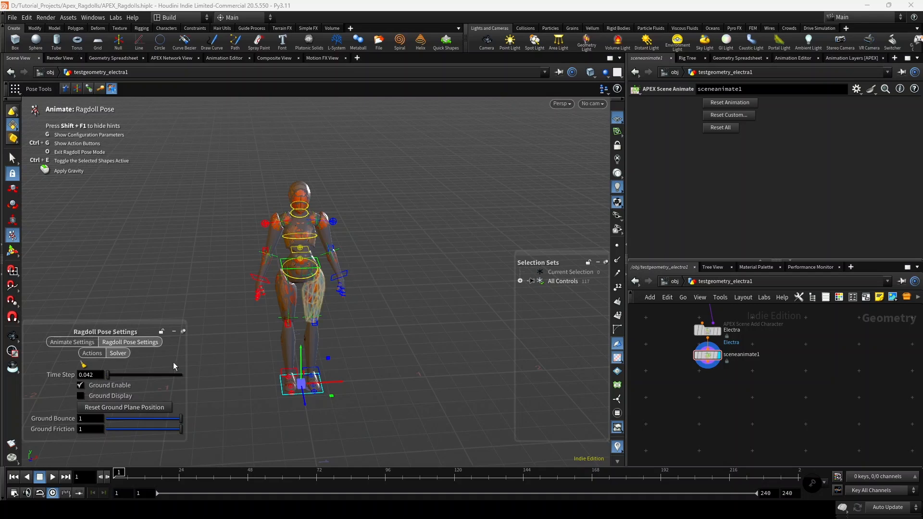
click(93, 353)
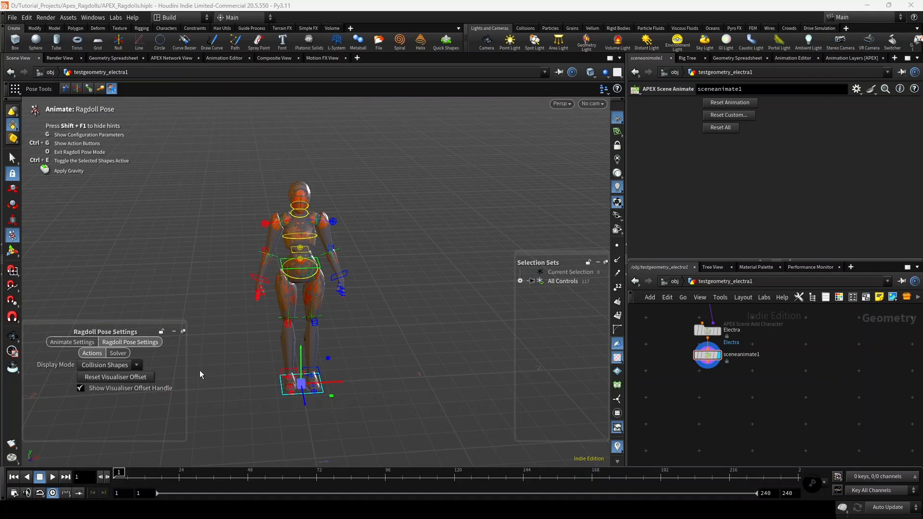
key(g)
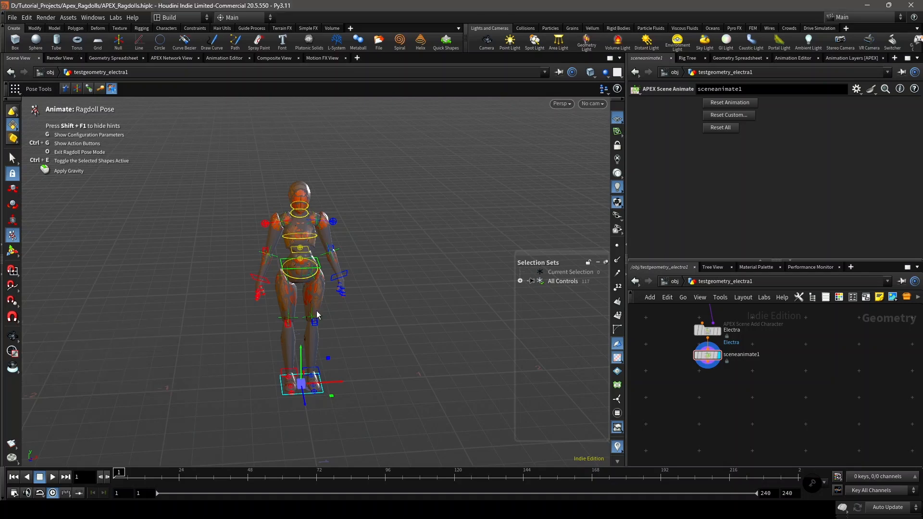
- Hide the original Electra character from the selection sets and select the IK handle of the ragdoll's left arm
click(520, 281)
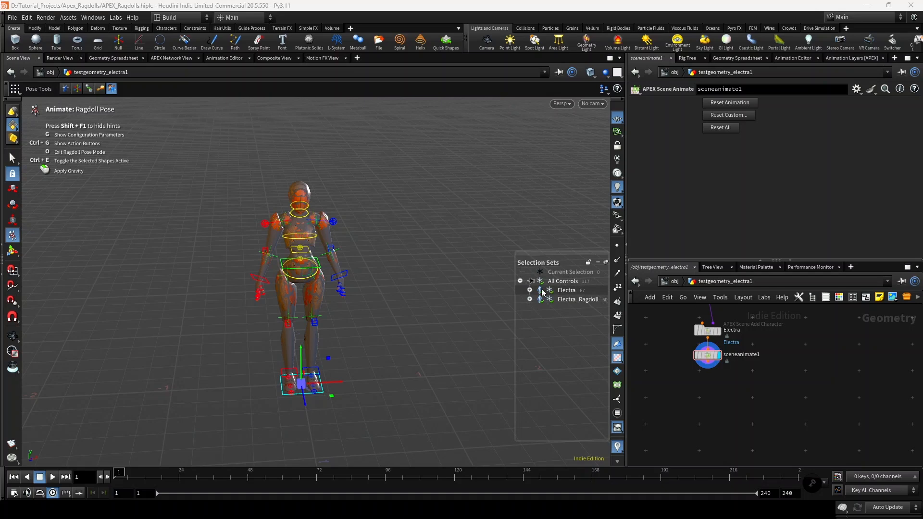
click(540, 291)
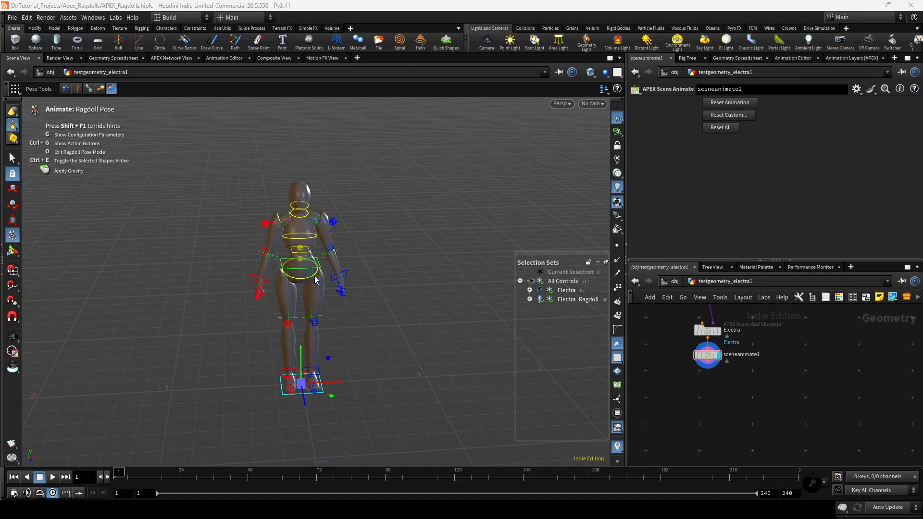
scroll(325, 262, up, 3)
alt+drag(366, 280, 351, 284)
scroll(351, 286, up, 3)
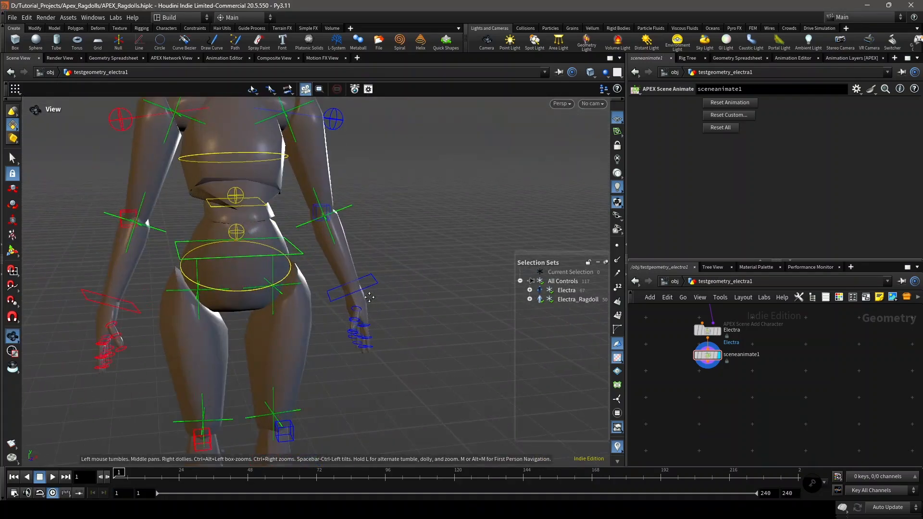
alt+middle_drag(369, 297, 363, 326)
click(363, 315)
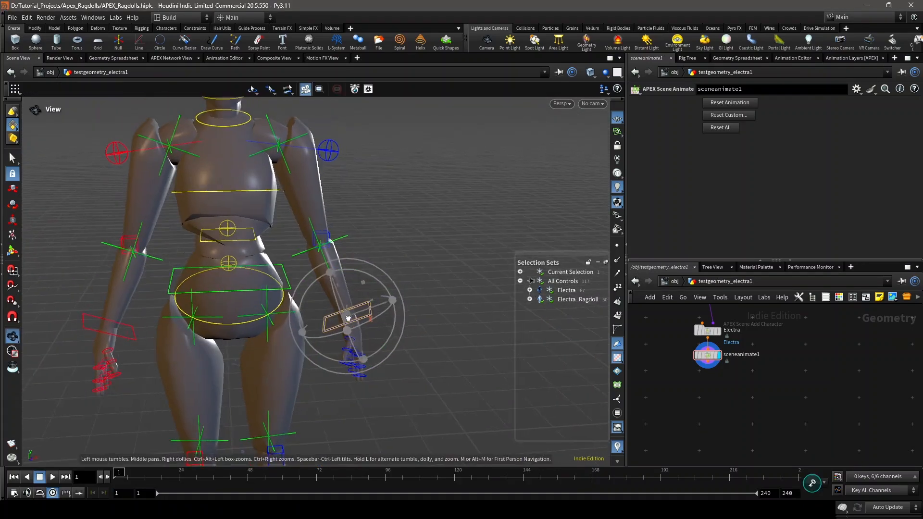
- Pose the left arm with its IK handle so that the hand rests against the hip
alt+drag(347, 319, 242, 293)
alt+scroll(334, 280, up, 4)
alt+drag(333, 292, 262, 286)
alt+drag(360, 279, 258, 258)
alt+scroll(274, 290, up, 5)
alt+drag(276, 290, 336, 296)
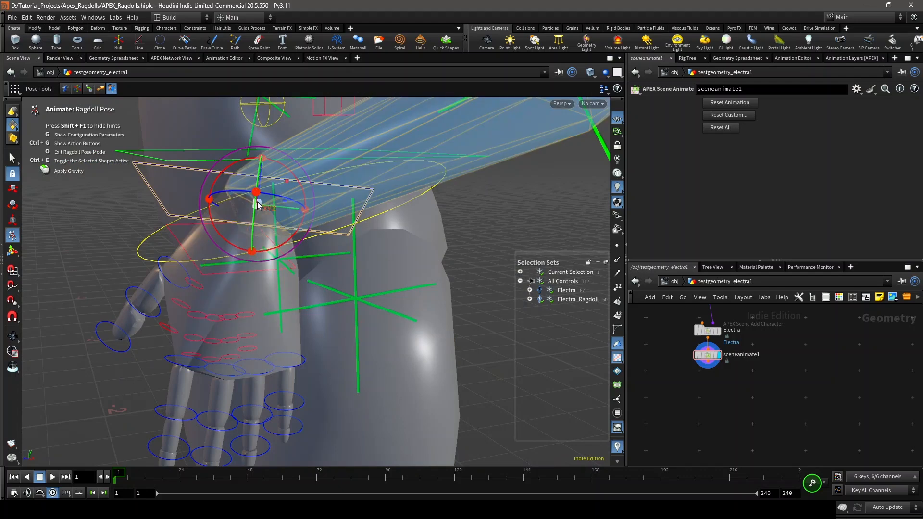
alt+drag(270, 210, 147, 216)
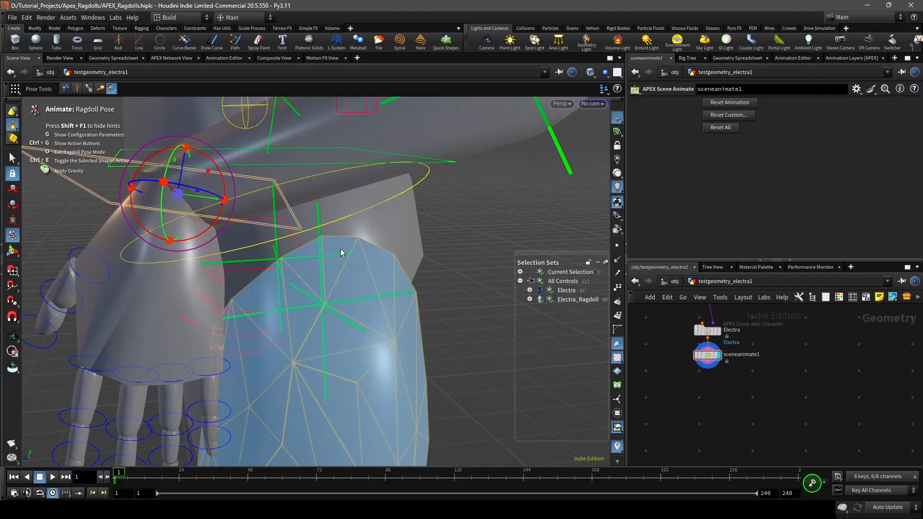
- Examine from several sides how the posed left hand sits against the hip and thigh
scroll(414, 266, down, 7)
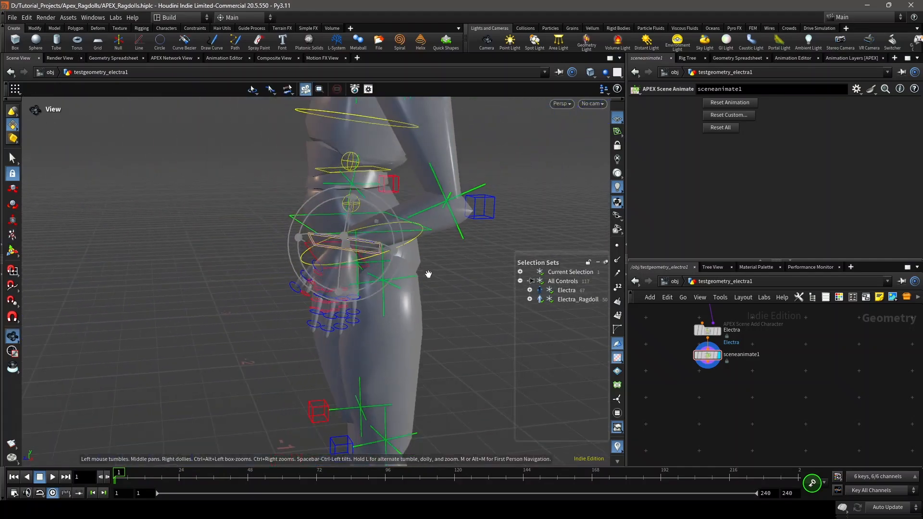
alt+drag(428, 274, 459, 282)
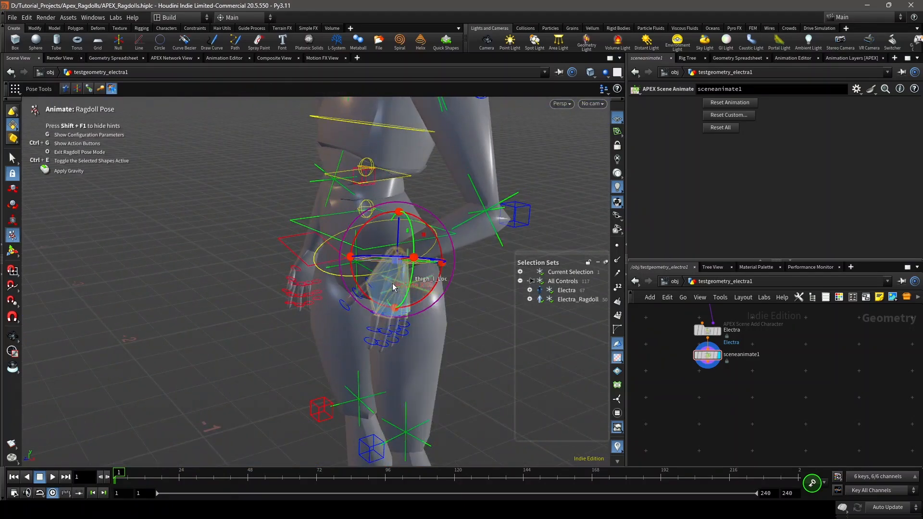
alt+drag(392, 287, 428, 298)
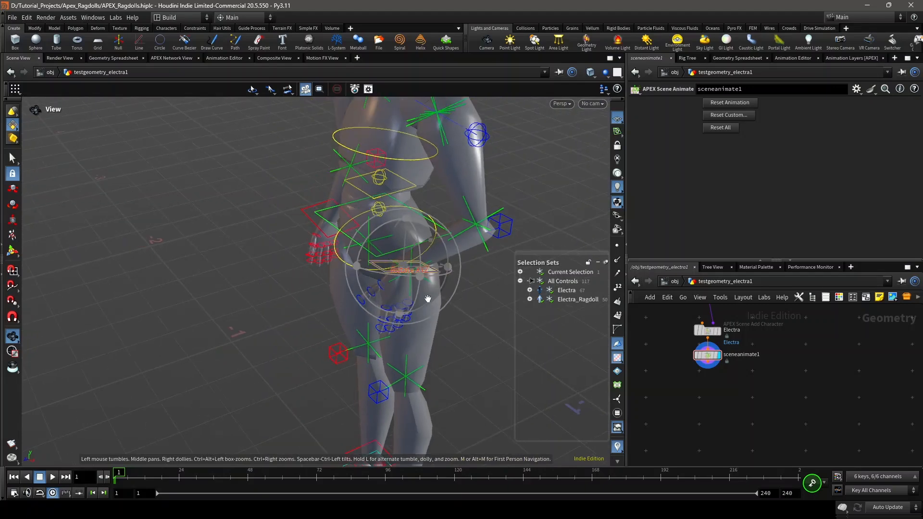
scroll(427, 302, down, 7)
alt+middle_drag(428, 313, 393, 286)
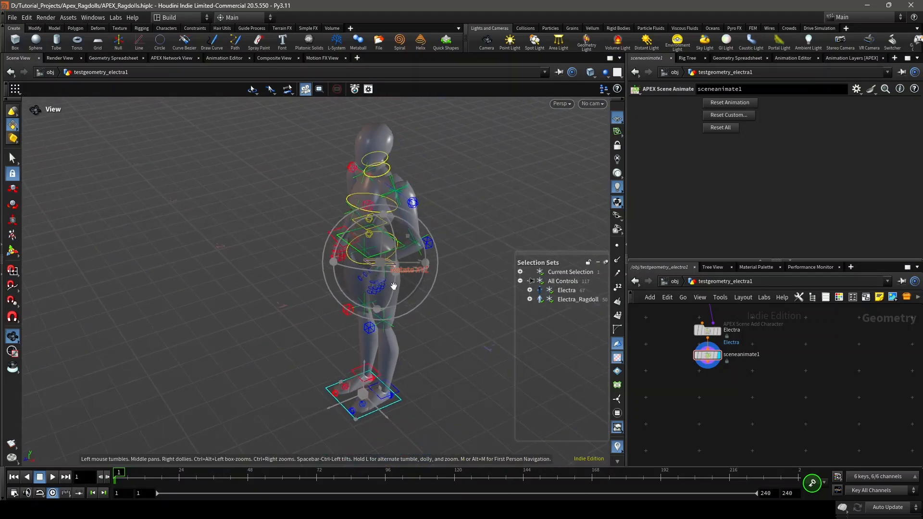
scroll(415, 309, down, 4)
alt+middle_drag(427, 327, 396, 323)
alt+drag(395, 324, 465, 317)
alt+middle_drag(459, 332, 420, 307)
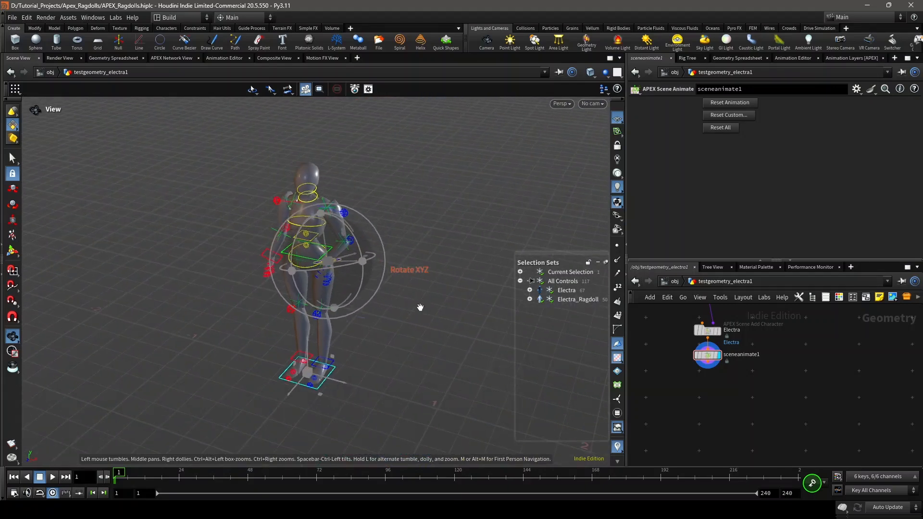
- Select all of the character's controls and collision shapes, toggle the selected shapes active and clear the selection
key(o)
drag(411, 348, 228, 131)
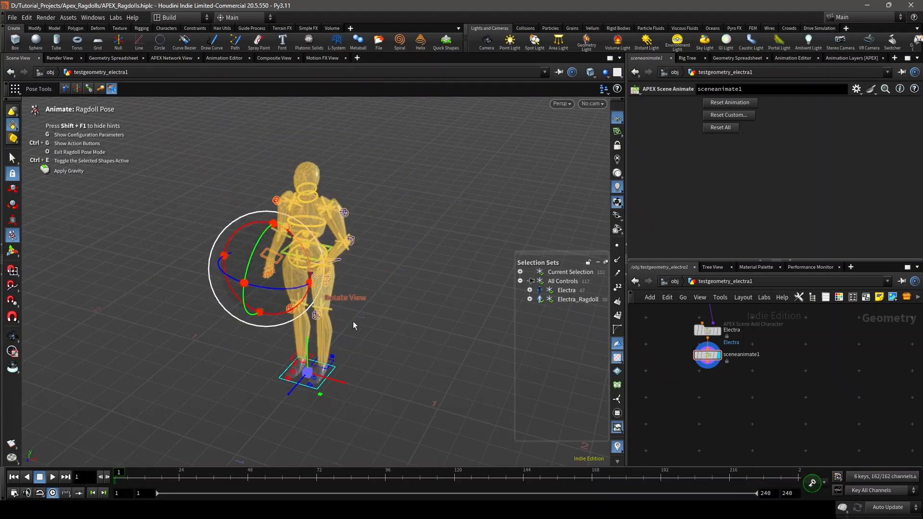
scroll(325, 361, up, 2)
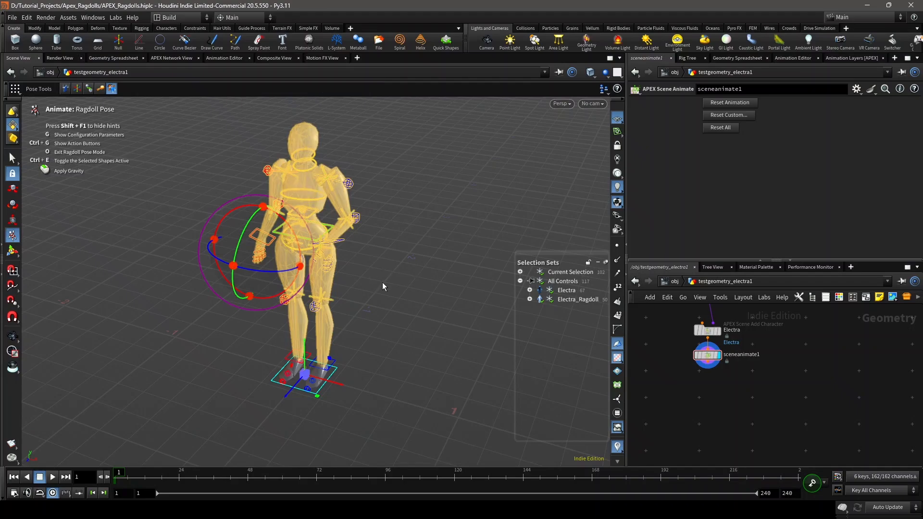
key(Escape)
- Reset the transform of the left arm's IK handle in its parameters
drag(359, 269, 335, 214)
right_drag(335, 214, 336, 244)
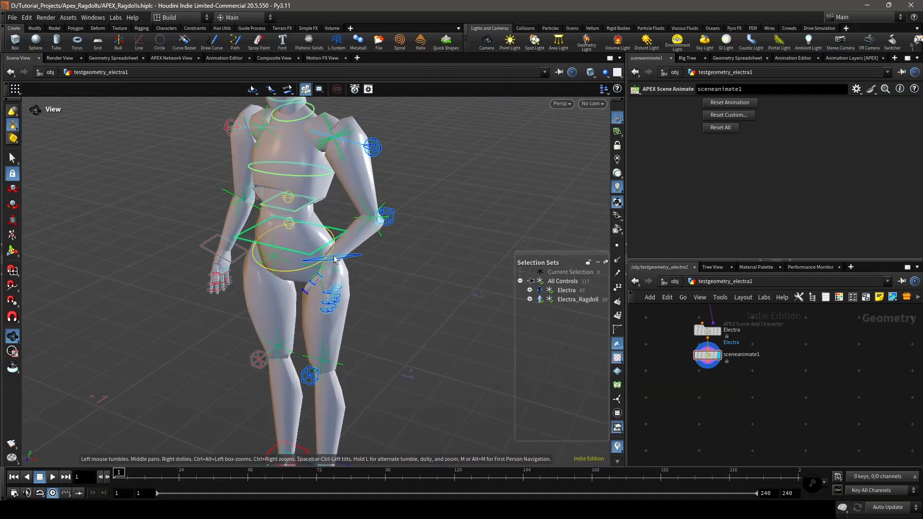
key(Return)
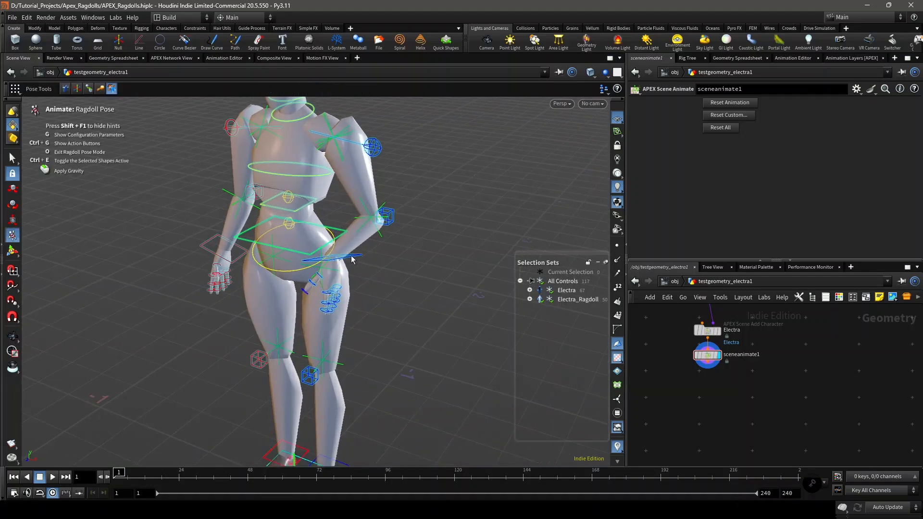
click(357, 261)
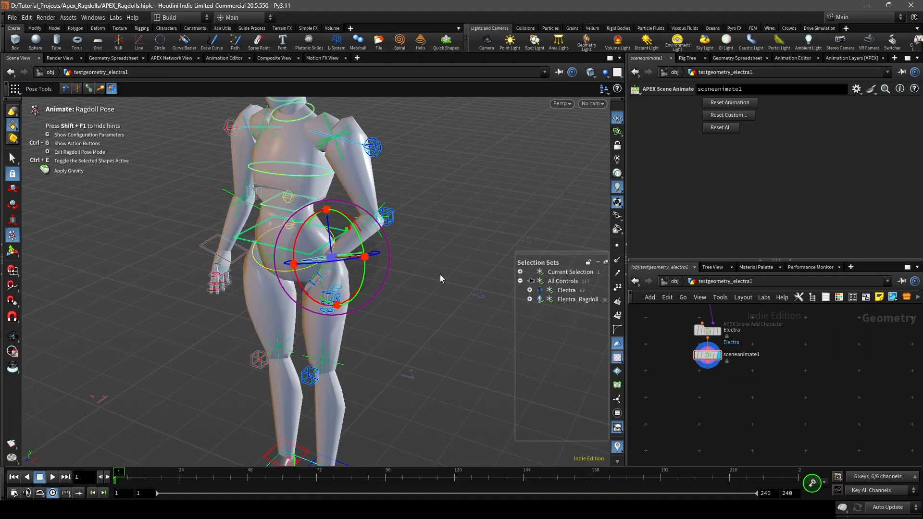
key(p)
click(418, 309)
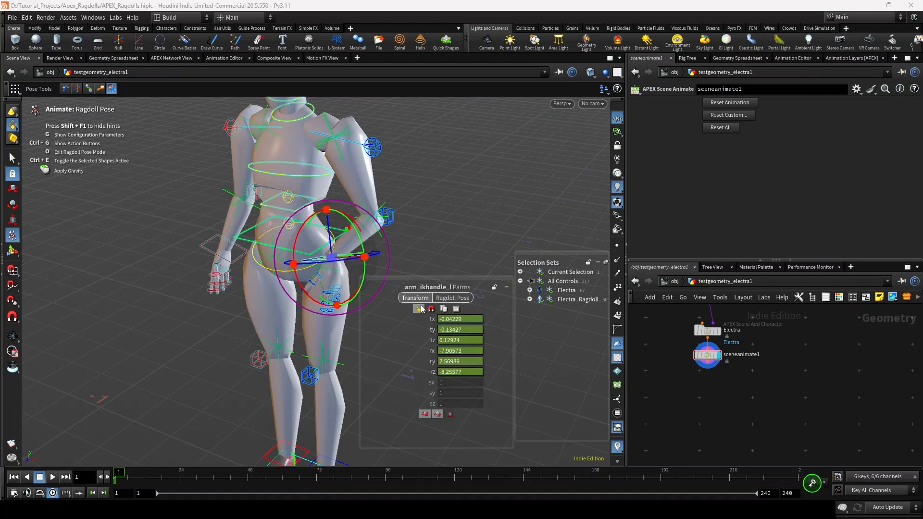
key(p)
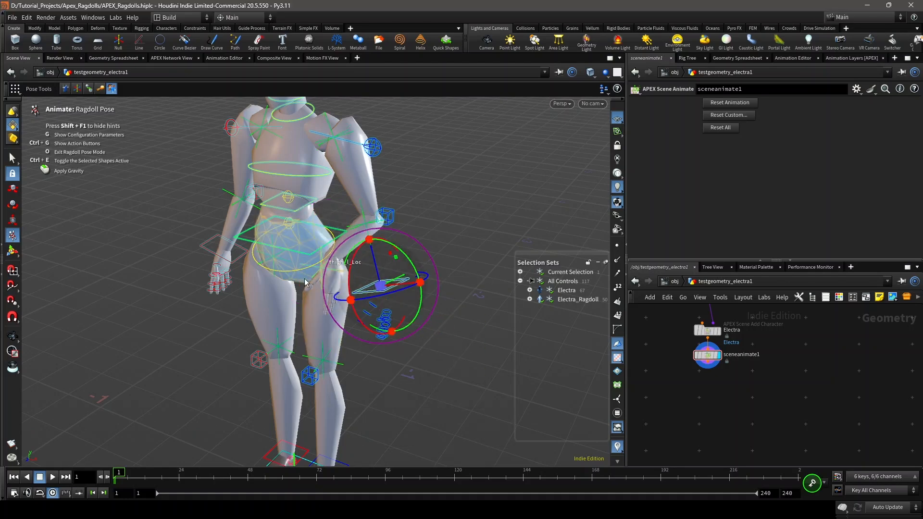
- Exit and re-enter Ragdoll Pose mode to realign the left hand with its IK handle
click(334, 272)
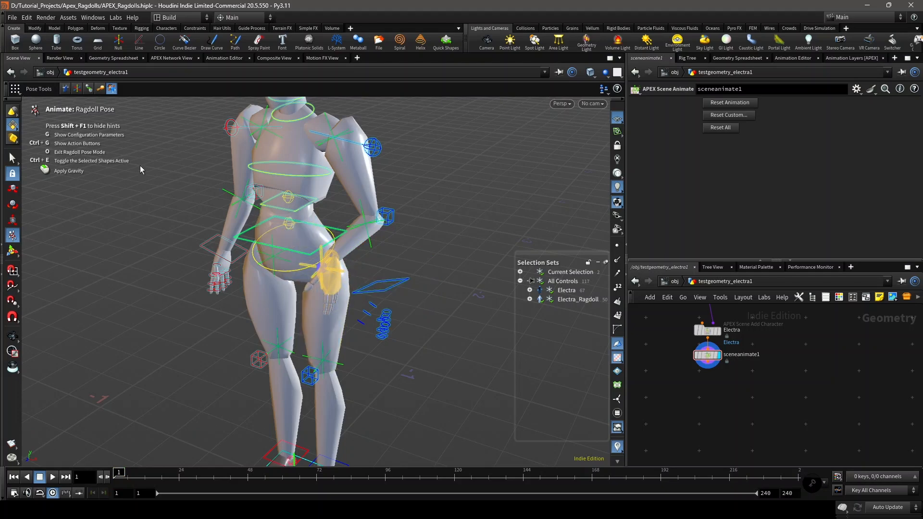
key(o)
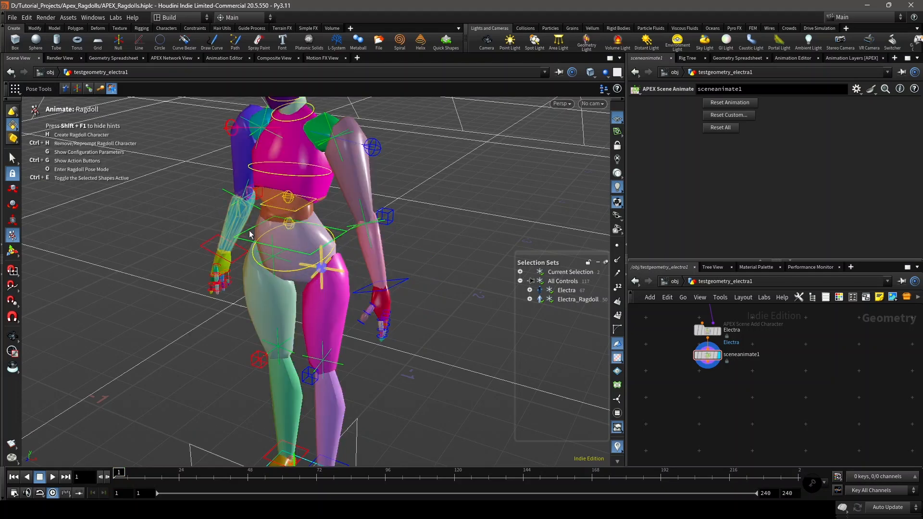
key(o)
- Pull the left arm's IK handle outward, away from the body, so the upper body leans after it
key(space)
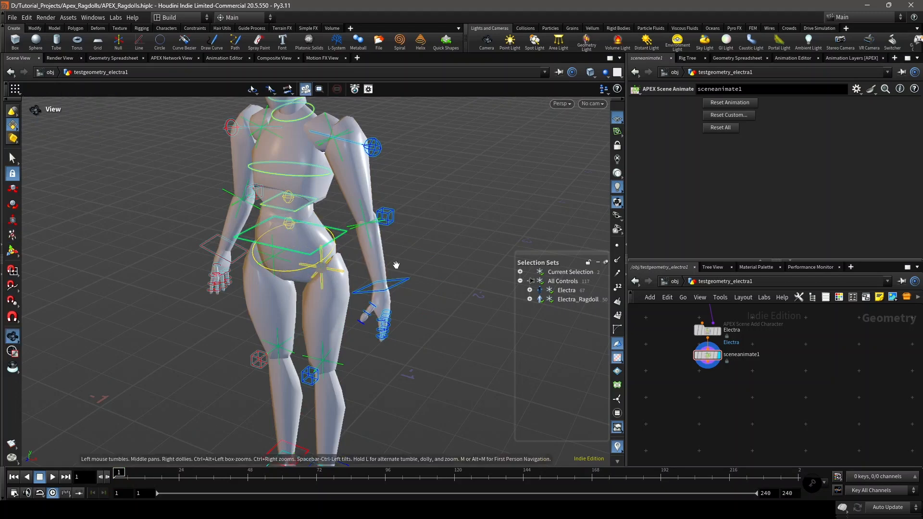
scroll(396, 264, down, 3)
middle_drag(406, 268, 380, 264)
drag(380, 264, 410, 291)
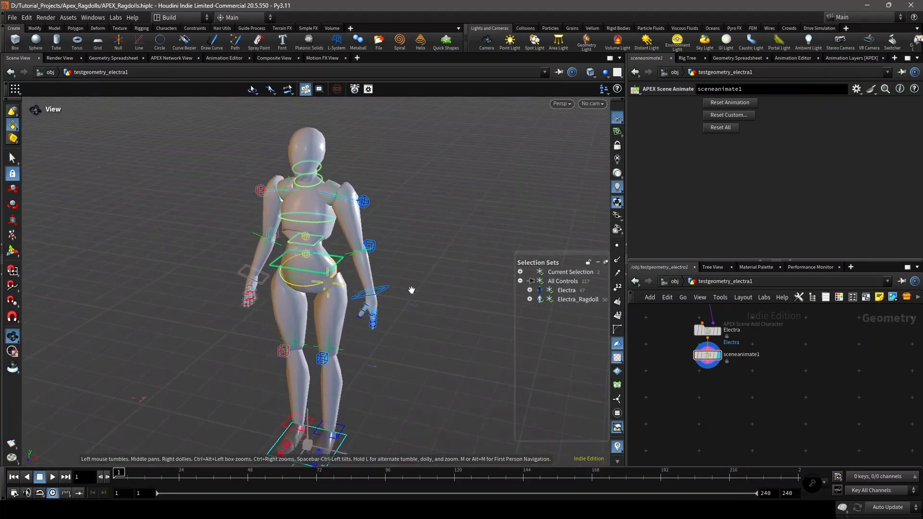
click(383, 292)
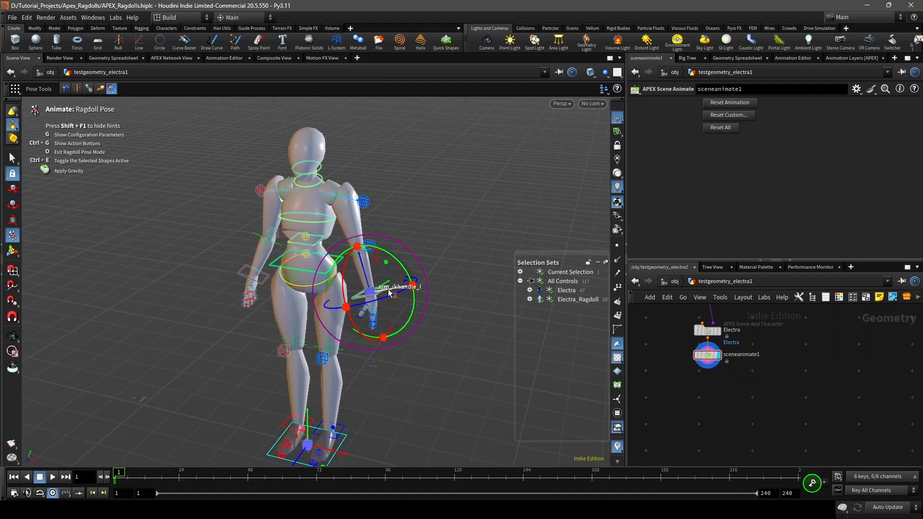
drag(393, 291, 409, 300)
drag(485, 240, 440, 323)
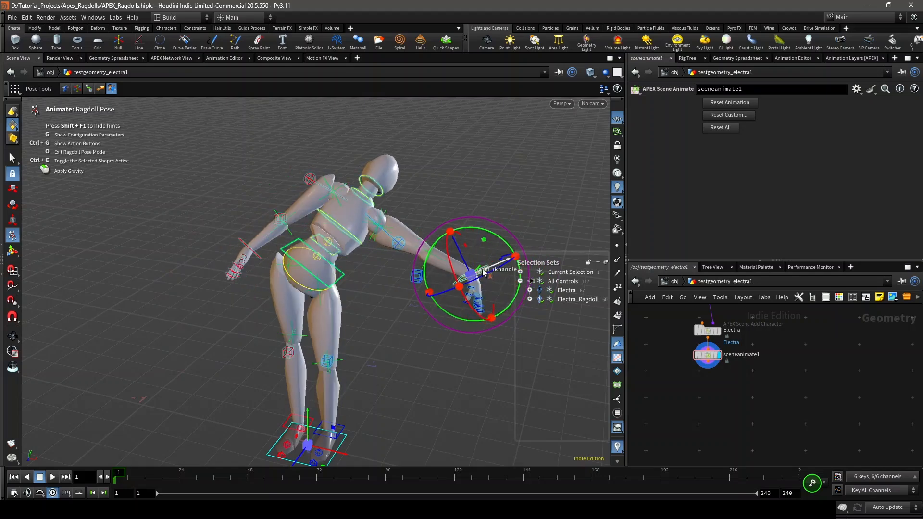
- Pull the left arm's IK handle in against the chest and set the Ragdoll Pose display mode to Skin Geometry
drag(482, 272, 344, 211)
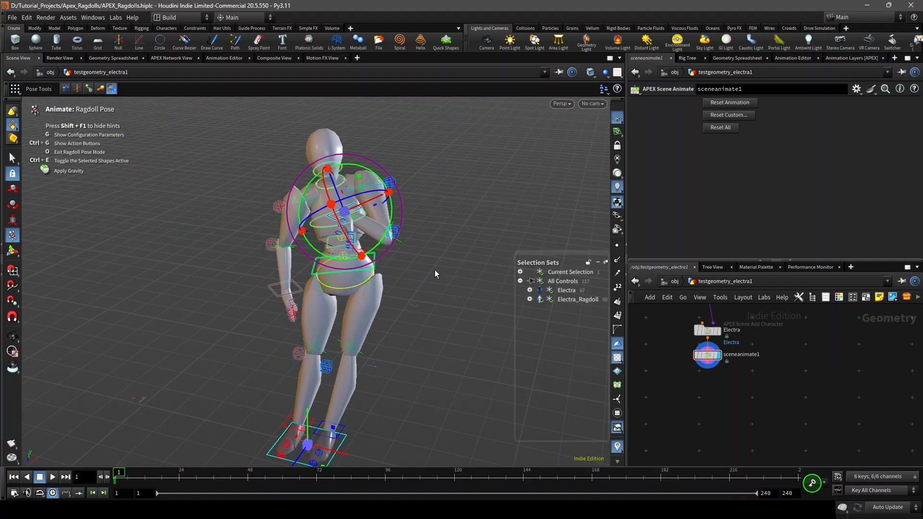
key(g)
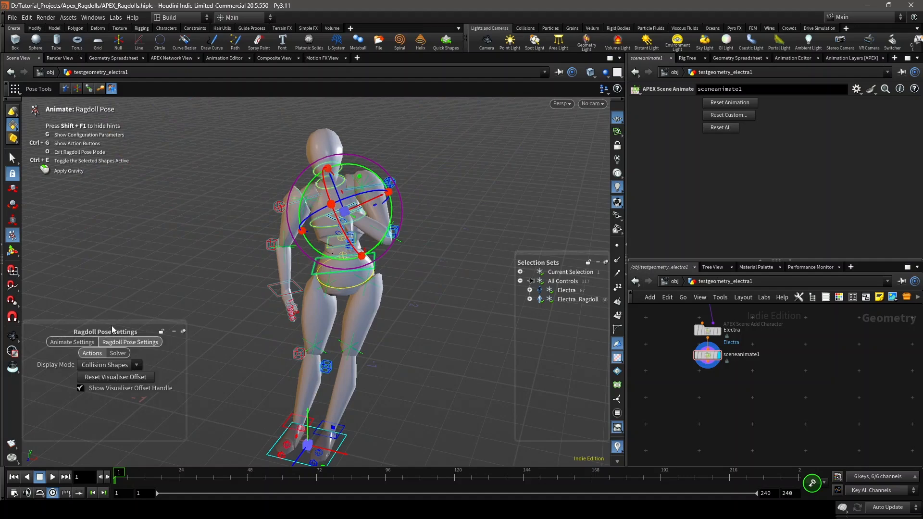
click(91, 365)
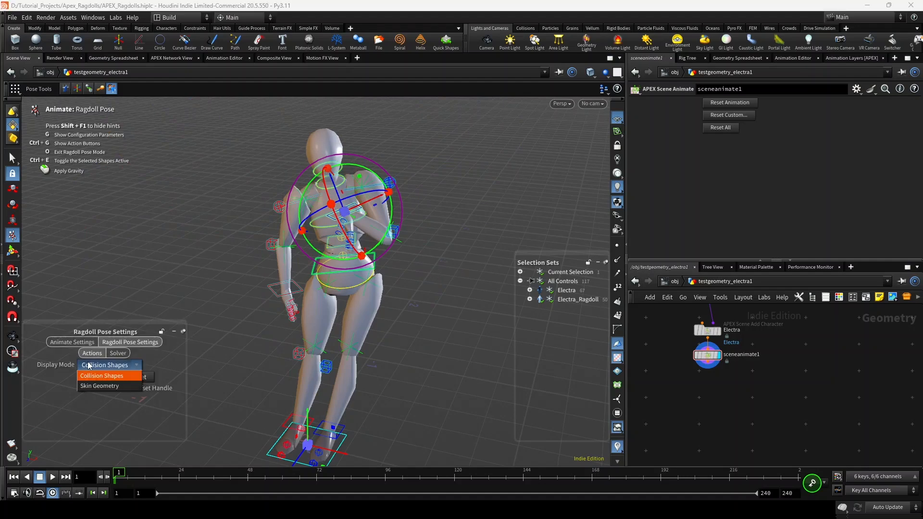
click(95, 387)
key(g)
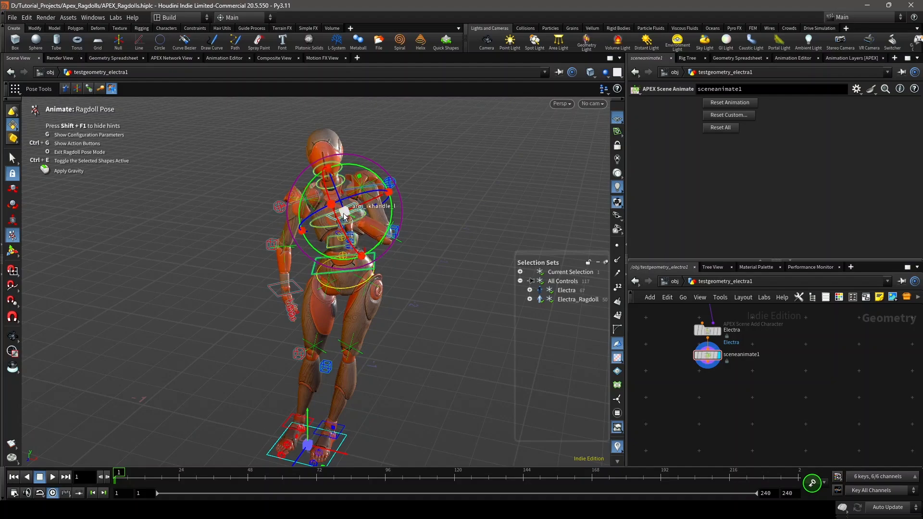
- Pull the left arm's IK handle outward and up, away from the chest, with the skin geometry shown
drag(385, 226, 450, 271)
mouse_move(344, 299)
alt+mouse_down()
mouse_move(428, 289)
mouse_move(346, 284)
alt+mouse_up()
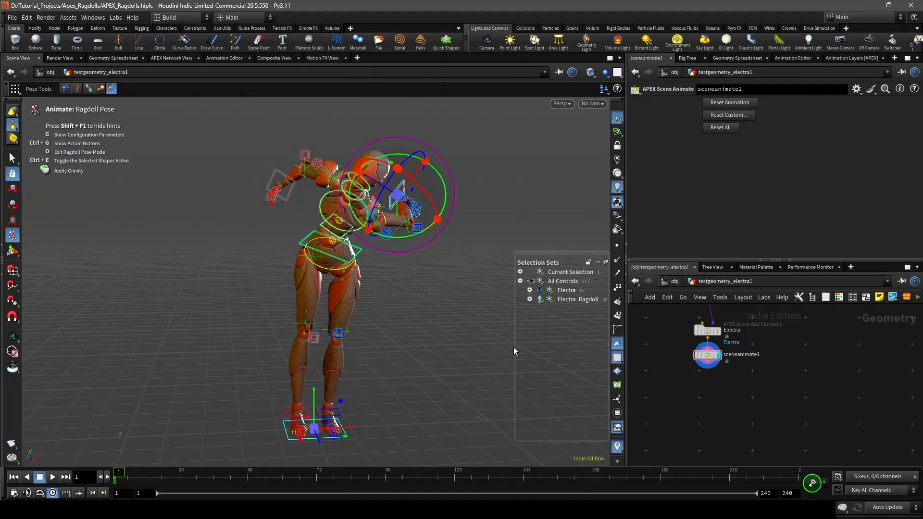
- Remove the frame 1 keys from all of Electra's controls, clear the selection, and exit and re-enter Ragdoll Pose mode
click(571, 291)
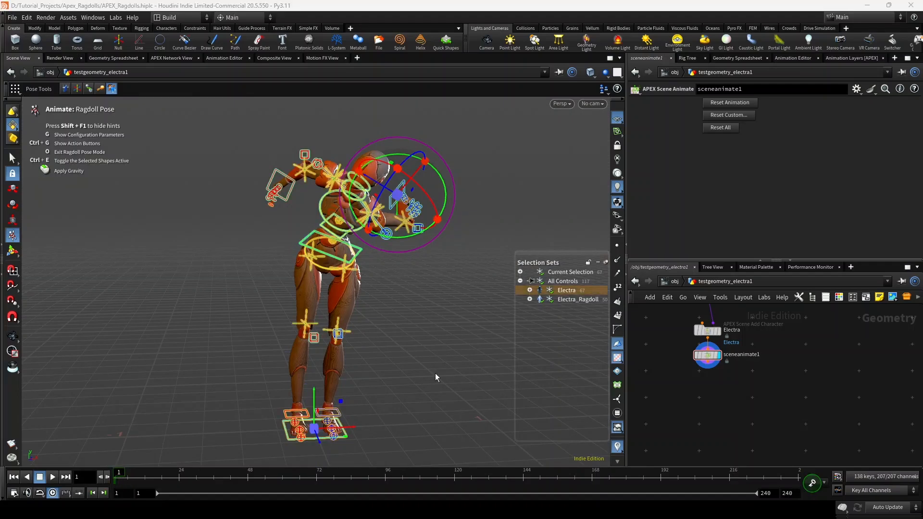
click(122, 473)
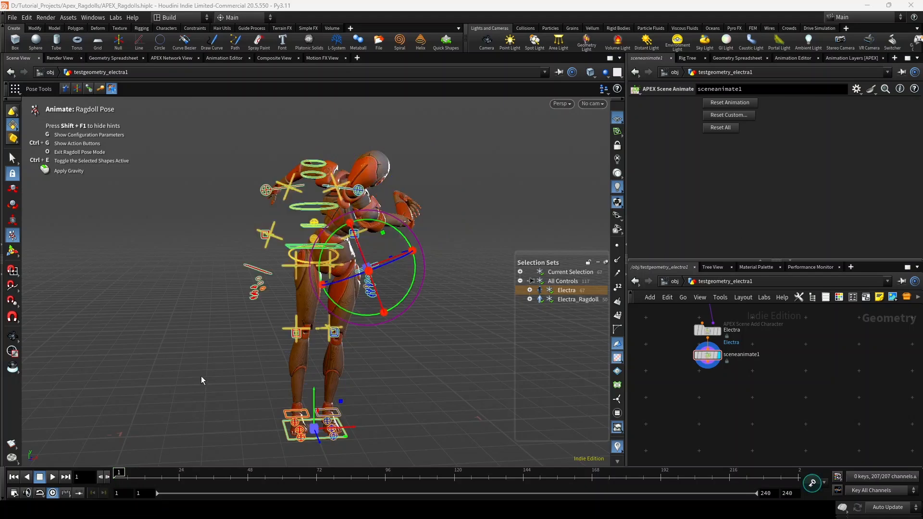
click(405, 364)
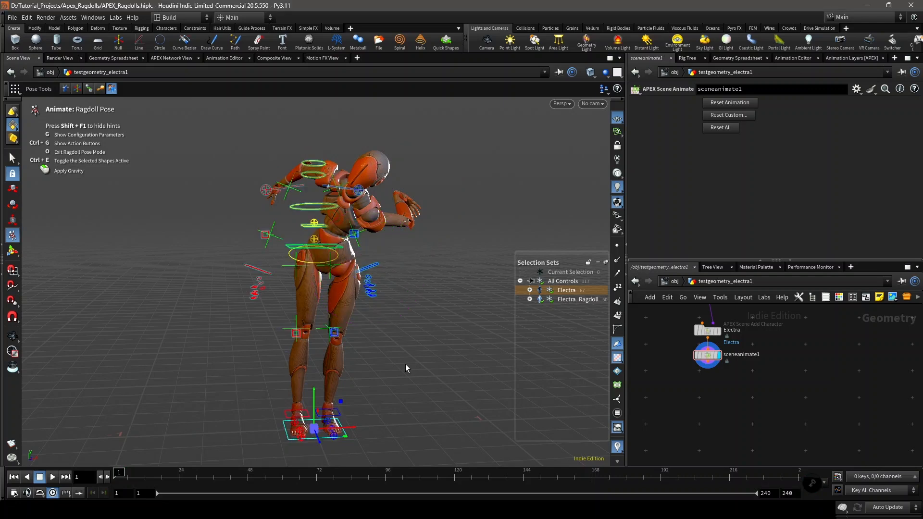
key(o)
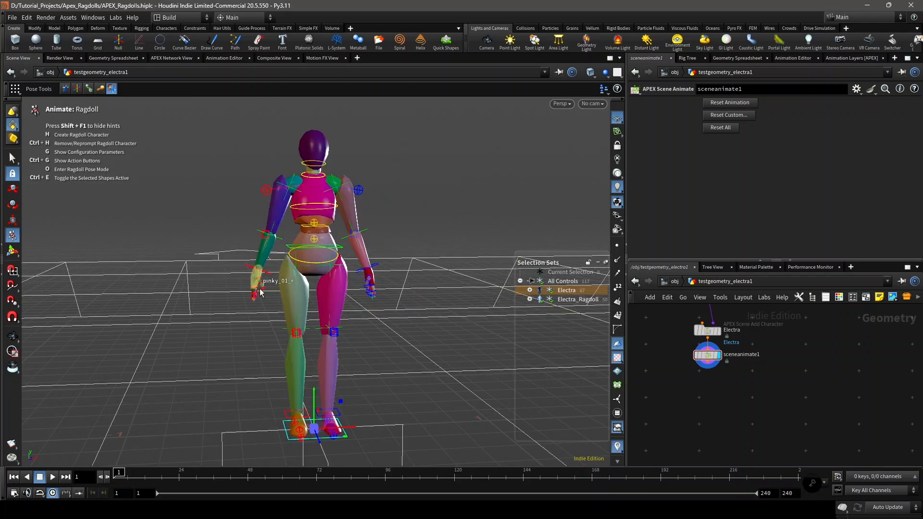
key(o)
drag(262, 291, 443, 342)
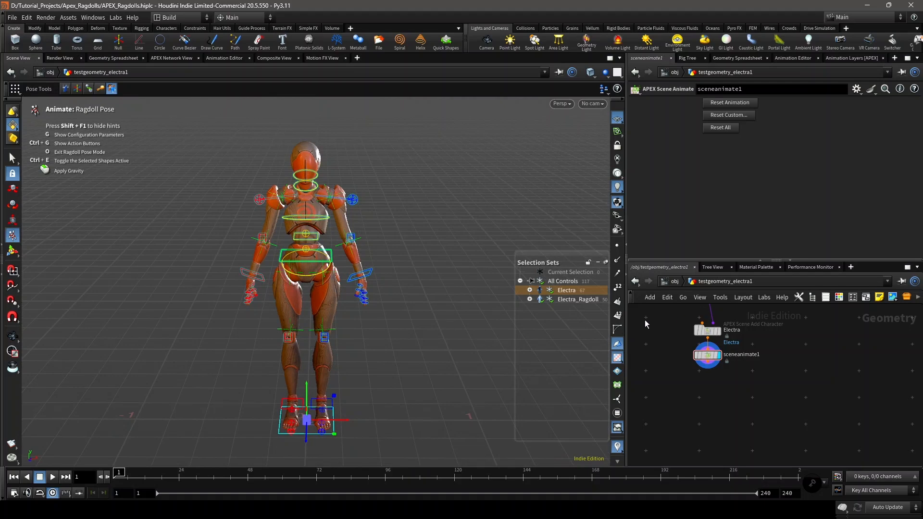
- Key all of Electra's controls at frames 1 and 24, and pull the left arm's IK handle outward at frame 24
click(564, 291)
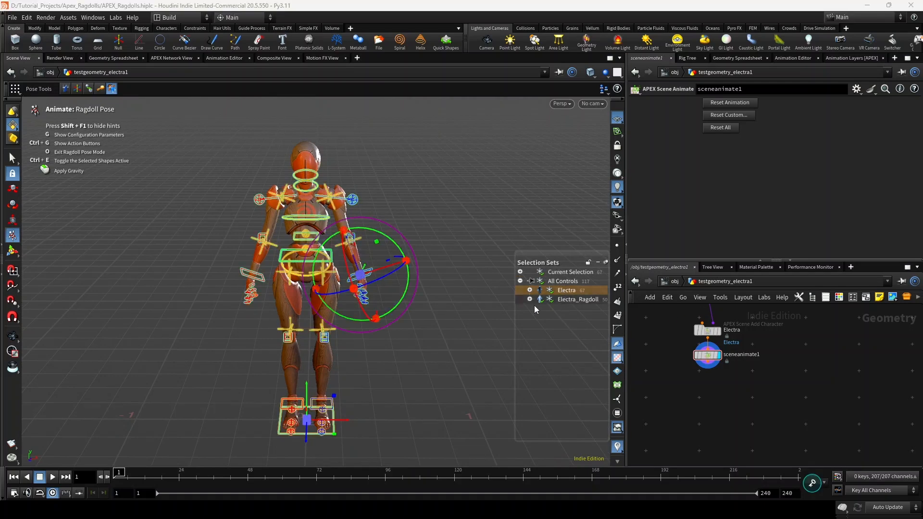
click(813, 484)
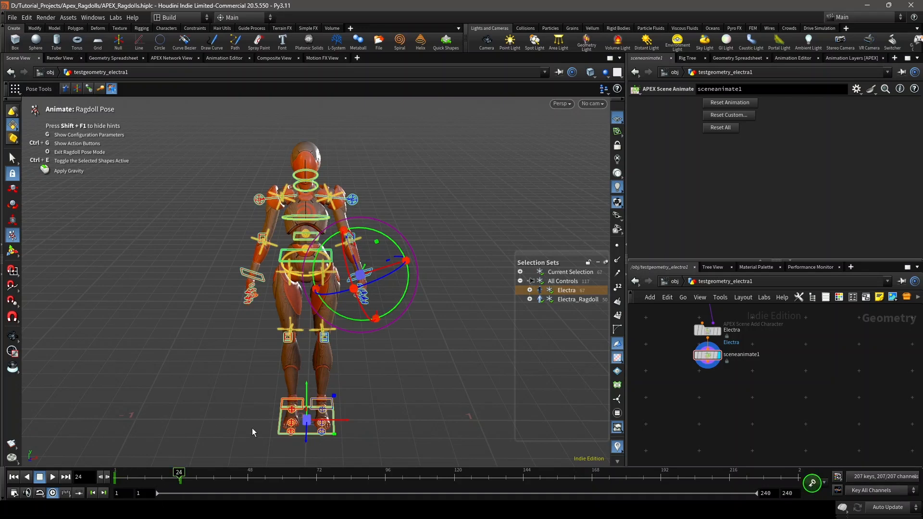
click(364, 274)
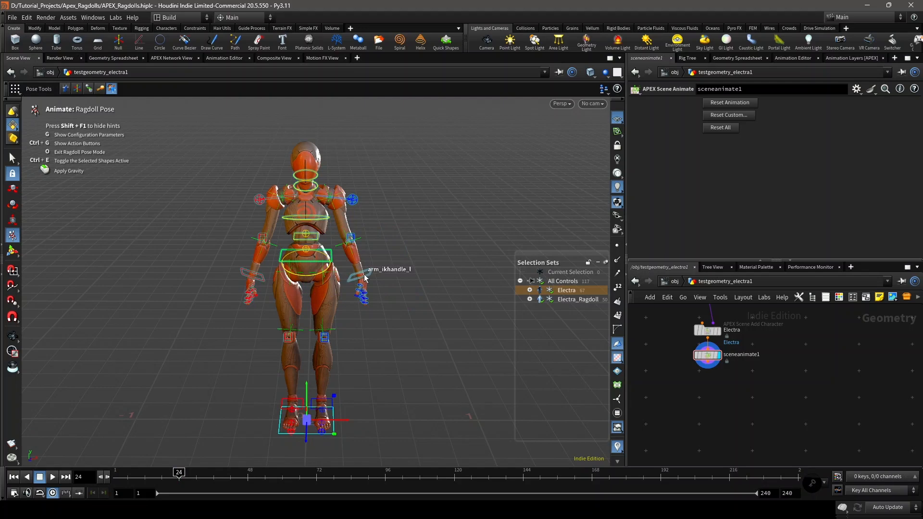
drag(360, 280, 420, 288)
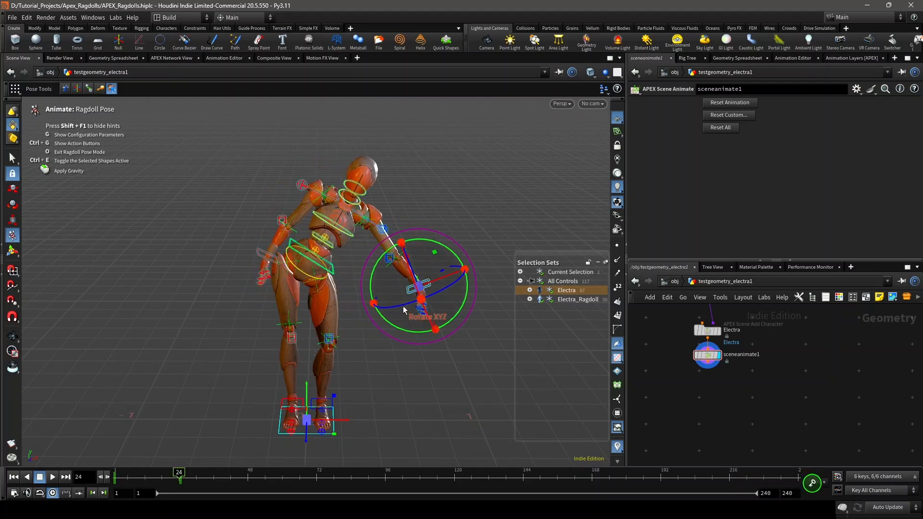
- Play back and scrub the arm-pull animation from frame 1, and return to frame 1
drag(177, 478, 115, 480)
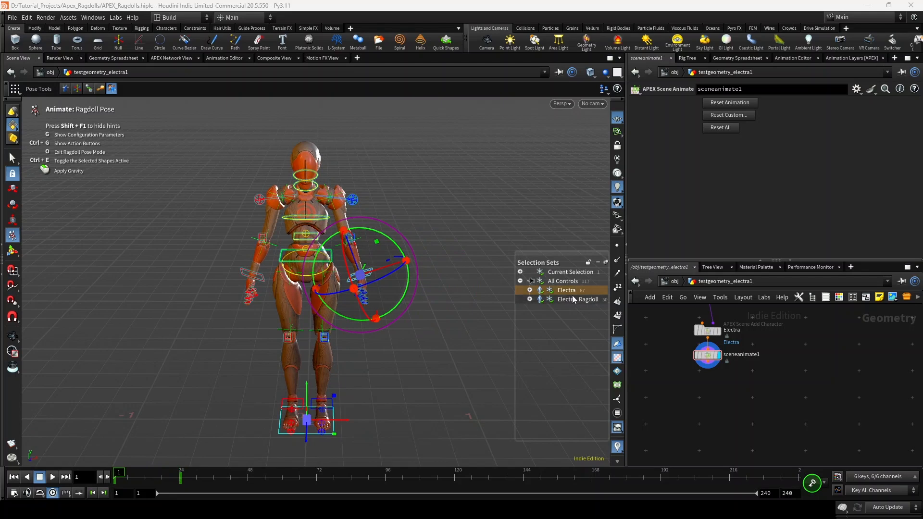
click(541, 299)
drag(126, 474, 105, 483)
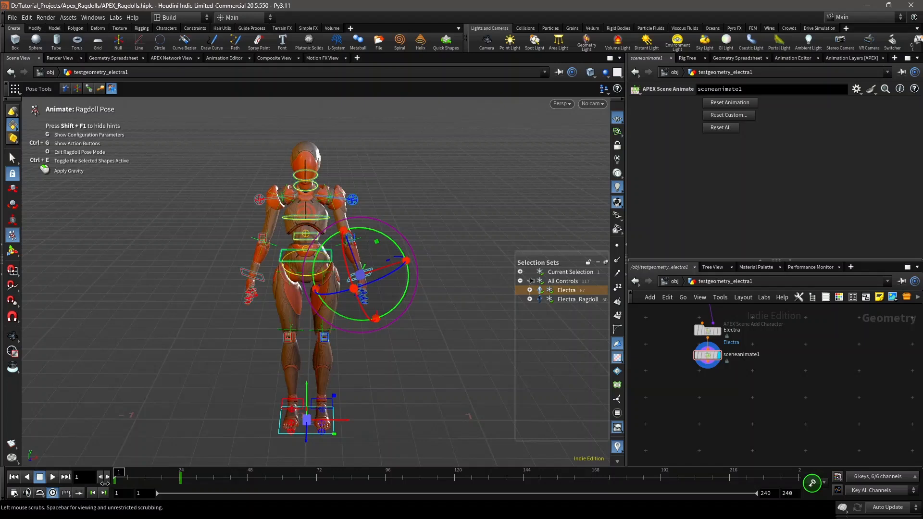
click(53, 478)
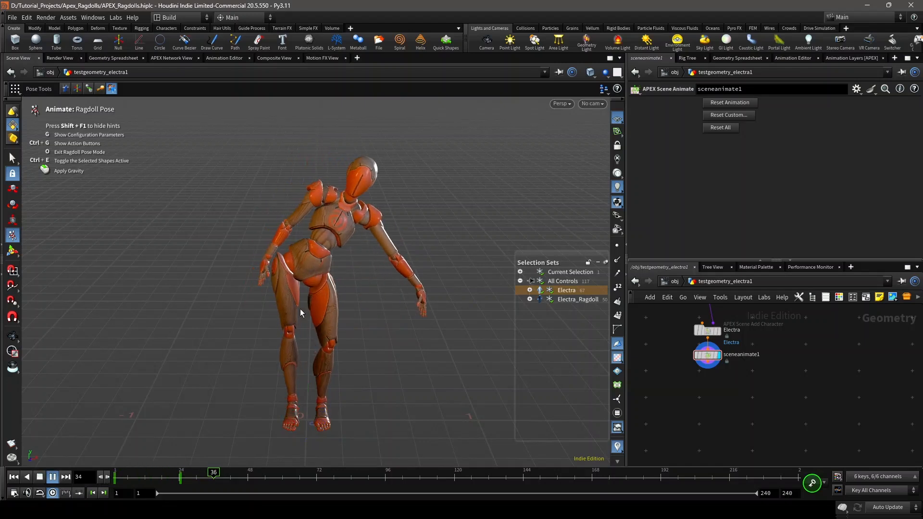
click(117, 475)
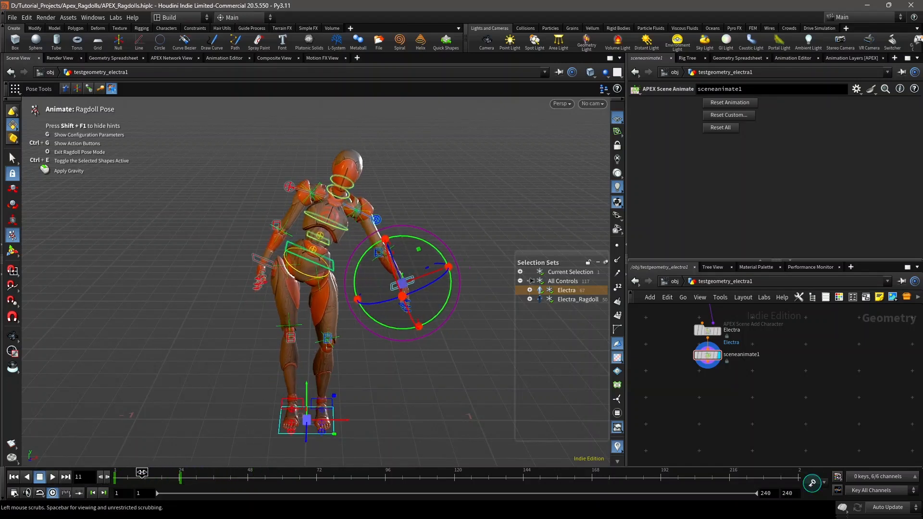
click(115, 474)
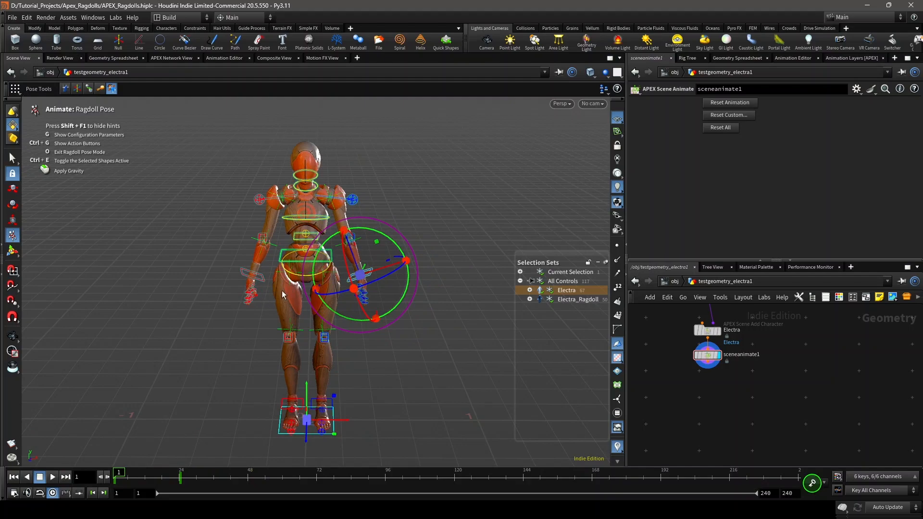
- Clear the selection and switch from Ragdoll Pose mode to the plain Animate tool
alt+drag(287, 289, 374, 302)
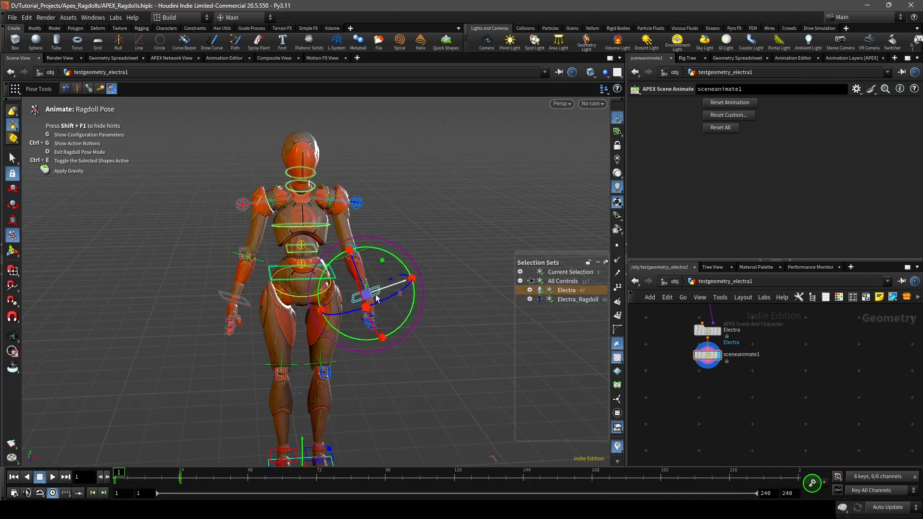
alt+drag(382, 294, 349, 278)
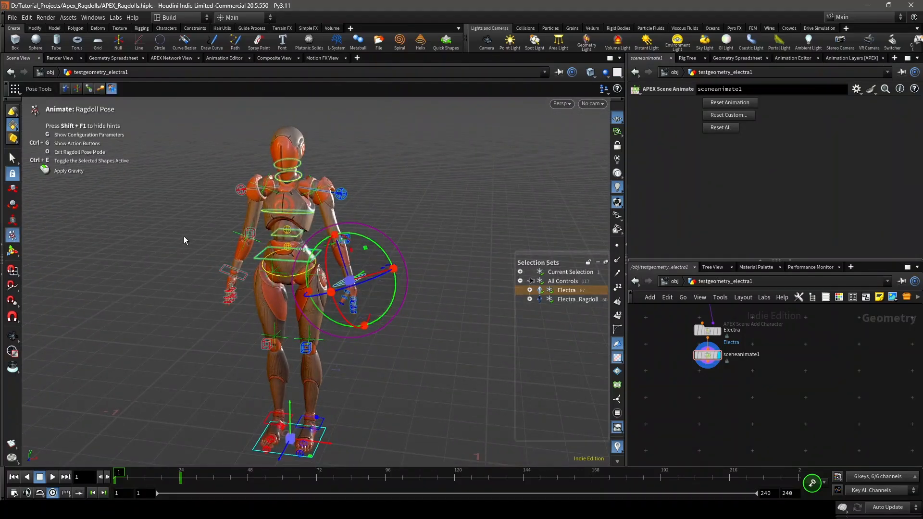
click(404, 347)
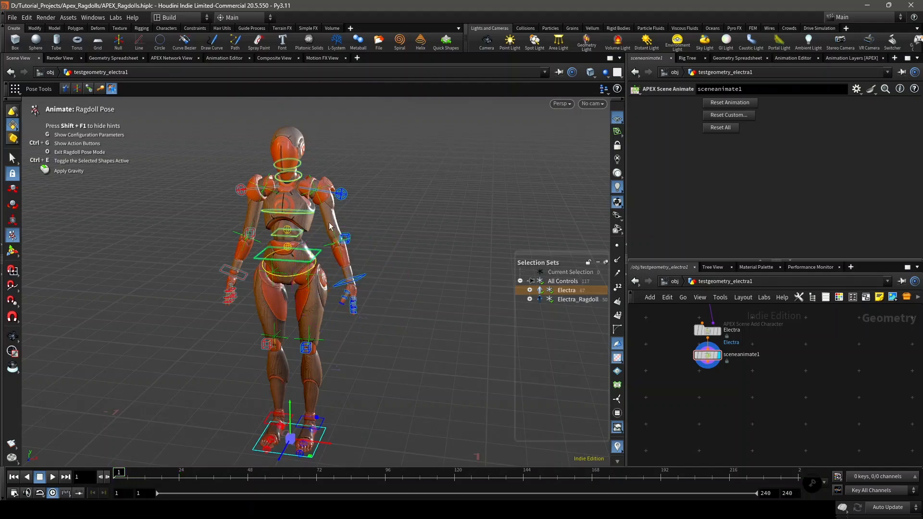
key(o)
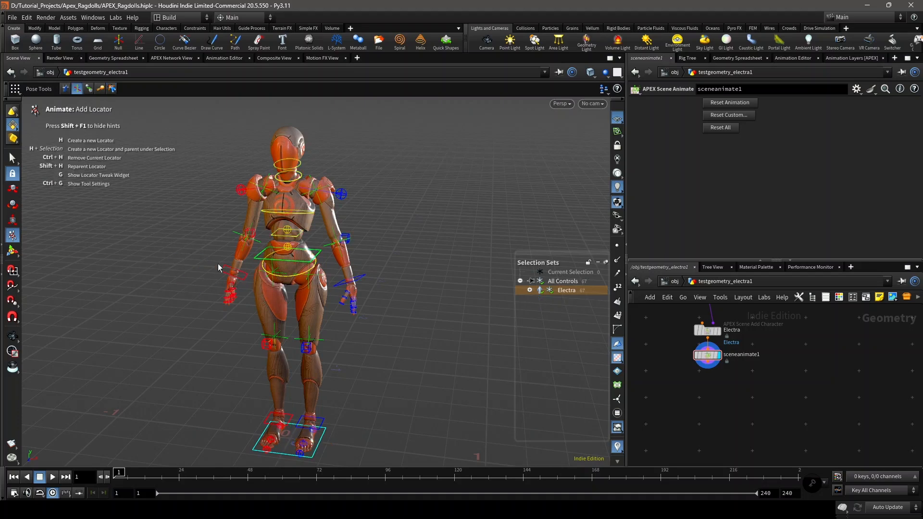
key(c)
click(187, 249)
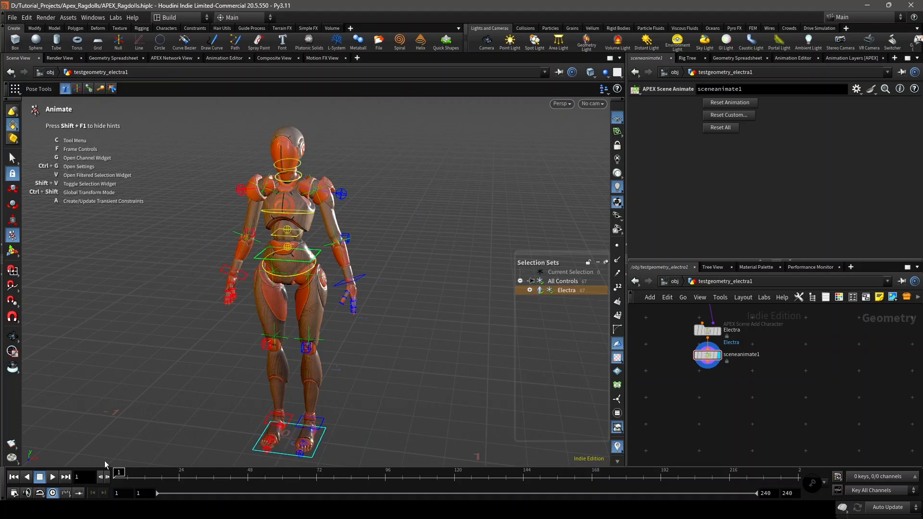
- Delete the keys of all Electra controls at frames 1 and 24, and clear the selection
drag(117, 474, 97, 477)
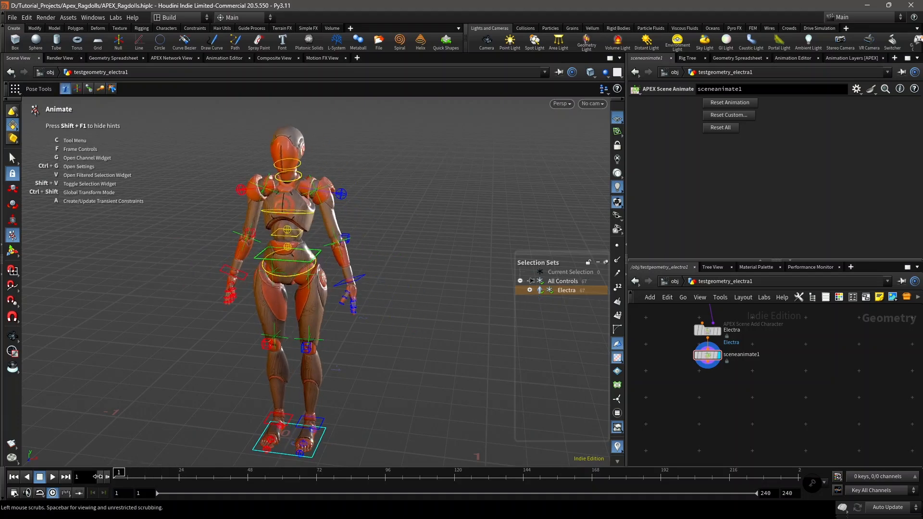
click(567, 290)
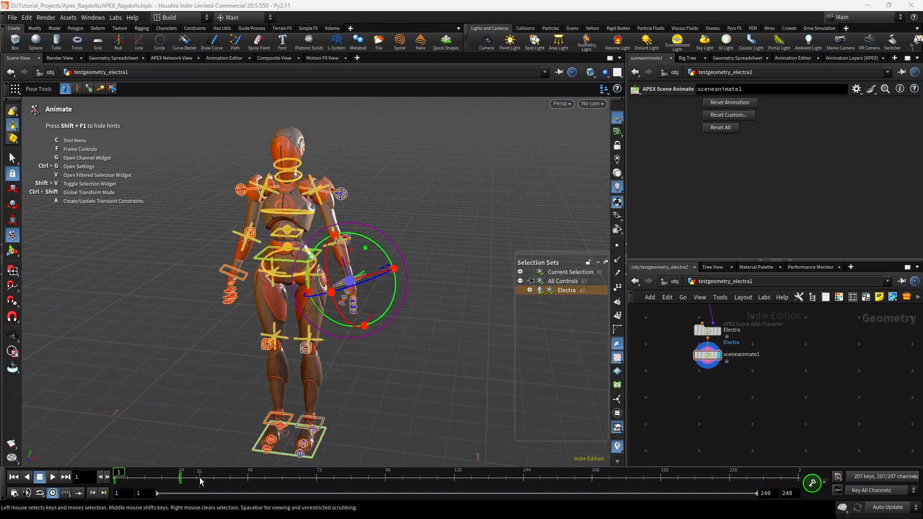
shift+drag(205, 477, 91, 466)
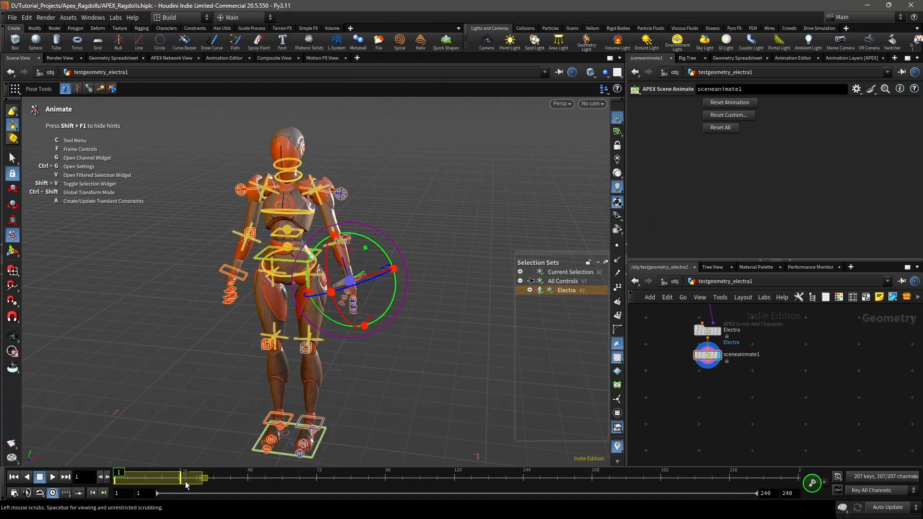
key(Delete)
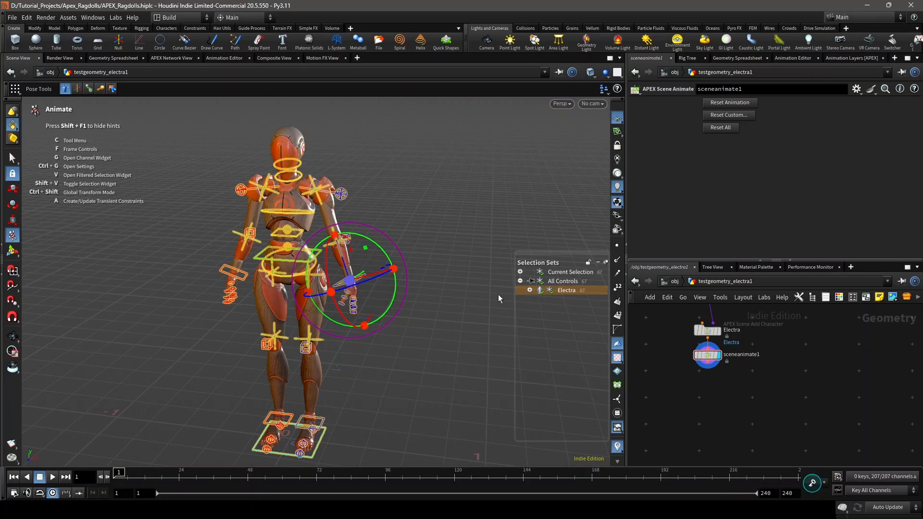
click(110, 116)
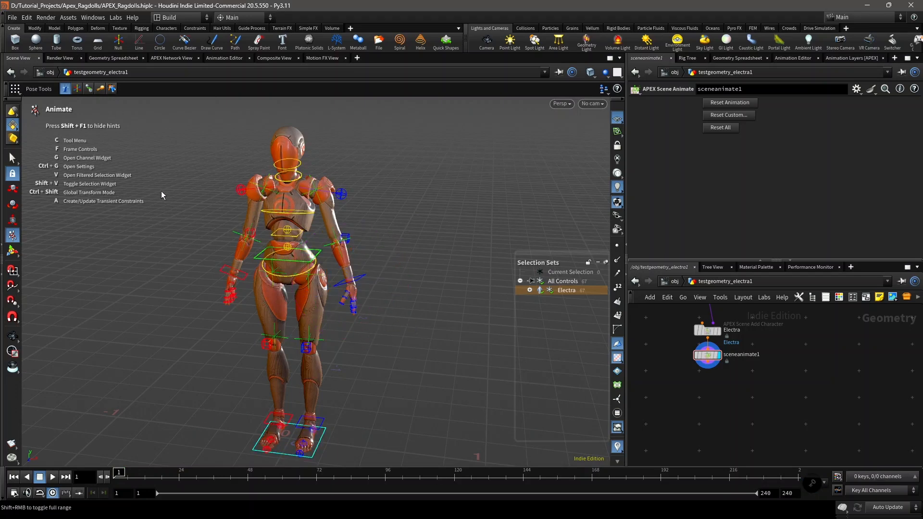
- Switch to the Ragdoll tool and enter Ragdoll Pose mode
key(c)
key(c)
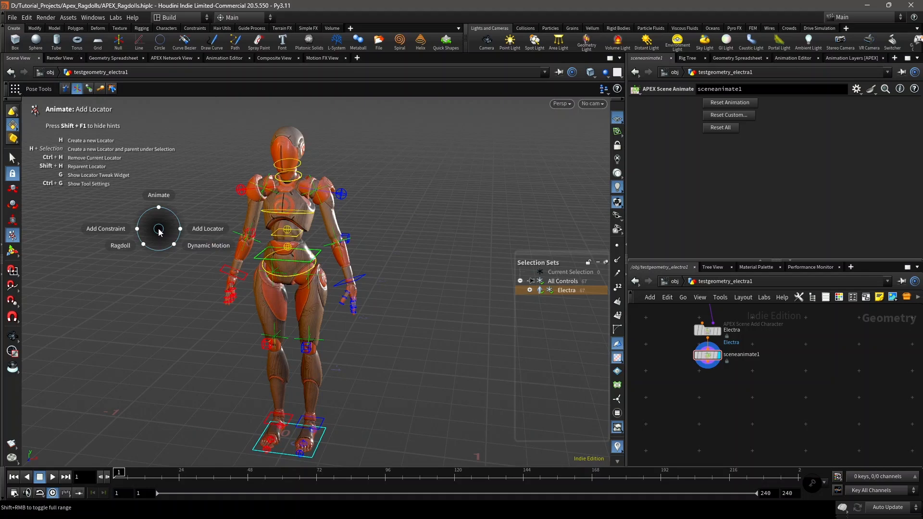
click(142, 250)
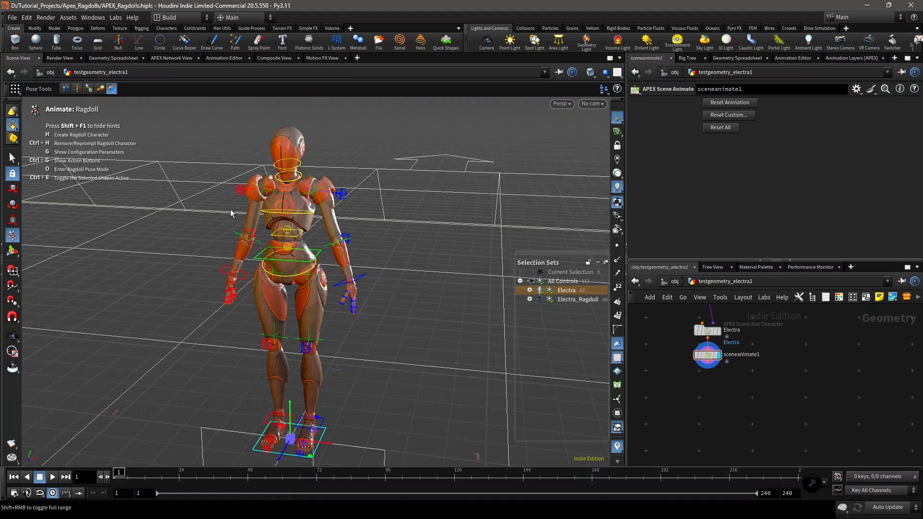
key(Escape)
drag(381, 282, 367, 277)
key(Return)
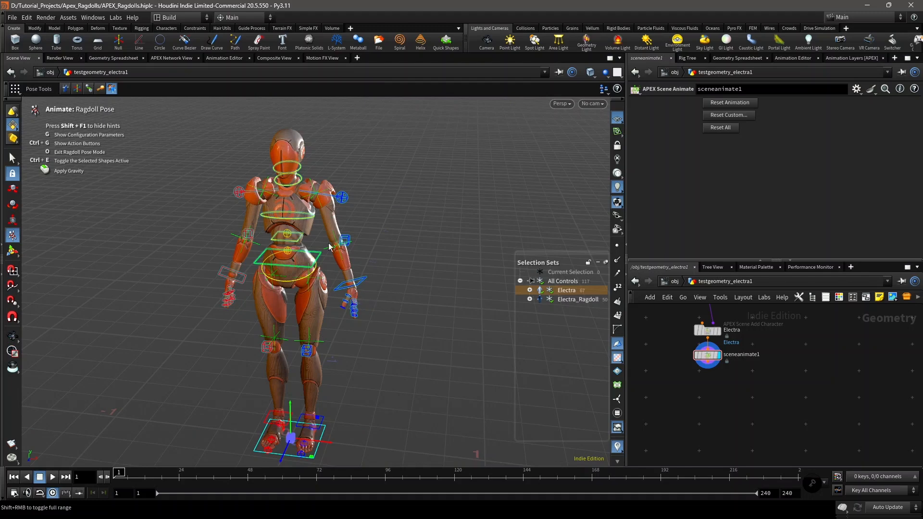
- Make the Electra_Ragdoll controls active in the selection sets and set the Ragdoll Pose display mode to Collision Shapes
click(541, 300)
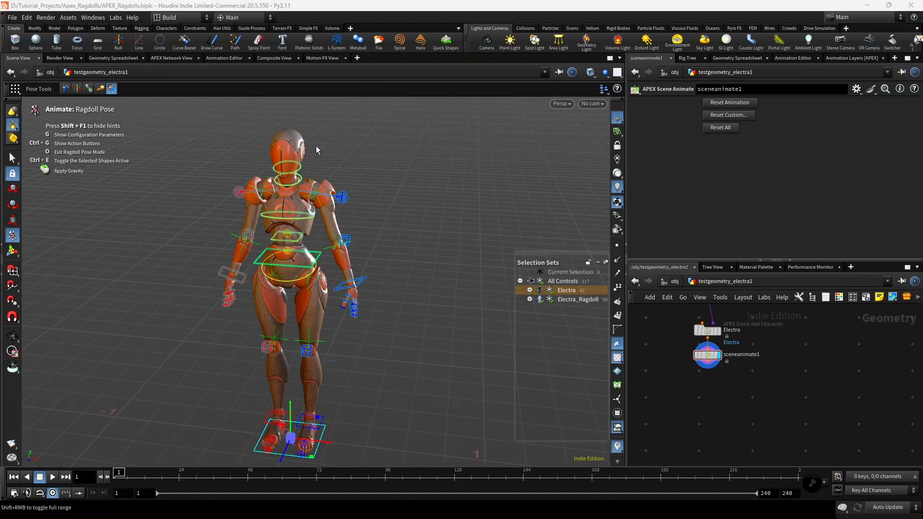
key(g)
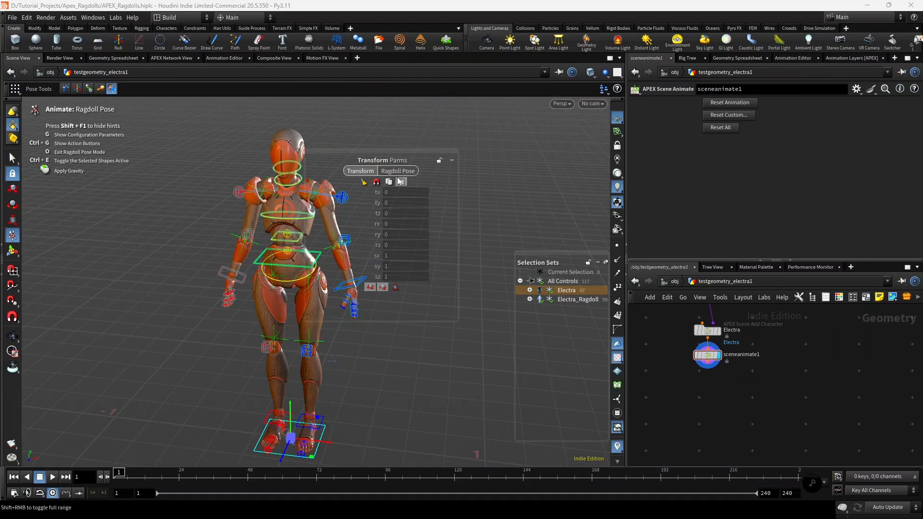
key(g)
key(g)
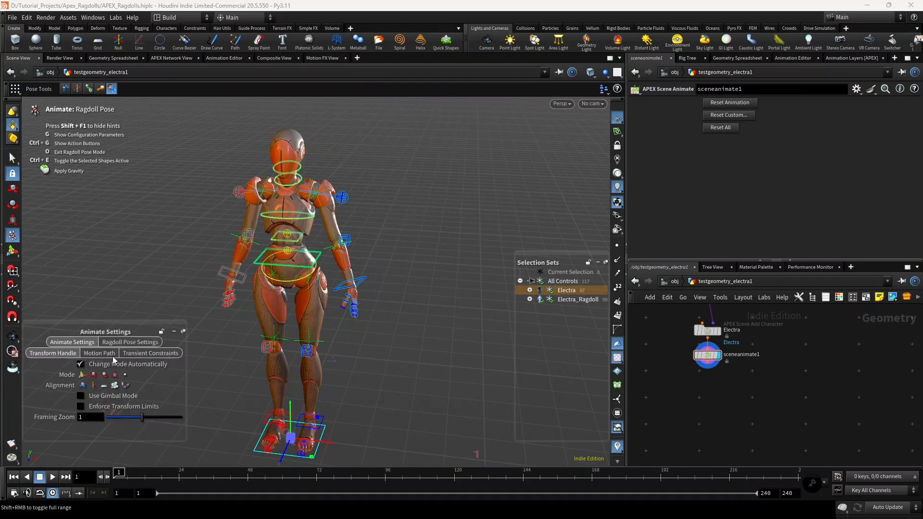
click(128, 343)
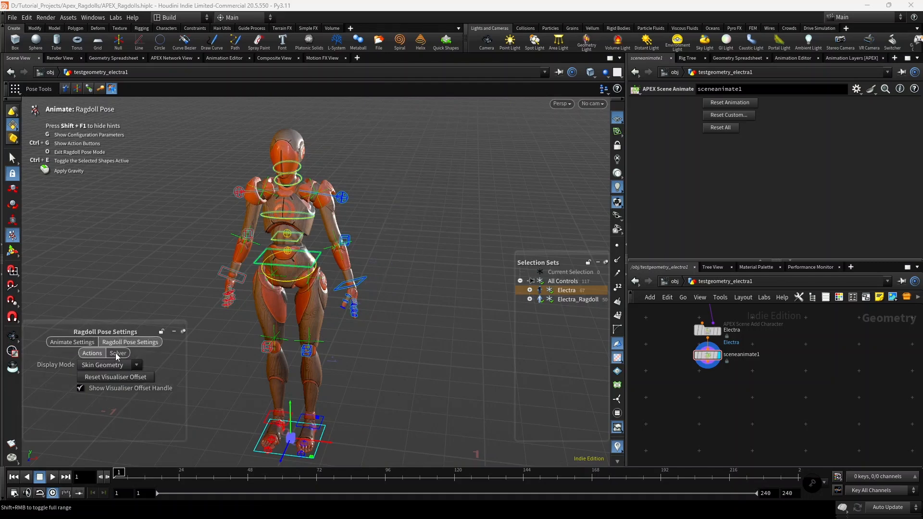
click(110, 366)
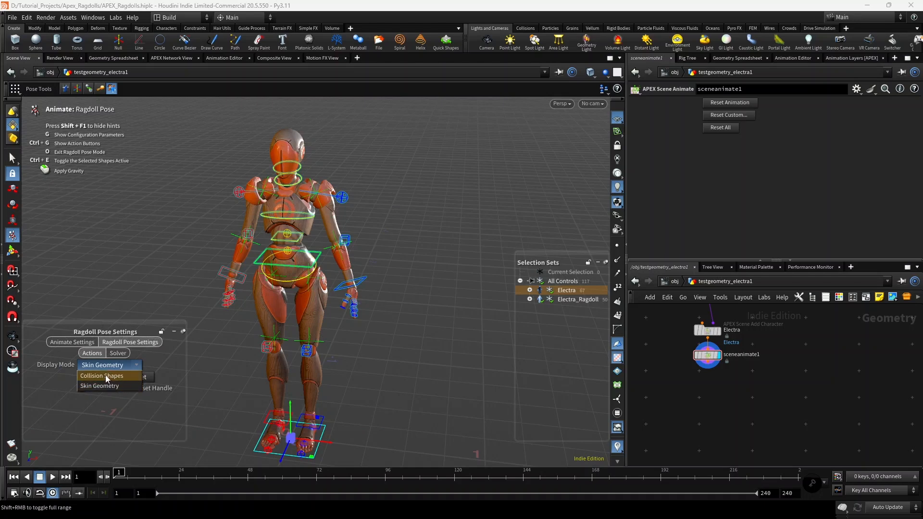
click(118, 376)
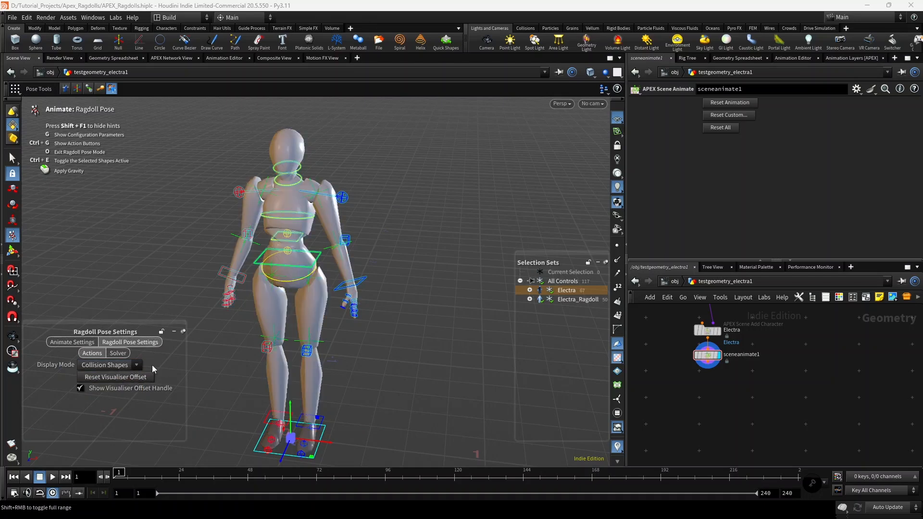
key(g)
- Examine the ragdoll's collision shapes and select the one on the left upper arm
key(space)
scroll(330, 275, up, 2)
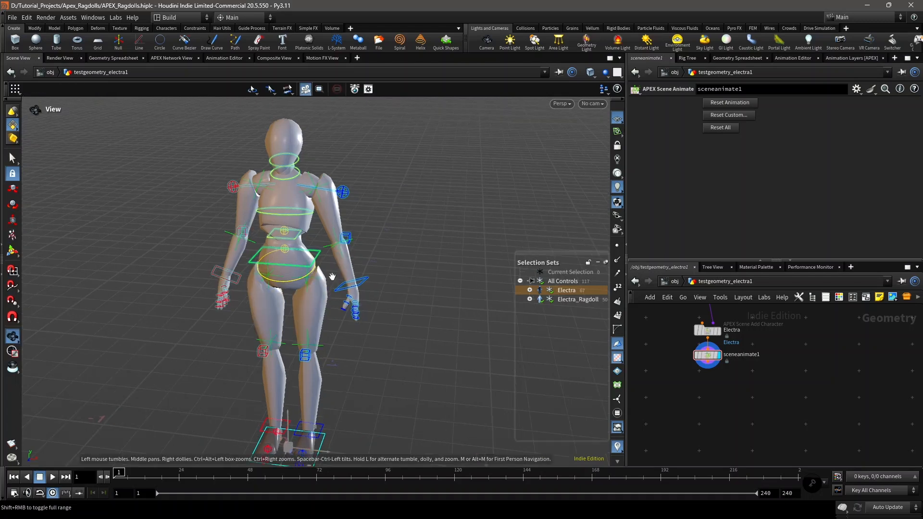
scroll(334, 276, down, 3)
scroll(334, 276, up, 3)
drag(334, 275, 373, 293)
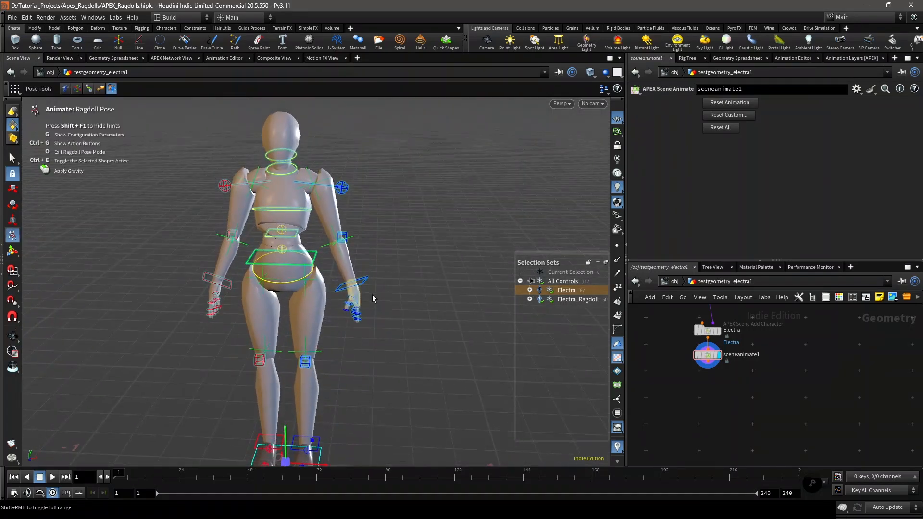
click(344, 261)
click(331, 193)
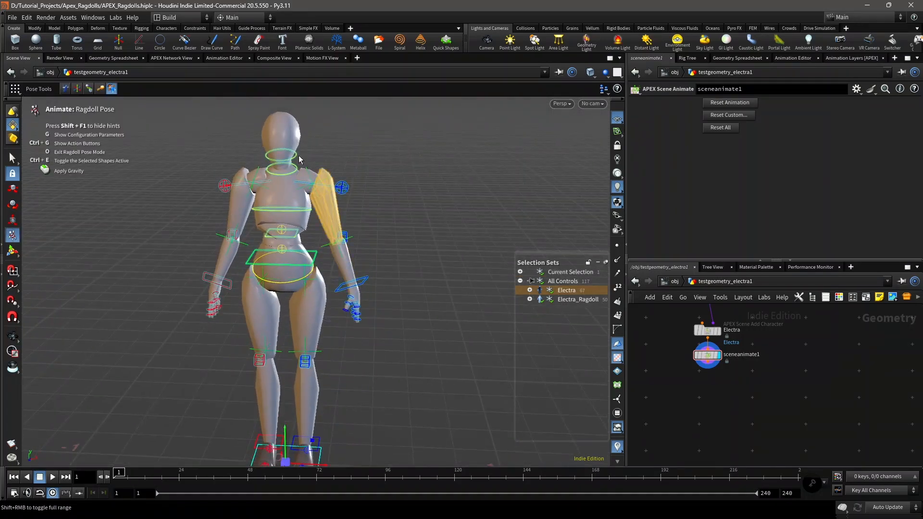
- Set the animated Bend Stiffness of the ragdoll's head shape to 23.913 and deselect the shape
click(294, 152)
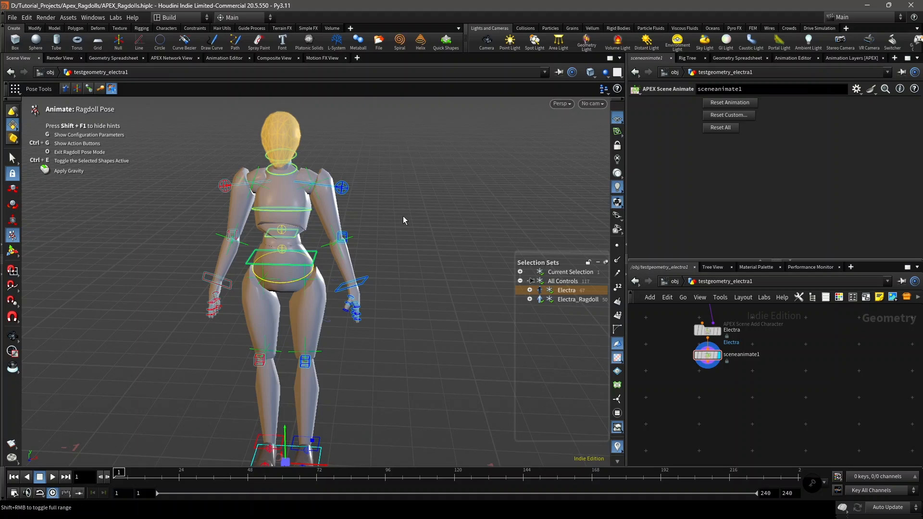
key(p)
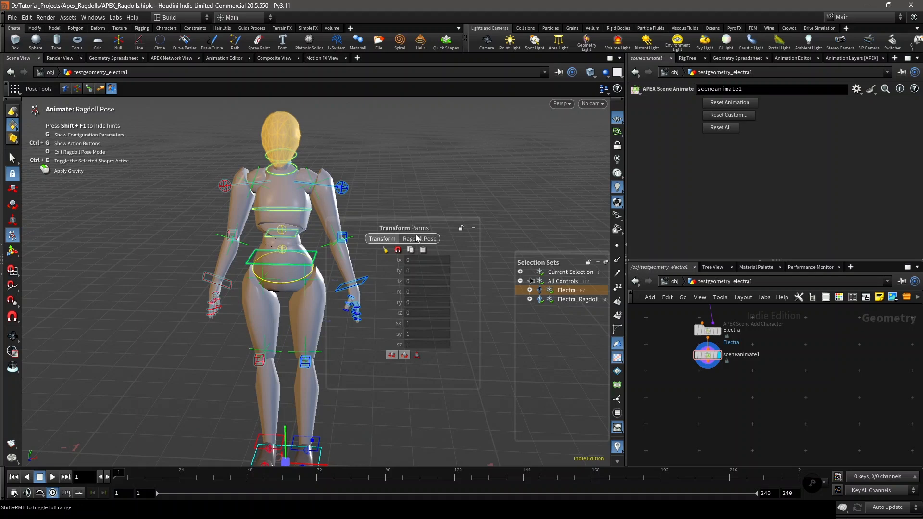
click(410, 238)
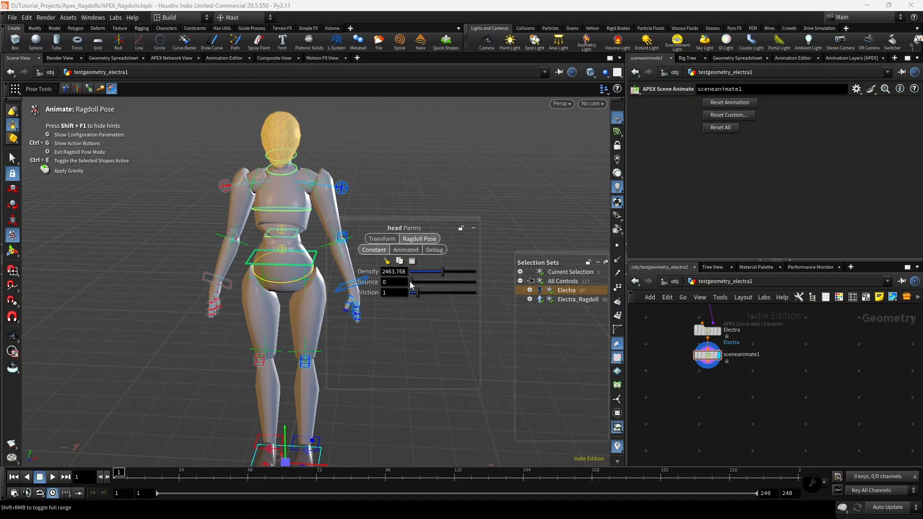
click(407, 250)
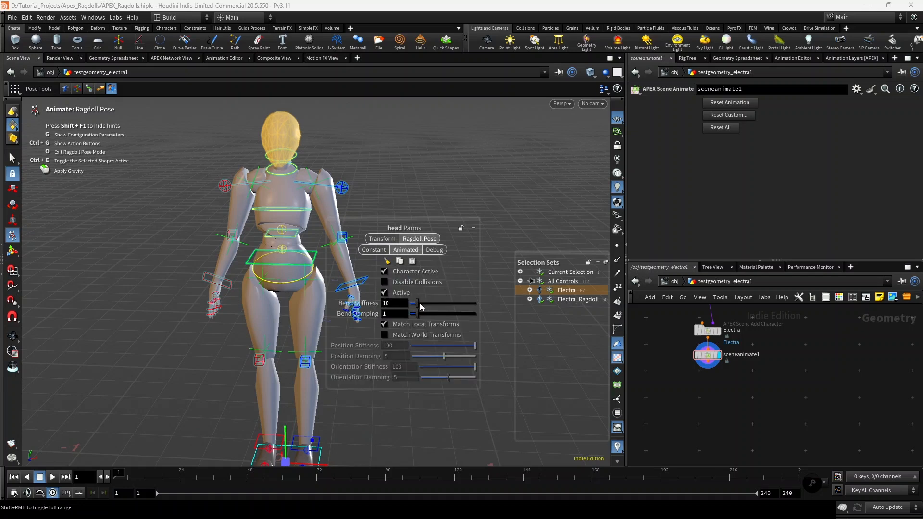
drag(420, 307, 426, 306)
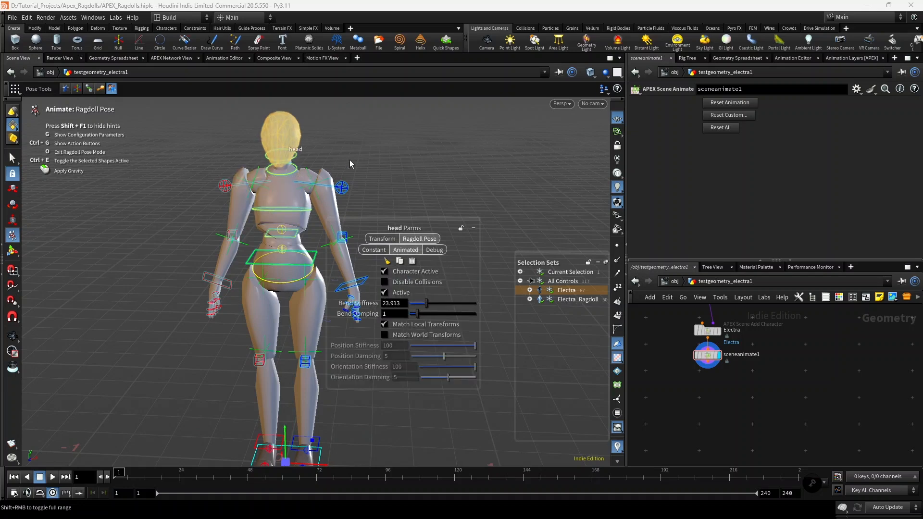
click(337, 158)
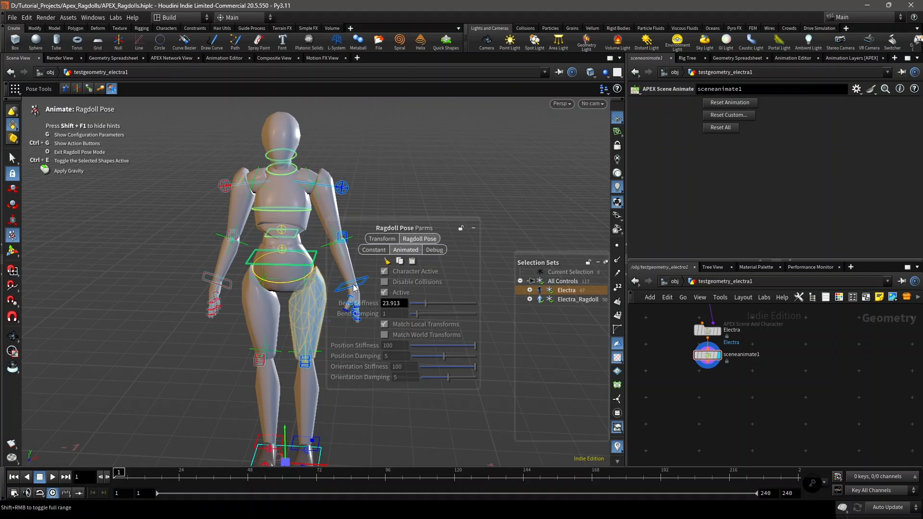
- Raise the Bend Stiffness of the ragdoll's right forearm shape
click(228, 255)
drag(420, 307, 434, 305)
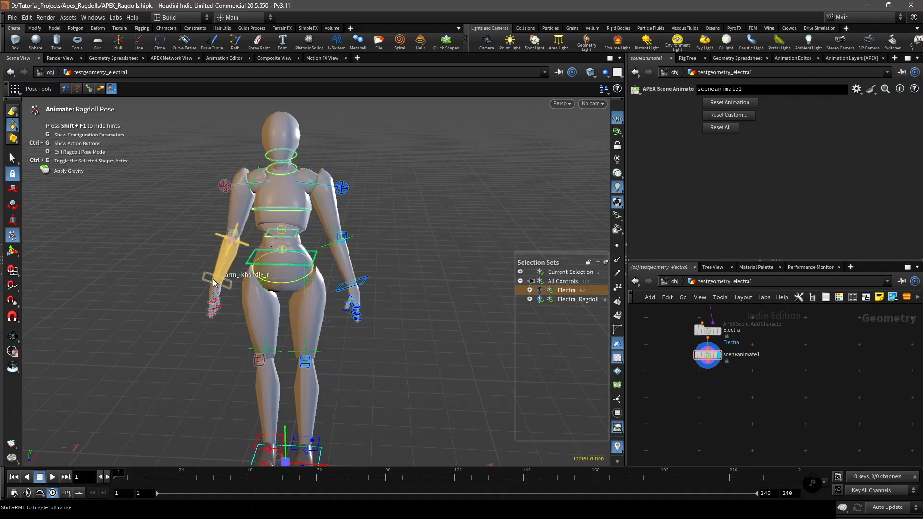
click(228, 291)
drag(227, 290, 294, 278)
- Move the sceneanimate1 node further below the Electra node to make room between them
scroll(290, 216, down, 3)
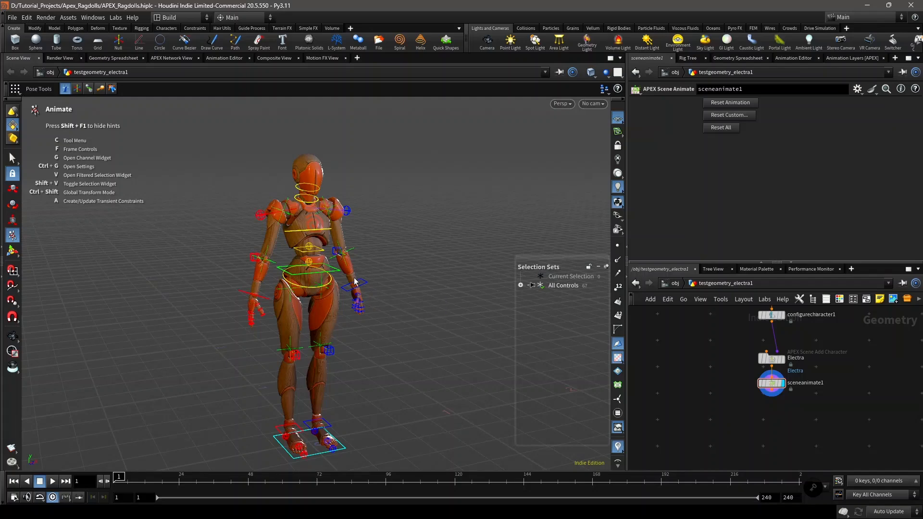
drag(417, 316, 495, 353)
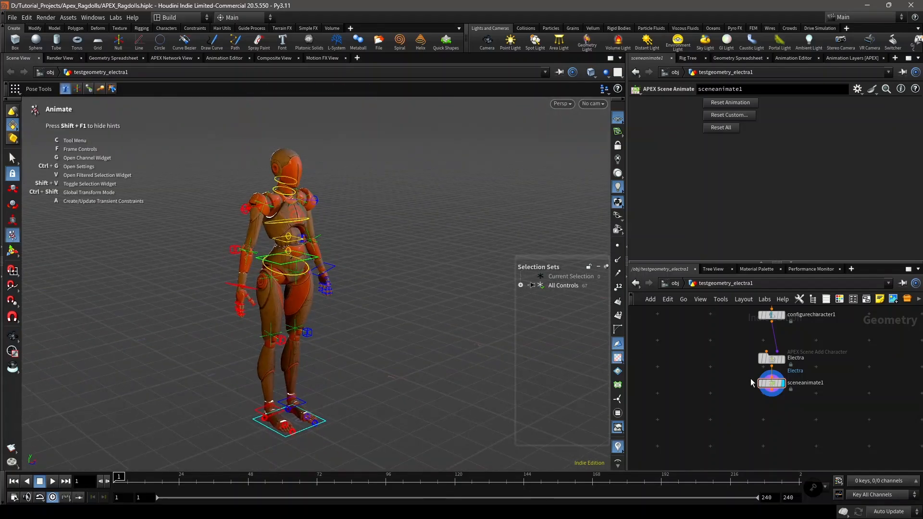
drag(769, 382, 769, 416)
middle_drag(840, 384, 824, 387)
key(Tab)
key(Escape)
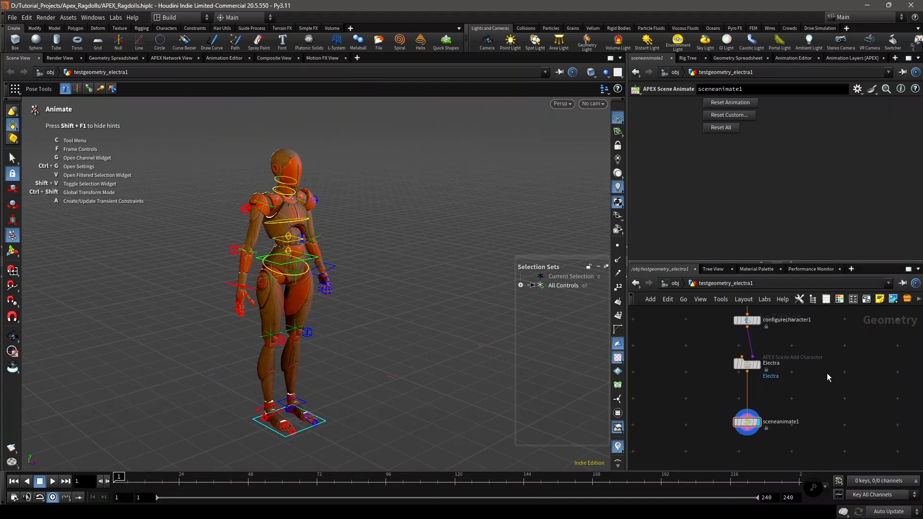
- Add a Box node beside the Electra node and display it in the viewport
click(10, 335)
key(Tab)
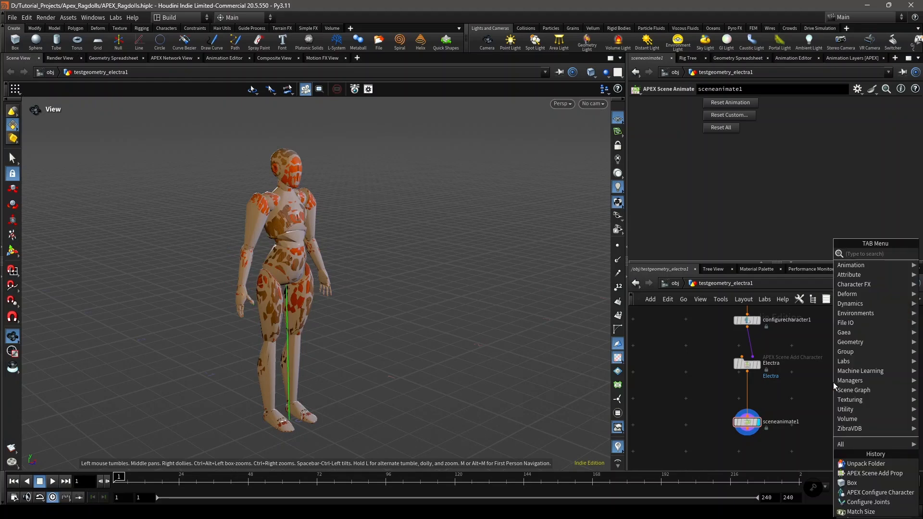
text(box)
key(Return)
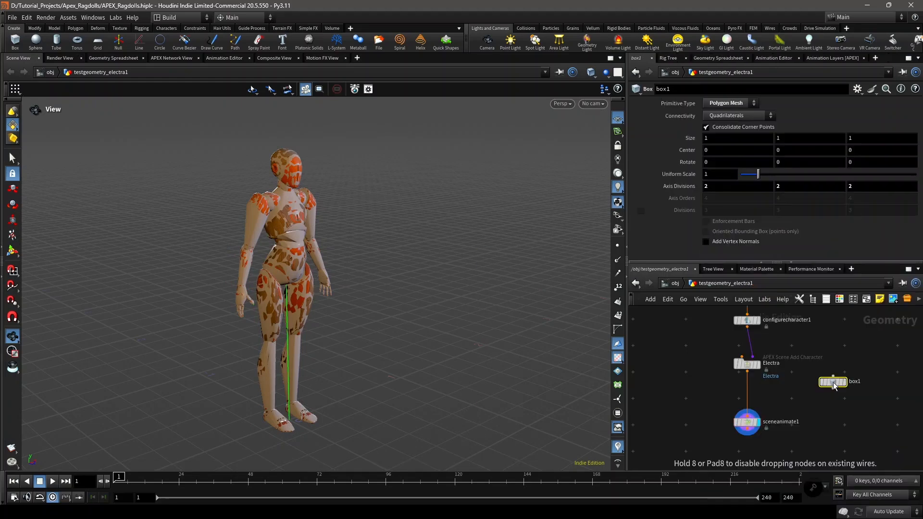
scroll(832, 382, up, 3)
click(852, 381)
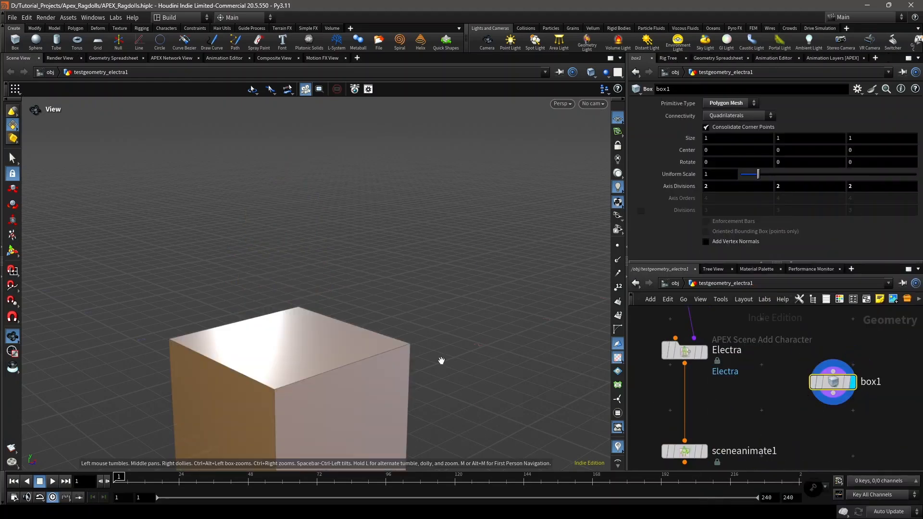
- Set the box's Uniform Scale to 0.55
drag(345, 356, 345, 356)
scroll(334, 356, down, 2)
middle_drag(334, 356, 355, 321)
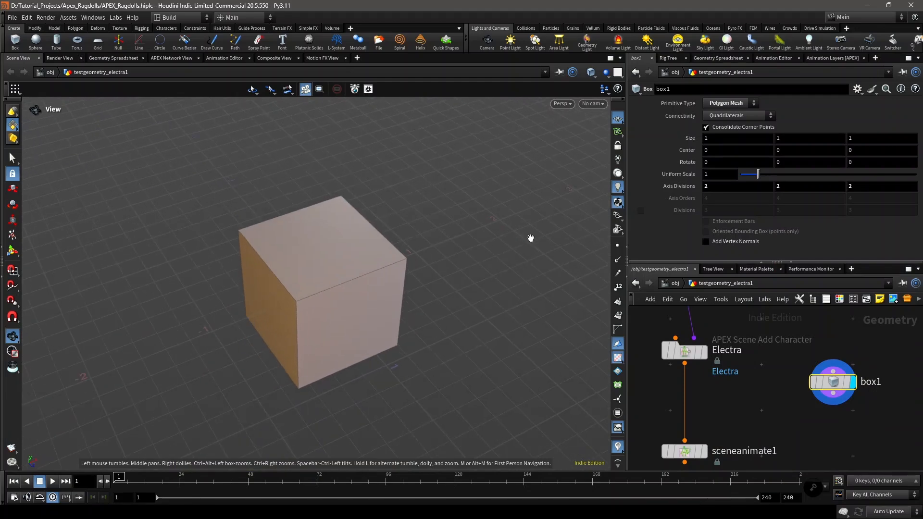
drag(757, 174, 750, 177)
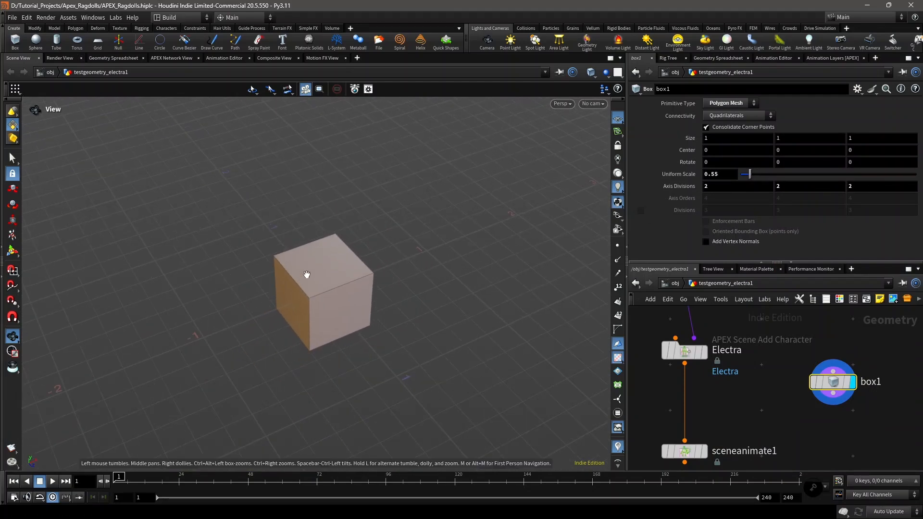
drag(305, 274, 374, 262)
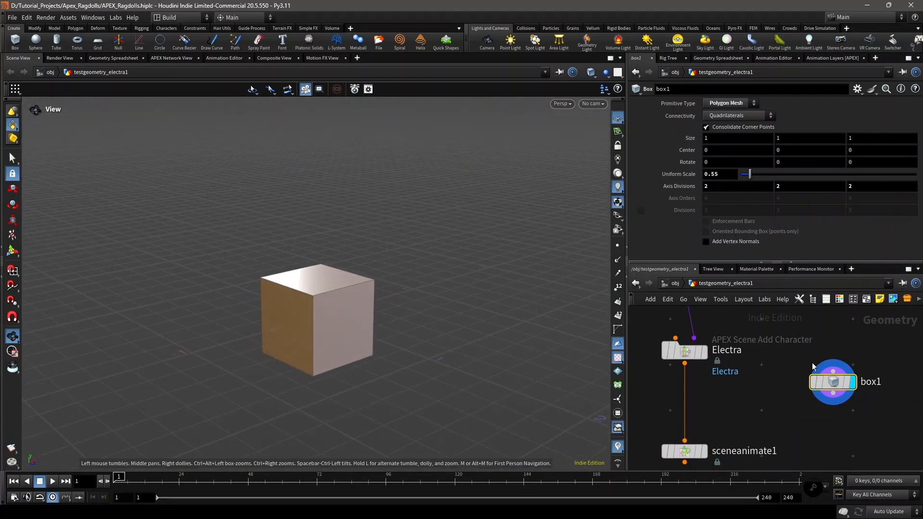
- Insert an APEX Scene Add Prop node between the Electra and sceneanimate1 nodes
scroll(813, 367, down, 2)
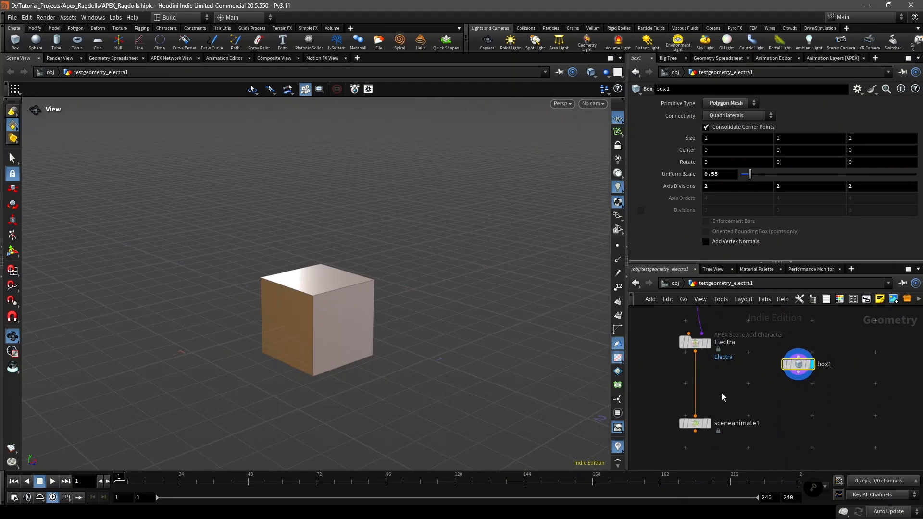
key(Tab)
text(apex a)
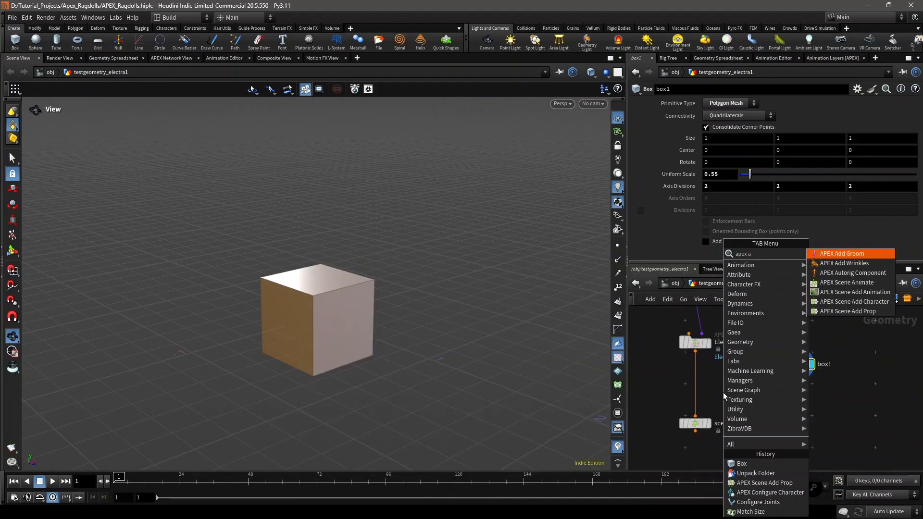
key(BackSpace)
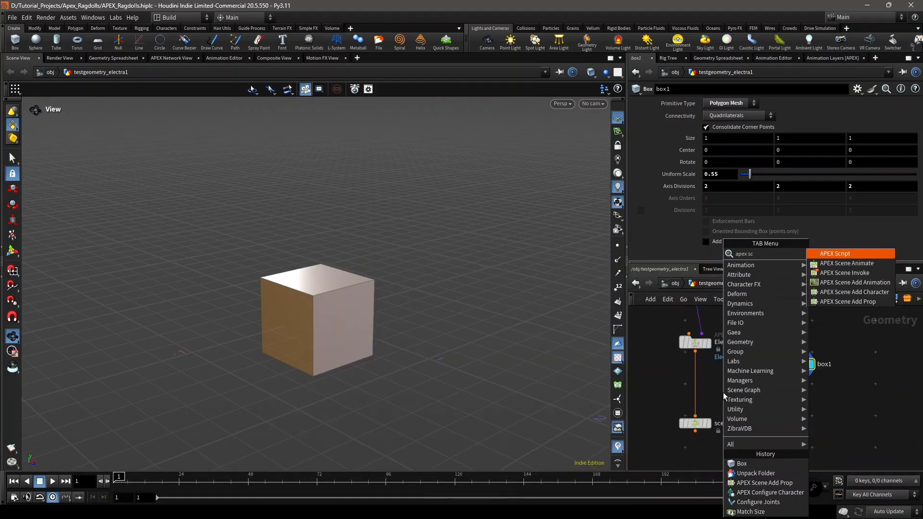
text(scene add p)
key(Return)
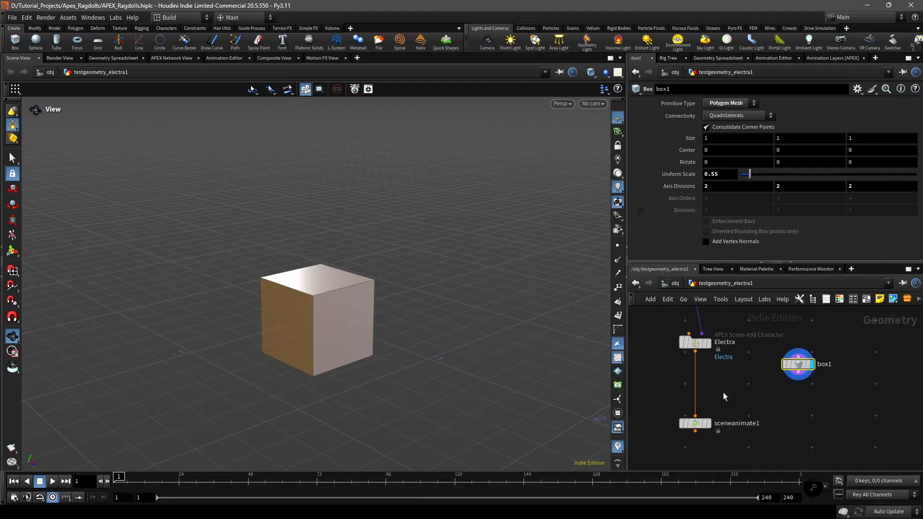
scroll(723, 392, up, 3)
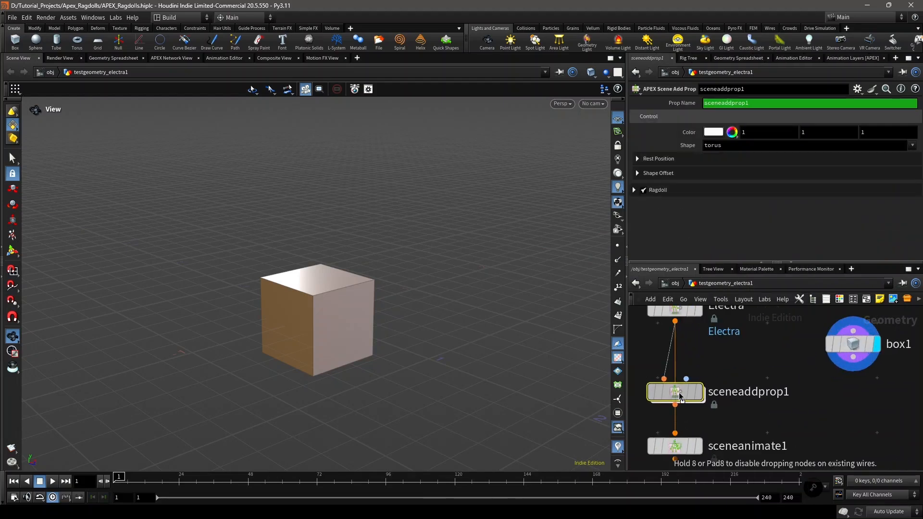
click(676, 393)
- Connect the box1 output to the second input of the Scene Add Prop node
click(686, 378)
click(848, 371)
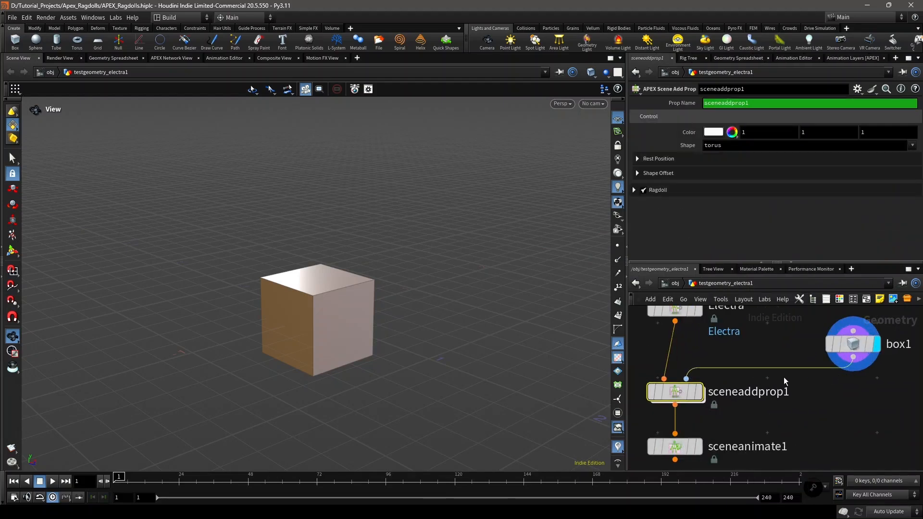
scroll(799, 376, down, 3)
scroll(748, 379, up, 2)
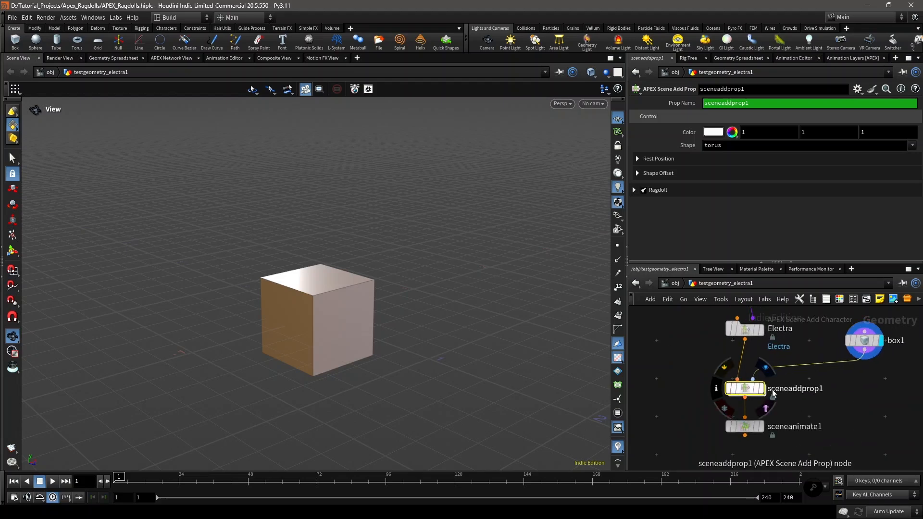
- Display the Scene Add Prop node's result with the character and box, and activate the Pose tool
click(761, 388)
middle_drag(375, 296, 389, 357)
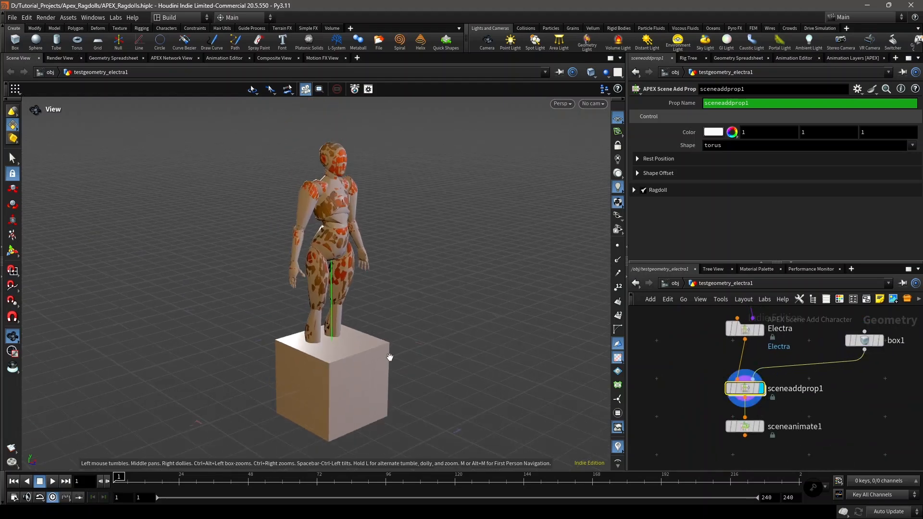
drag(389, 358, 347, 352)
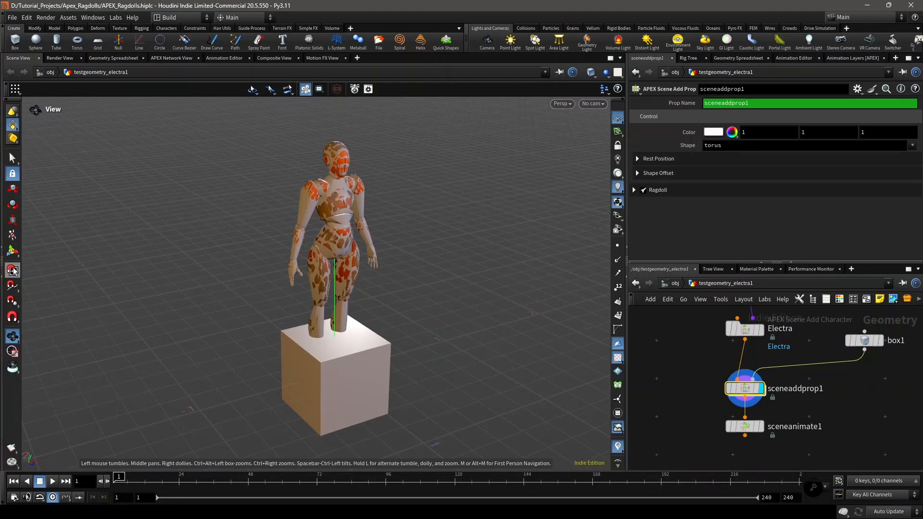
click(12, 235)
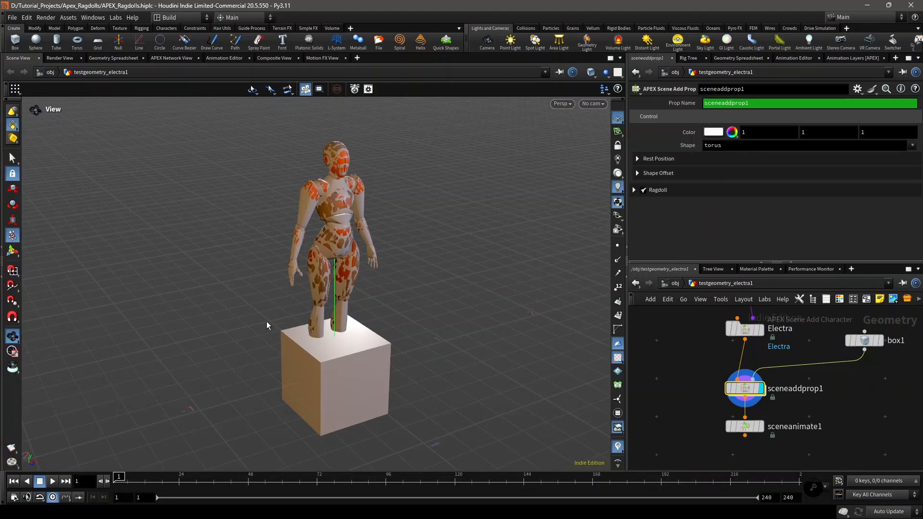
- Try moving the box prop with its viewport control and undo the move
click(345, 387)
drag(349, 381, 378, 354)
key(ctrl+z)
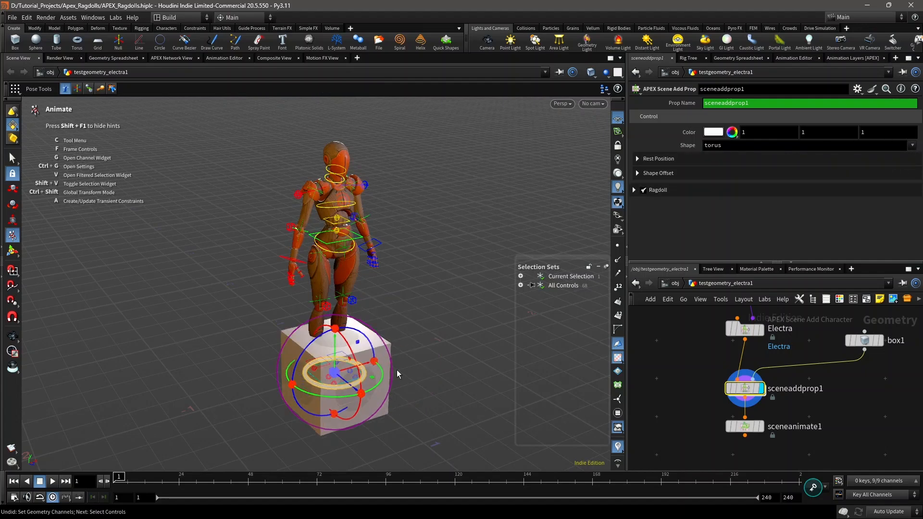
- Set the Scene Add Prop control shape to ball and check the Rest Position settings
click(912, 145)
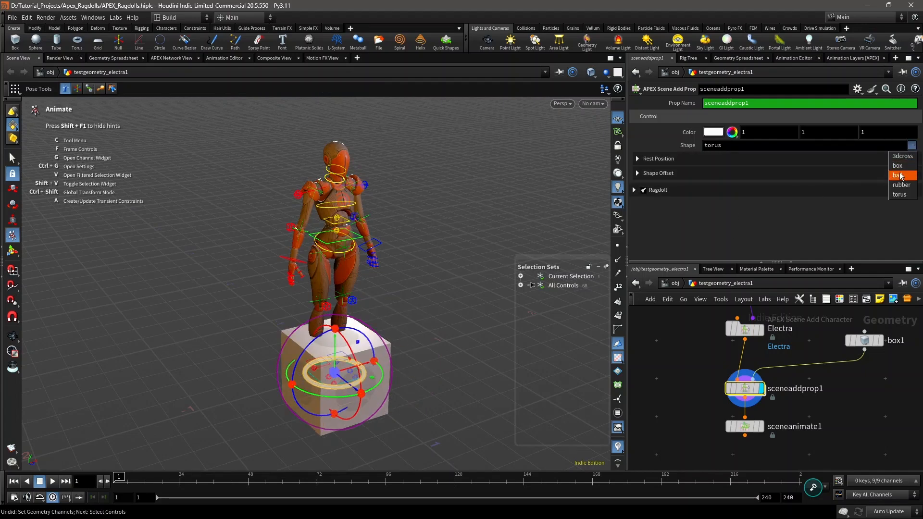
click(898, 175)
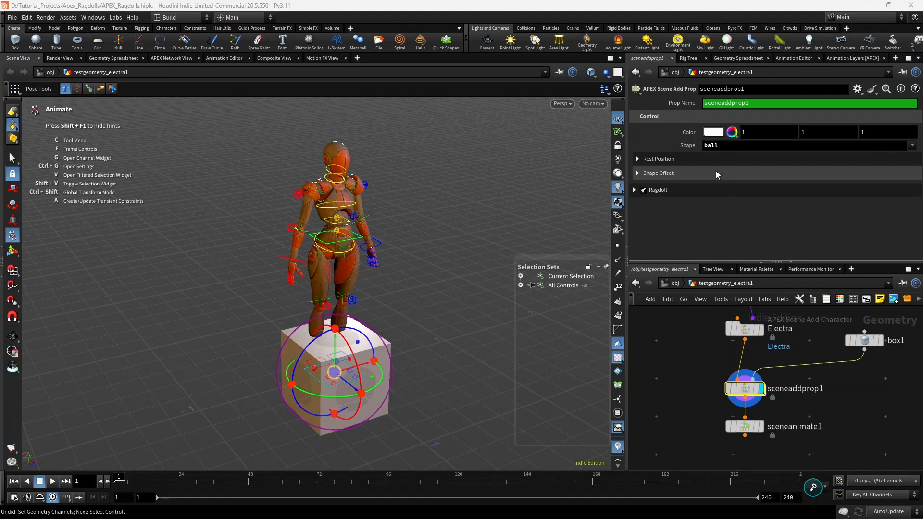
click(681, 161)
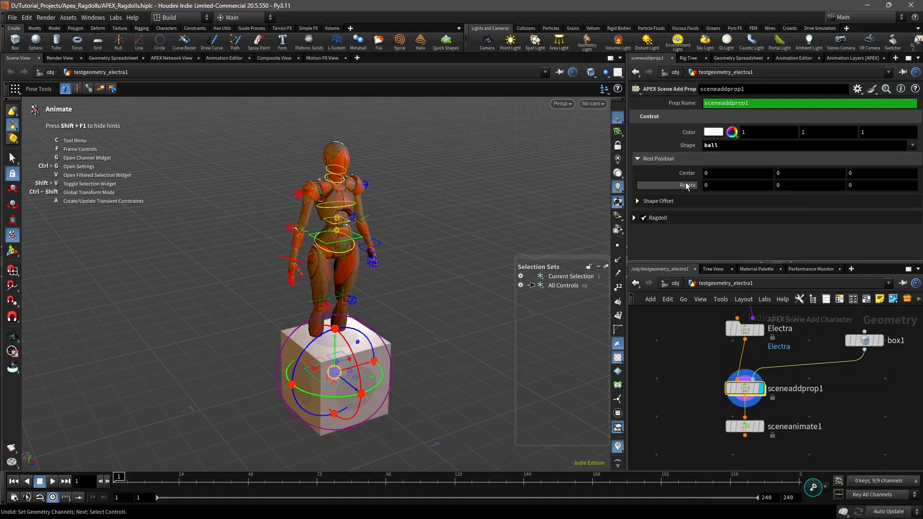
click(667, 161)
- Examine the prop's Ragdoll settings and the Collision Shape options, keeping Convex Decomposition
scroll(796, 398, down, 3)
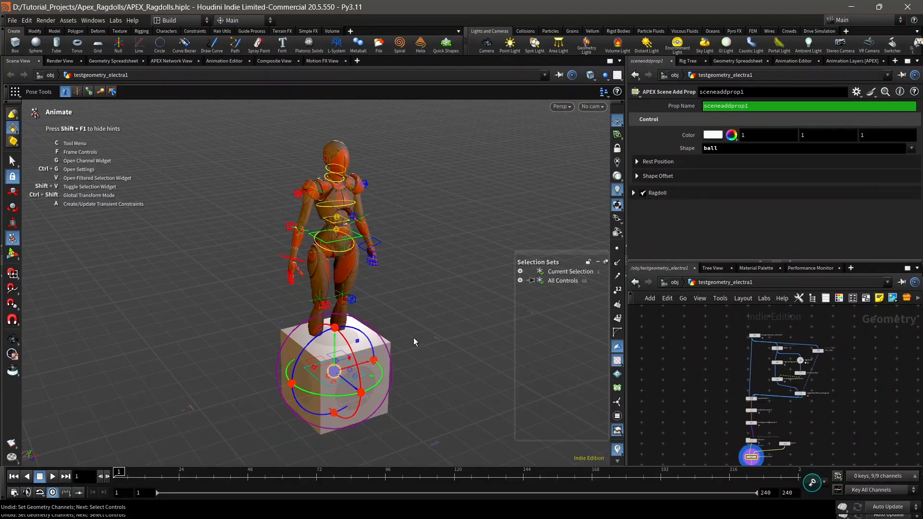
scroll(832, 385, up, 3)
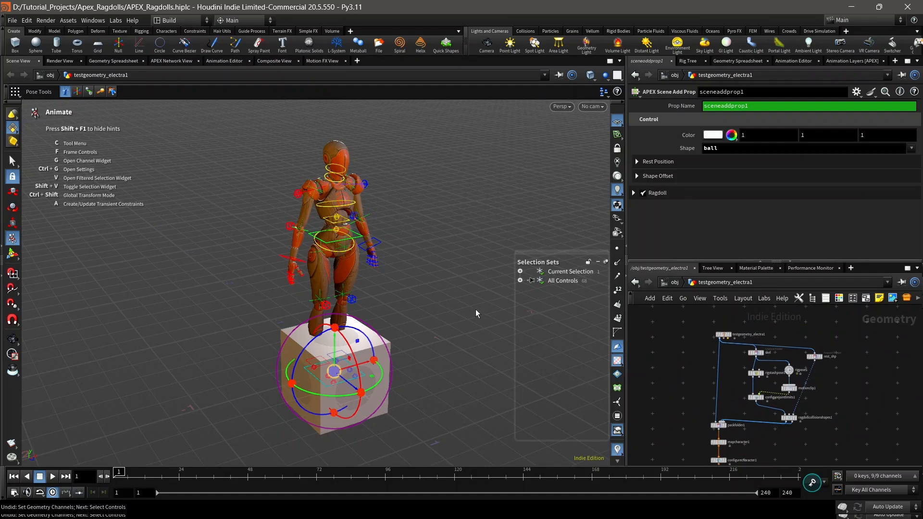
scroll(872, 419, down, 2)
middle_drag(827, 446, 782, 402)
scroll(778, 404, up, 1)
middle_drag(765, 444, 775, 422)
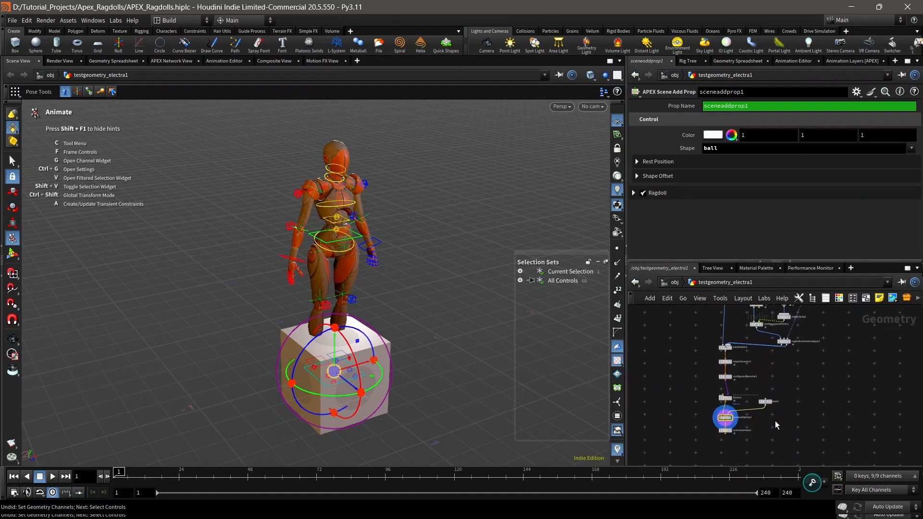
scroll(730, 421, up, 4)
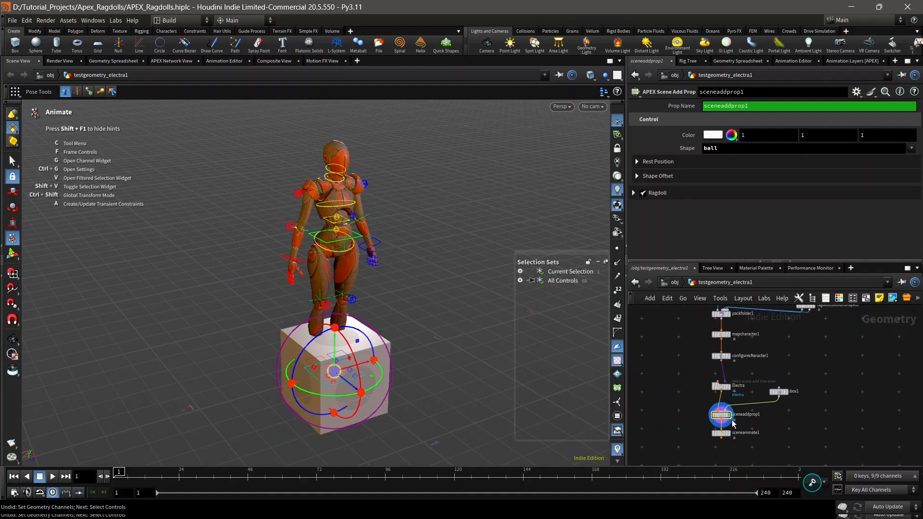
click(634, 192)
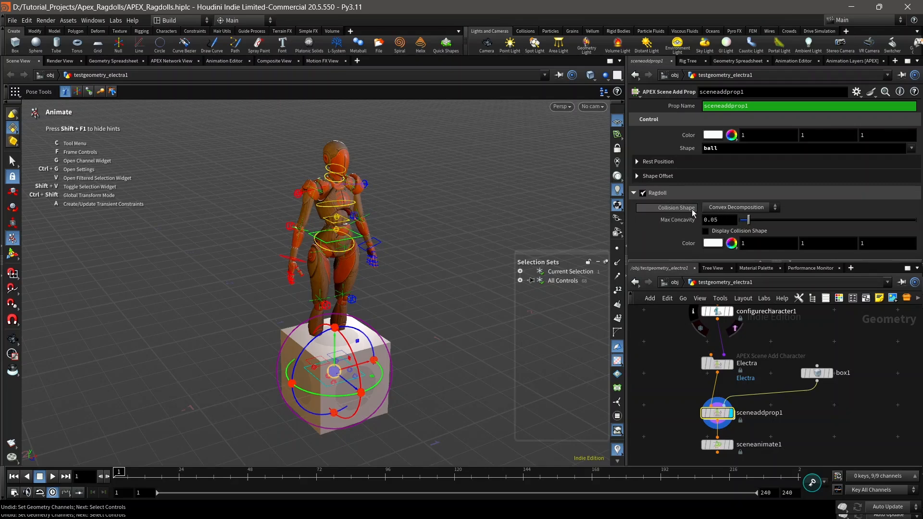
click(717, 208)
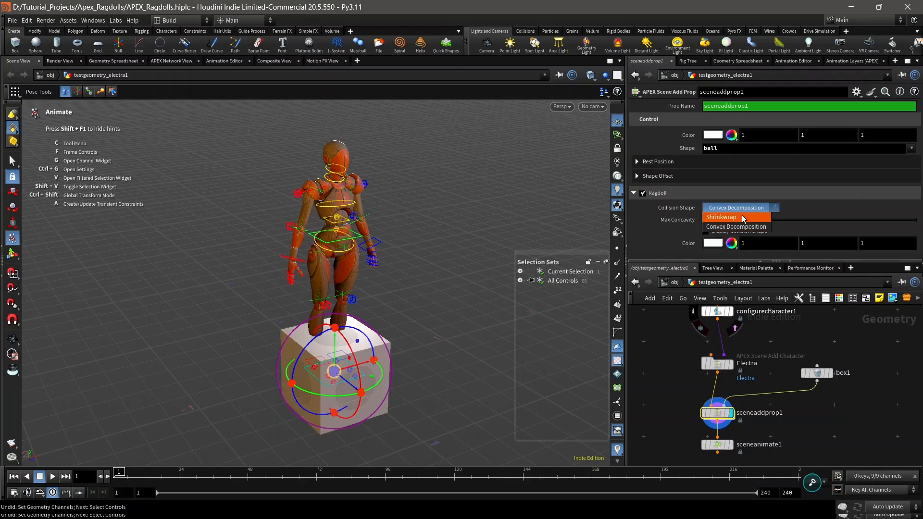
click(790, 212)
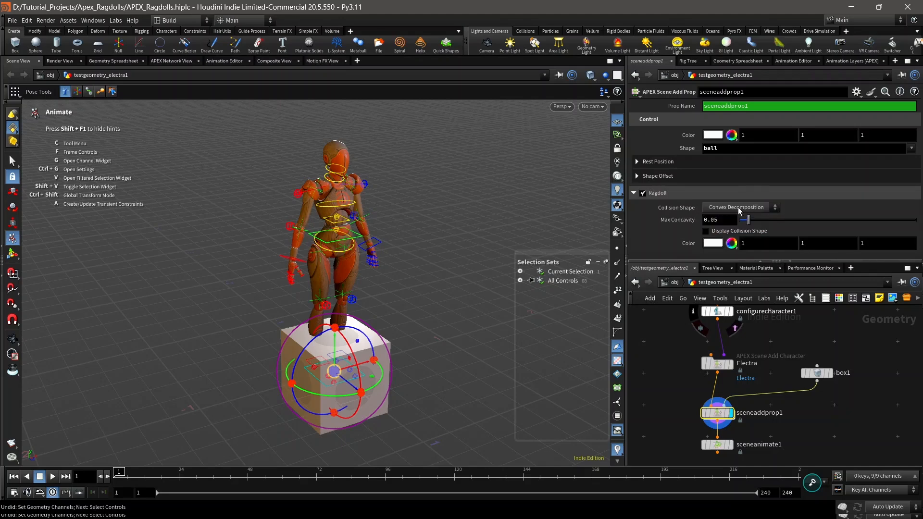
click(723, 208)
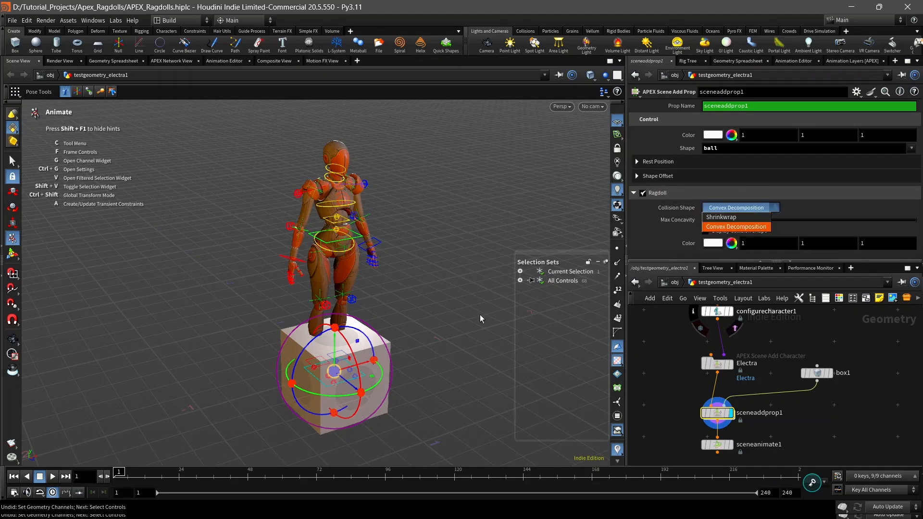
click(735, 226)
- Move the sceneanimate1 node farther below the Scene Add Prop node in the network
scroll(814, 399, down, 3)
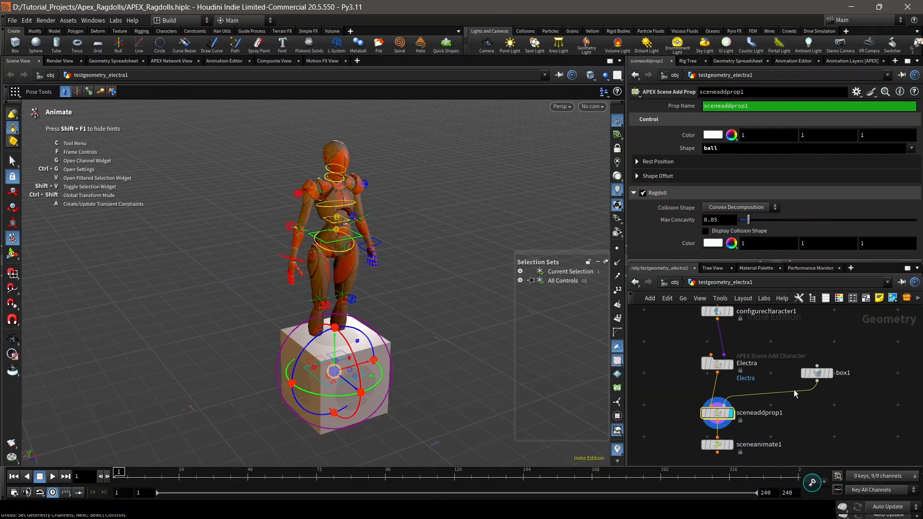
scroll(822, 387, up, 2)
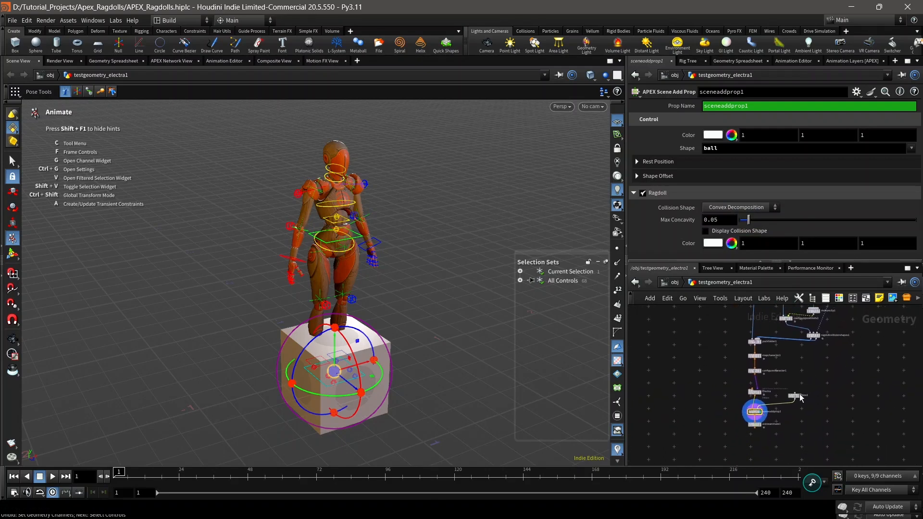
scroll(819, 395, down, 2)
middle_drag(852, 343, 820, 428)
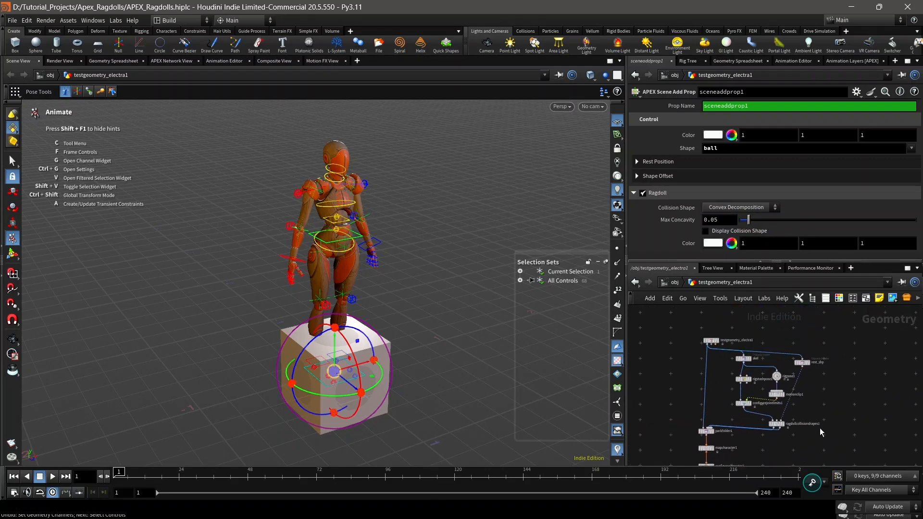
drag(835, 435, 832, 393)
middle_drag(832, 393, 802, 335)
scroll(762, 401, down, 3)
middle_drag(753, 435, 757, 371)
scroll(746, 404, up, 5)
scroll(715, 385, up, 3)
drag(700, 403, 696, 428)
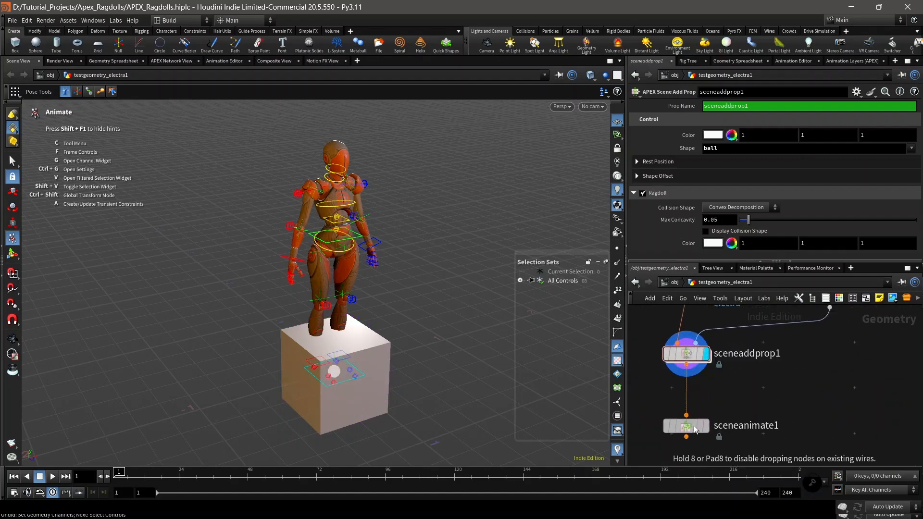
- Inspect the Scene Add Prop output in the Rig Tree, examining the prop character's shape and skeleton entries
scroll(759, 361, down, 3)
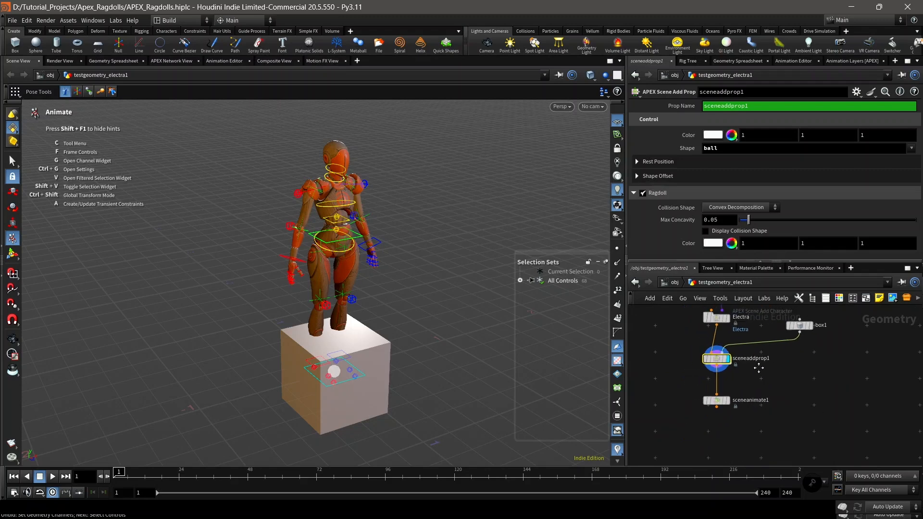
scroll(790, 369, down, 3)
middle_drag(803, 377, 797, 414)
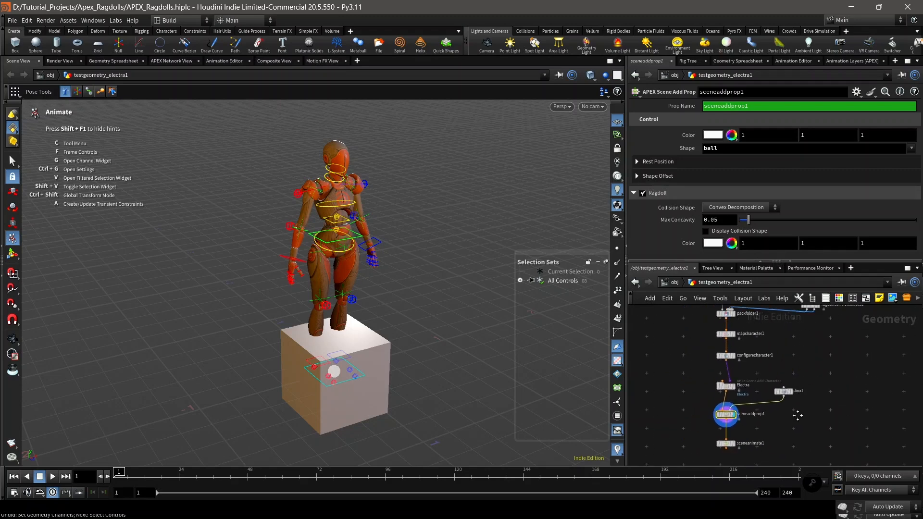
scroll(816, 360, down, 2)
middle_drag(816, 360, 790, 344)
scroll(724, 418, up, 5)
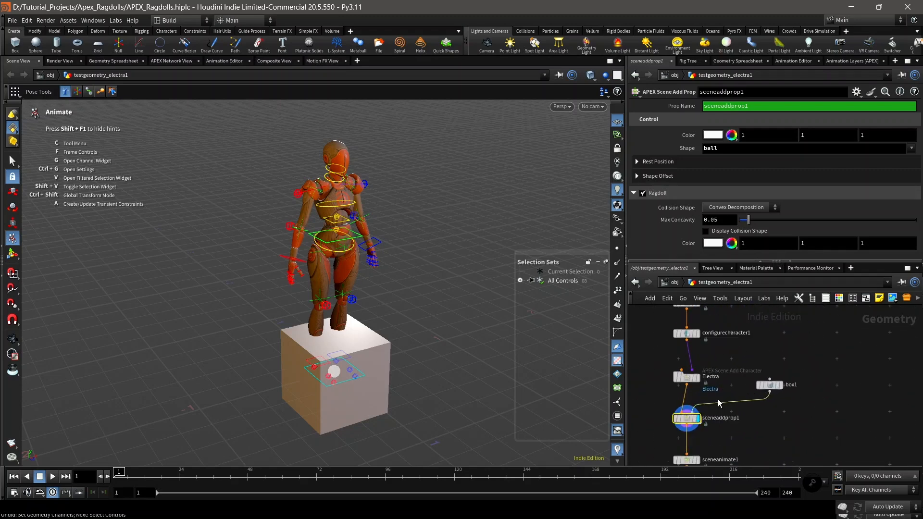
click(693, 63)
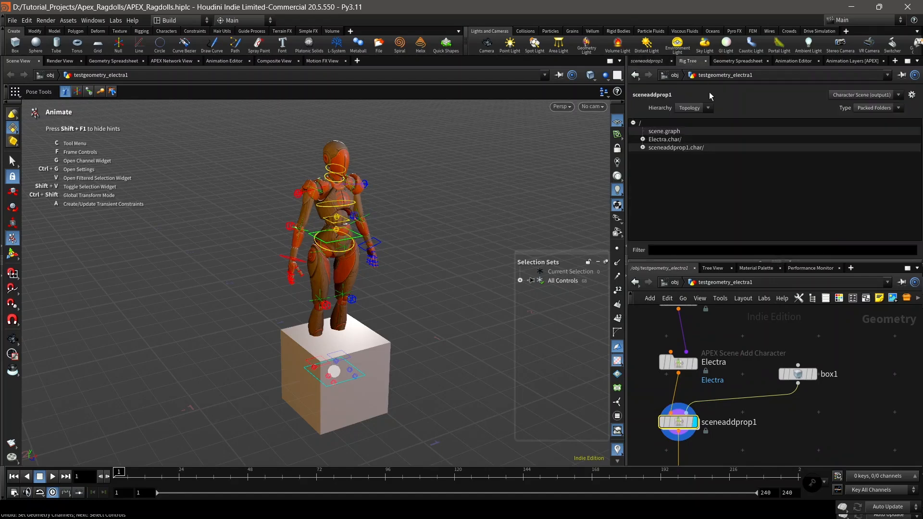
click(643, 148)
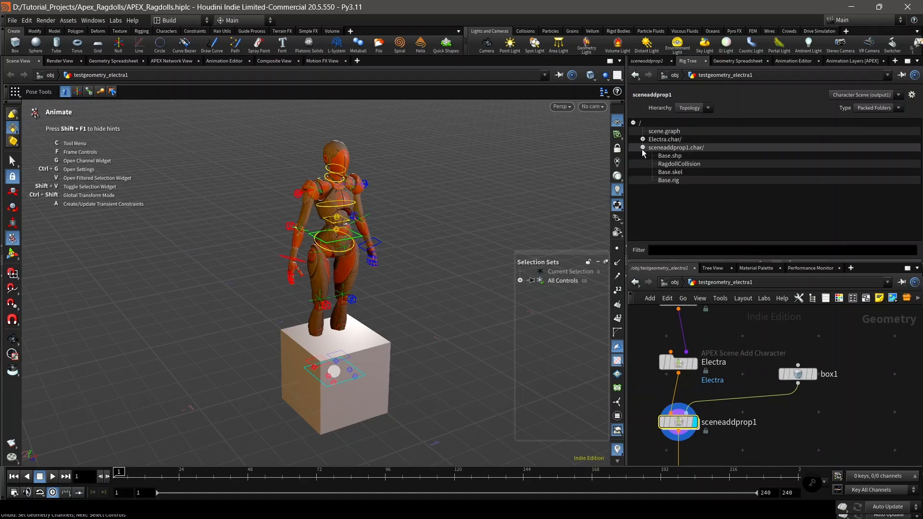
click(680, 157)
click(687, 172)
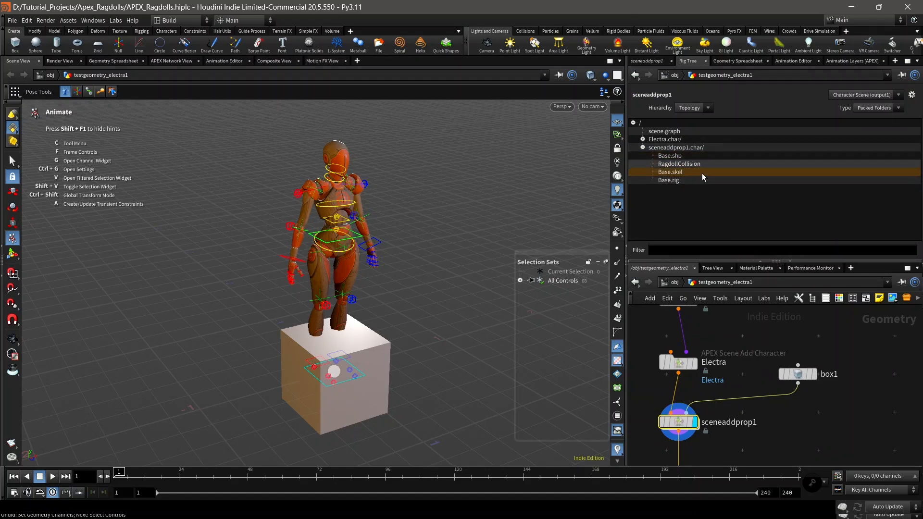
- Rename the Scene Add Prop node as box_prop
scroll(742, 425, down, 2)
double_click(732, 389)
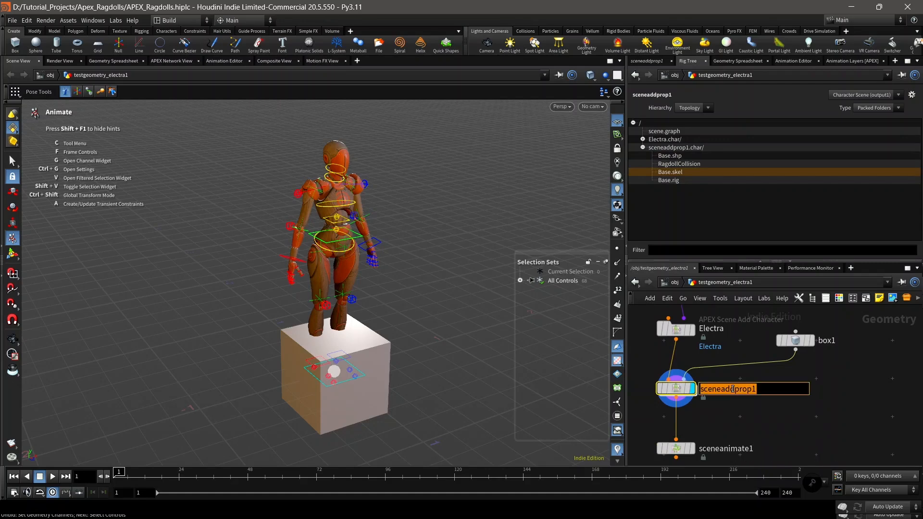
text(box_prop)
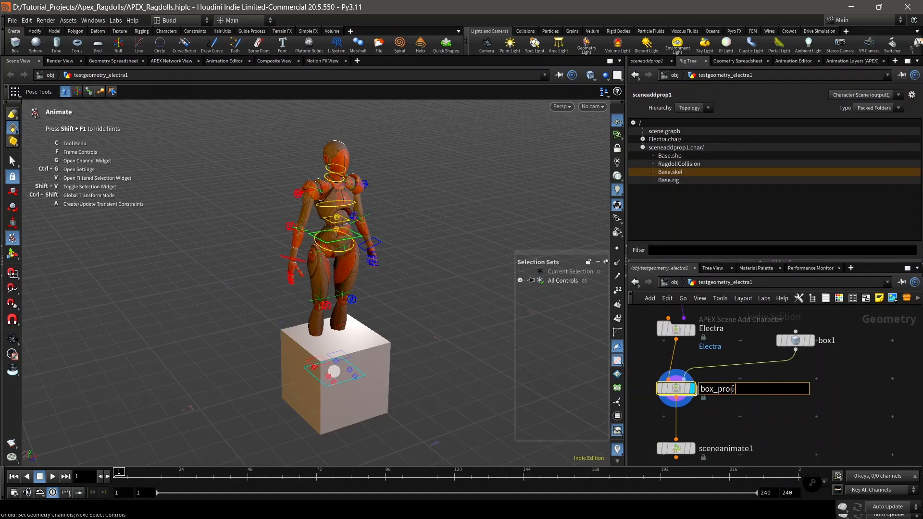
key(Return)
- Select the sceneanimate1 node and display its result in the viewport
scroll(749, 385, down, 1)
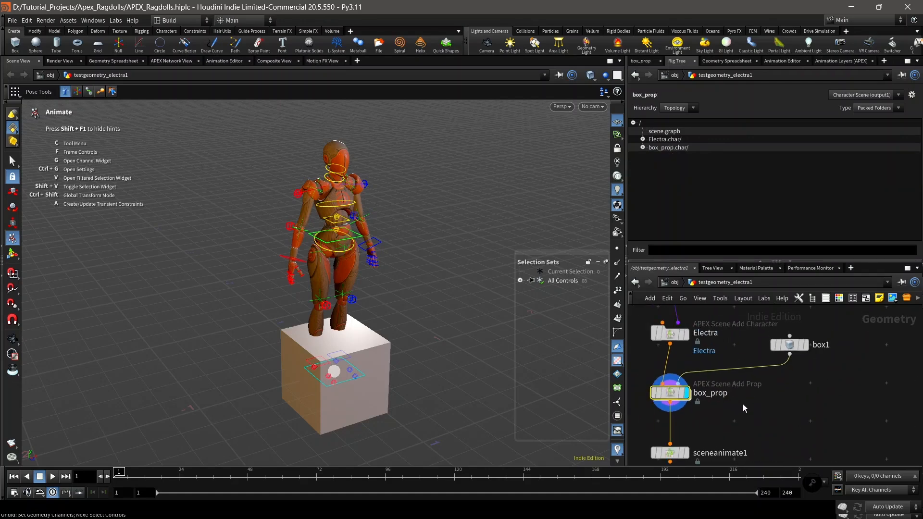
scroll(736, 418, down, 1)
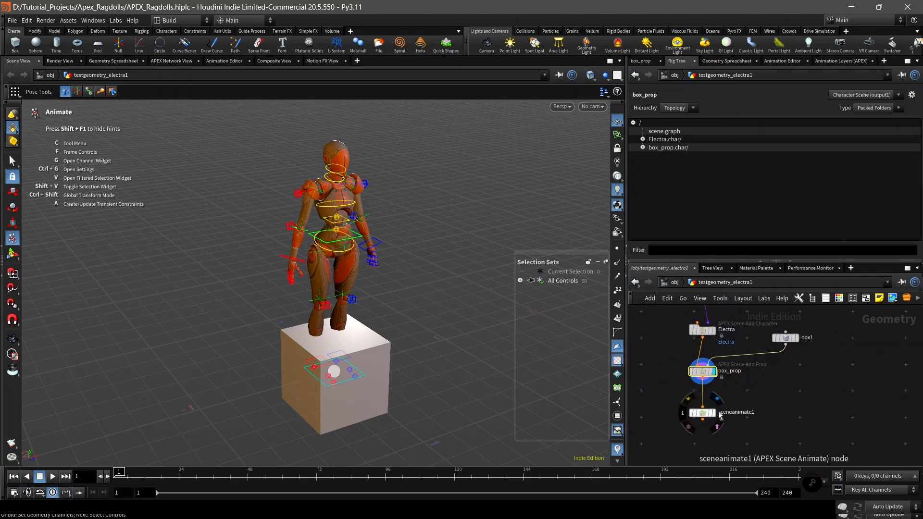
scroll(721, 416, up, 2)
click(713, 415)
click(703, 414)
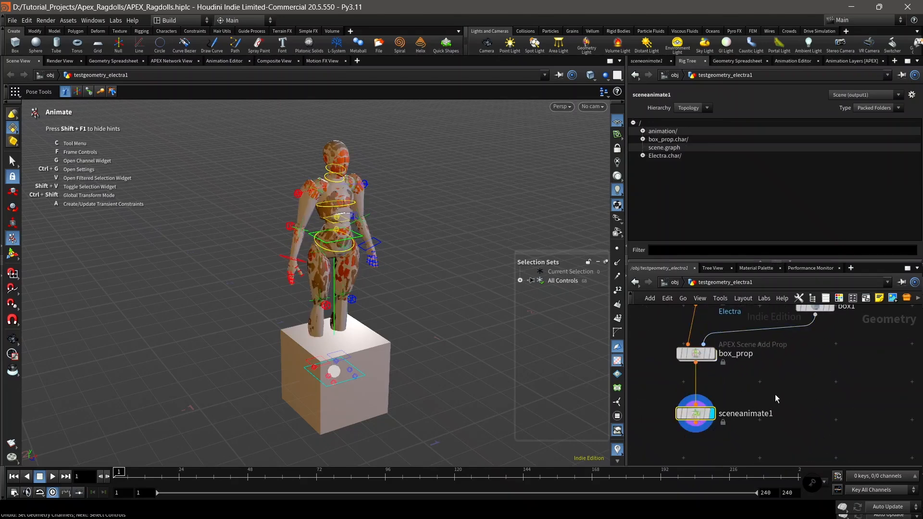
- Switch the displayed result to the box_prop node
scroll(774, 394, down, 2)
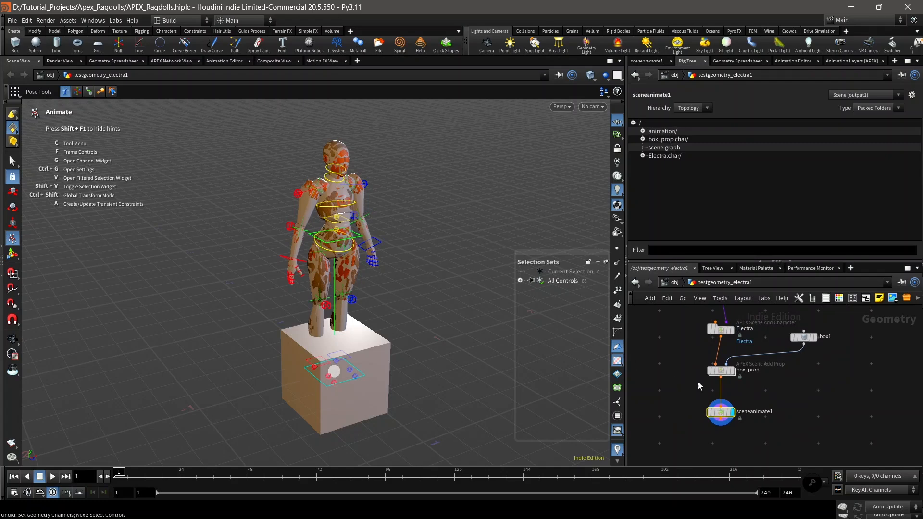
scroll(702, 384, up, 3)
click(711, 385)
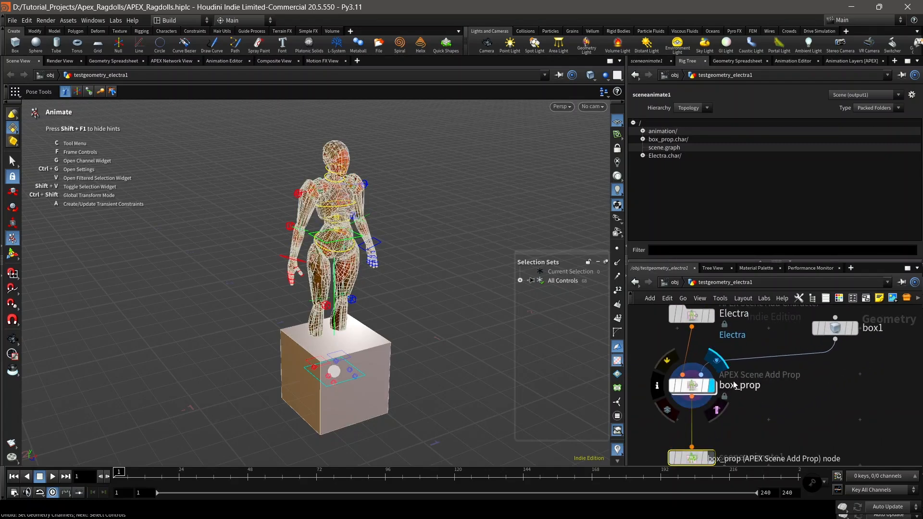
- Look over the node network from the ragdoll setup nodes to the Configure Character node
scroll(740, 385, down, 3)
middle_drag(738, 373, 740, 400)
scroll(726, 392, up, 3)
scroll(719, 382, down, 2)
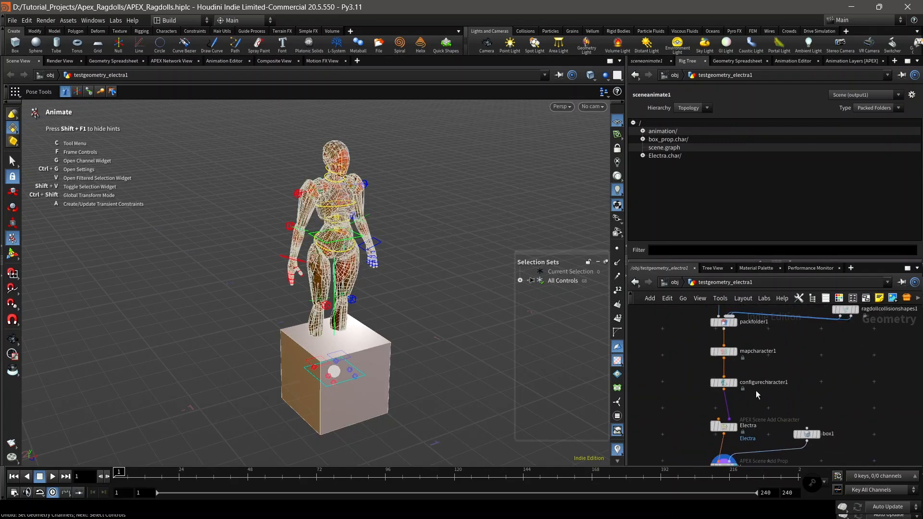
scroll(774, 399, down, 4)
middle_drag(819, 348, 794, 419)
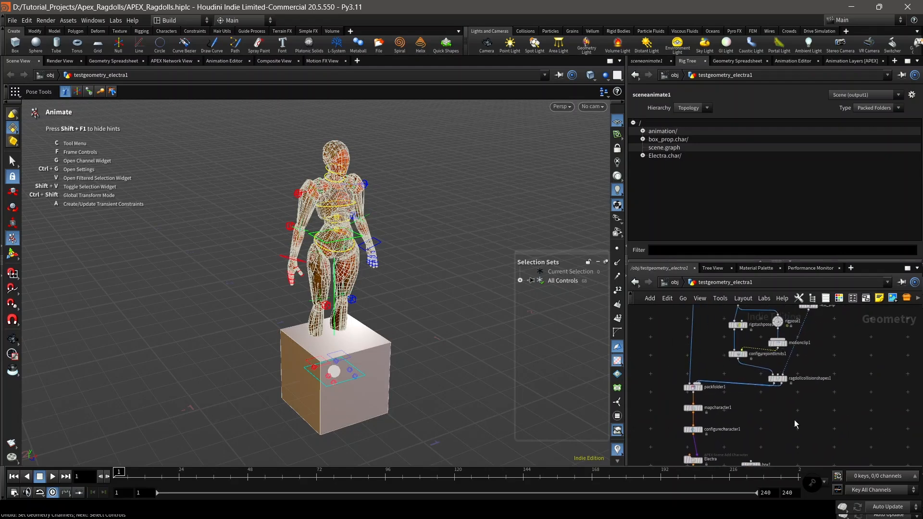
scroll(815, 404, down, 3)
middle_drag(861, 403, 831, 434)
mouse_move(852, 449)
mouse_down()
mouse_move(744, 388)
mouse_move(749, 361)
mouse_move(784, 369)
mouse_up()
middle_drag(769, 455, 764, 369)
scroll(700, 366, up, 5)
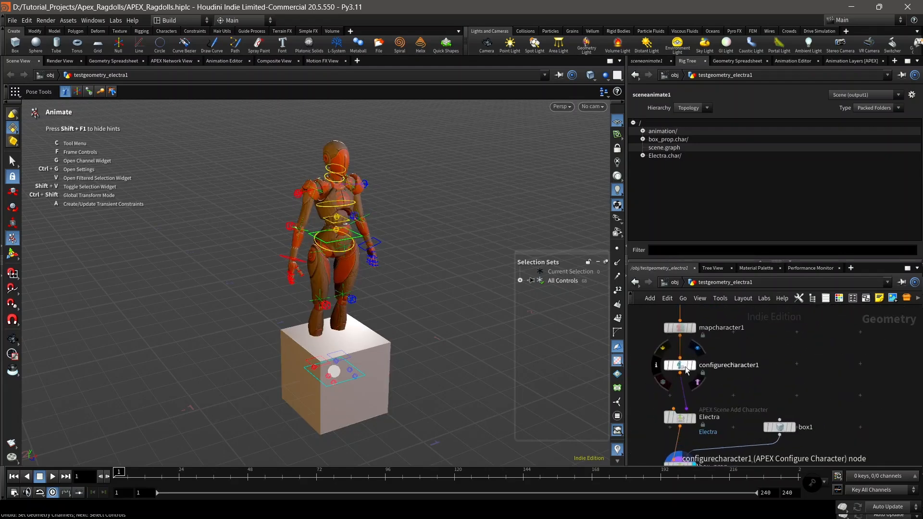
- Select the configurecharacter1 node and review its Ragdoll configuration, including the skeleton and collision shapes paths
click(678, 365)
click(663, 62)
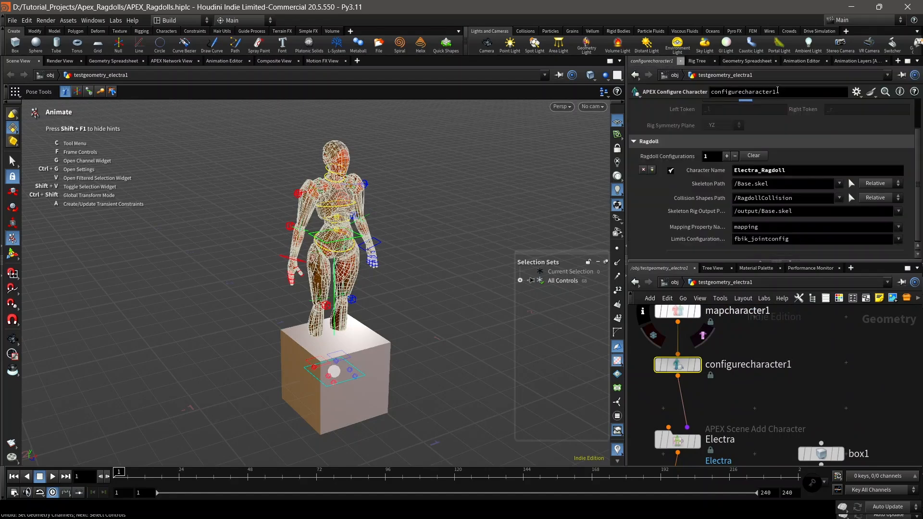
scroll(763, 118, up, 2)
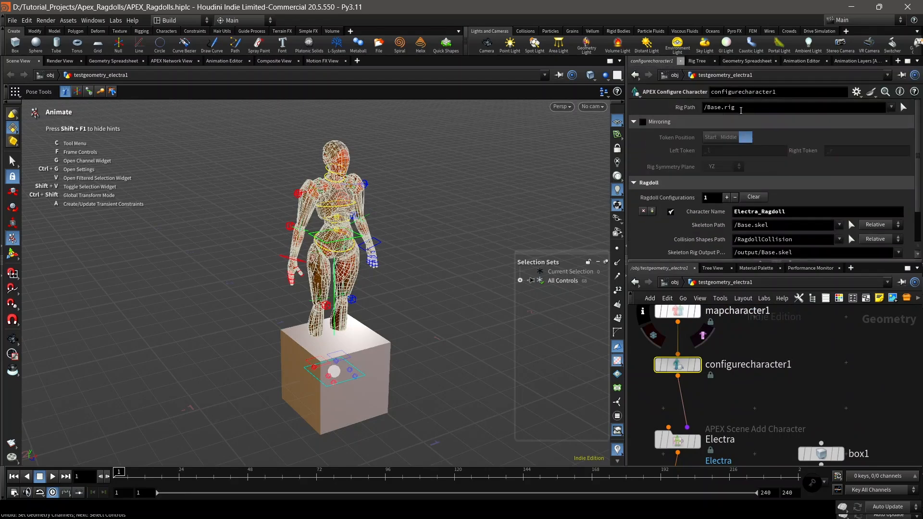
scroll(788, 192, down, 1)
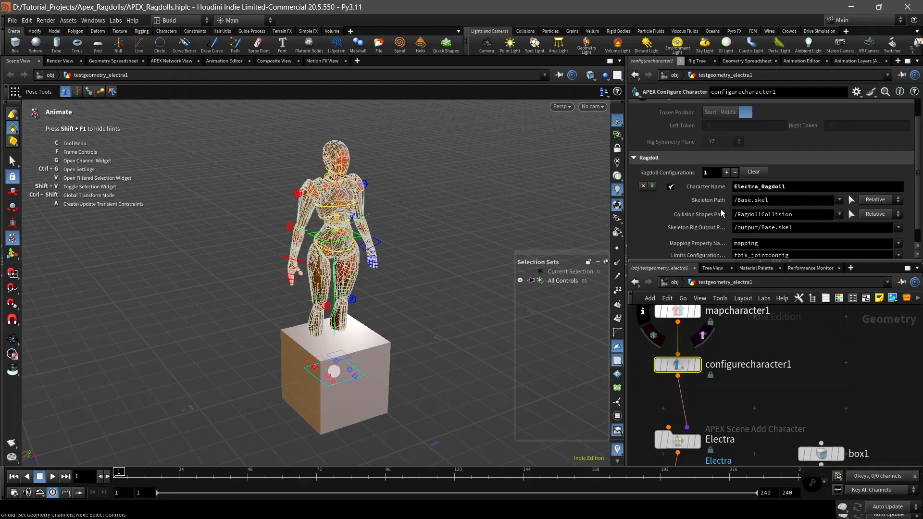
- Select the box_prop node in the network and review its Ragdoll settings, including the collision shape
scroll(829, 357, down, 5)
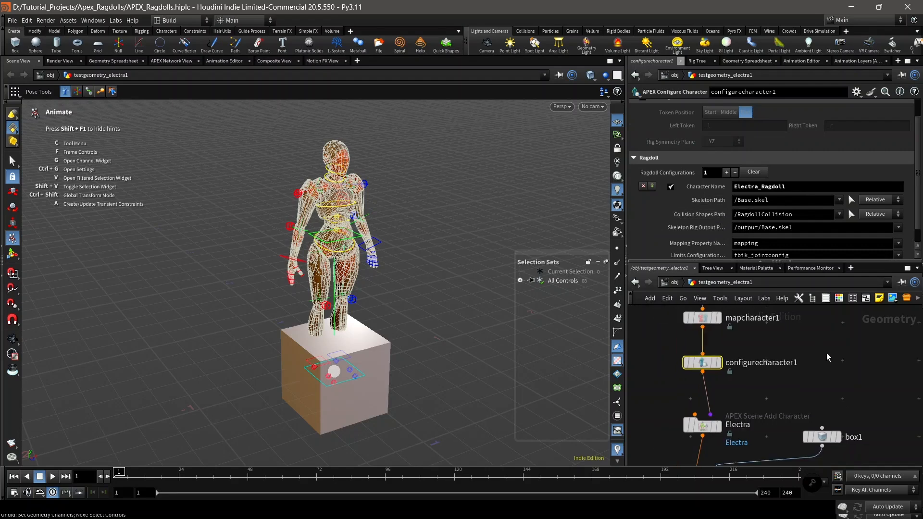
middle_drag(844, 373, 804, 328)
scroll(769, 365, up, 2)
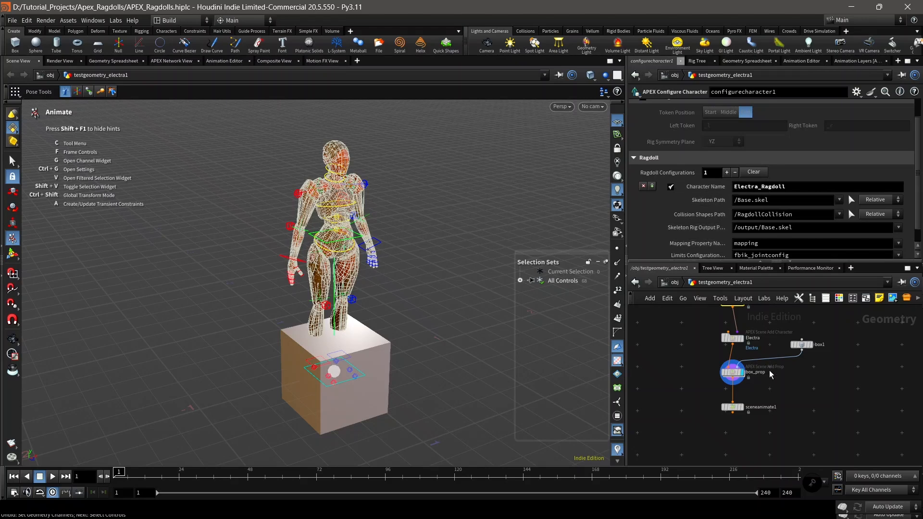
middle_drag(769, 380, 793, 442)
scroll(740, 402, up, 4)
click(717, 397)
scroll(801, 389, down, 4)
scroll(811, 383, down, 3)
middle_drag(811, 384, 791, 350)
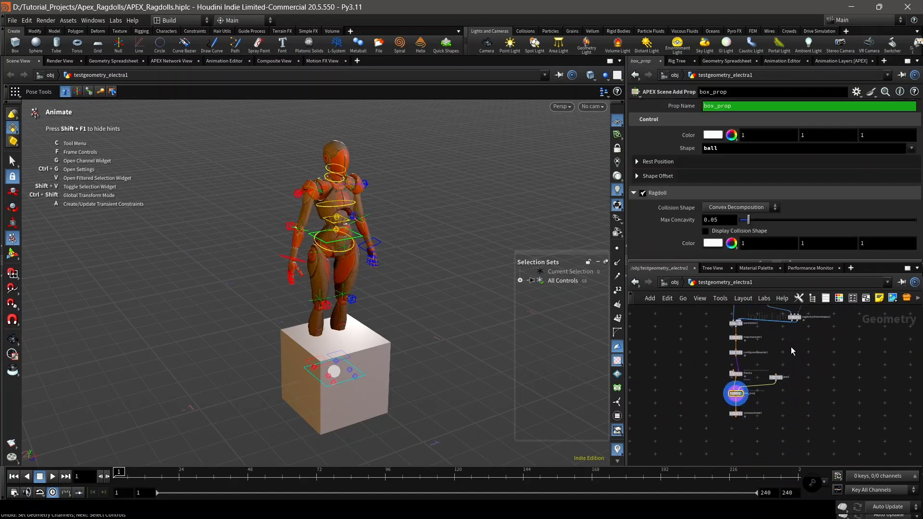
scroll(749, 388, up, 3)
scroll(725, 403, up, 2)
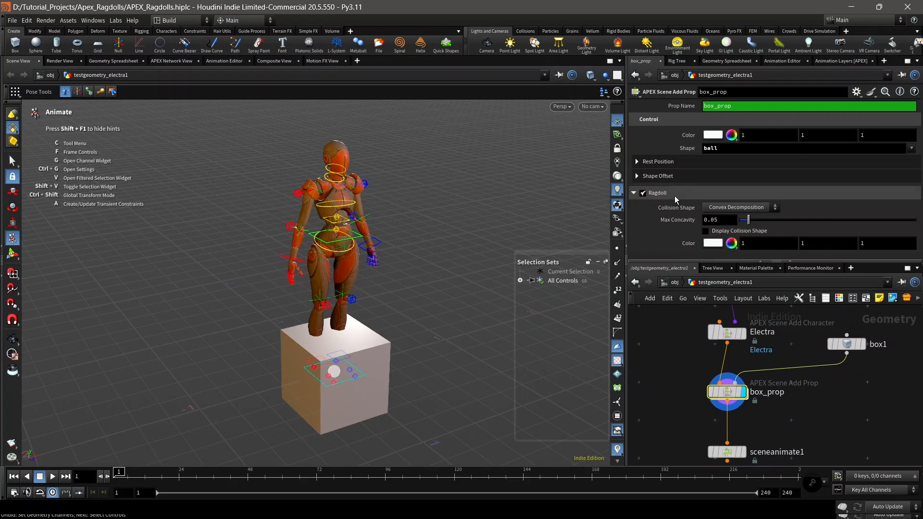
scroll(765, 395, up, 2)
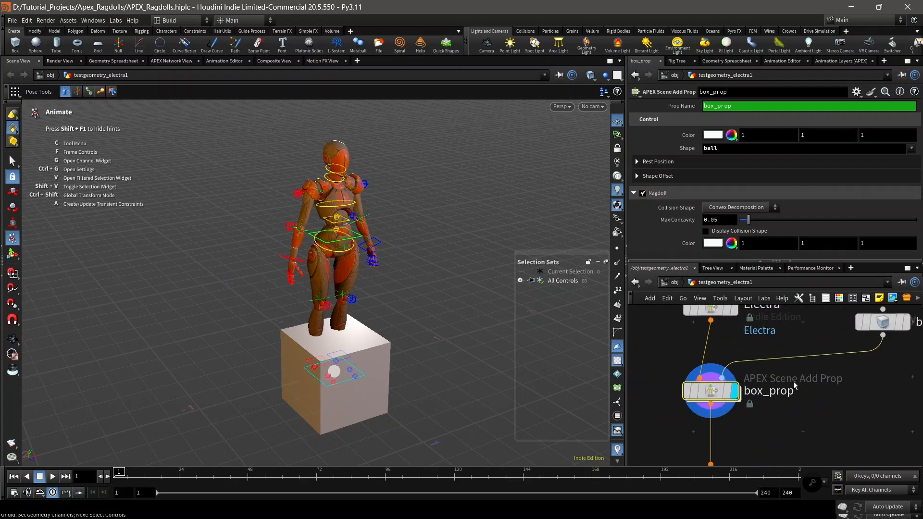
- Select and display the sceneanimate1 node and activate the Animate tool in the viewport
scroll(775, 393, down, 3)
middle_drag(743, 421, 724, 367)
scroll(722, 387, up, 2)
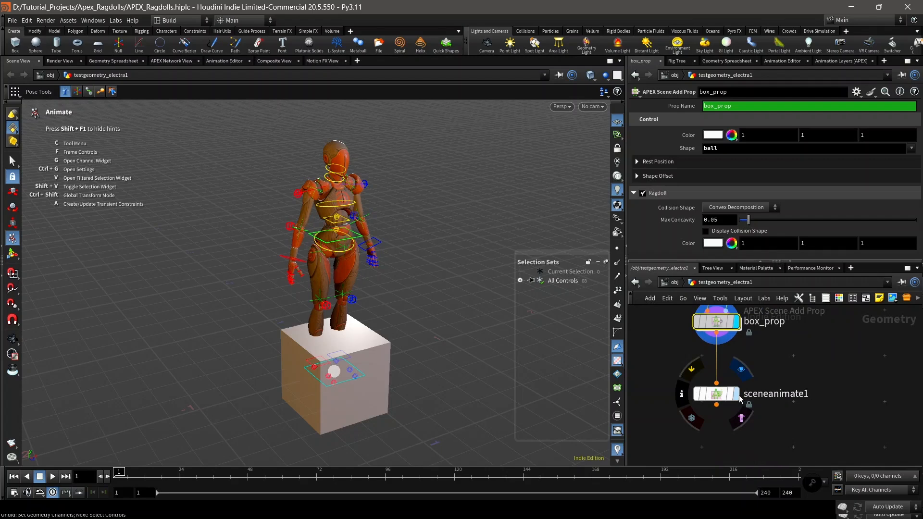
click(736, 395)
click(720, 395)
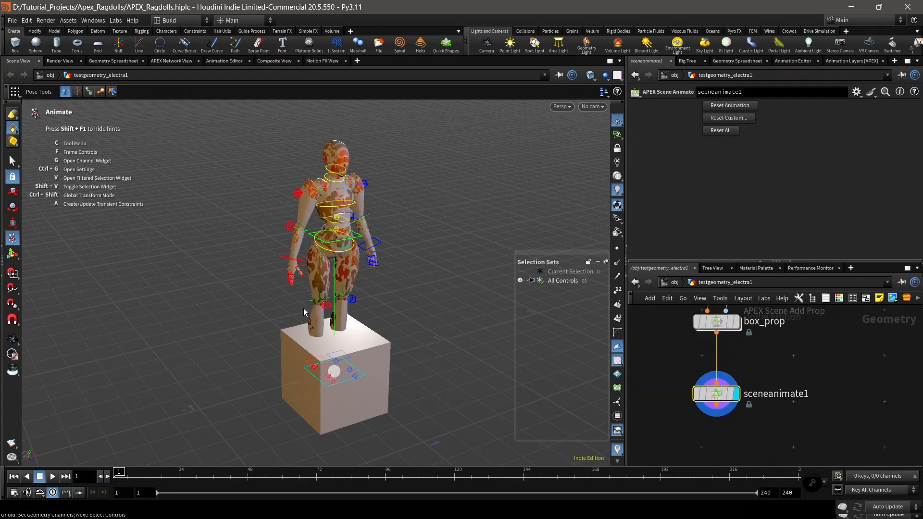
click(12, 340)
click(13, 239)
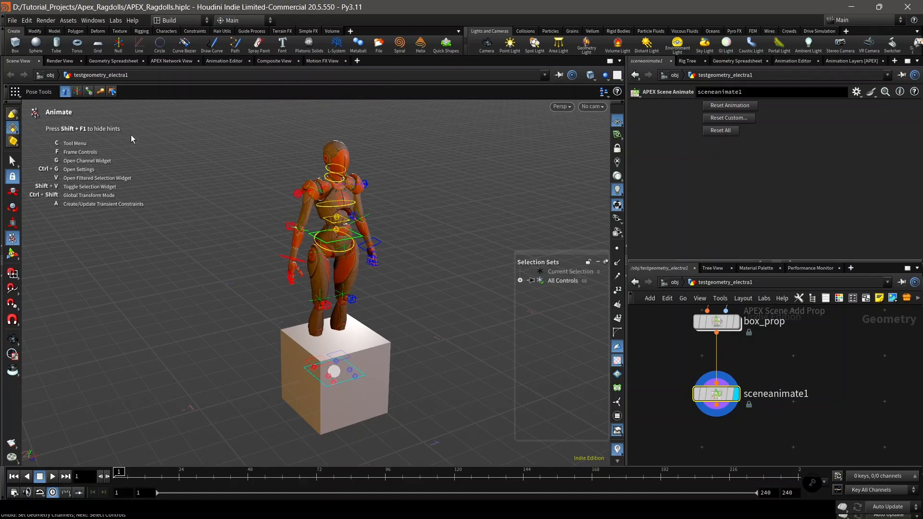
- Switch to the Ragdoll tool and inspect the collision shapes of the character and the box
key(c)
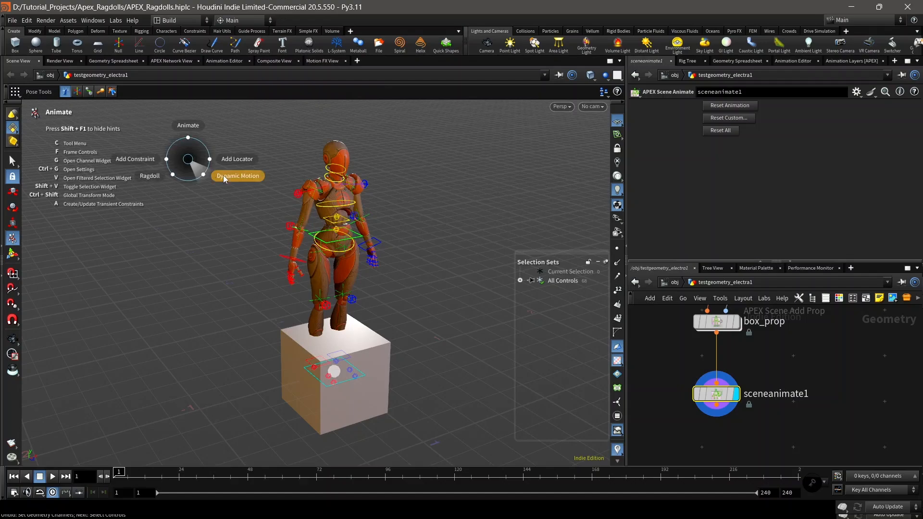
click(164, 177)
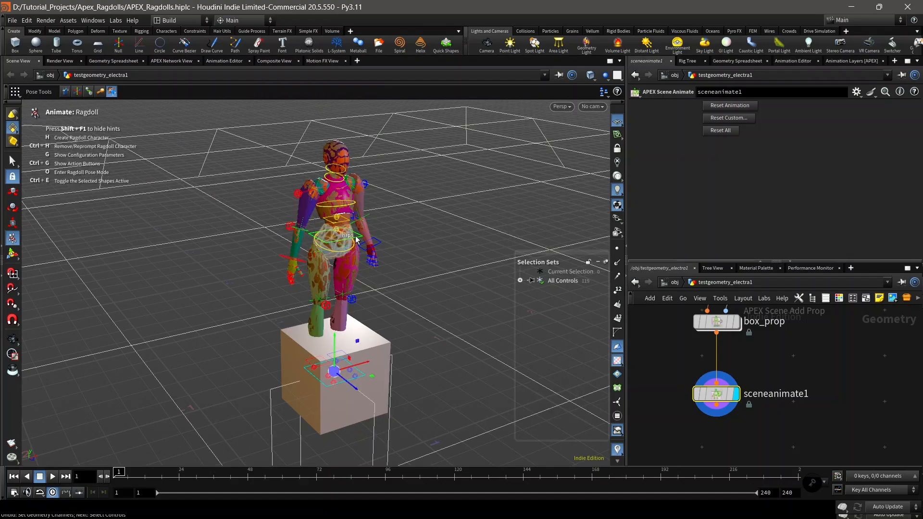
alt+middle_drag(390, 268, 354, 270)
alt+right_drag(348, 292, 346, 319)
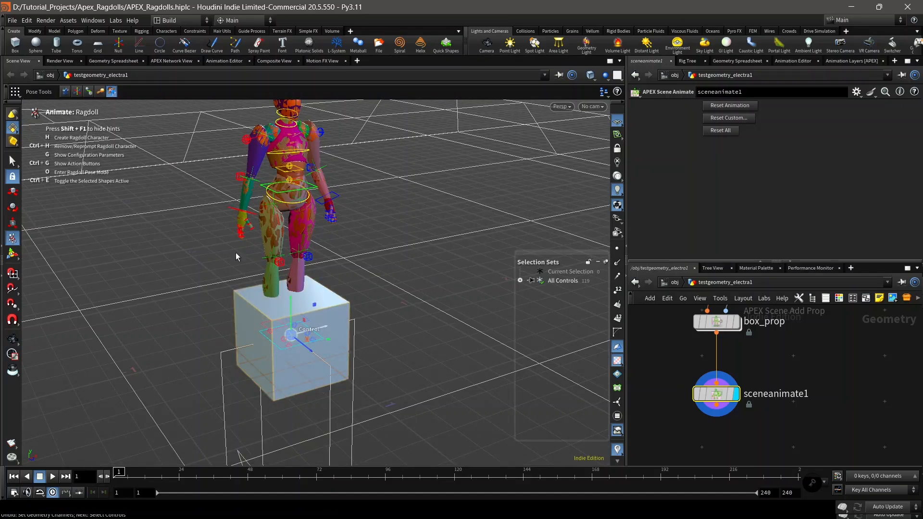
- Return to the Animate tool and move the box prop's control up and beside the character, clear of its feet
click(65, 91)
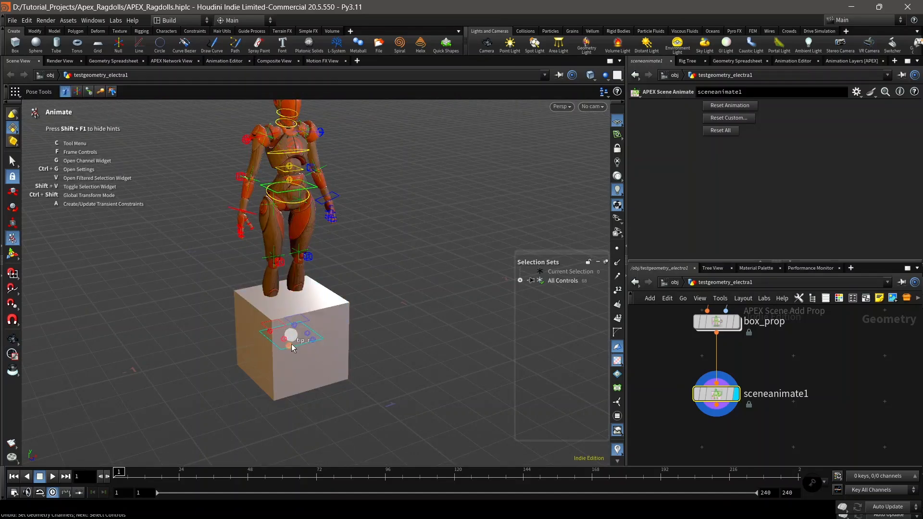
click(290, 332)
drag(291, 318, 403, 206)
key(Escape)
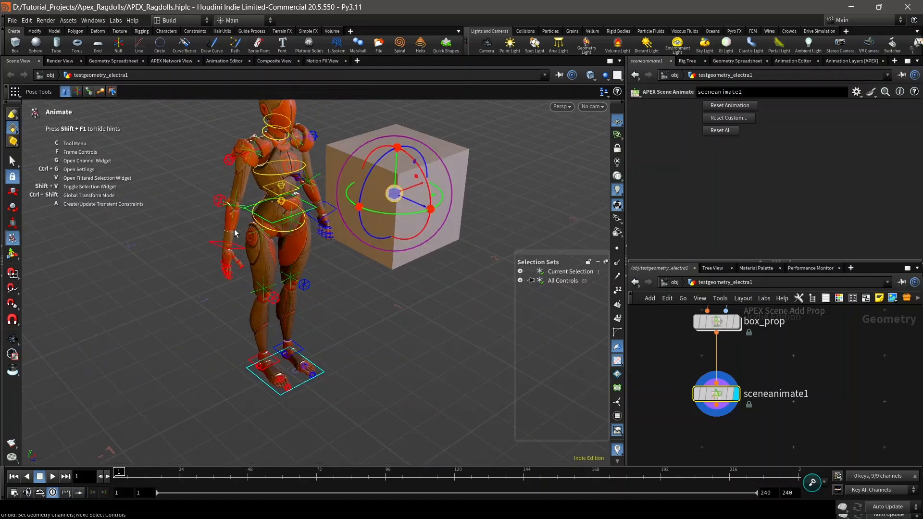
- Activate the Ragdoll tool again with both the character and the moved box in view
key(c)
click(195, 236)
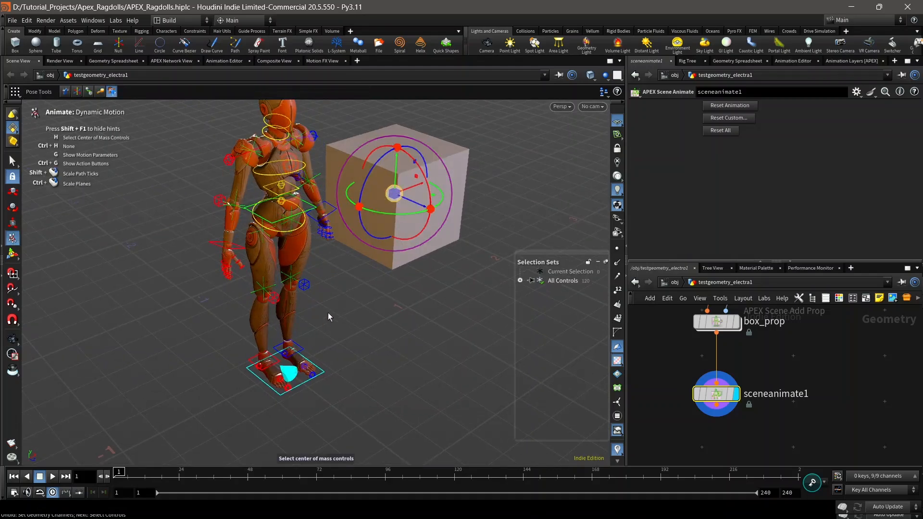
key(c)
click(352, 338)
alt+right_drag(382, 331, 359, 327)
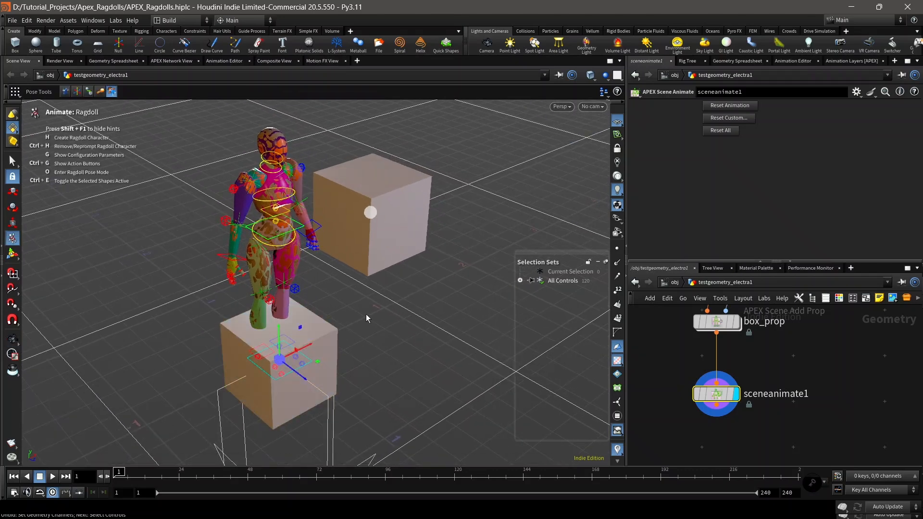
- Reload the ragdoll target animation for both Electra_Ragdoll_motionclip and box_prop_ragdoll_motionclip
key(g)
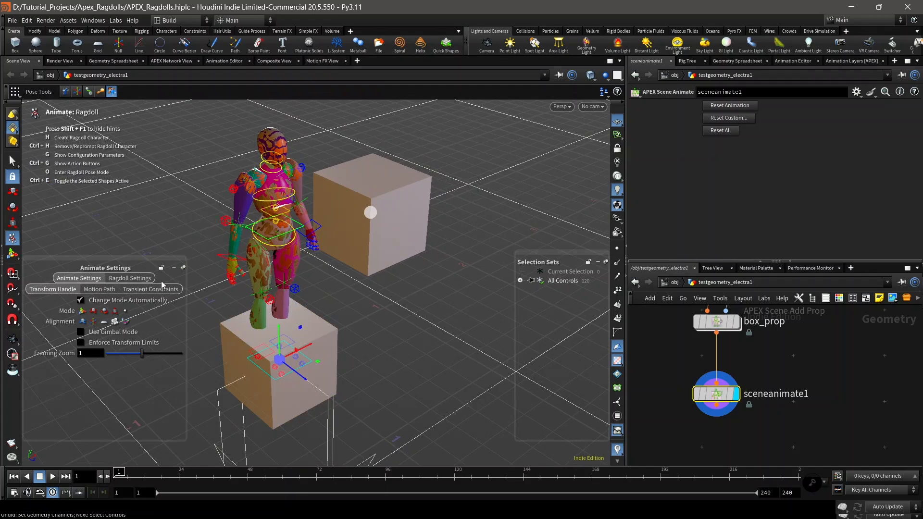
click(132, 279)
click(139, 302)
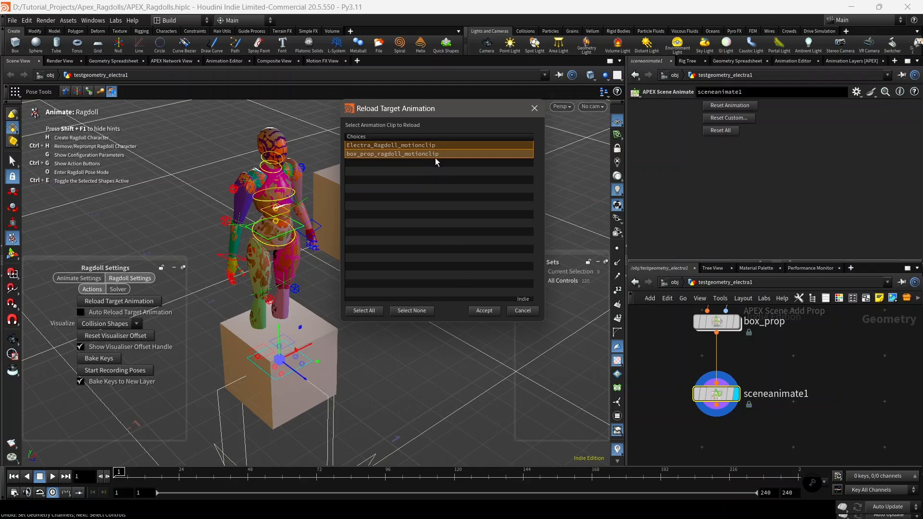
click(484, 311)
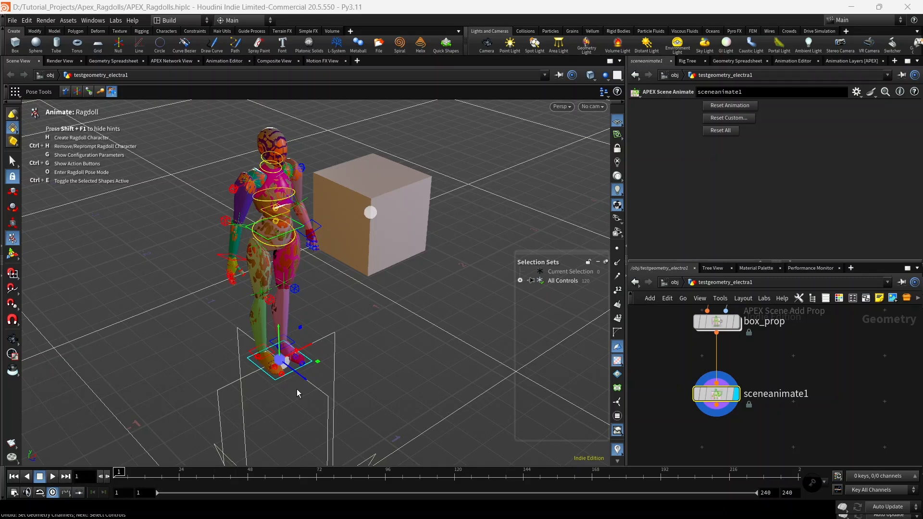
- Turn off Ground Display in the ragdoll solver settings
key(g)
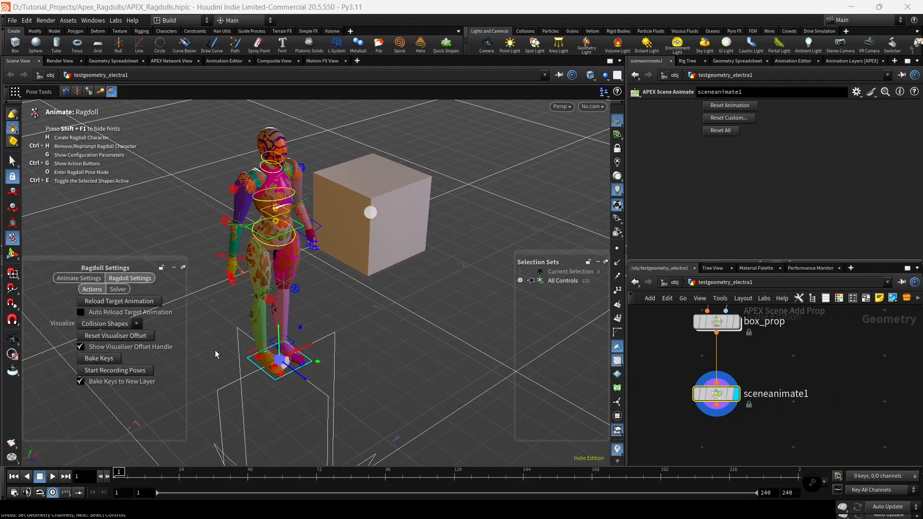
click(117, 290)
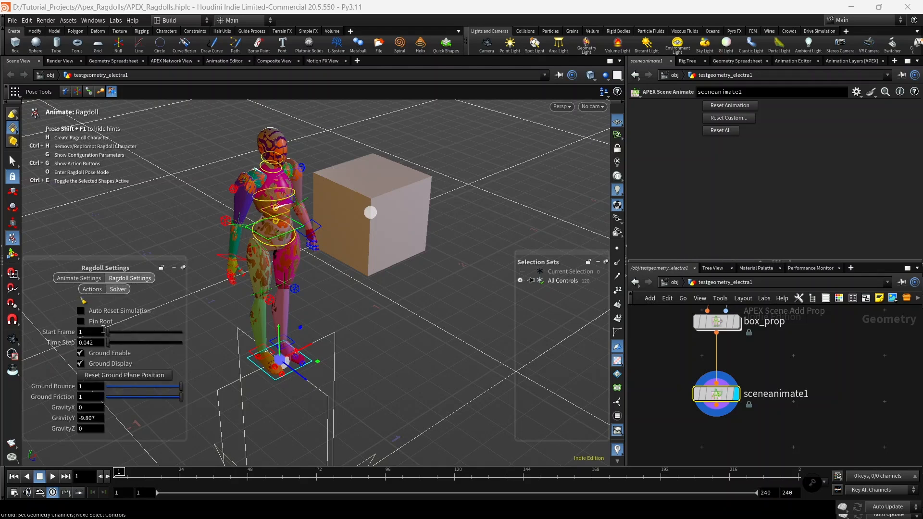
click(110, 365)
key(g)
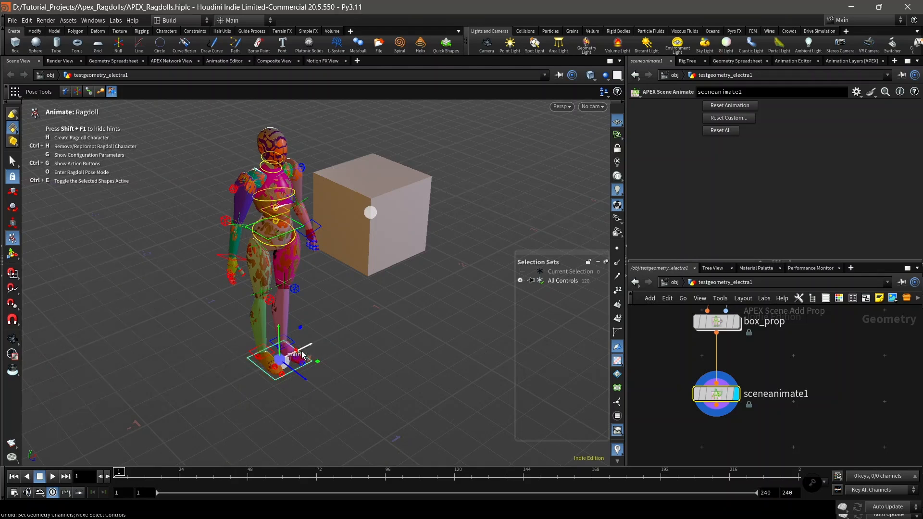
- Offset the ragdoll visualiser sideways, away from the original character and box
drag(303, 354, 490, 292)
alt+middle_drag(490, 292, 310, 321)
alt+middle_drag(381, 266, 214, 354)
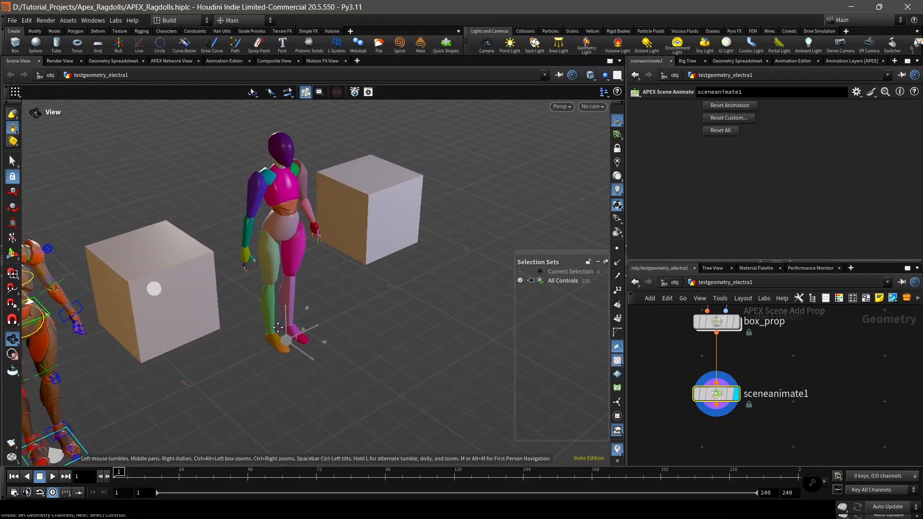
alt+drag(310, 319, 301, 311)
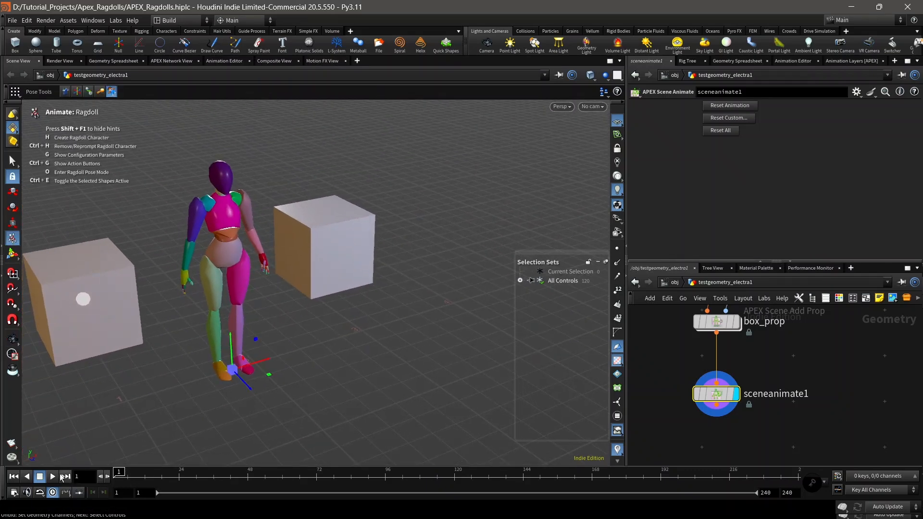
- Play the ragdoll simulation, watch the character and box fall from another angle, and return to frame 1
click(54, 476)
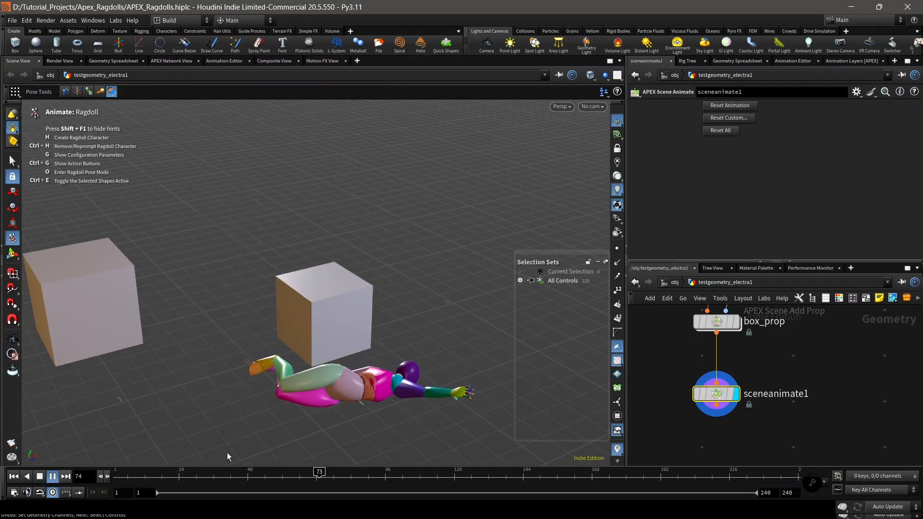
alt+drag(283, 378, 218, 329)
drag(317, 387, 283, 384)
middle_drag(385, 371, 269, 340)
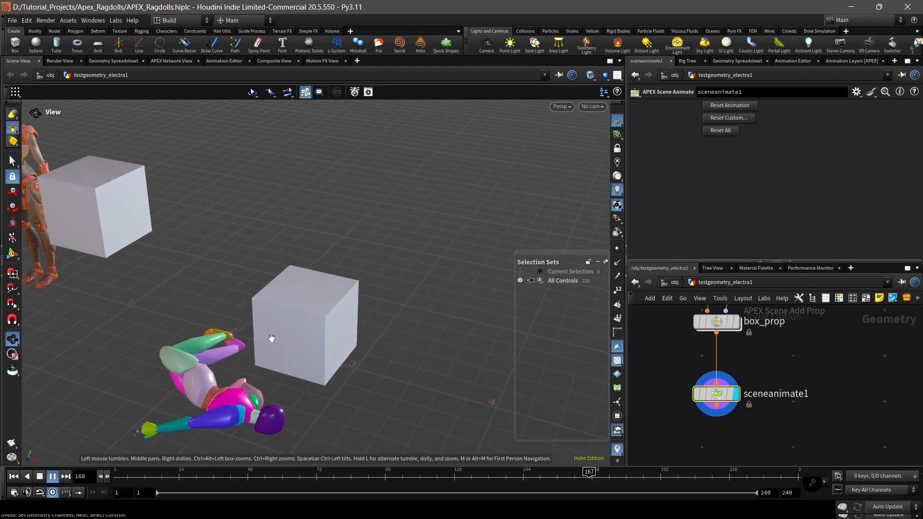
right_drag(270, 339, 377, 365)
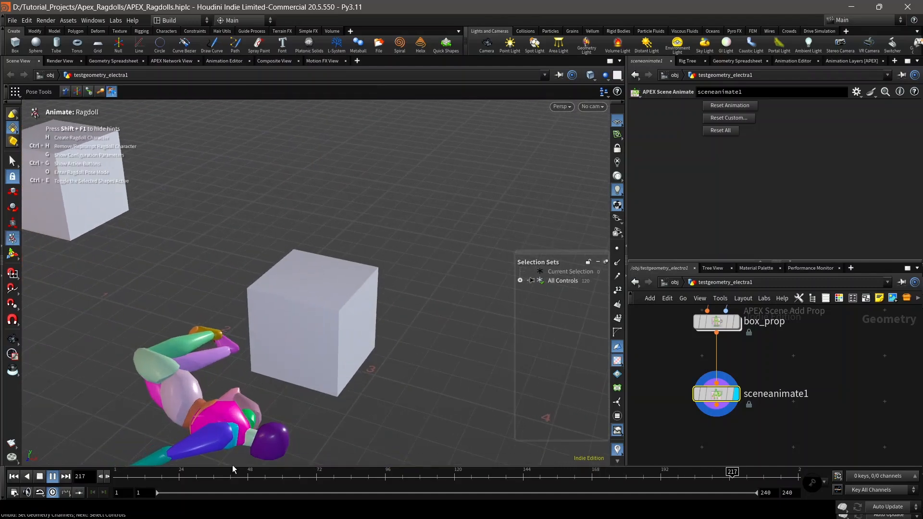
drag(208, 473, 102, 472)
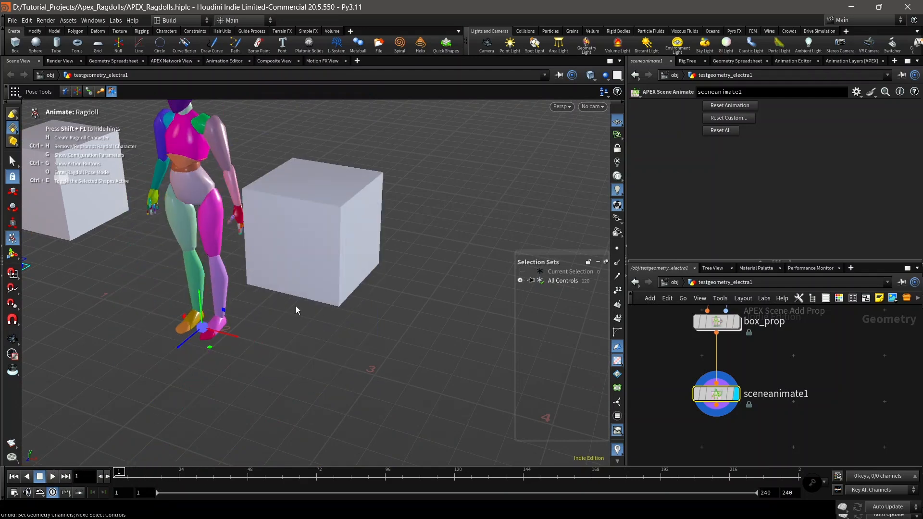
- Set the box collision shape's constant ragdoll parameters to Bounce 1 and Density about 434.783
click(330, 263)
key(p)
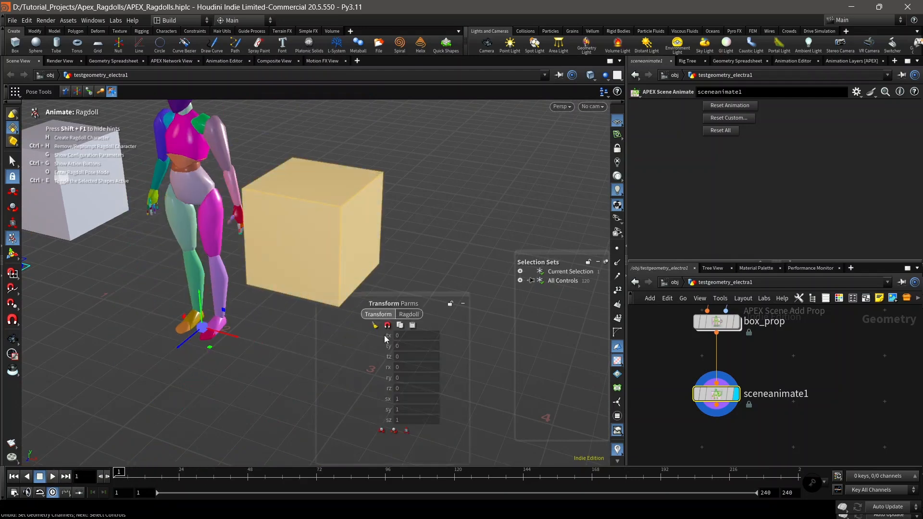
click(408, 314)
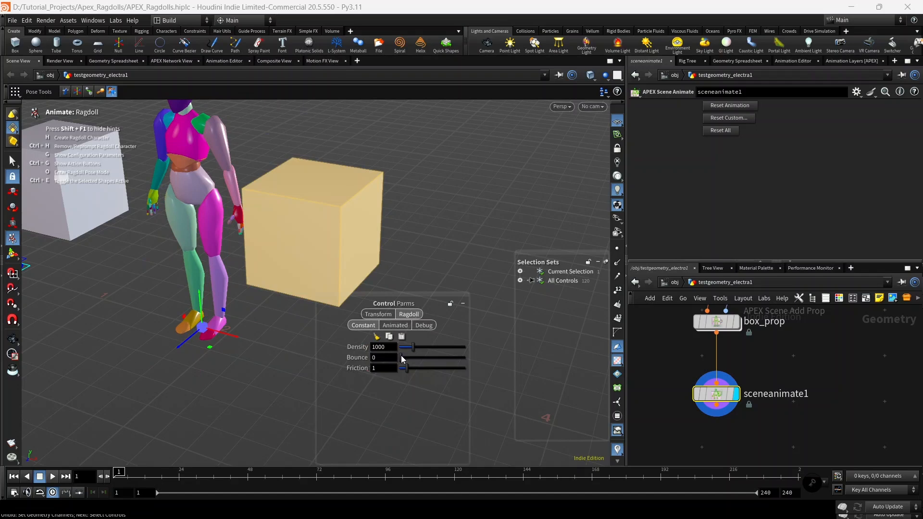
mouse_move(401, 357)
mouse_down()
mouse_move(464, 356)
mouse_move(401, 358)
mouse_up()
key(p)
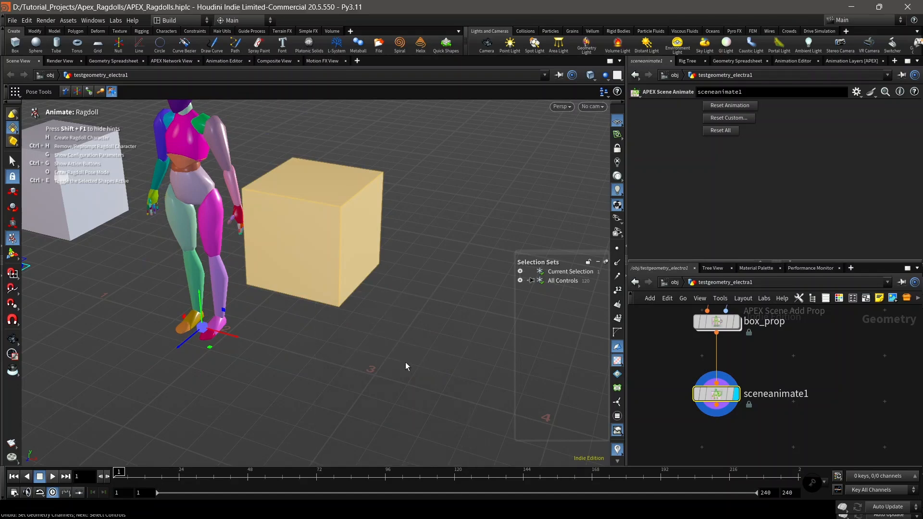
key(p)
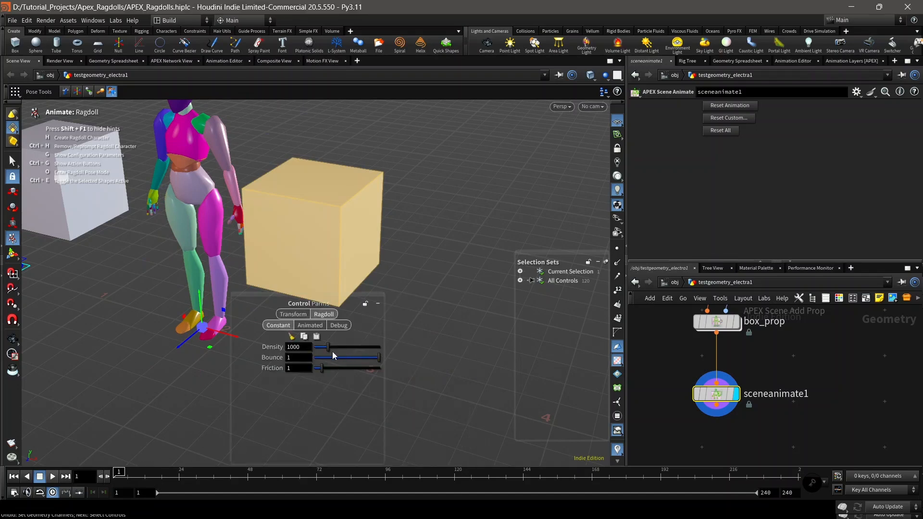
drag(327, 353, 321, 352)
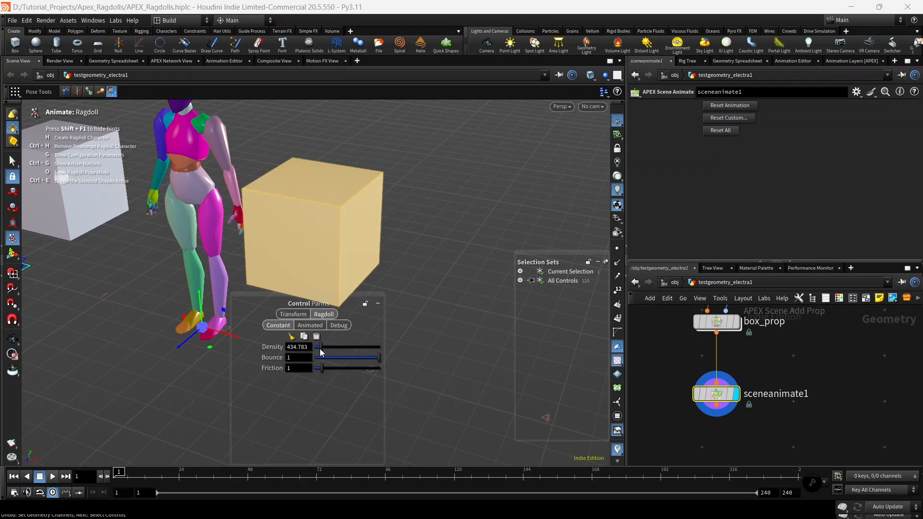
- Play the simulation to check the box's bounce from another angle, and reopen its ragdoll control parameters
click(54, 476)
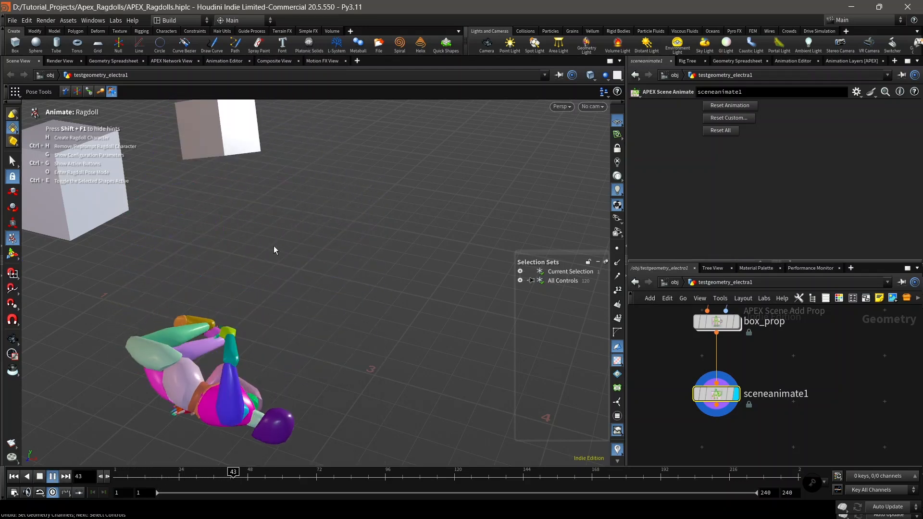
alt+drag(273, 246, 158, 225)
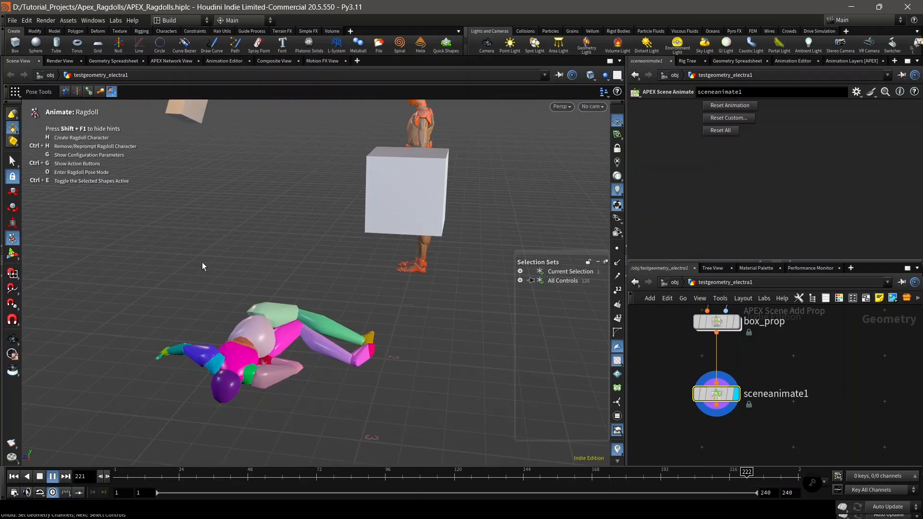
key(g)
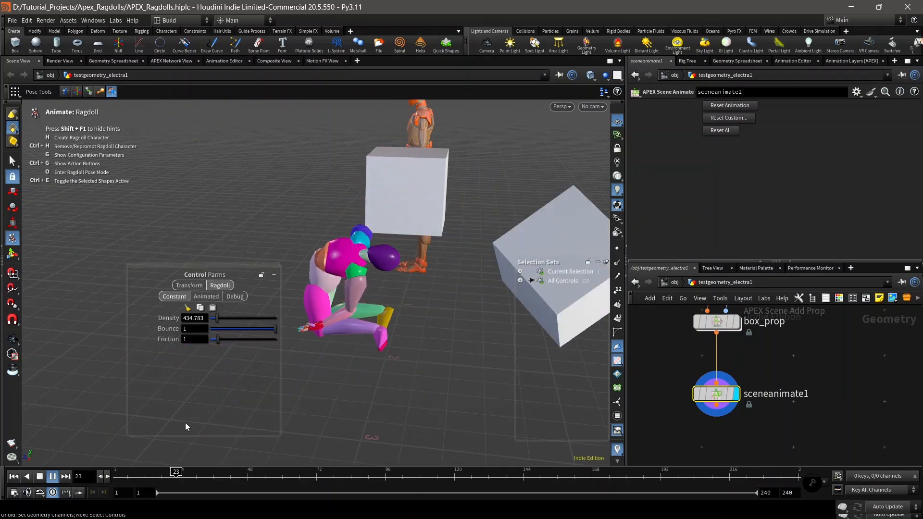
- Return to frame 1, set the box's constant ragdoll Density to 1000, reduce its Bounce, and close the control parameters
drag(147, 476, 113, 381)
double_click(200, 321)
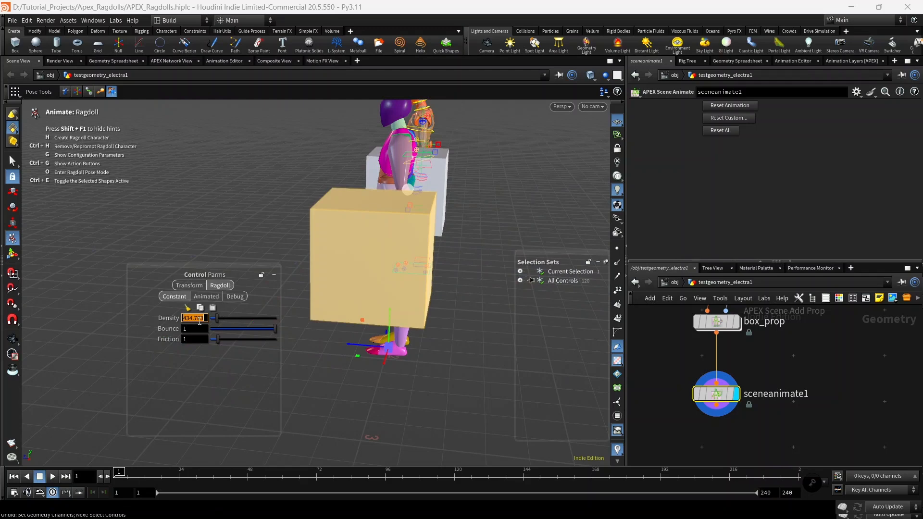
text(1000)
key(Tab)
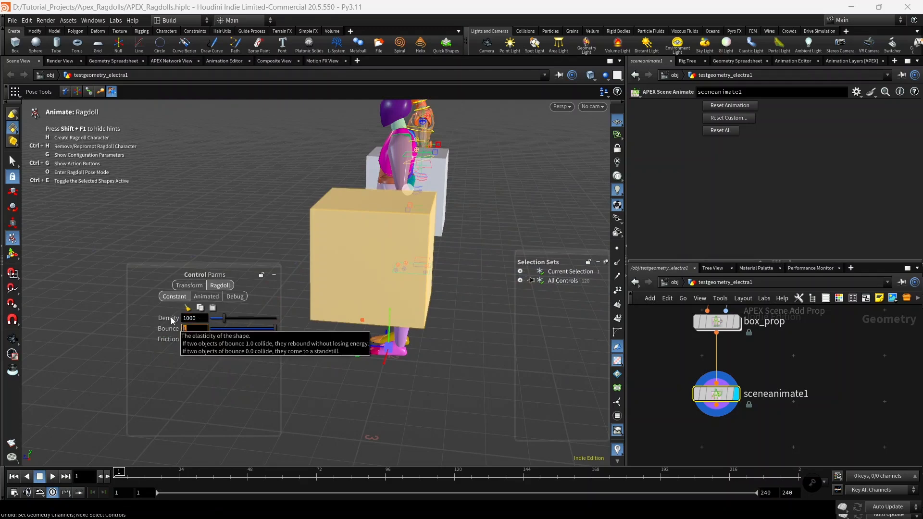
click(230, 330)
key(p)
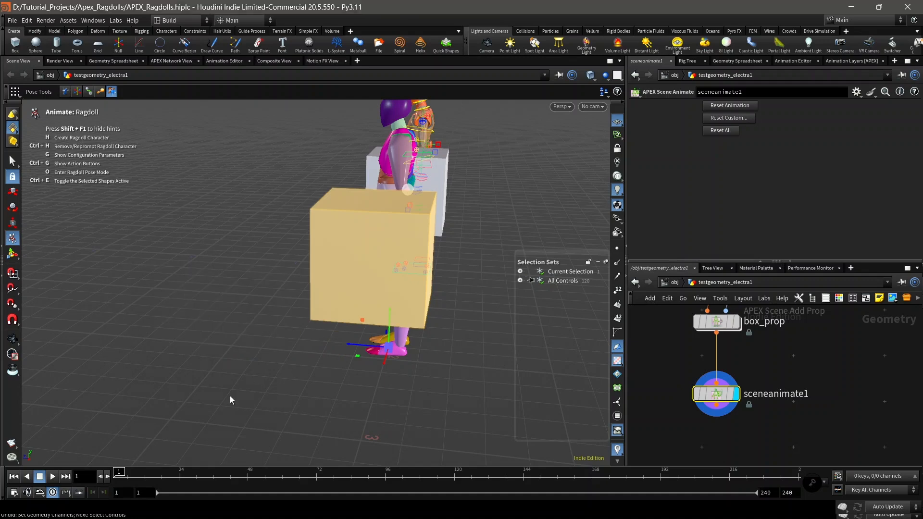
- Play the simulation to check how the adjusted box falls, and return to frame 1
click(52, 476)
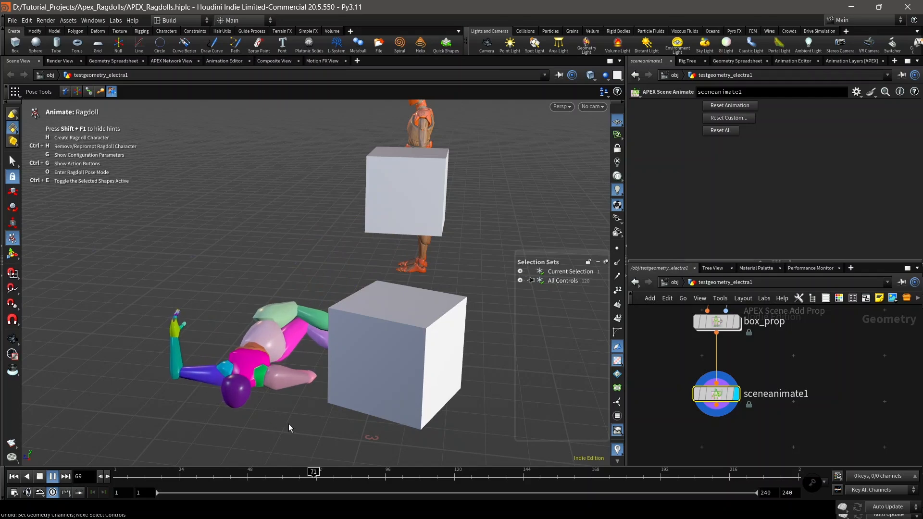
click(144, 475)
drag(143, 474, 115, 475)
key(Escape)
drag(182, 320, 357, 336)
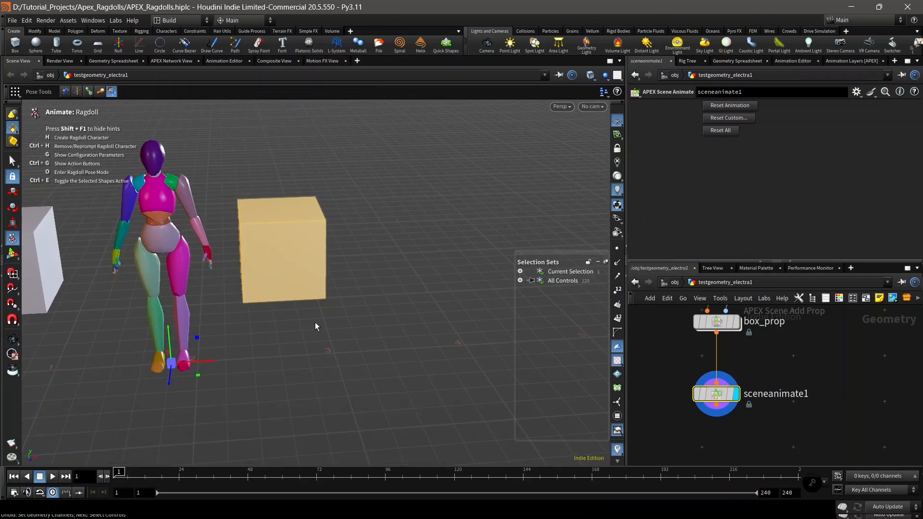
- Enter Ragdoll Pose mode, frame the character and box, and expand the All Controls selection set
key(o)
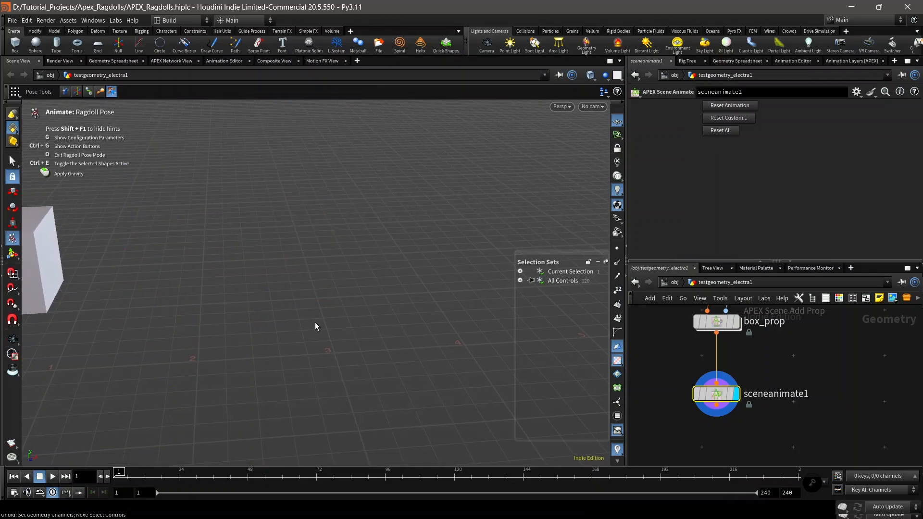
alt+scroll(244, 278, down, 1)
alt+middle_drag(243, 279, 323, 287)
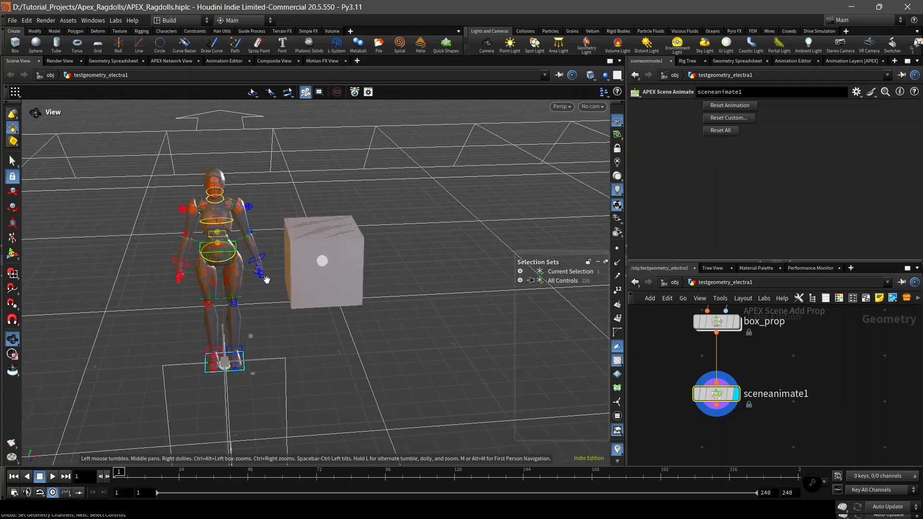
alt+scroll(267, 280, up, 2)
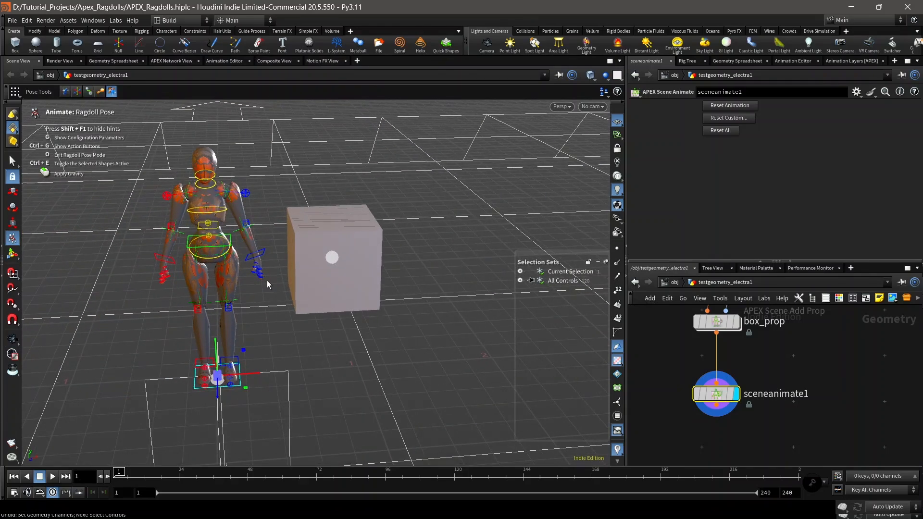
click(520, 281)
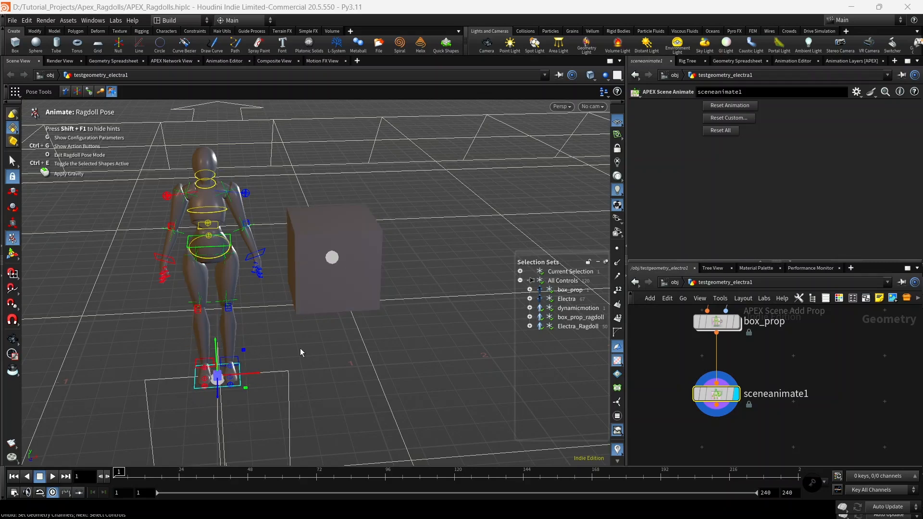
- Box-select all controls and shapes of the character and box, and clear the selection
drag(395, 403, 377, 374)
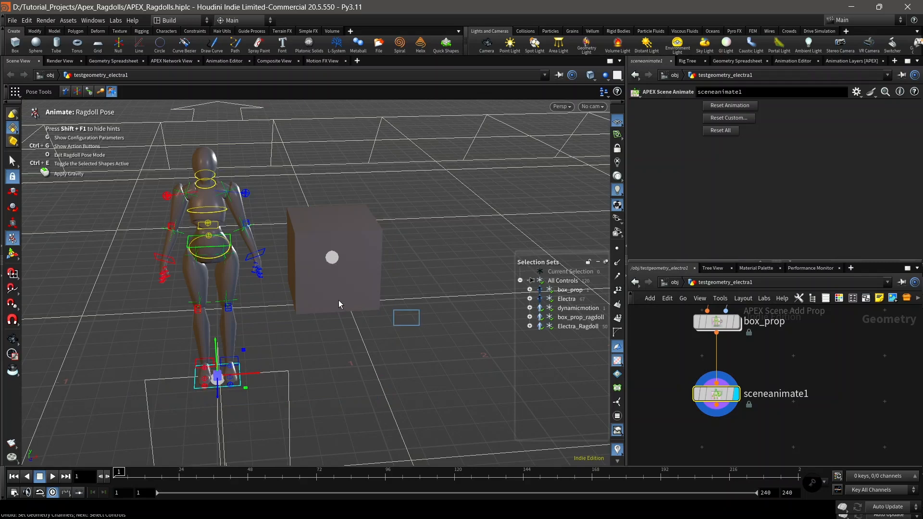
drag(394, 413, 180, 155)
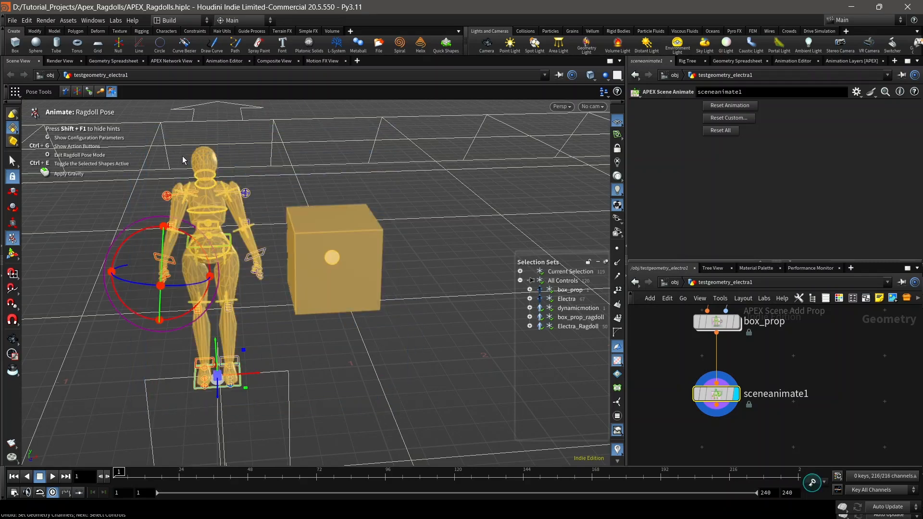
click(328, 175)
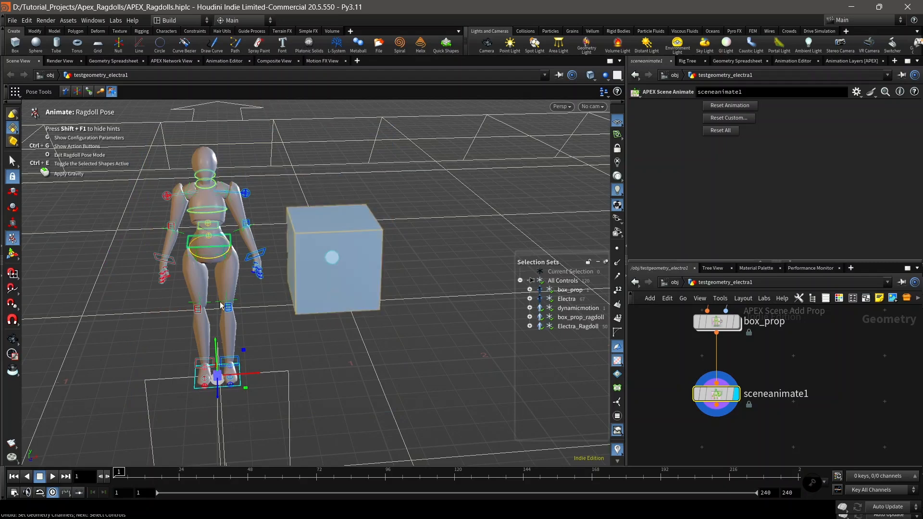
- Pull the character's left arm IK handle up onto the box so the hand pushes against it
click(253, 269)
key(space)
scroll(264, 262, up, 5)
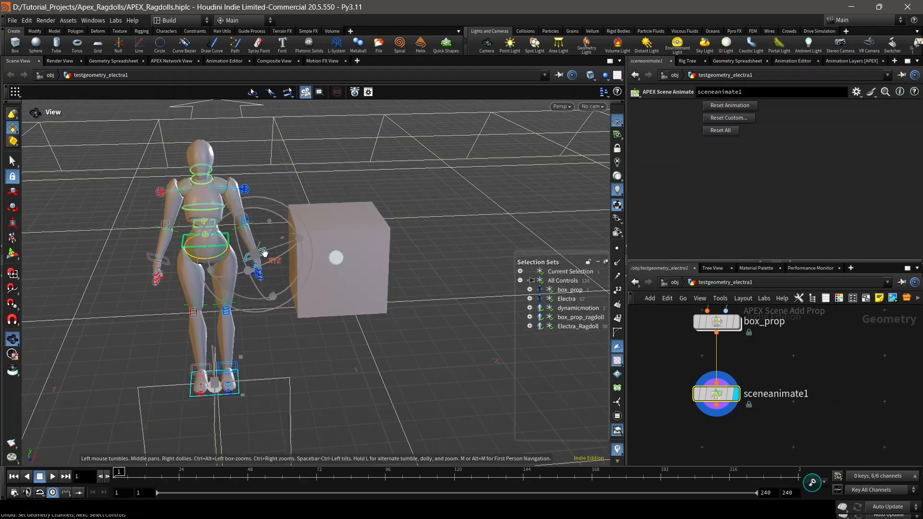
drag(266, 261, 358, 187)
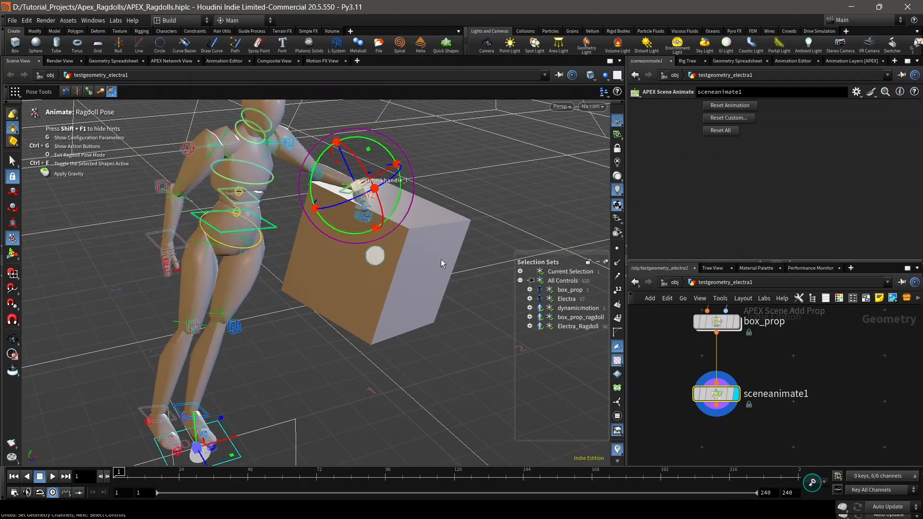
- Adjust the box's constant Ragdoll Pose parameters to about -0.13 Bounce and 2.536 Friction, and close them
click(407, 298)
key(g)
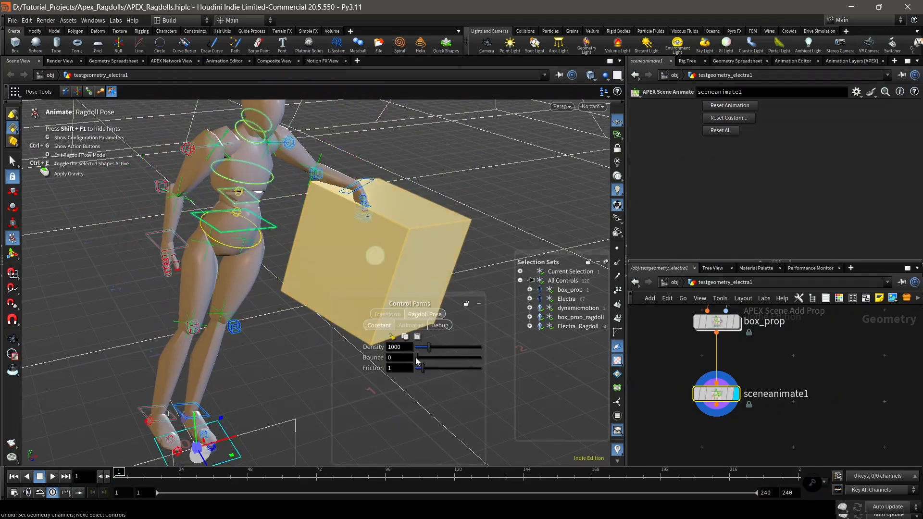
mouse_move(424, 360)
mouse_down()
mouse_move(438, 361)
mouse_move(419, 369)
mouse_up()
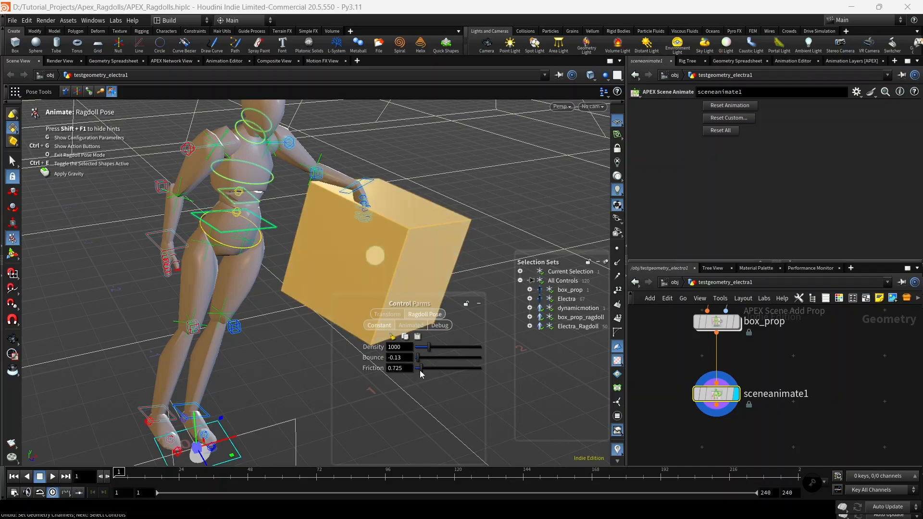
drag(428, 370, 431, 370)
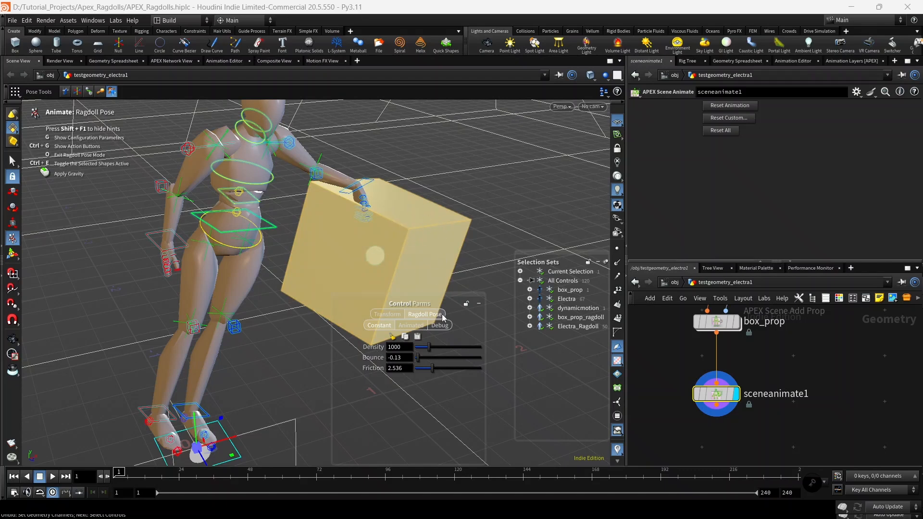
drag(439, 368, 422, 351)
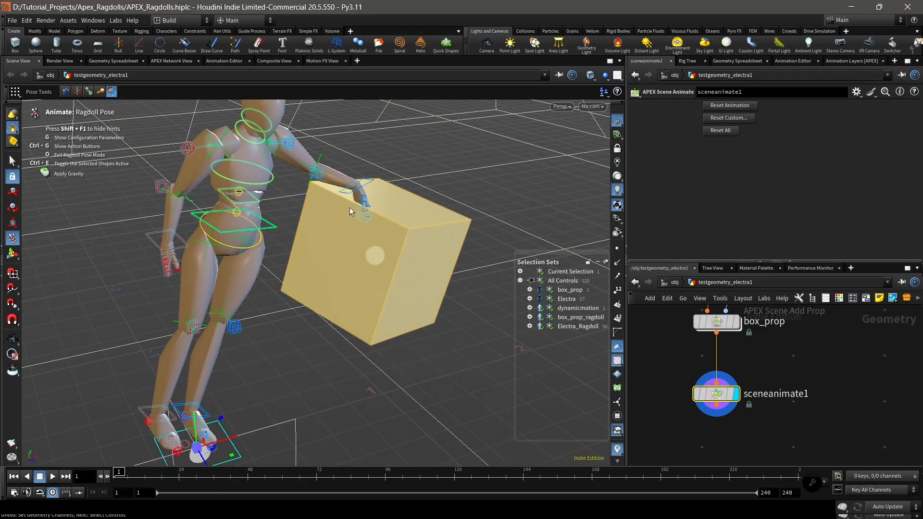
key(Escape)
- Pull the left arm IK handle forward and down from another angle to lean the character over the box
drag(352, 167, 396, 227)
click(191, 188)
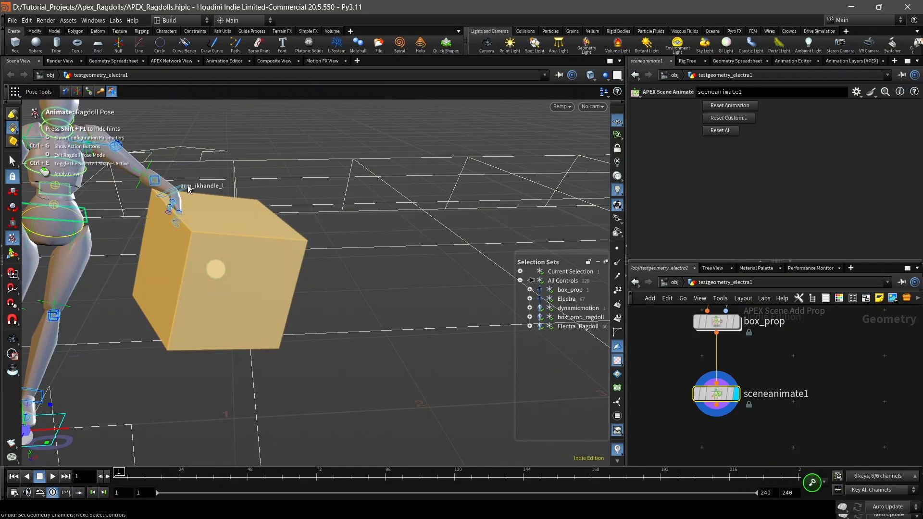
drag(193, 186, 254, 244)
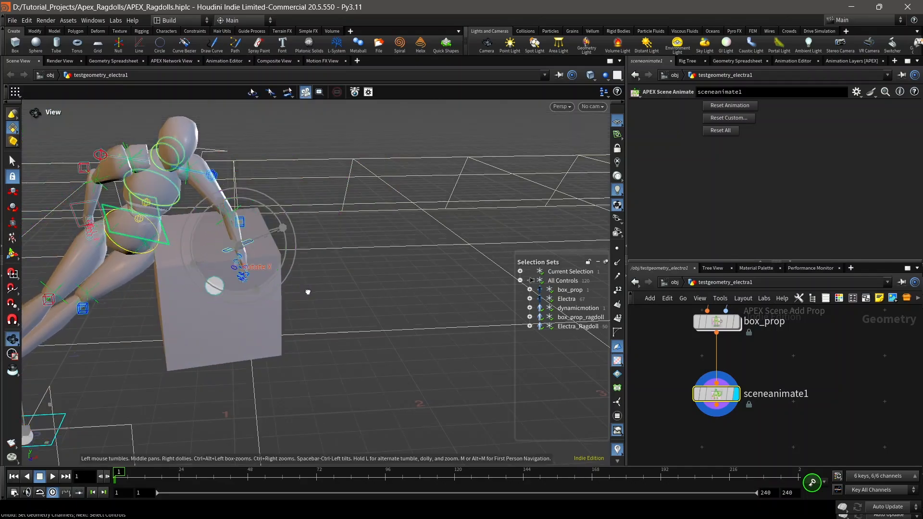
alt+drag(307, 291, 275, 280)
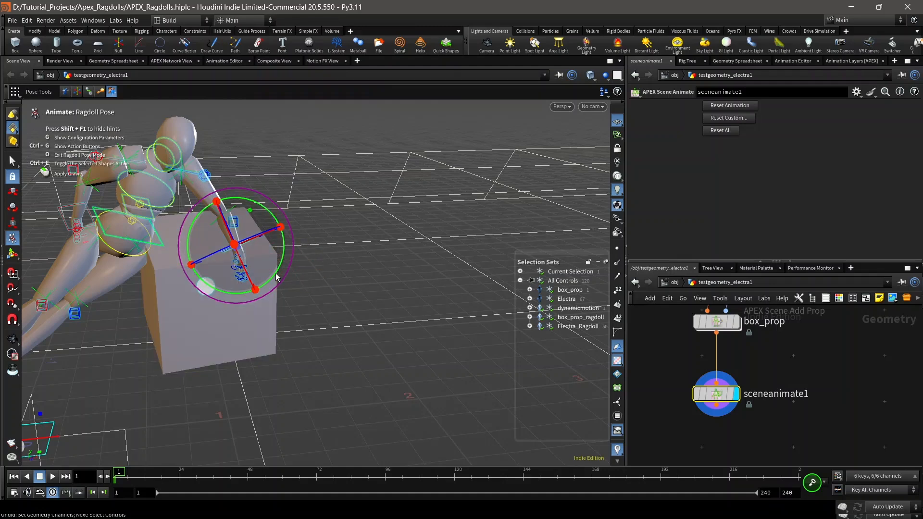
alt+drag(324, 270, 373, 270)
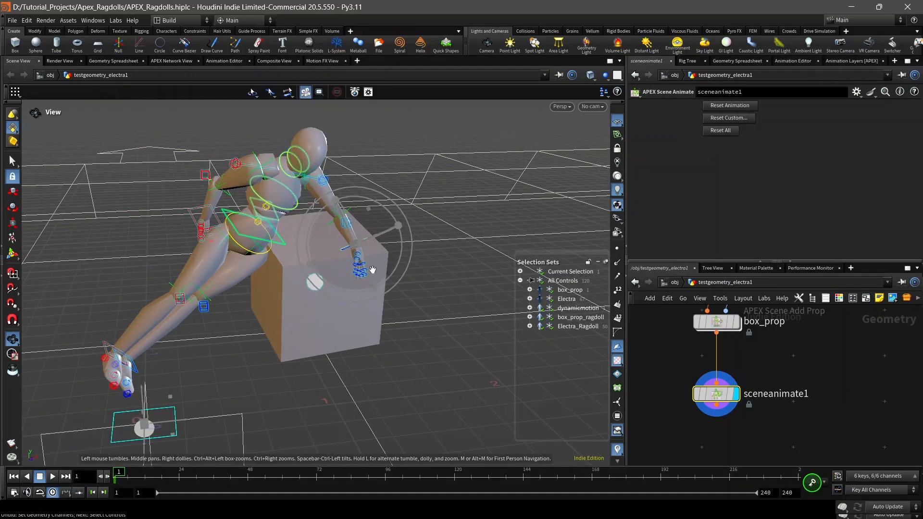
- Toggle the visibility of Electra and Electra_Ragdoll in turn to compare them, leaving both shown
click(539, 300)
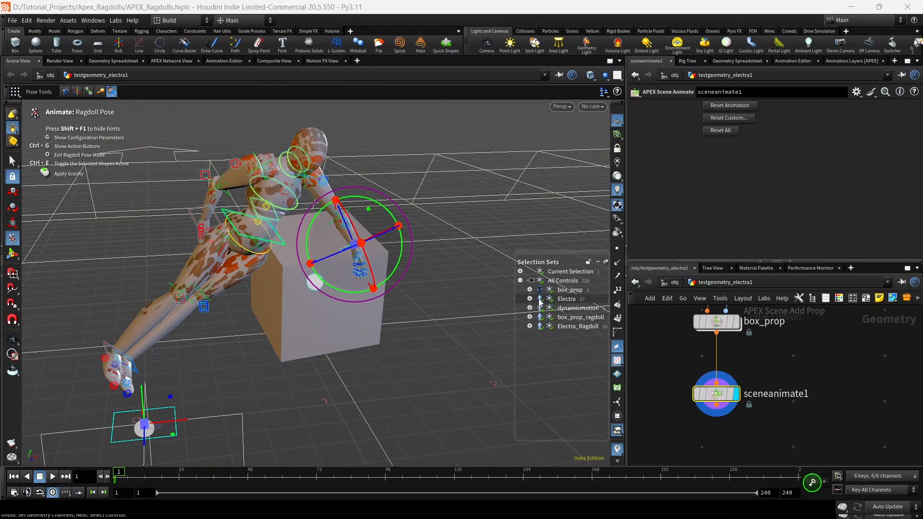
click(540, 326)
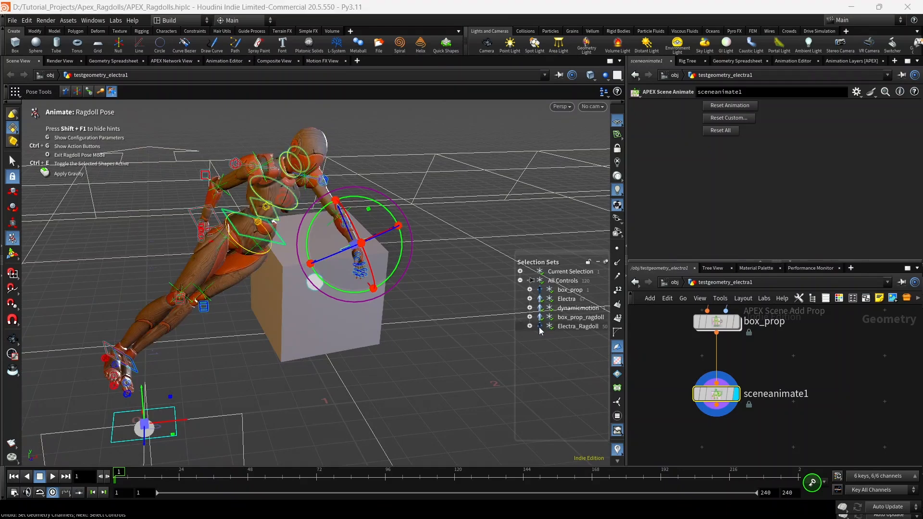
click(538, 326)
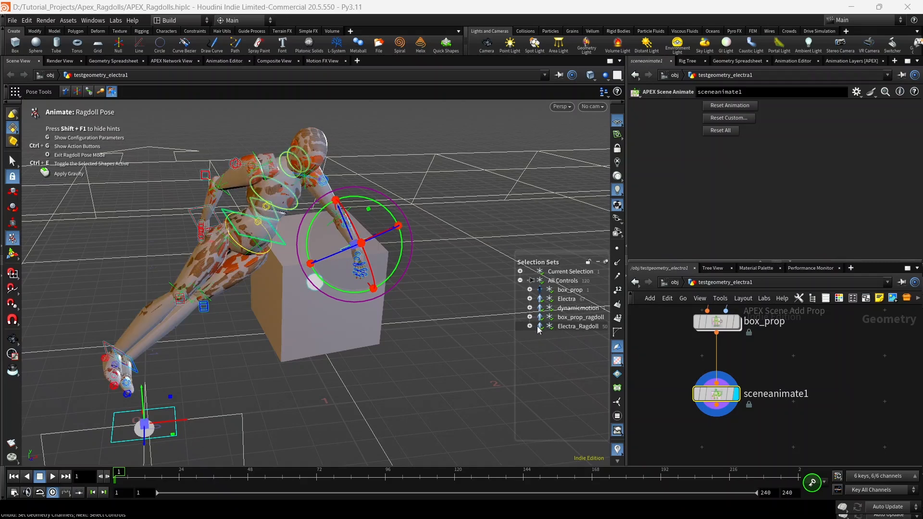
click(539, 300)
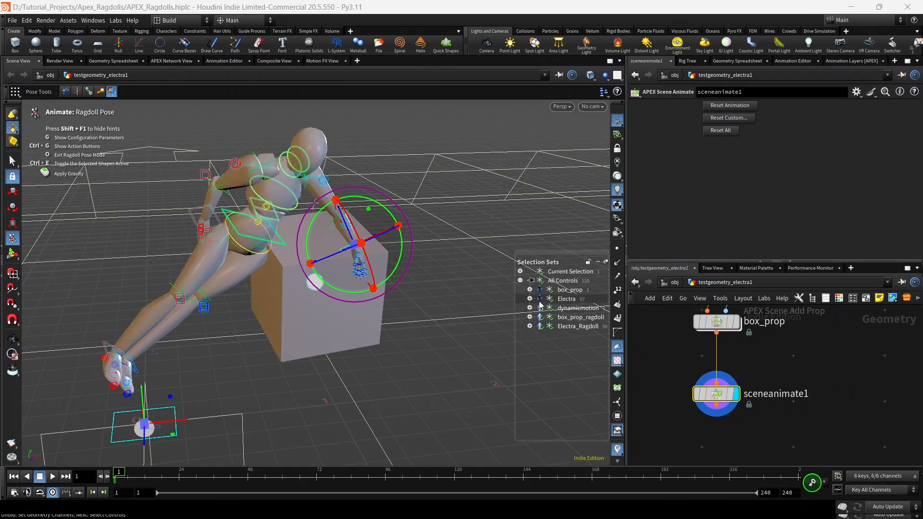
click(539, 301)
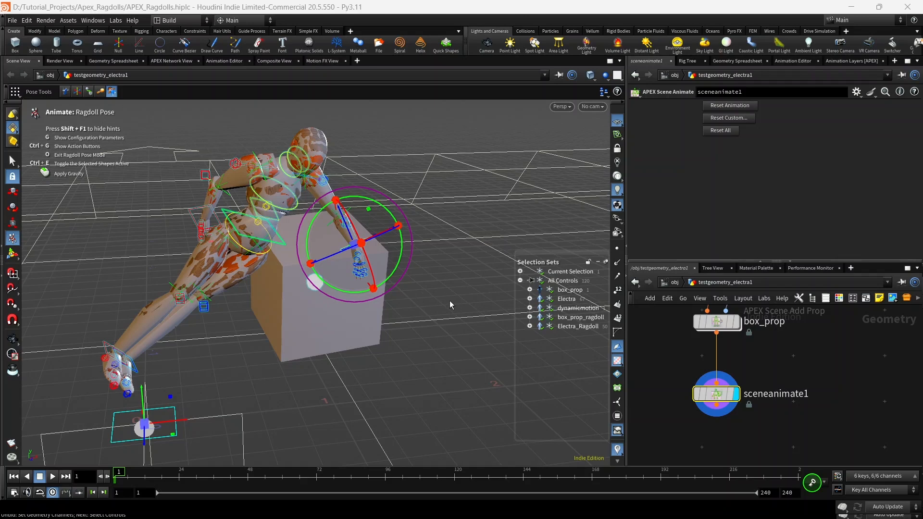
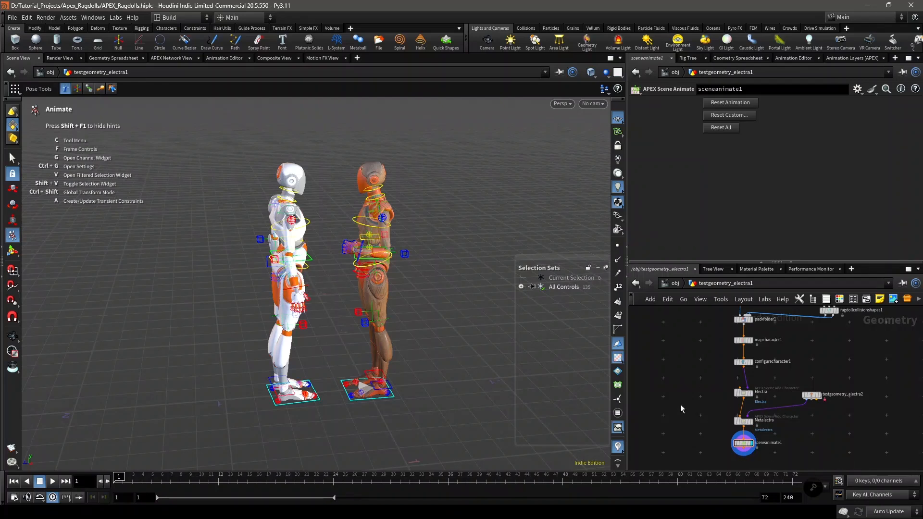
- Display the testgeometry_electra2 node that feeds Metalectra, and show its parameters
scroll(769, 378, down, 3)
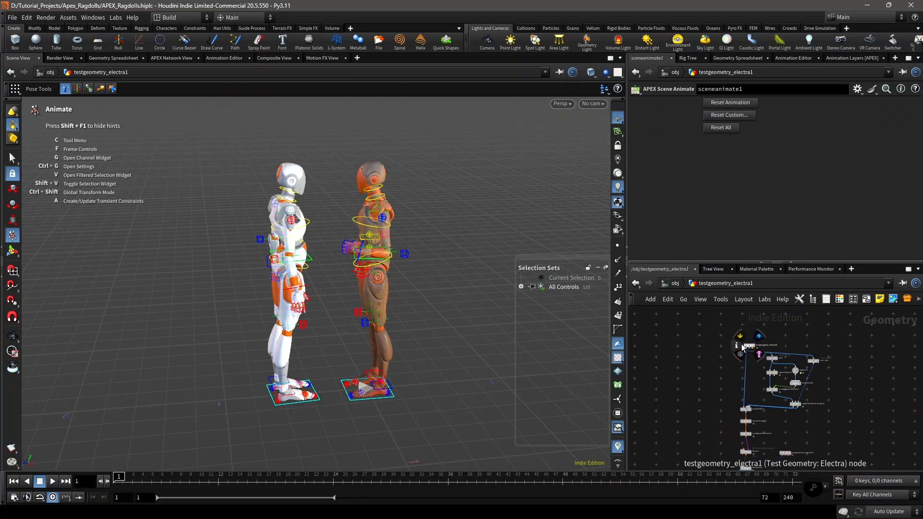
middle_drag(760, 425, 726, 355)
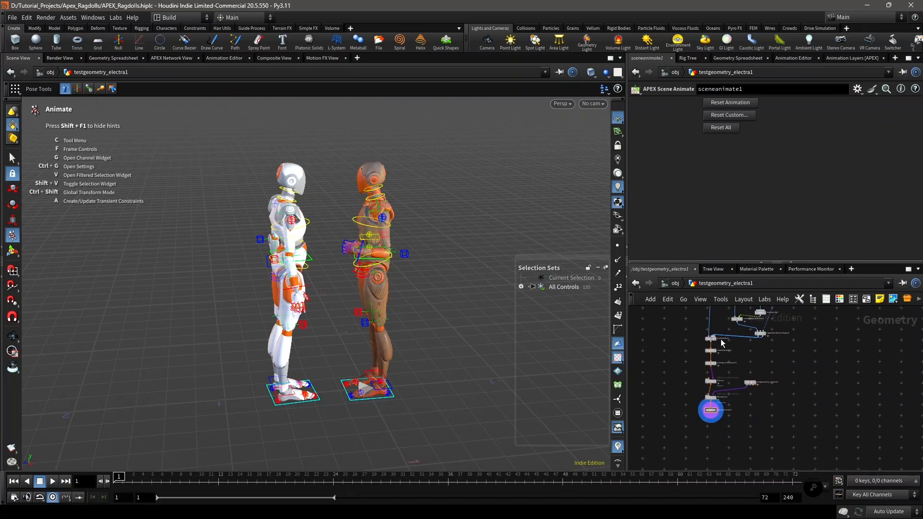
scroll(727, 377, up, 4)
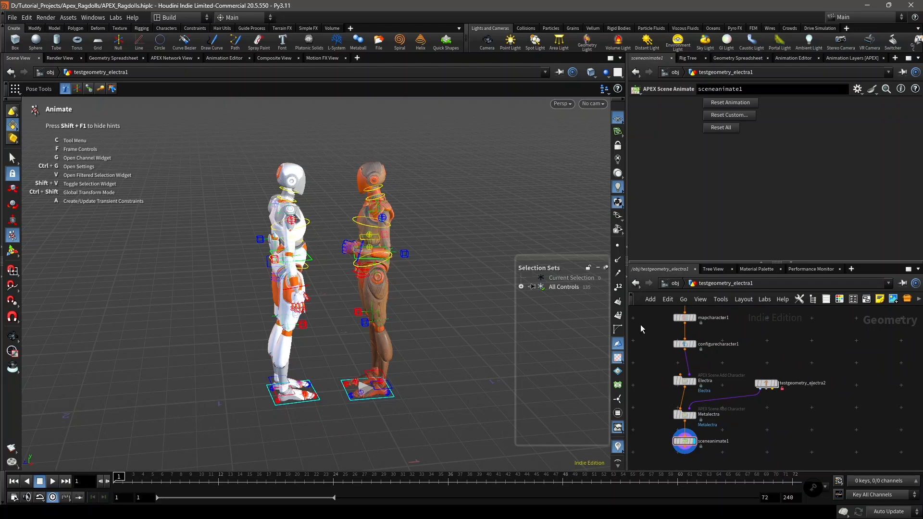
scroll(786, 387, up, 2)
scroll(786, 386, up, 1)
click(778, 386)
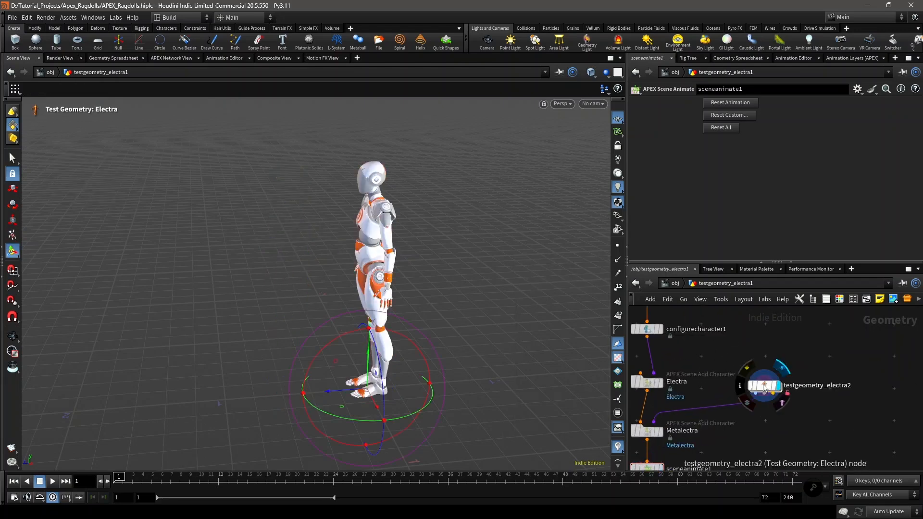
click(763, 385)
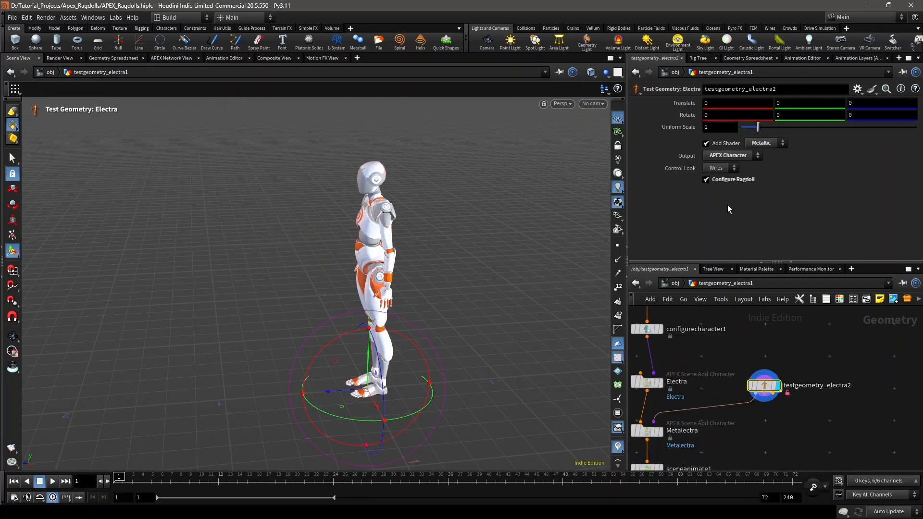
- Examine the node network around testgeometry_electra2 and Metalectra, and the description of the Configure Ragdoll option
scroll(807, 341, down, 3)
key(h)
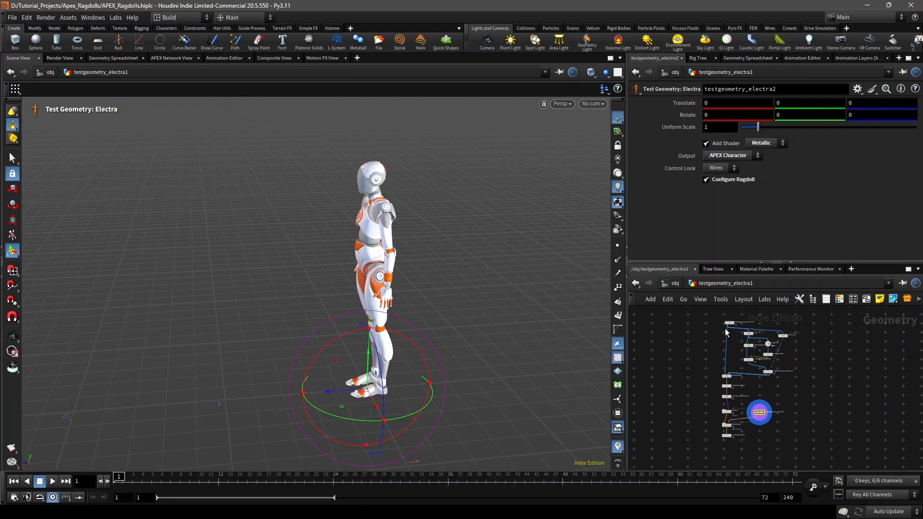
scroll(764, 419, up, 4)
scroll(799, 405, down, 3)
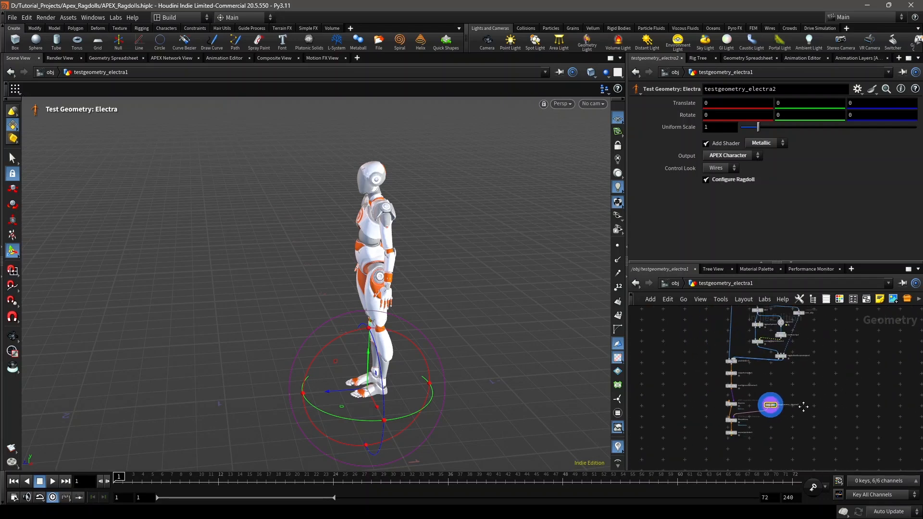
middle_drag(803, 407, 752, 364)
scroll(714, 388, up, 3)
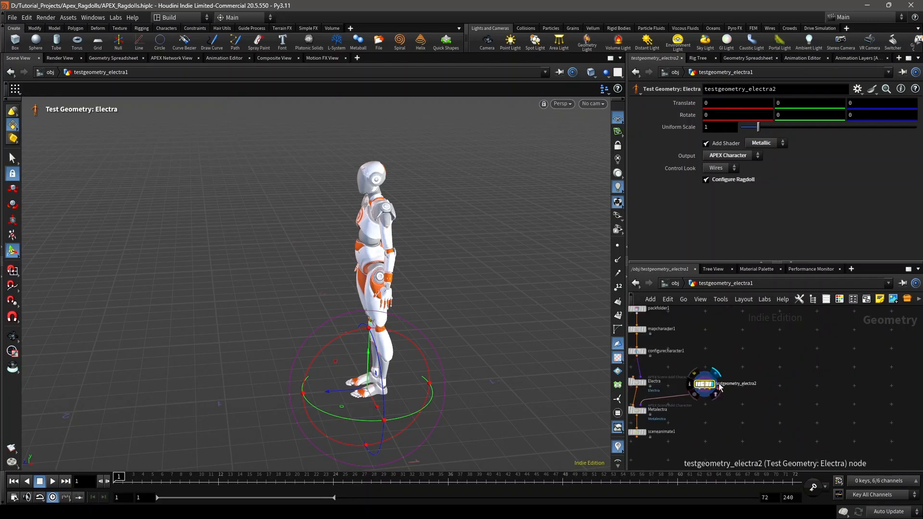
middle_drag(741, 395, 793, 385)
scroll(752, 379, up, 2)
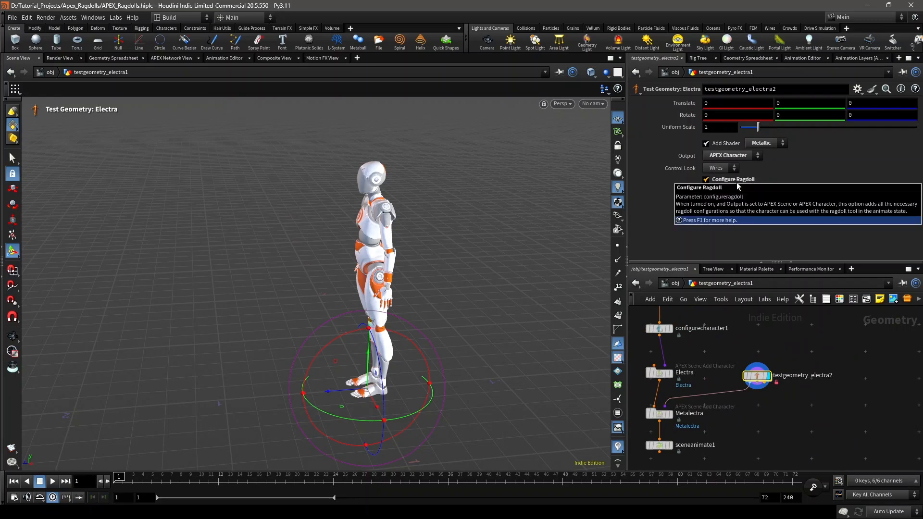
mouse_move(797, 403)
middle_down()
mouse_move(824, 412)
mouse_move(807, 405)
middle_up()
middle_drag(705, 357, 716, 397)
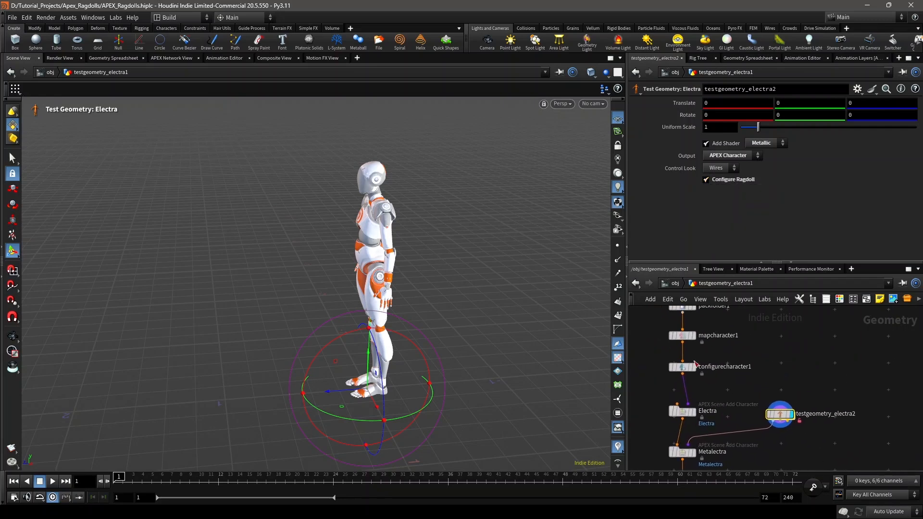
- Compare the Ragdoll settings of configurecharacter1 with the Configure Ragdoll option of testgeometry_electra2
click(682, 368)
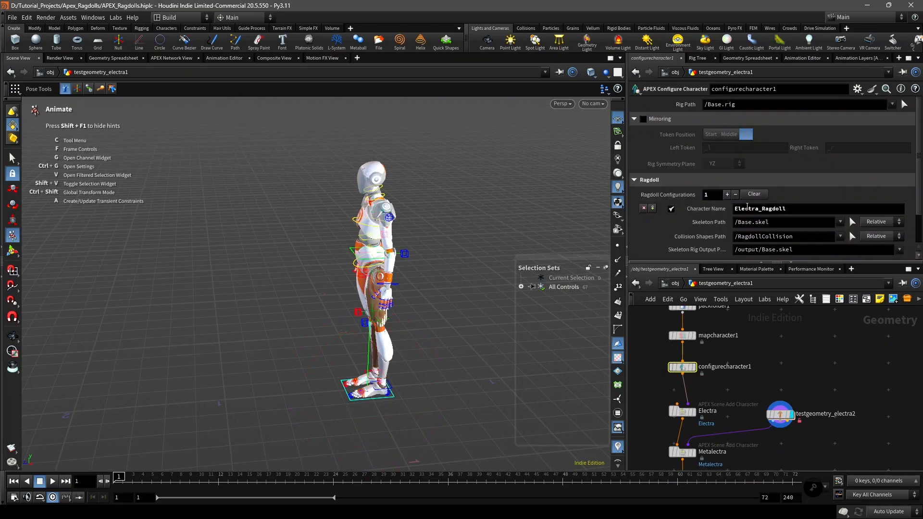
scroll(707, 331, down, 6)
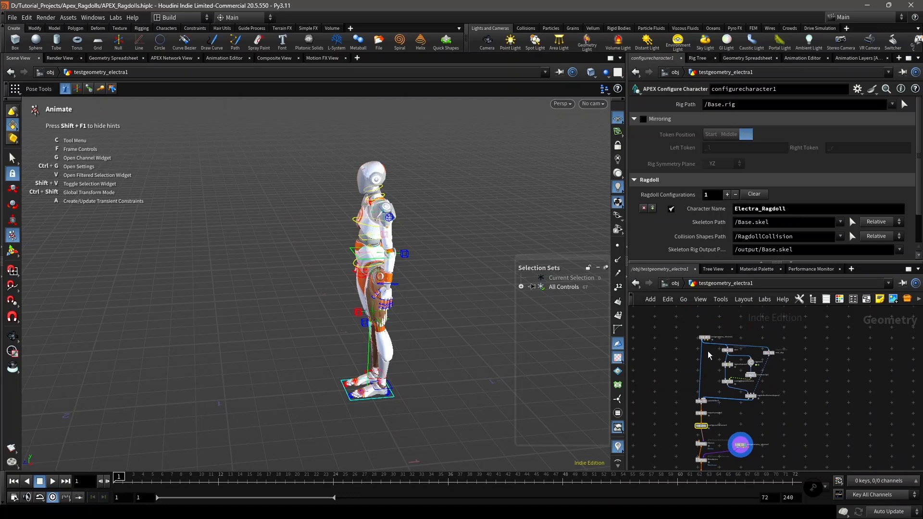
scroll(728, 387, up, 8)
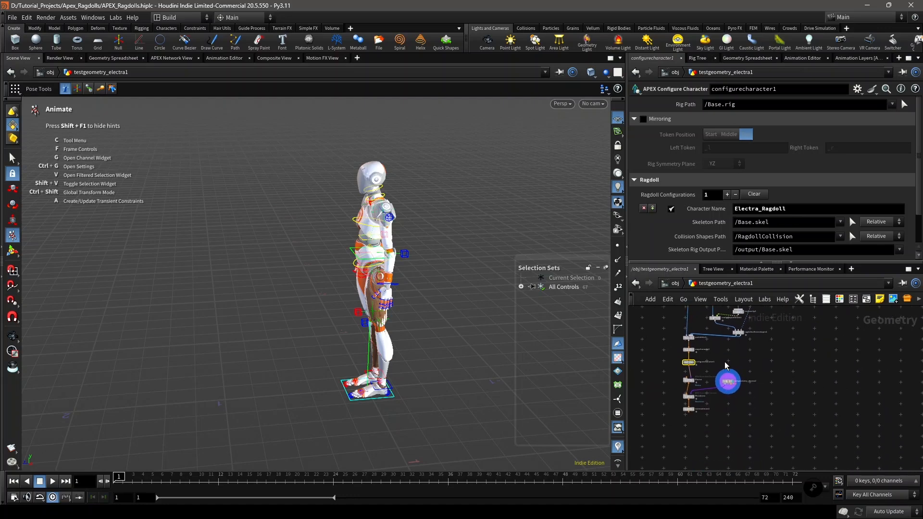
click(726, 390)
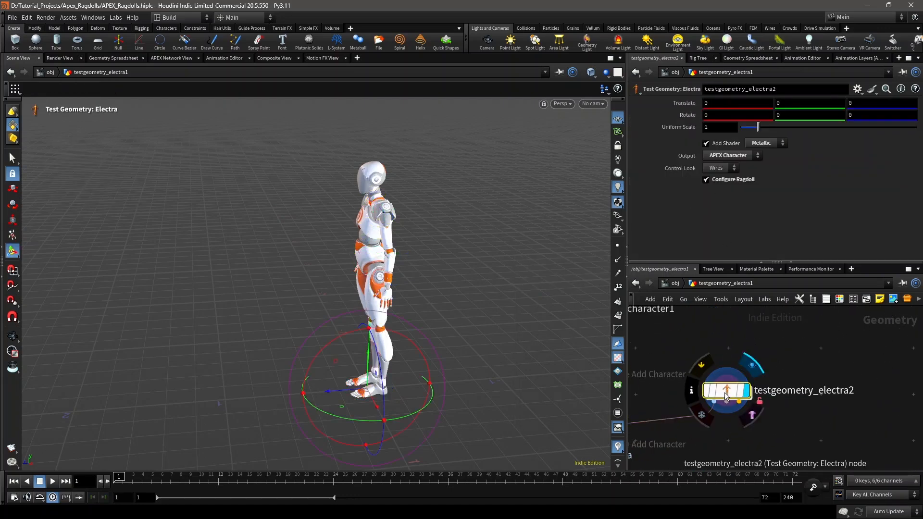
scroll(734, 347, down, 3)
middle_drag(734, 347, 779, 340)
scroll(764, 376, up, 2)
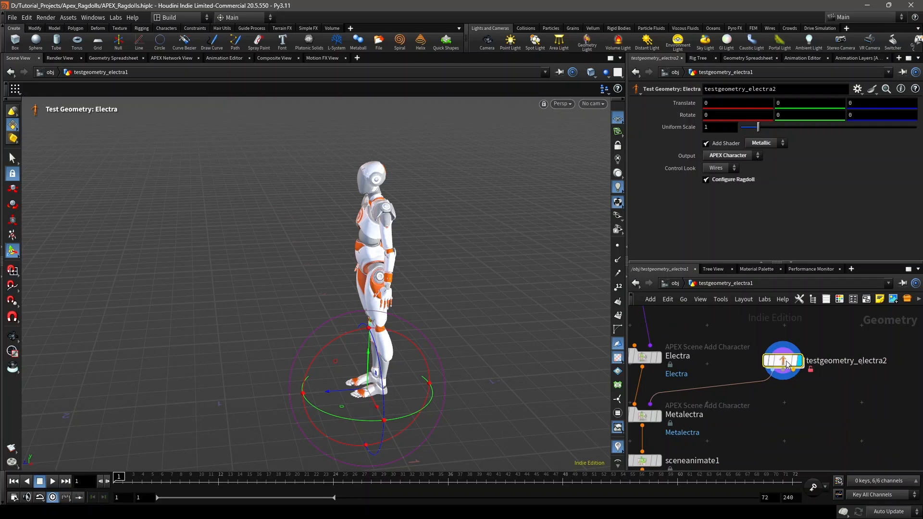
scroll(787, 365, down, 3)
click(695, 360)
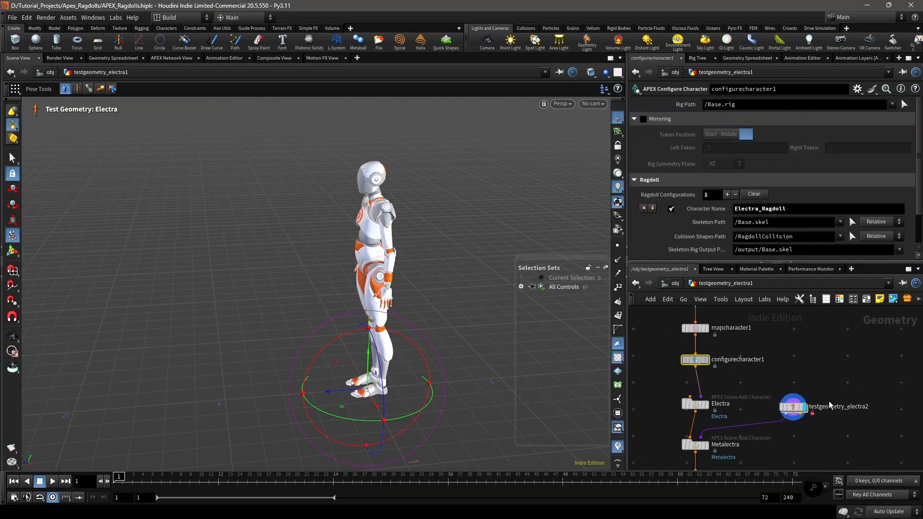
click(792, 406)
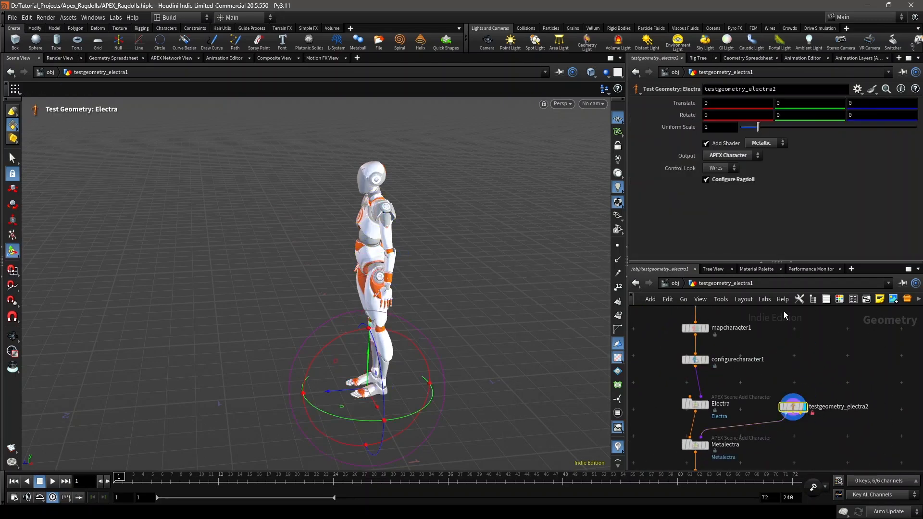
middle_drag(859, 404, 813, 389)
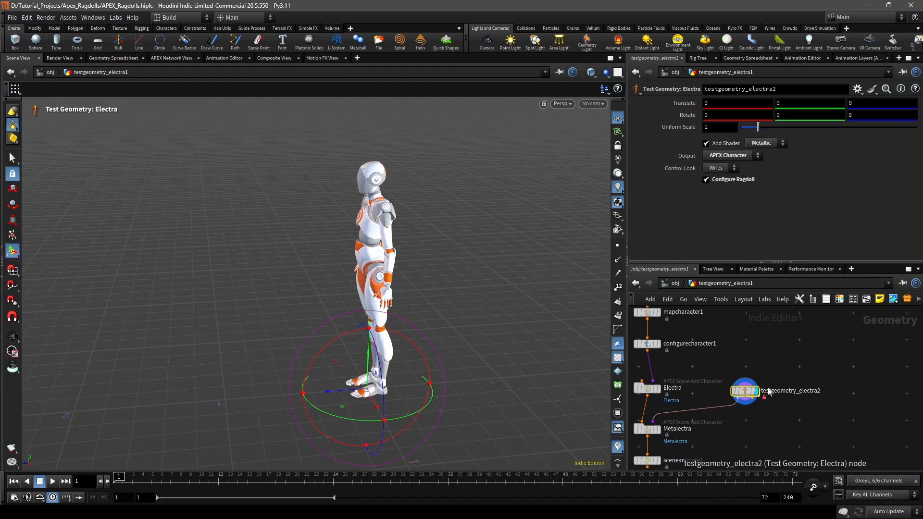
scroll(768, 392, up, 2)
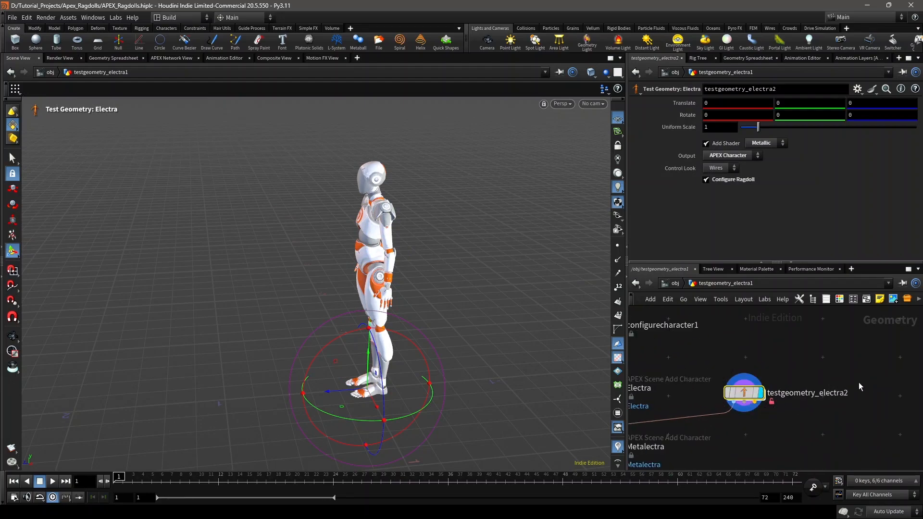
- Add a new Test Geometry: Electra node beside testgeometry_electra2
key(Tab)
text(ele)
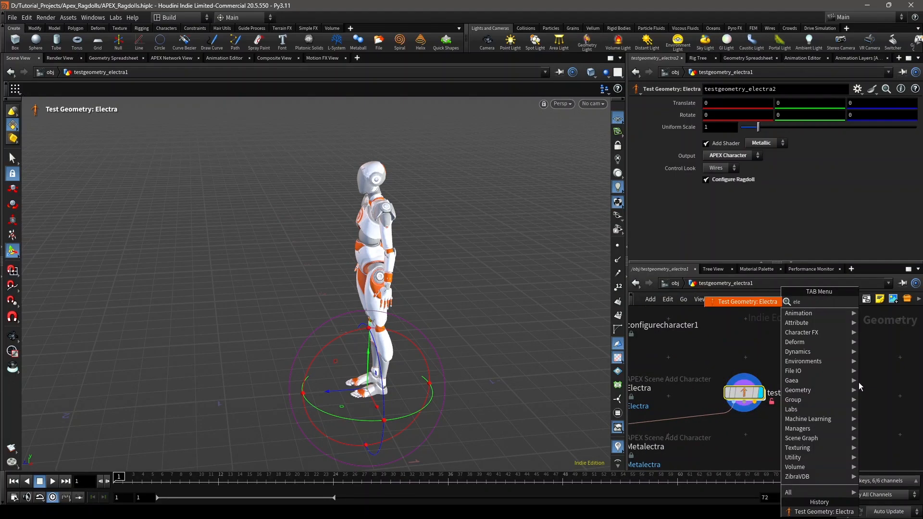
click(750, 302)
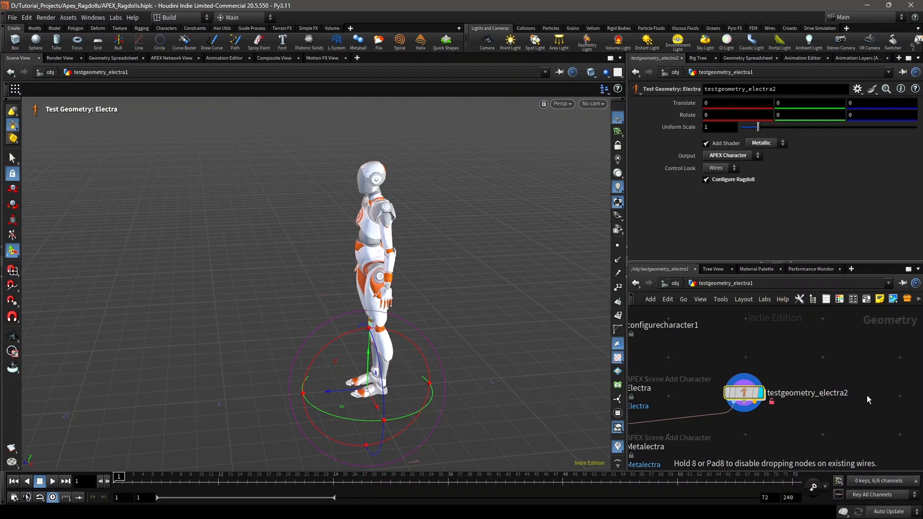
click(791, 387)
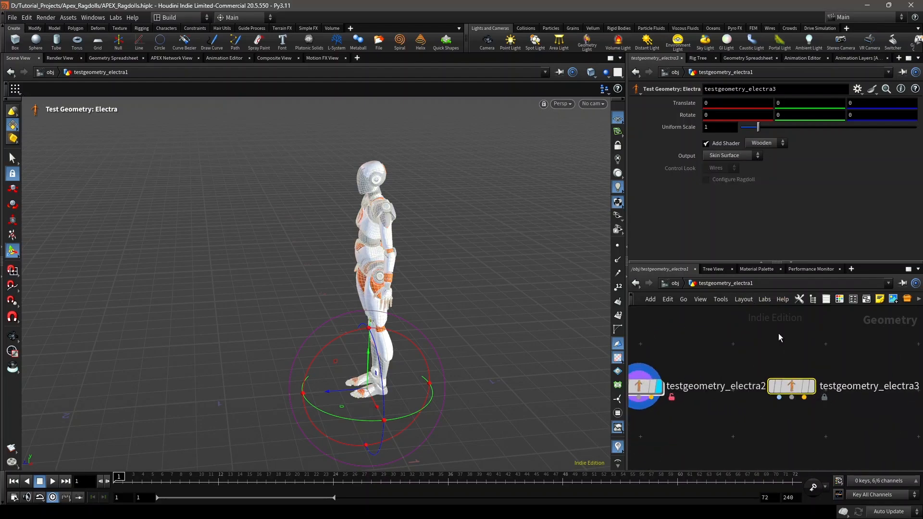
- Allow editing of the new testgeometry_electra3 node's contents and enter its internal network
middle_click(799, 398)
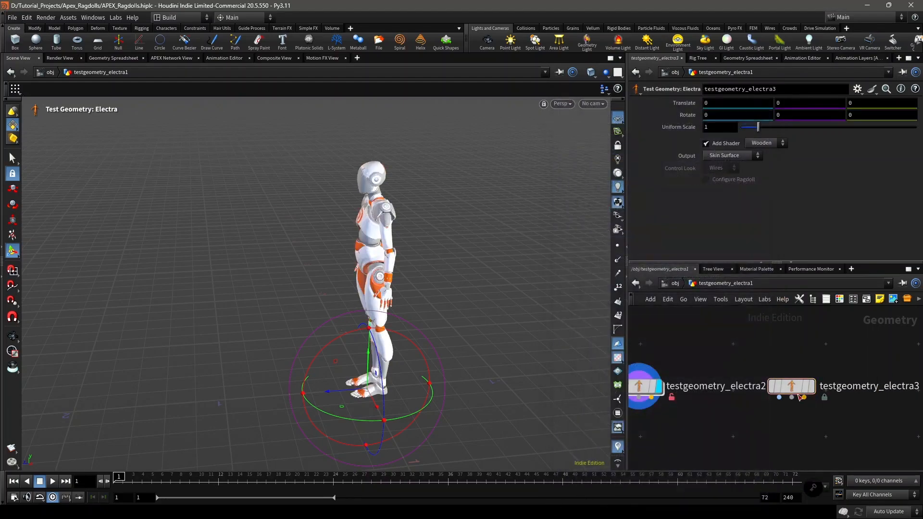
right_click(799, 398)
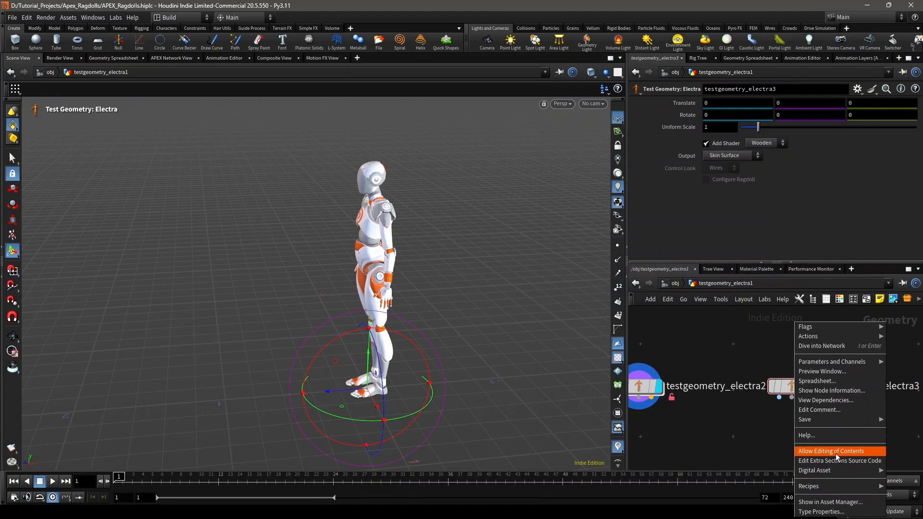
click(837, 452)
double_click(791, 389)
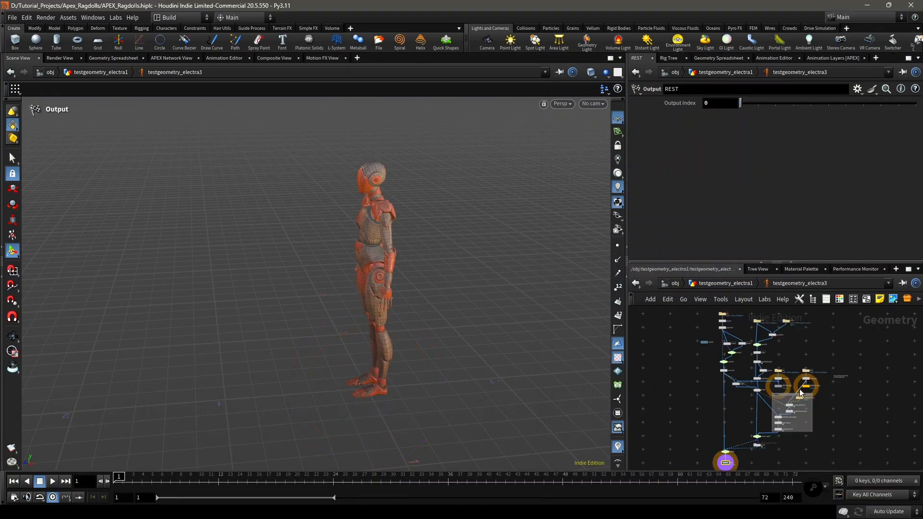
- Find the configurecharacter node in the Ragdoll network box and inspect its ragdoll Character Name
scroll(759, 380, up, 3)
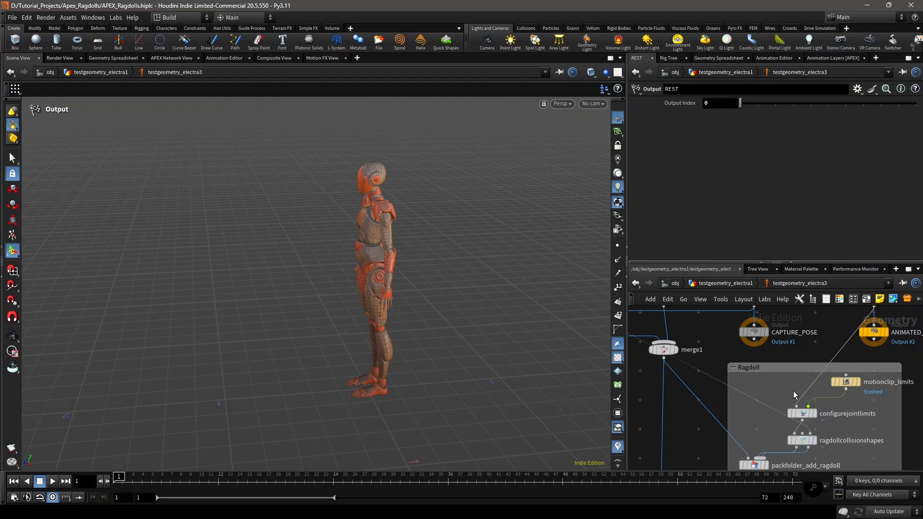
middle_drag(770, 422, 735, 363)
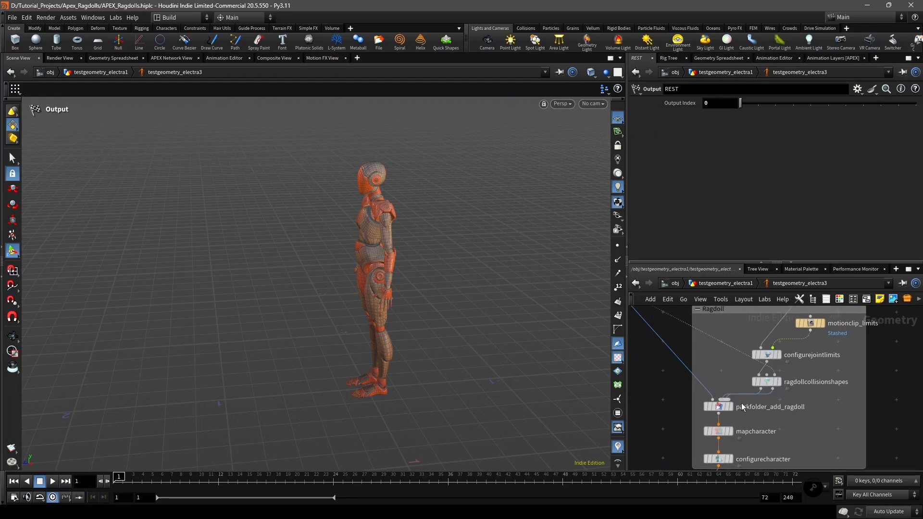
middle_drag(741, 446, 760, 390)
scroll(740, 403, up, 3)
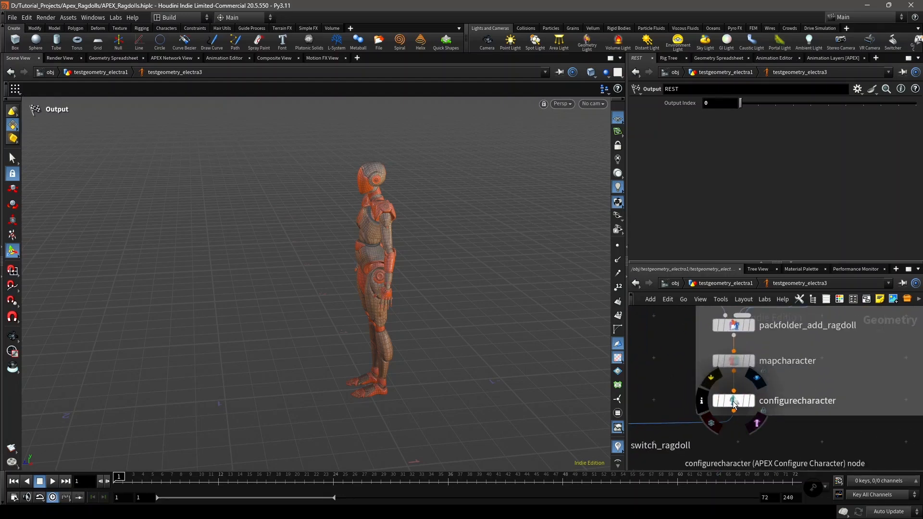
click(735, 403)
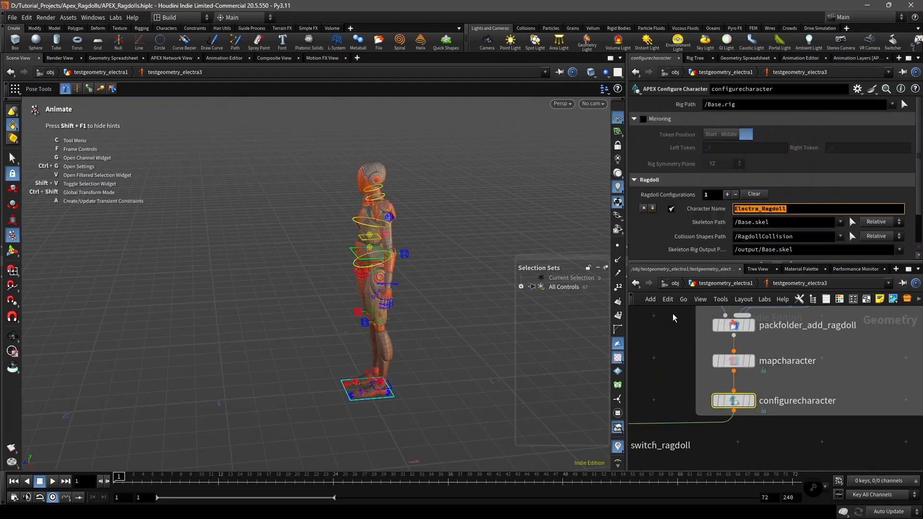
- Delete the extra testgeometry_electra3 node and check the ragdoll Character Name inside testgeometry_electra2
click(705, 287)
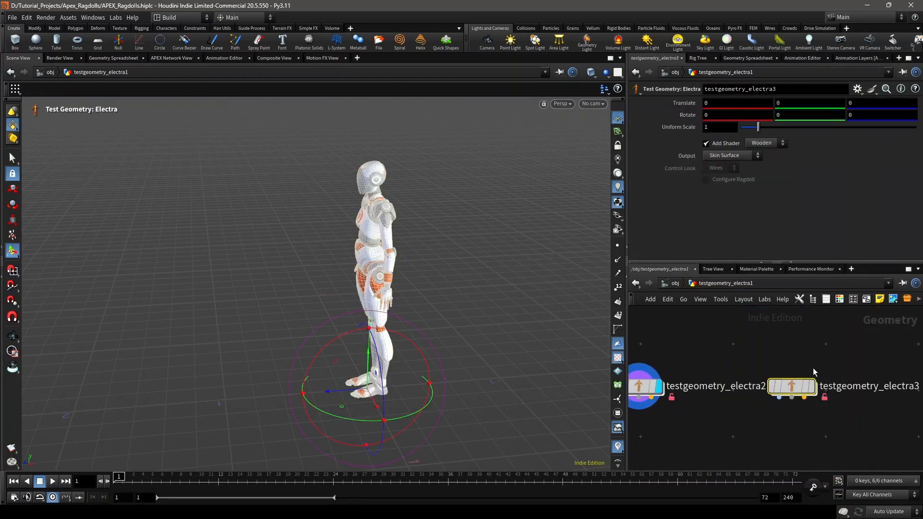
key(Delete)
double_click(692, 388)
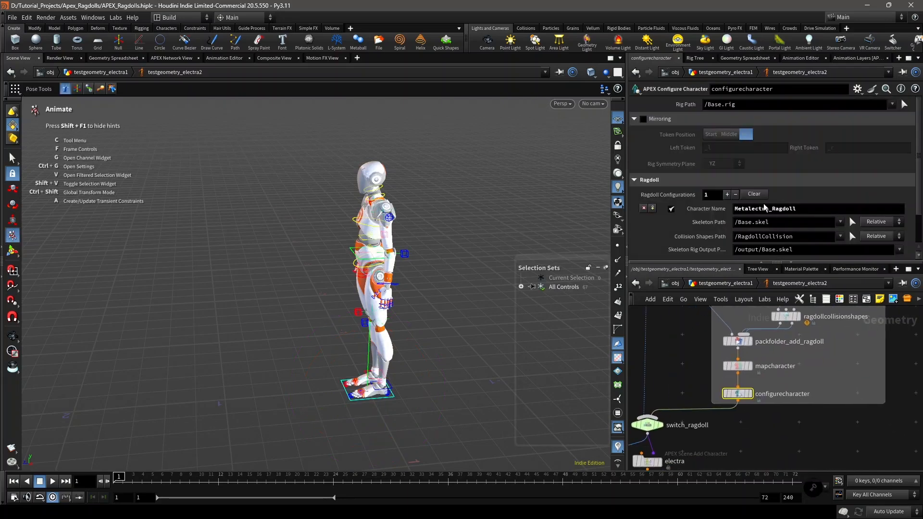
click(723, 283)
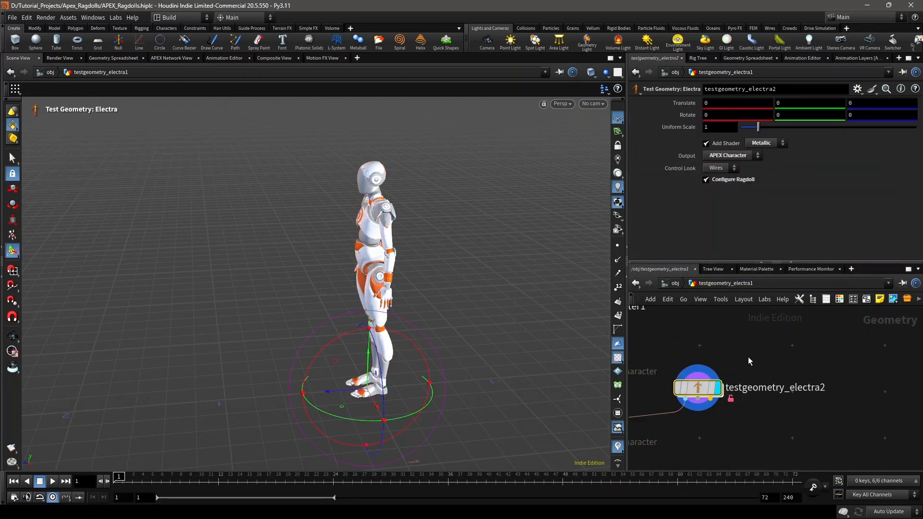
- Display the sceneanimate1 node, play and scrub the two-character animation, and return to frame 1
scroll(670, 433, up, 3)
click(681, 421)
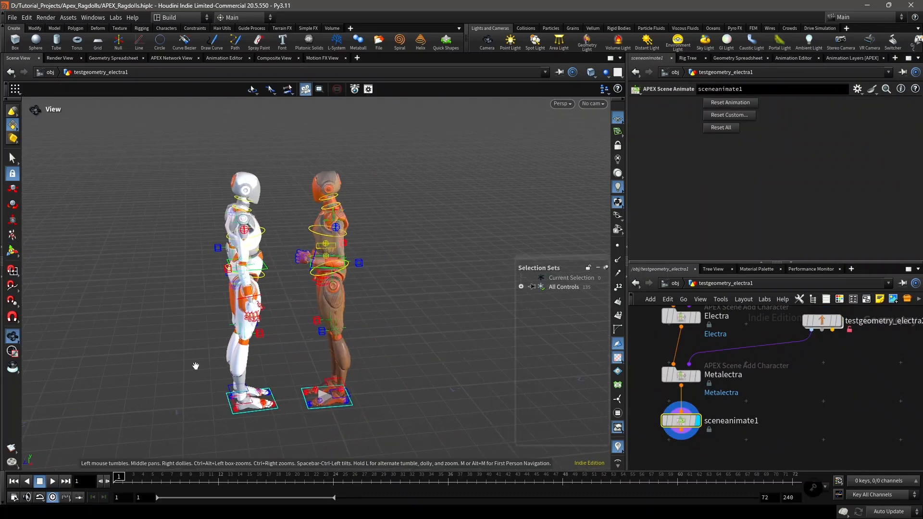
click(53, 481)
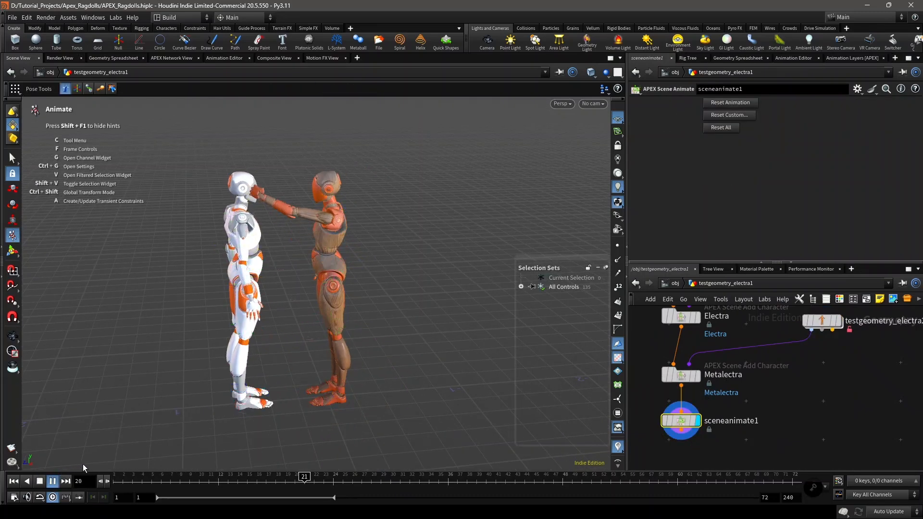
click(120, 477)
click(53, 481)
click(201, 481)
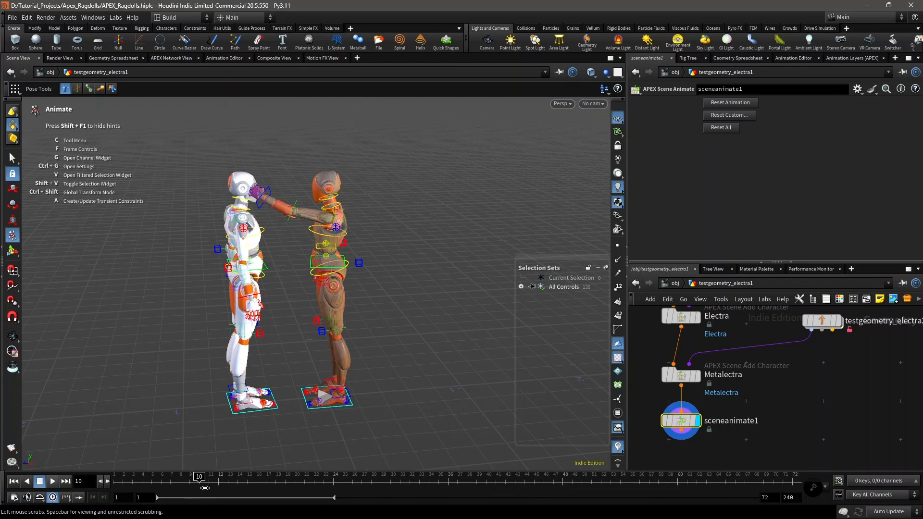
drag(207, 487, 211, 486)
drag(210, 483, 78, 478)
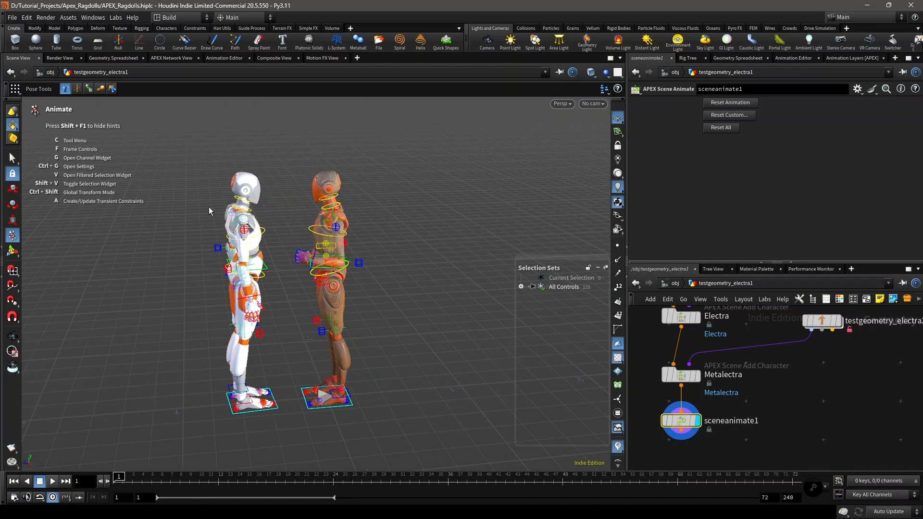
- Activate the Ragdoll tool for both characters and expand All Controls in the Selection Sets list
key(c)
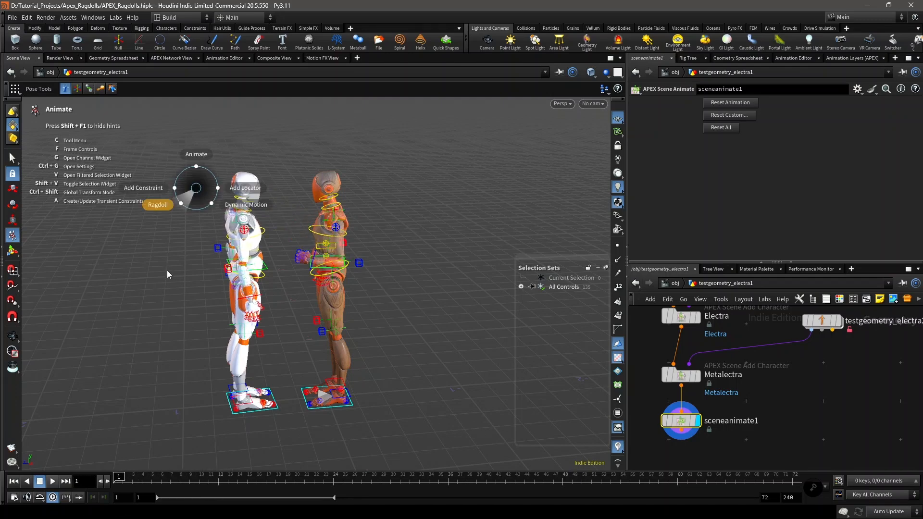
click(174, 211)
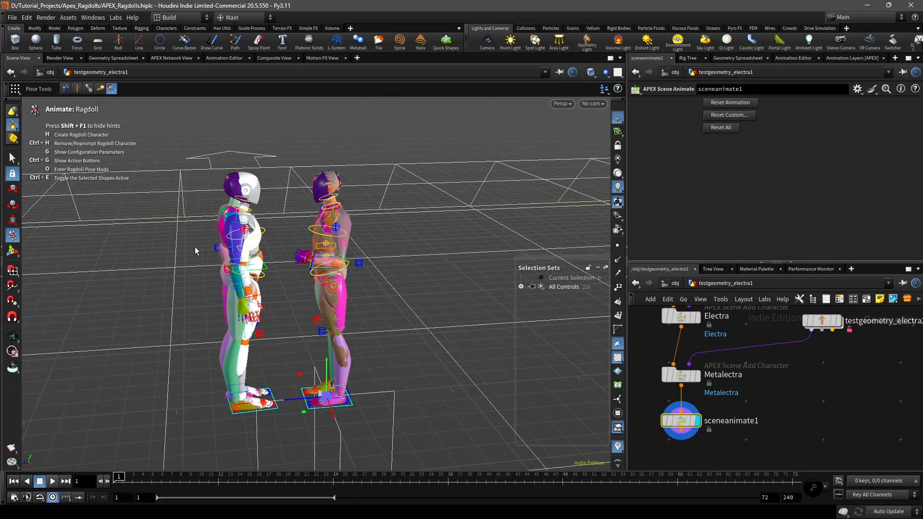
key(Escape)
drag(260, 259, 281, 268)
key(Return)
click(521, 287)
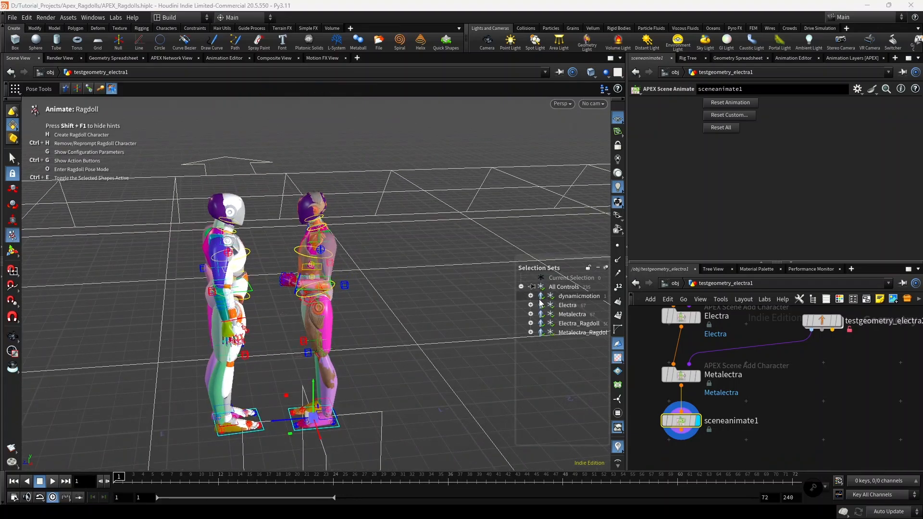
key(c)
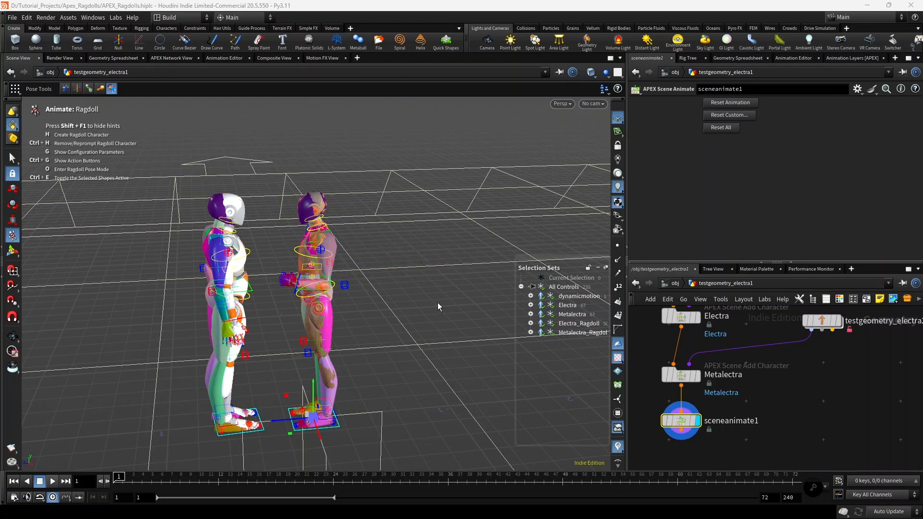
- Turn off Ground Display in the solver section of the Ragdoll Settings
key(g)
click(116, 271)
click(118, 281)
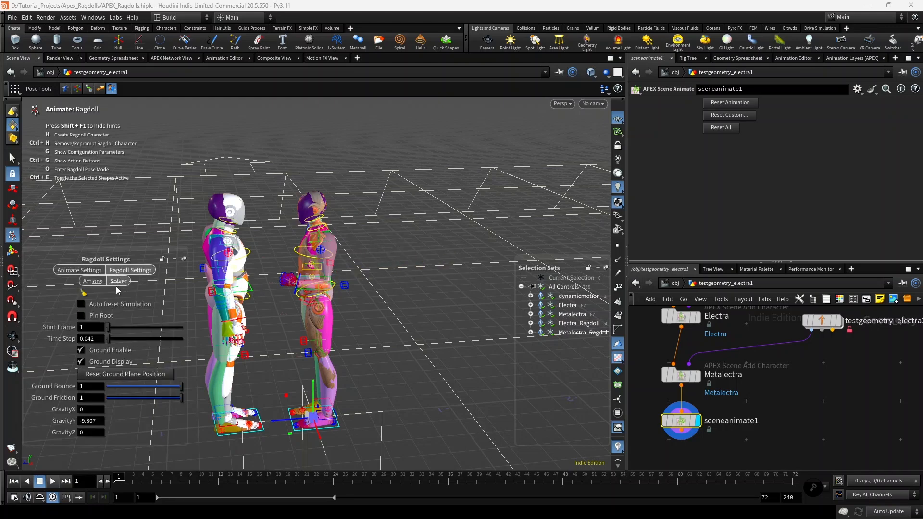
click(111, 361)
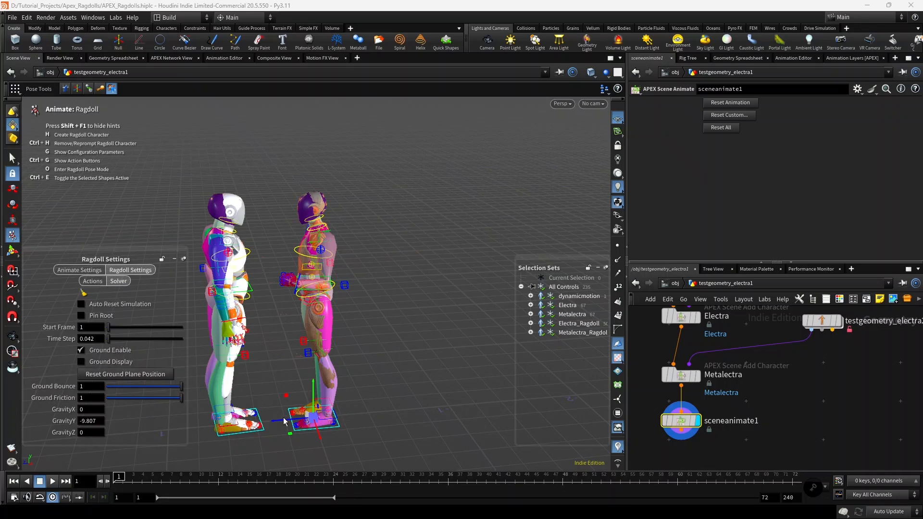
- Offset the ragdoll visualisers sideways with their handle so they stand clear of the two characters
drag(285, 422, 457, 407)
scroll(395, 347, down, 1)
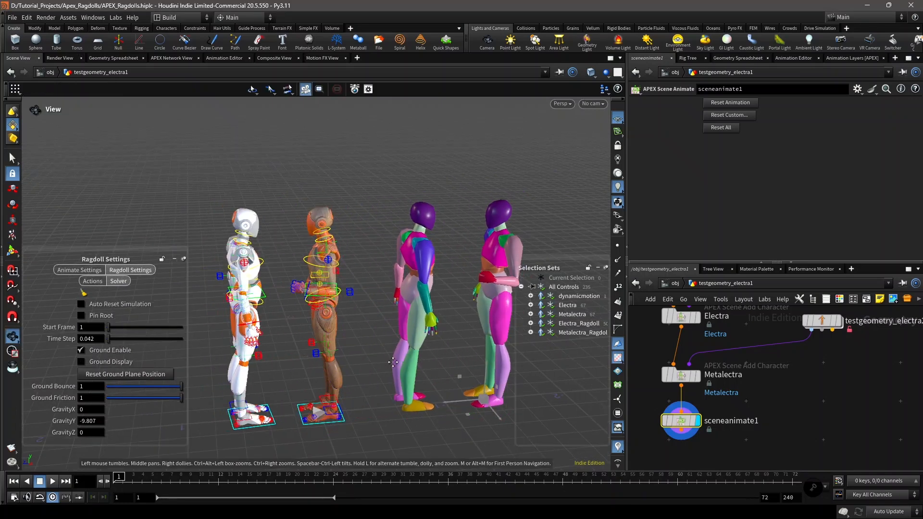
alt+middle_drag(395, 347, 341, 353)
key(Escape)
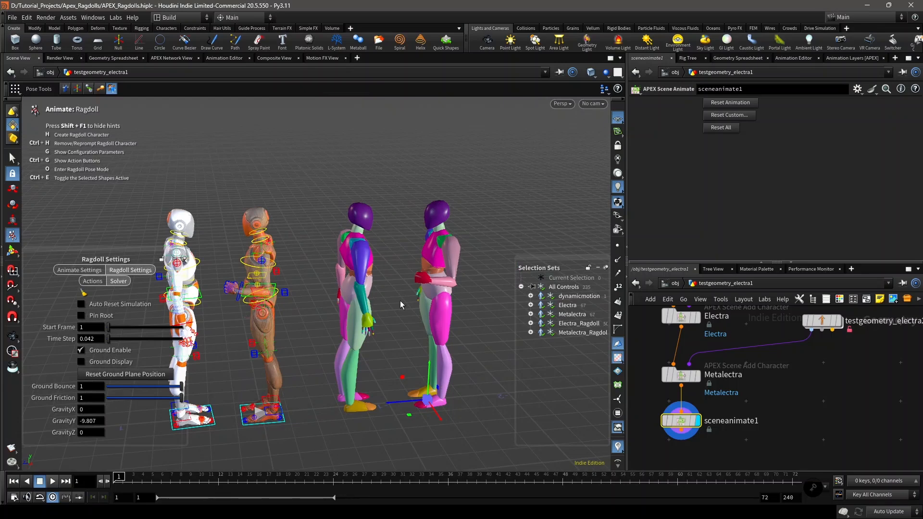
- Reload the target animation for both Electra_Ragdoll_motionclip and Metalectra_Ragdoll_motionclip, and hide the Ragdoll Settings
key(g)
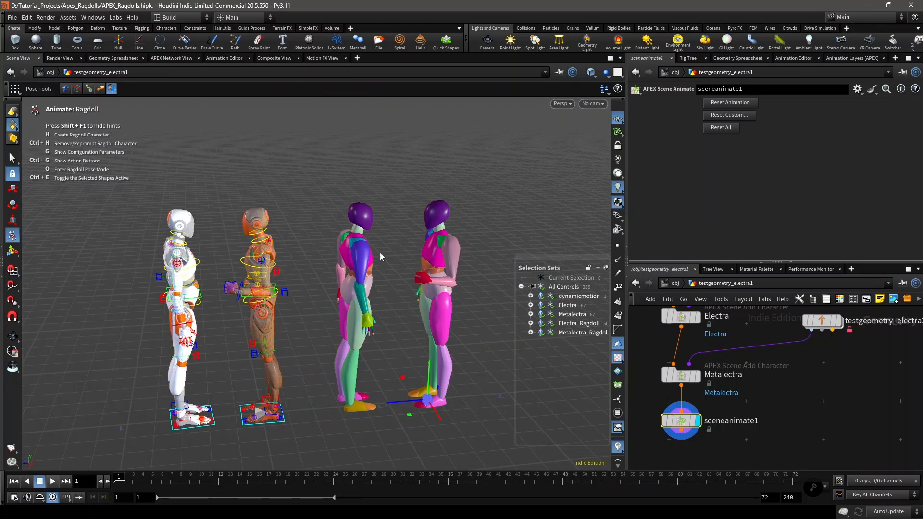
key(g)
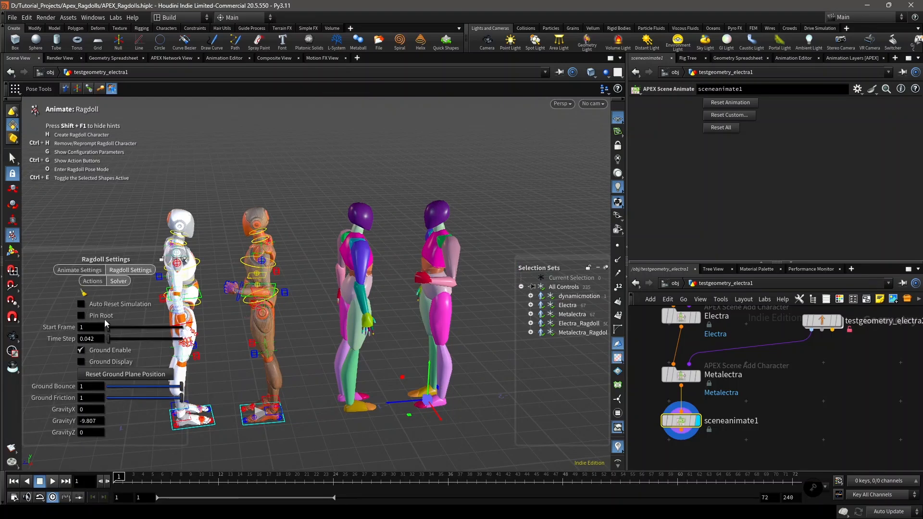
click(92, 283)
click(120, 294)
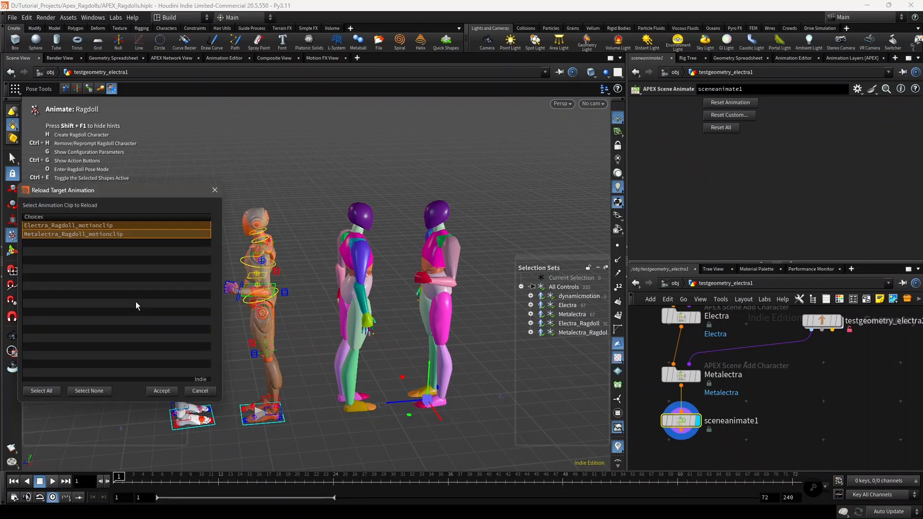
click(162, 391)
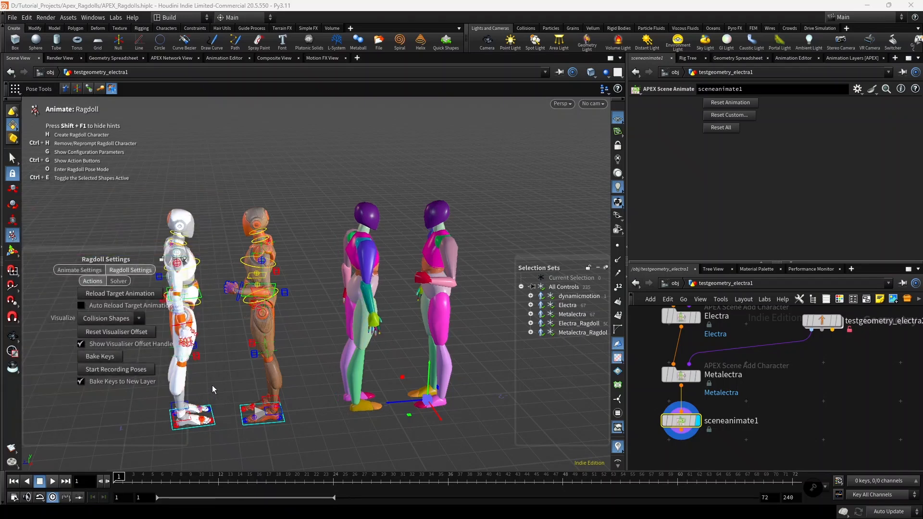
key(g)
- Scrub the ragdoll simulation up to frame 11 to examine the contact between the characters, and return to frame 1
drag(189, 480, 132, 478)
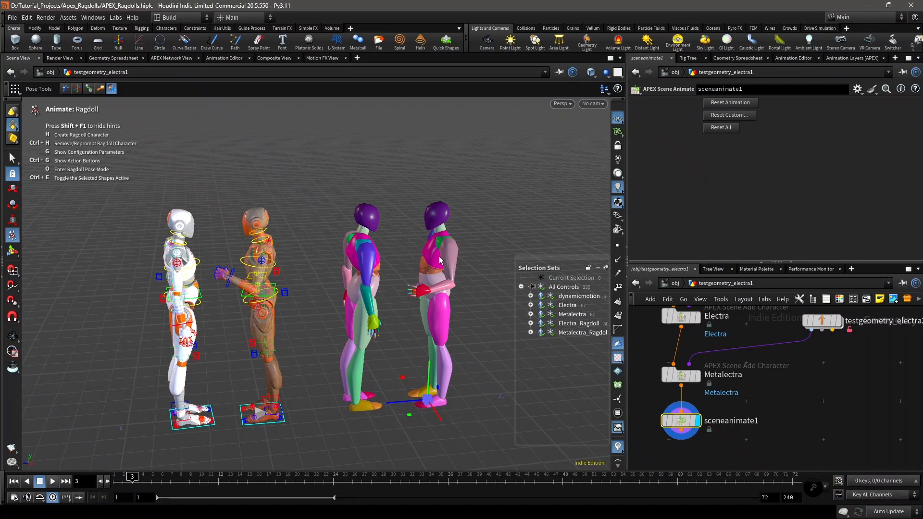
mouse_move(402, 187)
mouse_down()
mouse_move(445, 247)
mouse_move(470, 381)
mouse_move(467, 432)
mouse_move(469, 250)
mouse_move(447, 207)
mouse_move(406, 192)
mouse_up()
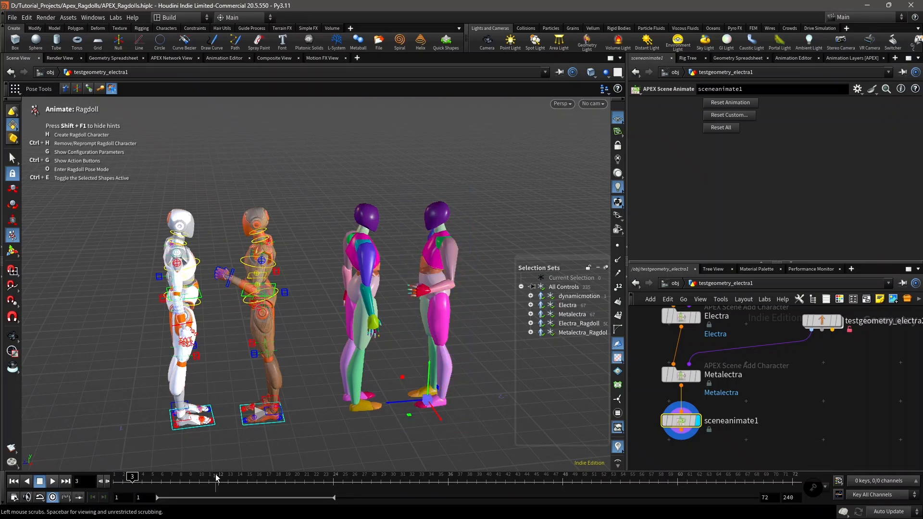
click(207, 486)
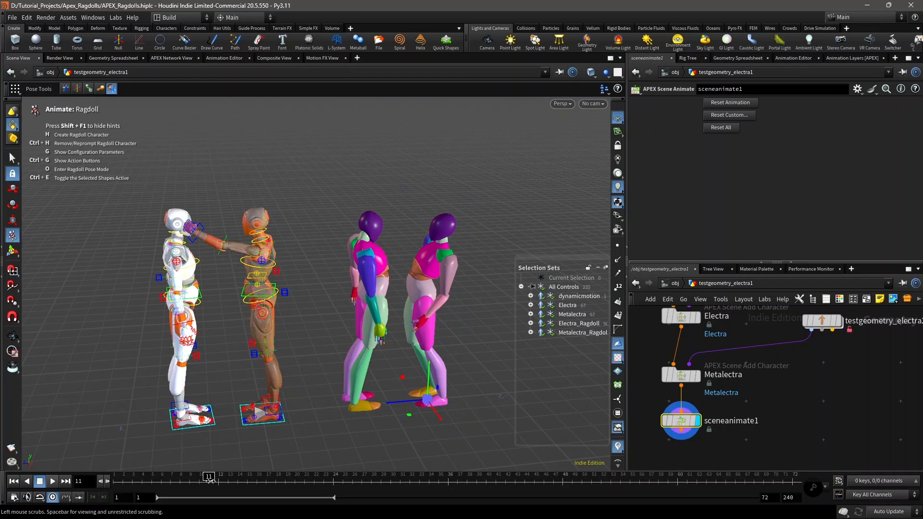
drag(200, 482, 48, 484)
- Show the ragdoll configuration parameters and move the Ragdoll Parms window away from the ragdoll visualisers
key(space)
middle_drag(377, 382, 348, 381)
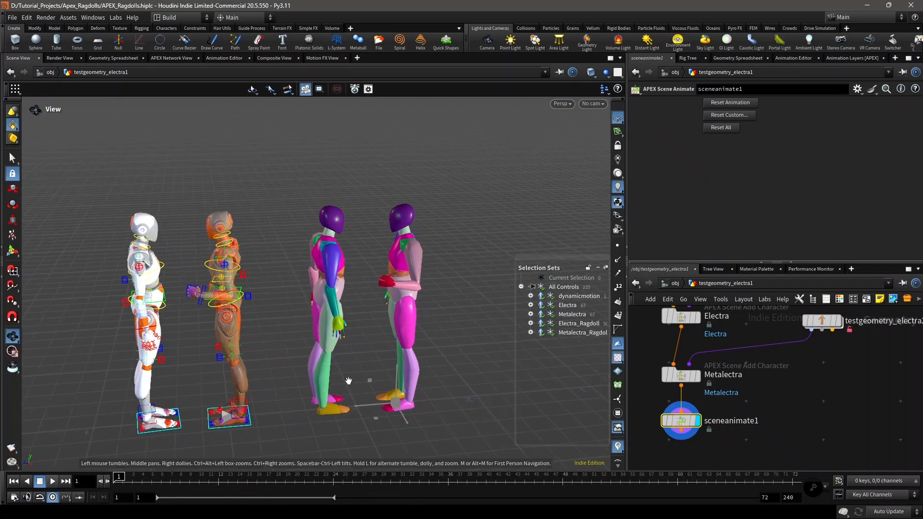
right_drag(348, 381, 356, 382)
middle_drag(357, 383, 347, 373)
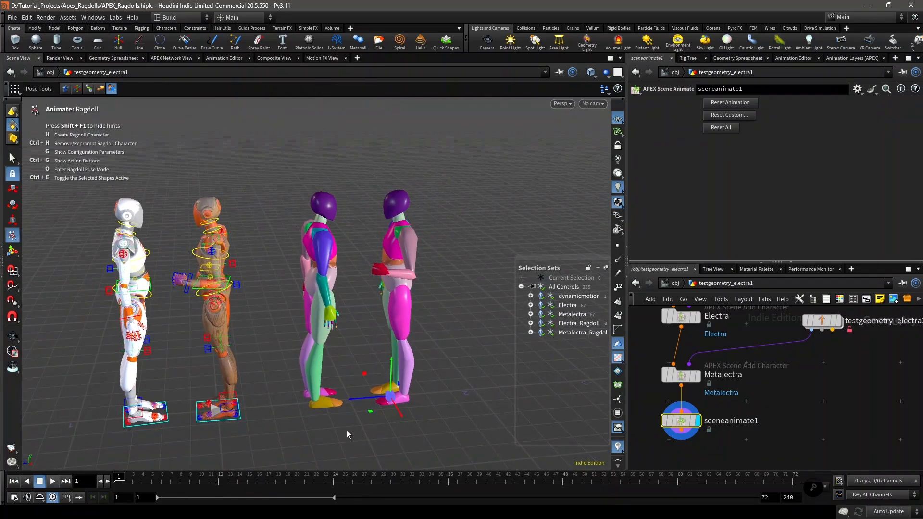
drag(335, 392, 356, 440)
click(579, 324)
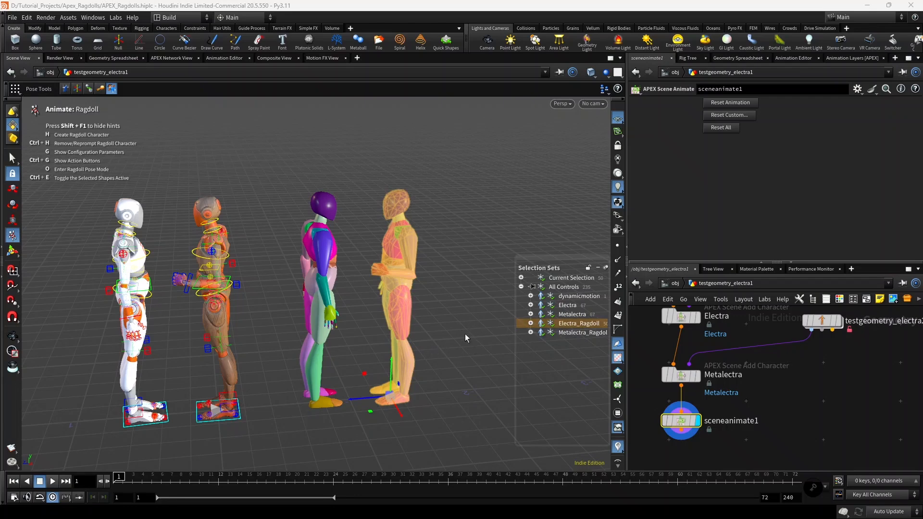
key(g)
drag(468, 287, 358, 171)
click(373, 301)
key(Escape)
drag(247, 228, 386, 225)
key(Return)
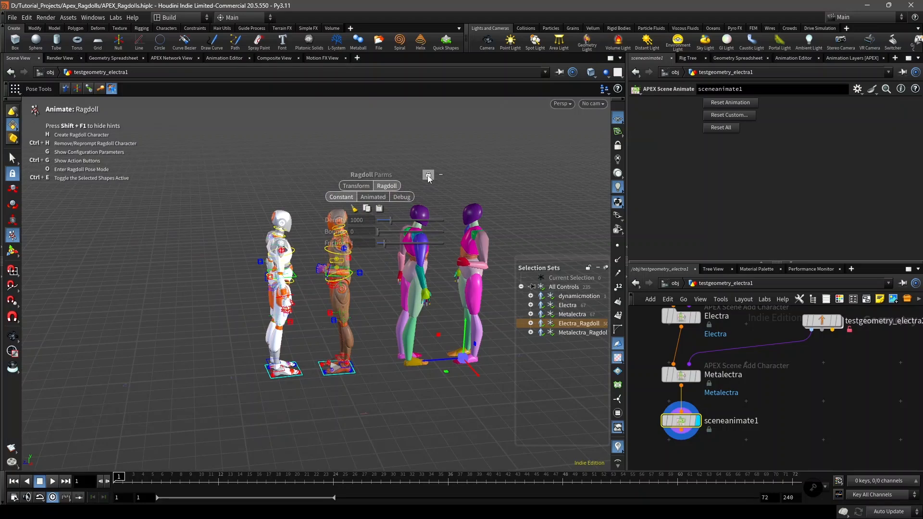
drag(402, 174, 198, 214)
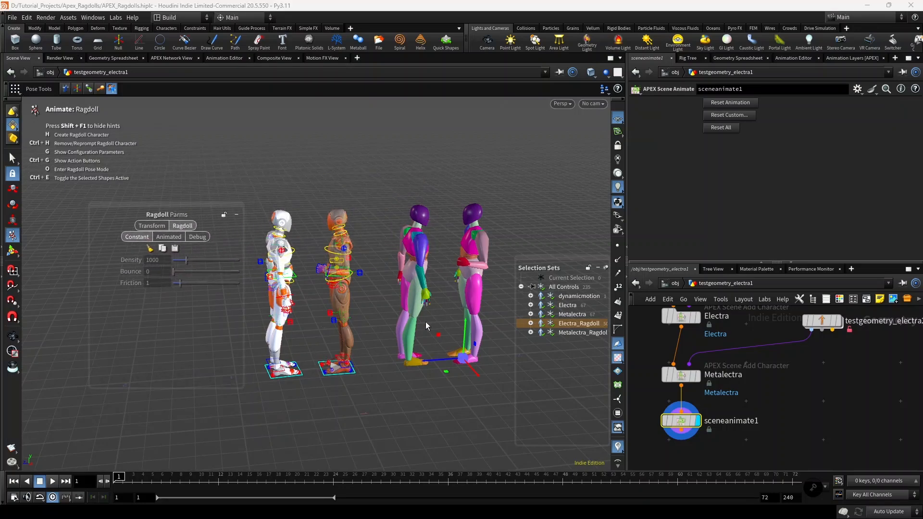
- Select the Electra_Ragdoll set and turn off Character Active in its animated ragdoll parameters
click(582, 323)
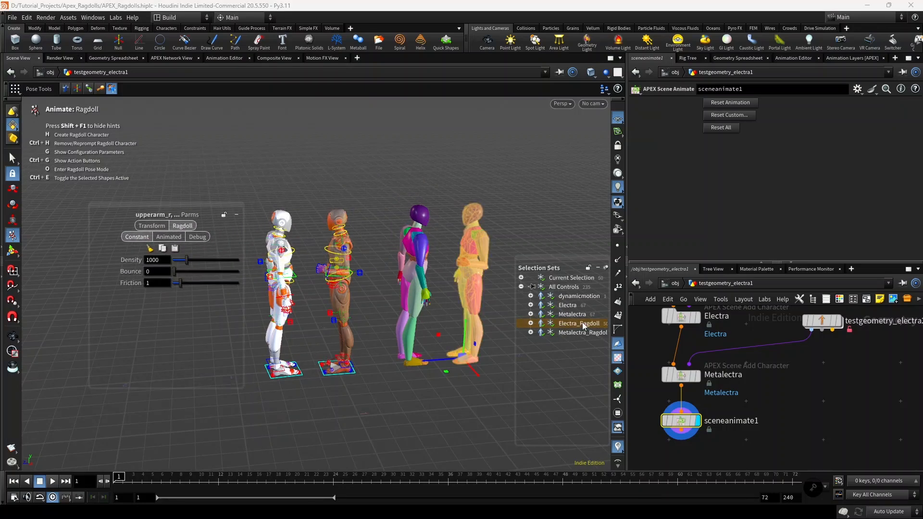
key(Escape)
drag(434, 326, 413, 320)
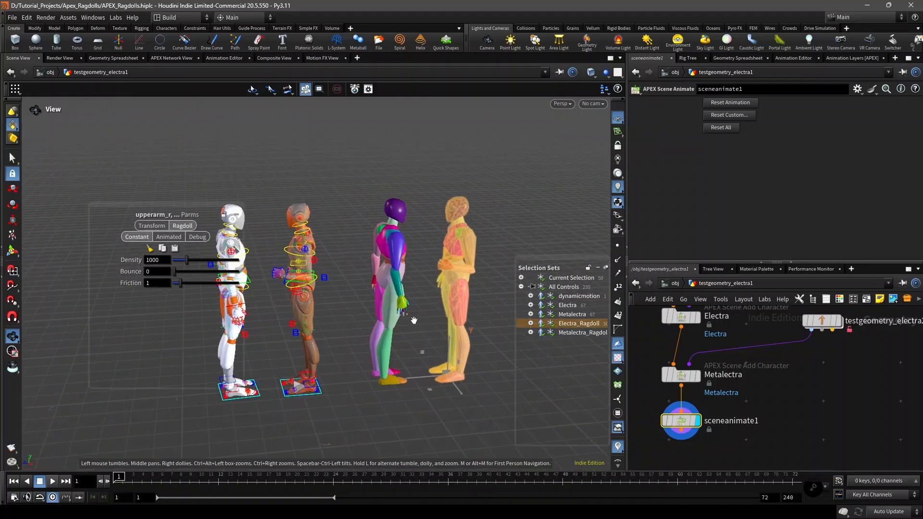
key(Return)
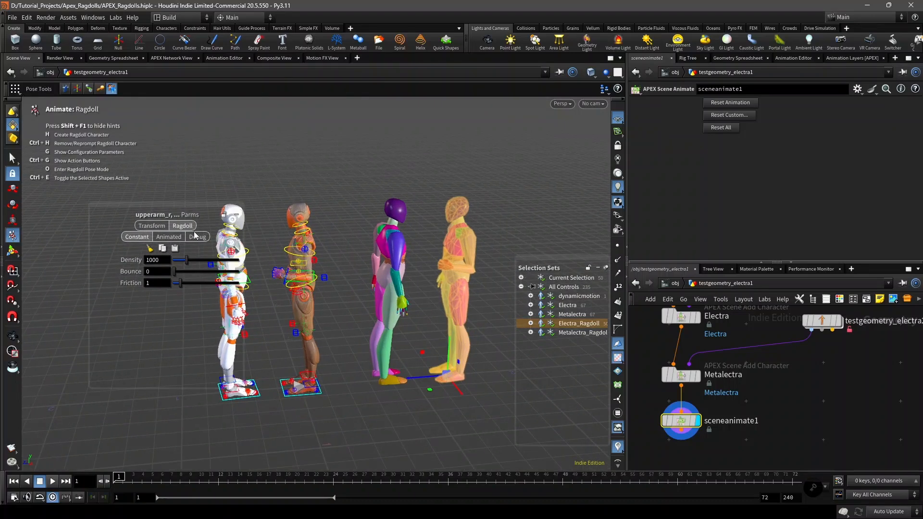
click(169, 237)
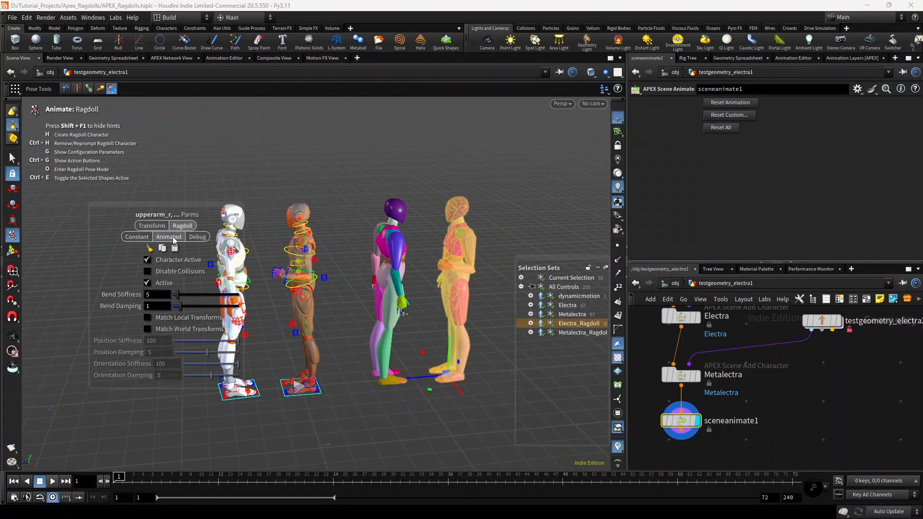
click(147, 260)
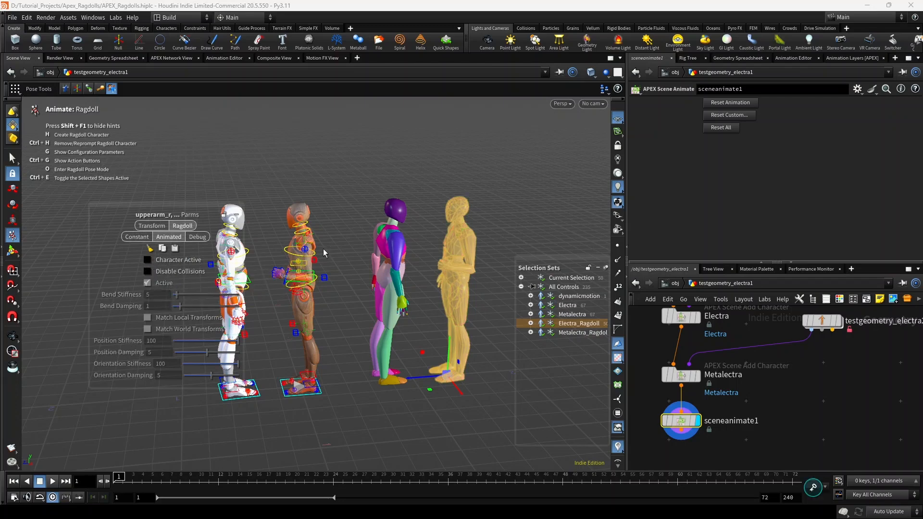
- Clear the ragdoll selection, scrub the timeline back to frame 1, and move the Ragdoll Parms window to the viewport's edge
click(427, 180)
right_drag(457, 237, 461, 251)
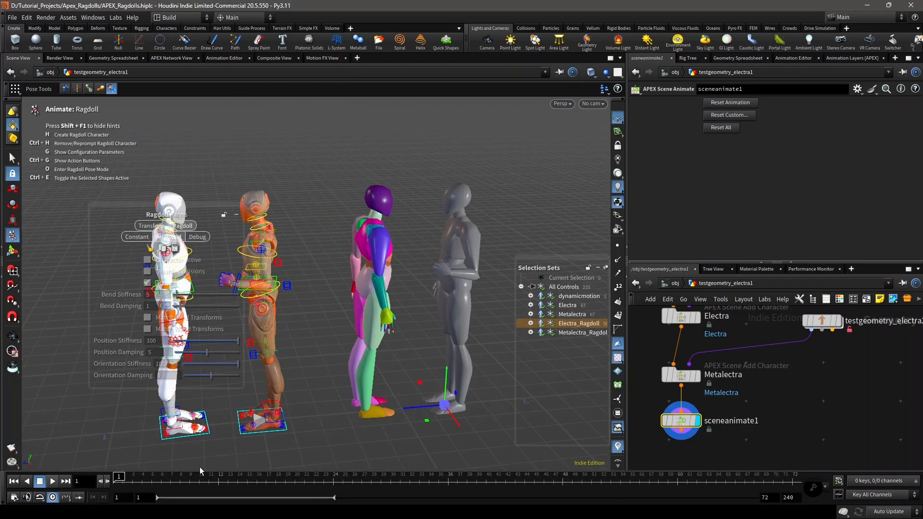
drag(127, 482, 104, 465)
drag(192, 212, 125, 227)
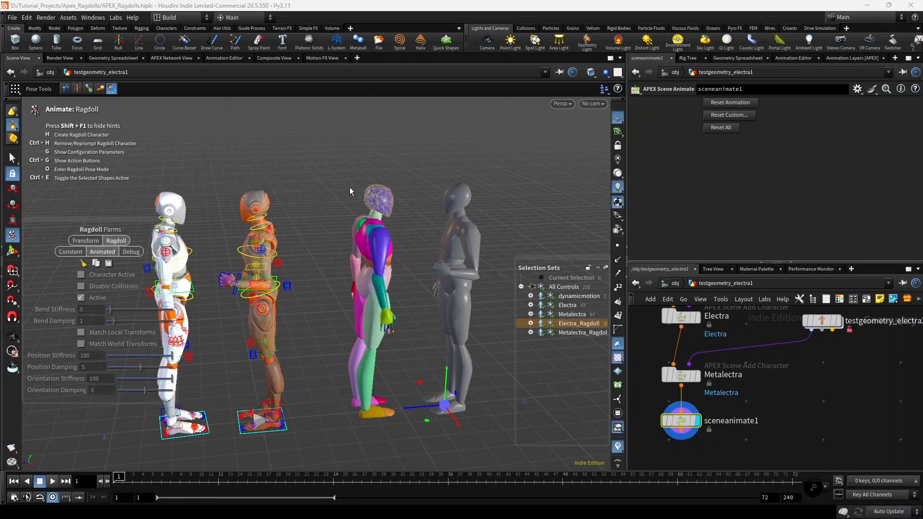
drag(338, 162, 336, 382)
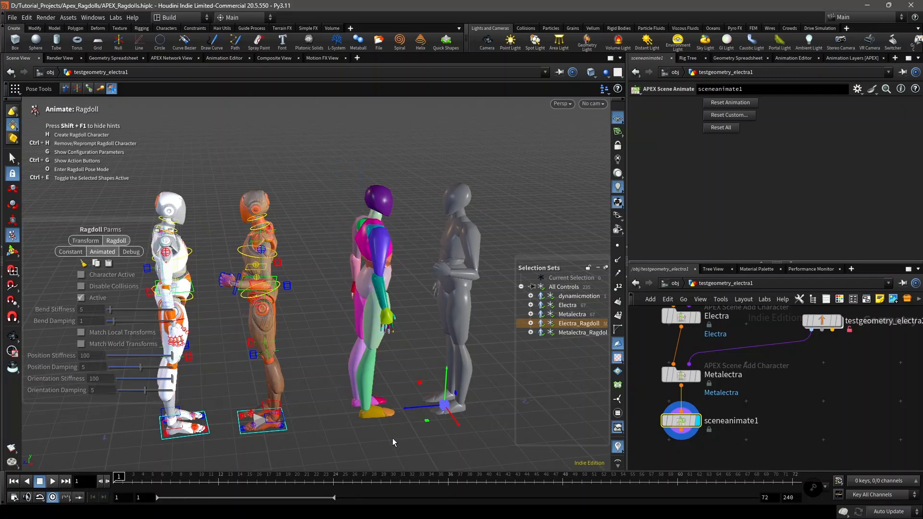
- Key Character Active off at frame 10 and on at frame 11 for the Metalectra_Ragdoll set
click(209, 490)
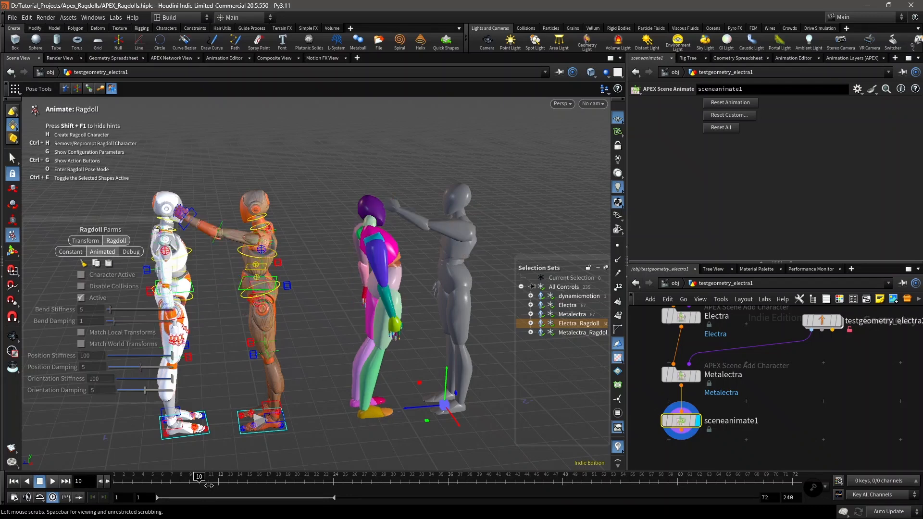
click(572, 333)
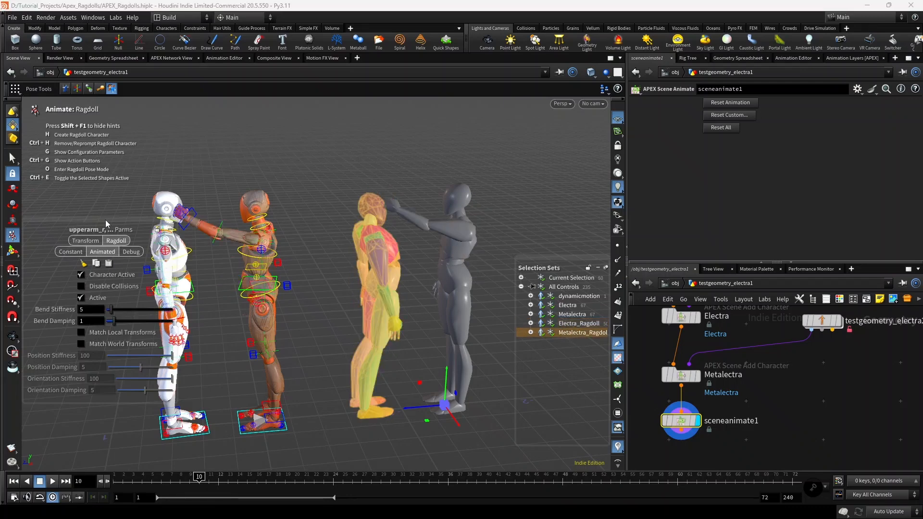
scroll(302, 305, down, 3)
alt+middle_drag(317, 307, 364, 301)
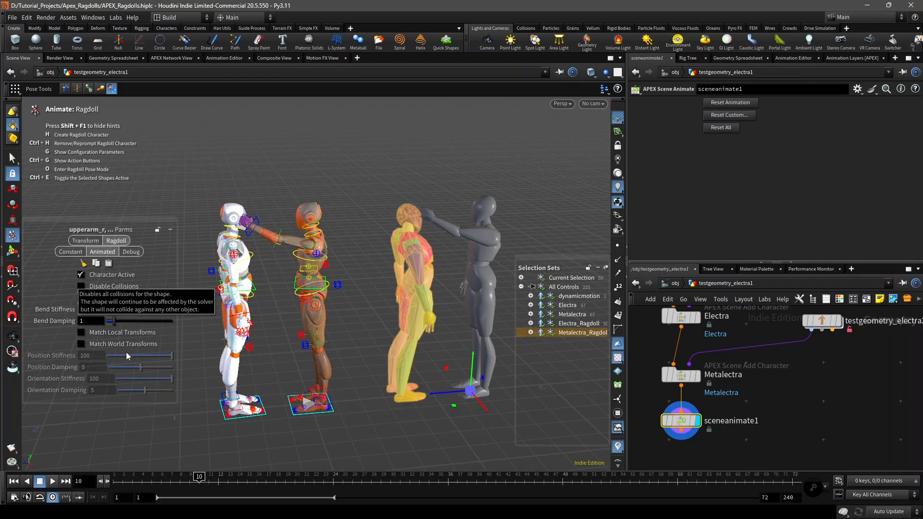
click(81, 275)
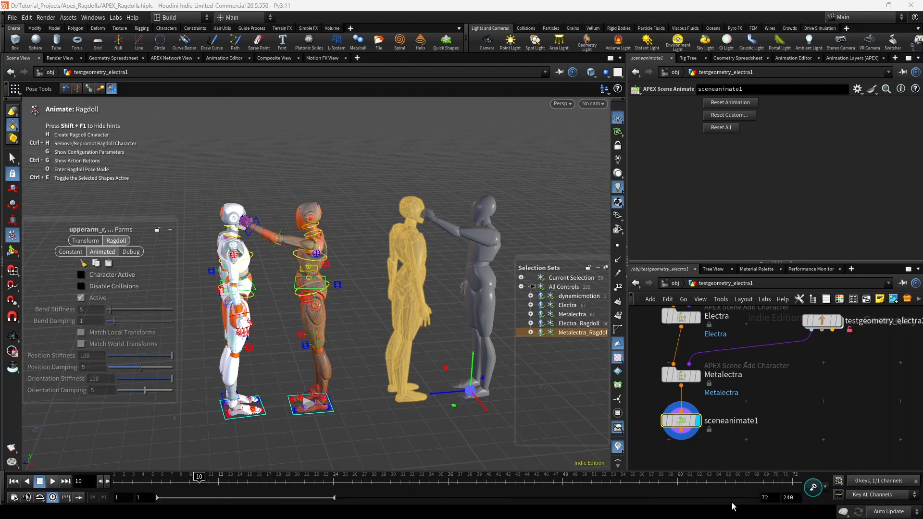
click(812, 490)
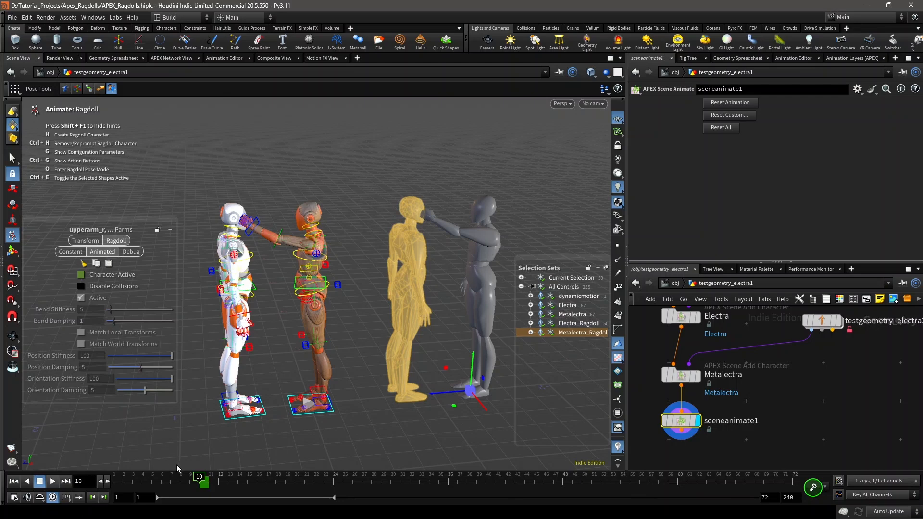
click(210, 480)
click(81, 274)
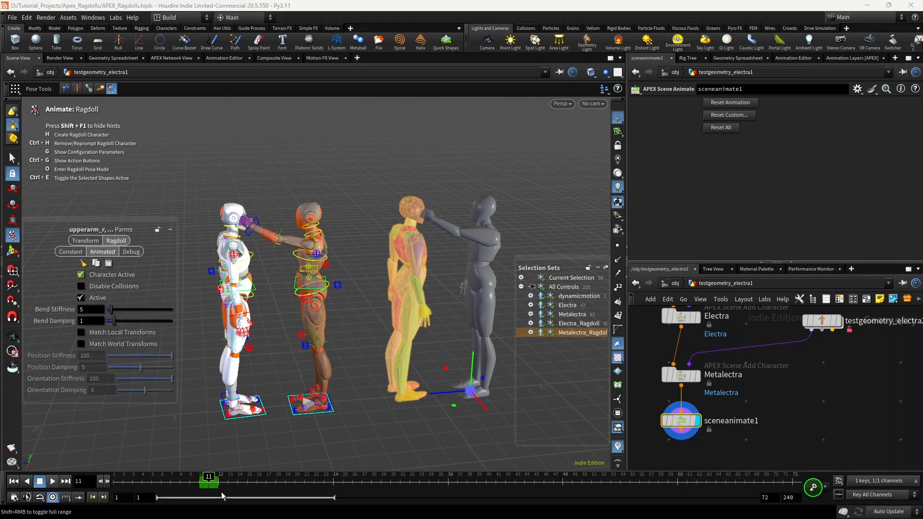
- Return to frame 1, clear the selection, and play the simulation to examine the ragdoll's reaction to the hit
drag(209, 477, 52, 485)
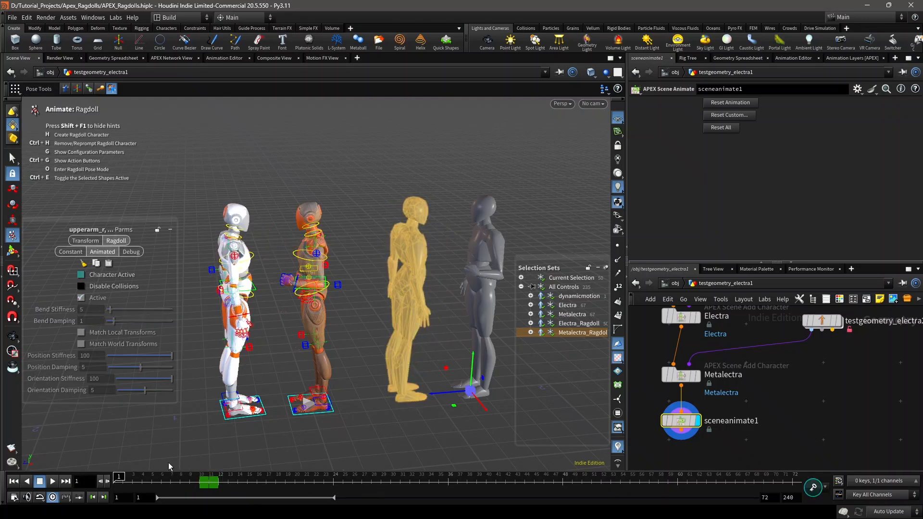
click(293, 443)
click(52, 482)
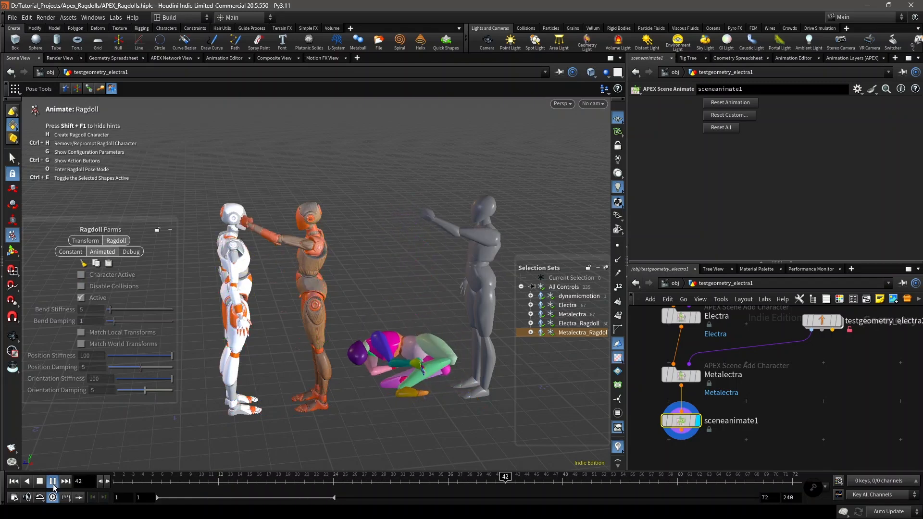
- Rewind to frame 1, select the Metalectra_Ragdoll set, and check its Character Active state at frame 14
drag(151, 476, 81, 480)
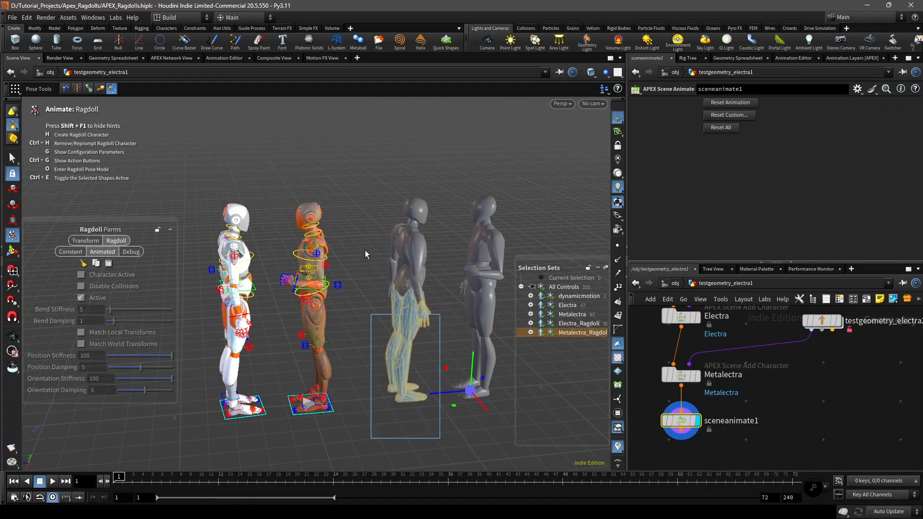
click(595, 333)
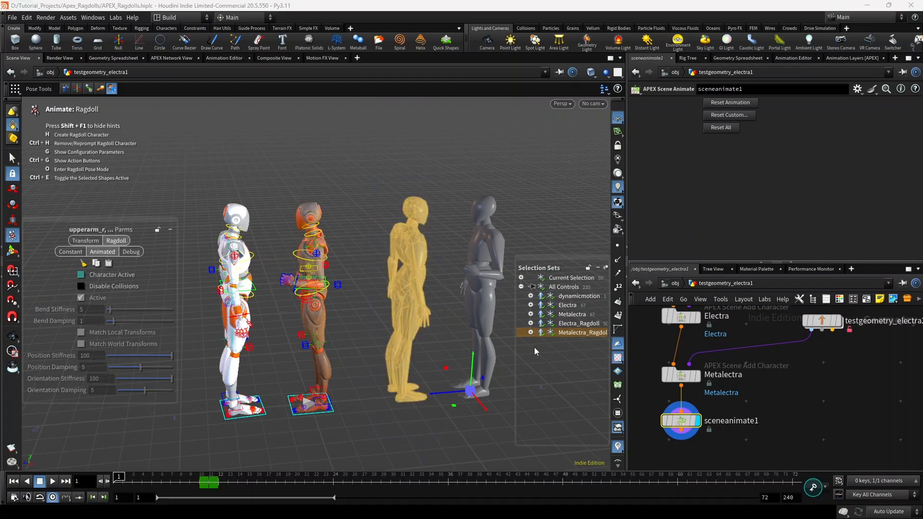
click(81, 275)
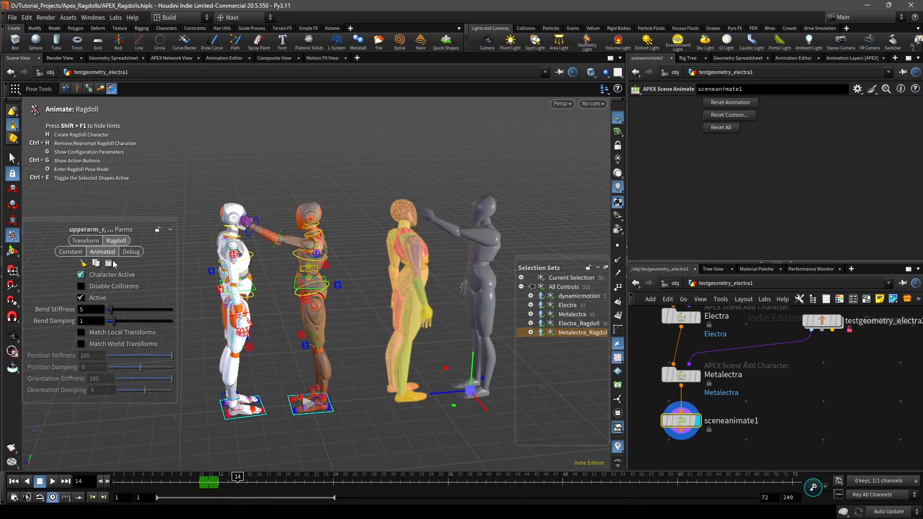
- Set the Bend Stiffness of all selected Metalectra ragdoll shapes to 18
click(85, 310)
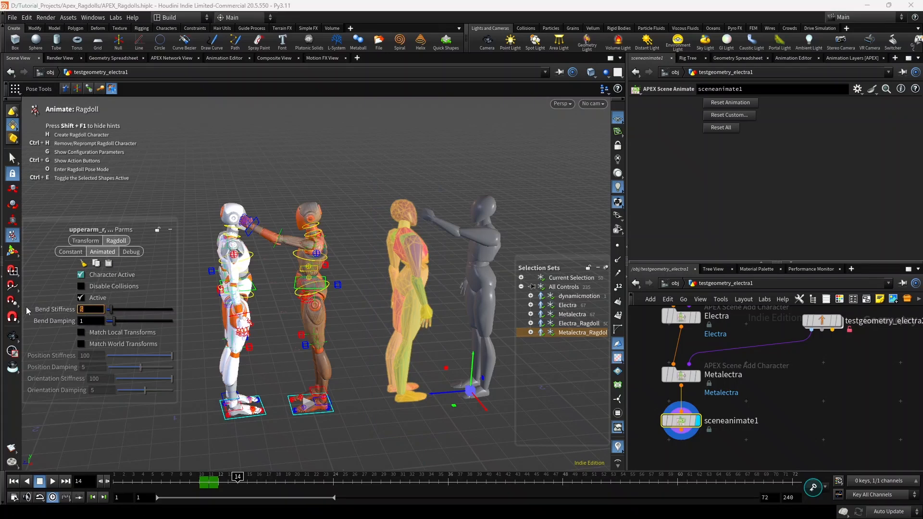
text(18)
key(Return)
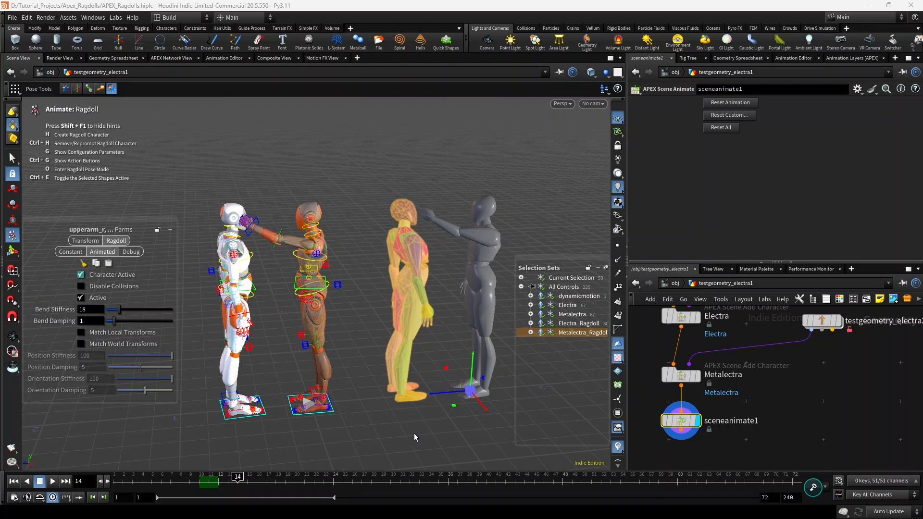
- Select the Metalectra ragdoll's near lower leg and both feet with their toes, and set Bend Stiffness to 35 and Bend Damping to 1.1
click(422, 408)
drag(433, 412, 385, 394)
key(space+f)
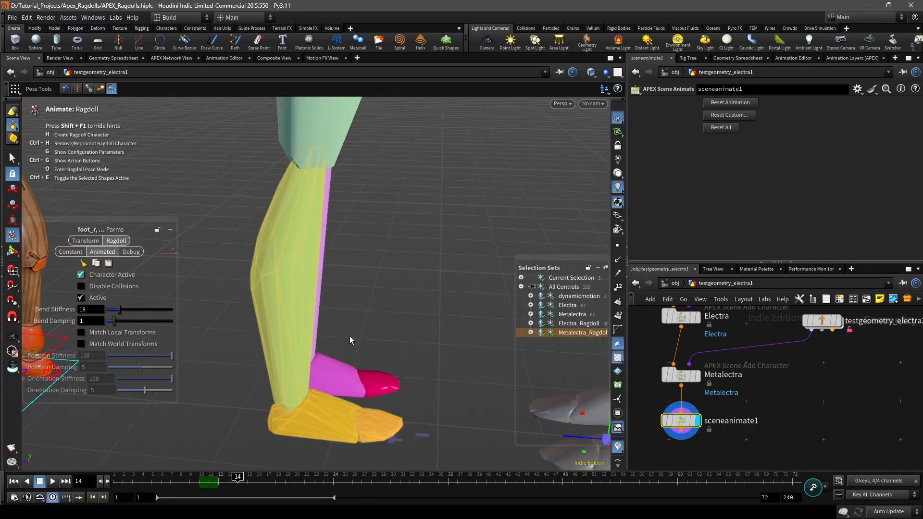
shift+click(380, 388)
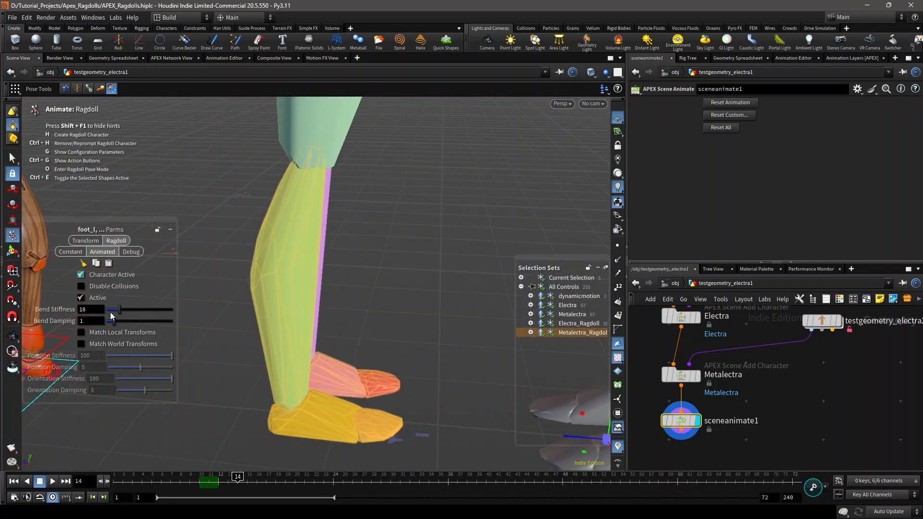
click(86, 309)
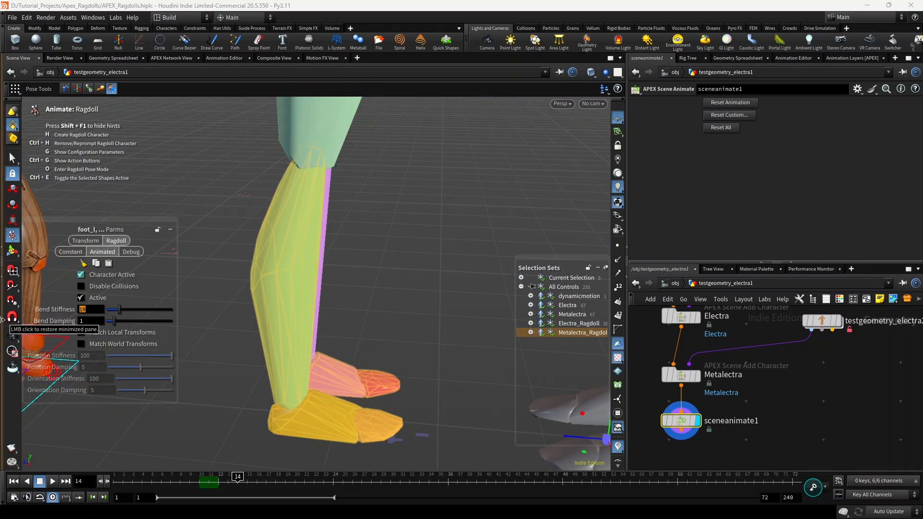
key(Return)
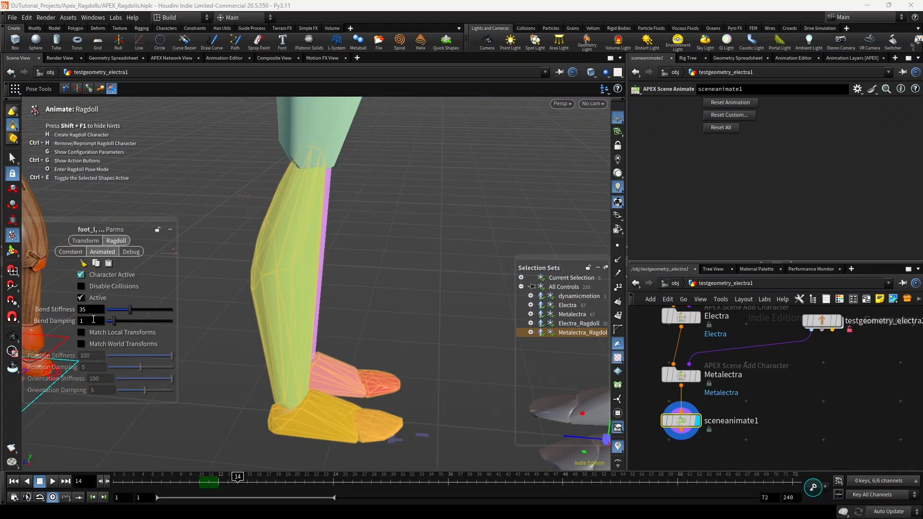
double_click(93, 320)
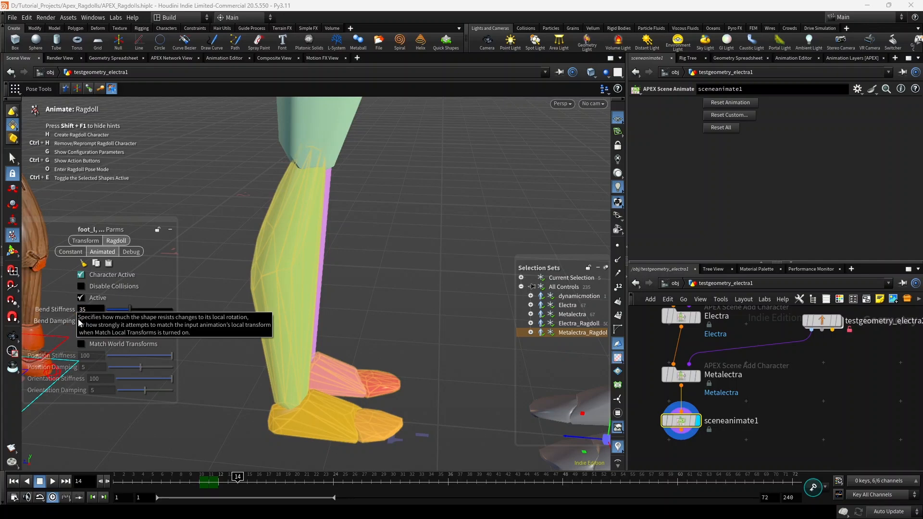
text(.1)
key(Return)
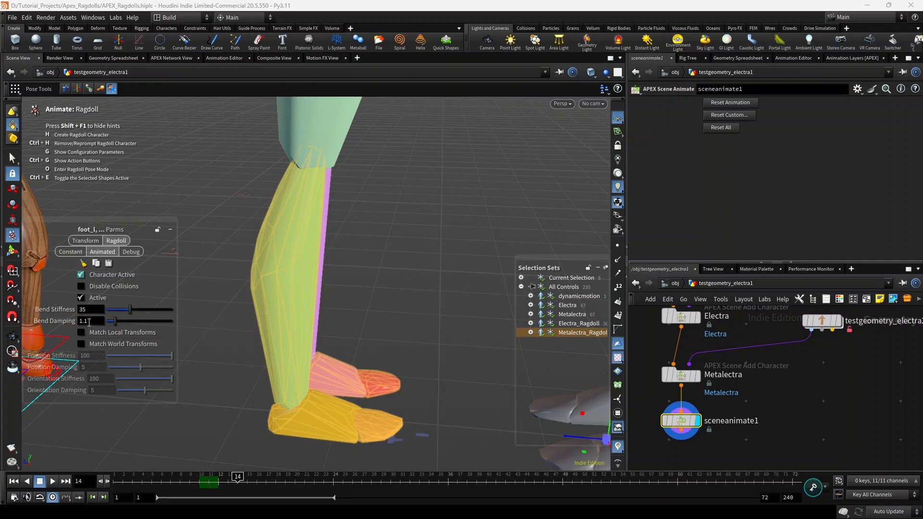
click(415, 258)
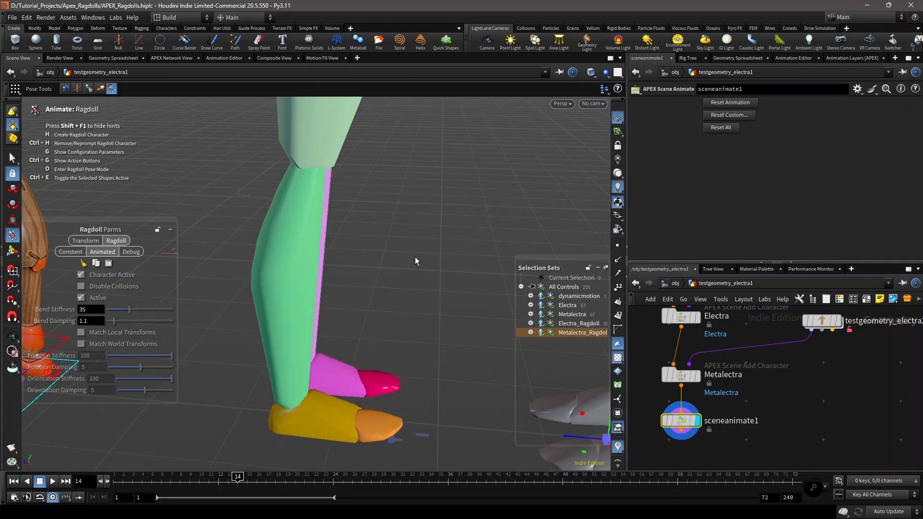
- Set the constant Density of the Metalectra ragdoll's head shape to 1500, and clear the selection
alt+right_drag(415, 257, 402, 245)
alt+middle_drag(402, 245, 422, 316)
scroll(422, 316, down, 1)
alt+middle_drag(363, 196, 354, 279)
scroll(328, 192, up, 1)
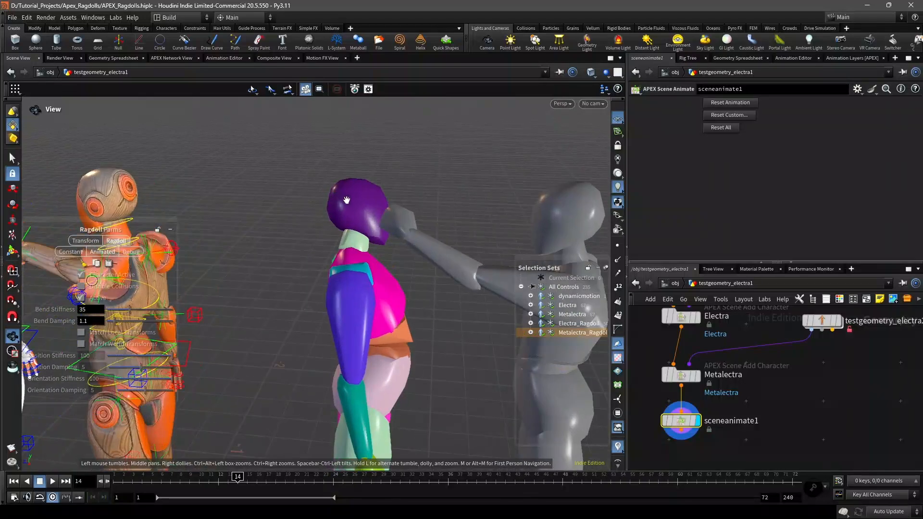
click(351, 197)
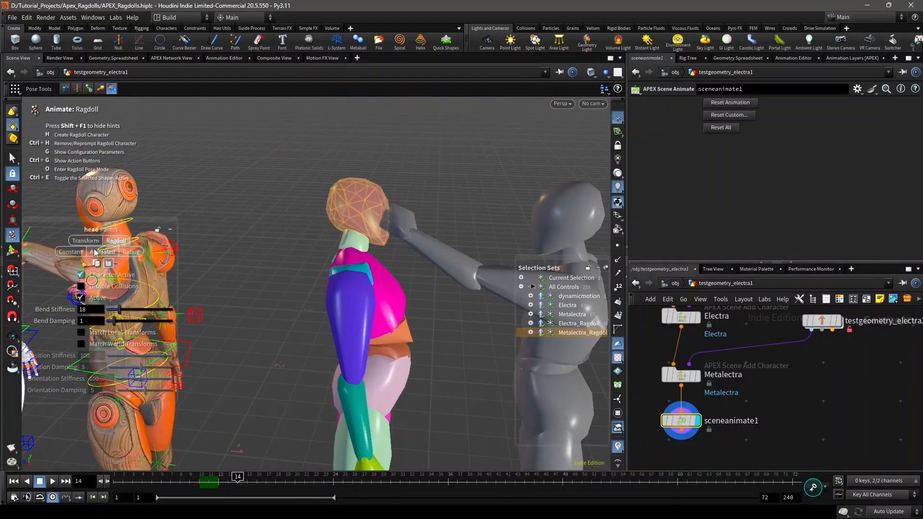
click(71, 251)
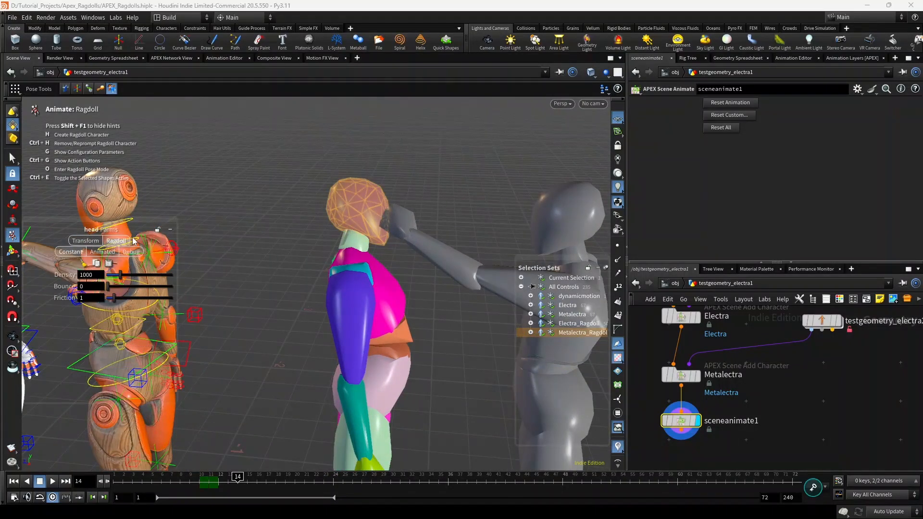
double_click(82, 274)
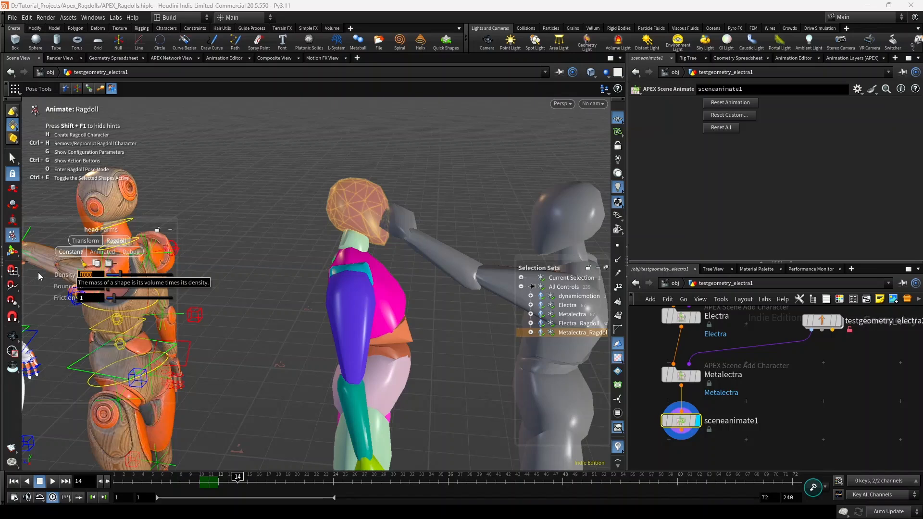
text(1500)
key(Return)
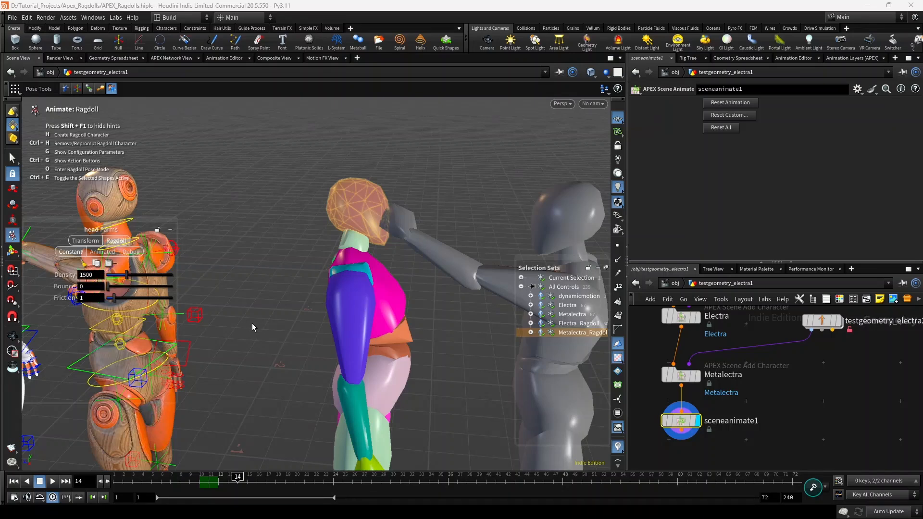
click(234, 315)
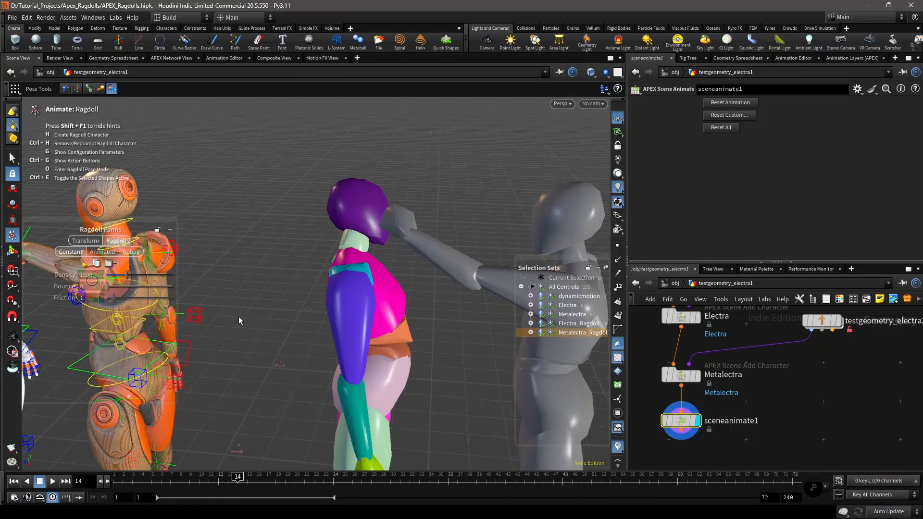
- Select all of the Metalectra ragdoll's shapes and examine their constant Density, Bounce and Friction parameters
alt+right_drag(239, 316, 282, 389)
alt+middle_drag(282, 389, 254, 269)
alt+drag(254, 268, 258, 229)
drag(301, 367, 265, 384)
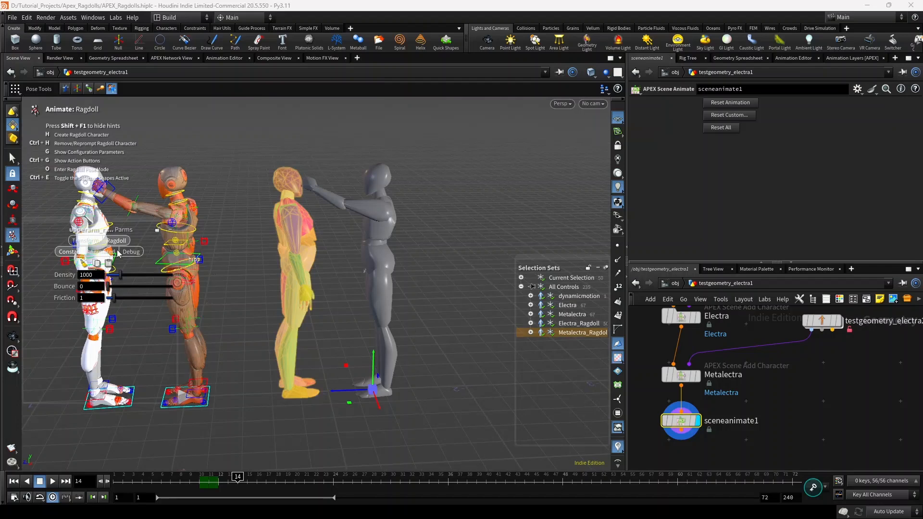
drag(110, 288, 122, 291)
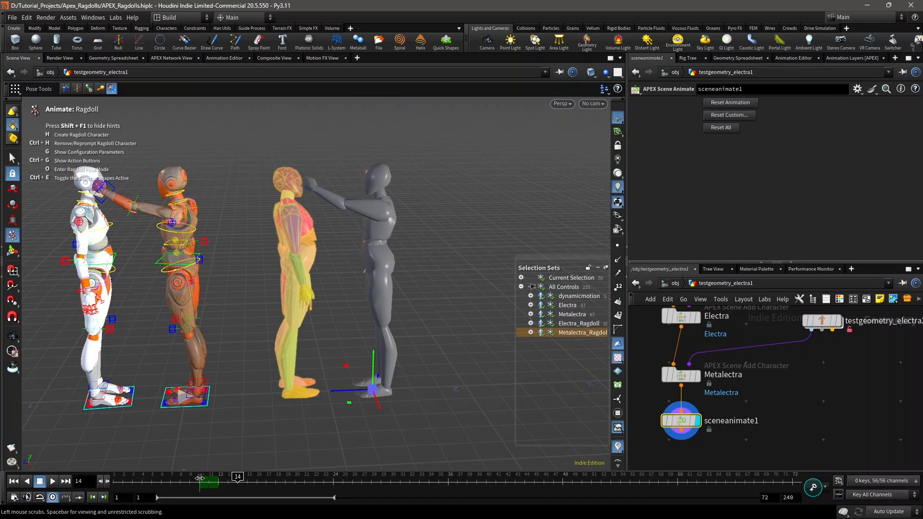
- Play the simulation to examine how the struck ragdoll collapses, and return to frame 1
click(53, 481)
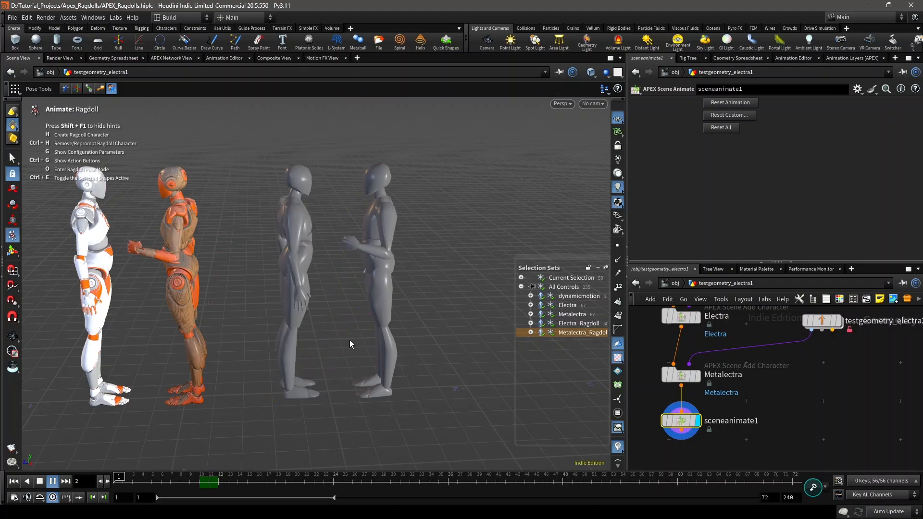
key(Escape)
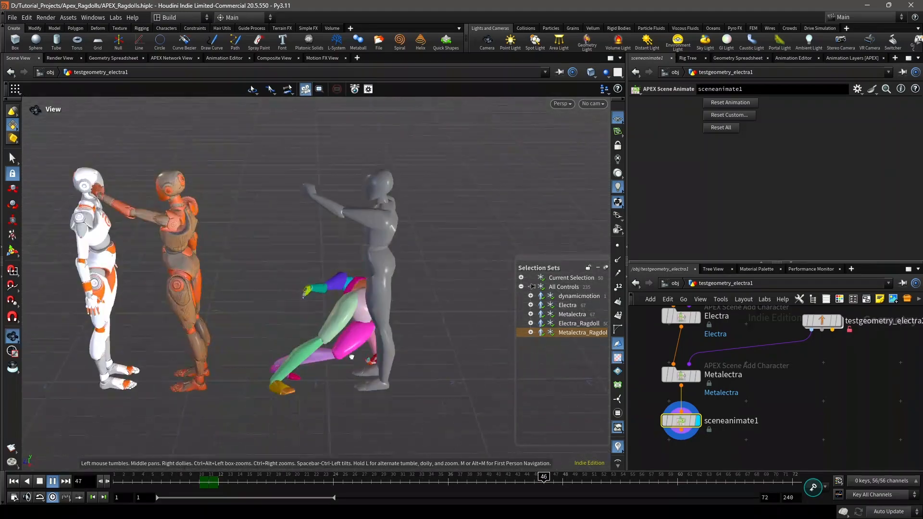
alt+drag(352, 357, 373, 336)
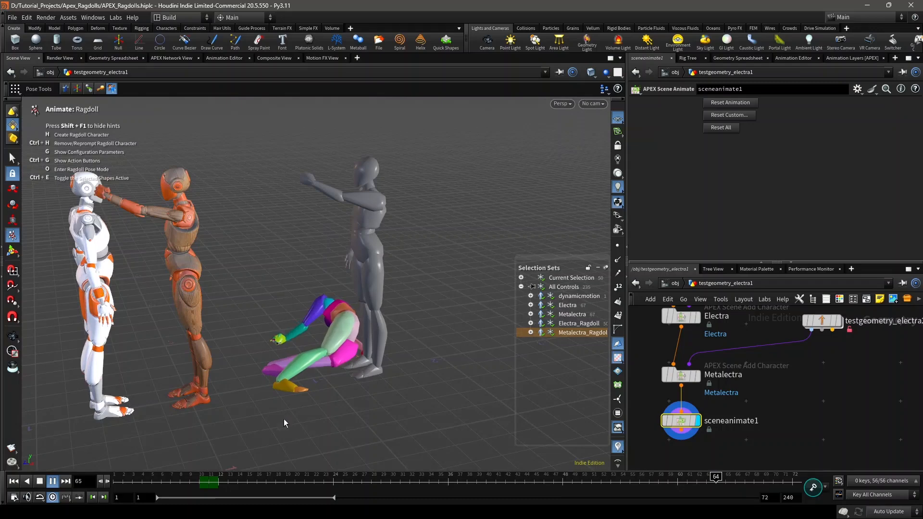
drag(208, 483, 115, 483)
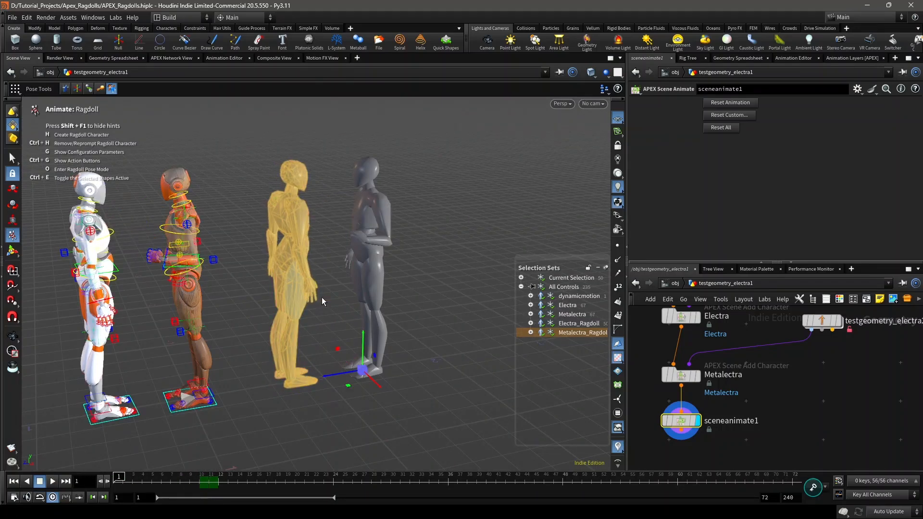
- Clear the selection and show the Ragdoll Settings actions, leaving Bake Keys to New Layer enabled
click(292, 400)
alt+right_drag(166, 231, 181, 235)
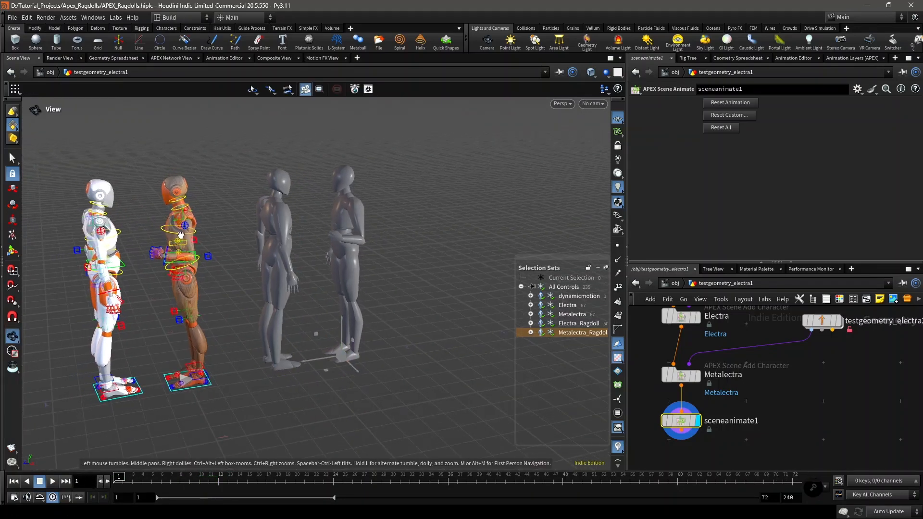
middle_drag(181, 235, 236, 240)
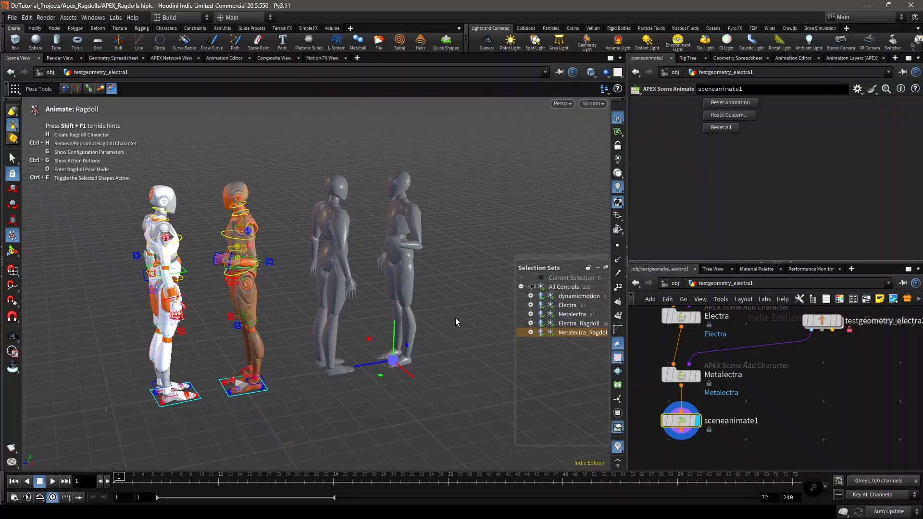
key(g)
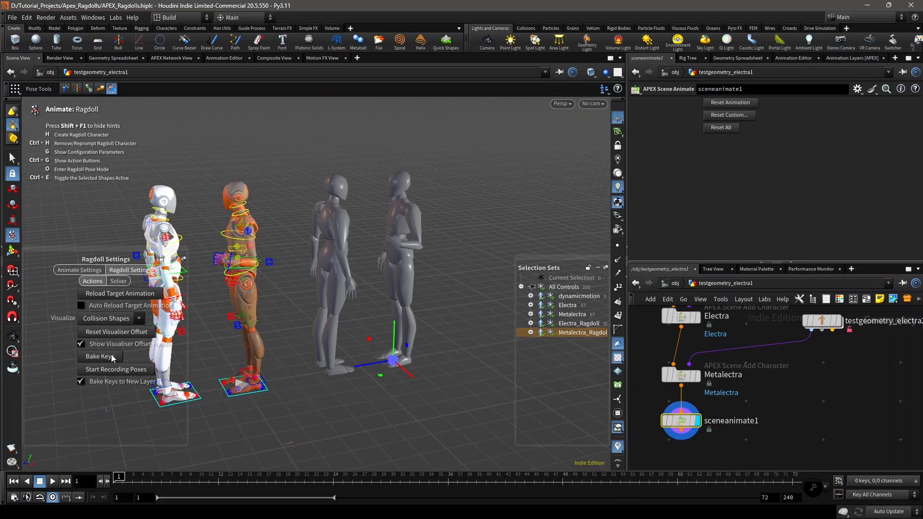
click(83, 382)
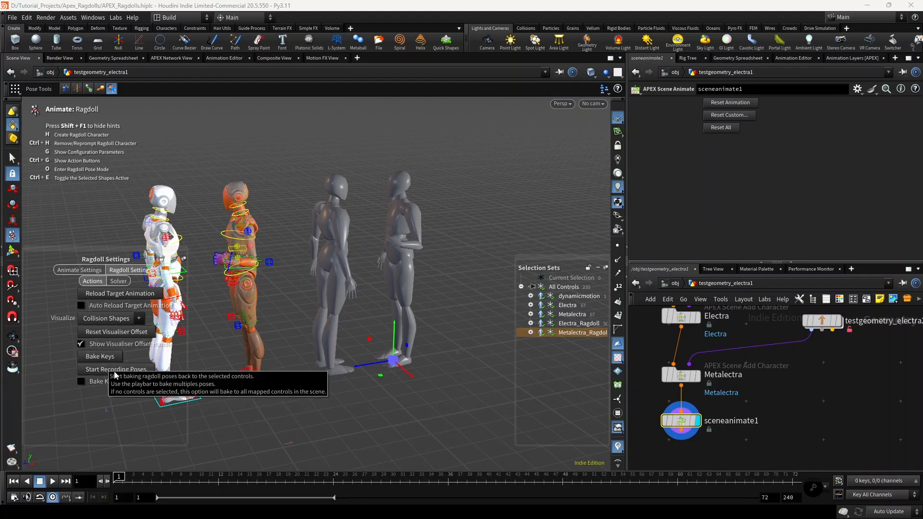
click(80, 382)
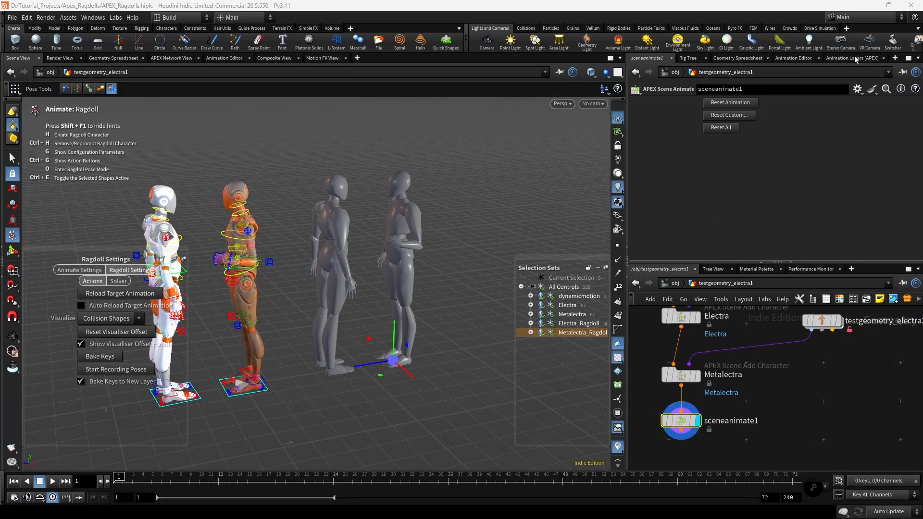
- Record the ragdoll poses onto the character controls from frame 11 to 72, return to frame 14, and stop recording
alt+right_drag(234, 365, 247, 379)
alt+middle_drag(248, 379, 296, 375)
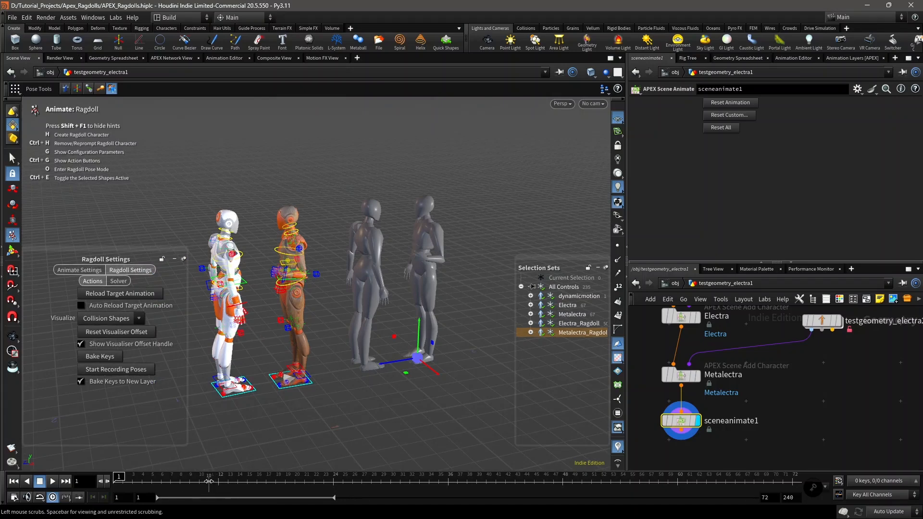
mouse_move(209, 481)
mouse_down()
mouse_move(201, 481)
mouse_move(212, 481)
mouse_up()
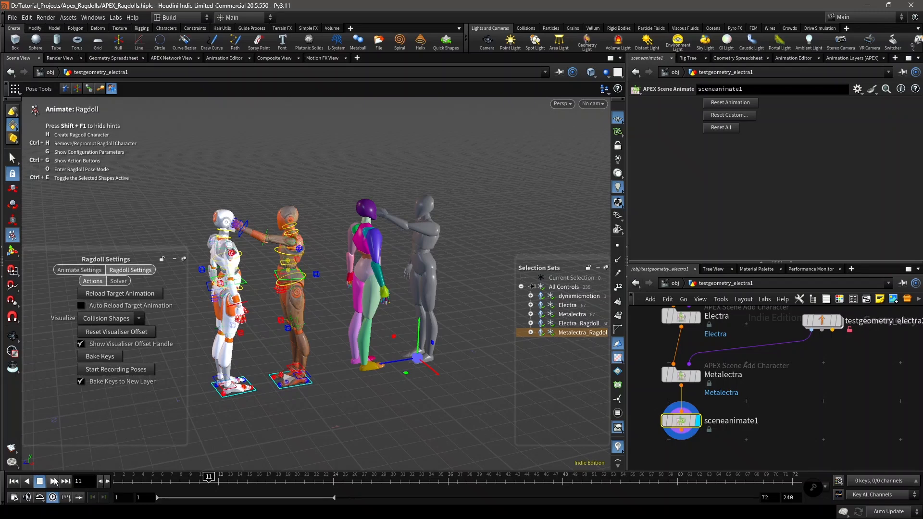
click(111, 370)
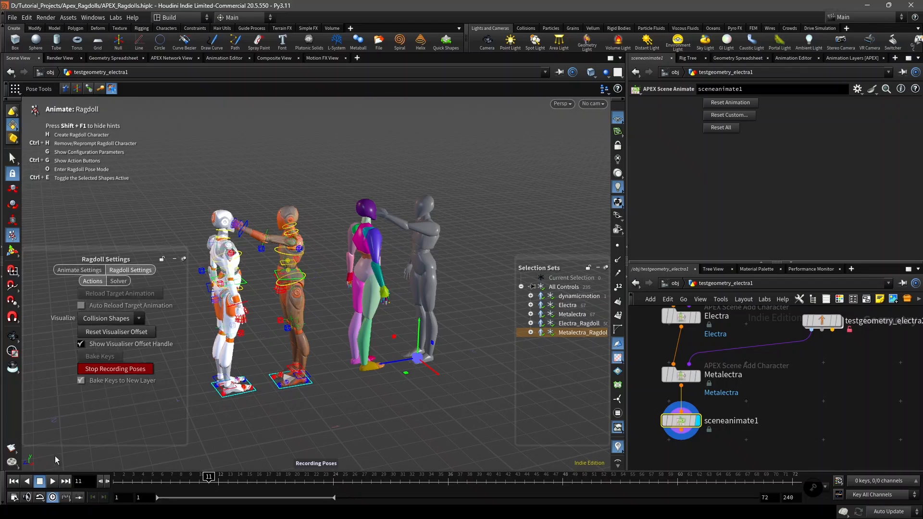
click(51, 482)
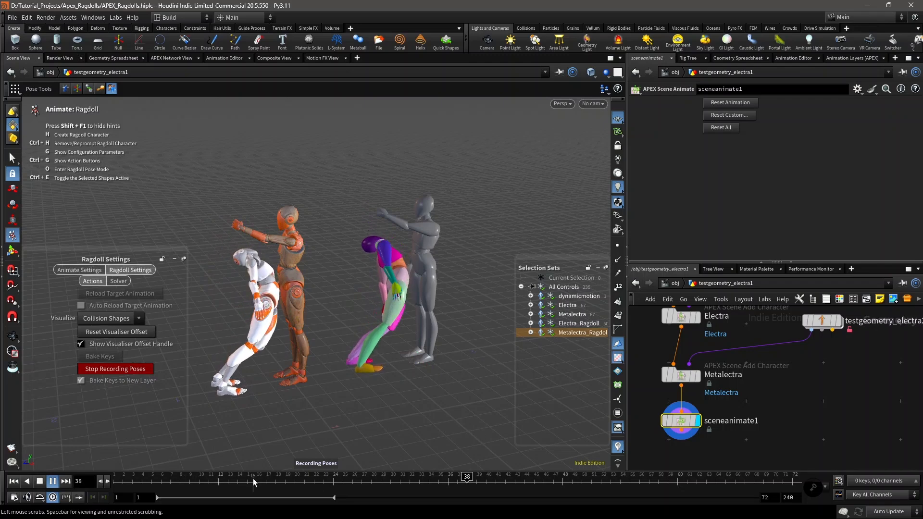
click(41, 482)
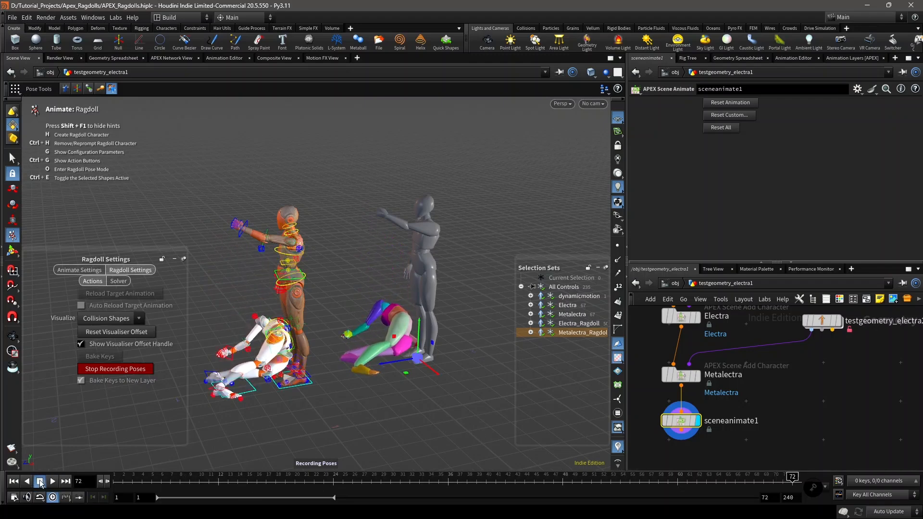
drag(780, 483, 245, 482)
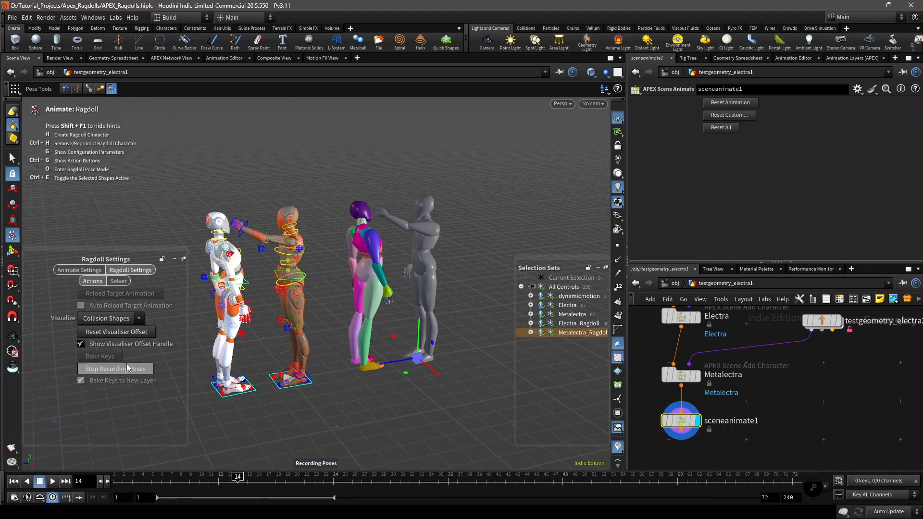
click(116, 368)
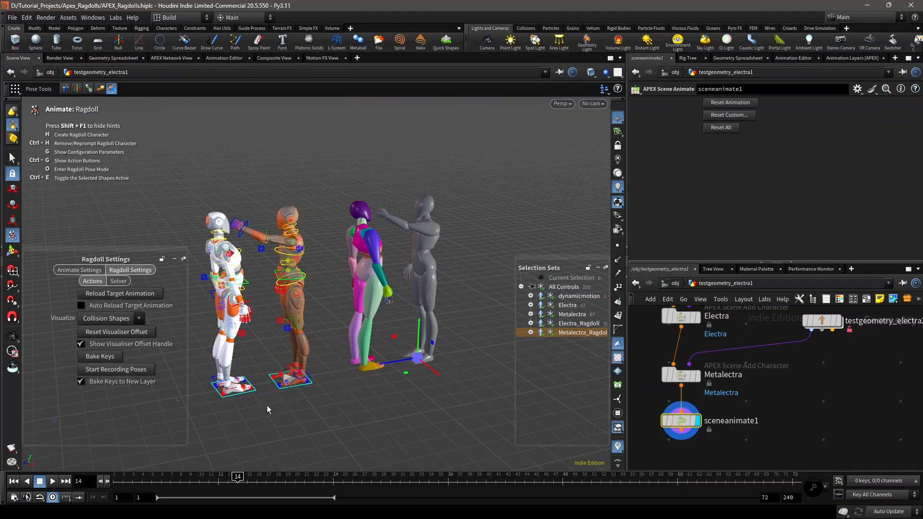
- Select the white character's controls to check the recorded keys on the timeline, and clear the selection
drag(269, 410, 208, 287)
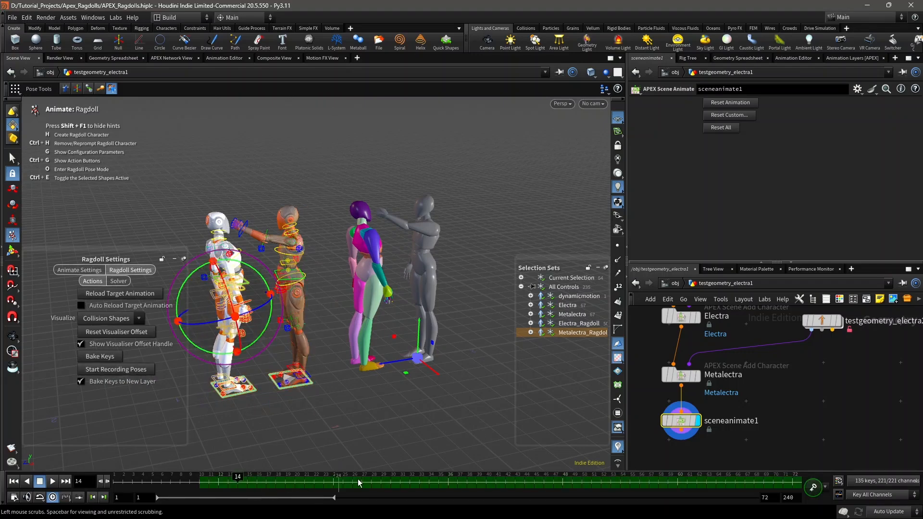
click(371, 430)
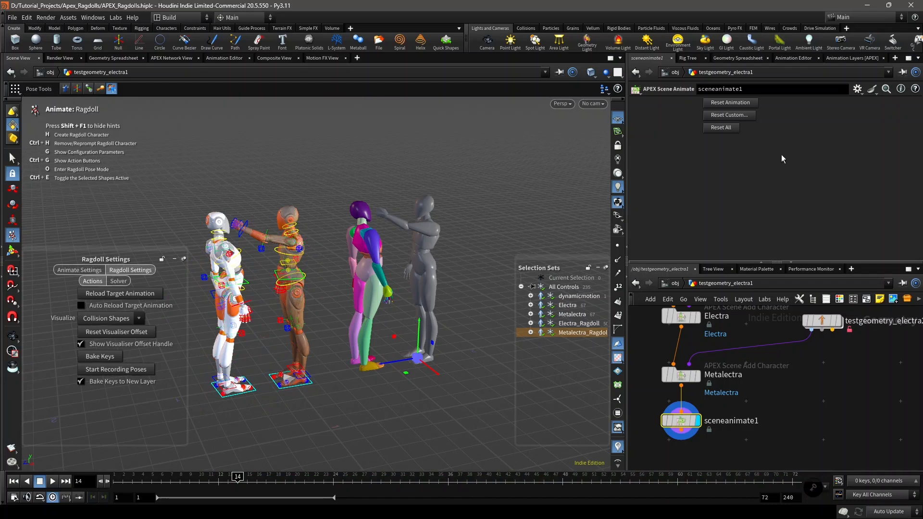
- Show the animation layers and play the baked ragdoll animation to examine the collapse, returning to frame 1
click(857, 58)
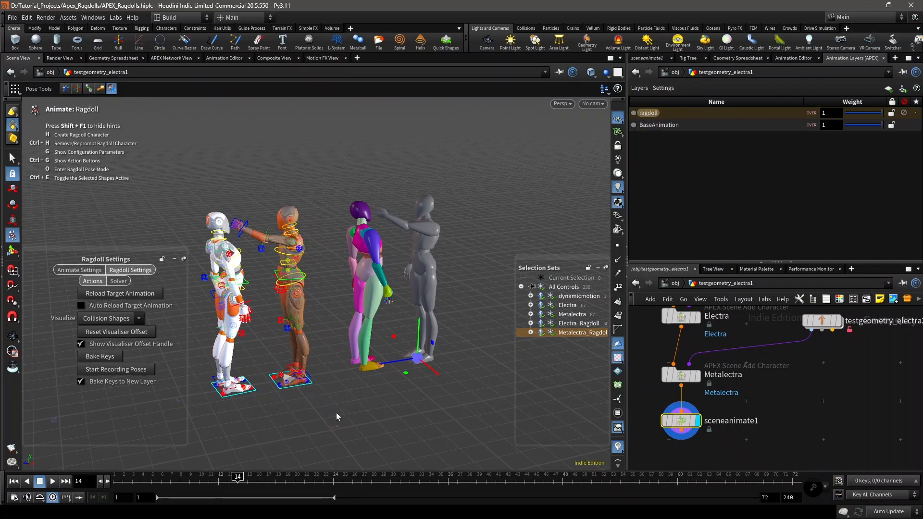
click(212, 480)
drag(212, 480, 113, 481)
click(53, 484)
alt+right_drag(223, 236, 243, 257)
alt+drag(242, 257, 276, 314)
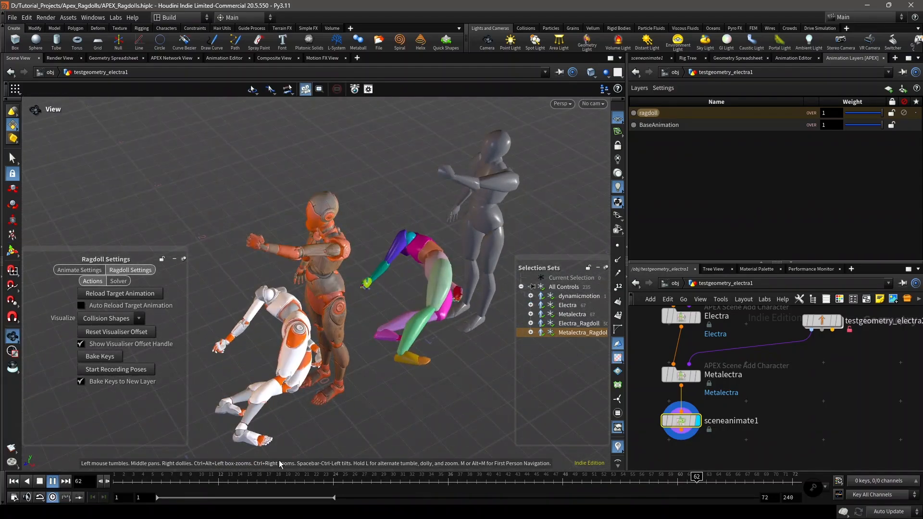
drag(211, 478, 119, 480)
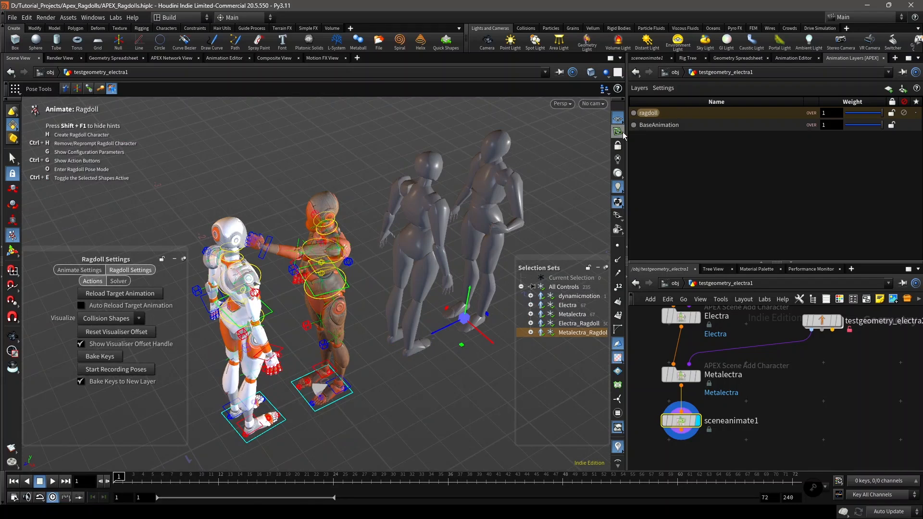
- Go to frame 11 and add the ragdoll layer's weight to the channel list
click(209, 482)
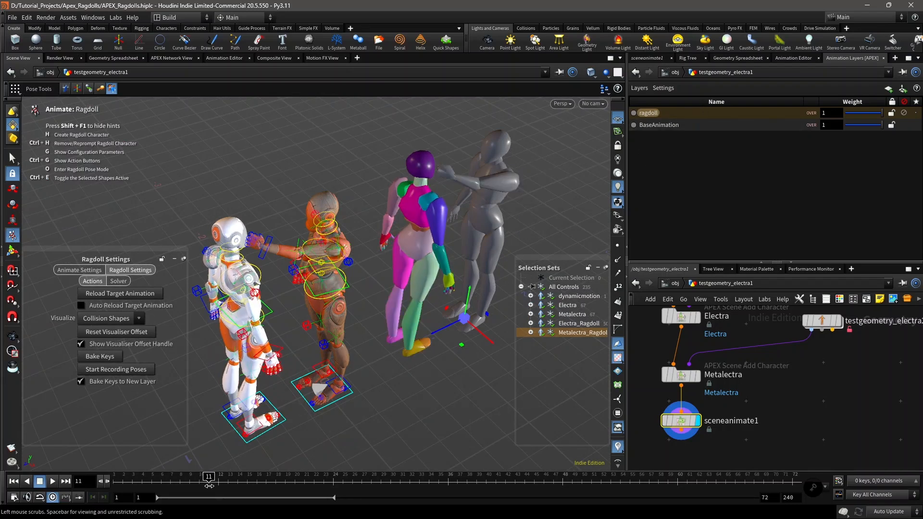
right_click(679, 109)
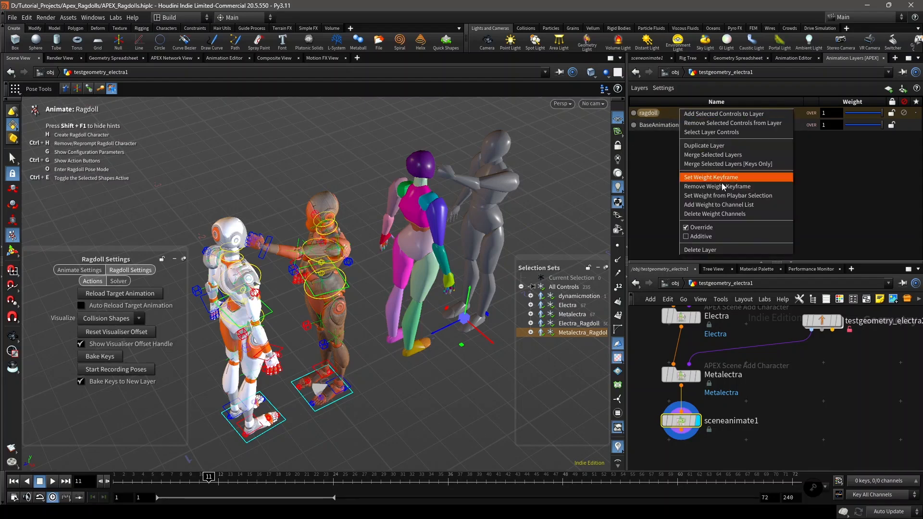
click(743, 205)
right_click(718, 118)
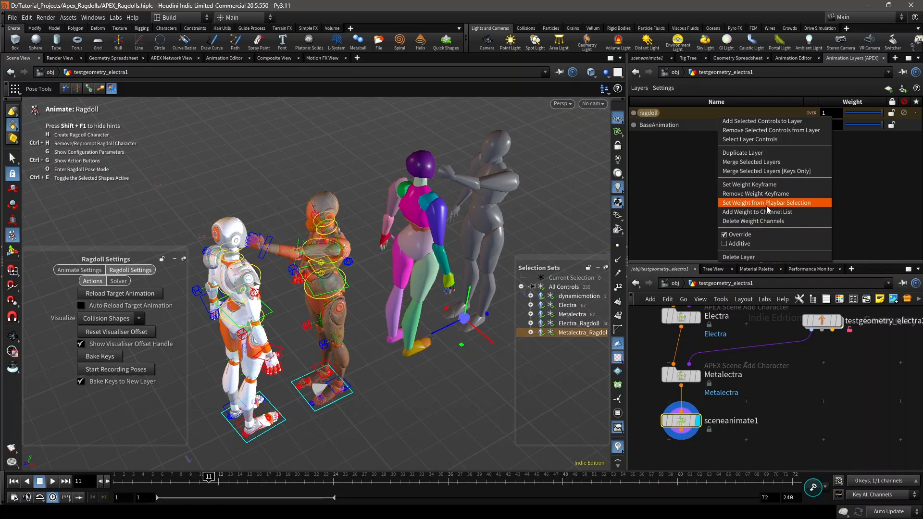
click(828, 204)
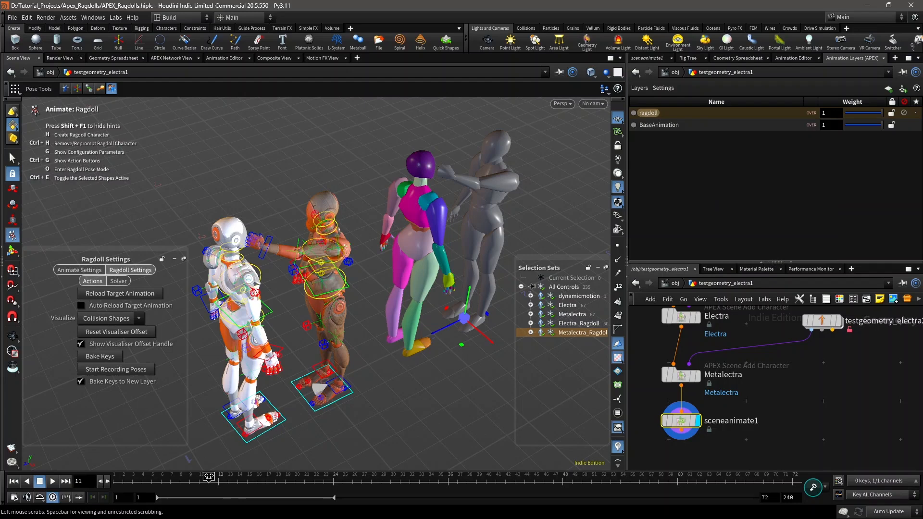
- Key the ragdoll layer's weight from a playbar selection spanning frames 11 to 72
drag(208, 477, 805, 487)
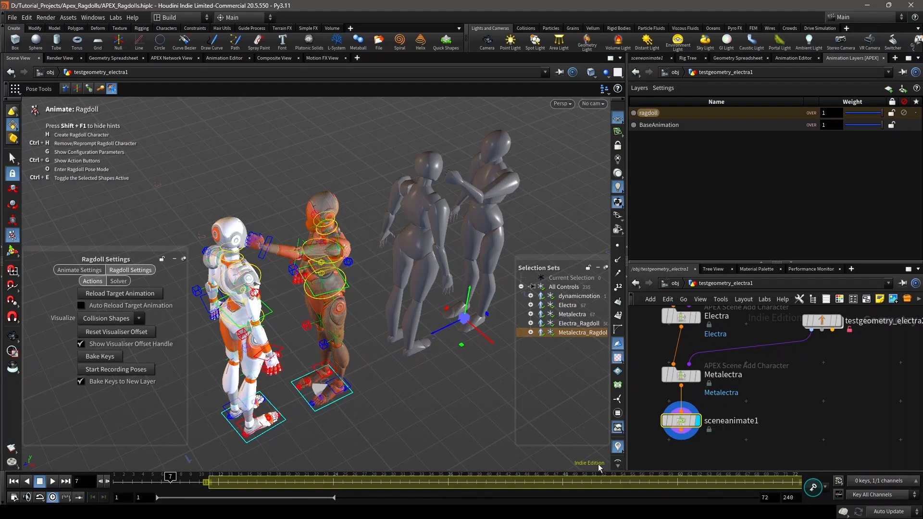
right_click(715, 121)
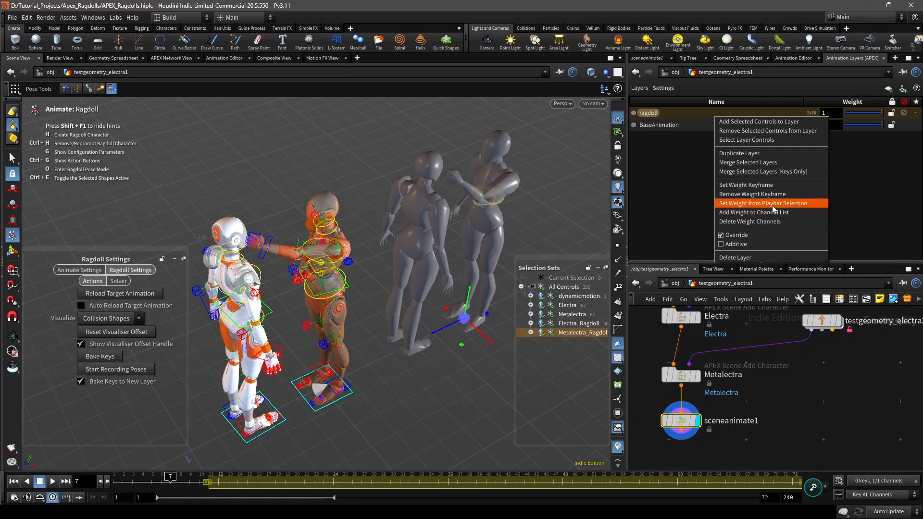
click(790, 208)
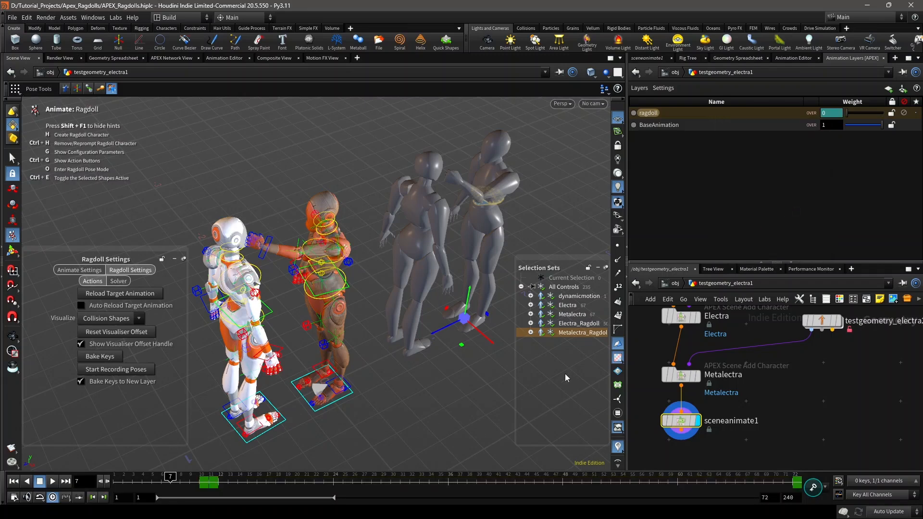
- Scrub and play the animation to check the blend into the ragdoll layer around frame 11, returning to frame 1
click(201, 489)
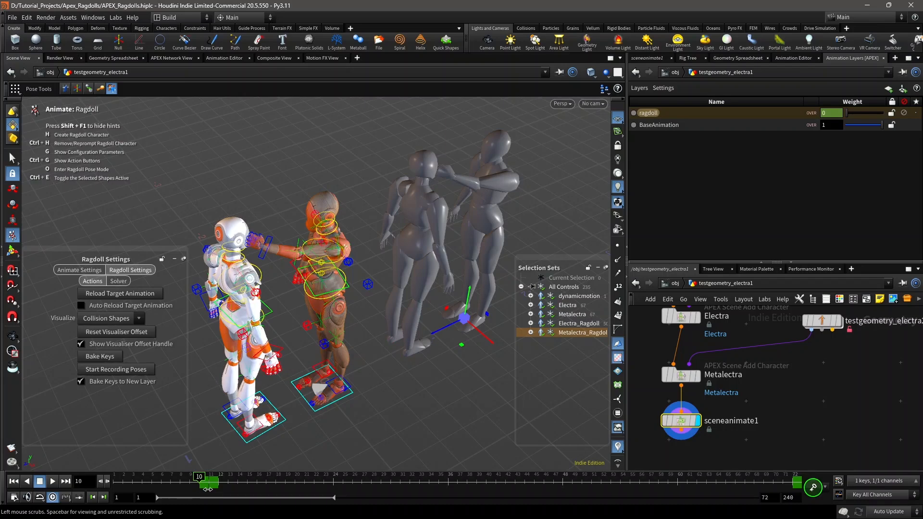
drag(208, 487, 114, 486)
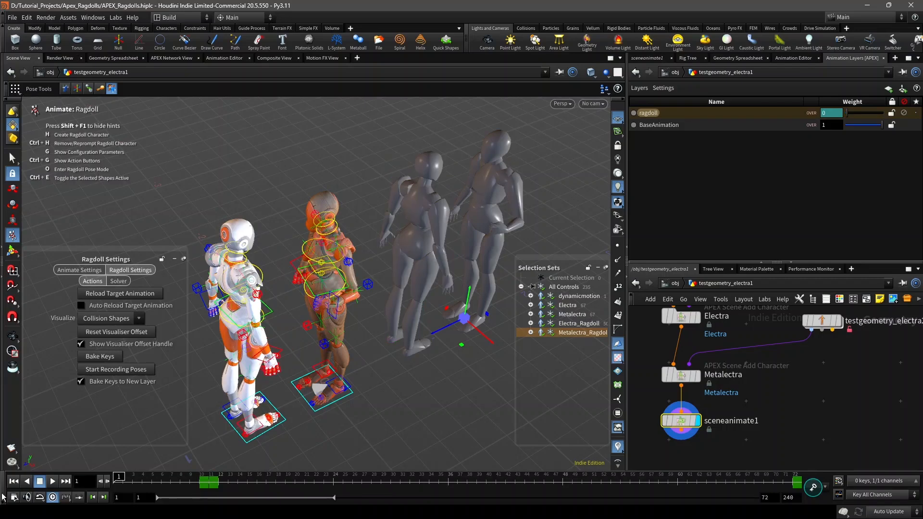
click(53, 483)
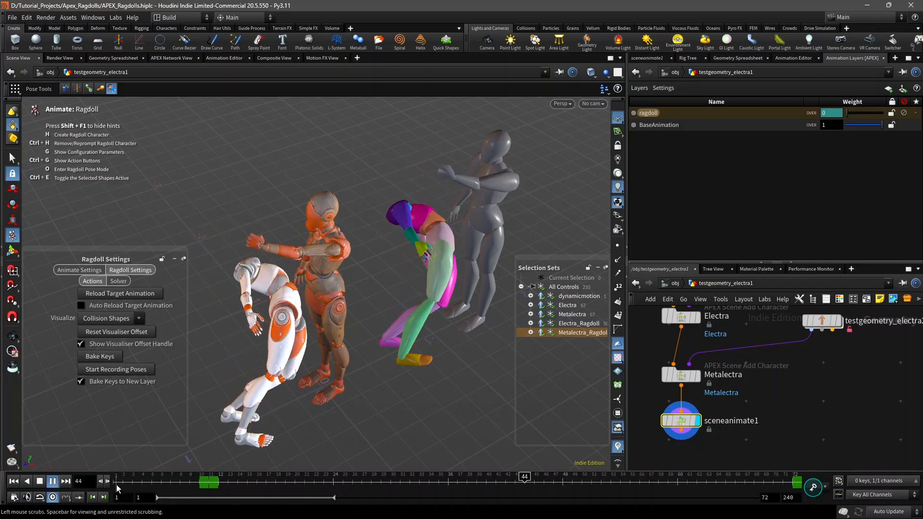
drag(226, 479, 114, 482)
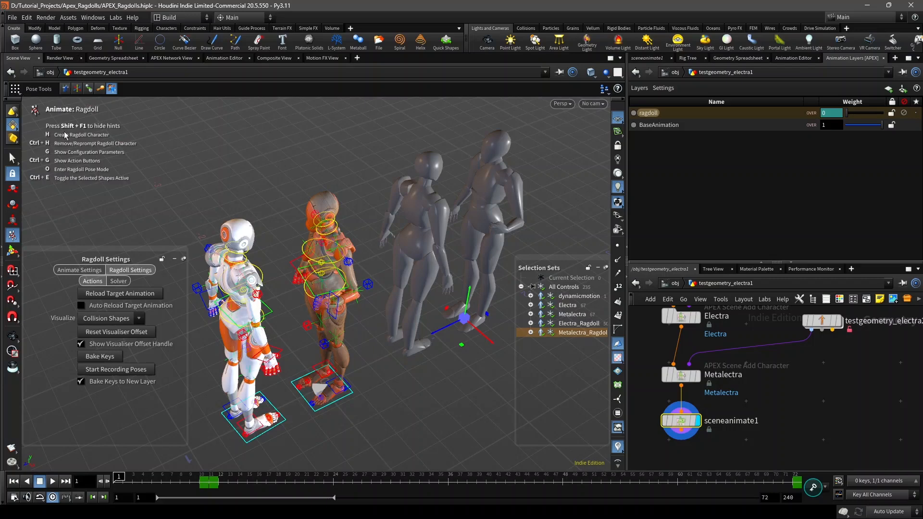
- Leave the Ragdoll tool and return to the default Animate state with both characters in view
click(66, 91)
alt+right_drag(284, 180, 307, 226)
alt+middle_drag(332, 187, 424, 152)
key(p)
alt+right_drag(373, 336, 375, 352)
alt+middle_drag(375, 352, 380, 378)
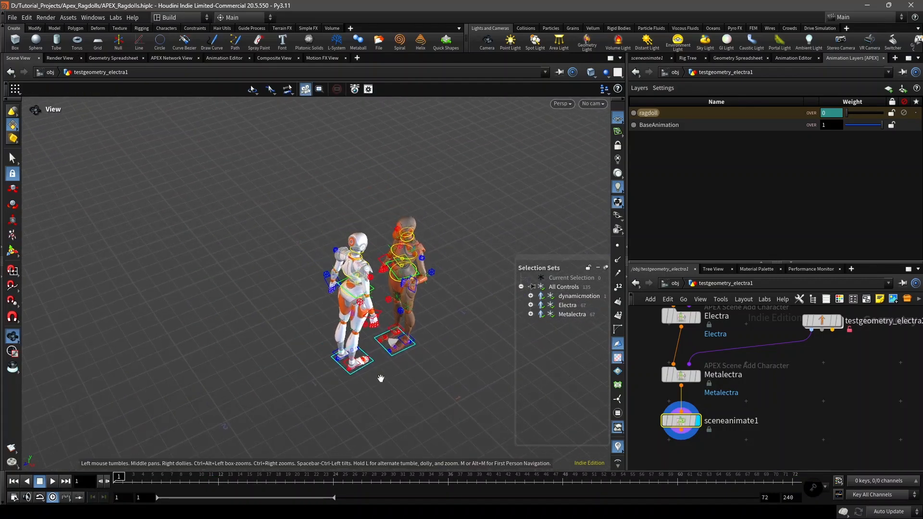
alt+drag(381, 378, 251, 350)
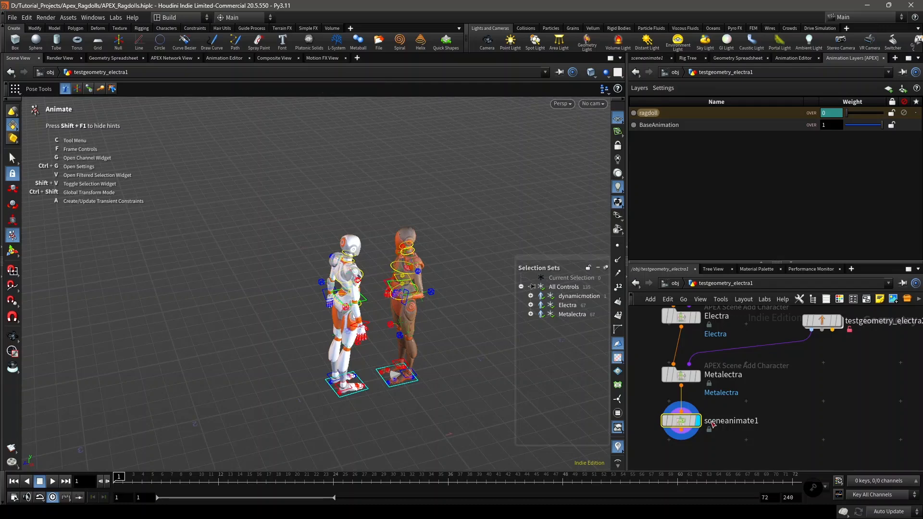
- Place an APEX Scene Invoke node below sceneanimate1 in the network
scroll(794, 401, down, 3)
middle_drag(793, 402, 782, 372)
scroll(755, 379, up, 2)
middle_drag(745, 407, 771, 374)
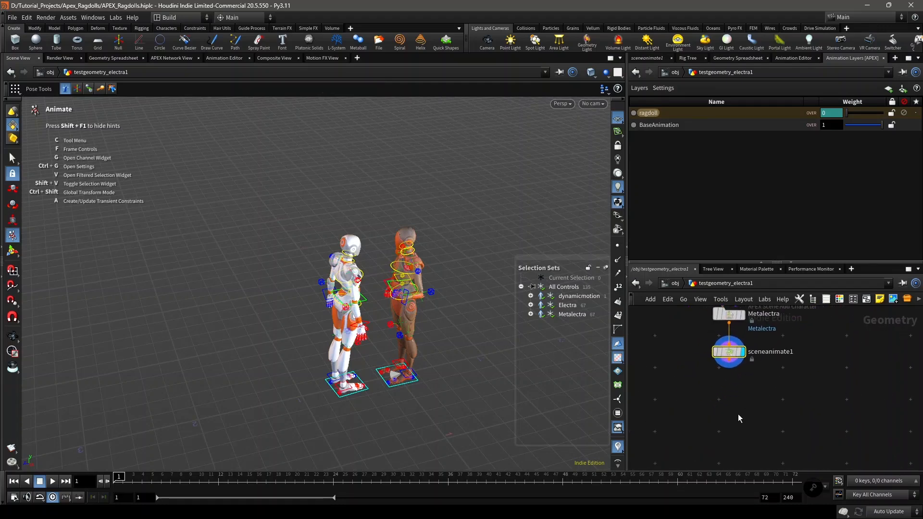
key(Tab)
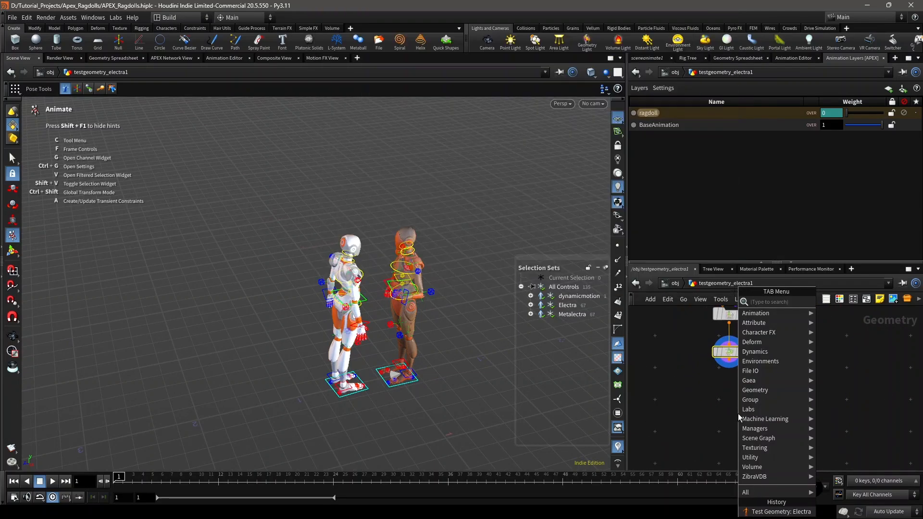
text(apex scene inv)
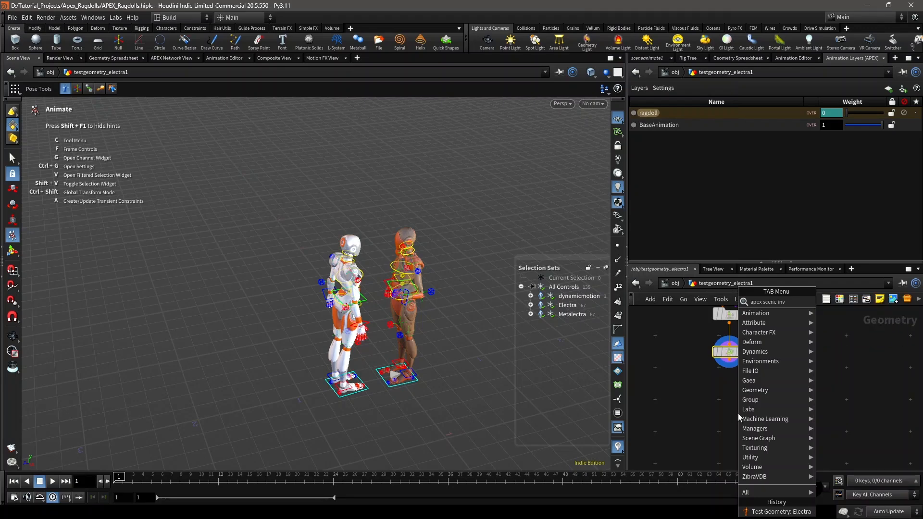
key(Return)
click(737, 413)
scroll(726, 399, up, 3)
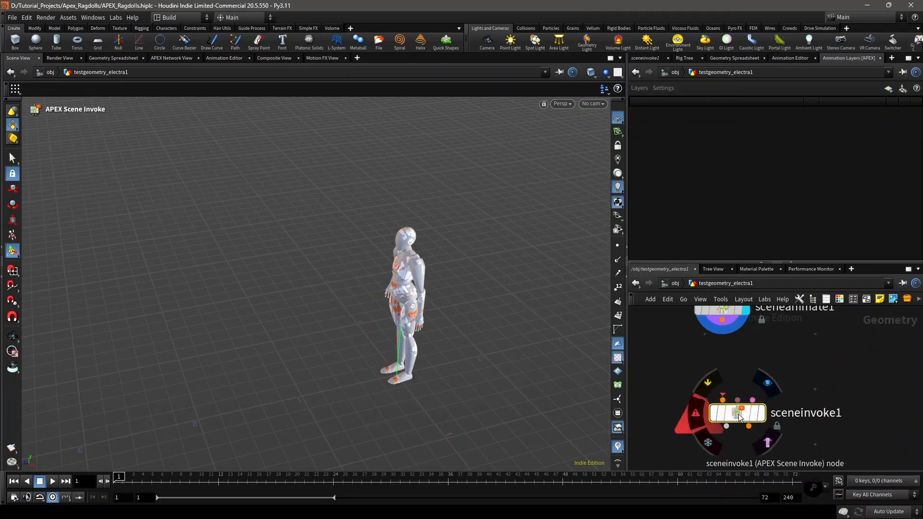
- Connect the scene output of sceneanimate1 to the first input of sceneinvoke1 and display sceneinvoke1
click(719, 390)
click(720, 321)
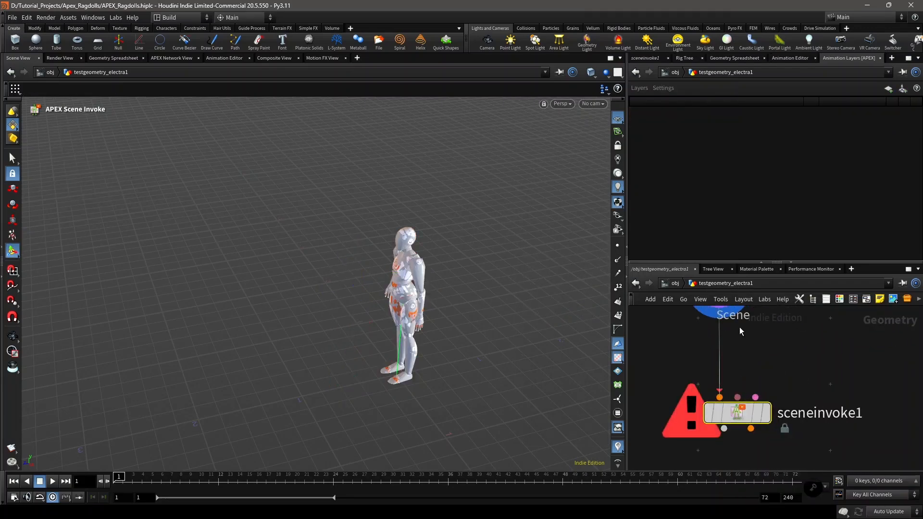
click(766, 414)
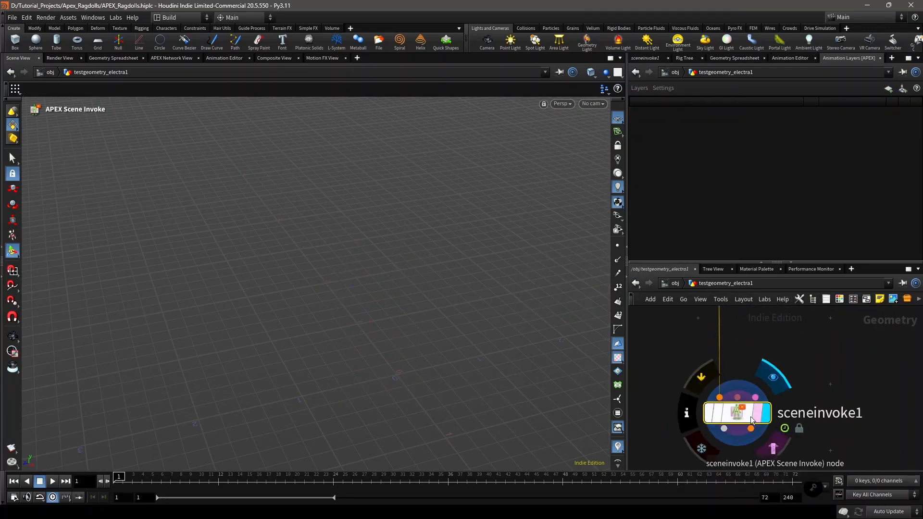
- Output all character shapes from sceneinvoke1, remove the dynamicmotion output, and return playback to frame 1
click(642, 60)
click(742, 124)
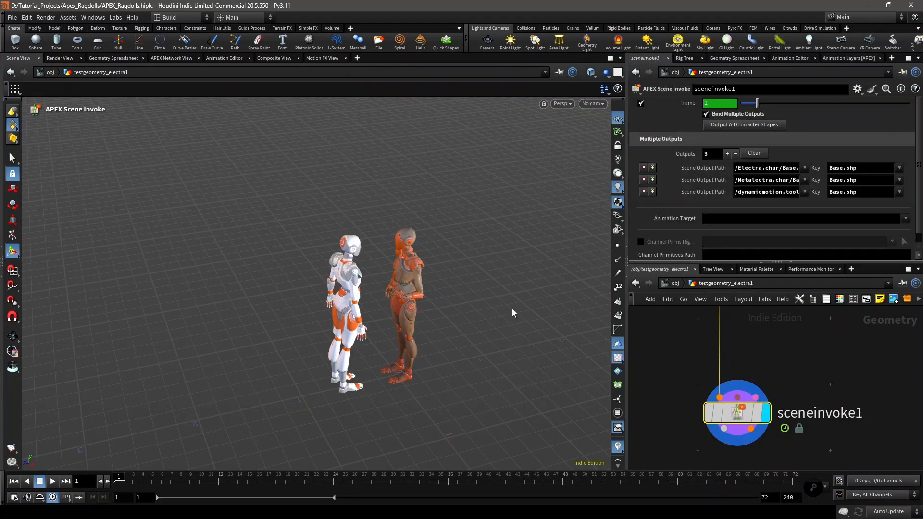
scroll(426, 311, up, 4)
alt+drag(429, 313, 388, 282)
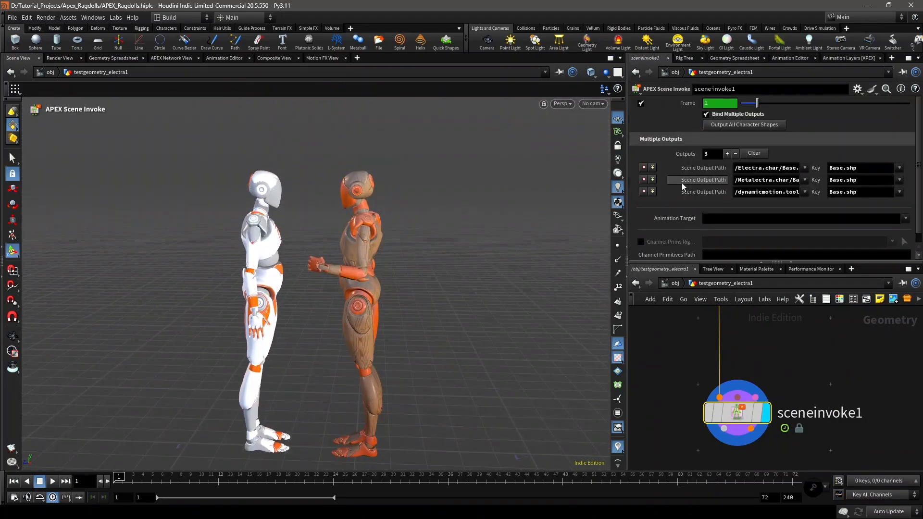
click(644, 191)
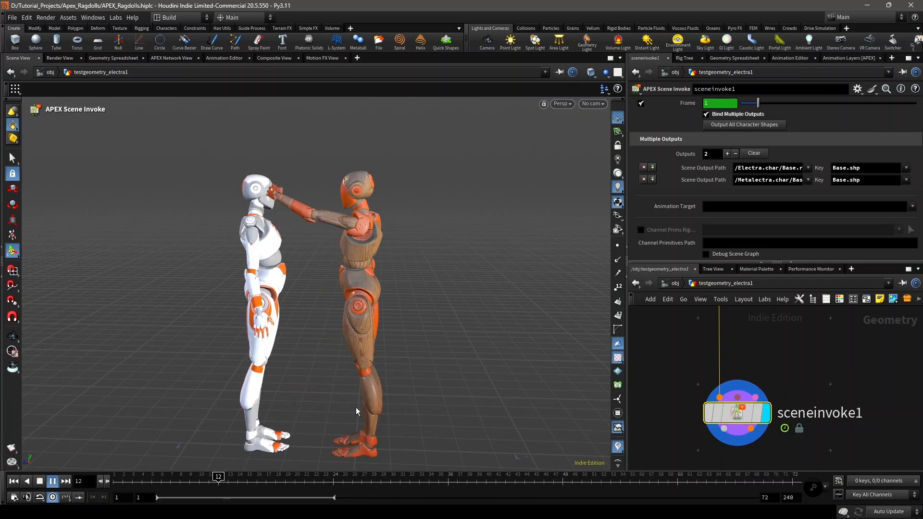
click(118, 480)
- Add an Unpack node below sceneinvoke1, wire it to the first output, and display it
scroll(783, 388, down, 4)
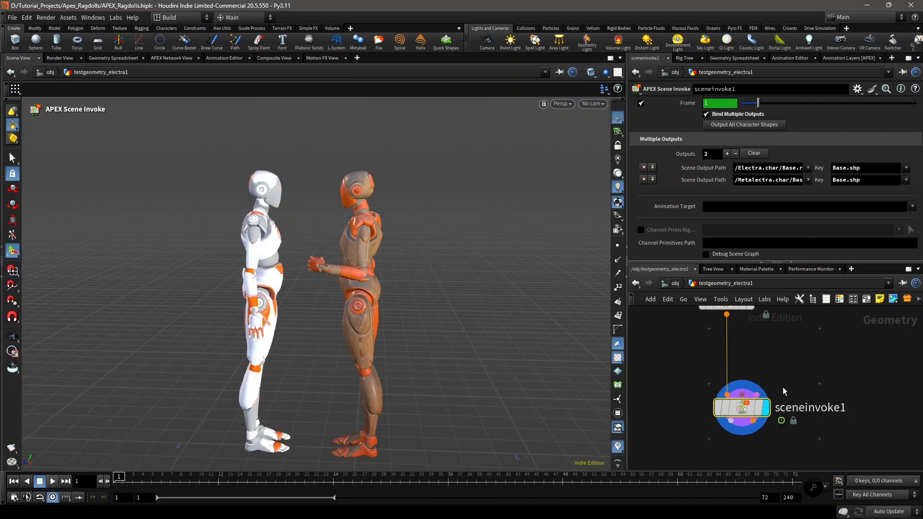
middle_drag(756, 434, 720, 392)
key(Tab)
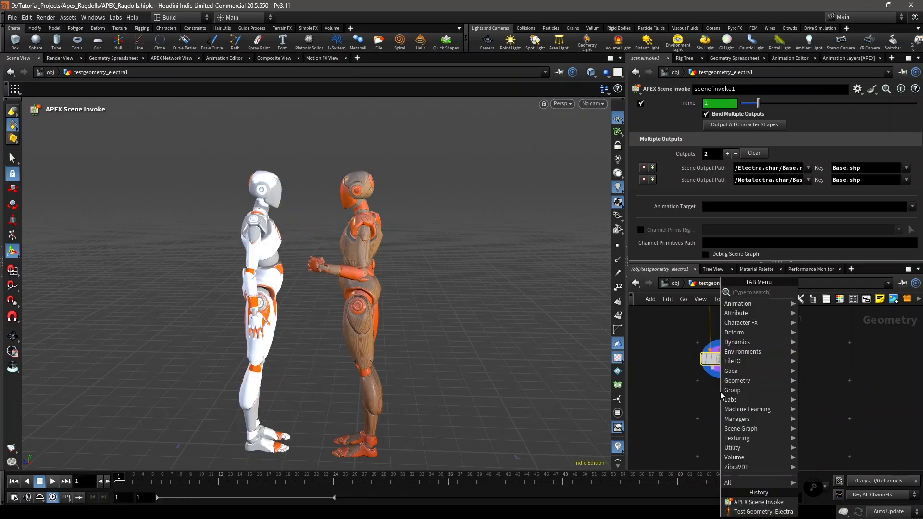
text(unp)
key(Return)
click(720, 391)
scroll(721, 409, up, 3)
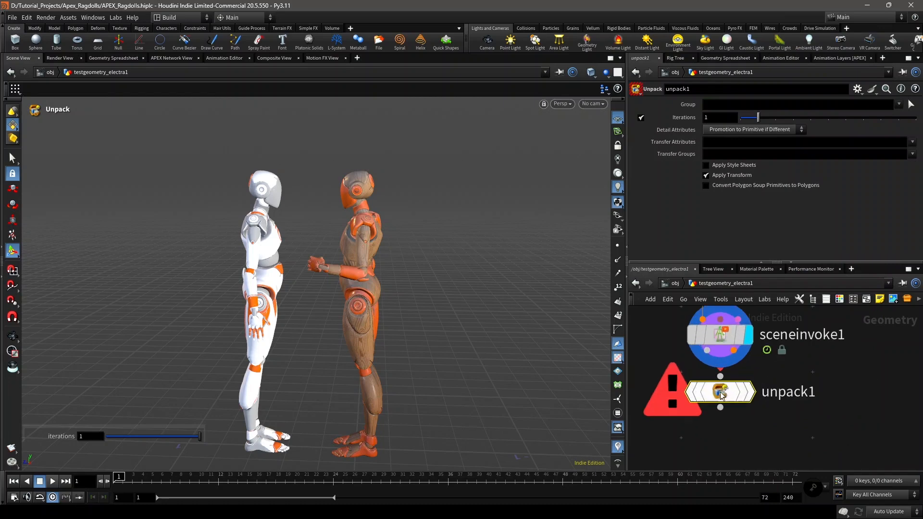
drag(720, 406, 707, 350)
click(749, 421)
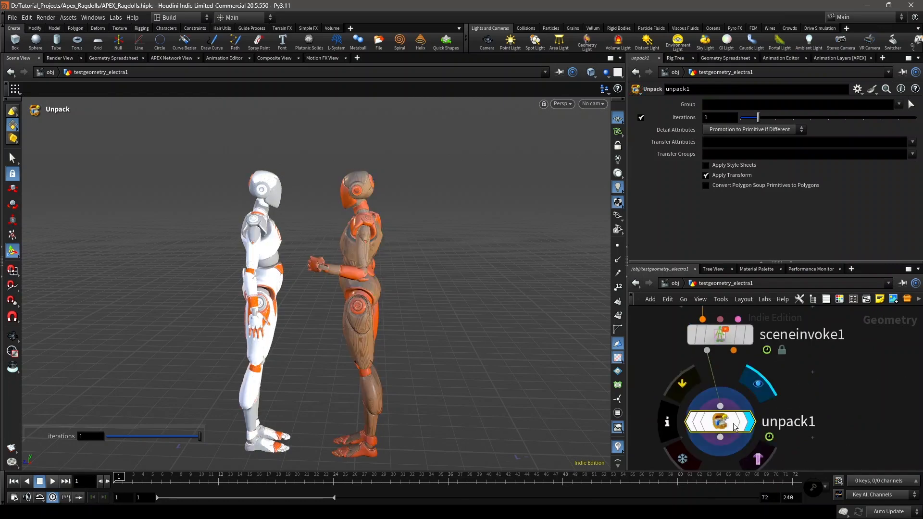
- Set the Unpack iterations to 2 and play the unpacked character animation
click(770, 117)
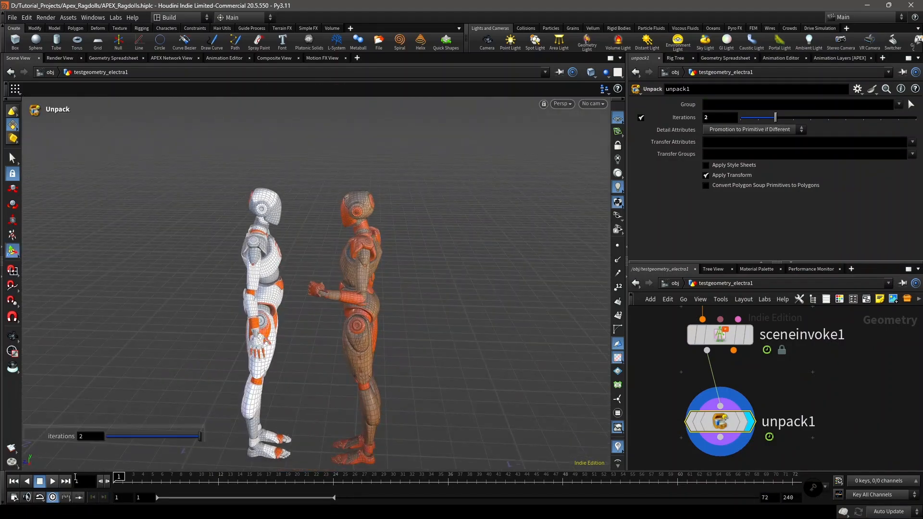
click(52, 481)
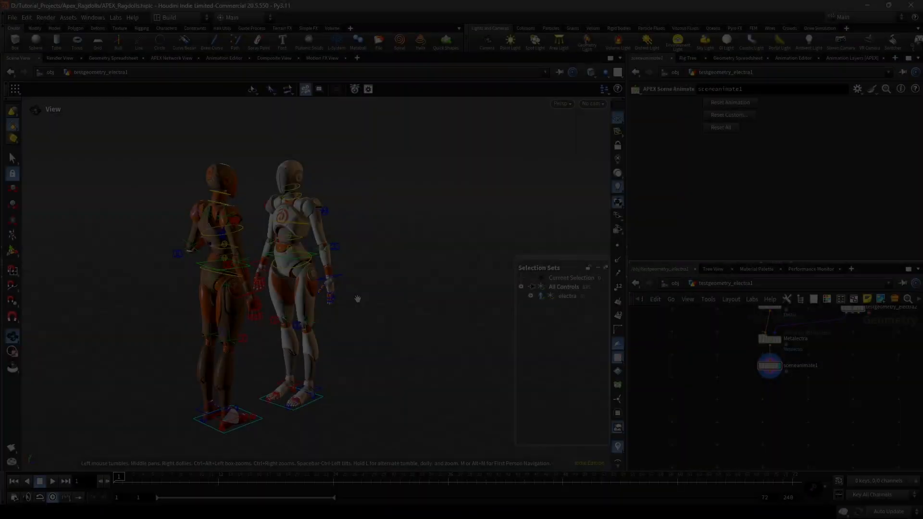
- Show the animation layers of sceneanimate1 and add a new layer above the ragdoll layer
mouse_move(357, 298)
mouse_down()
mouse_move(351, 295)
mouse_move(377, 315)
mouse_move(366, 310)
mouse_up()
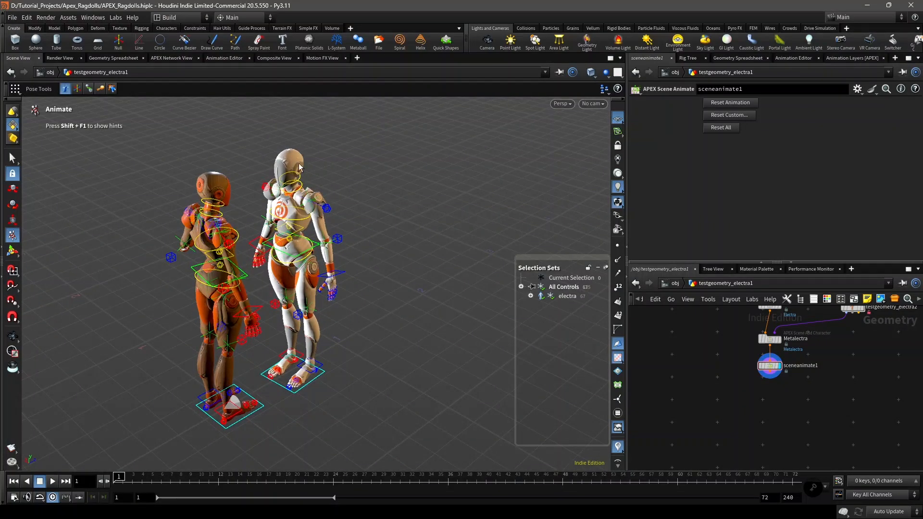
alt+drag(289, 250, 318, 241)
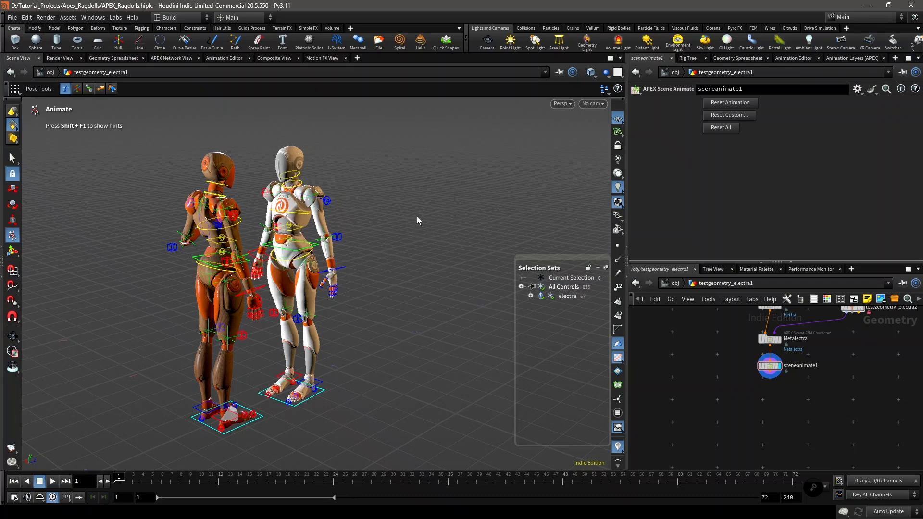
click(850, 59)
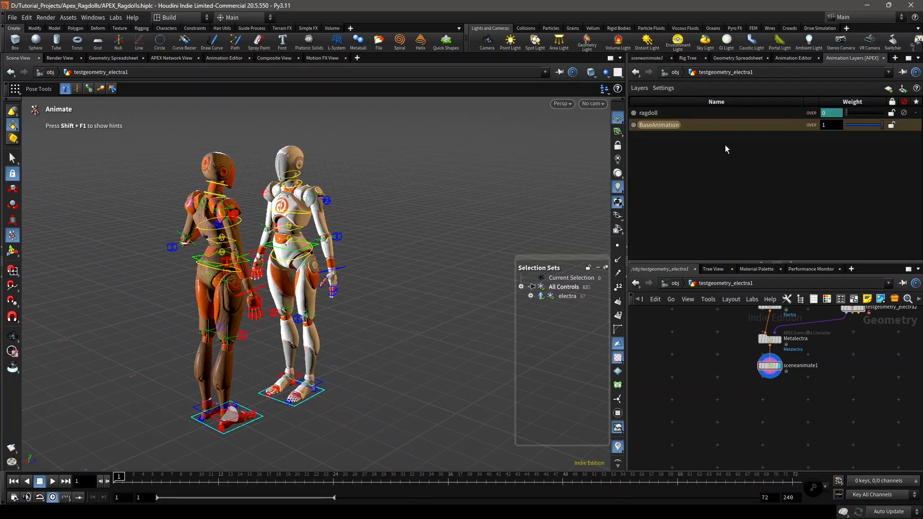
click(888, 89)
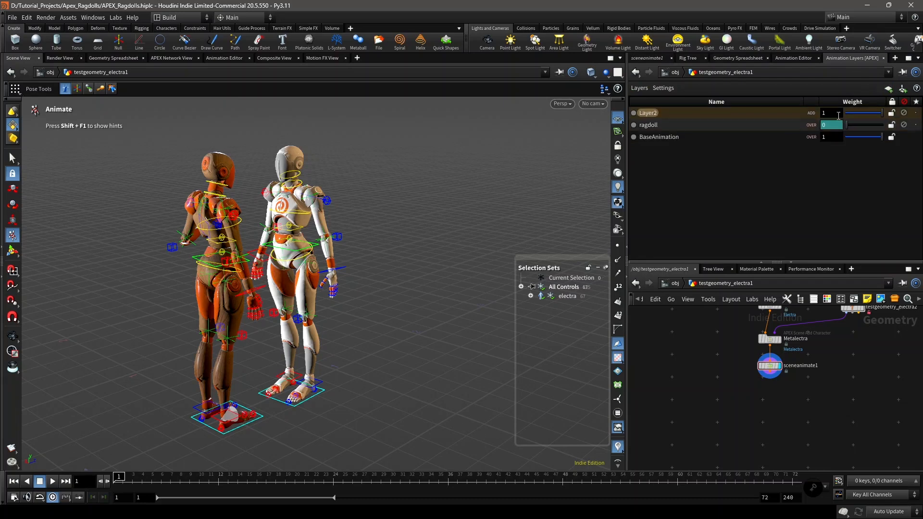
- Rename the new animation layer above ragdoll as Hand_Movement
double_click(646, 113)
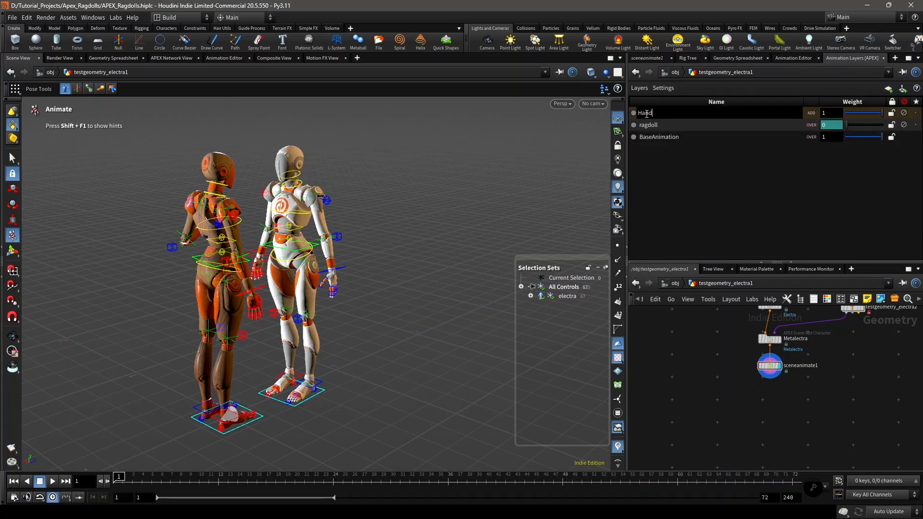
text(Hand_Movement)
key(Return)
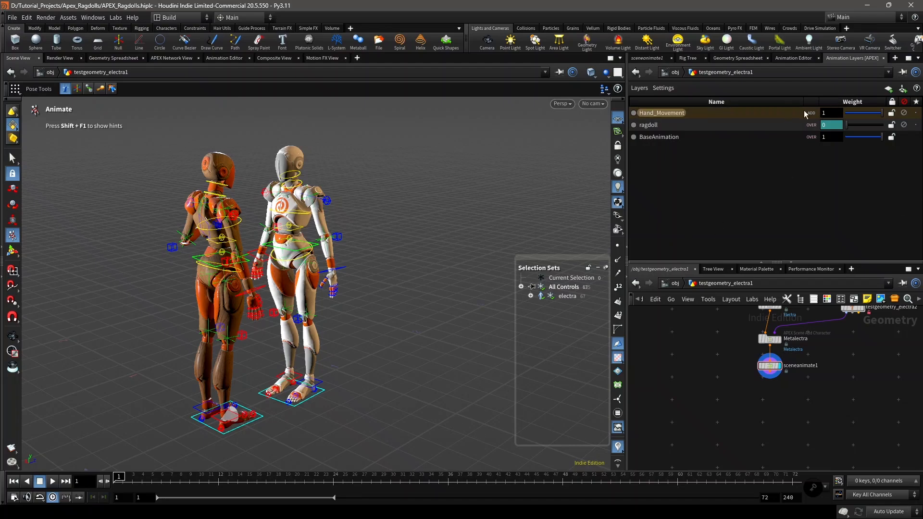
- Select the white character's left hand controls and add them to the Hand_Movement layer
alt+right_drag(335, 280, 365, 280)
alt+middle_drag(340, 268, 339, 279)
drag(350, 272, 408, 342)
key(Return)
drag(409, 379, 348, 304)
right_click(705, 112)
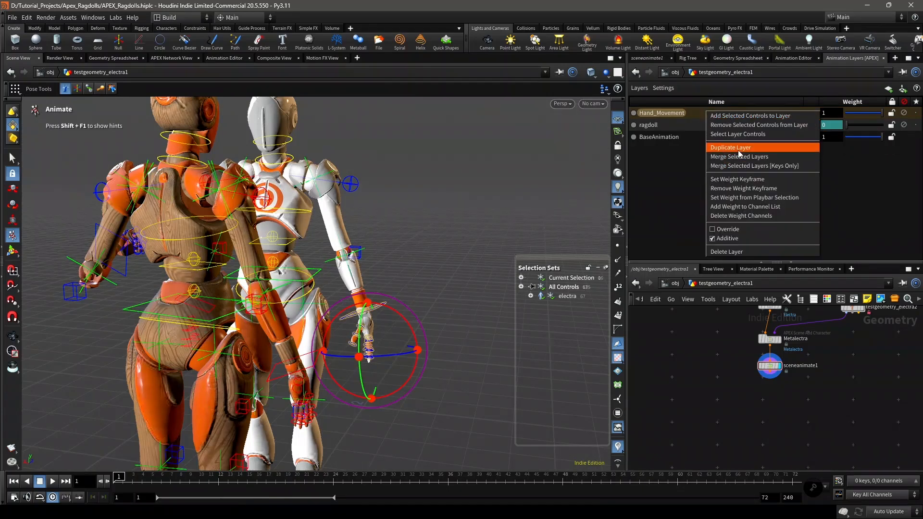
click(745, 118)
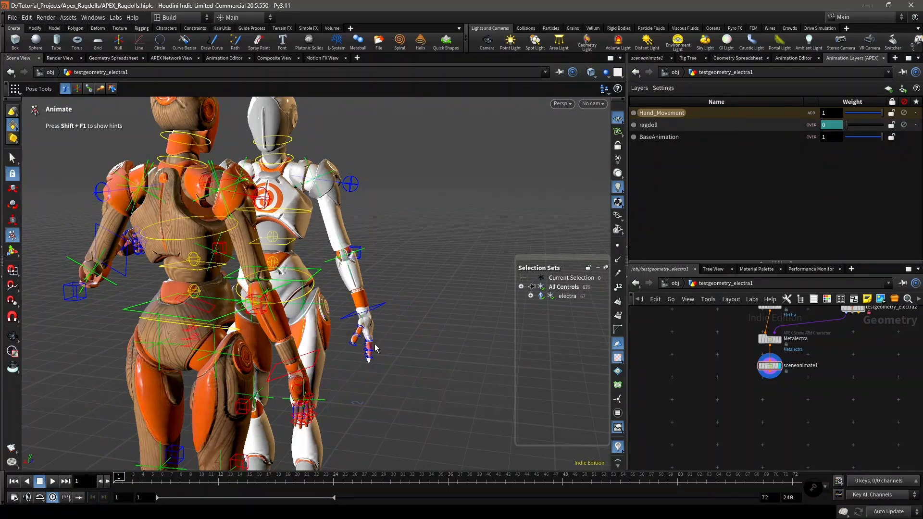
- Raise the white character's left hand with arm_ikhandle_l at frame 1 and key the pose on the Hand_Movement layer
key(Escape)
scroll(418, 331, down, 5)
alt+drag(376, 335, 373, 337)
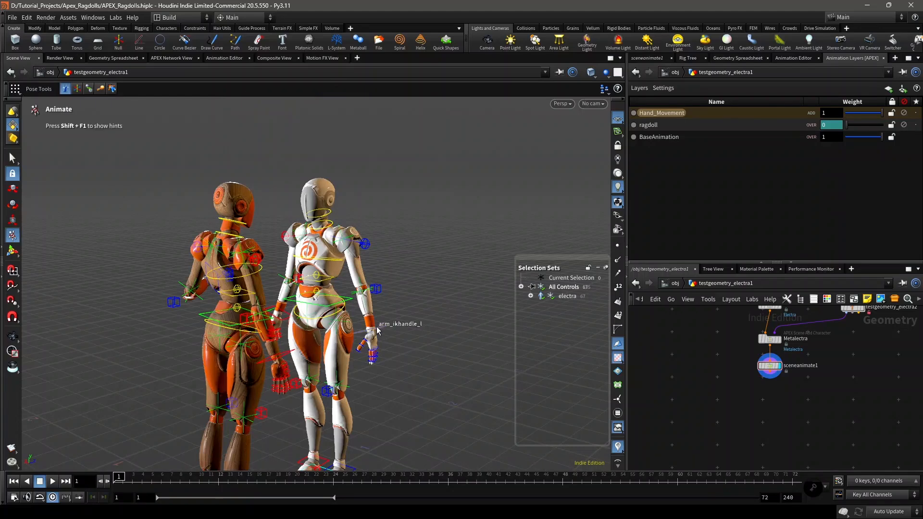
click(373, 329)
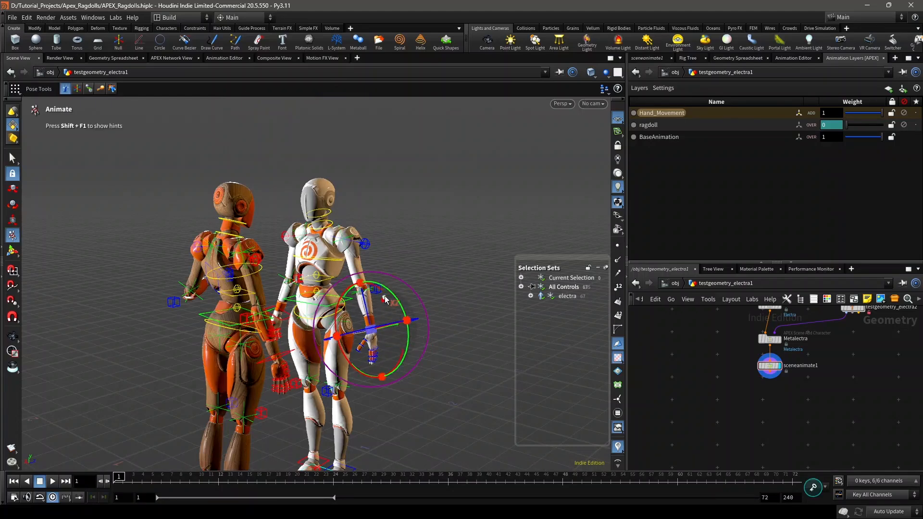
drag(168, 480, 114, 482)
drag(386, 300, 423, 237)
click(818, 493)
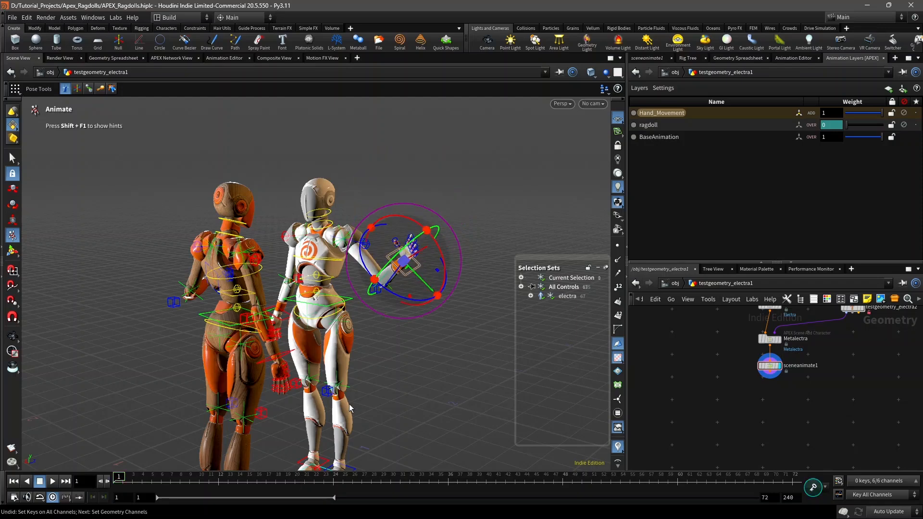
- Pose the white character's raised left hand at frame 24, muting the ragdoll layer during the adjustment and re-enabling it
click(335, 482)
drag(387, 323, 418, 289)
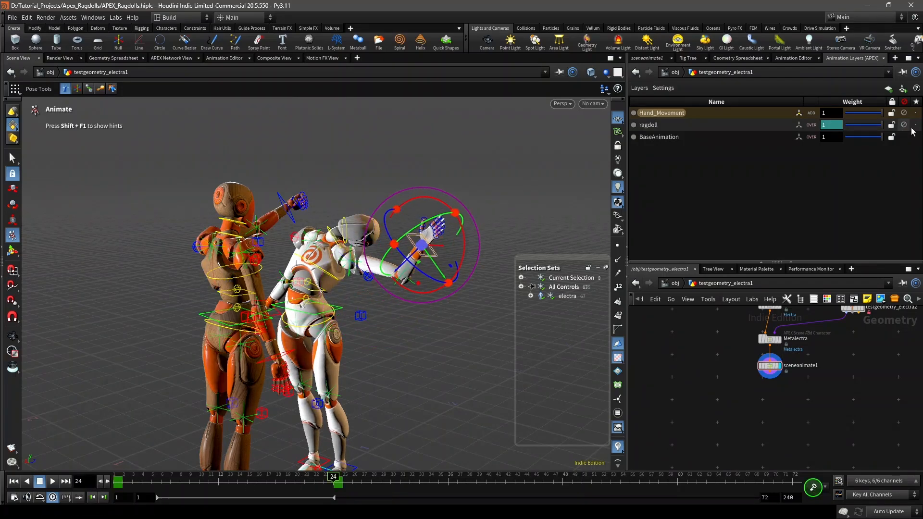
click(904, 125)
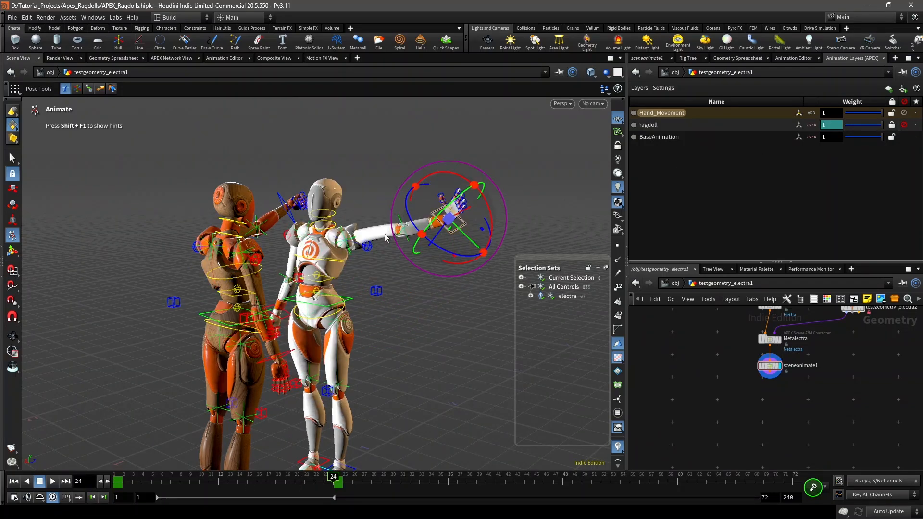
drag(454, 260, 436, 267)
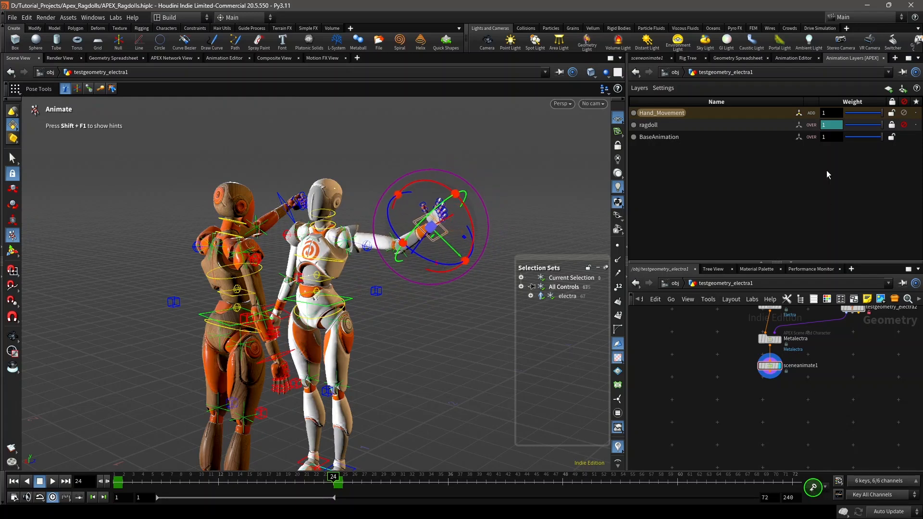
click(903, 125)
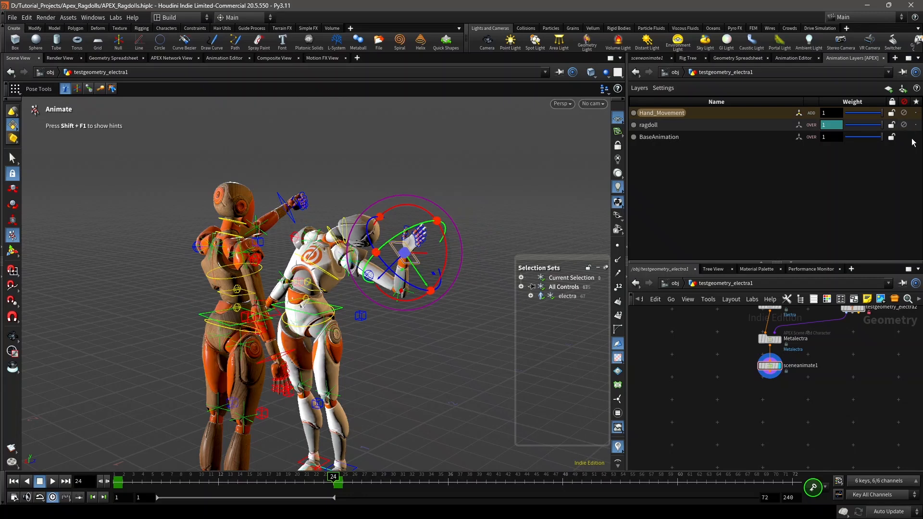
- Deselect the hand control, play the layered animation to check the raised hand through the fall, and return to frame 1
click(385, 359)
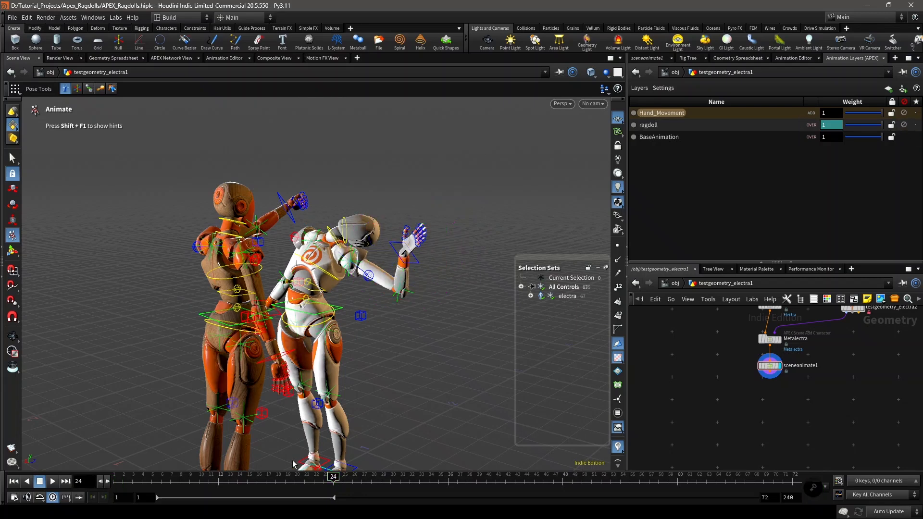
drag(270, 480, 65, 488)
click(53, 481)
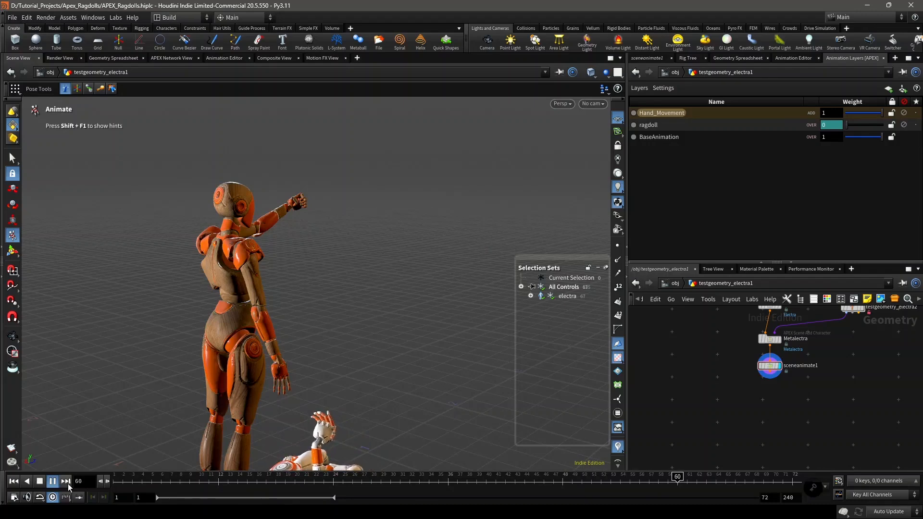
key(space)
scroll(307, 354, down, 2)
middle_drag(307, 355, 295, 272)
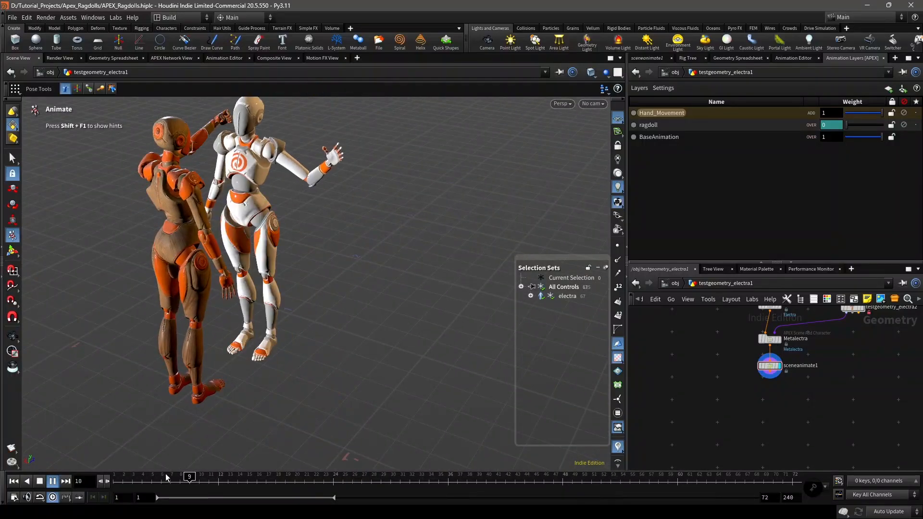
drag(165, 476, 116, 477)
- Key the Hand_Movement layer weight at 1 on frame 24 and at 0 on frame 36
middle_drag(326, 148, 314, 217)
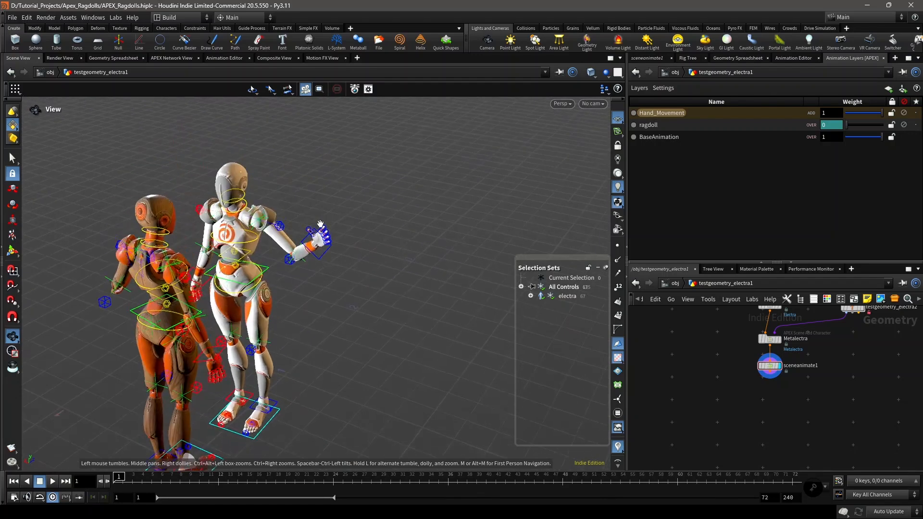
scroll(314, 217, up, 1)
drag(314, 217, 332, 197)
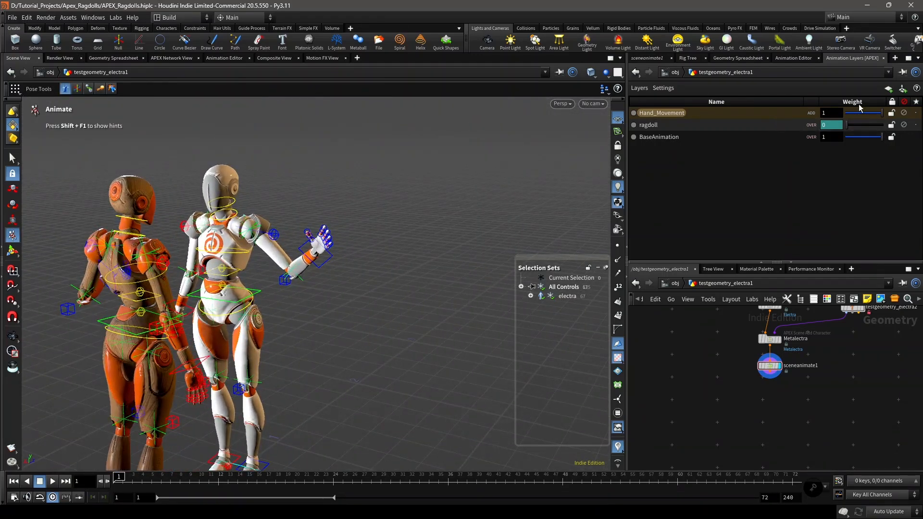
drag(310, 484, 337, 482)
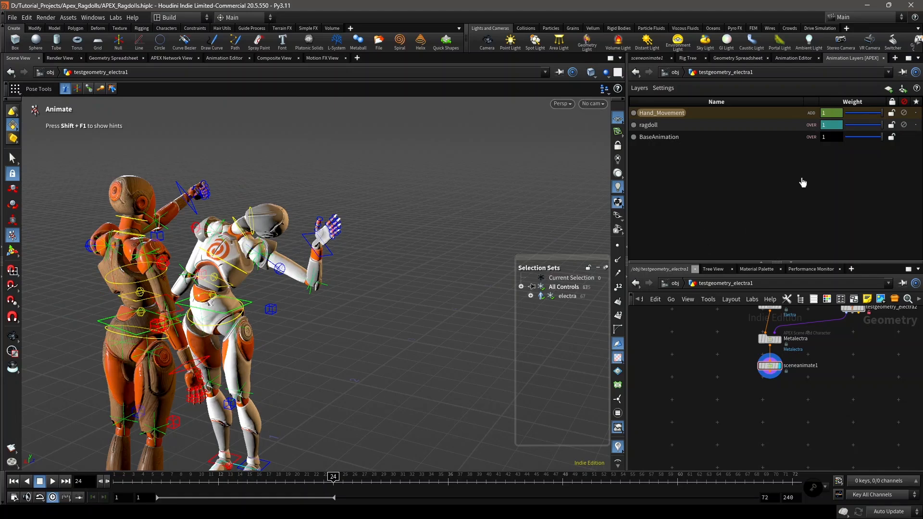
mouse_move(447, 476)
mouse_down()
mouse_move(526, 478)
mouse_move(452, 480)
mouse_move(449, 490)
mouse_up()
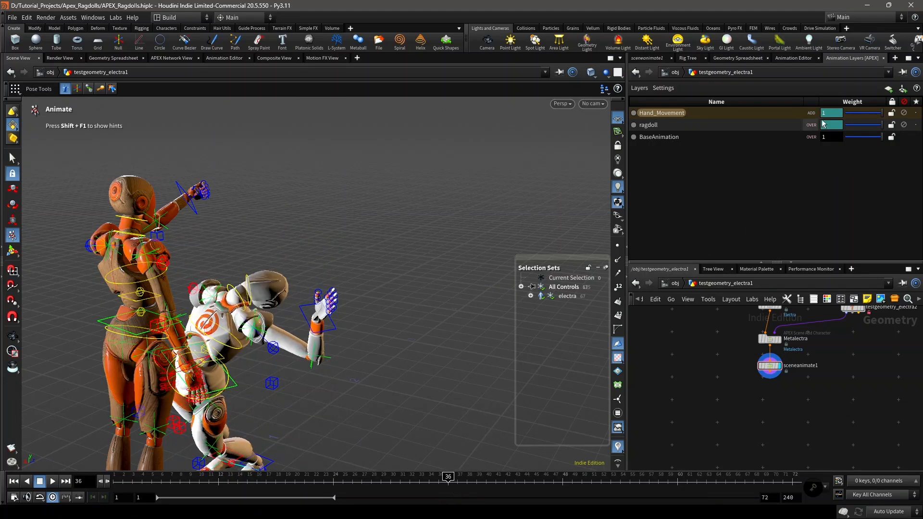
drag(856, 114, 696, 119)
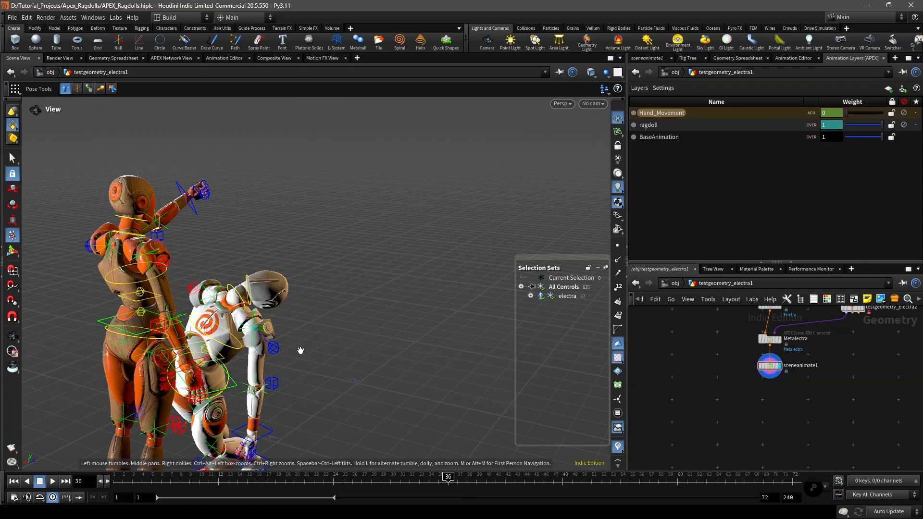
- Add the Hand_Movement layer's weight to the channel list
alt+right_drag(299, 350, 317, 366)
alt+middle_drag(316, 367, 340, 306)
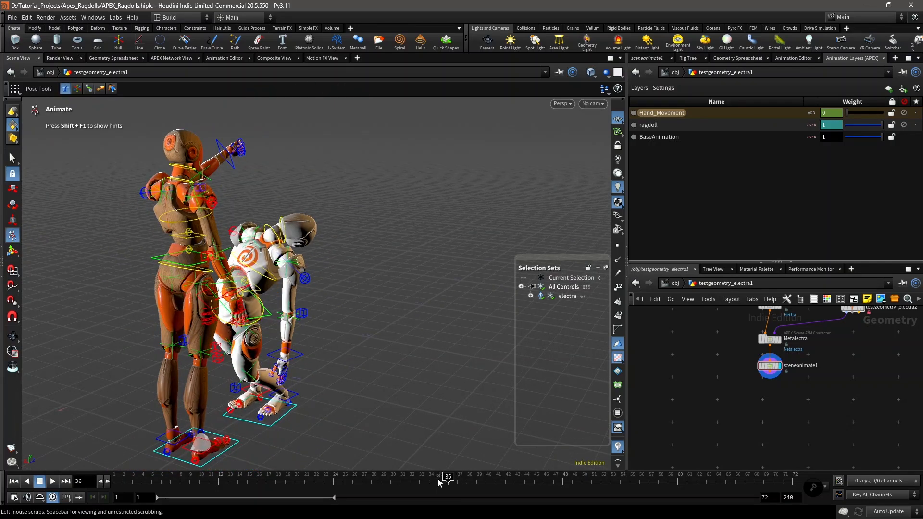
right_click(747, 114)
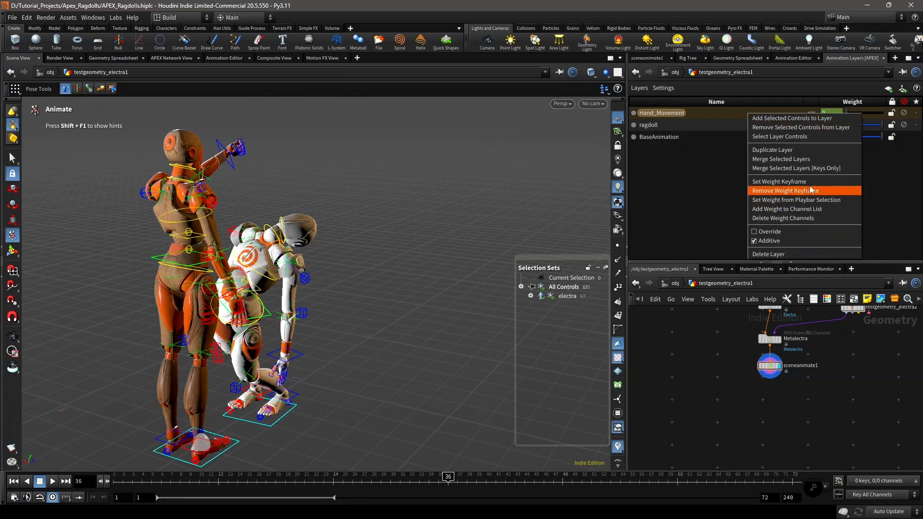
click(795, 209)
- Play the animation from frame 1 to review the weight blend of the hand movement, and return to frame 1
drag(430, 482, 115, 482)
click(53, 482)
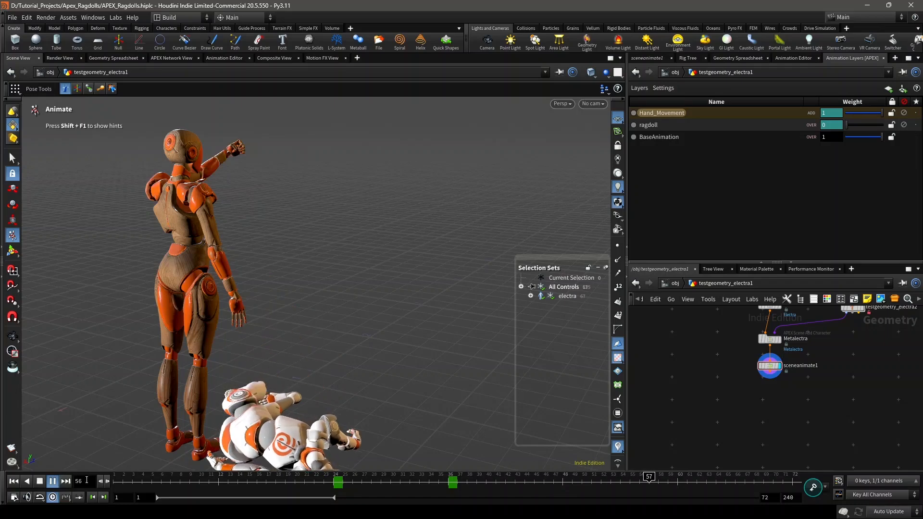
drag(147, 484, 48, 475)
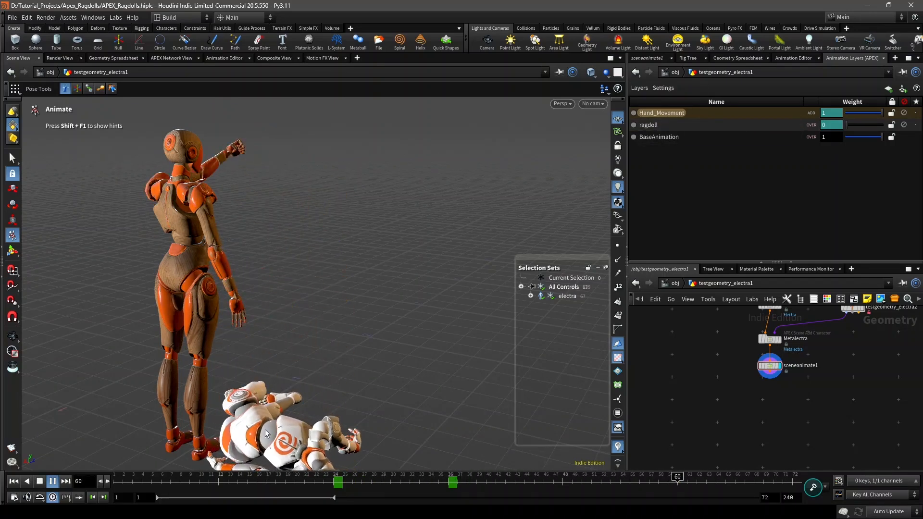
drag(347, 485, 115, 482)
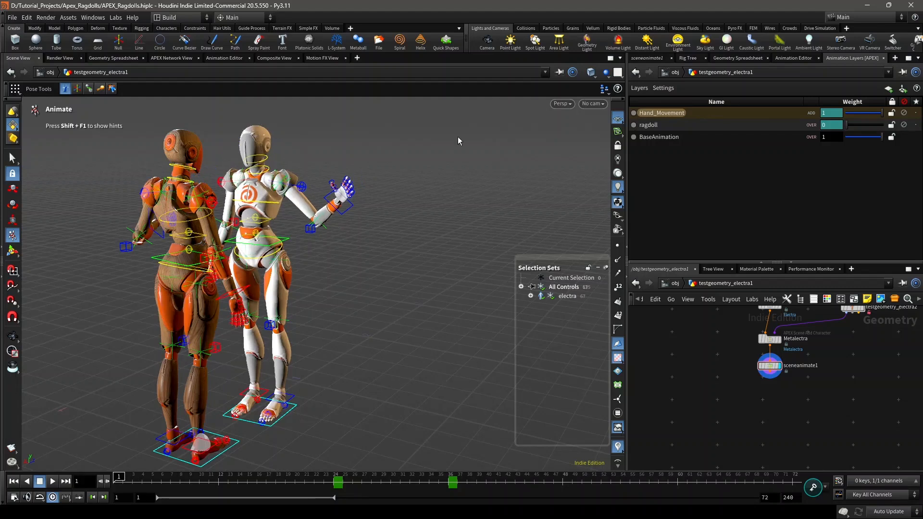
- Switch the Hand_Movement layer from Additive to Override, play the result, and return to frame 1
right_click(796, 114)
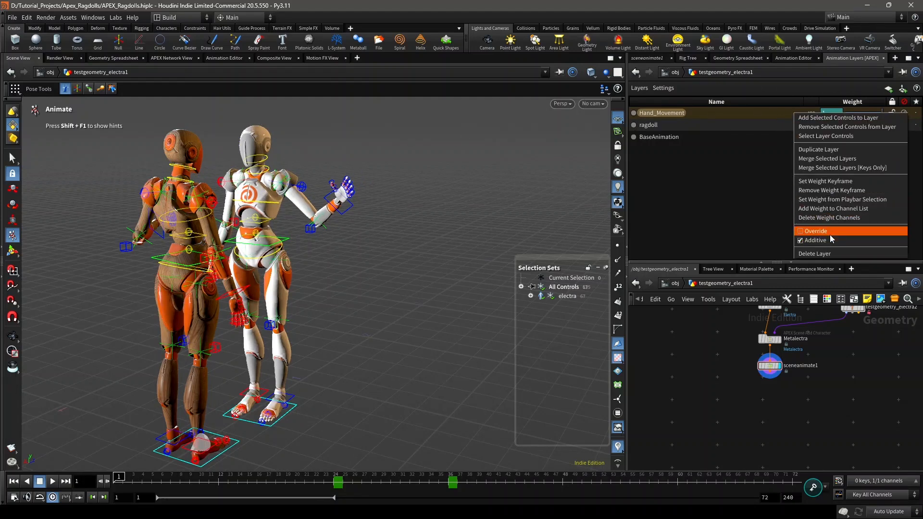
click(830, 234)
click(53, 481)
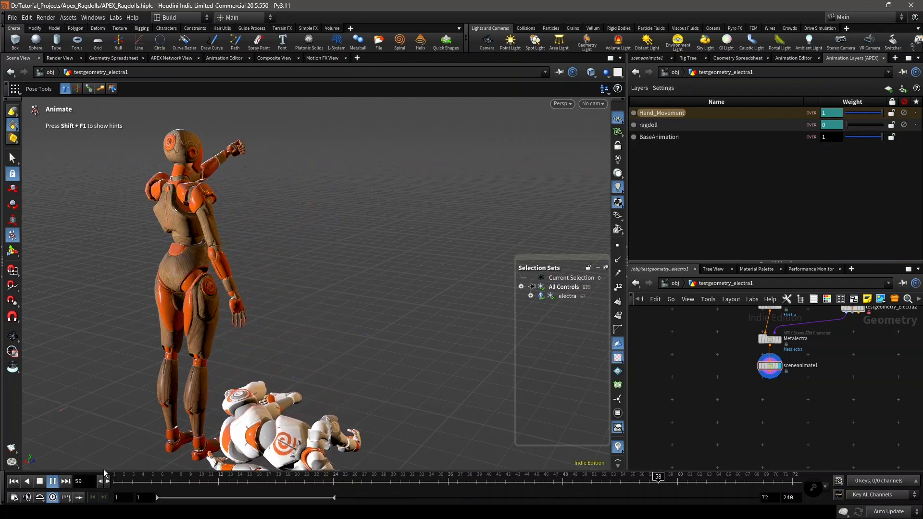
drag(148, 476, 115, 476)
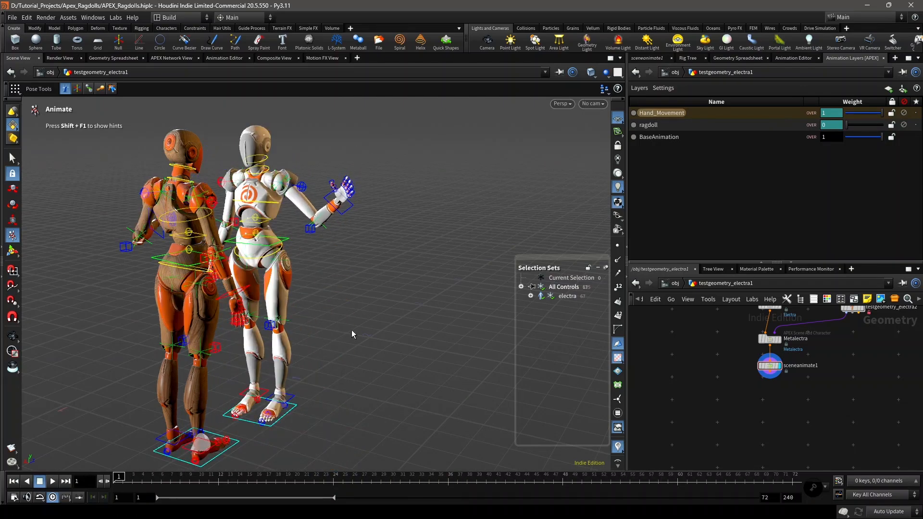
alt+drag(351, 329, 376, 299)
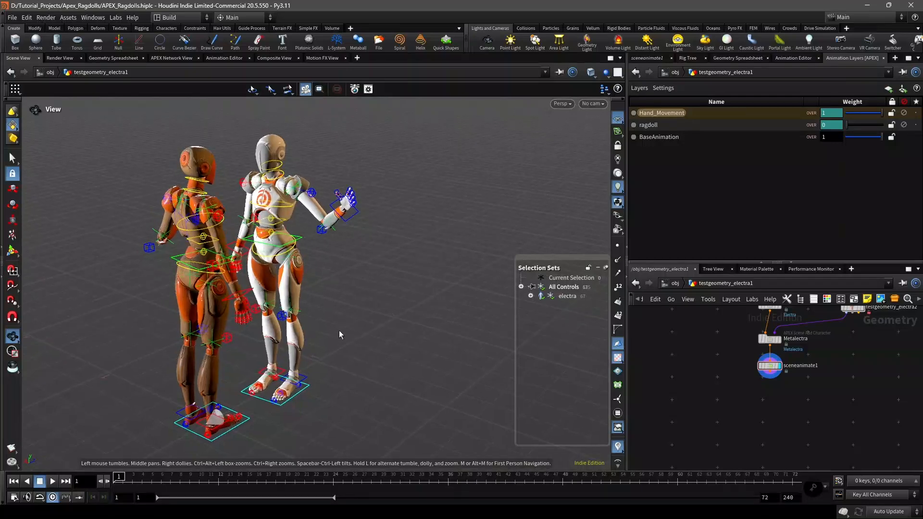